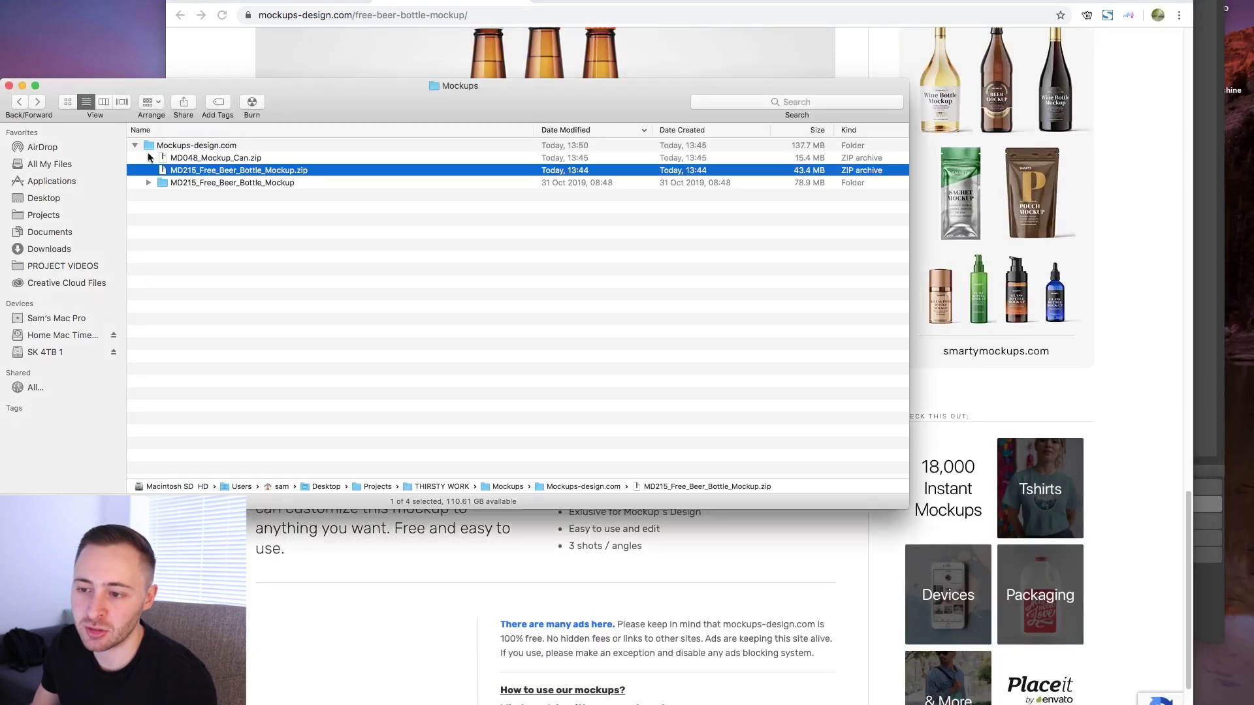
Expand the MD215_Free_Beer_Bottle_Mockup folder and preview Free_Beer_Bottle_Mockup_1.psd and Free_Beer_Bottle_Mockup_3.psd
{"action": "left_click", "coordinate": [180, 183]}
{"action": "left_click", "coordinate": [150, 183]}
{"action": "left_click", "coordinate": [236, 197]}
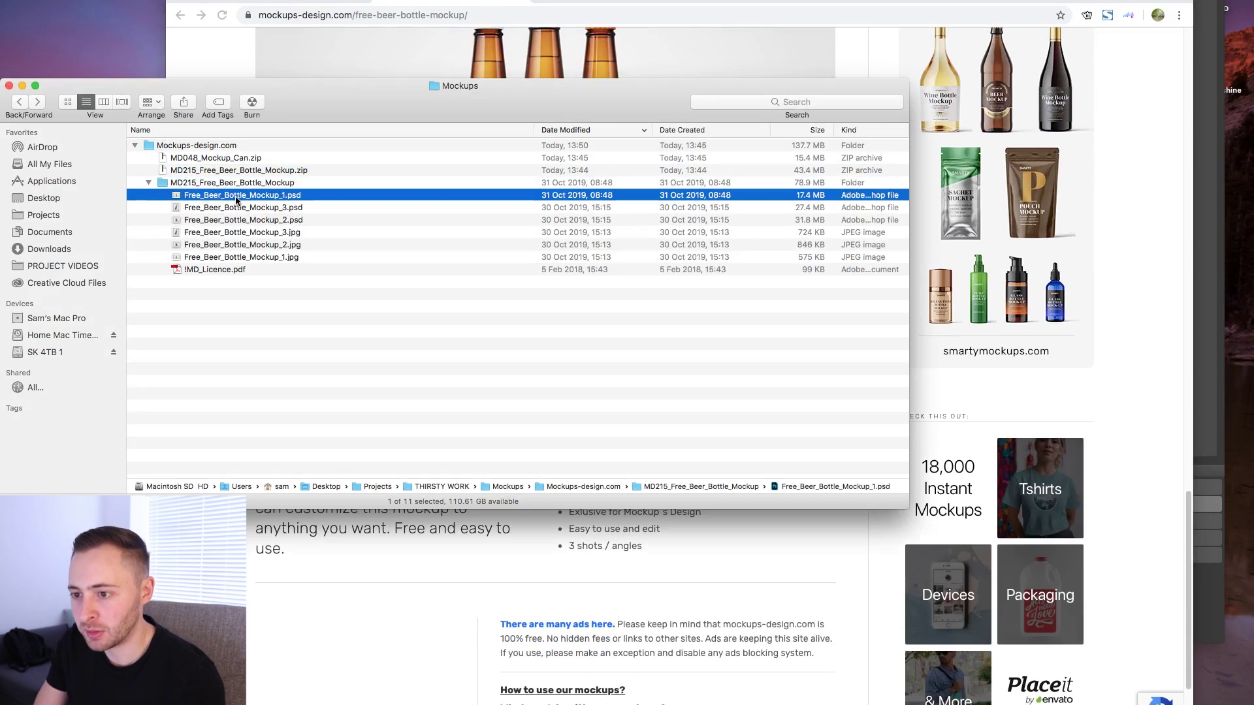
{"action": "key", "text": "space"}
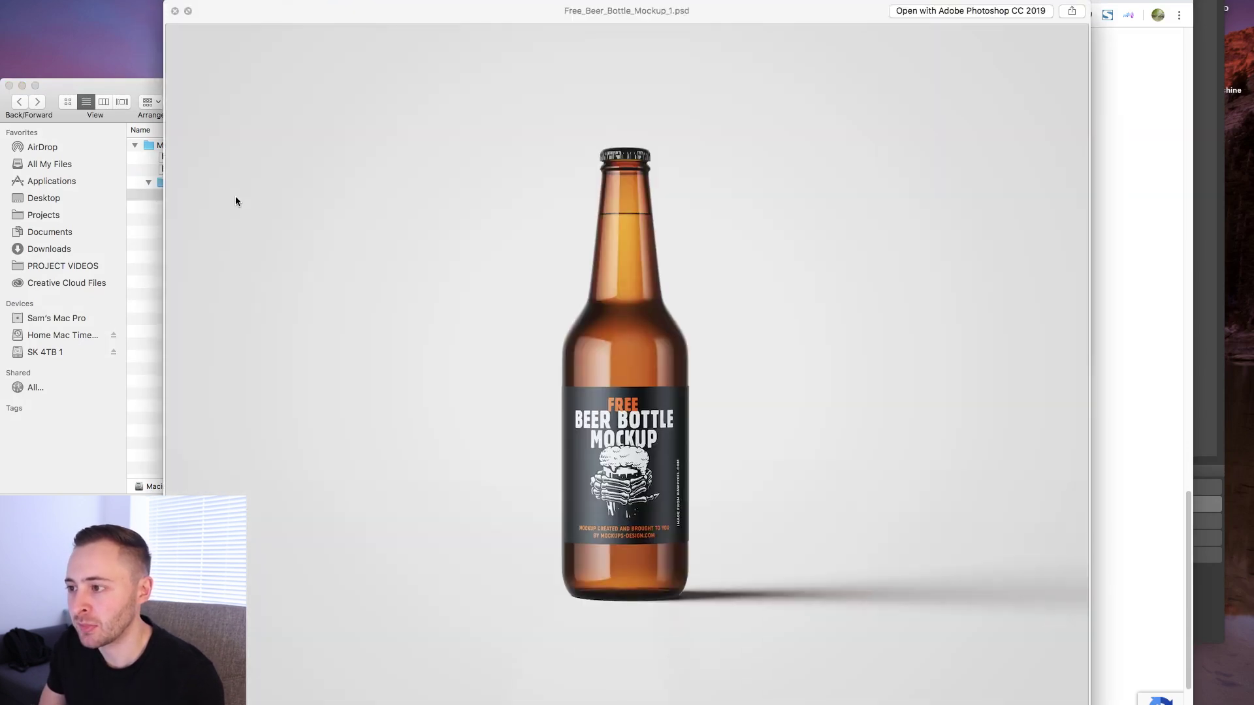
{"action": "key", "text": "Down"}
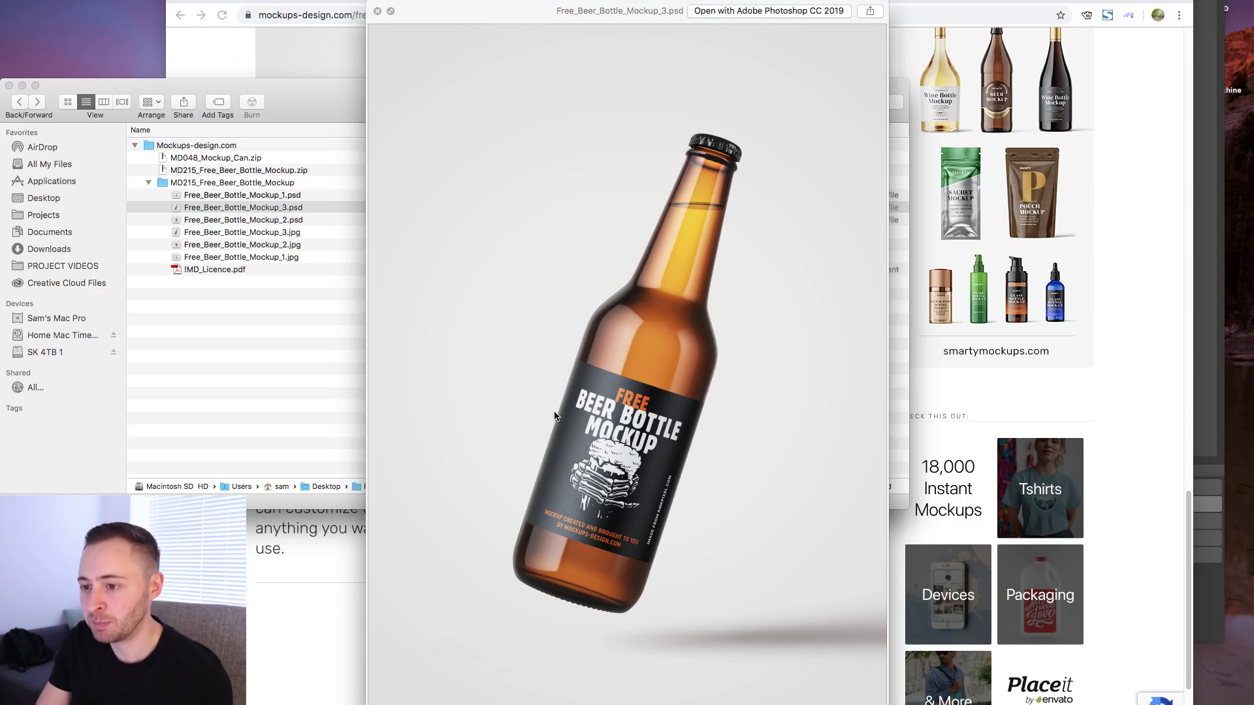
{"action": "key", "text": "space"}
{"action": "key", "text": "space"}
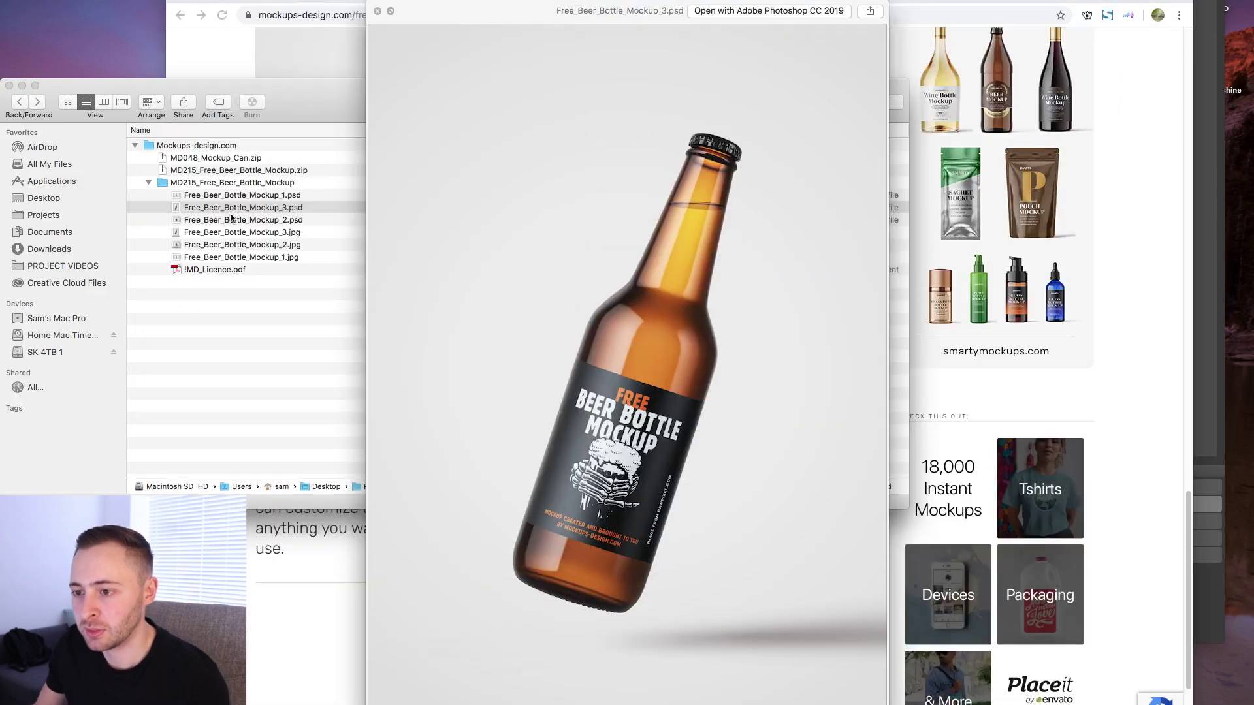
Open Free_Beer_Bottle_Mockup_3.psd in Photoshop, enlarge its window and open the contents of the Label smart object
{"action": "double_click", "coordinate": [243, 207]}
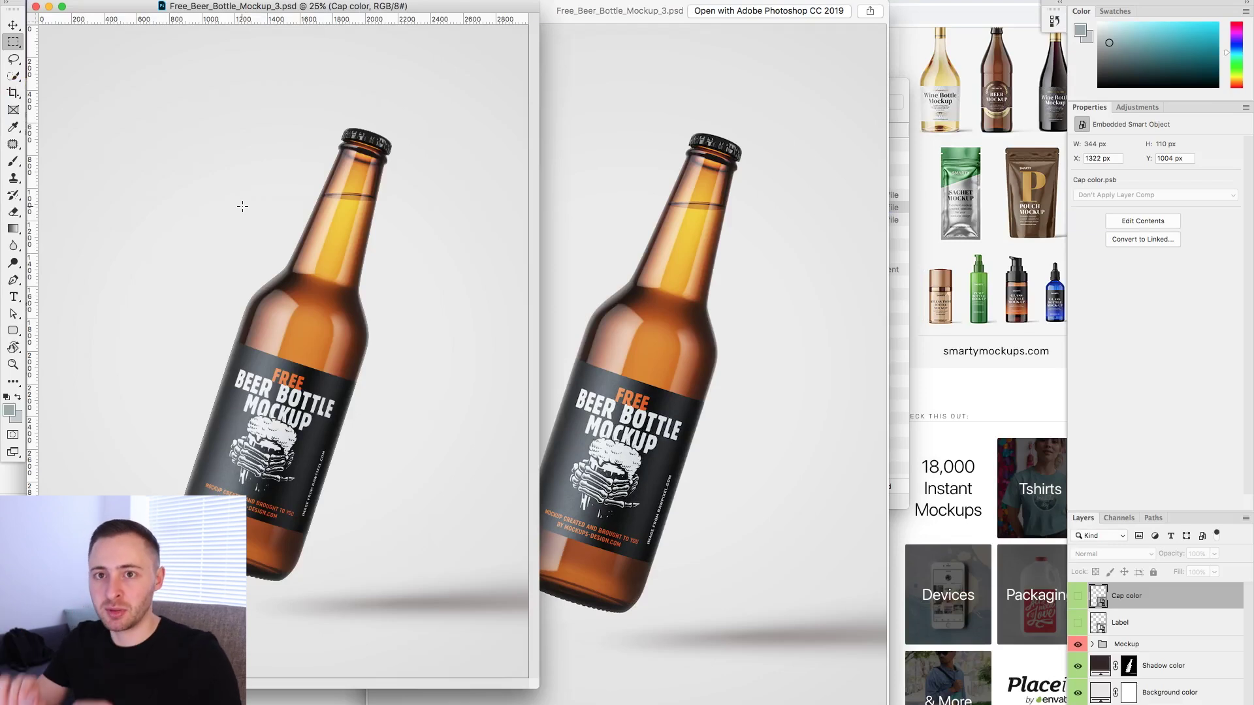
{"action": "left_click_drag", "start_coordinate": [539, 688], "coordinate": [791, 697]}
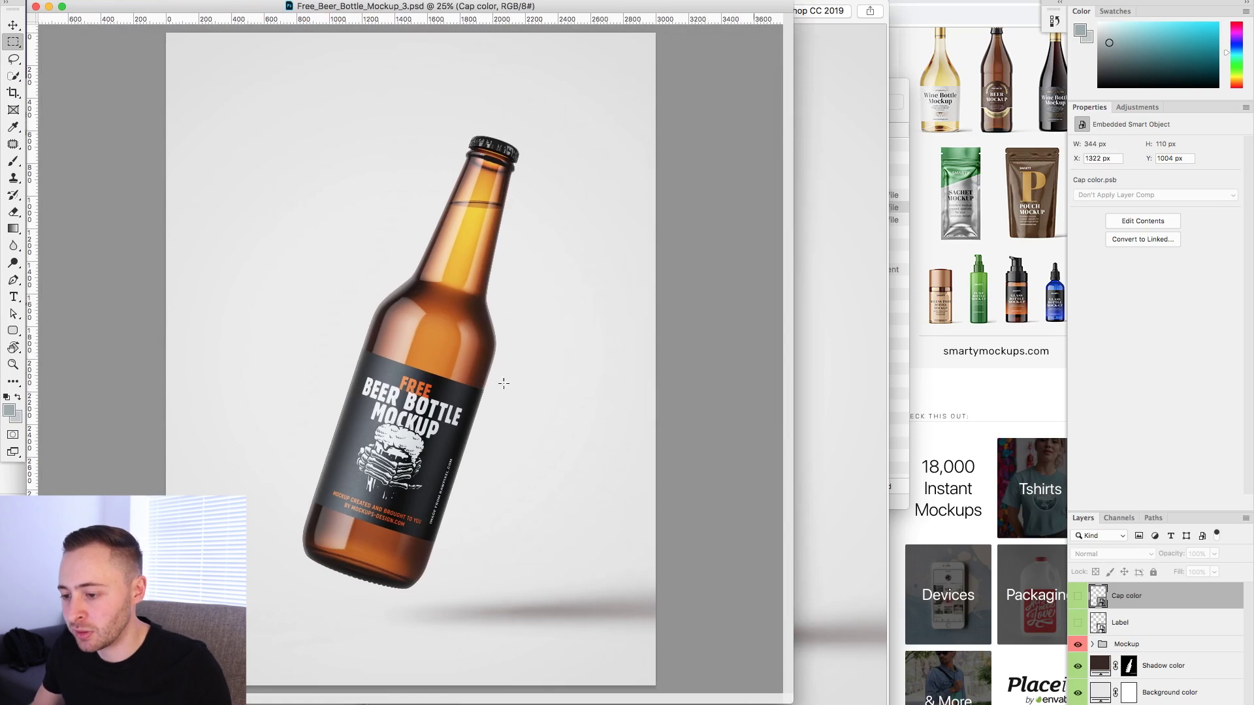
{"action": "double_click", "coordinate": [1098, 623]}
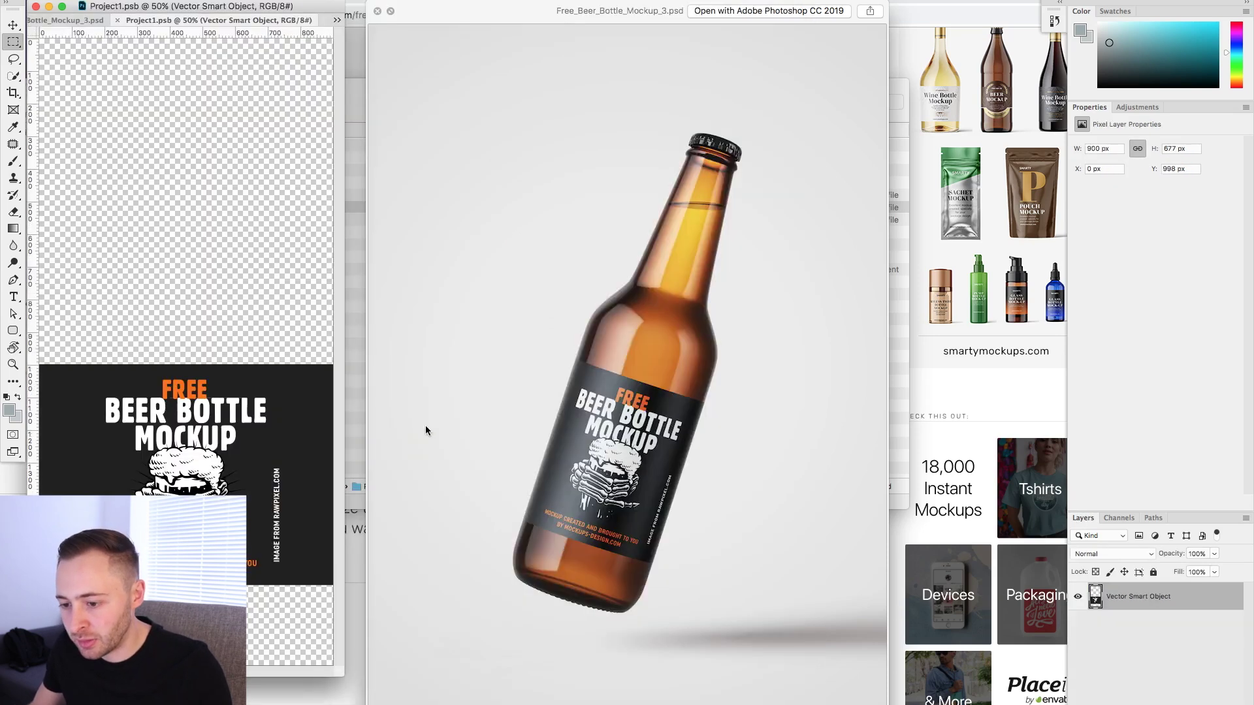
Return to the bottle mockup document, enlarge the document window and magnify the bottle to 50%
{"action": "left_click", "coordinate": [65, 21]}
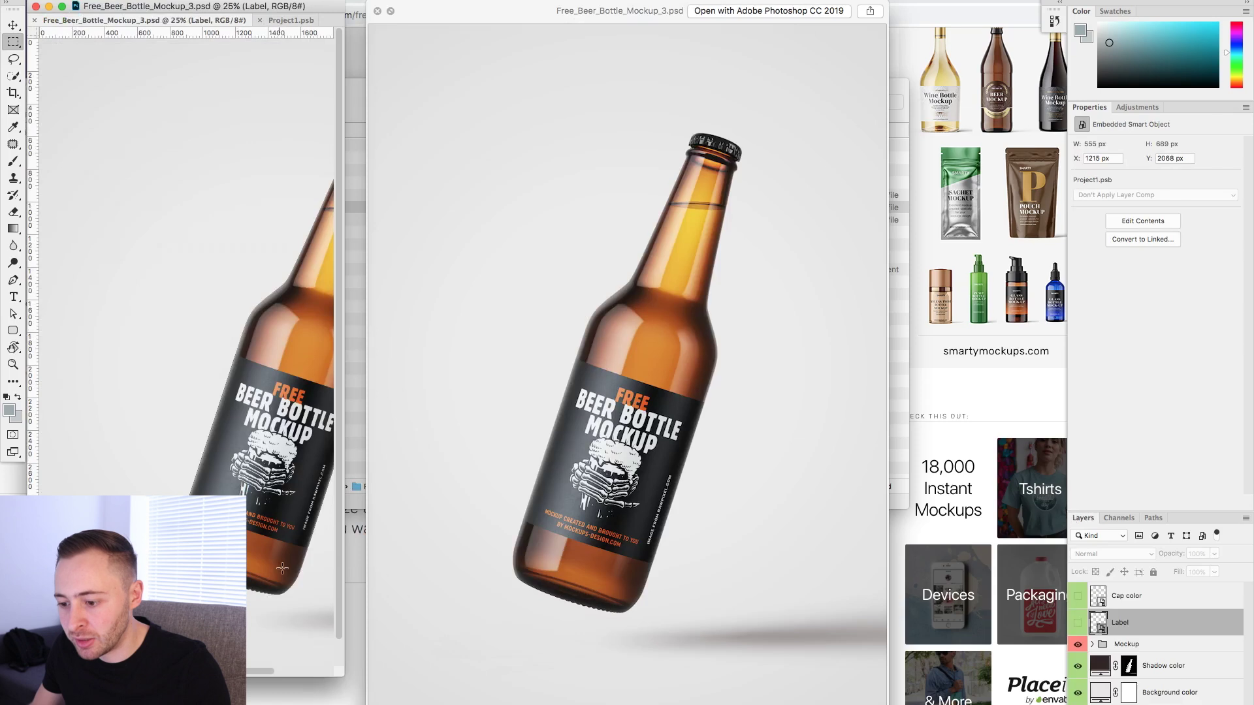
{"action": "left_click_drag", "start_coordinate": [345, 678], "coordinate": [826, 703]}
{"action": "key", "text": "super+="}
{"action": "key", "text": "super+="}
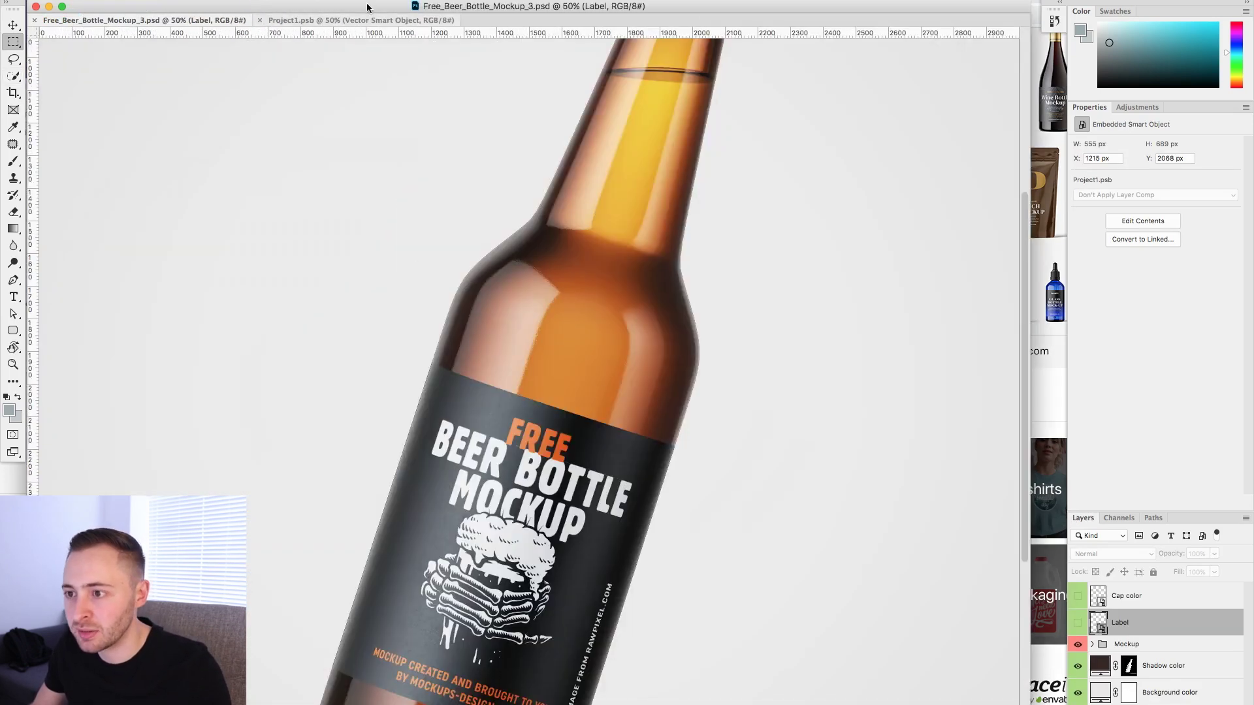
In the Project1.psb label artwork, place a vertical guide at the centre and mark the label's front area with a full-height rectangular selection
{"action": "left_click", "coordinate": [359, 20]}
{"action": "left_click_drag", "start_coordinate": [33, 487], "coordinate": [529, 679]}
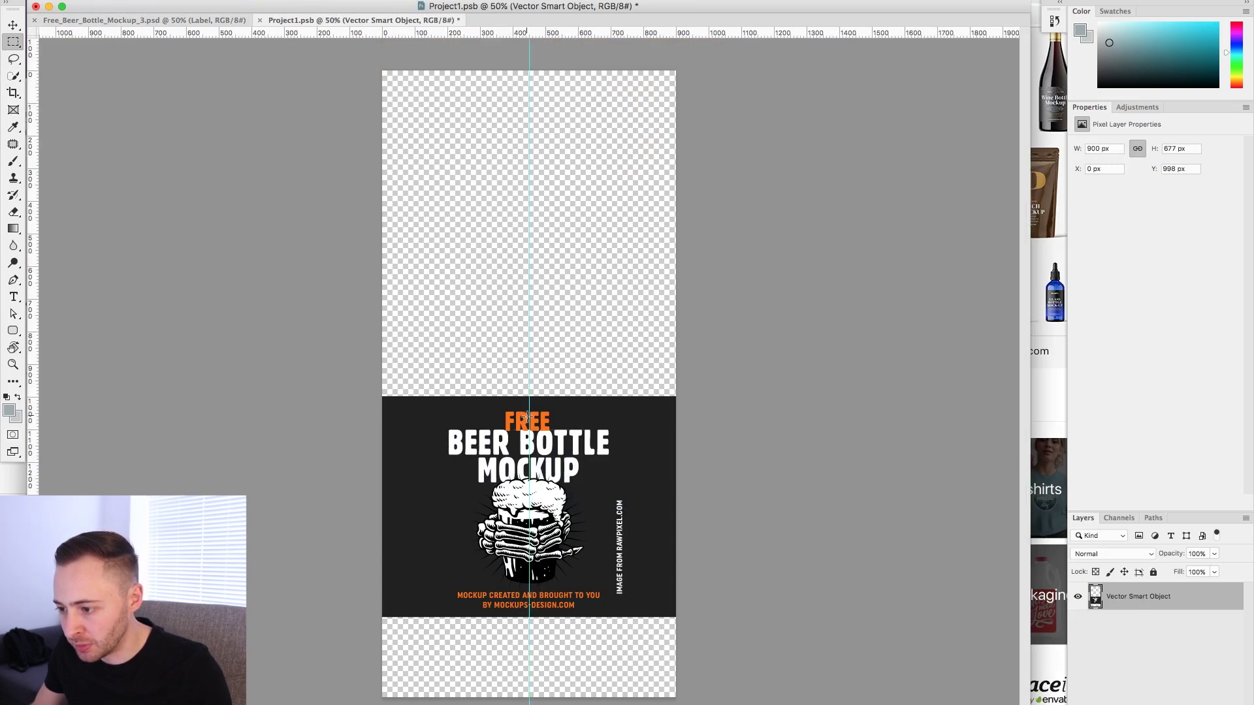
{"action": "left_click_drag", "start_coordinate": [529, 395], "coordinate": [633, 617]}
{"action": "left_click_drag", "start_coordinate": [399, 150], "coordinate": [660, 398]}
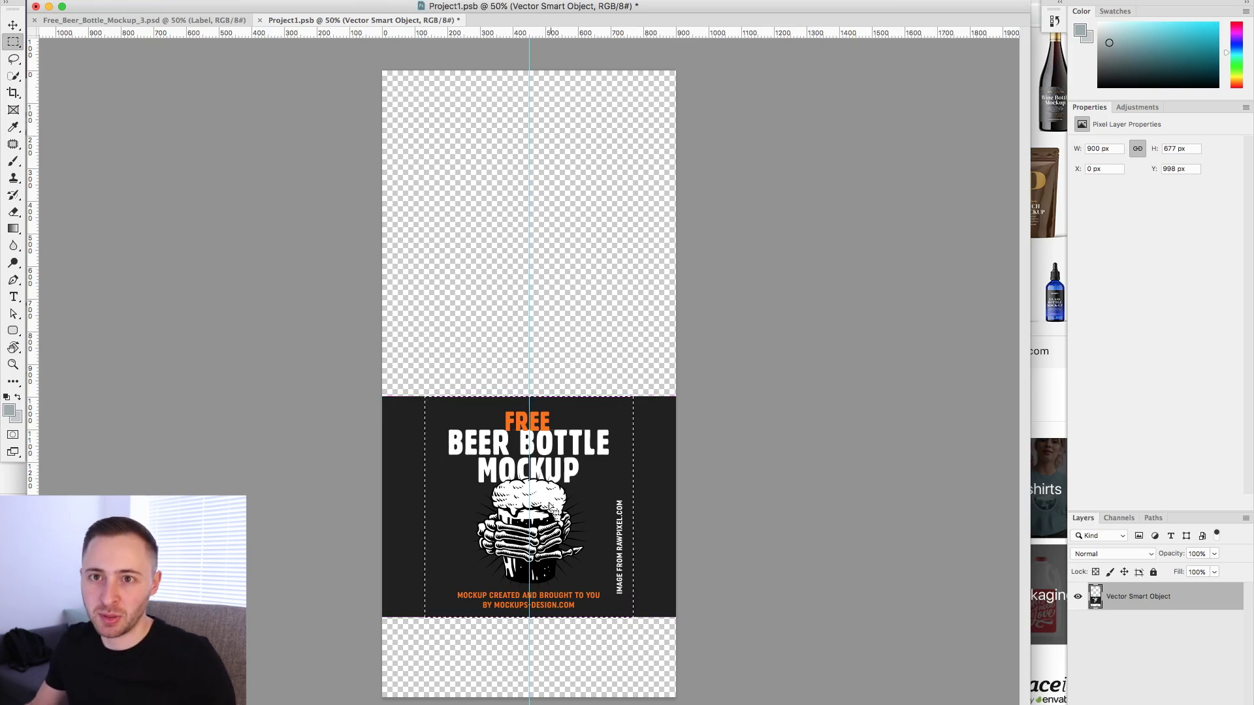
{"action": "key", "text": "super+t"}
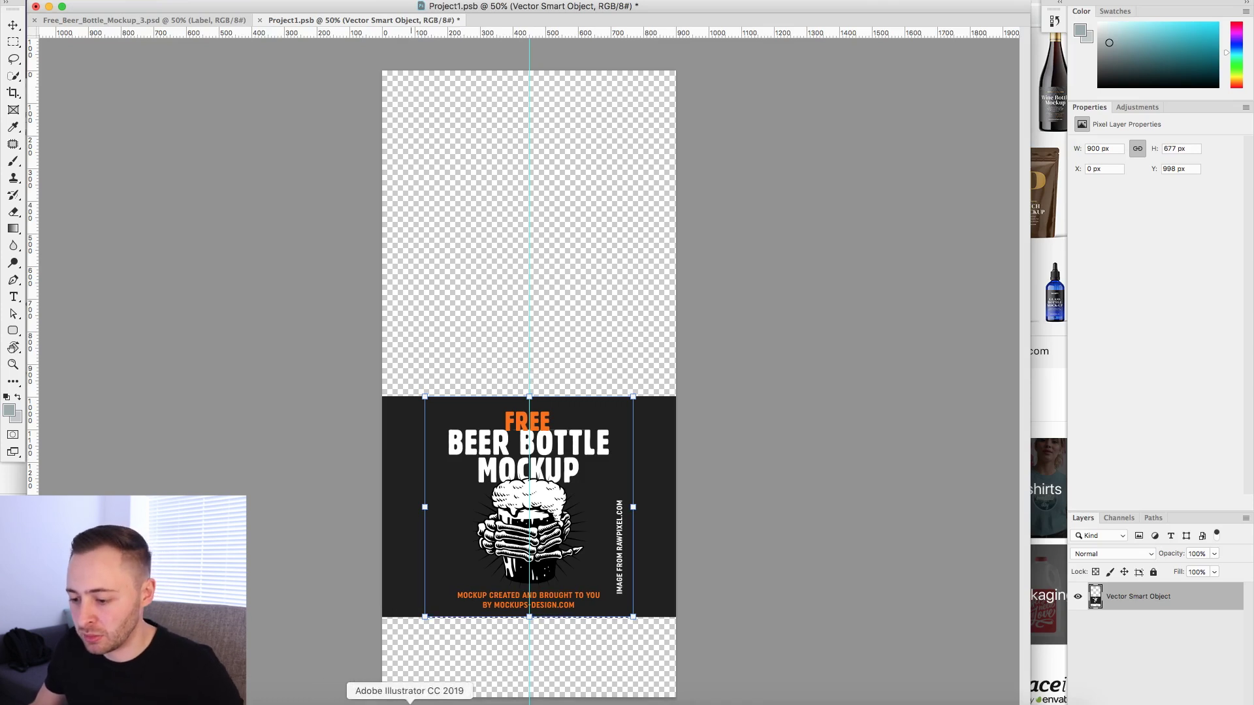
Switch to Illustrator and start a new document named Thirsty Work
{"action": "left_click", "coordinate": [409, 704]}
{"action": "key", "text": "super+n"}
{"action": "type", "text": "Thirsty Work"}
{"action": "left_click", "coordinate": [1082, 217]}
{"action": "left_click", "coordinate": [454, 493]}
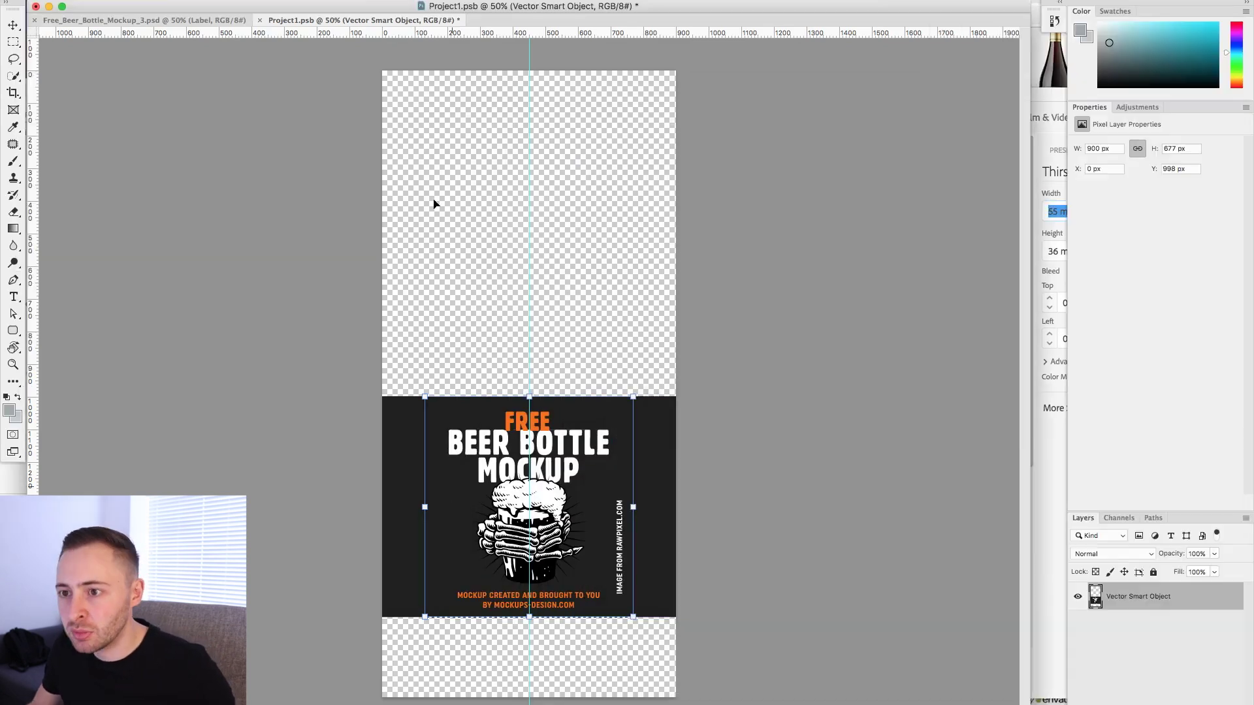
{"action": "key", "text": "super+Tab"}
{"action": "left_click", "coordinate": [1074, 215]}
{"action": "left_click", "coordinate": [481, 351]}
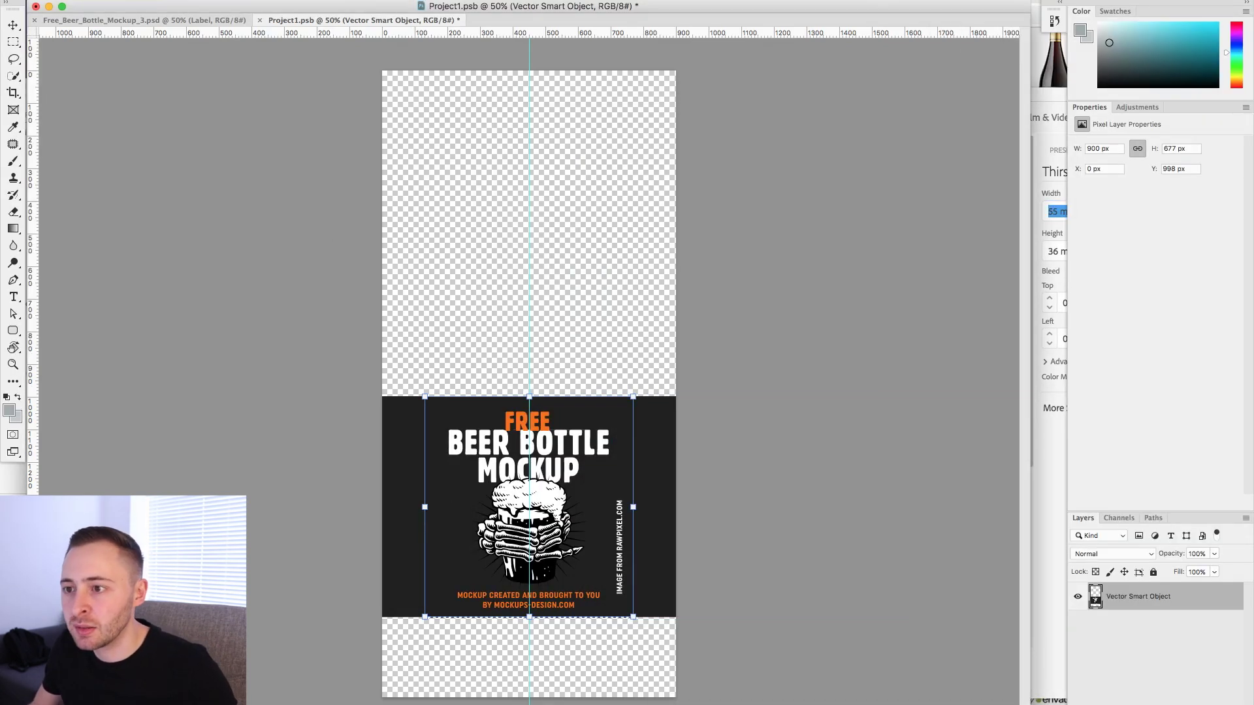
Set the new Illustrator document's height to 57.5 mm with a width of 55 mm and create it
{"action": "left_click", "coordinate": [412, 703]}
{"action": "left_click", "coordinate": [1066, 250]}
{"action": "type", "text": "5"}
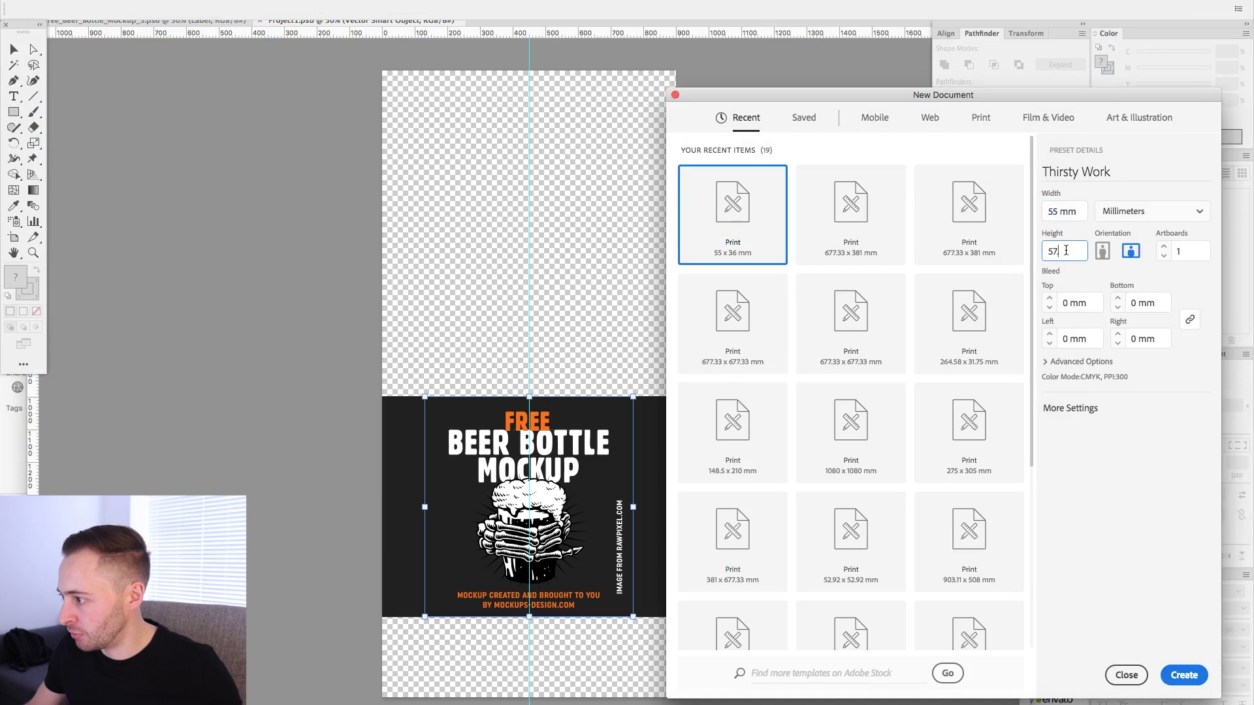
{"action": "type", "text": "7.5"}
{"action": "left_click", "coordinate": [1106, 505]}
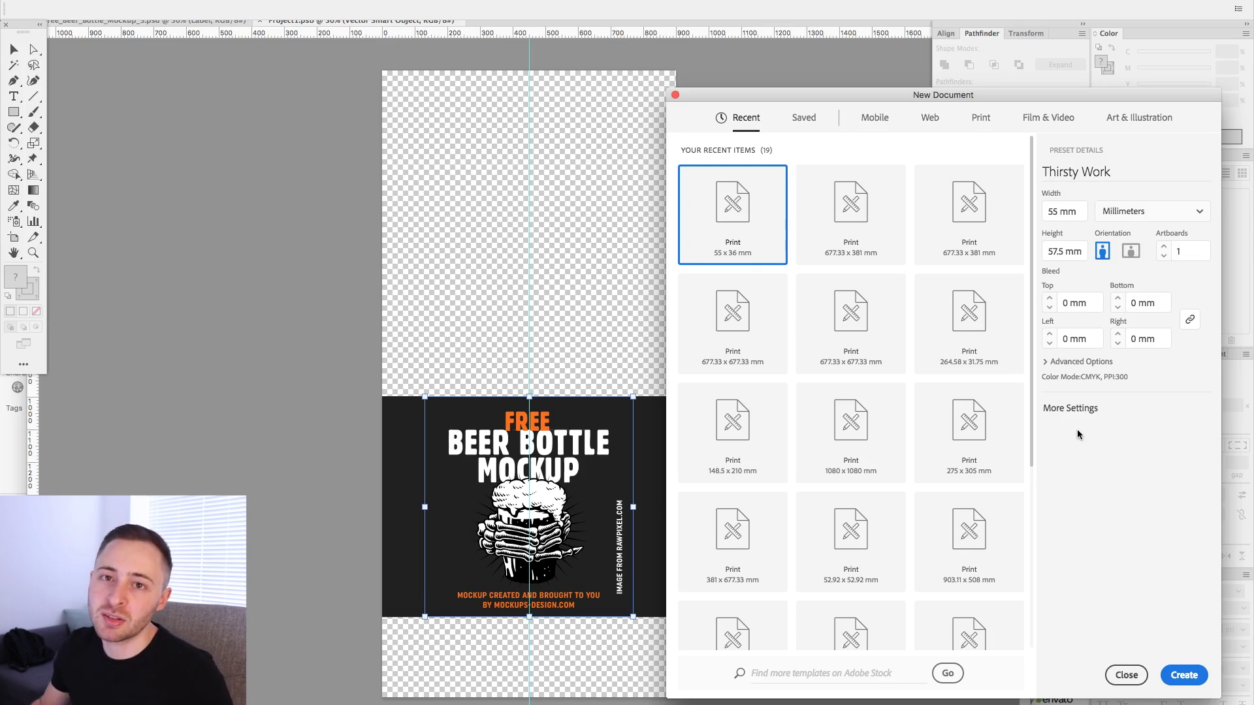
{"action": "left_click", "coordinate": [1184, 676]}
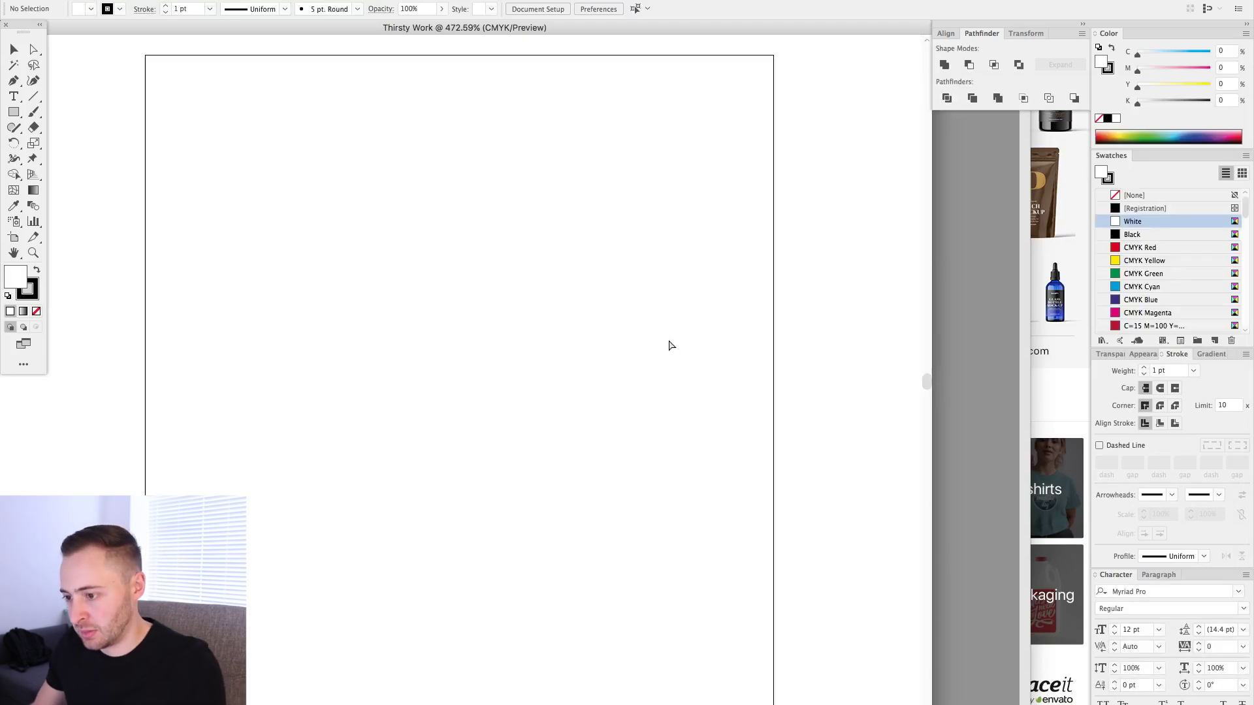
{"action": "key", "text": "super+minus"}
{"action": "key", "text": "super+minus"}
{"action": "key", "text": "super+minus"}
{"action": "key", "text": "super+minus"}
{"action": "key", "text": "super+minus"}
{"action": "key", "text": "super+minus"}
{"action": "left_click_drag", "start_coordinate": [415, 258], "coordinate": [571, 417]}
{"action": "key", "text": "super+minus"}
{"action": "key", "text": "super+minus"}
{"action": "key", "text": "super+minus"}
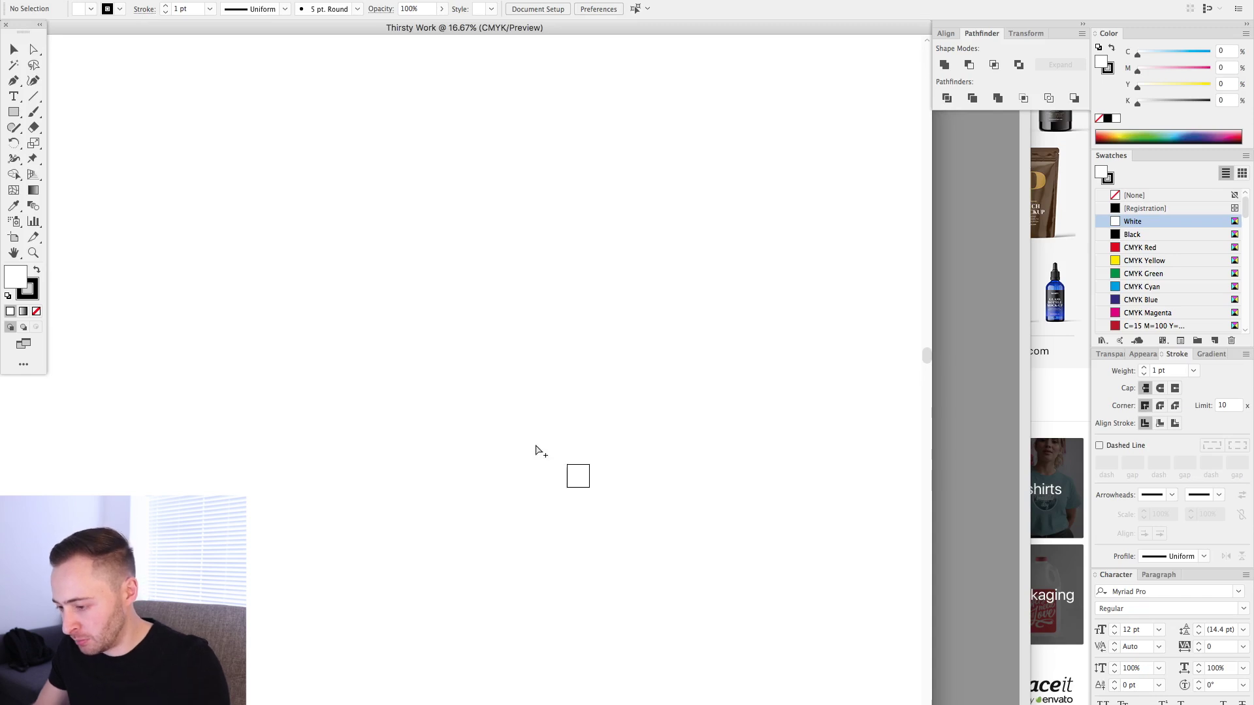
{"action": "key", "text": "super+alt+p"}
{"action": "left_click", "coordinate": [696, 487]}
{"action": "left_click_drag", "start_coordinate": [572, 455], "coordinate": [655, 484]}
Save the new document as Thirsty Work Label Design.ai and shift its window clear of the tools
{"action": "key", "text": "super+0"}
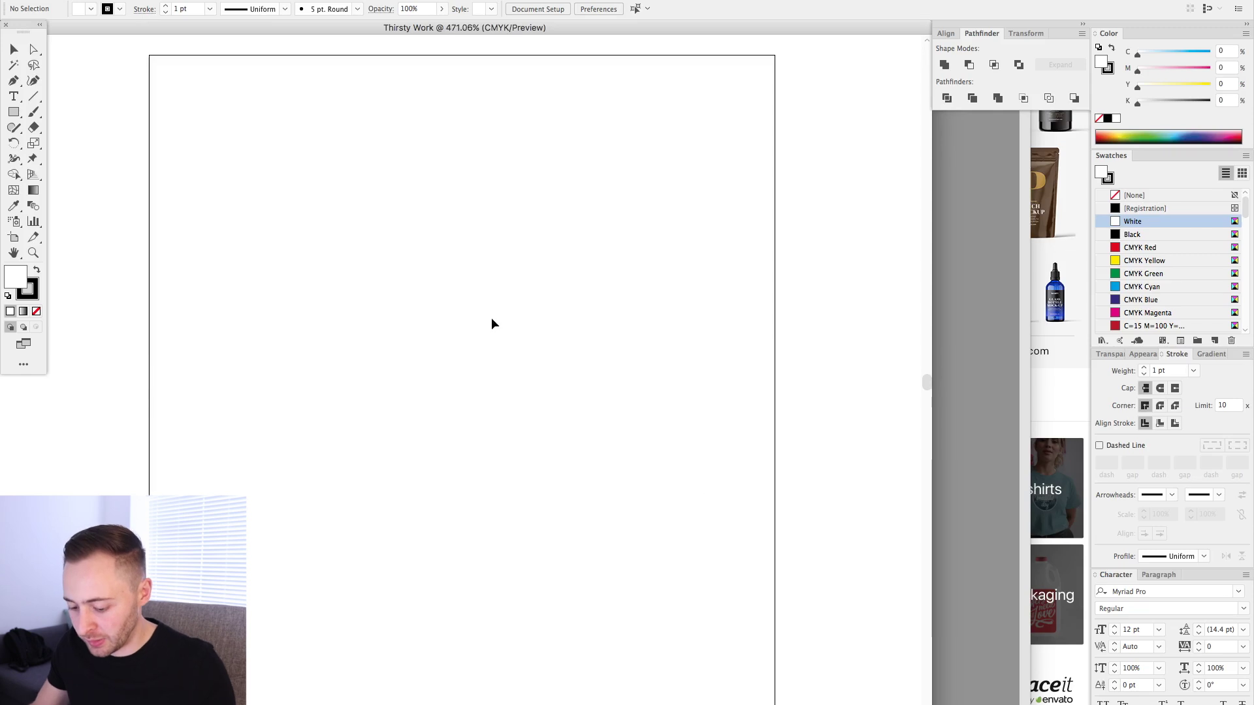
{"action": "key", "text": "super+s"}
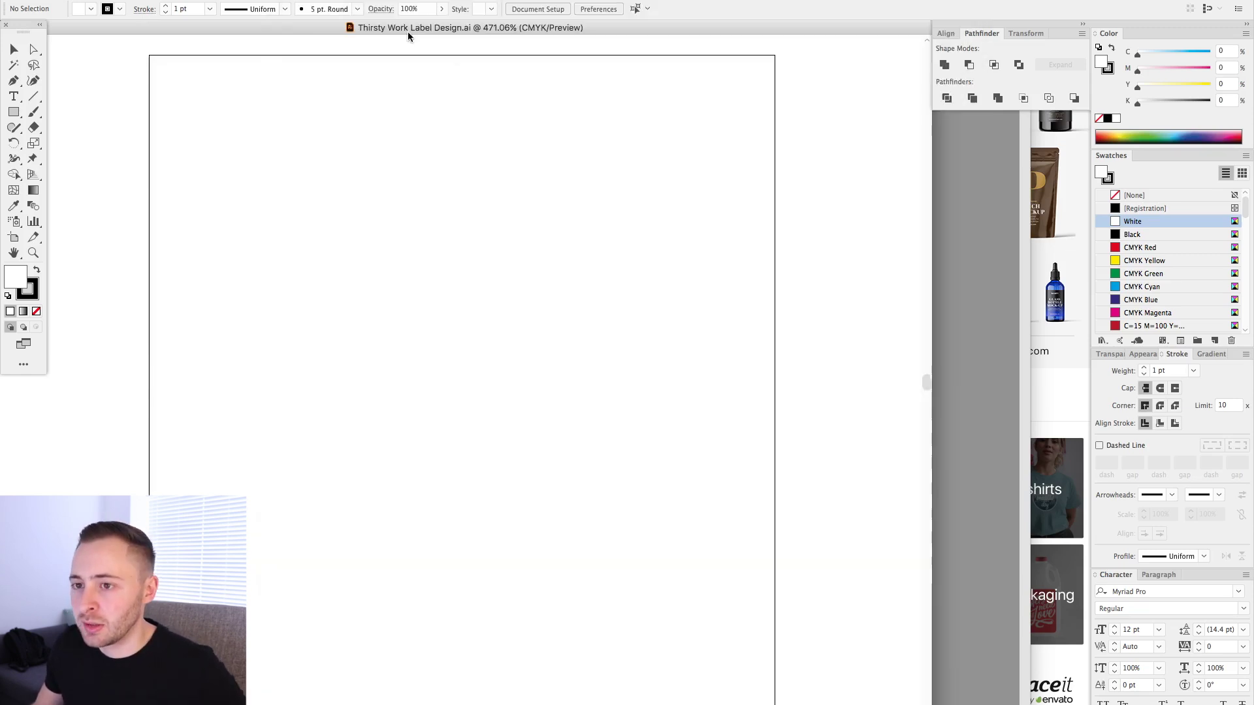
{"action": "left_click_drag", "start_coordinate": [405, 30], "coordinate": [453, 31]}
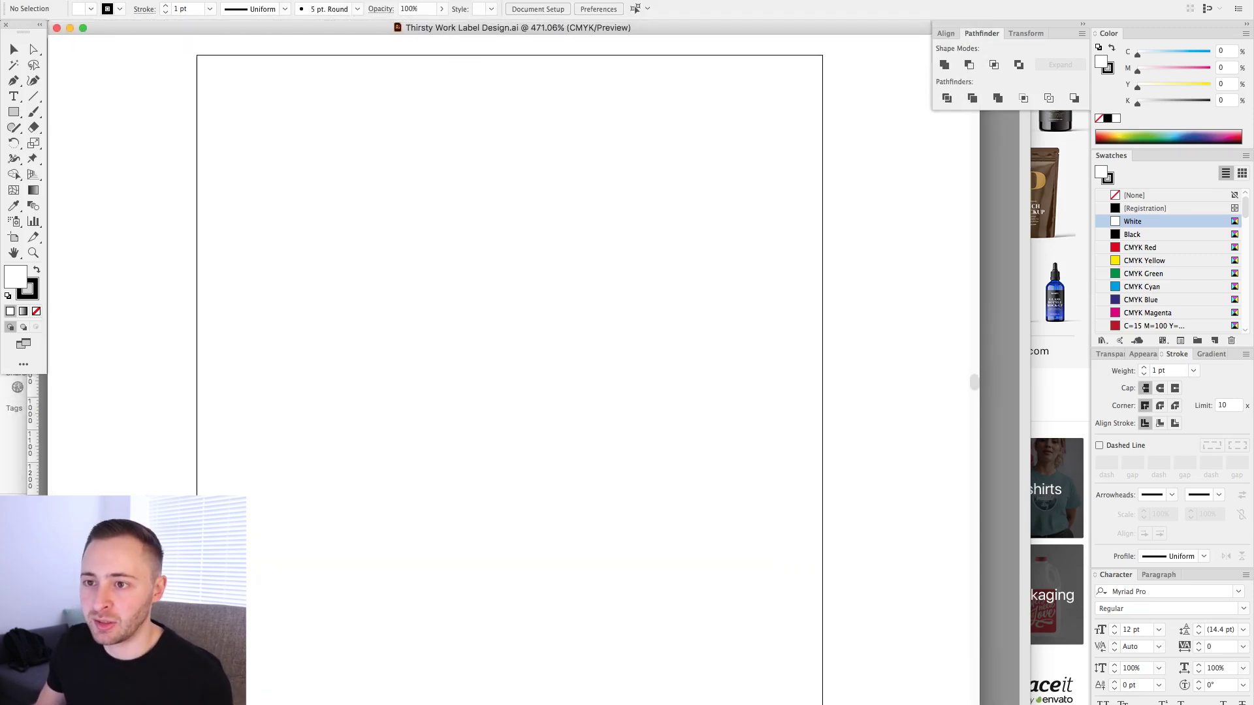
{"action": "left_click", "coordinate": [136, 1]}
{"action": "key", "text": "Escape"}
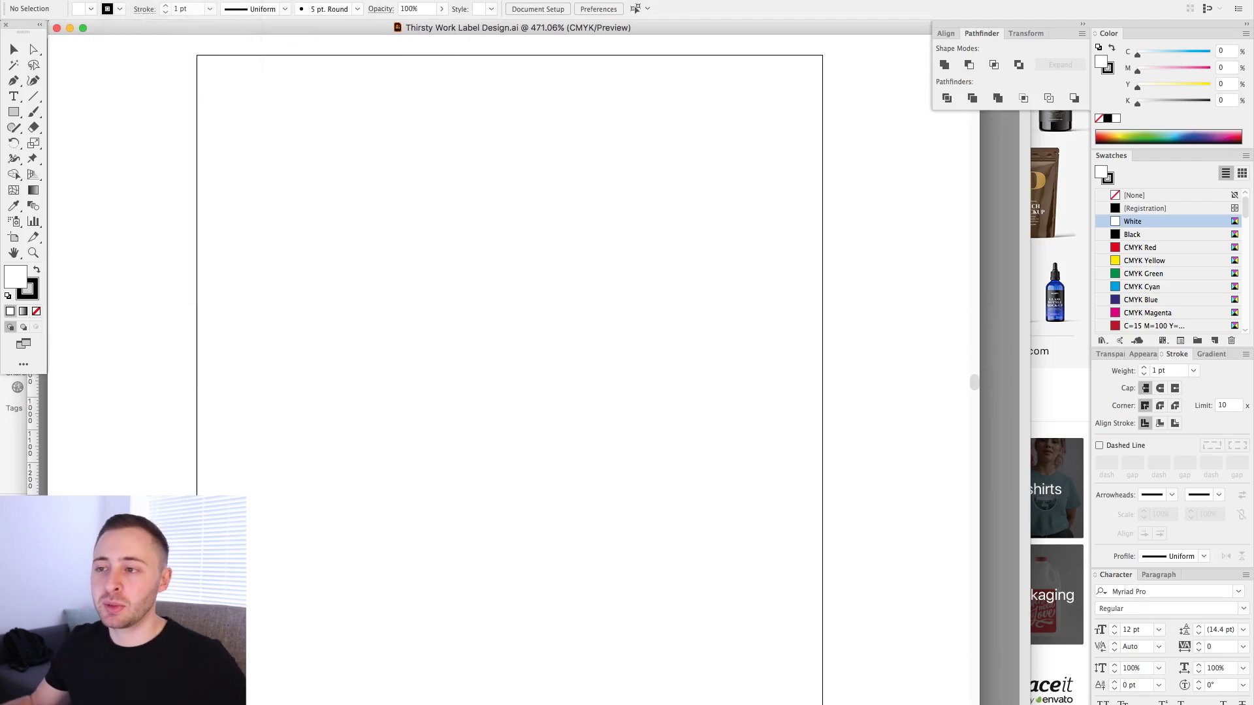
{"action": "left_click", "coordinate": [111, 1]}
{"action": "key", "text": "Escape"}
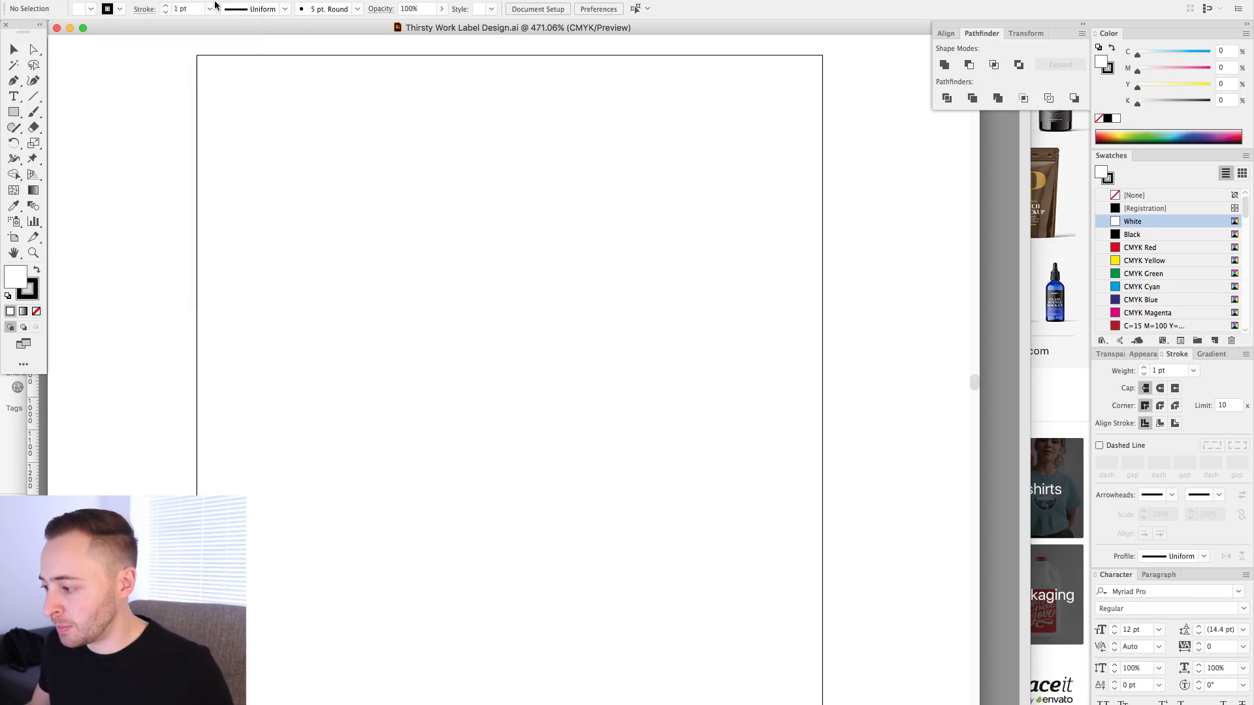
{"action": "left_click", "coordinate": [1000, 438]}
{"action": "left_click", "coordinate": [582, 223]}
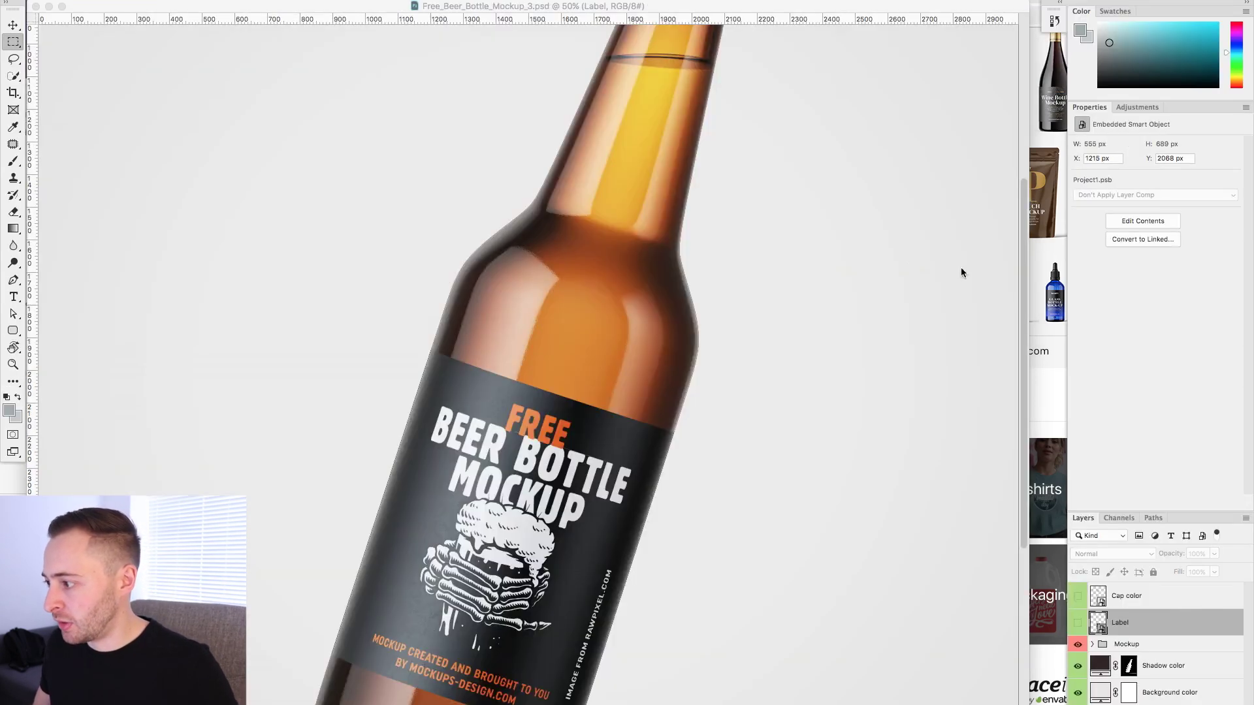
{"action": "left_click", "coordinate": [1060, 263]}
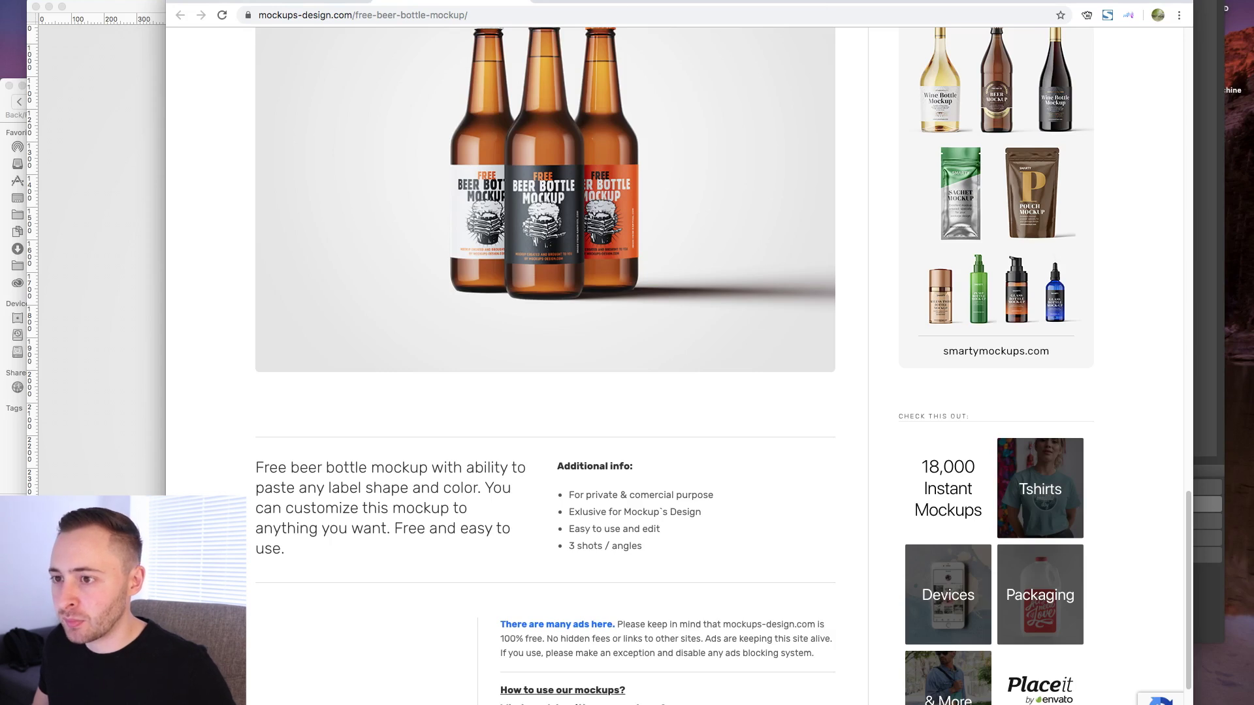
Back in Illustrator, add point text reading THIRSTY and WORK on two lines in the upper part of the artboard
{"action": "key", "text": "super+Tab"}
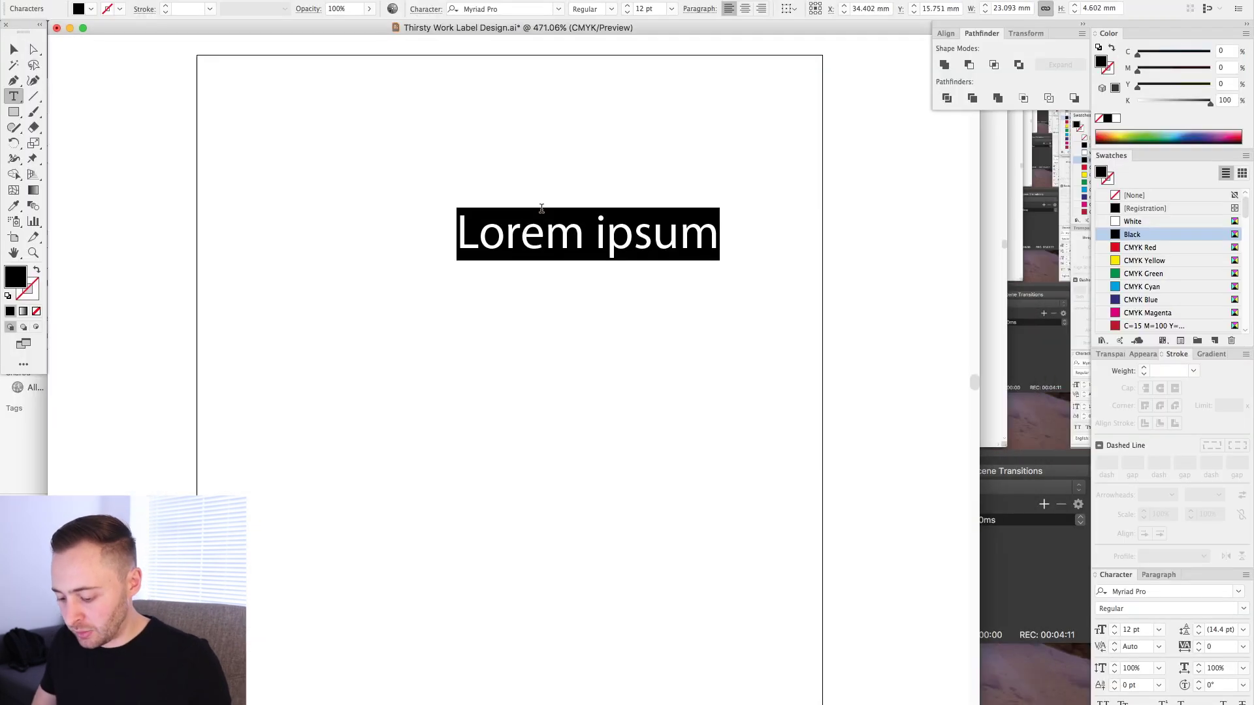
{"action": "type", "text": "THIRSTY"}
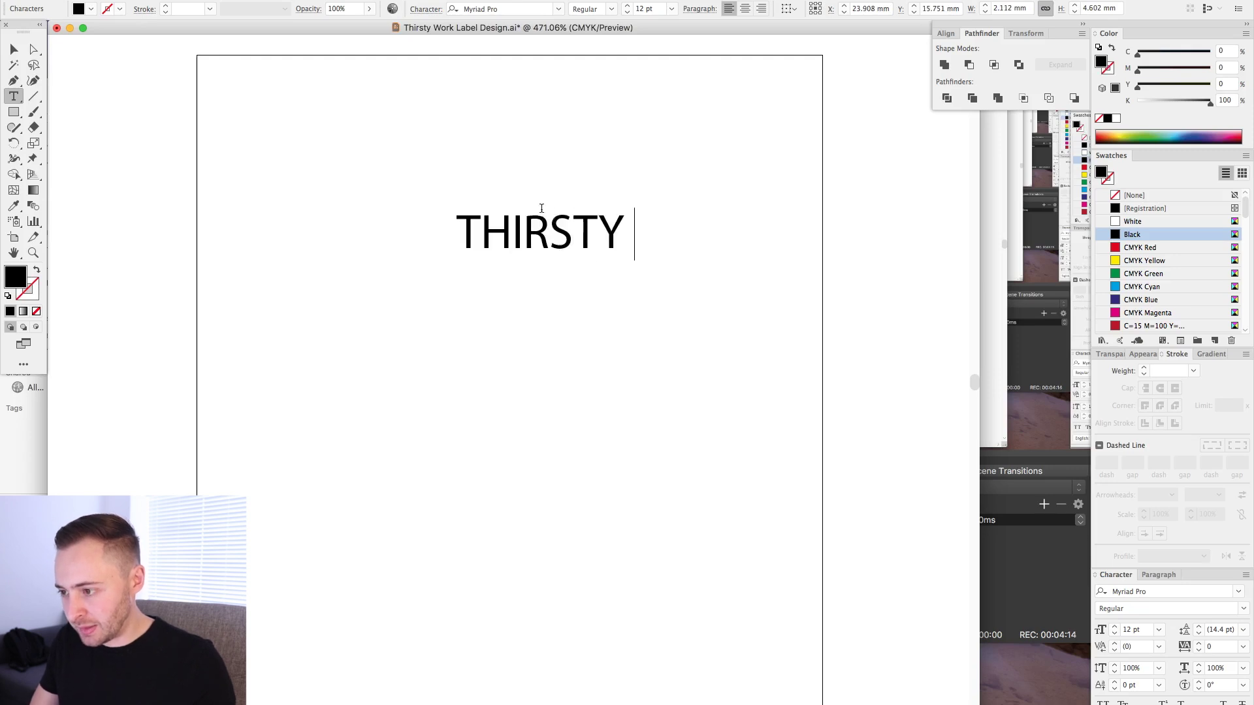
{"action": "key", "text": "Return"}
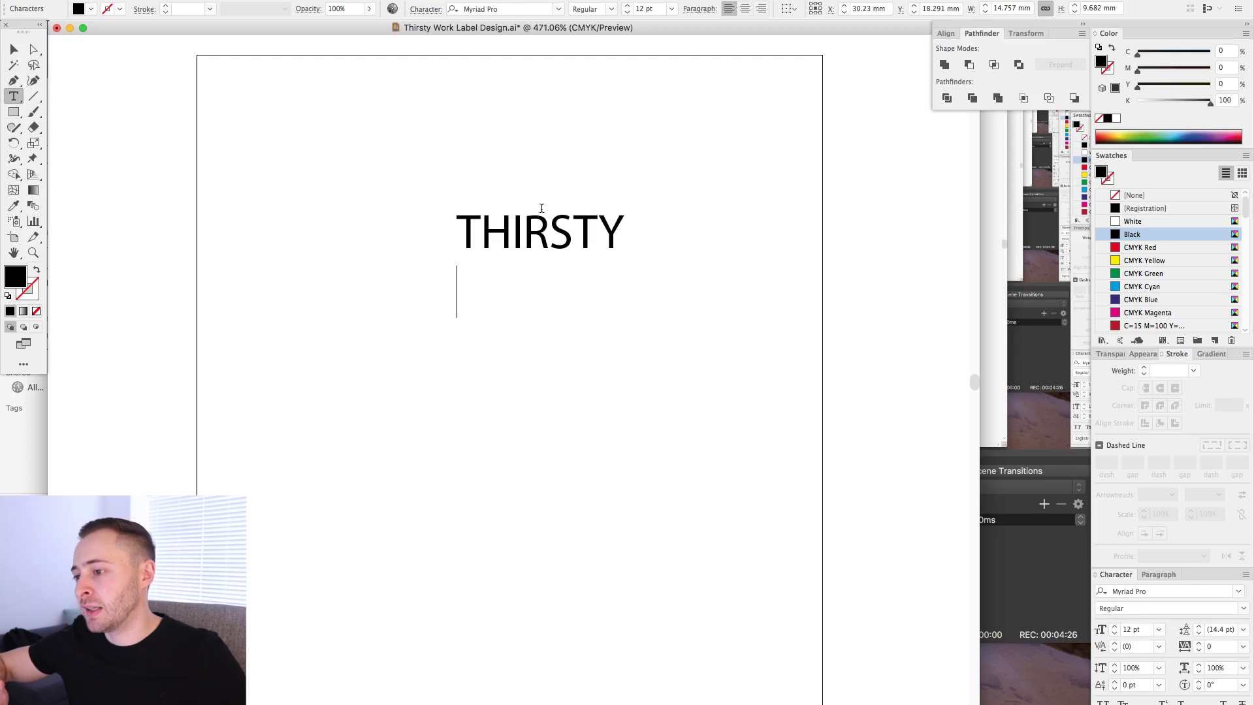
{"action": "type", "text": "WORK"}
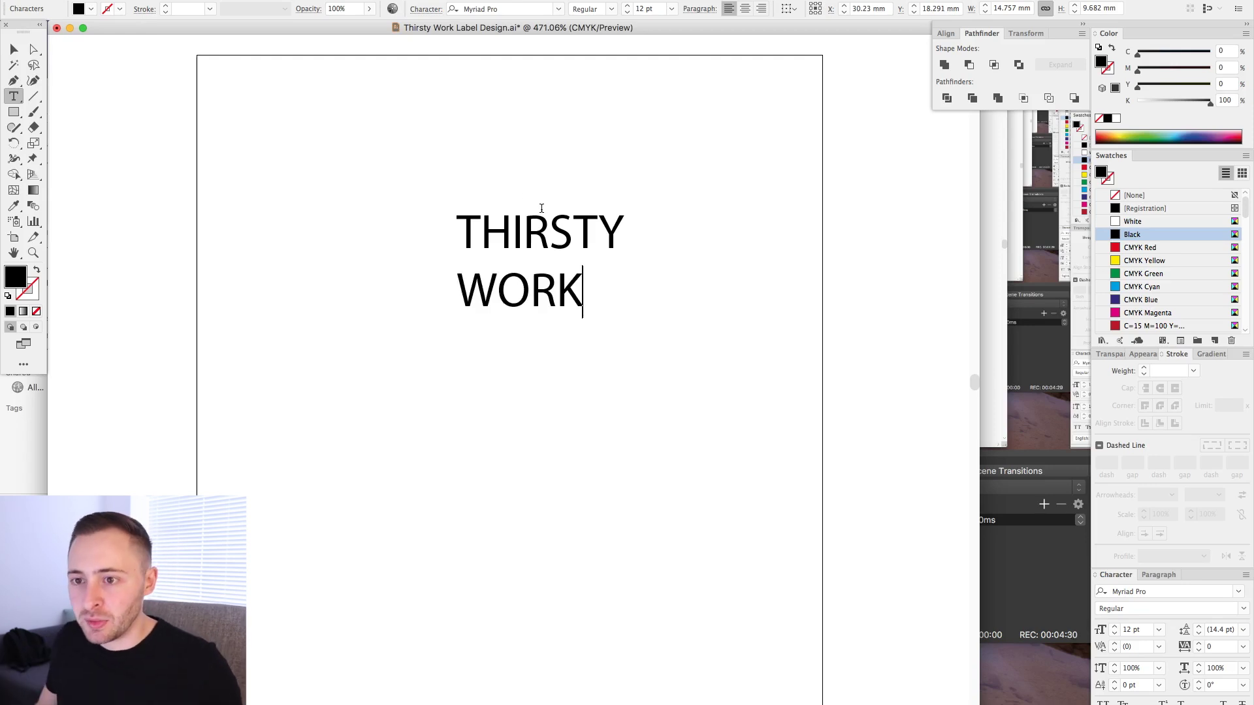
Centre-align the two lines of the THIRSTY WORK text object
{"action": "left_click", "coordinate": [13, 49]}
{"action": "key", "text": "super+shift+a"}
{"action": "left_click_drag", "start_coordinate": [532, 235], "coordinate": [488, 242]}
{"action": "left_click", "coordinate": [475, 211]}
{"action": "key", "text": "super+shift+c"}
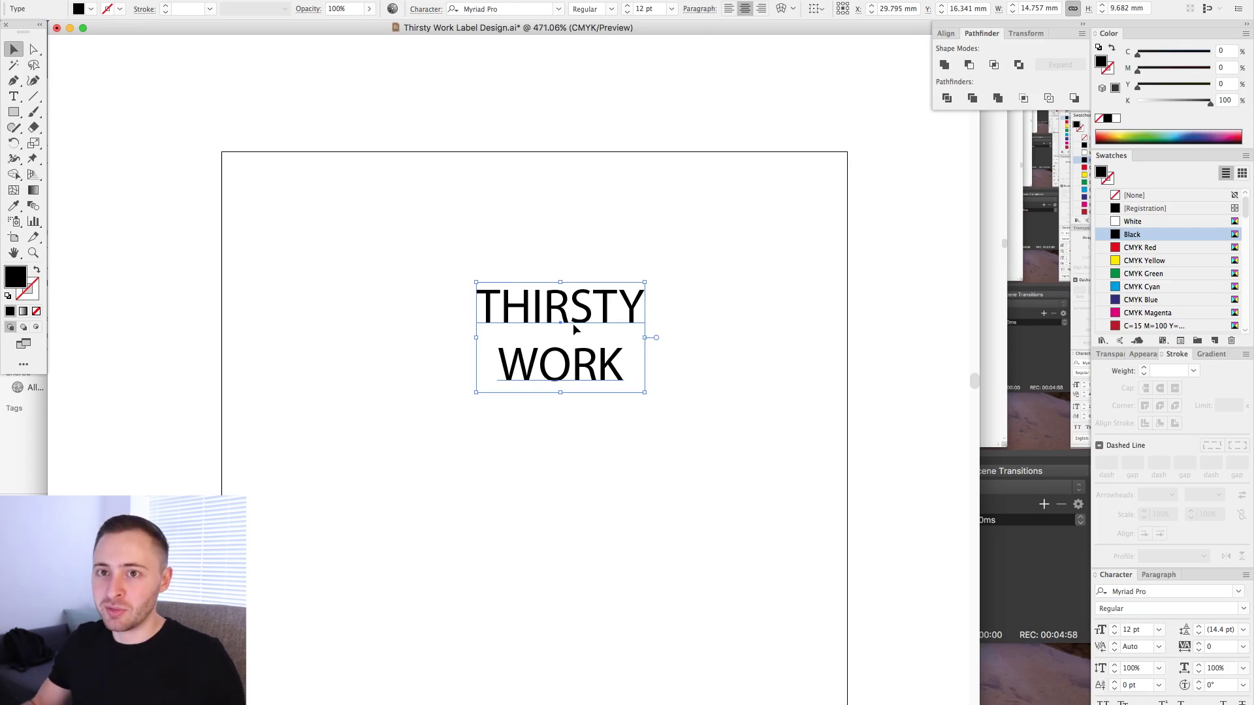
Move the THIRSTY WORK text close to the artboard's upper edge, at about X 18.6 mm, Y 9.7 mm
{"action": "left_click_drag", "start_coordinate": [514, 169], "coordinate": [522, 168]}
{"action": "left_click", "coordinate": [477, 187]}
{"action": "left_click_drag", "start_coordinate": [212, 124], "coordinate": [775, 467]}
{"action": "left_click_drag", "start_coordinate": [524, 261], "coordinate": [516, 191]}
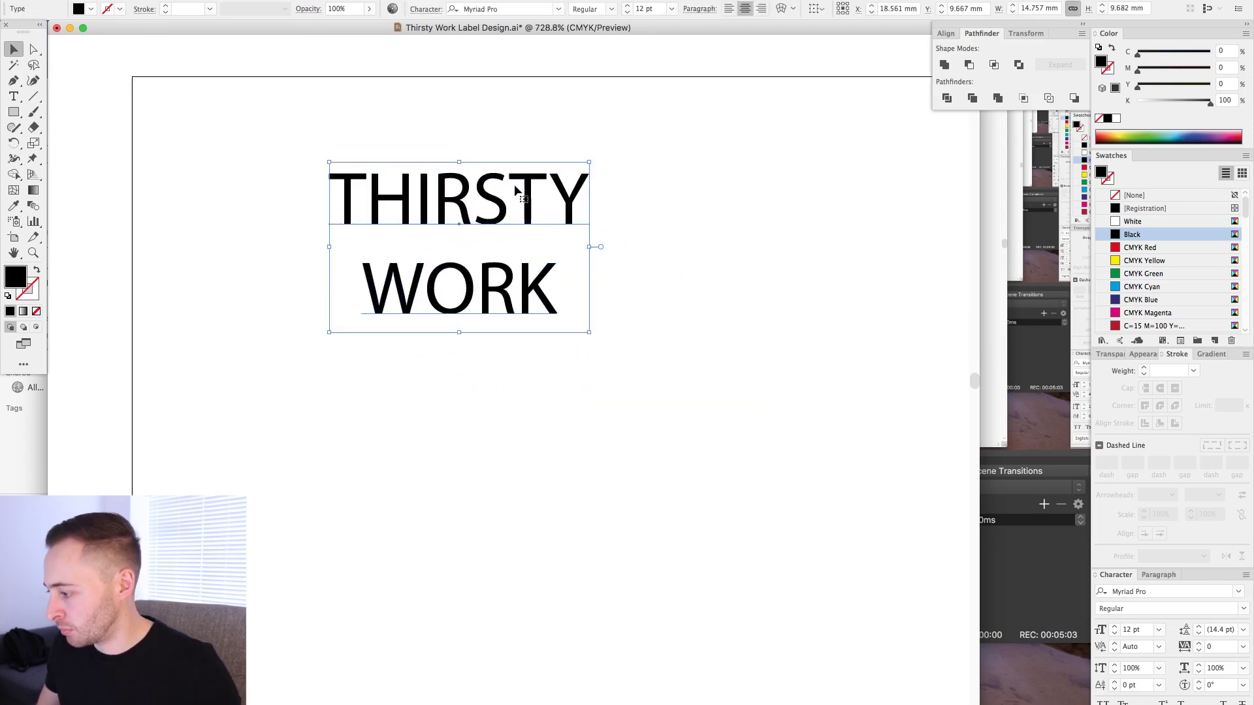
Browse the fonts for the THIRSTY WORK text and filter the font list to sans serif typefaces
{"action": "left_click", "coordinate": [1236, 593]}
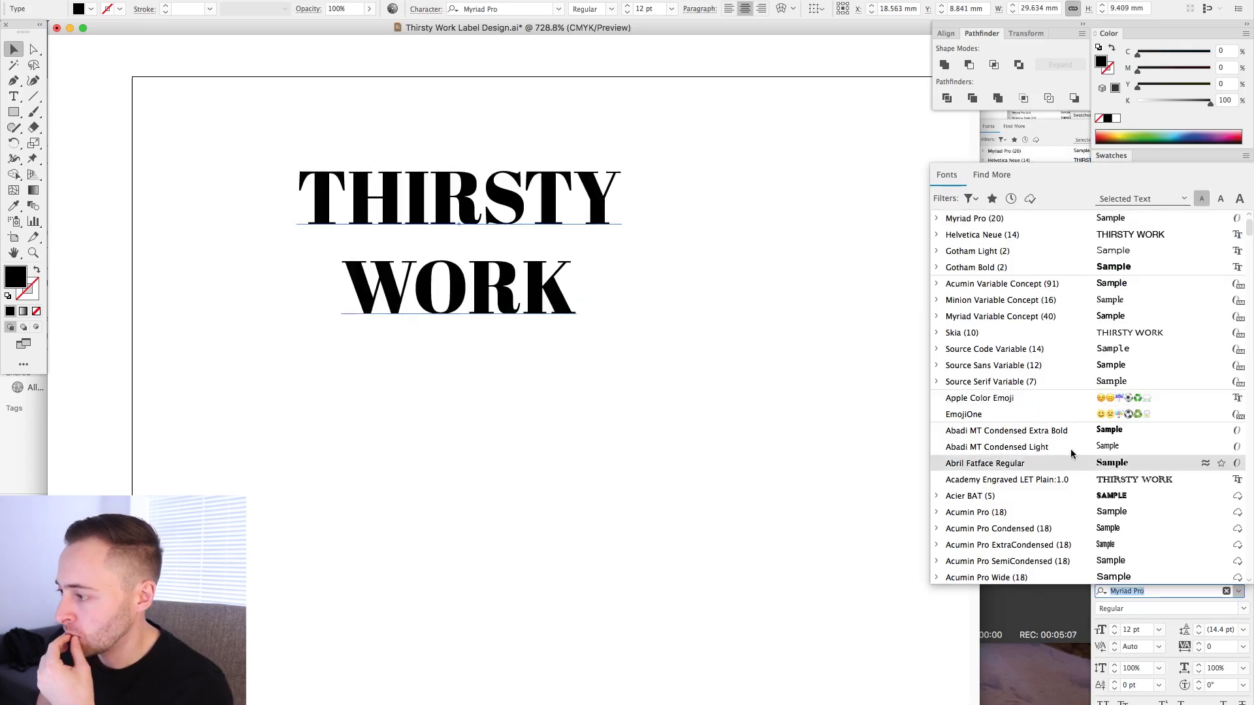
{"action": "scroll", "coordinate": [1075, 343], "scroll_direction": "down", "scroll_amount": 5}
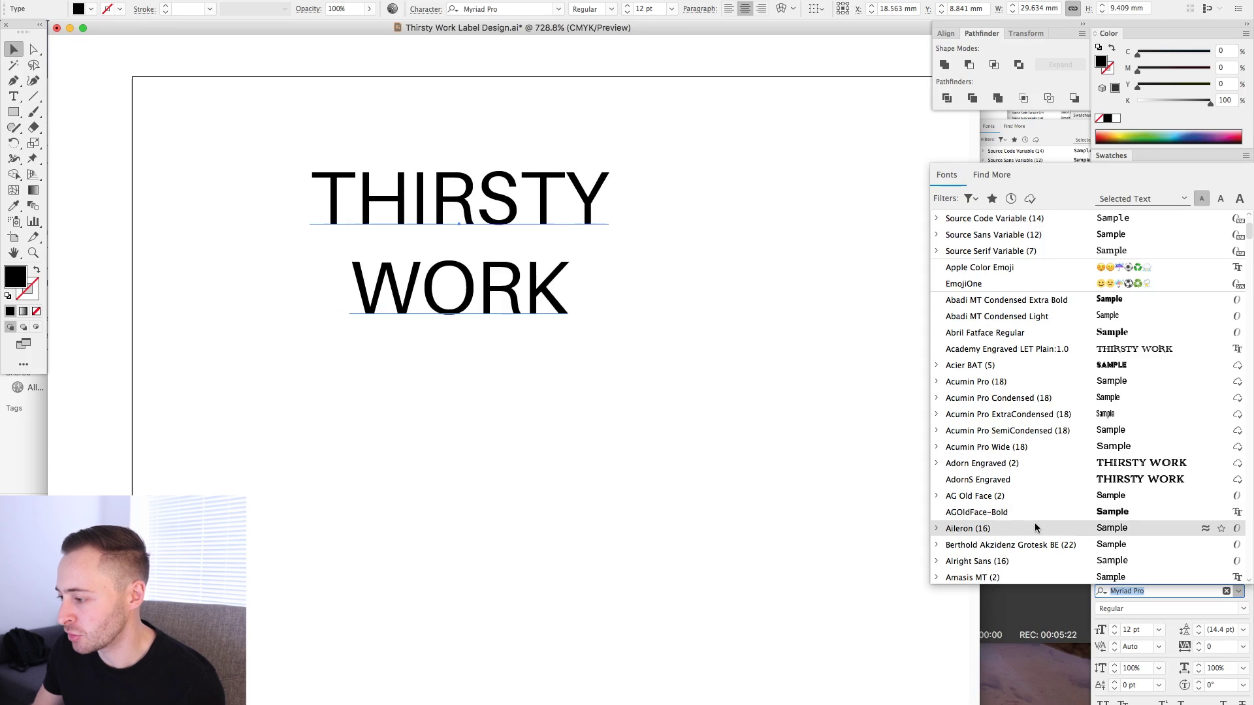
{"action": "scroll", "coordinate": [1040, 529], "scroll_direction": "down", "scroll_amount": 3}
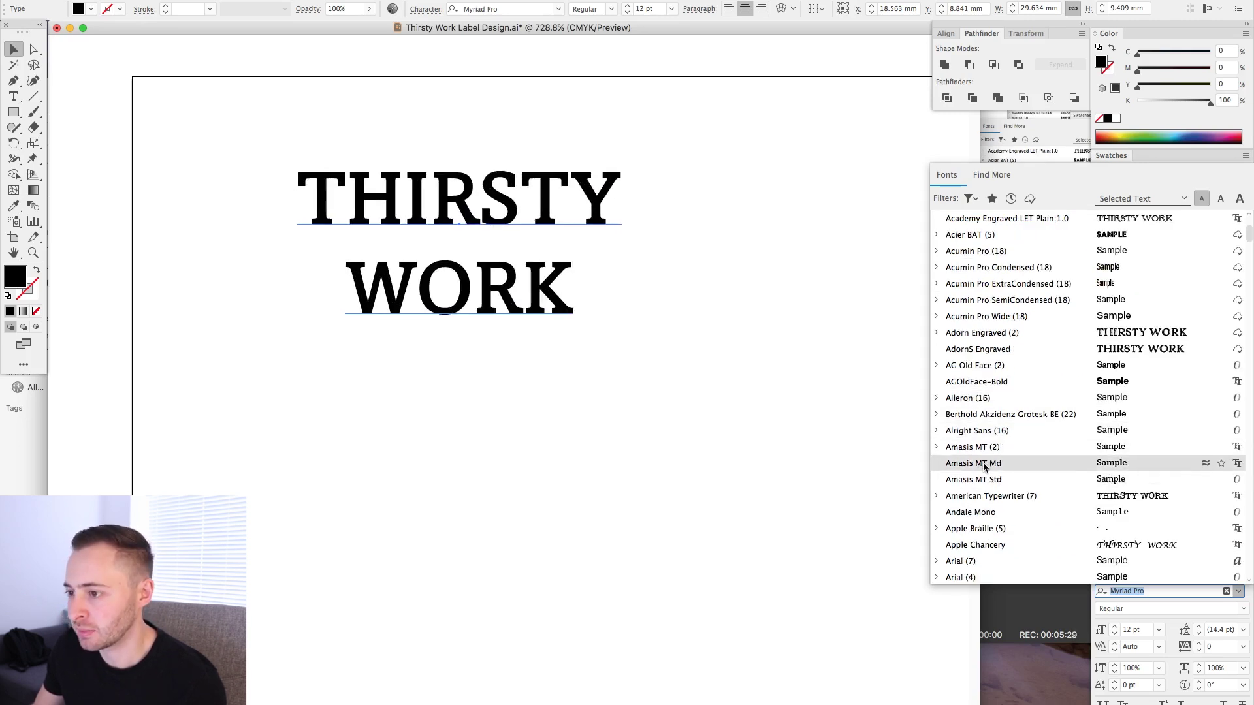
{"action": "scroll", "coordinate": [990, 487], "scroll_direction": "down", "scroll_amount": 2}
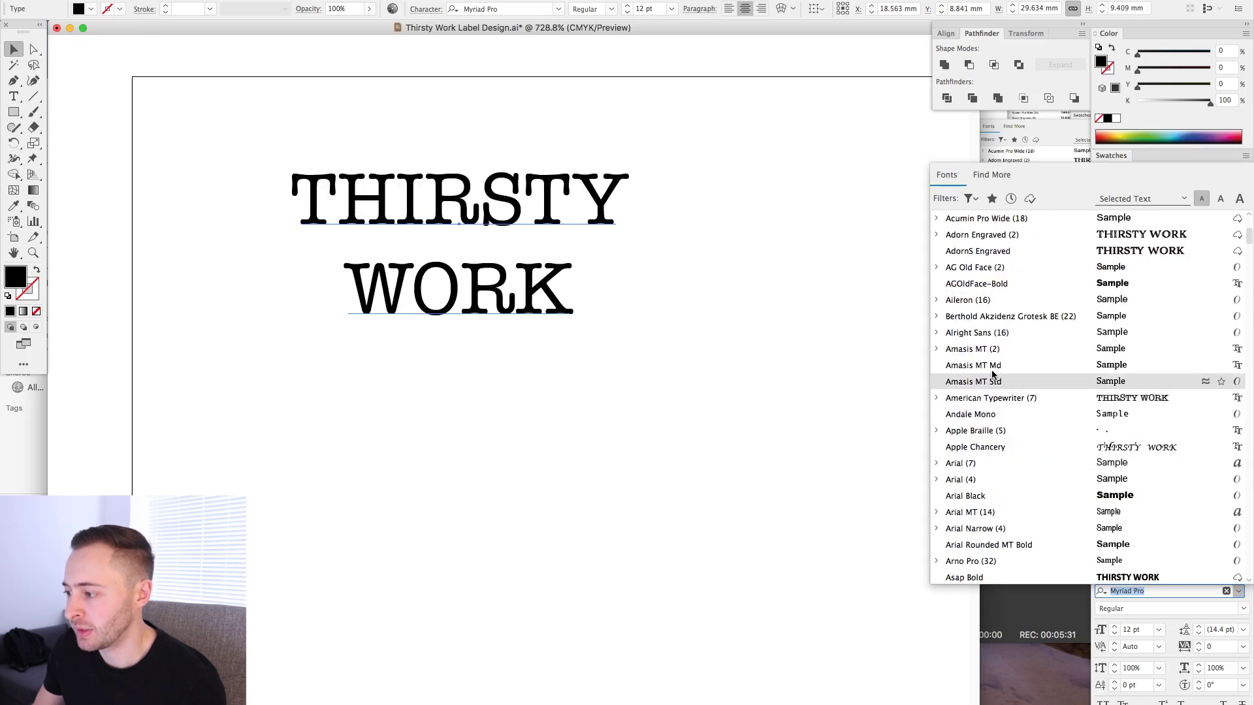
{"action": "left_click", "coordinate": [972, 198]}
{"action": "left_click", "coordinate": [843, 267]}
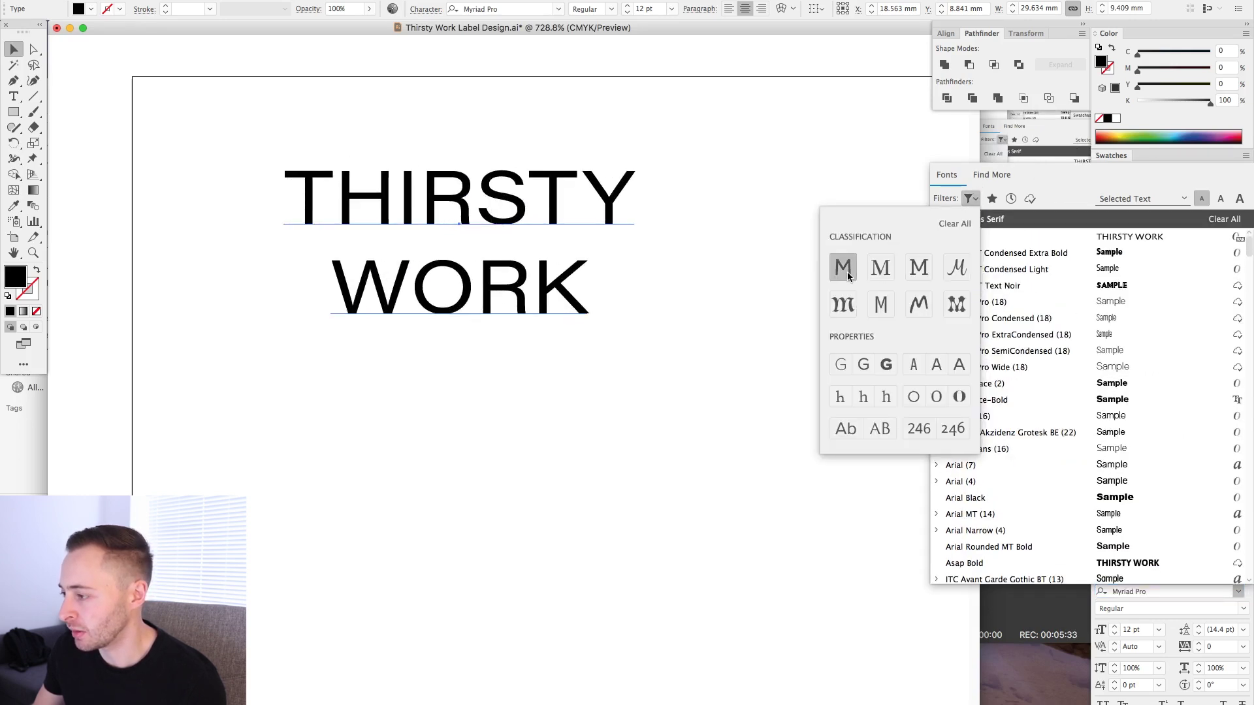
Compare the sans serif families on the THIRSTY WORK text and set its font to Azo Sans Uber Regular
{"action": "left_click", "coordinate": [1131, 240]}
{"action": "left_click", "coordinate": [937, 303]}
{"action": "scroll", "coordinate": [978, 415], "scroll_direction": "down", "scroll_amount": 3}
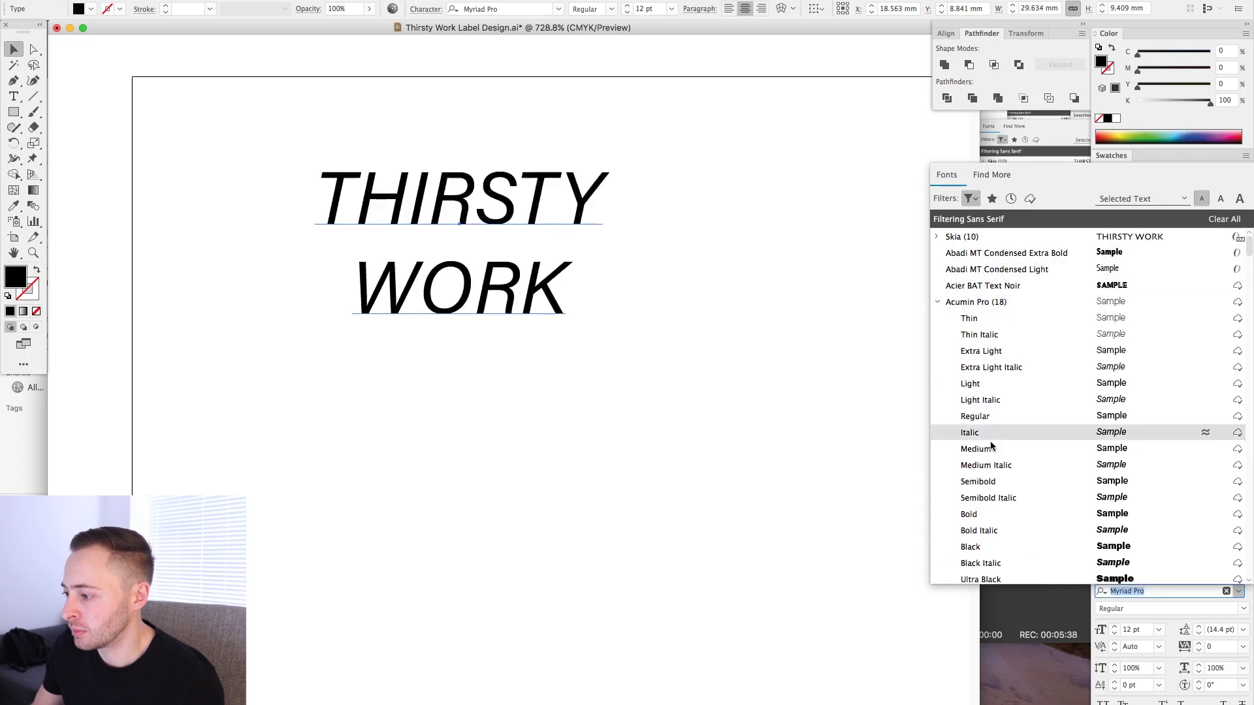
{"action": "scroll", "coordinate": [973, 287], "scroll_direction": "up", "scroll_amount": 3}
{"action": "left_click", "coordinate": [938, 302]}
{"action": "scroll", "coordinate": [938, 333], "scroll_direction": "down", "scroll_amount": 3}
{"action": "left_click", "coordinate": [937, 269]}
{"action": "left_click", "coordinate": [937, 269]}
{"action": "left_click", "coordinate": [937, 253]}
{"action": "scroll", "coordinate": [979, 392], "scroll_direction": "down", "scroll_amount": 1}
{"action": "left_click", "coordinate": [937, 237]}
{"action": "scroll", "coordinate": [957, 359], "scroll_direction": "down", "scroll_amount": 5}
{"action": "left_click", "coordinate": [937, 301]}
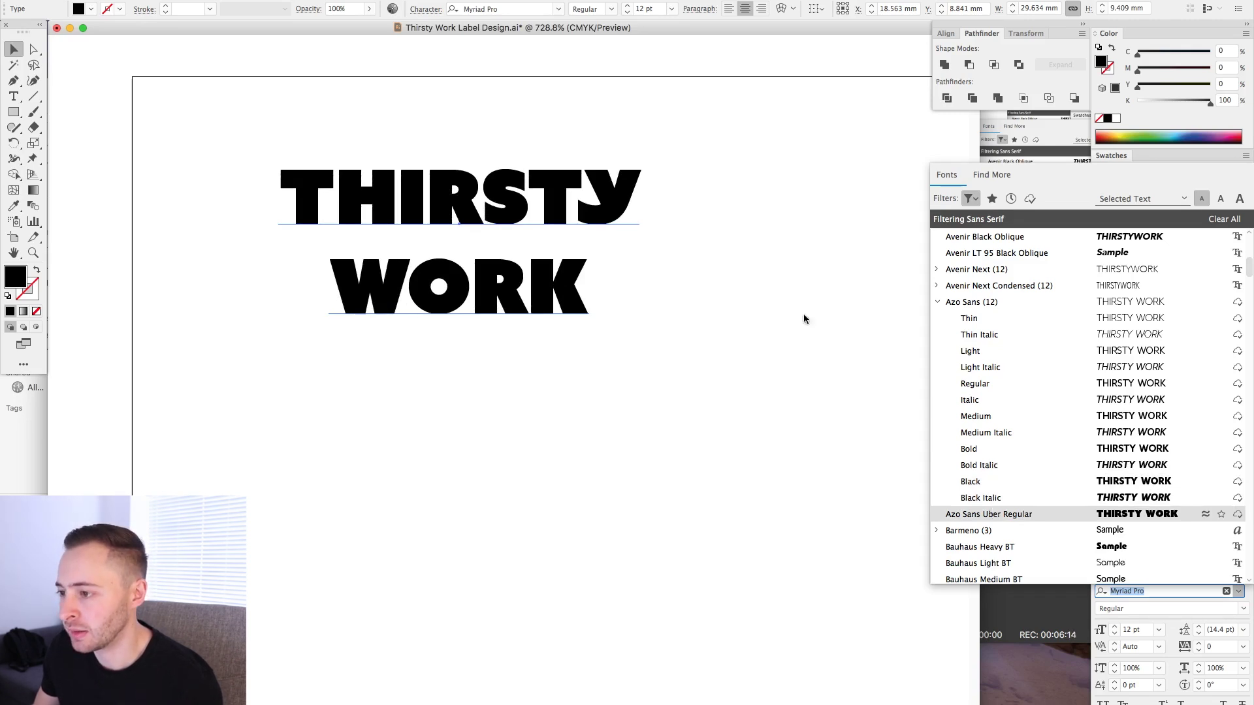
{"action": "key", "text": "Return"}
Replace the lowercase-style Y in THIRSTY with its capital-style alternate glyph
{"action": "double_click", "coordinate": [614, 196]}
{"action": "left_click_drag", "start_coordinate": [638, 202], "coordinate": [578, 203]}
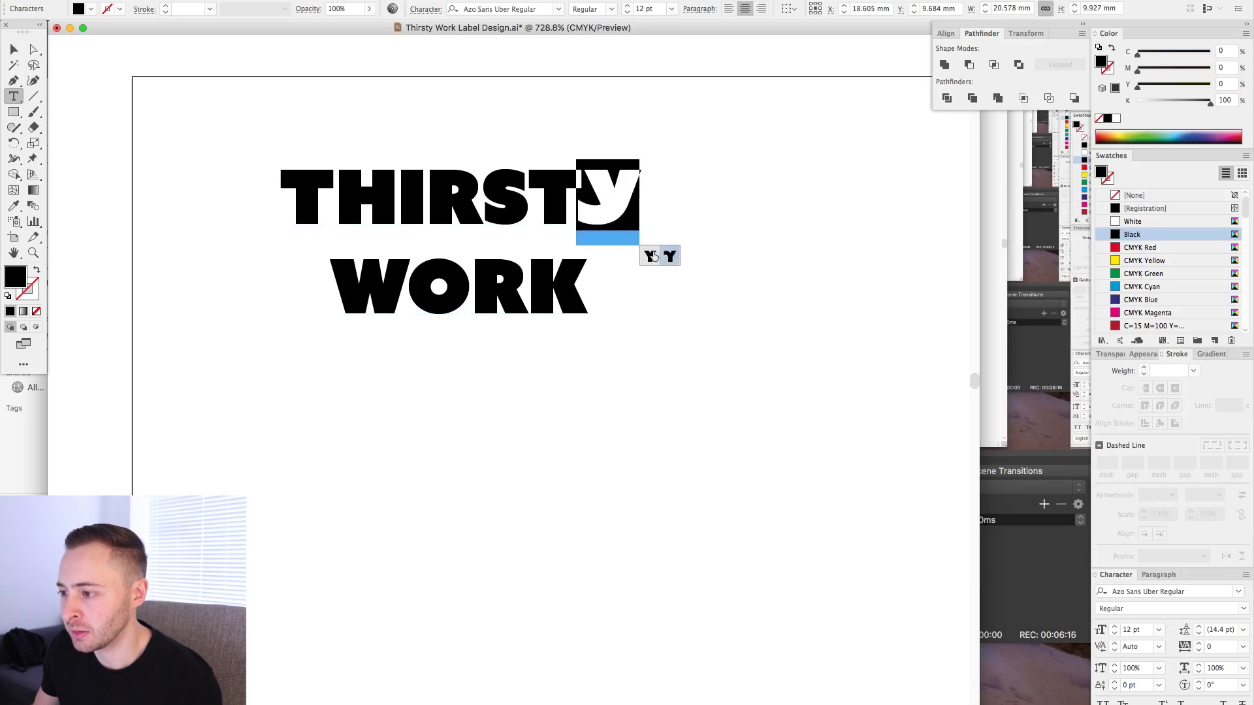
{"action": "left_click", "coordinate": [670, 256]}
{"action": "key", "text": "Escape"}
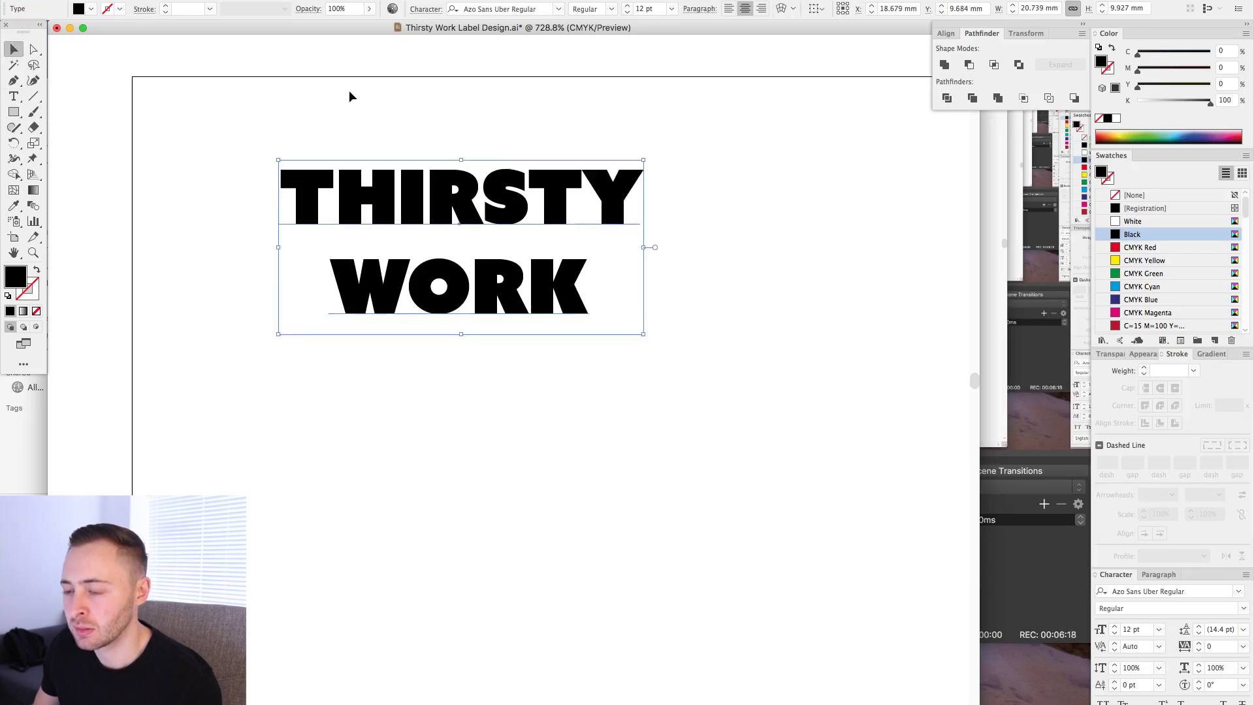
Shift the THIRSTY WORK text slightly towards the artboard's left edge and tighten its leading to 10.4 pt
{"action": "left_click", "coordinate": [349, 97]}
{"action": "left_click_drag", "start_coordinate": [503, 215], "coordinate": [468, 211]}
{"action": "scroll", "coordinate": [520, 203], "scroll_direction": "left", "scroll_amount": 3}
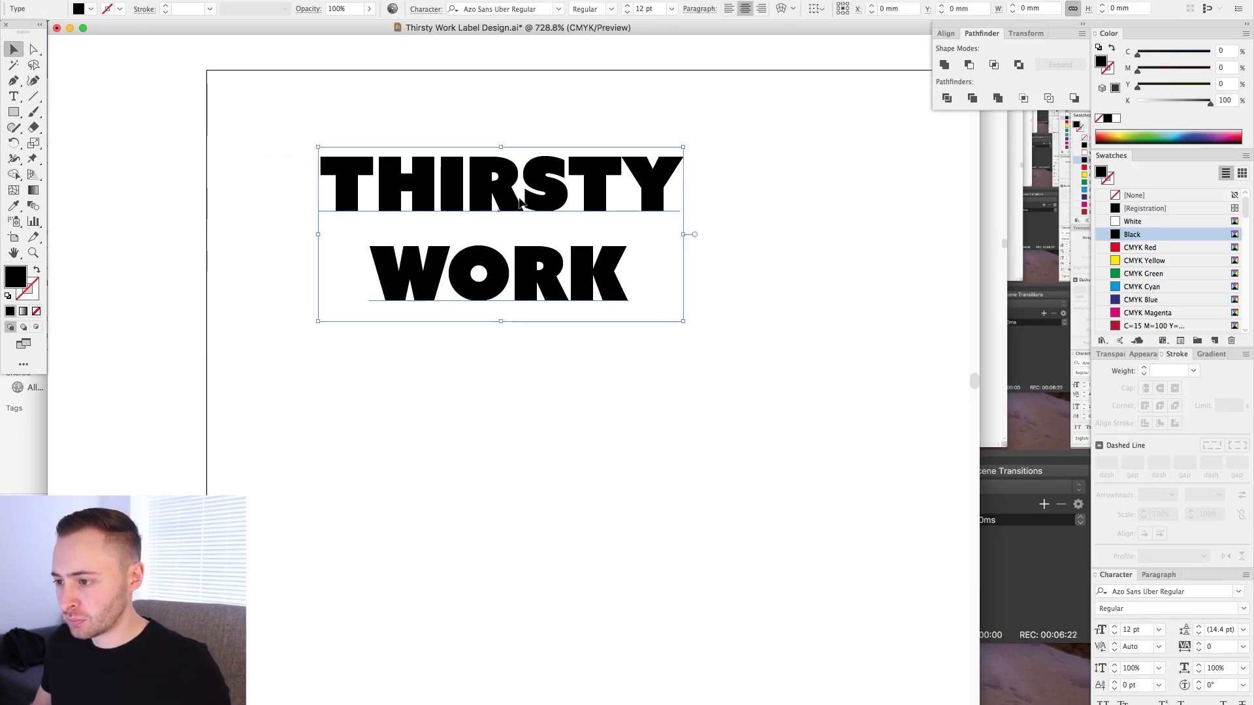
{"action": "key", "text": "alt+Up"}
{"action": "key", "text": "alt+Up"}
{"action": "key", "text": "alt+Up"}
{"action": "key", "text": "alt+Up"}
{"action": "key", "text": "alt+Down"}
{"action": "key", "text": "alt+Down"}
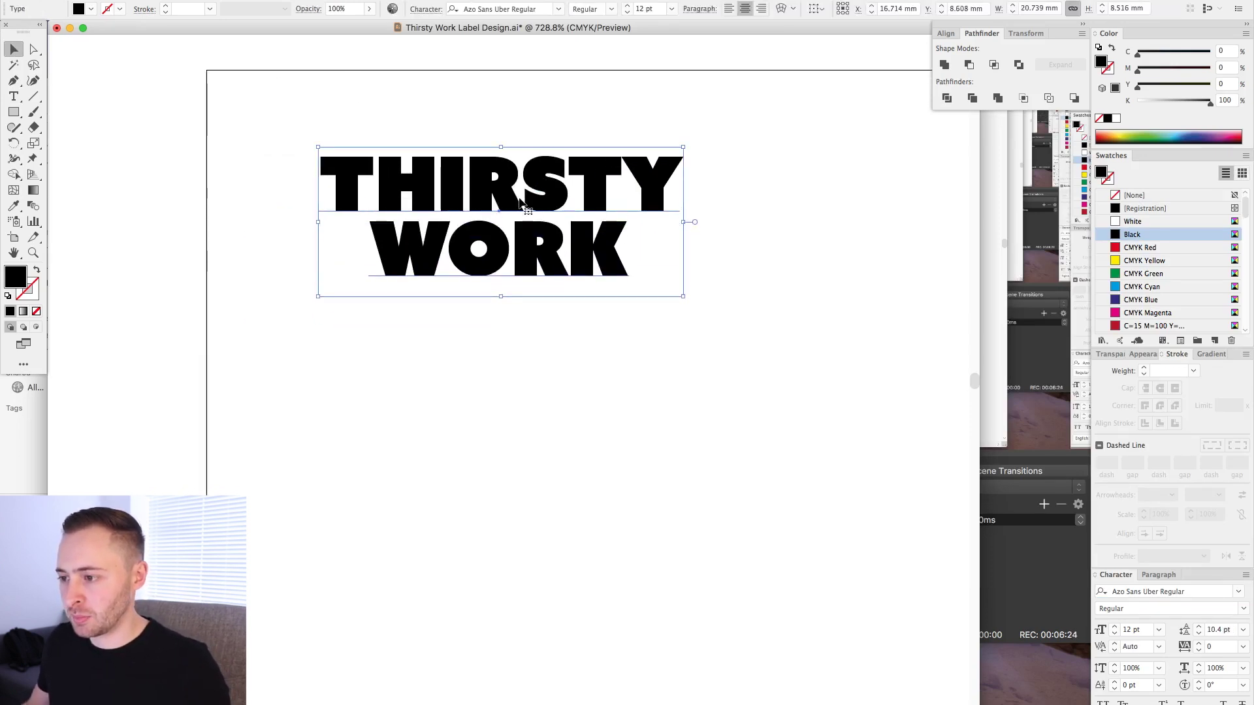
Duplicate the THIRSTY WORK text below the original and set the copy's font to Azo Sans Black
{"action": "key", "text": "space"}
{"action": "left_click_drag", "start_coordinate": [620, 276], "coordinate": [596, 226]}
{"action": "left_click_drag", "start_coordinate": [542, 168], "coordinate": [550, 369], "text": "alt"}
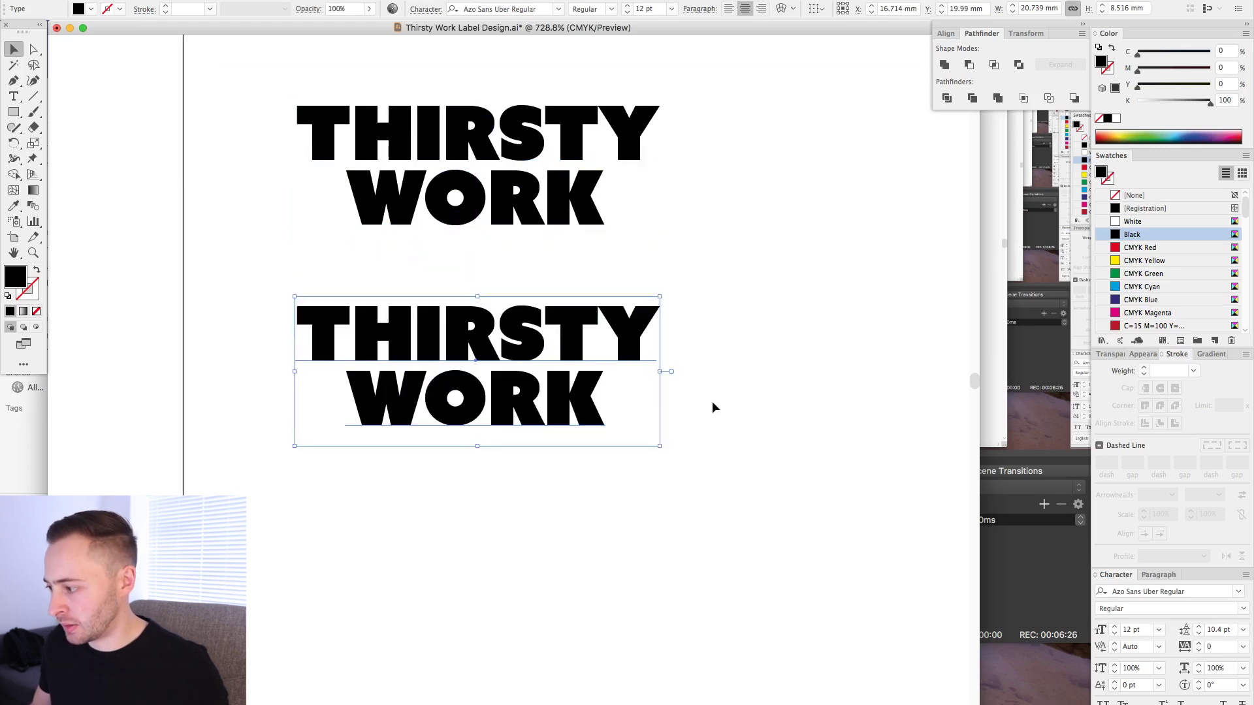
{"action": "left_click", "coordinate": [1236, 591]}
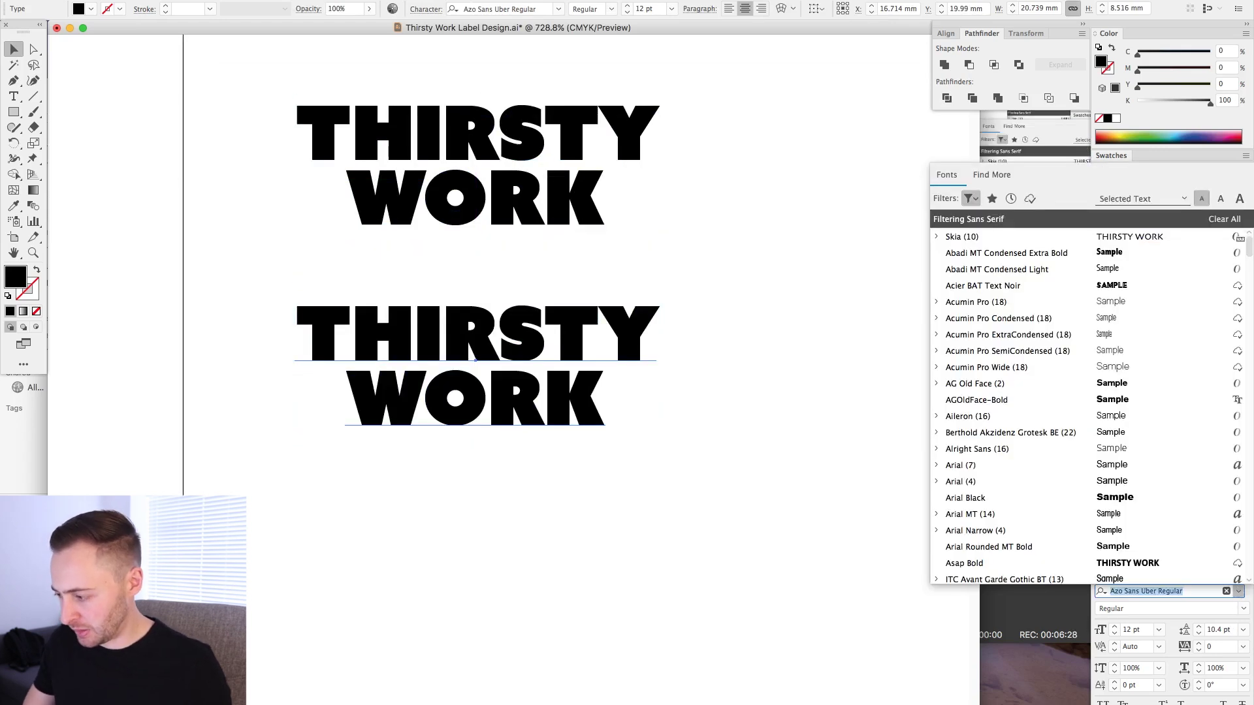
{"action": "type", "text": "azo"}
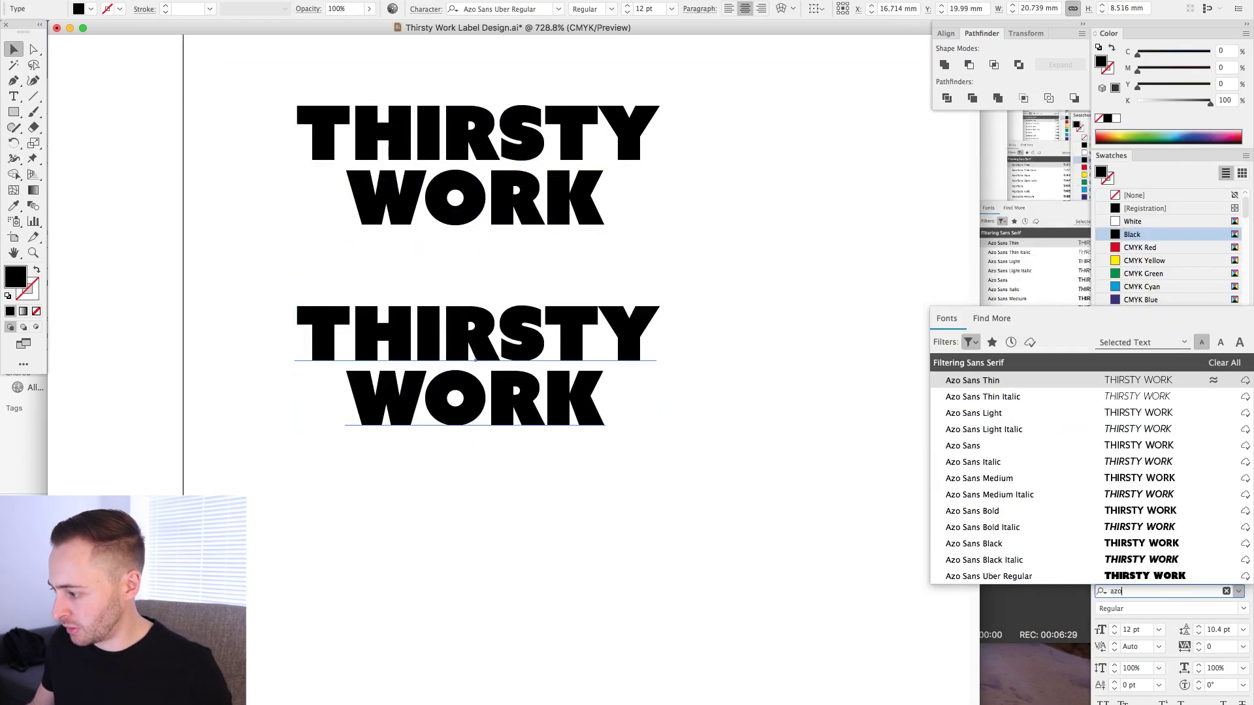
{"action": "left_click", "coordinate": [1009, 550]}
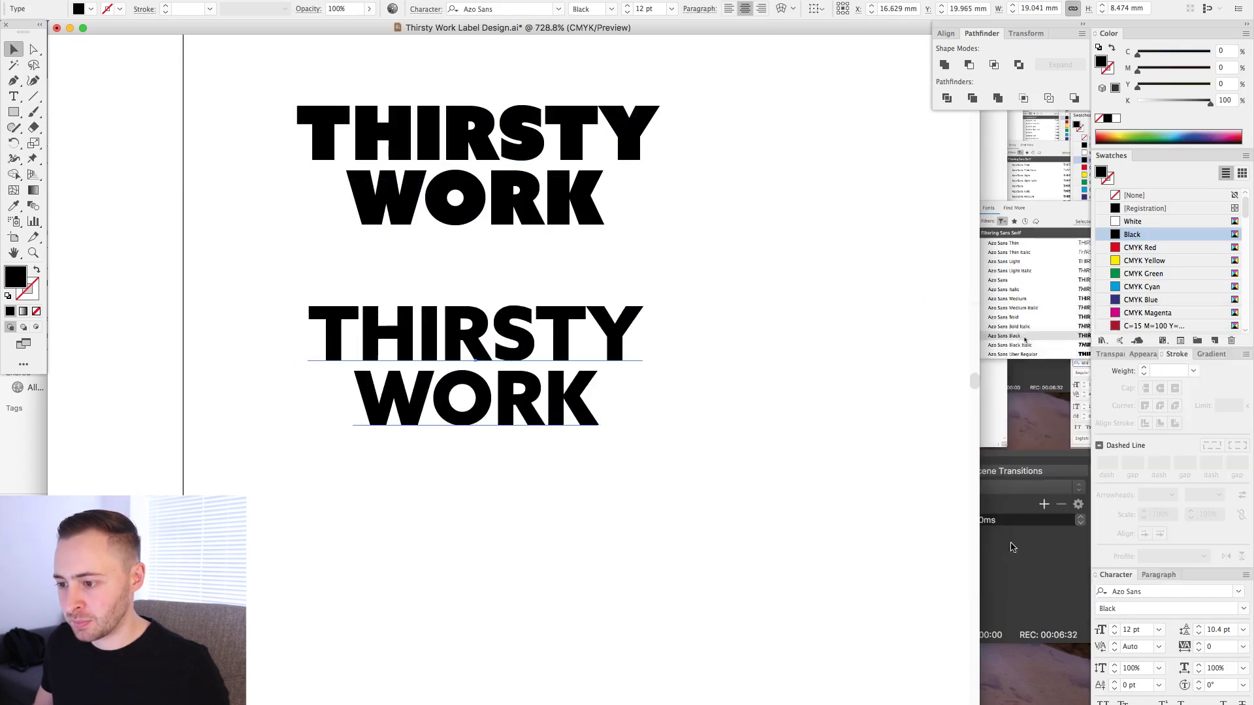
{"action": "left_click", "coordinate": [183, 186]}
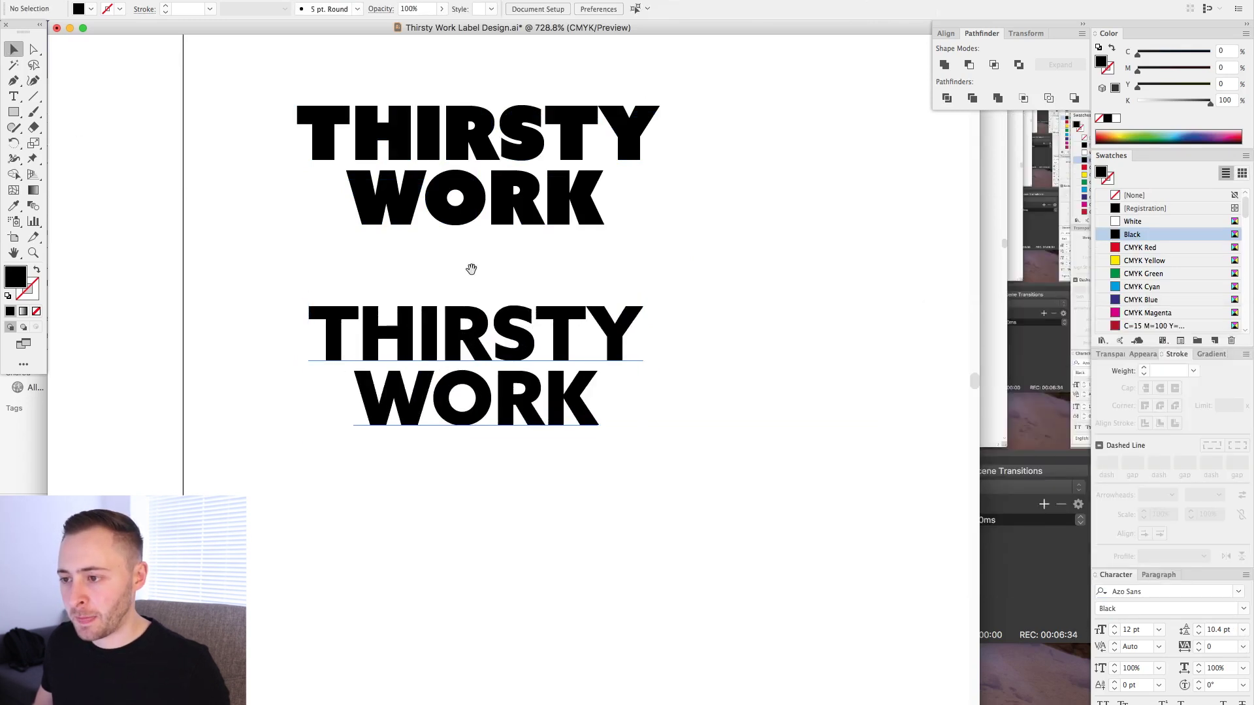
Duplicate the Azo Sans Black text straight below itself, at about X 16.6 mm, Y 32.6 mm
{"action": "left_click_drag", "start_coordinate": [471, 269], "coordinate": [439, 260]}
{"action": "left_click_drag", "start_coordinate": [201, 145], "coordinate": [818, 426]}
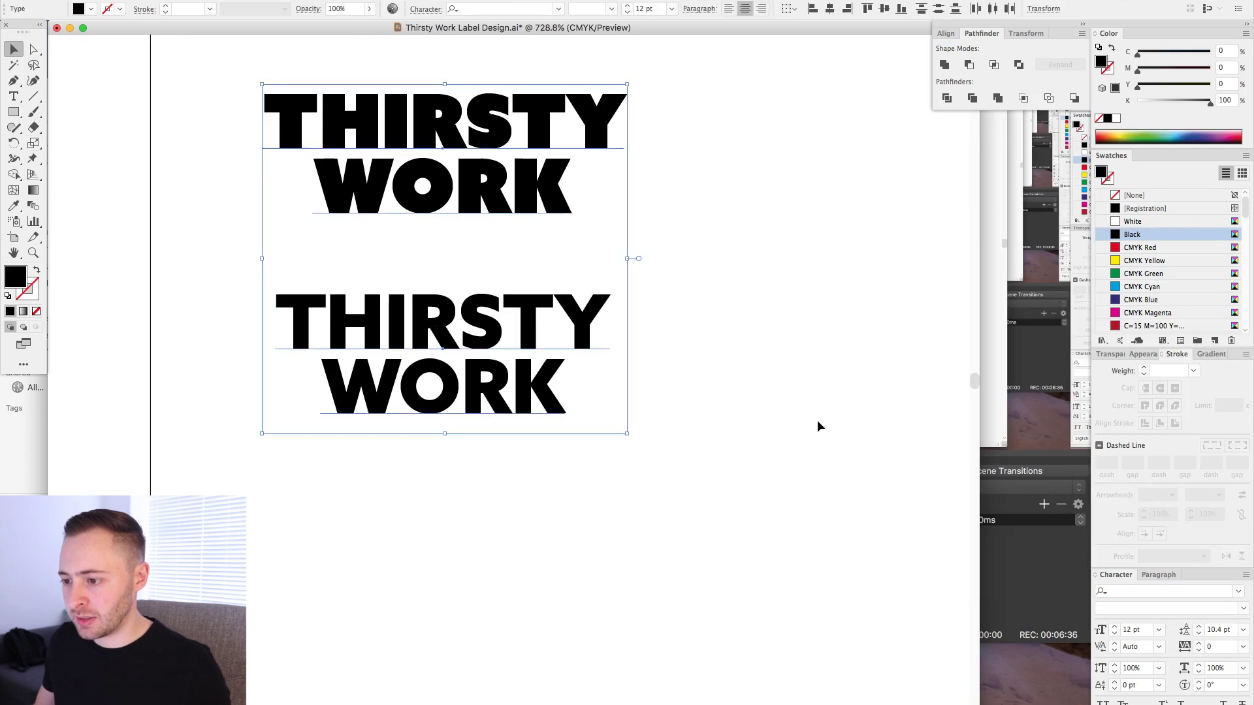
{"action": "left_click", "coordinate": [601, 397]}
{"action": "left_click_drag", "start_coordinate": [518, 320], "coordinate": [518, 544]}
In the lowest copy's THIRSTY line, adjust the T–H kerning slightly and tighten the H–I pair
{"action": "left_click_drag", "start_coordinate": [727, 501], "coordinate": [837, 319]}
{"action": "left_click_drag", "start_coordinate": [319, 232], "coordinate": [845, 527]}
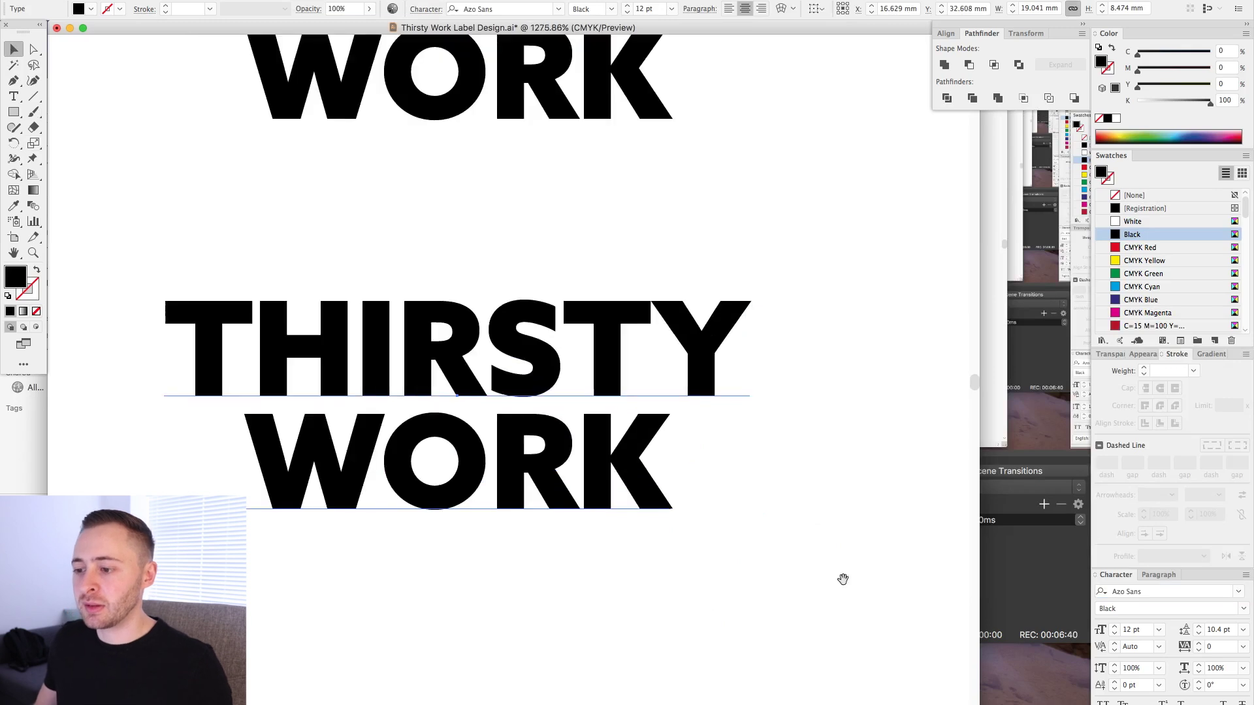
{"action": "key", "text": "t"}
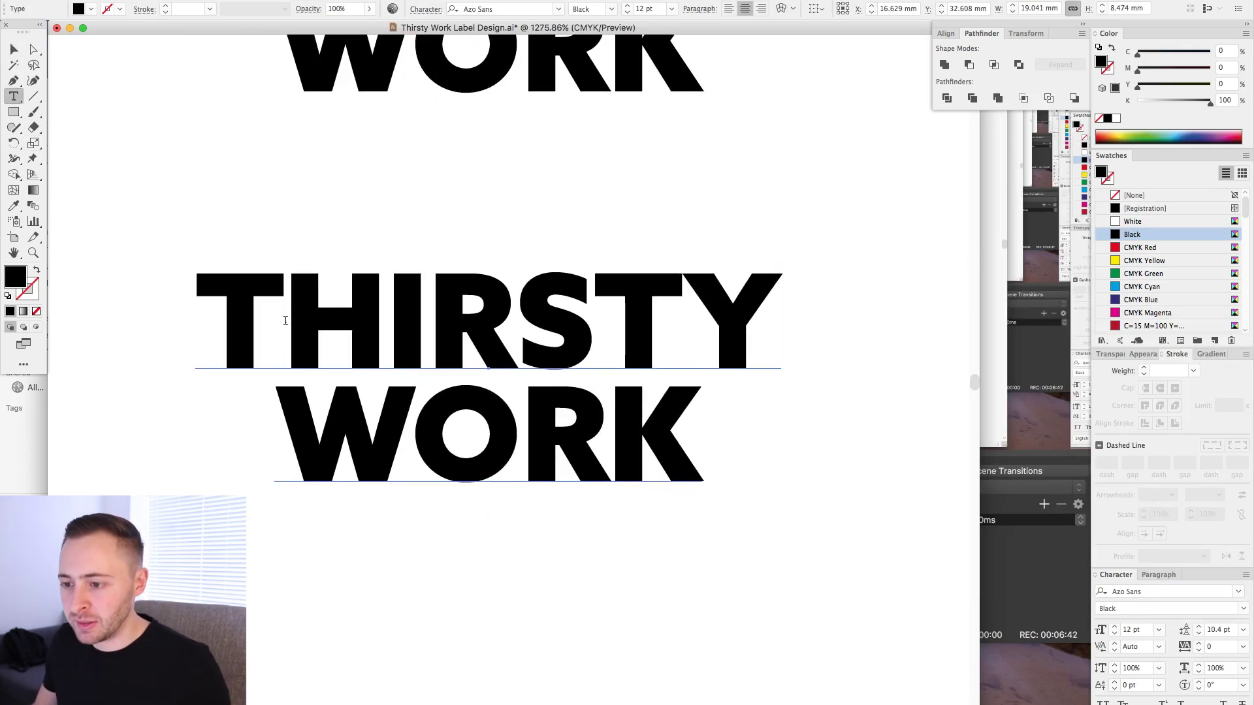
{"action": "left_click", "coordinate": [286, 320]}
{"action": "key", "text": "alt+Left"}
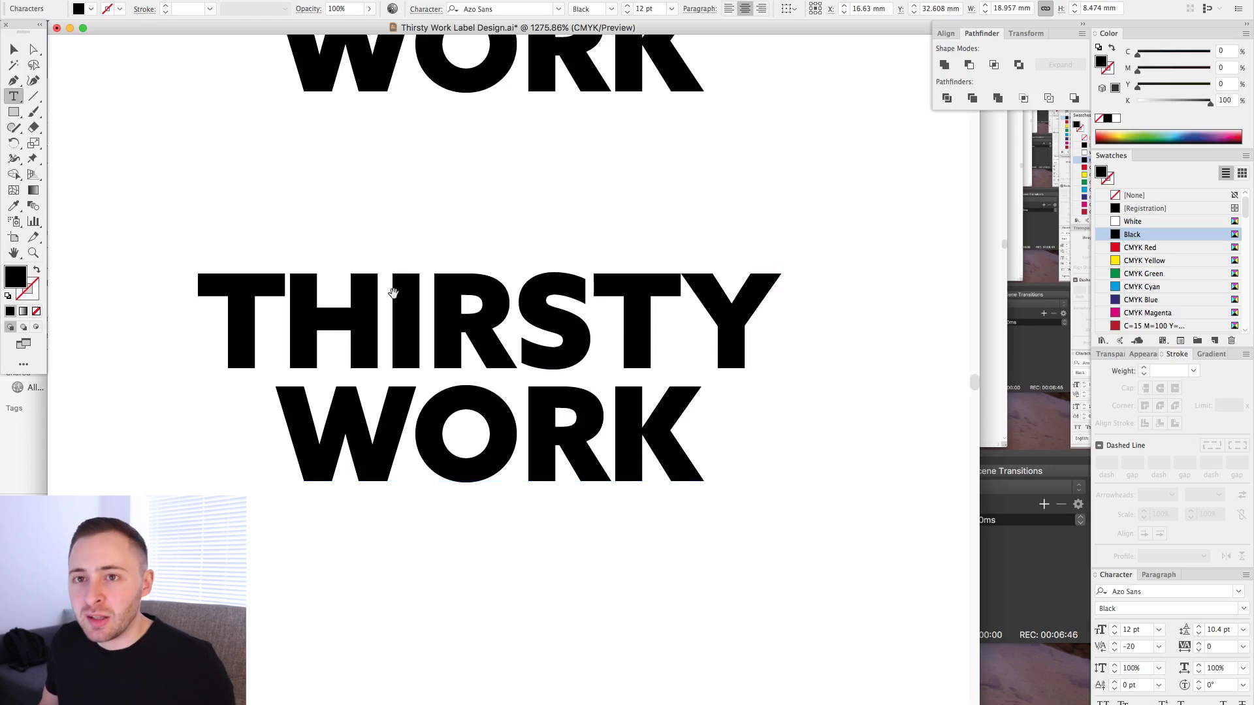
{"action": "key", "text": "Right"}
{"action": "key", "text": "alt+Left"}
{"action": "key", "text": "alt+Left"}
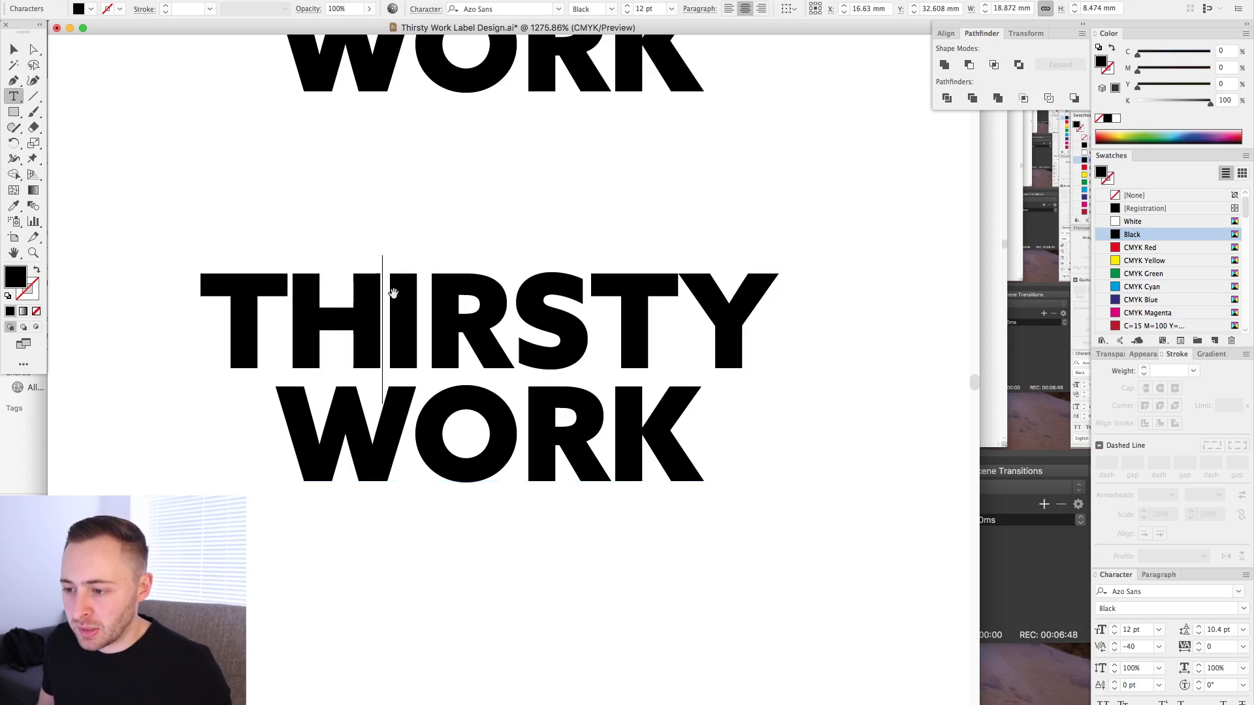
{"action": "key", "text": "Left"}
{"action": "key", "text": "alt+Right"}
Tighten the kerning between I and R in THIRSTY and set the T–Y pair to 36
{"action": "key", "text": "Right"}
{"action": "key", "text": "Right"}
{"action": "key", "text": "Right"}
{"action": "key", "text": "Left"}
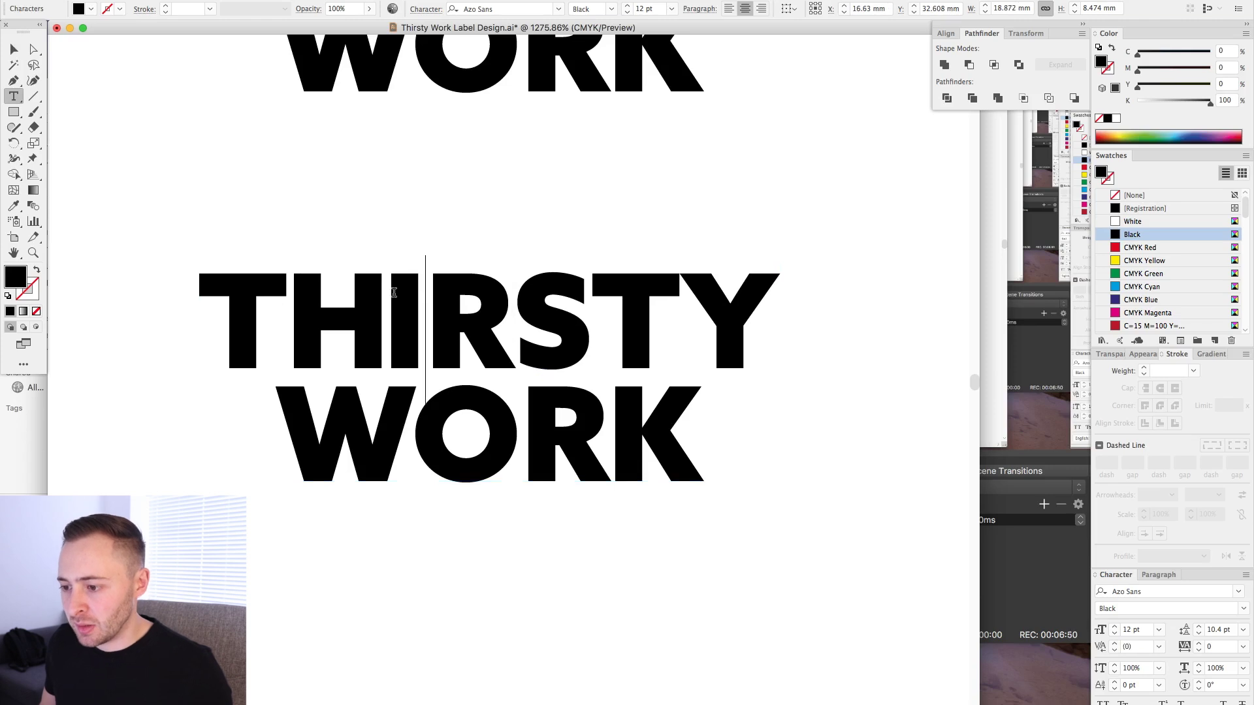
{"action": "key", "text": "alt+Left"}
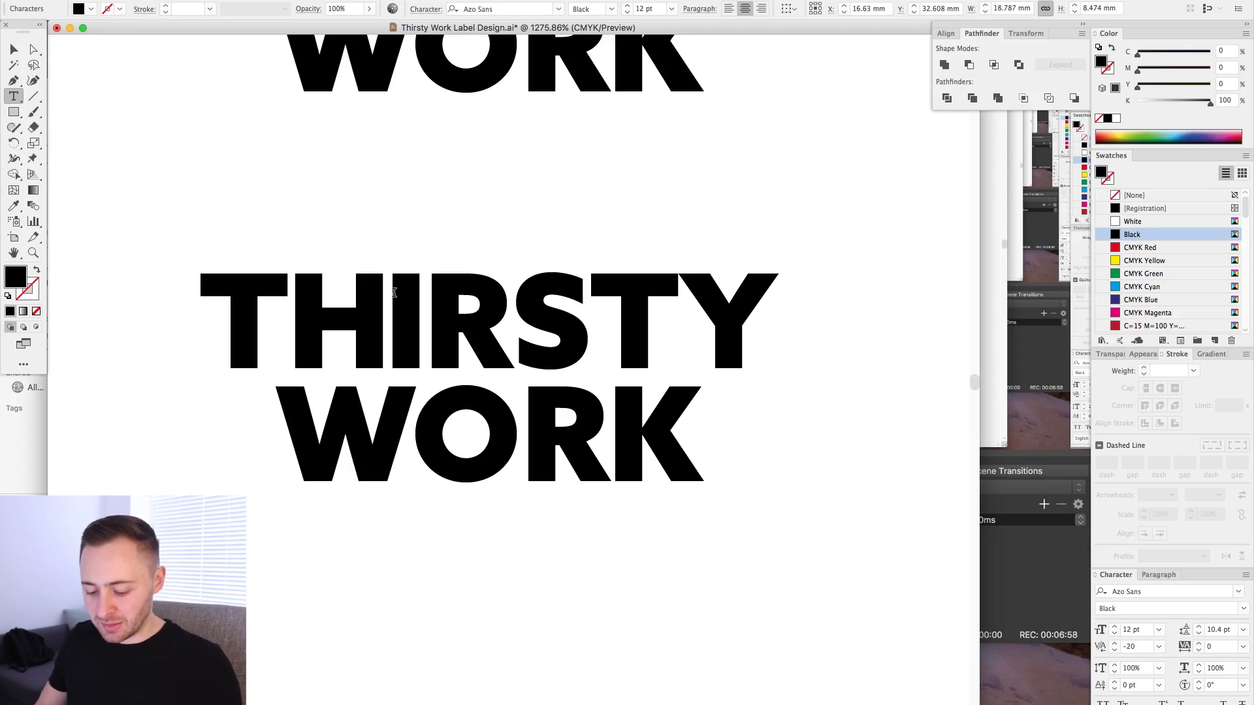
{"action": "key", "text": "alt+Left"}
{"action": "key", "text": "Right"}
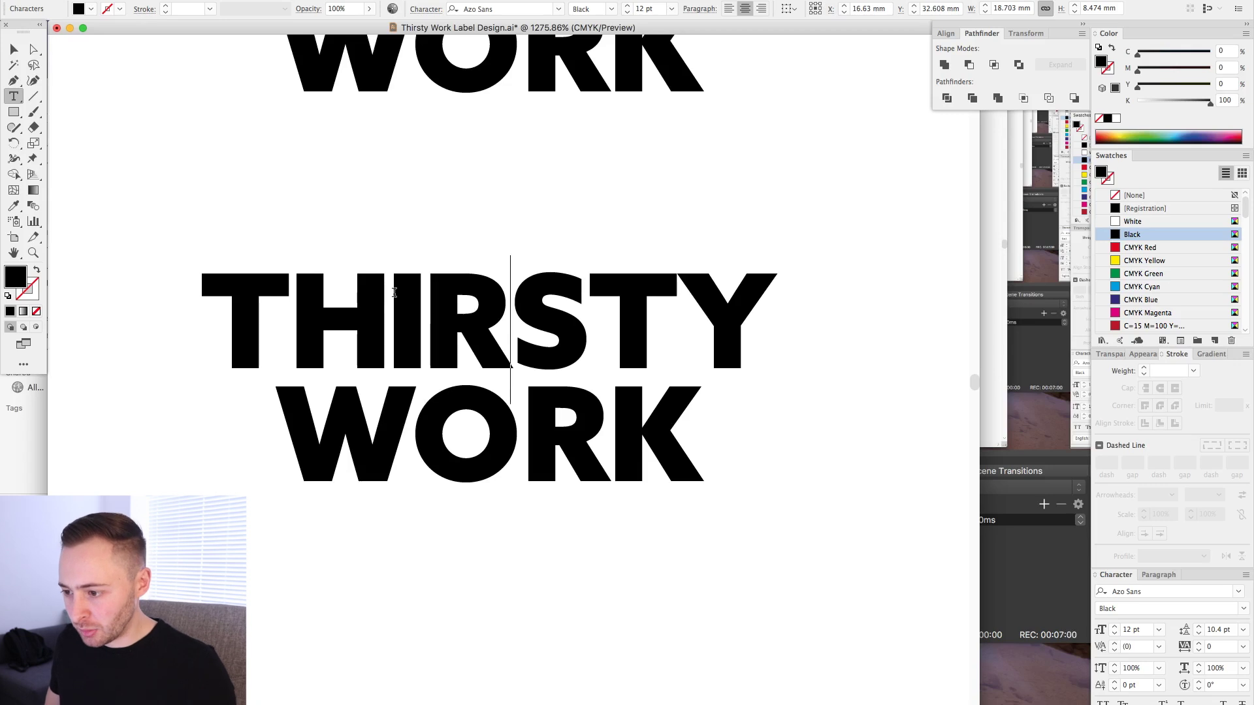
{"action": "key", "text": "Right"}
{"action": "key", "text": "Right"}
{"action": "key", "text": "alt+Left"}
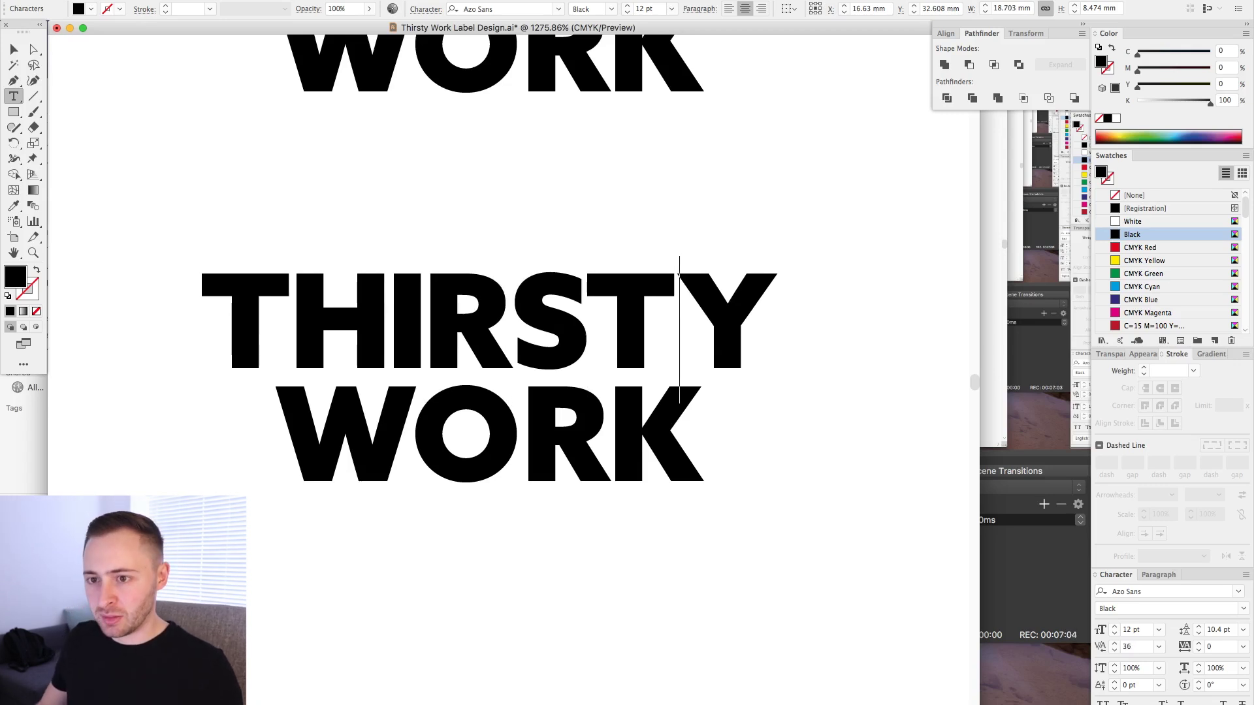
In the lowest copy's WORK line, set the W–O kerning to -58 and tighten the O–R pair slightly
{"action": "left_click", "coordinate": [14, 50]}
{"action": "left_click", "coordinate": [298, 118]}
{"action": "double_click", "coordinate": [419, 436]}
{"action": "key", "text": "alt+Left"}
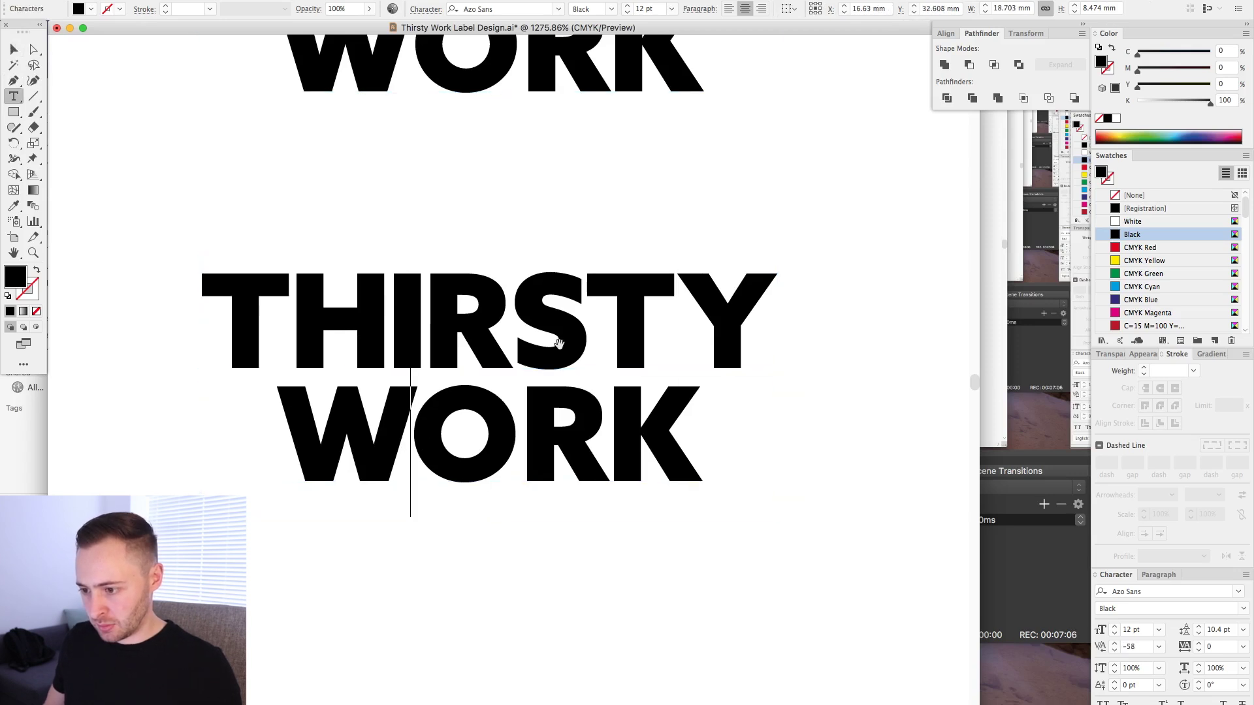
{"action": "key", "text": "Right"}
{"action": "key", "text": "Right"}
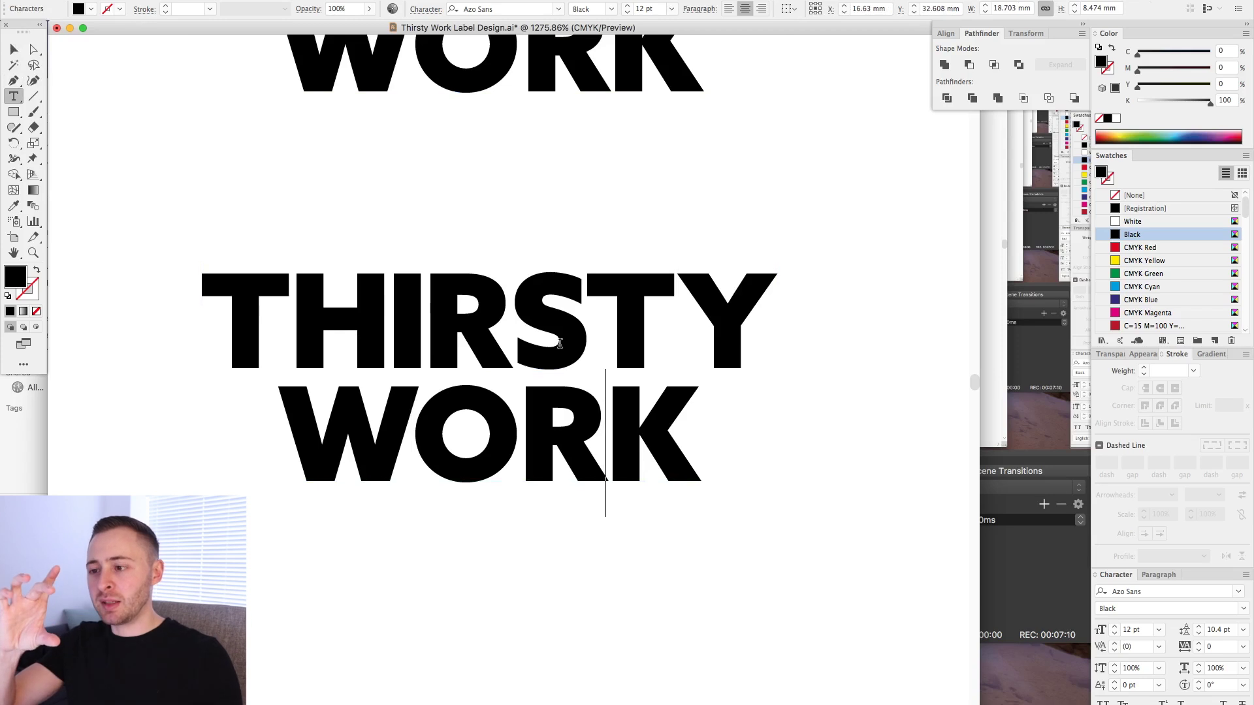
{"action": "key", "text": "Escape"}
{"action": "left_click", "coordinate": [99, 83]}
Copy all three THIRSTY WORK versions onto the empty area beyond the artboard's left edge
{"action": "key", "text": "super+minus"}
{"action": "key", "text": "super+minus"}
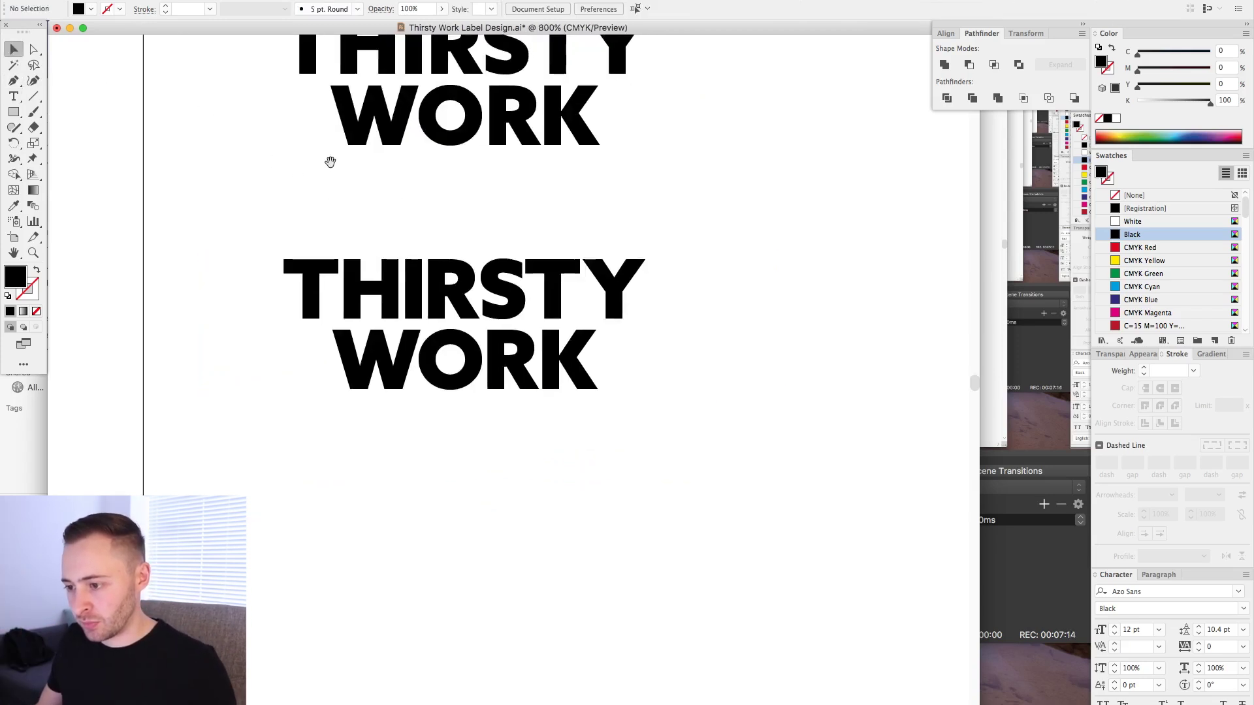
{"action": "left_click", "coordinate": [390, 287]}
{"action": "left_click_drag", "start_coordinate": [390, 288], "coordinate": [314, 448]}
{"action": "key", "text": "super+minus"}
{"action": "key", "text": "super+minus"}
{"action": "left_click_drag", "start_coordinate": [667, 366], "coordinate": [473, 96]}
{"action": "left_click_drag", "start_coordinate": [530, 158], "coordinate": [238, 128], "text": "alt"}
Delete the two upper text versions on the artboard and move the kerned one up to about X 13.5 mm, Y 9 mm
{"action": "left_click_drag", "start_coordinate": [394, 126], "coordinate": [659, 335]}
{"action": "key", "text": "Delete"}
{"action": "left_click_drag", "start_coordinate": [510, 379], "coordinate": [480, 148]}
Convert the artboard's THIRSTY WORK text to outlines and move it closer to the artboard's upper-left corner
{"action": "left_click_drag", "start_coordinate": [349, 71], "coordinate": [733, 299], "text": "super"}
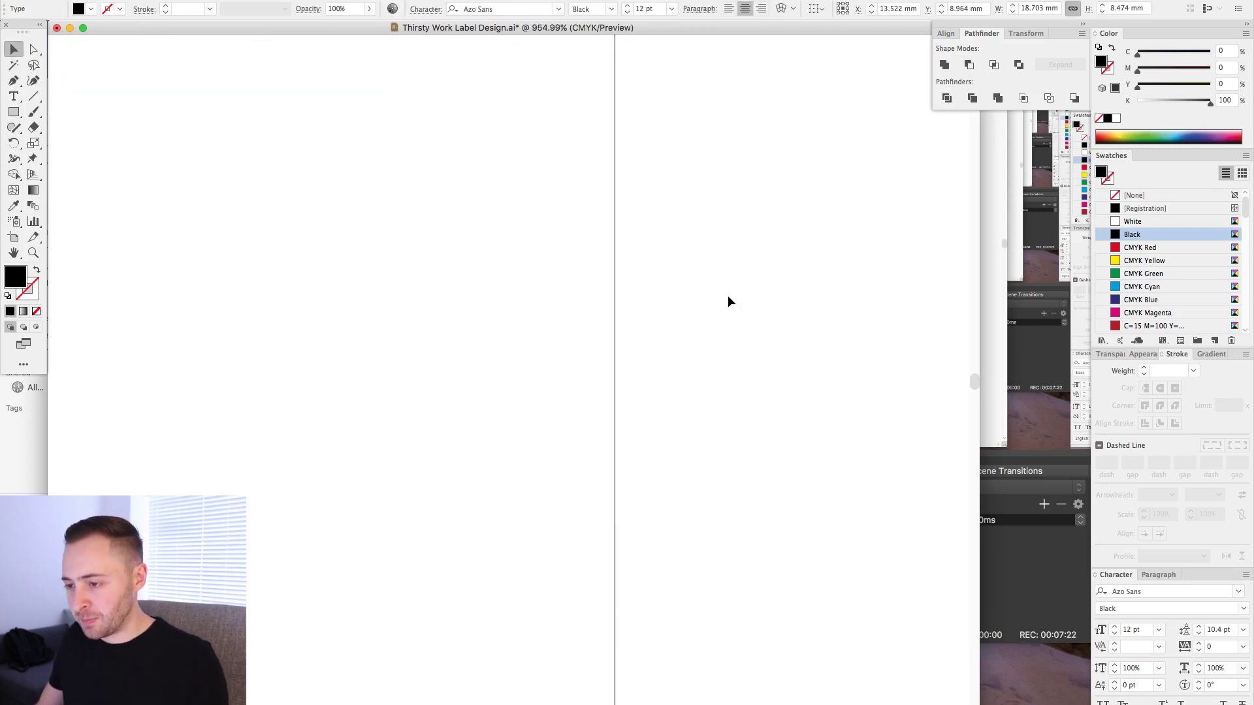
{"action": "key", "text": "super+0"}
{"action": "left_click_drag", "start_coordinate": [218, 143], "coordinate": [371, 230]}
{"action": "left_click_drag", "start_coordinate": [378, 152], "coordinate": [730, 358]}
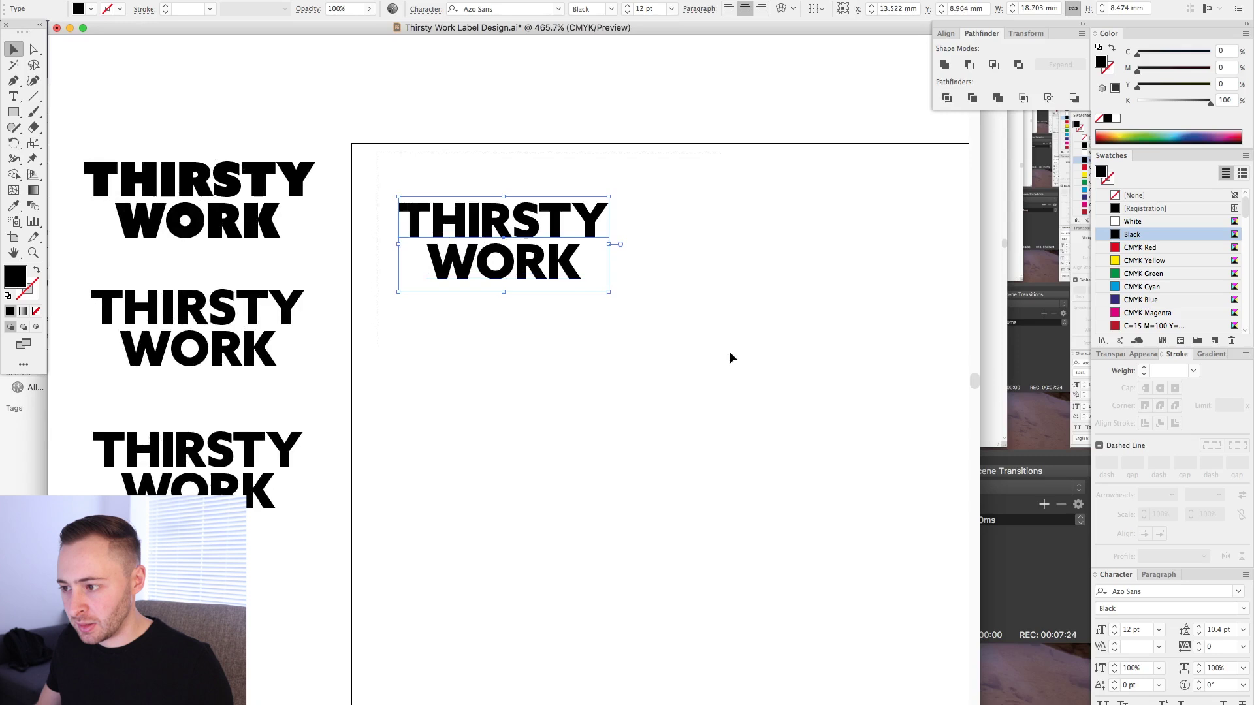
{"action": "left_click_drag", "start_coordinate": [324, 126], "coordinate": [726, 371]}
{"action": "key", "text": "super"}
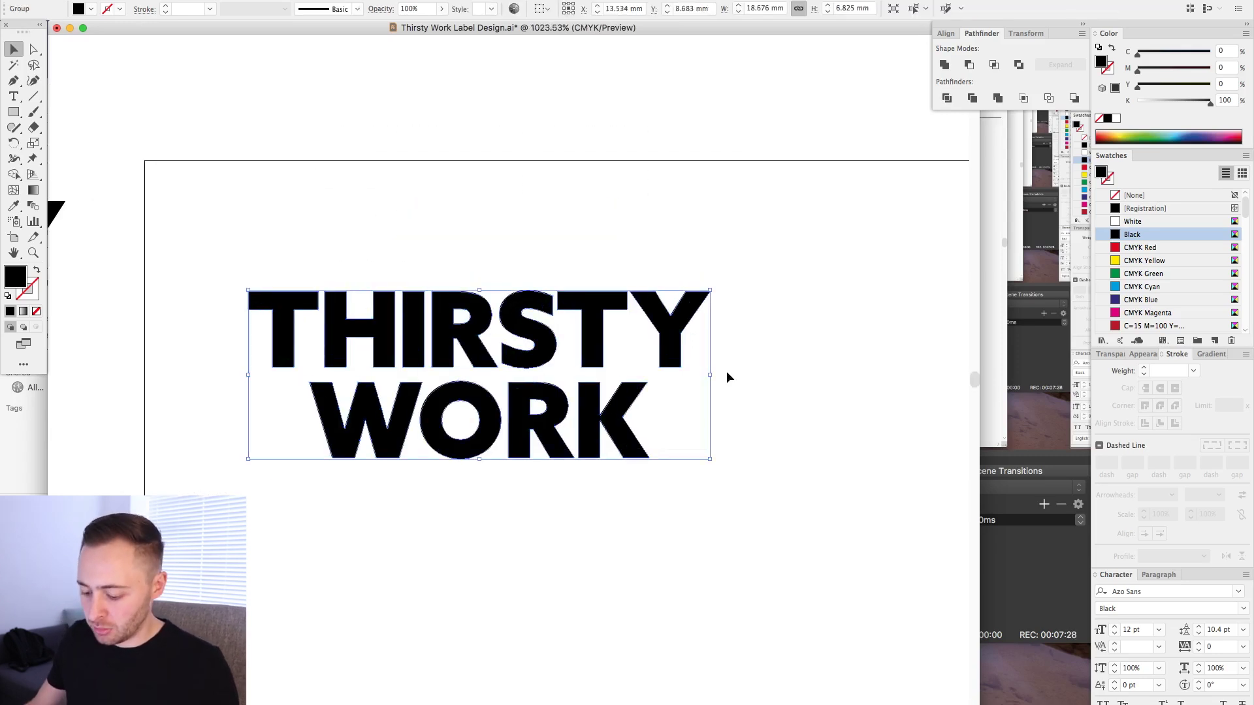
{"action": "left_click_drag", "start_coordinate": [515, 321], "coordinate": [492, 264]}
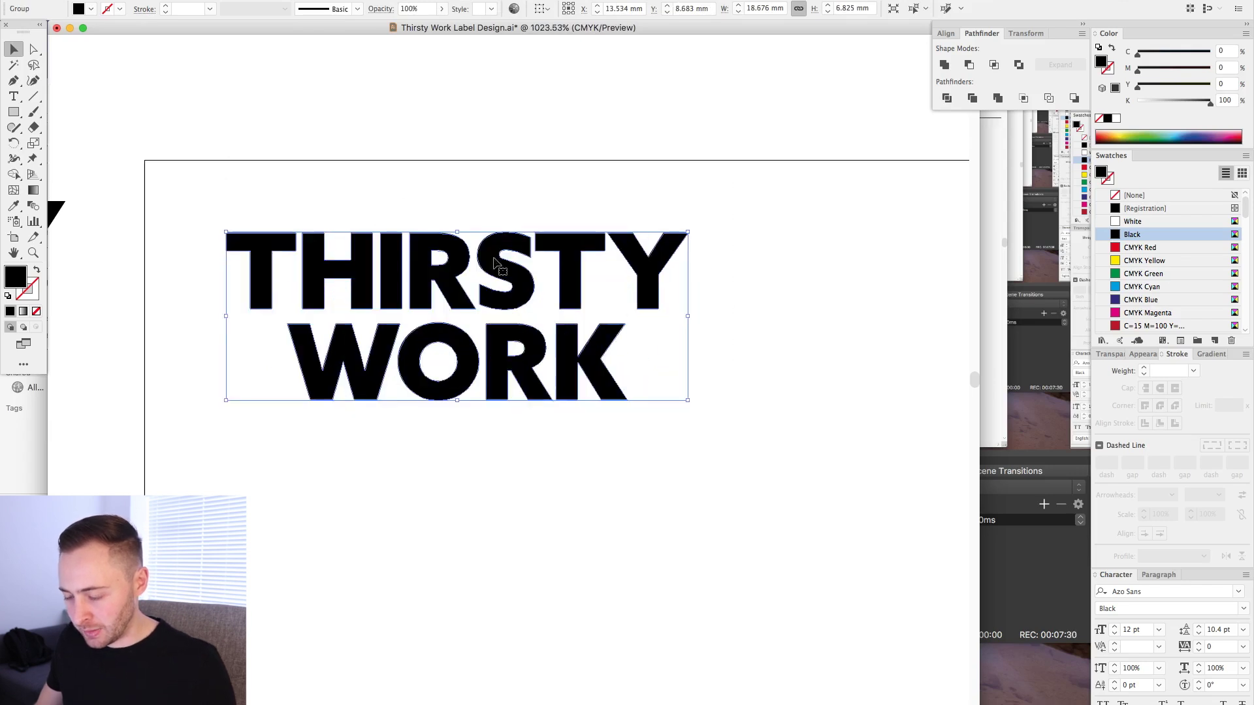
{"action": "left_click", "coordinate": [605, 173]}
Split the O of WORK vertically into two halves, keeping the right half in place as a separate path
{"action": "key", "text": "super+space"}
{"action": "left_click_drag", "start_coordinate": [159, 159], "coordinate": [860, 518]}
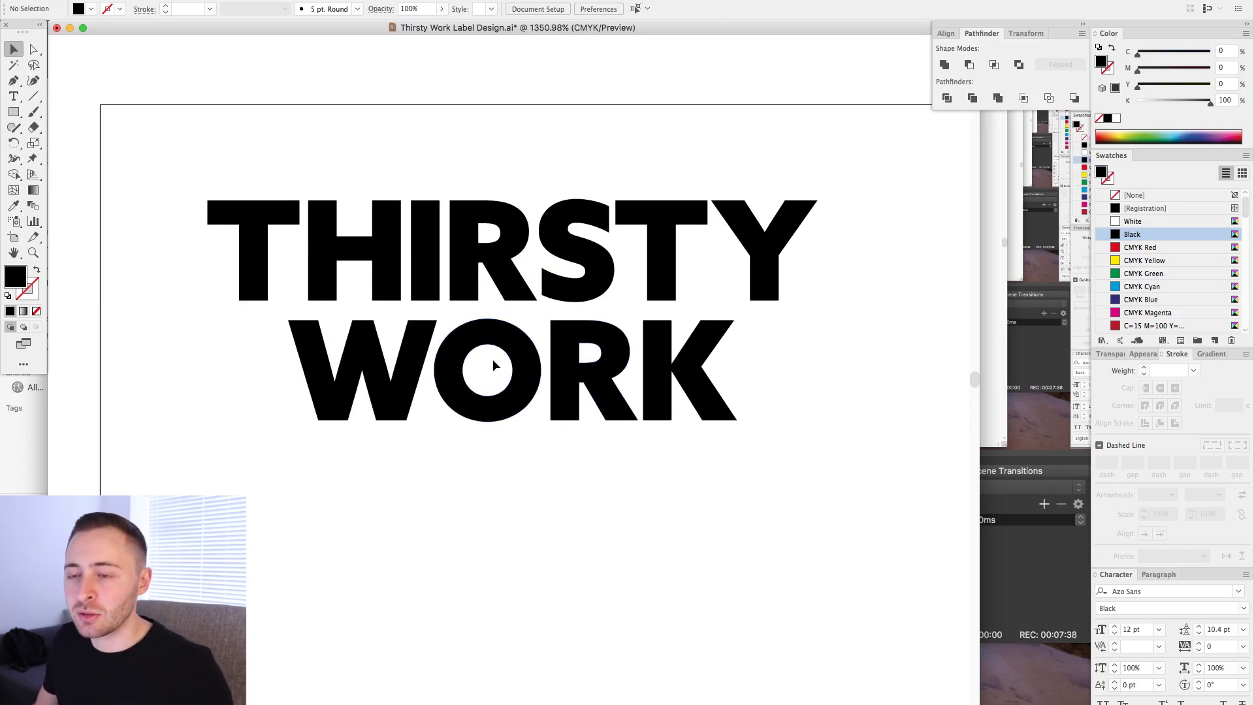
{"action": "key", "text": "a"}
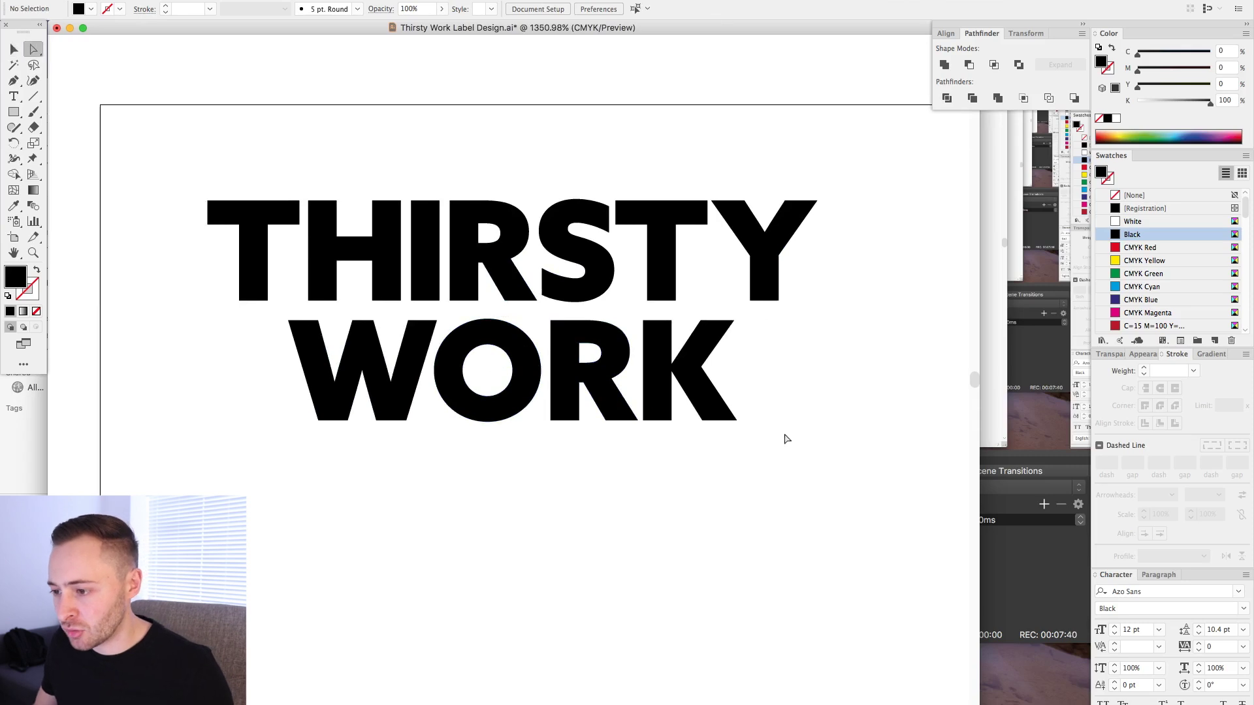
{"action": "left_click", "coordinate": [486, 331]}
{"action": "left_click", "coordinate": [489, 373]}
{"action": "left_click_drag", "start_coordinate": [546, 408], "coordinate": [540, 373]}
{"action": "left_click", "coordinate": [508, 343]}
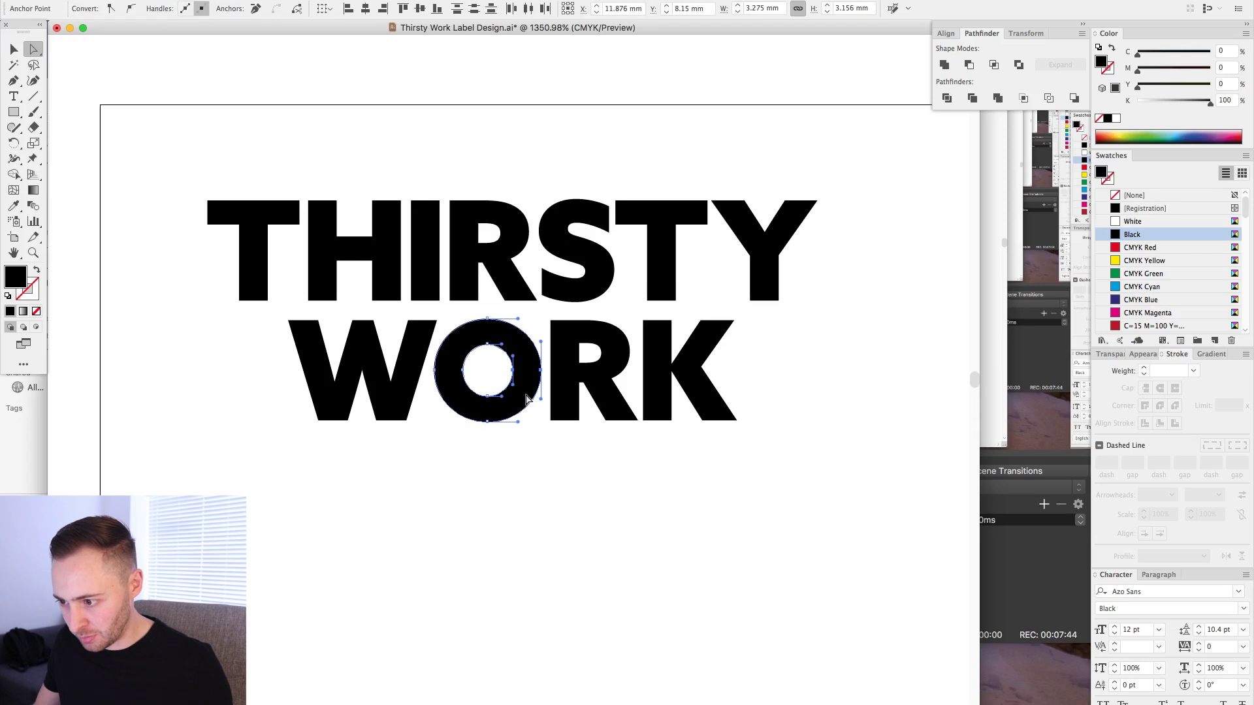
{"action": "key", "text": "Delete"}
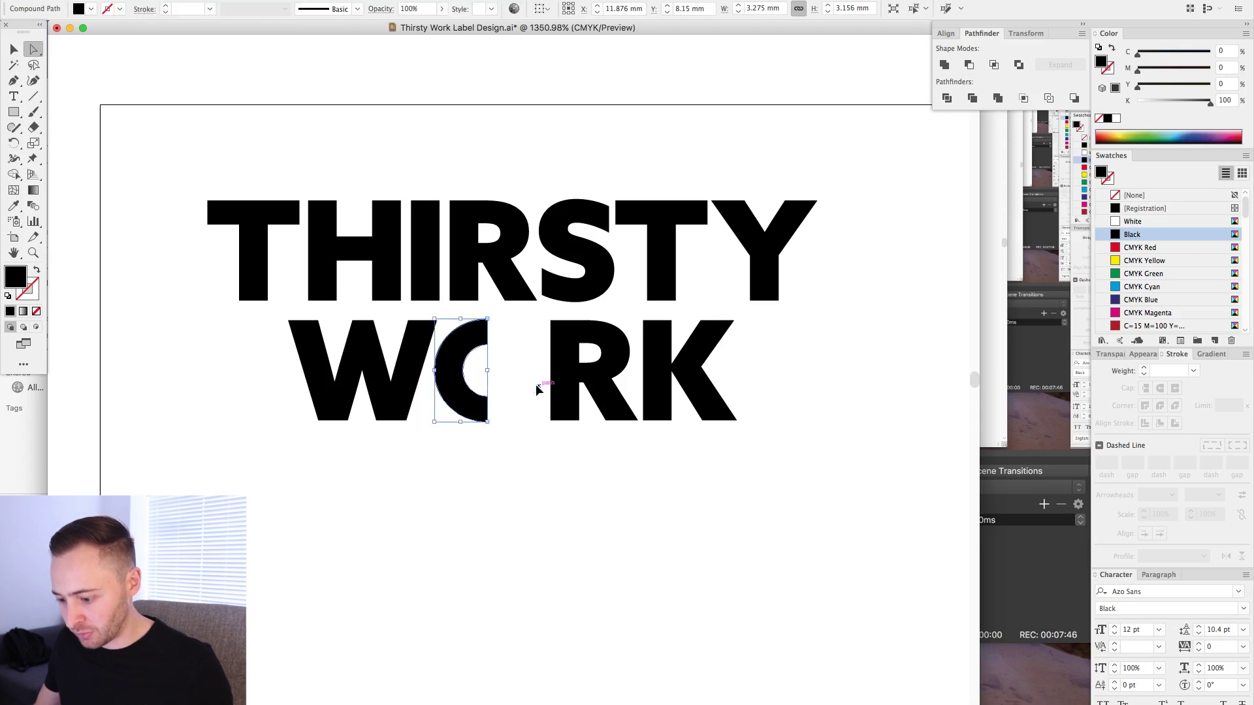
{"action": "left_click", "coordinate": [515, 482]}
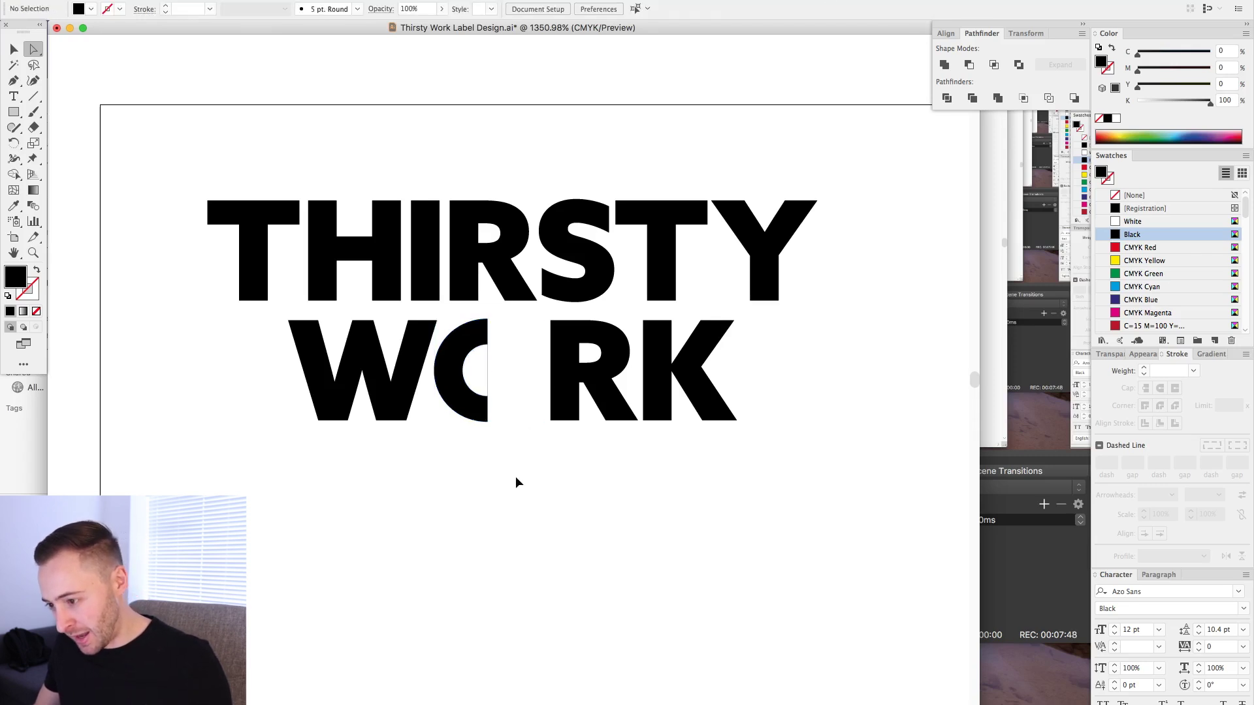
{"action": "key", "text": "super+z"}
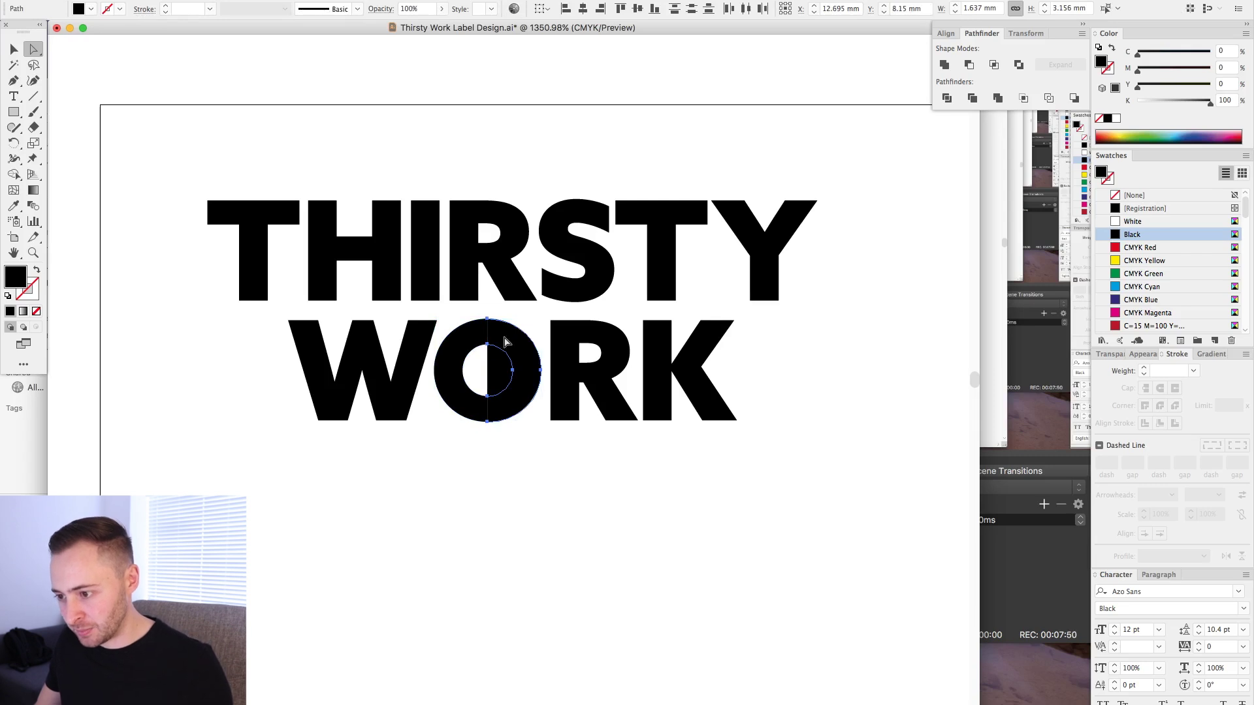
Show the rulers, place a vertical guide at THIRSTY's left edge and align the W and left O half to it
{"action": "left_click", "coordinate": [273, 332]}
{"action": "left_click_drag", "start_coordinate": [273, 332], "coordinate": [477, 429]}
{"action": "key", "text": "v"}
{"action": "left_click_drag", "start_coordinate": [312, 333], "coordinate": [207, 259]}
{"action": "key", "text": "super+r"}
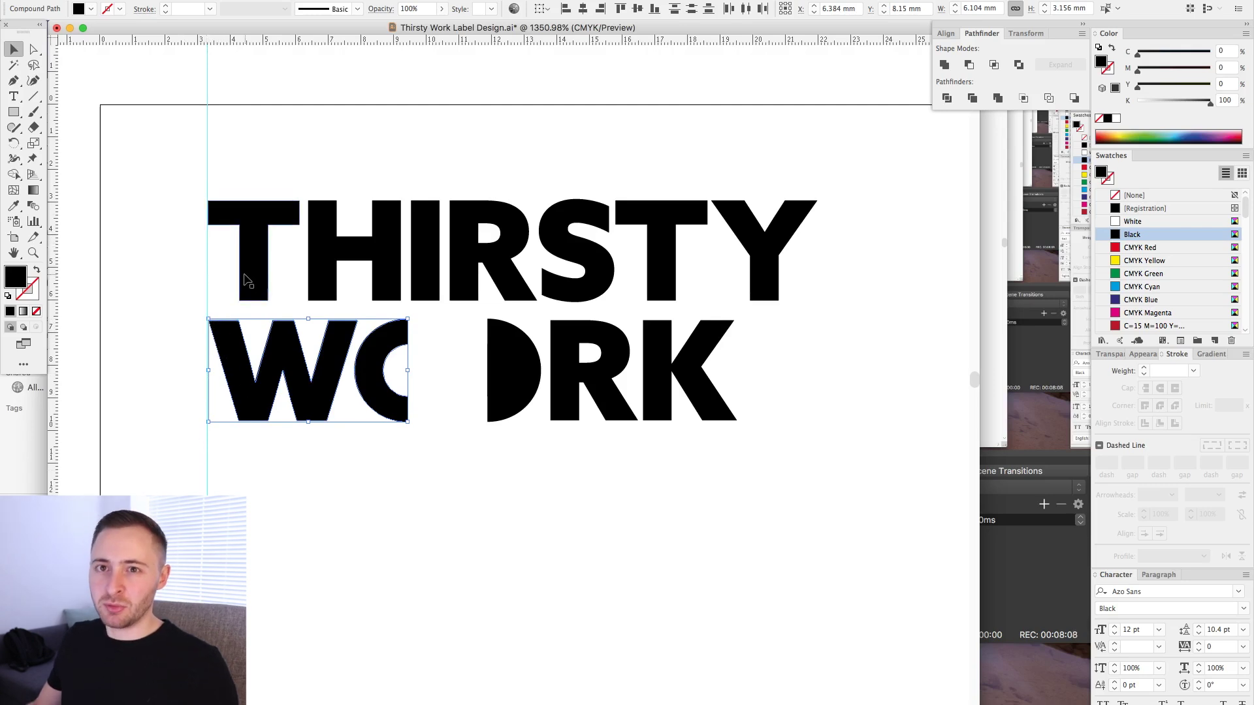
{"action": "left_click", "coordinate": [432, 118]}
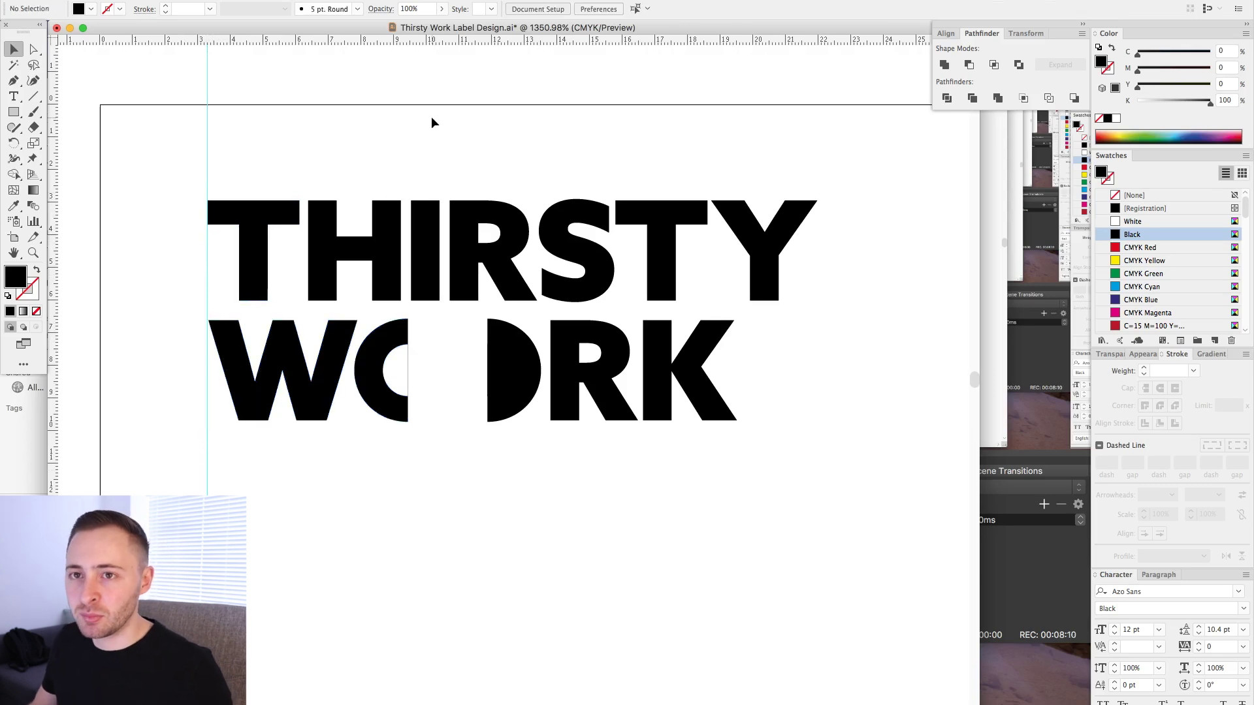
Join the open path ends on the cut edges of the left and right O halves
{"action": "key", "text": "a"}
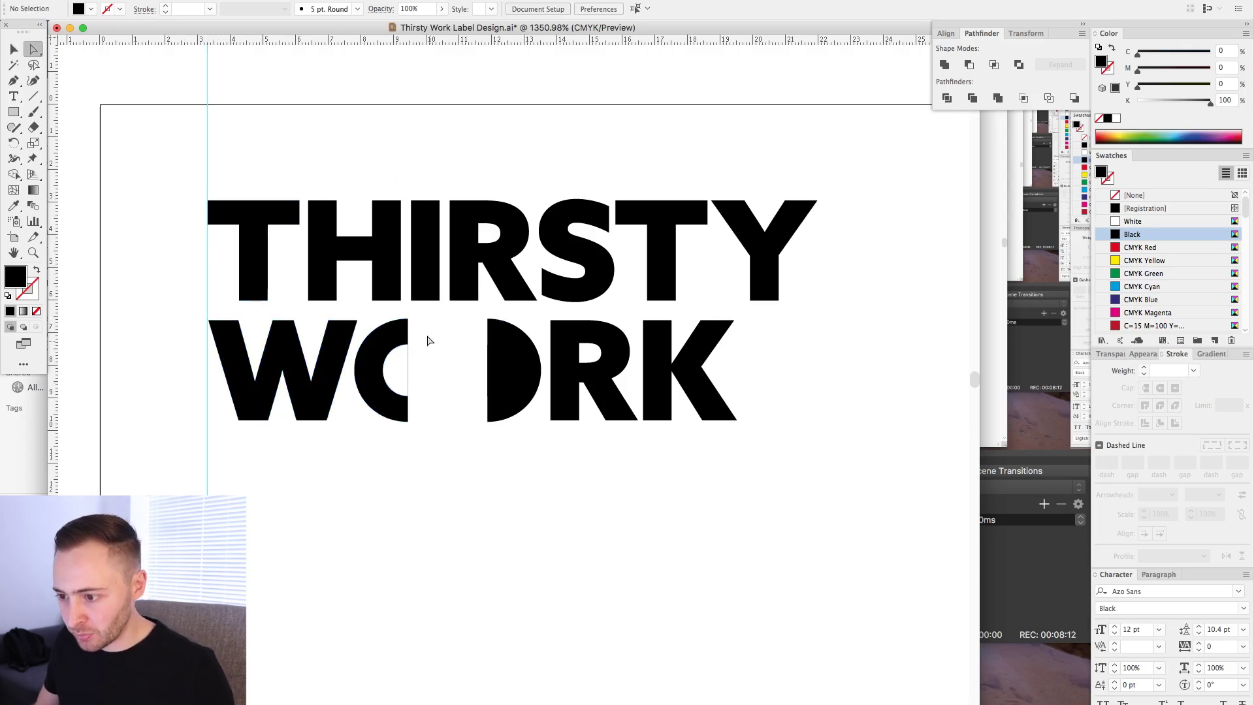
{"action": "left_click_drag", "start_coordinate": [405, 316], "coordinate": [437, 419]}
{"action": "key", "text": "super+j"}
{"action": "key", "text": "super+j"}
{"action": "left_click_drag", "start_coordinate": [471, 309], "coordinate": [493, 435]}
{"action": "key", "text": "super+j"}
{"action": "key", "text": "super+j"}
{"action": "left_click", "coordinate": [498, 441]}
Add a vertical guide at THIRSTY's right edge and move the right O half, R and K over to it
{"action": "left_click_drag", "start_coordinate": [425, 314], "coordinate": [756, 464]}
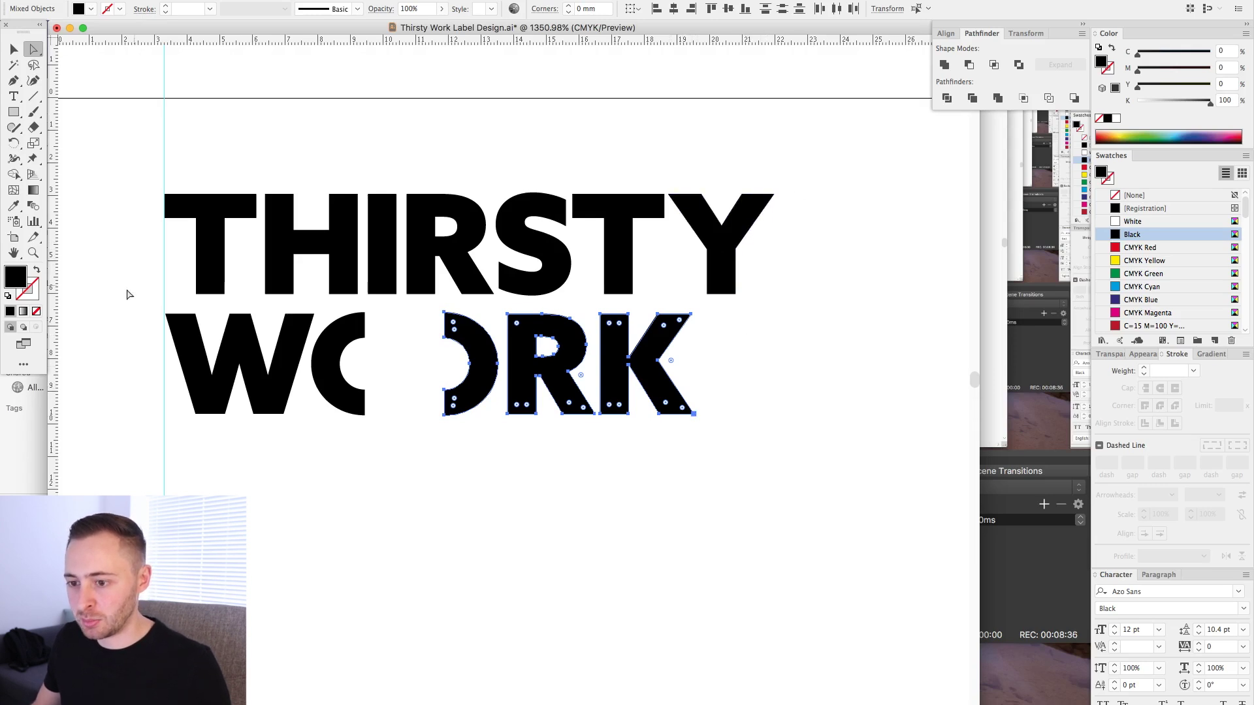
{"action": "left_click_drag", "start_coordinate": [47, 324], "coordinate": [774, 238]}
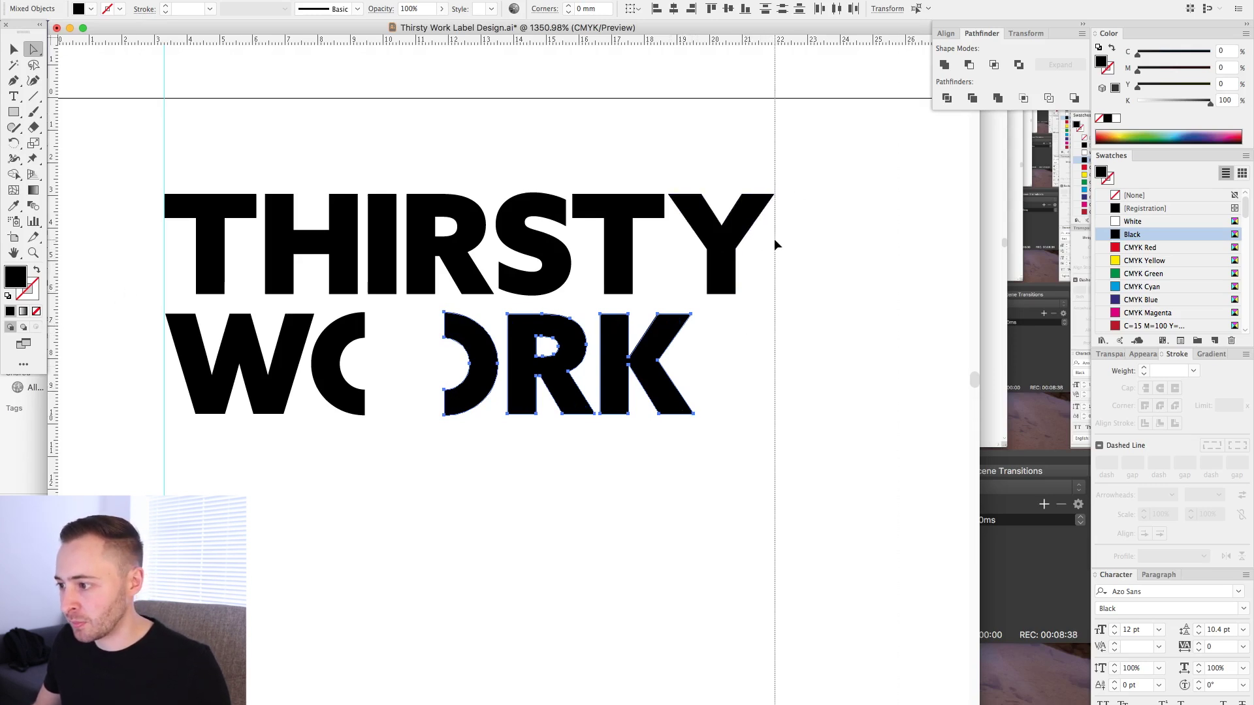
{"action": "left_click_drag", "start_coordinate": [661, 347], "coordinate": [743, 342]}
{"action": "left_click", "coordinate": [794, 320]}
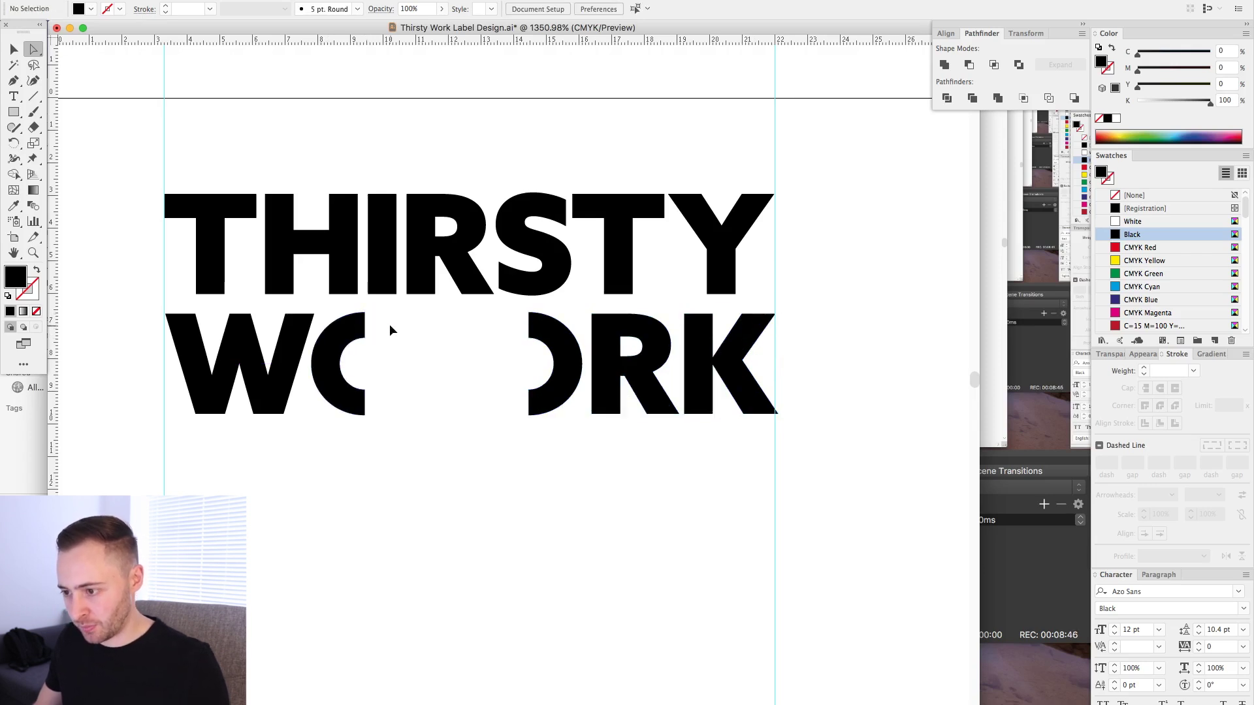
In outline view, nudge the right O half, R and K until the K lines up exactly with THIRSTY's right edge
{"action": "key", "text": "super+y"}
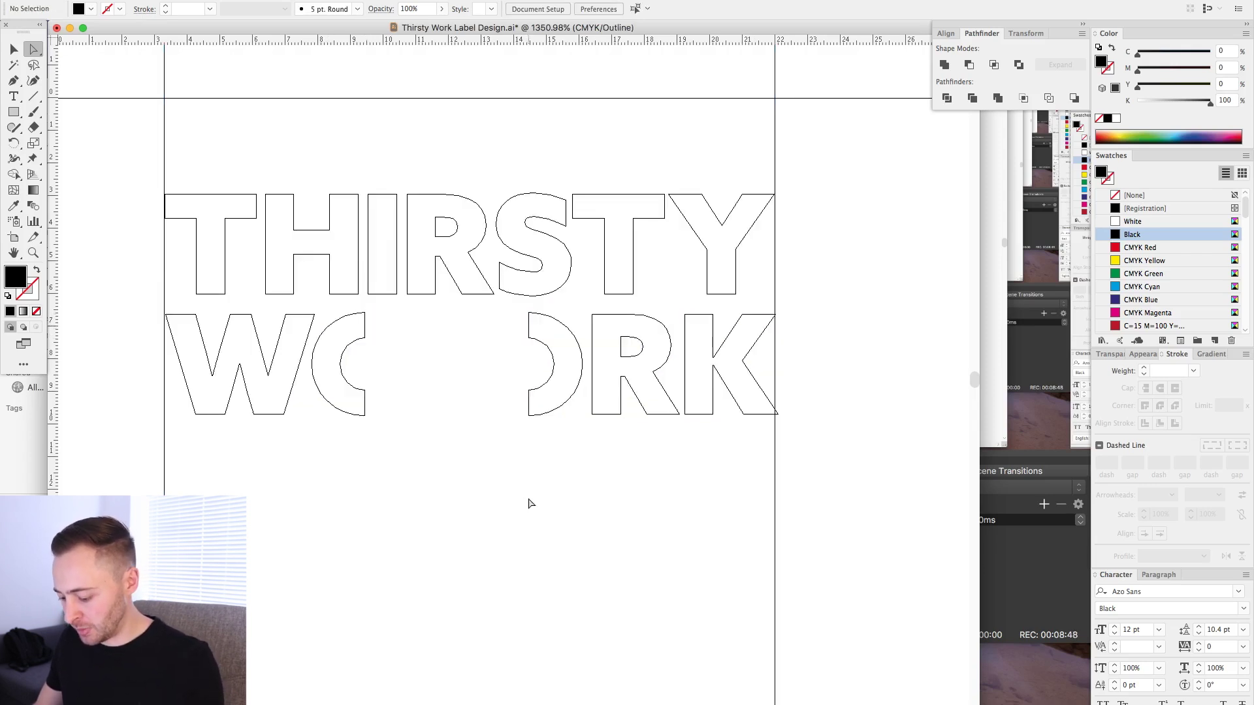
{"action": "key", "text": "super+semicolon"}
{"action": "key", "text": "v"}
{"action": "scroll", "coordinate": [555, 548], "scroll_direction": "up", "scroll_amount": 2}
{"action": "scroll", "coordinate": [555, 549], "scroll_direction": "left", "scroll_amount": 1}
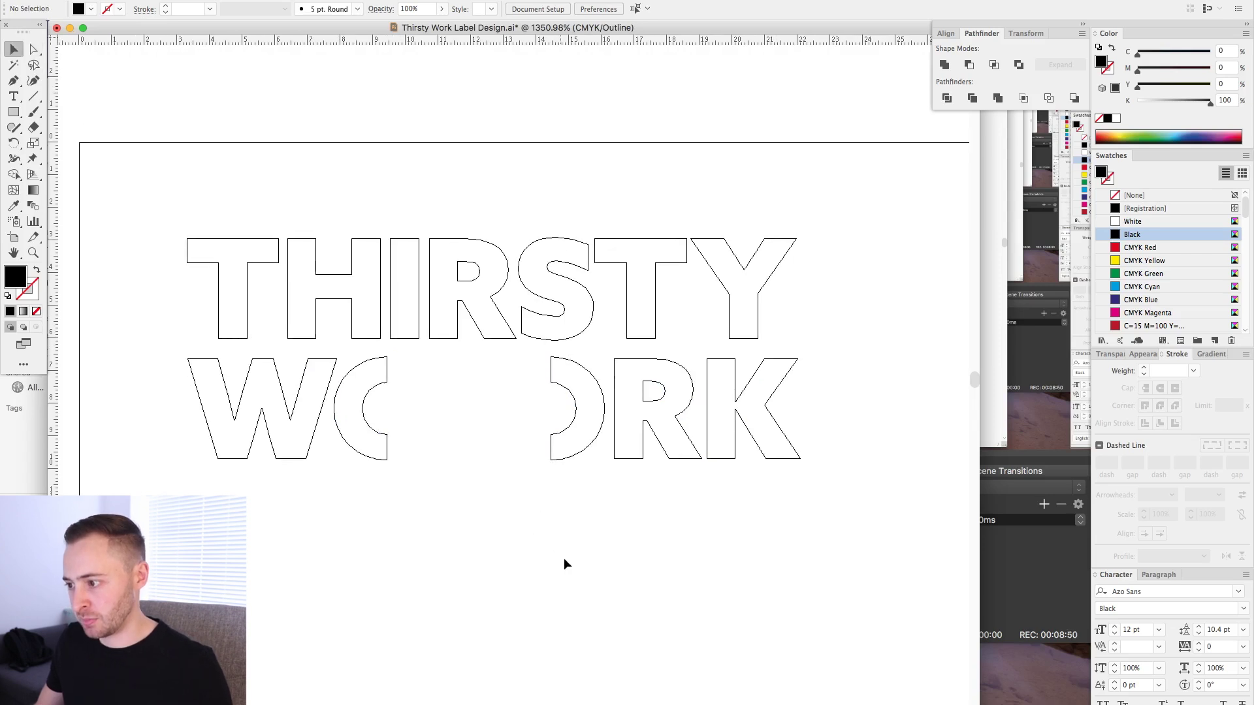
{"action": "key", "text": "a"}
{"action": "left_click_drag", "start_coordinate": [534, 374], "coordinate": [546, 364]}
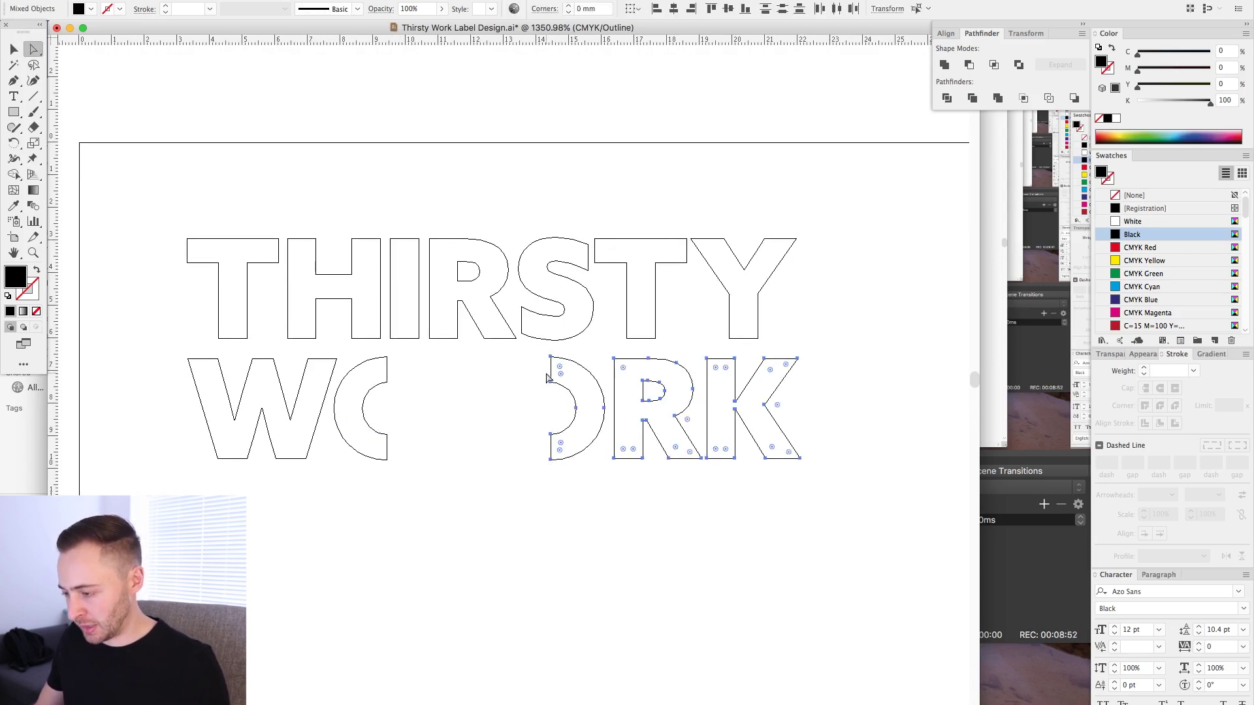
{"action": "left_click_drag", "start_coordinate": [792, 369], "coordinate": [784, 370]}
{"action": "key", "text": "super+y"}
{"action": "key", "text": "v"}
{"action": "left_click", "coordinate": [705, 576]}
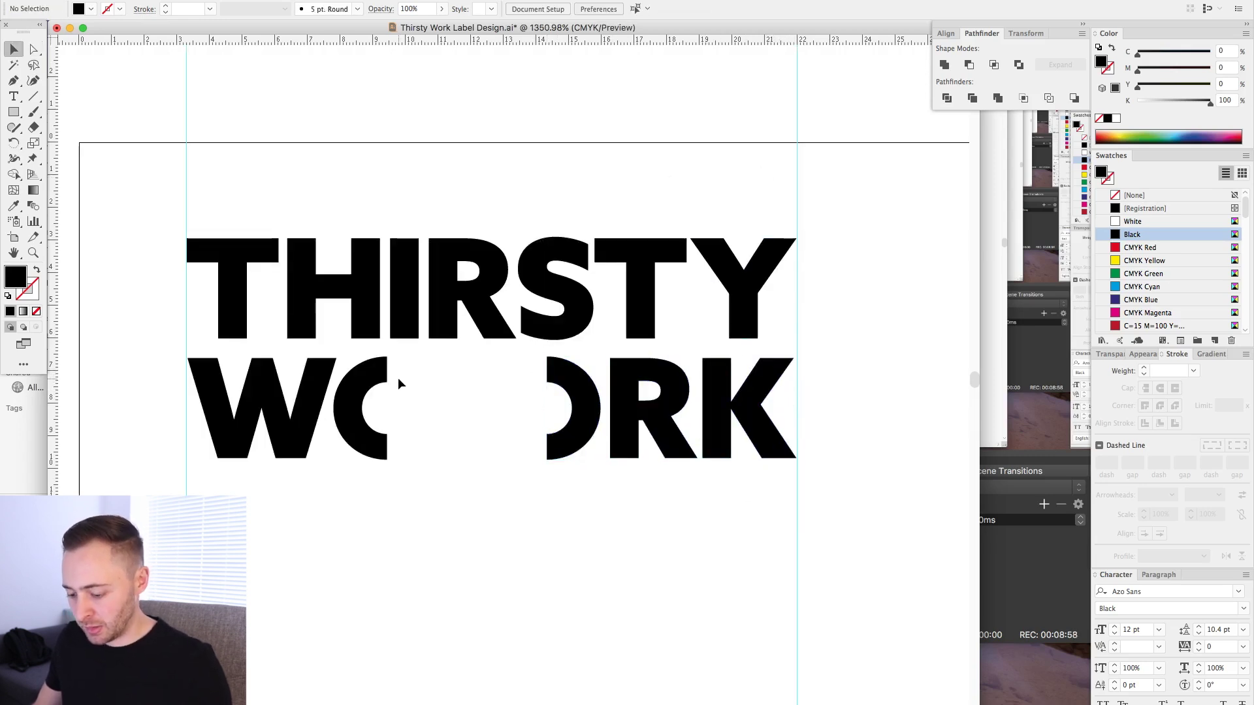
In outline view, delete the short straight end segments that close off both O halves
{"action": "key", "text": "super+y"}
{"action": "key", "text": "a"}
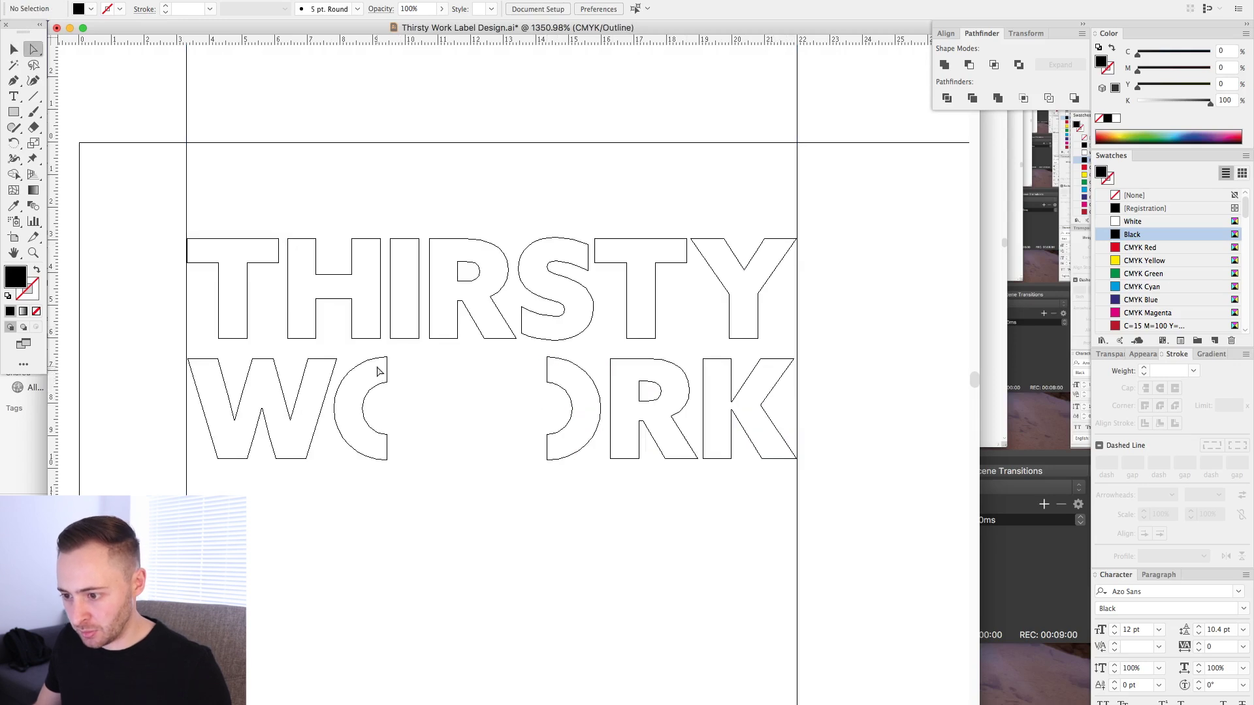
{"action": "left_click_drag", "start_coordinate": [382, 371], "coordinate": [552, 380]}
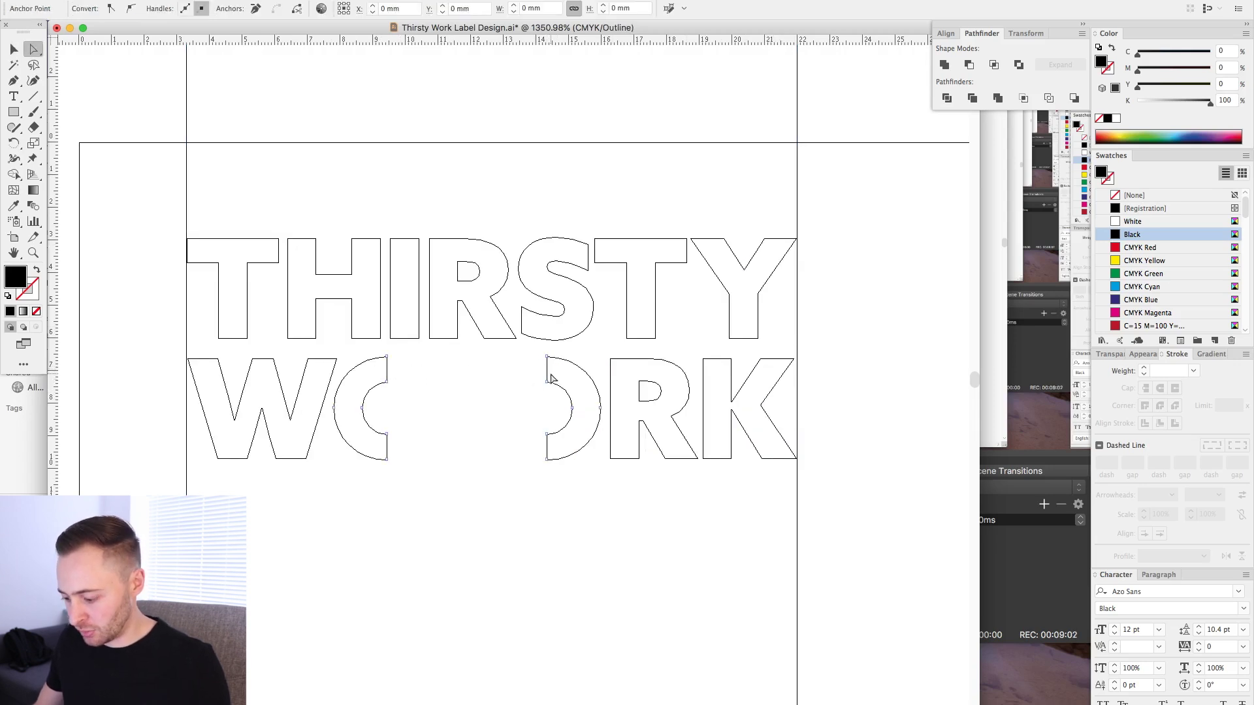
{"action": "key", "text": "Delete"}
{"action": "left_click_drag", "start_coordinate": [391, 447], "coordinate": [556, 457]}
{"action": "key", "text": "Delete"}
Join the inner and outer ends of the two O halves into one stretched, pill-shaped O, and return to preview
{"action": "left_click_drag", "start_coordinate": [383, 378], "coordinate": [556, 406]}
{"action": "key", "text": "ctrl+j"}
{"action": "left_click_drag", "start_coordinate": [373, 354], "coordinate": [568, 363]}
{"action": "key", "text": "ctrl+j"}
{"action": "left_click_drag", "start_coordinate": [385, 428], "coordinate": [552, 447]}
{"action": "key", "text": "ctrl+j"}
{"action": "left_click_drag", "start_coordinate": [378, 453], "coordinate": [552, 475]}
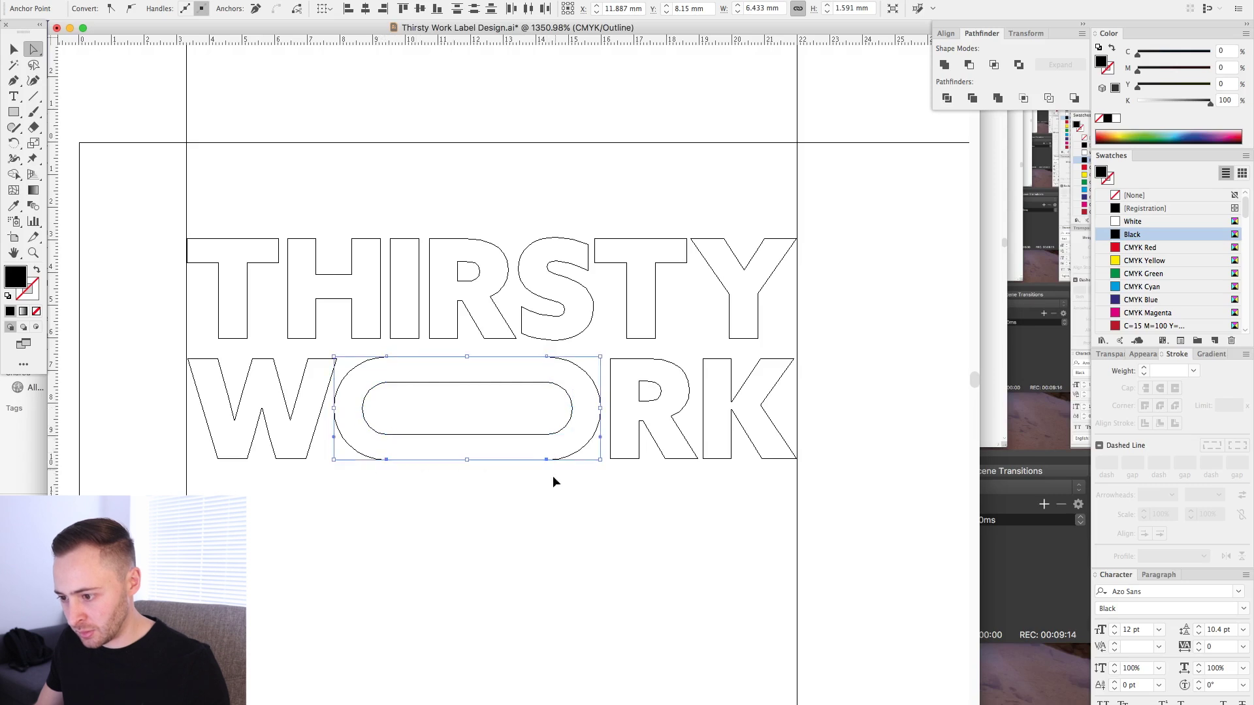
{"action": "key", "text": "ctrl+j"}
{"action": "left_click", "coordinate": [541, 510]}
{"action": "key", "text": "ctrl+y"}
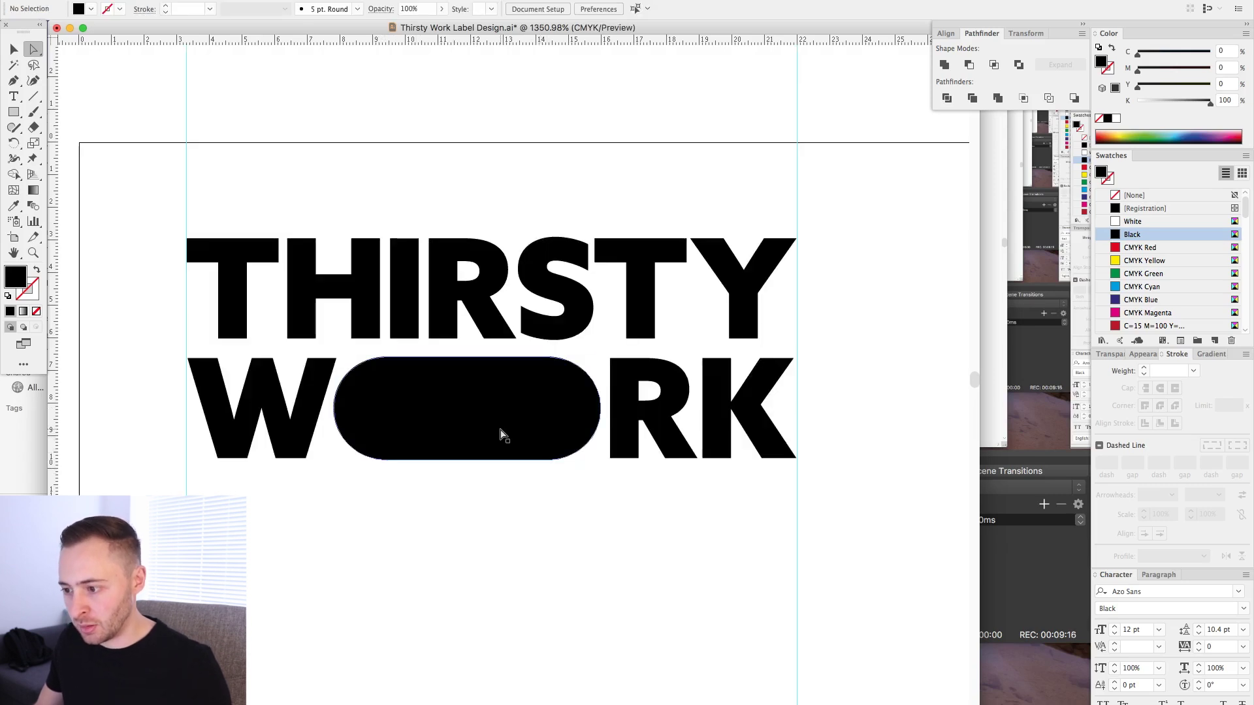
Divide the stretched O's outer and inner shapes with Pathfinder and delete the inner pill to open the counter
{"action": "left_click_drag", "start_coordinate": [416, 511], "coordinate": [481, 393]}
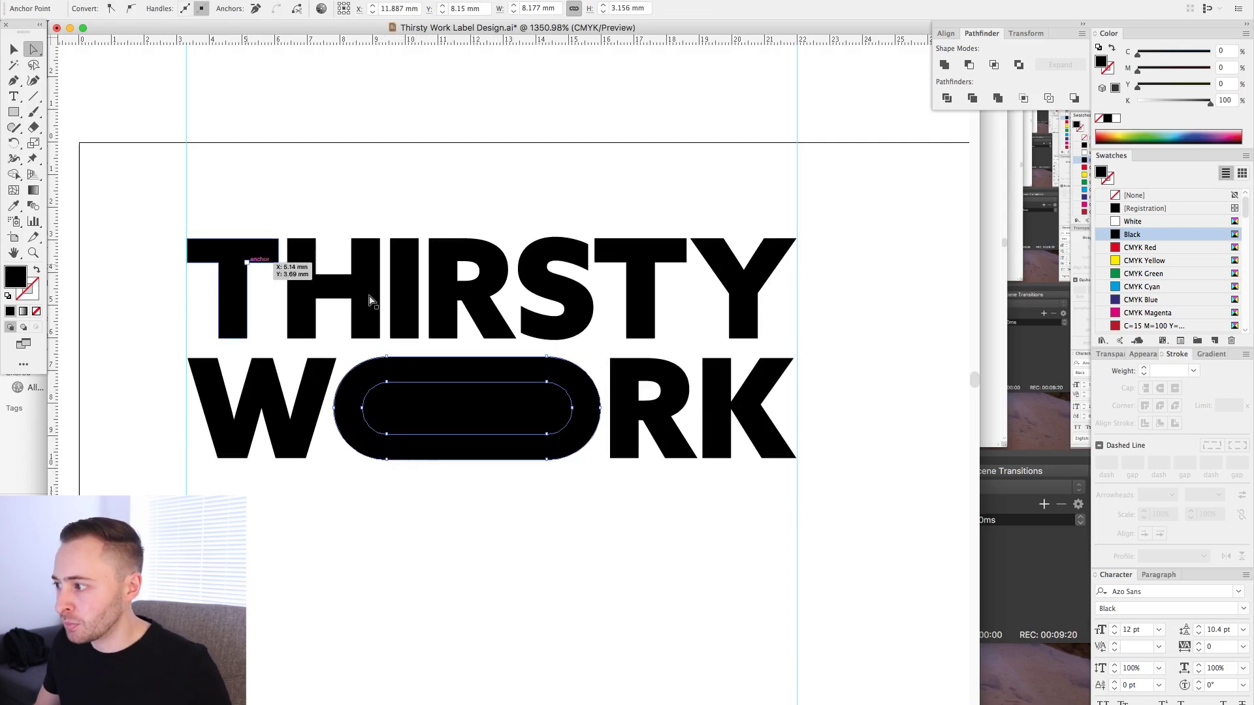
{"action": "left_click", "coordinate": [417, 530]}
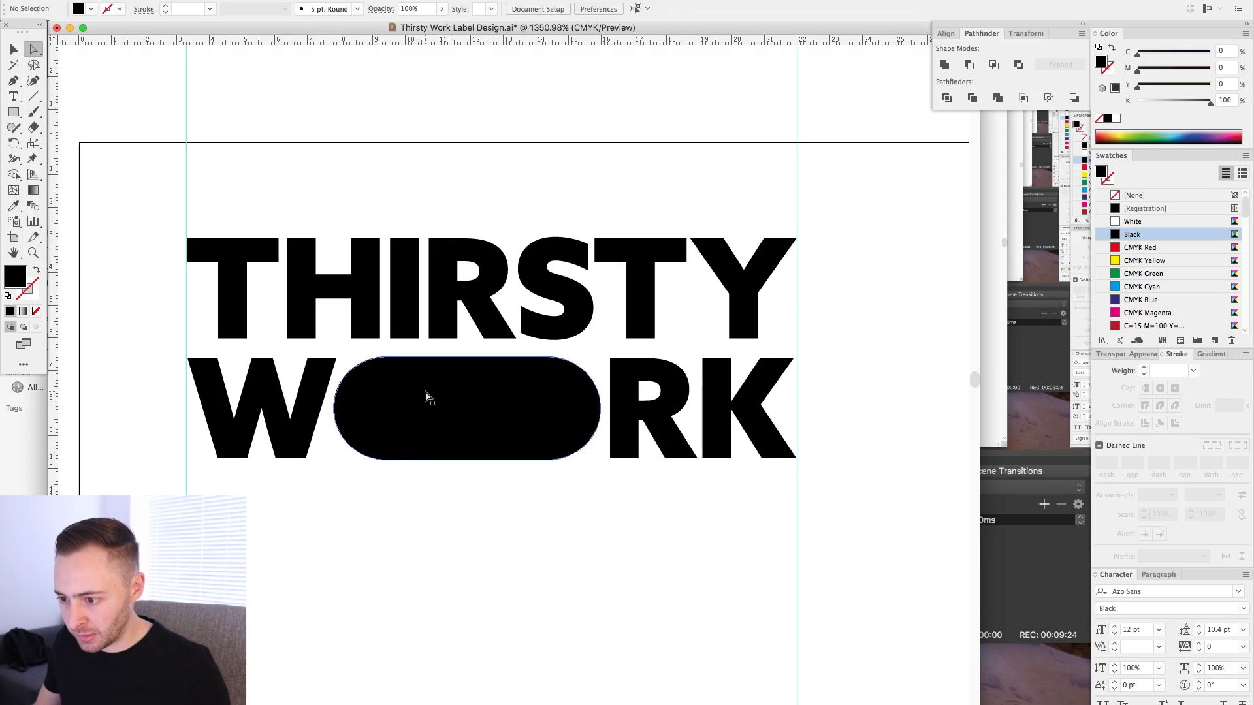
{"action": "left_click", "coordinate": [408, 364]}
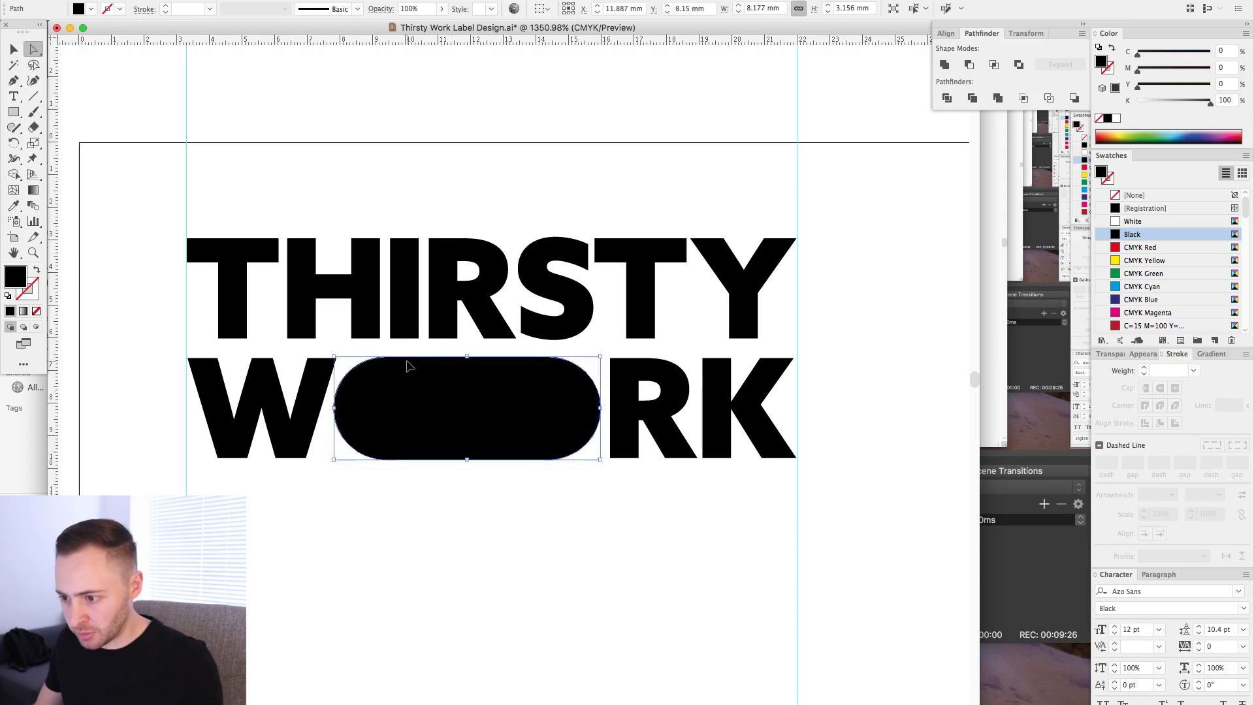
{"action": "left_click", "coordinate": [462, 412], "text": "shift"}
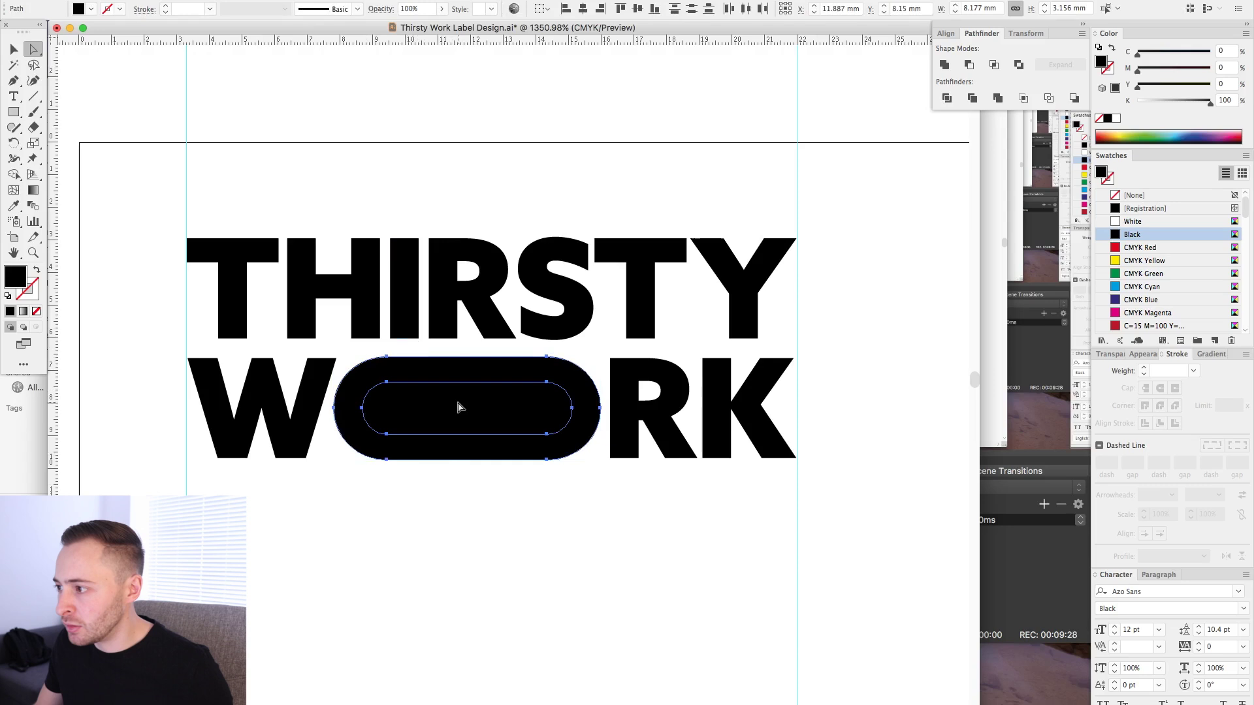
{"action": "left_click", "coordinate": [947, 99]}
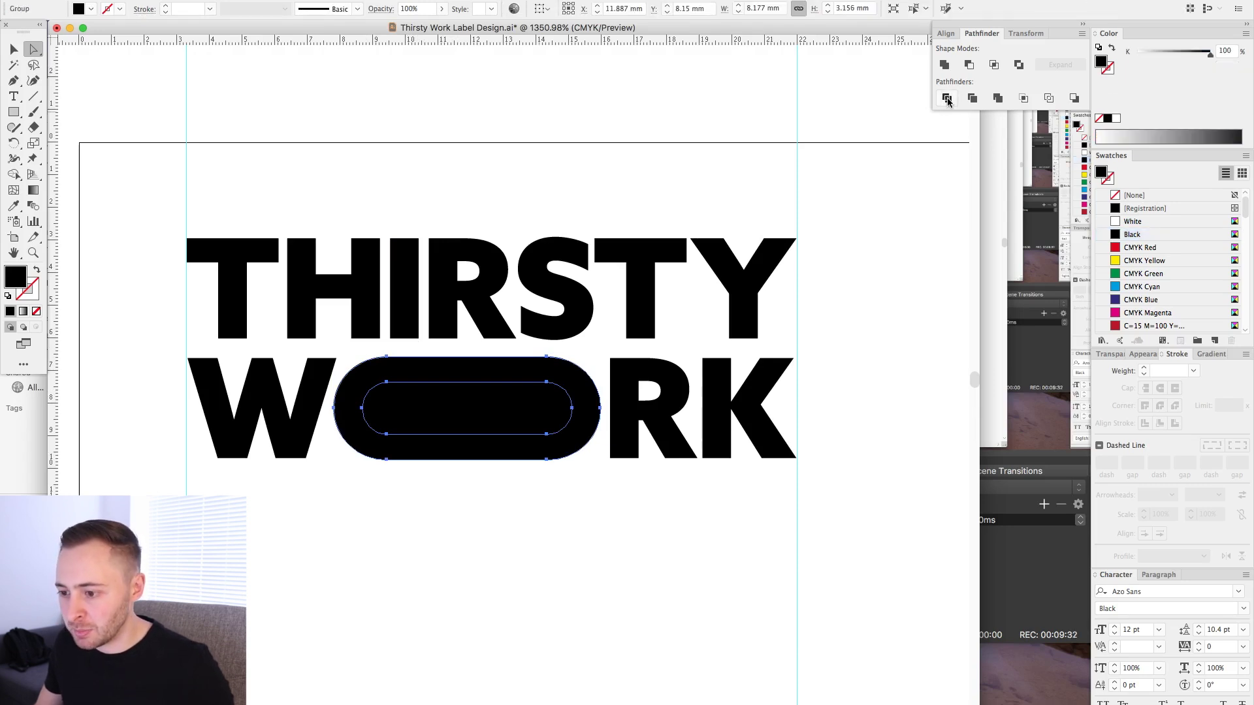
{"action": "left_click", "coordinate": [449, 487]}
{"action": "left_click", "coordinate": [449, 409]}
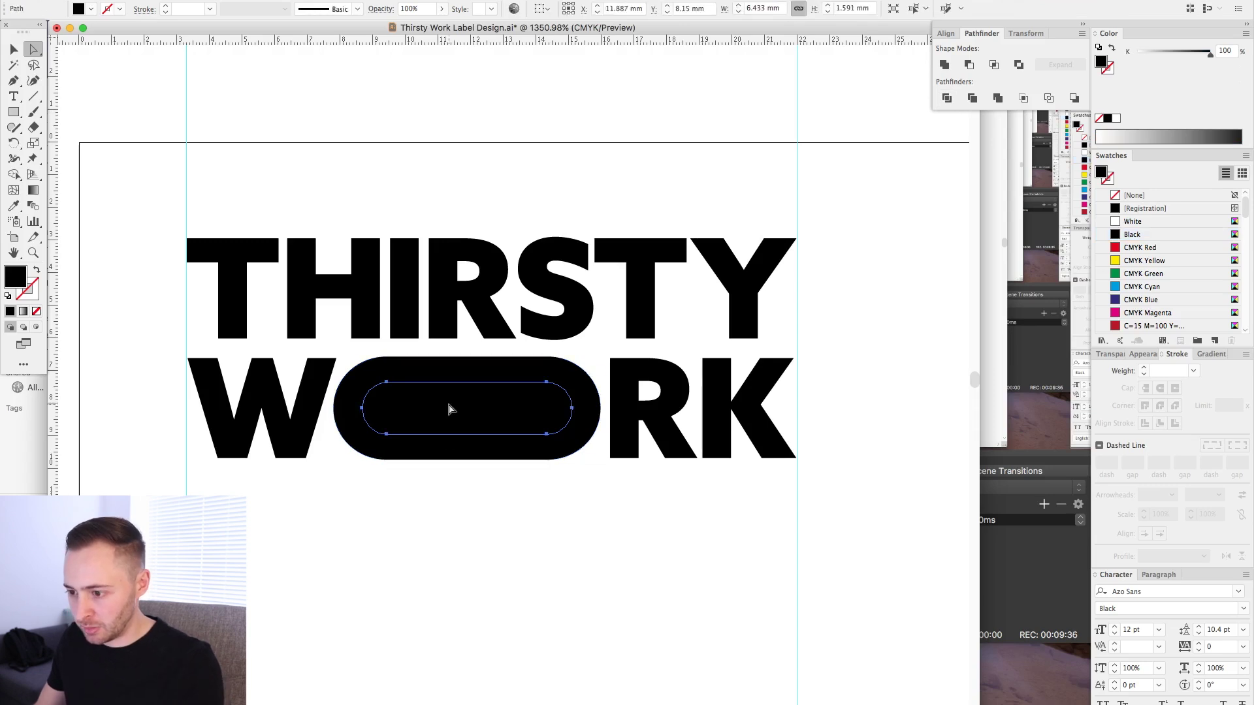
{"action": "key", "text": "Delete"}
Examine the stretched-O wordmark with guides shown and hidden, checking its edges and the W and O
{"action": "key", "text": "ctrl+minus"}
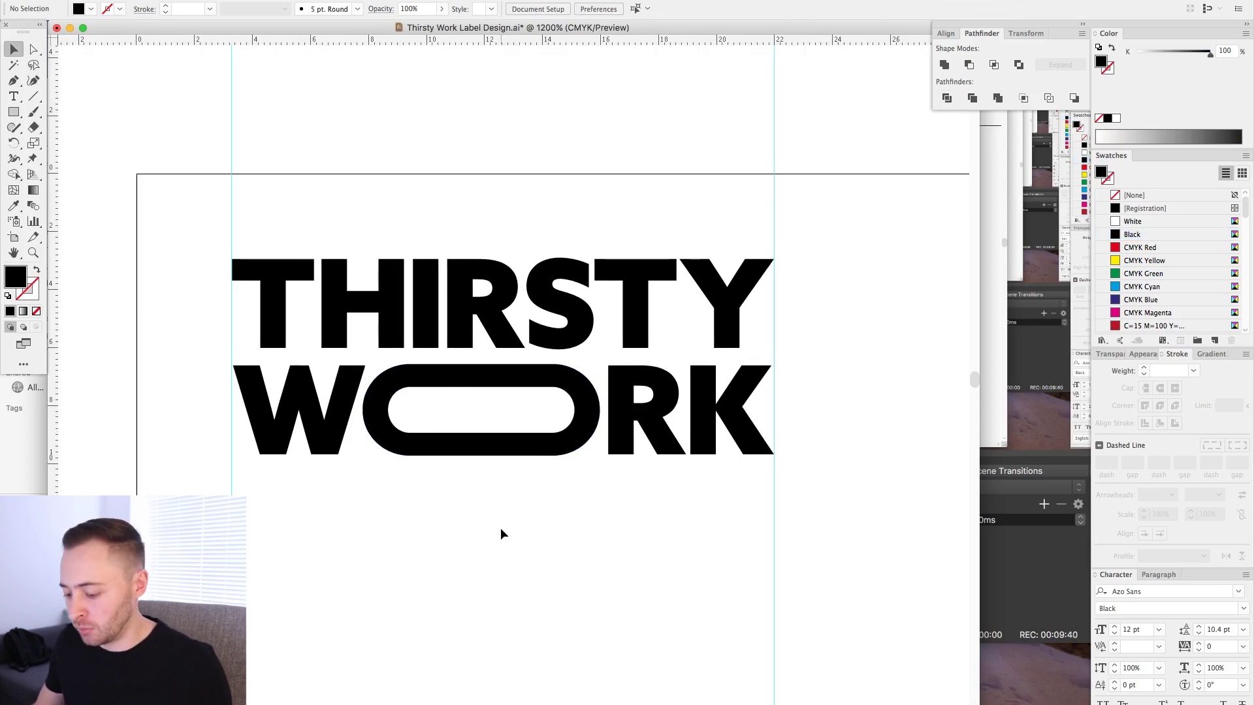
{"action": "key", "text": "ctrl+minus"}
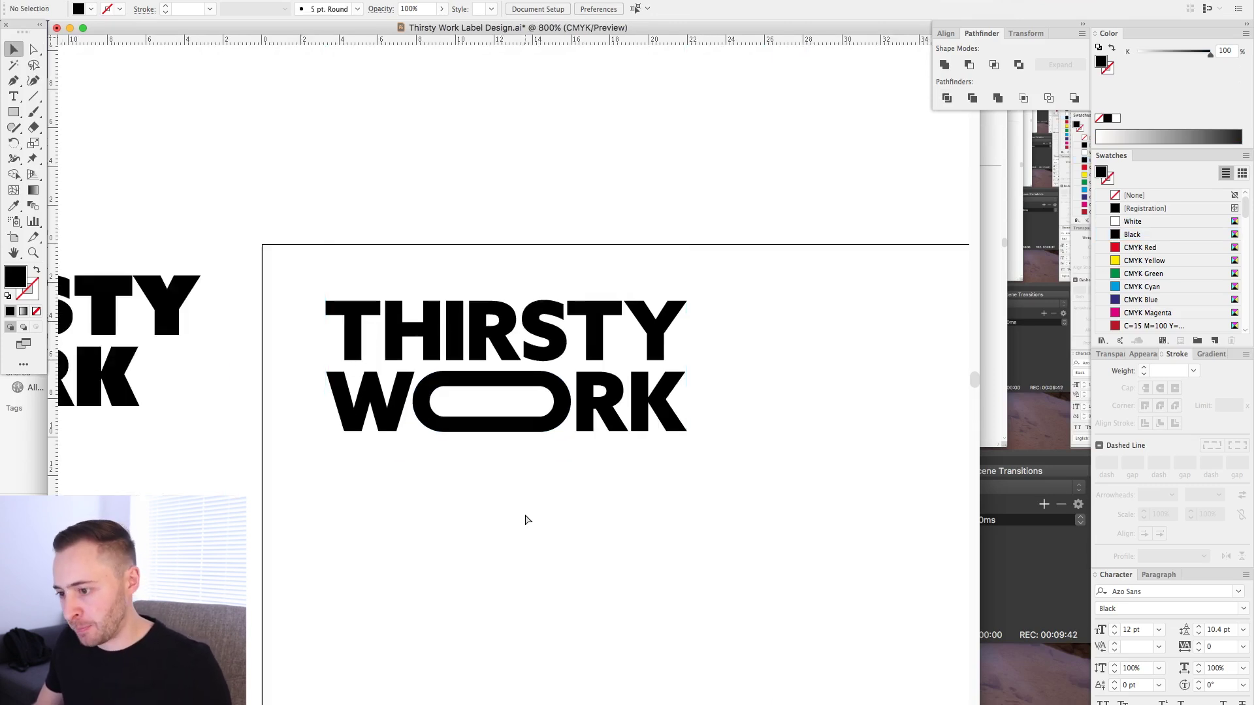
{"action": "scroll", "coordinate": [527, 519], "scroll_direction": "left", "scroll_amount": 3}
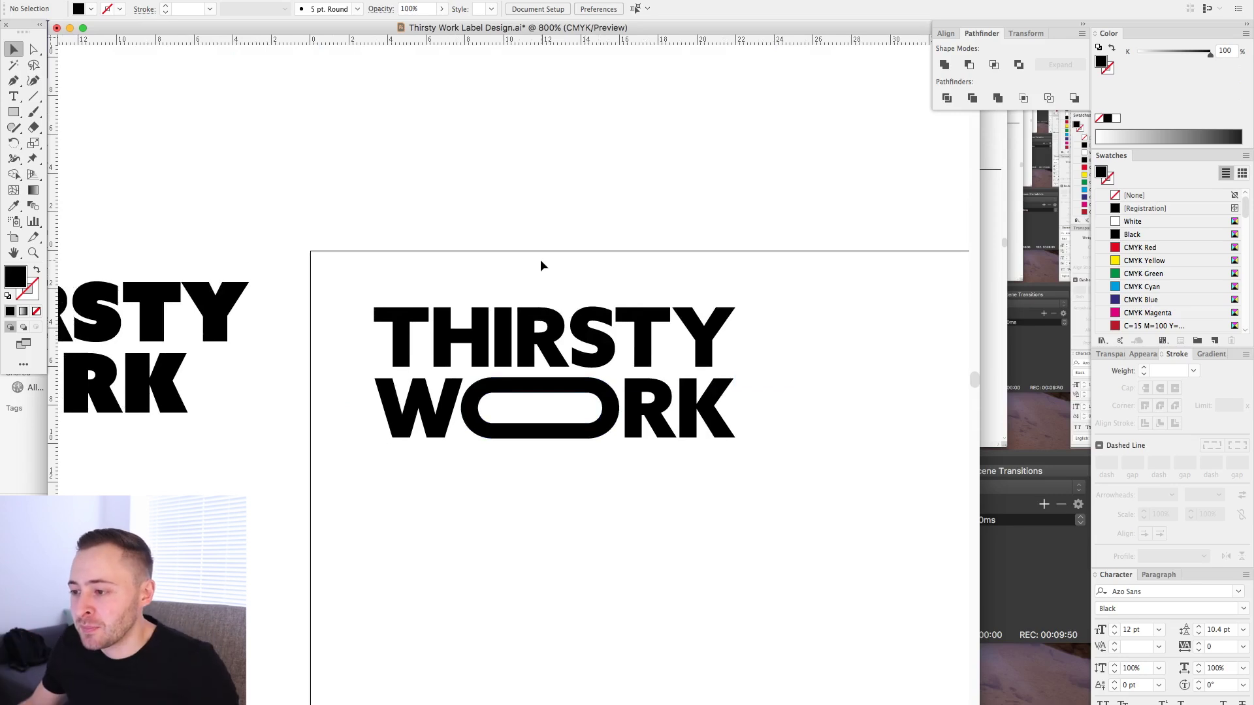
{"action": "left_click_drag", "start_coordinate": [307, 223], "coordinate": [846, 519]}
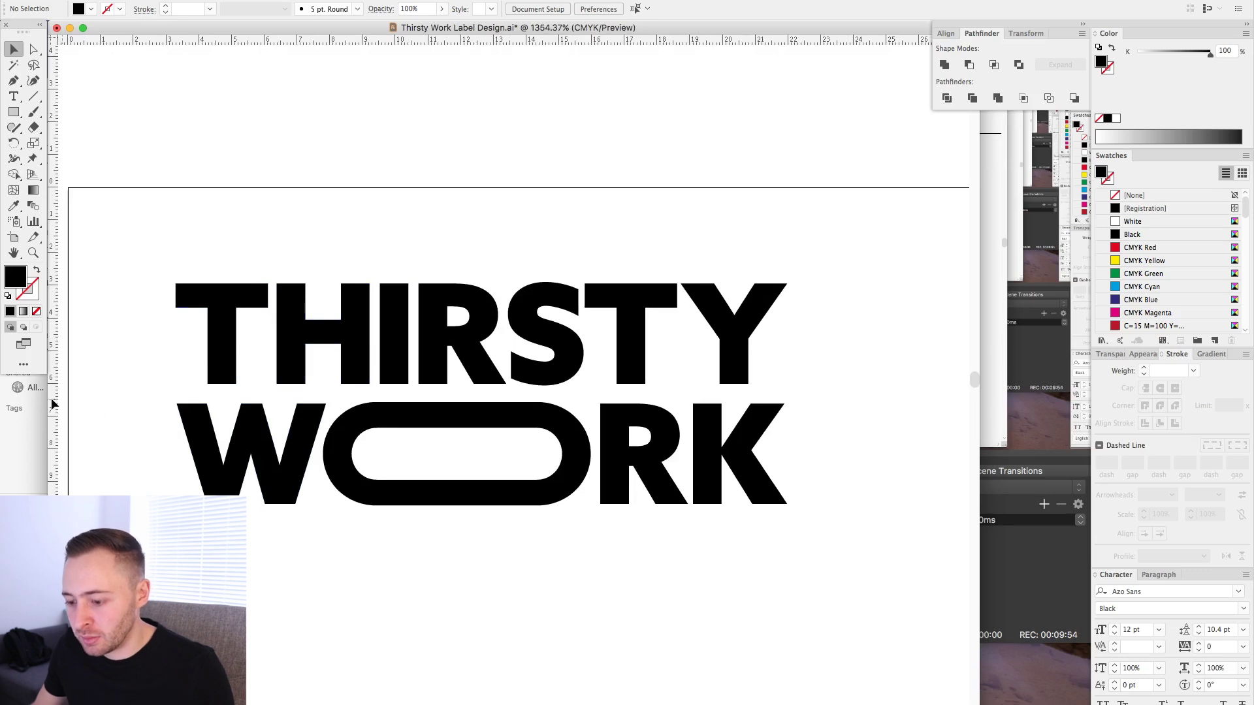
{"action": "key", "text": "super+semicolon"}
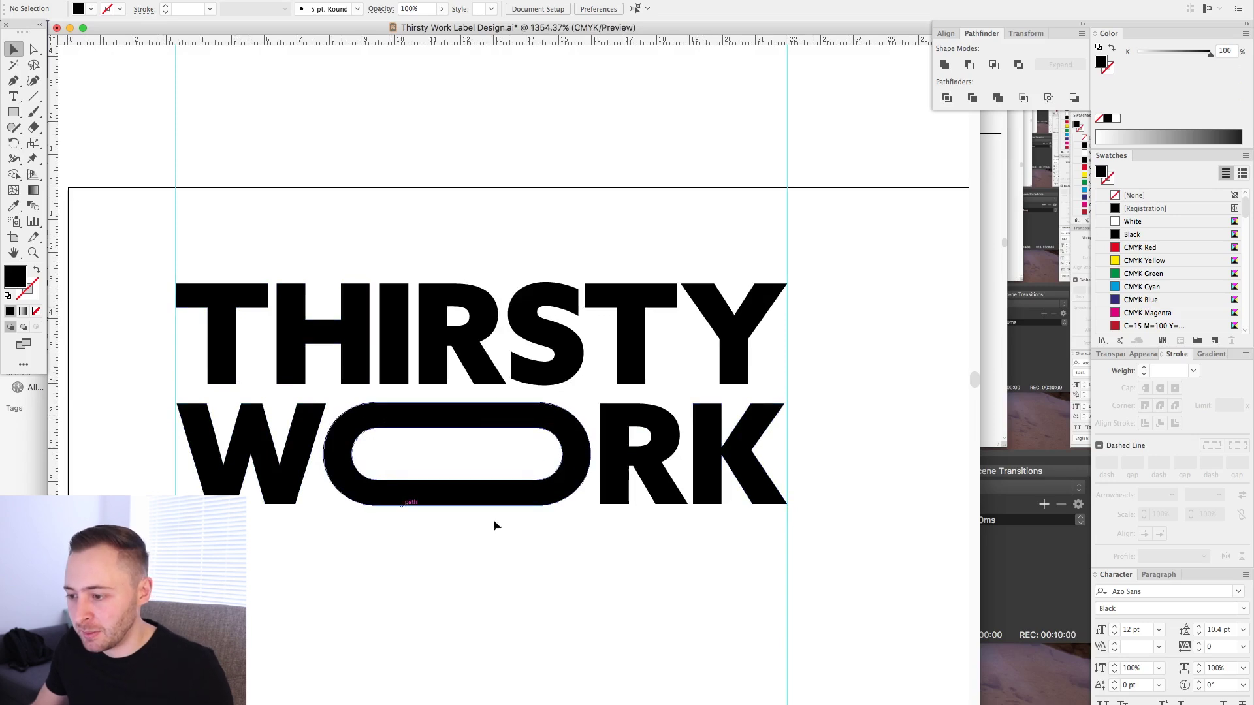
{"action": "key", "text": "super+semicolon"}
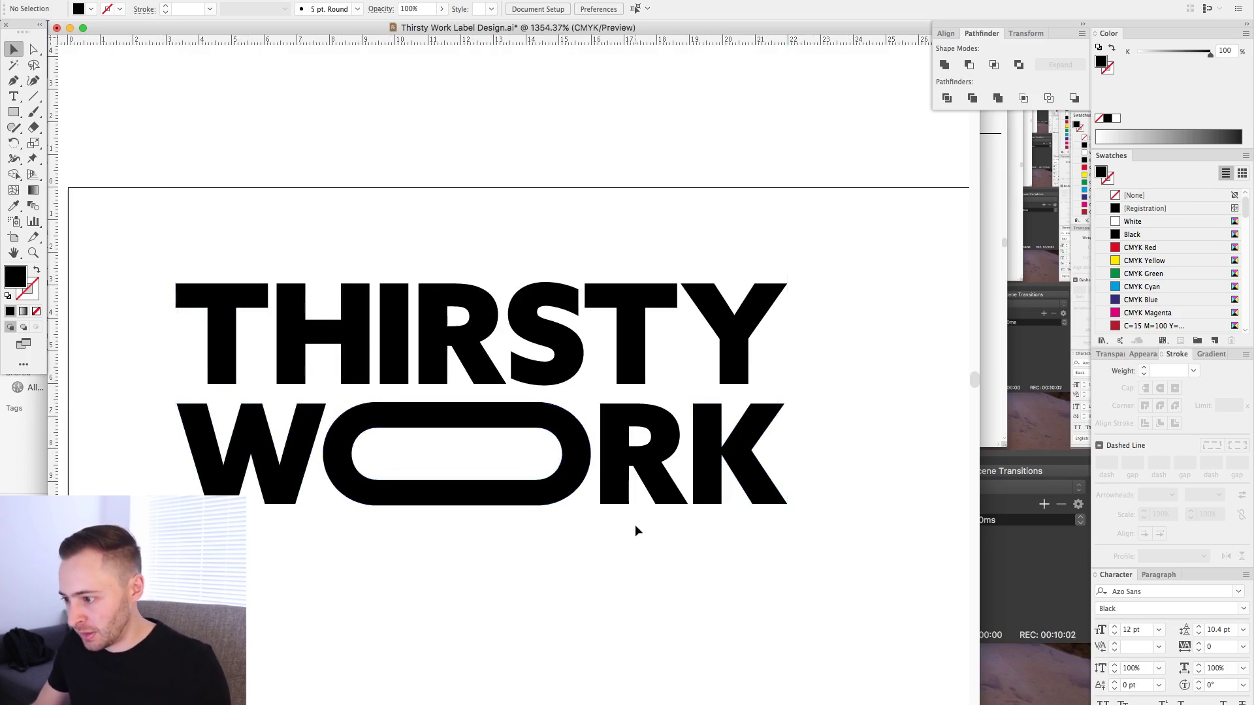
{"action": "key", "text": "super+minus"}
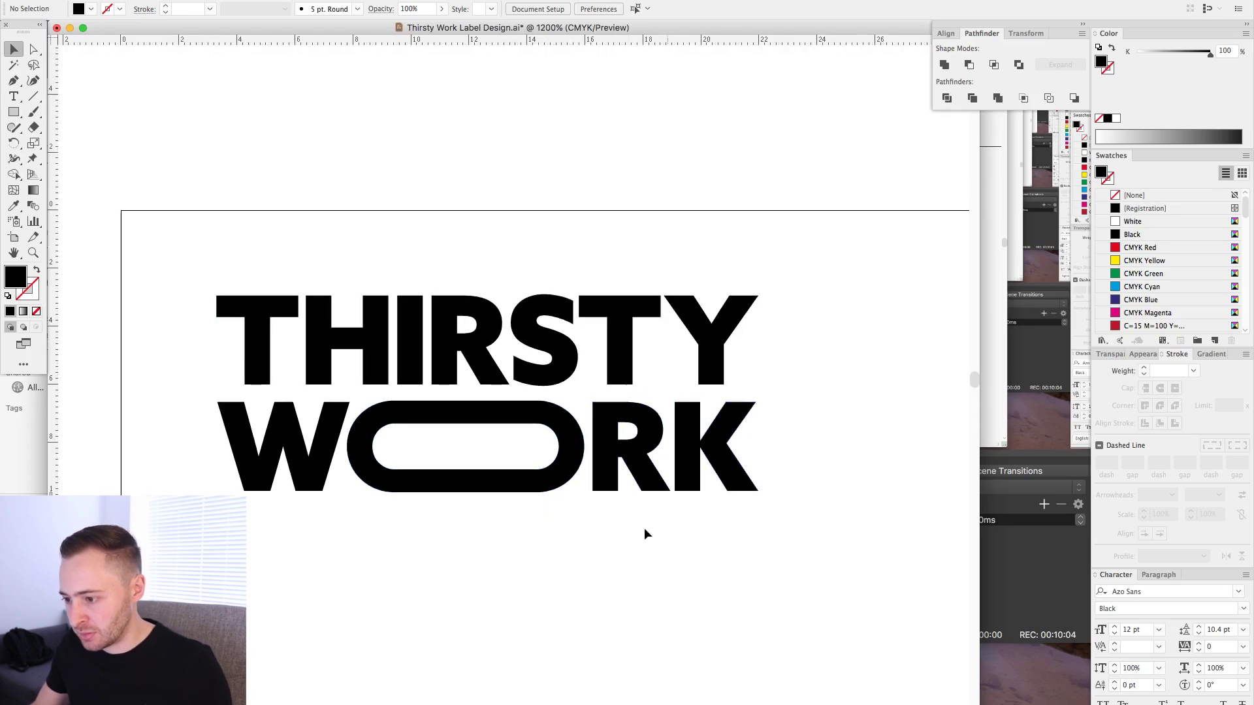
{"action": "key", "text": "a"}
{"action": "left_click_drag", "start_coordinate": [212, 400], "coordinate": [413, 516]}
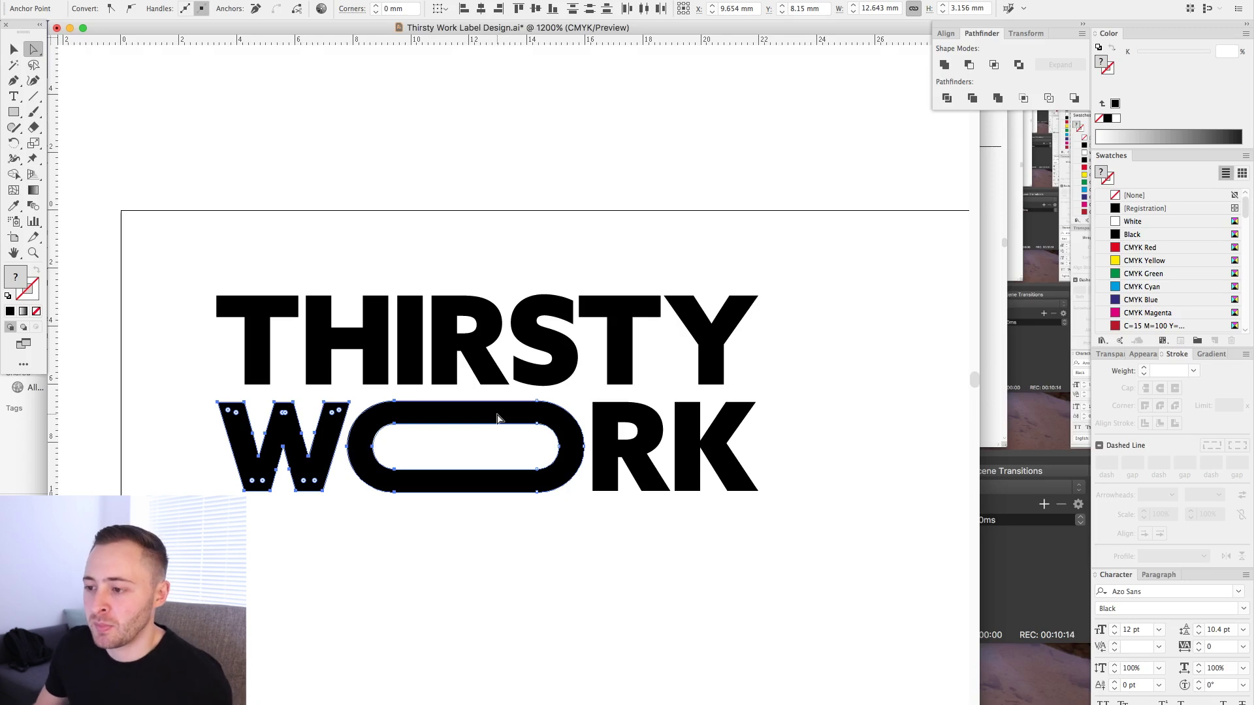
{"action": "left_click", "coordinate": [428, 130]}
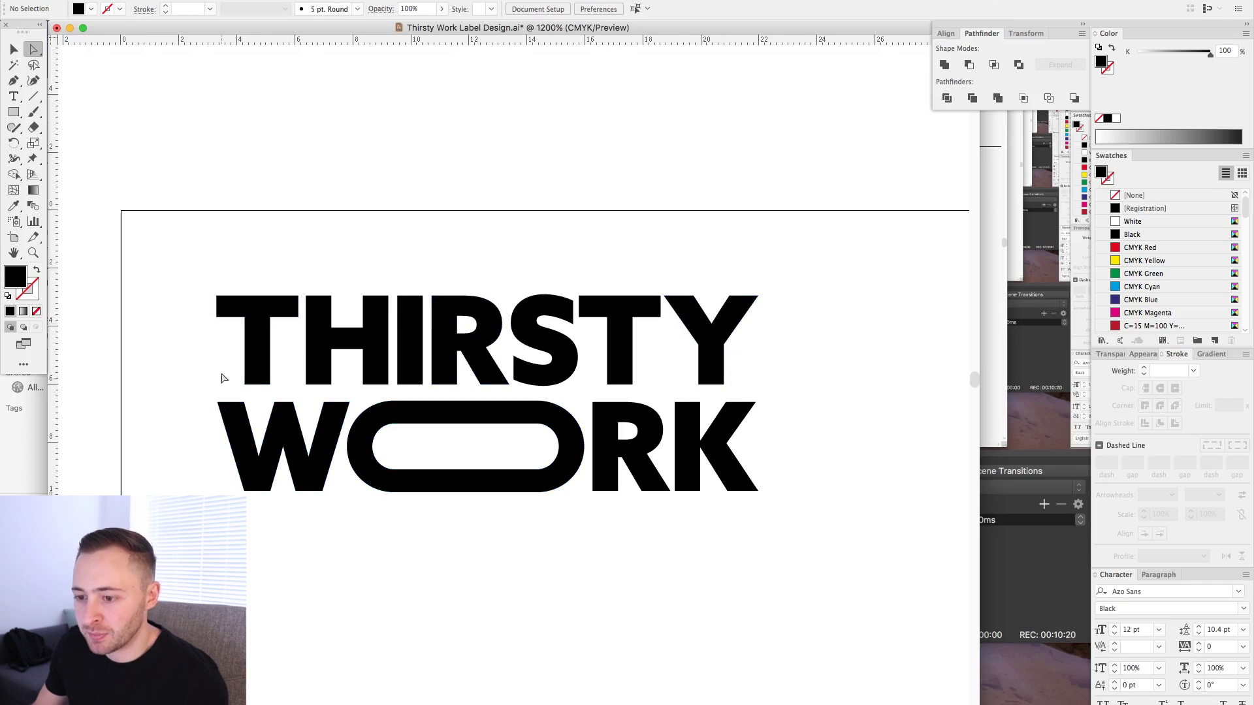
Narrow WORK slightly by shifting the W with the O's left half inward and the O's right half with R and K inward
{"action": "left_click_drag", "start_coordinate": [192, 397], "coordinate": [413, 519]}
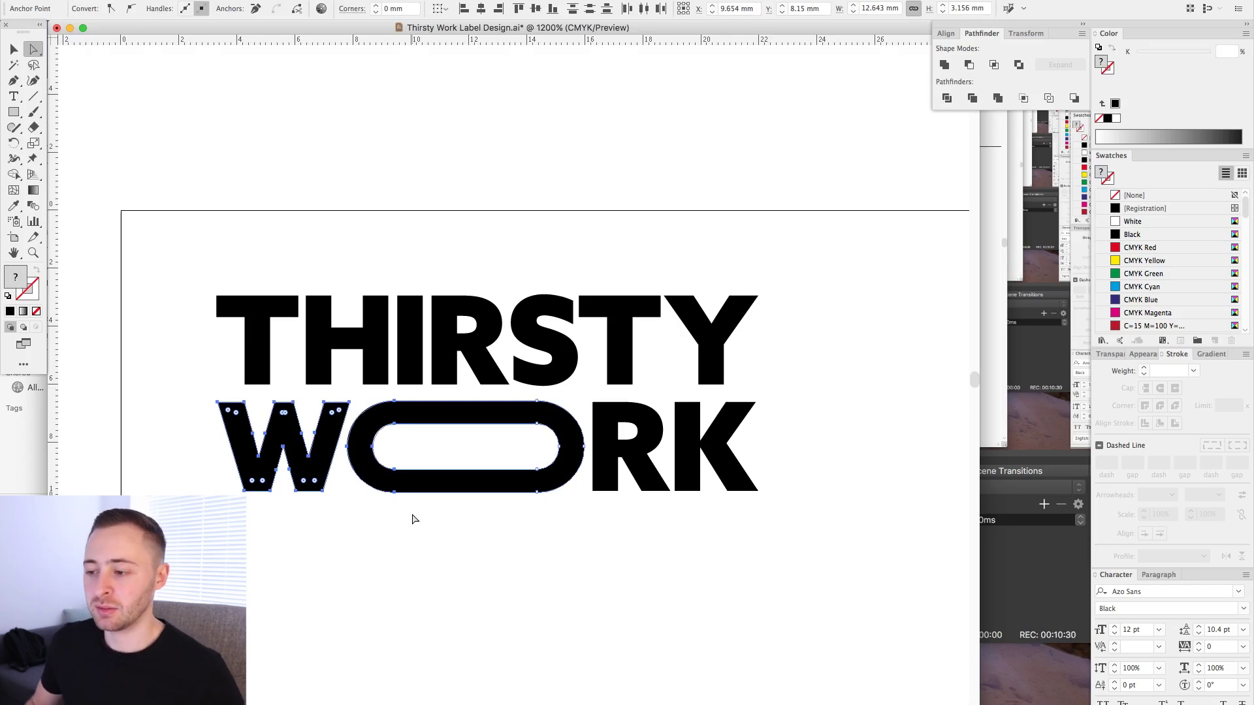
{"action": "key", "text": "Right"}
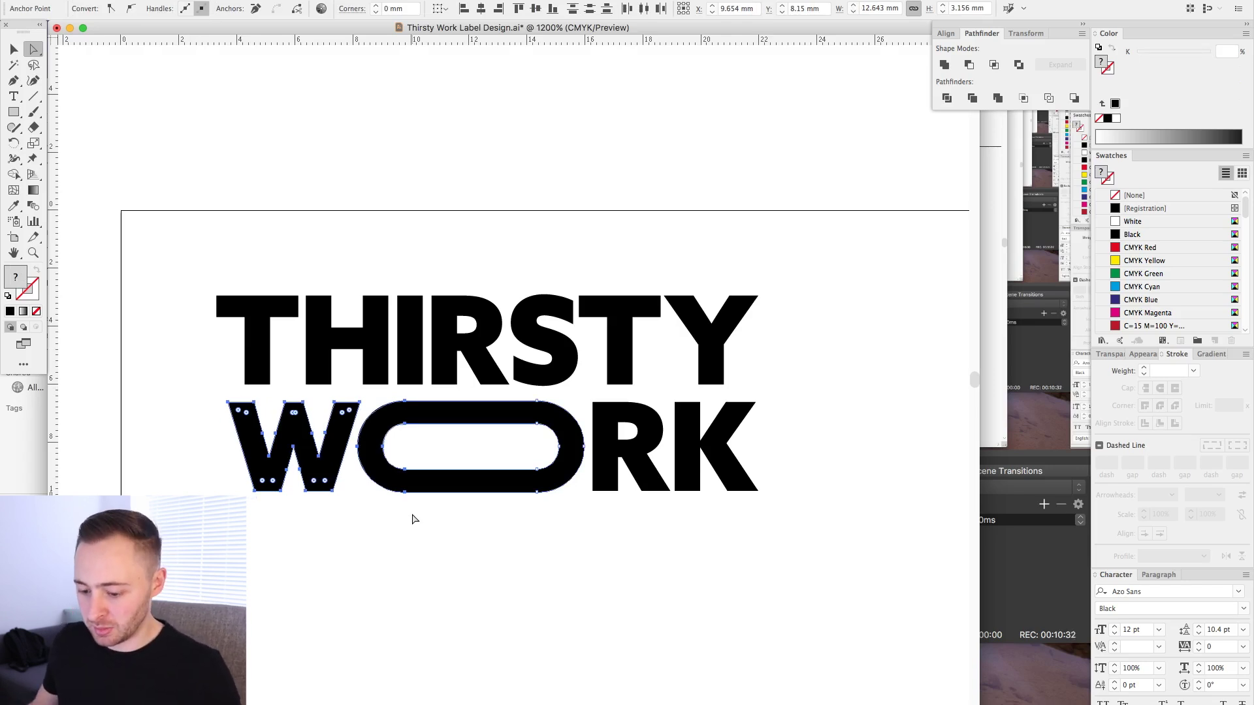
{"action": "left_click_drag", "start_coordinate": [523, 394], "coordinate": [795, 533]}
{"action": "key", "text": "Left"}
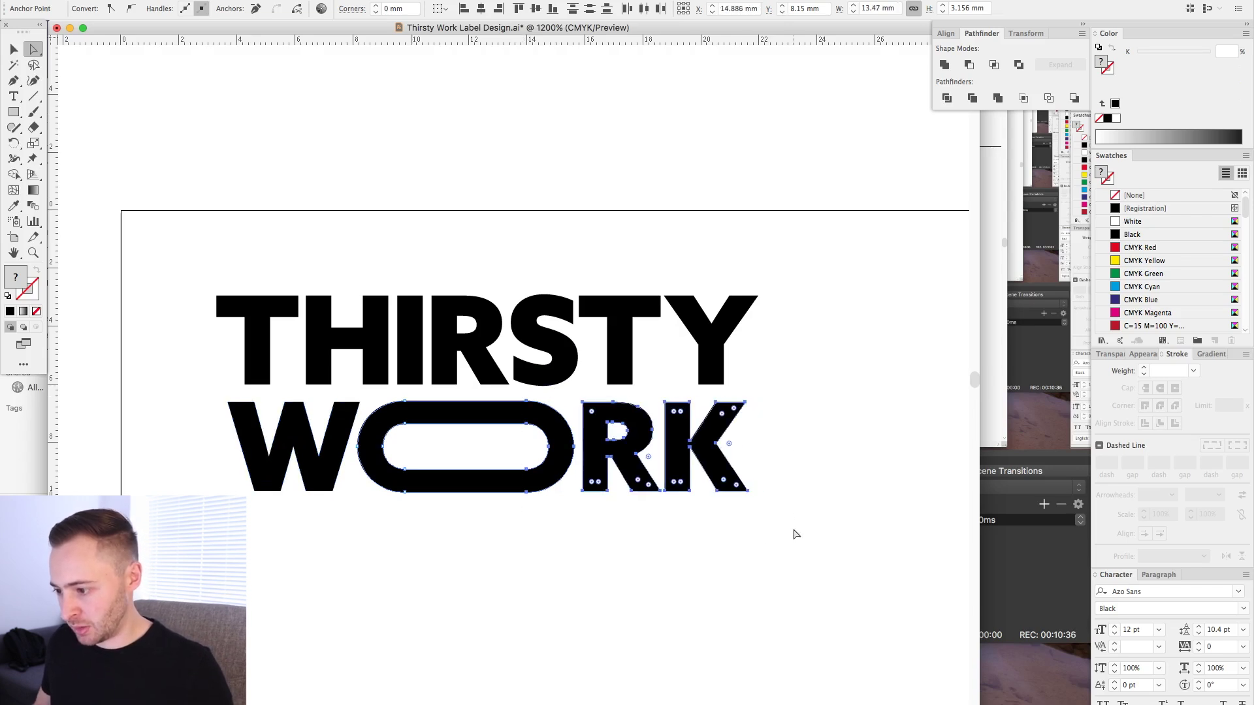
{"action": "key", "text": "v"}
{"action": "left_click", "coordinate": [711, 586]}
{"action": "key", "text": "super+minus"}
{"action": "key", "text": "super+minus"}
{"action": "left_click_drag", "start_coordinate": [605, 539], "coordinate": [578, 509]}
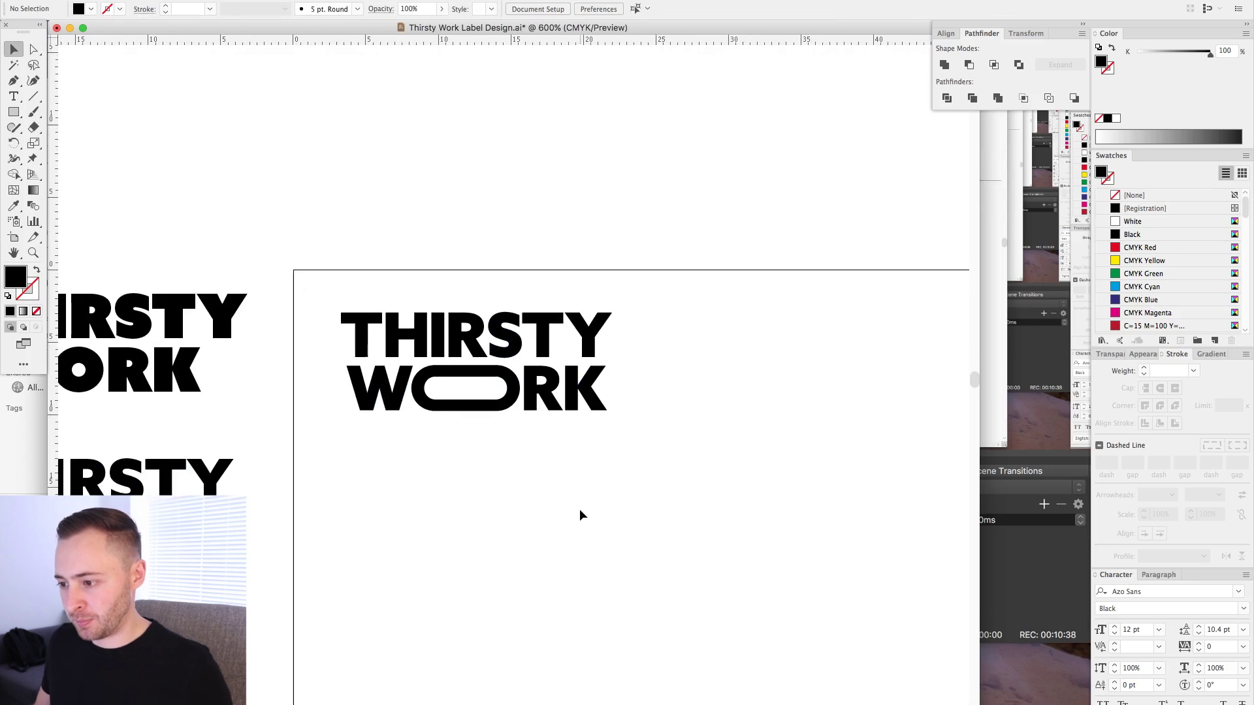
Try WORK at THIRSTY's full width by moving its two ends outward, and return them to the narrower spacing
{"action": "left_click_drag", "start_coordinate": [222, 234], "coordinate": [826, 554]}
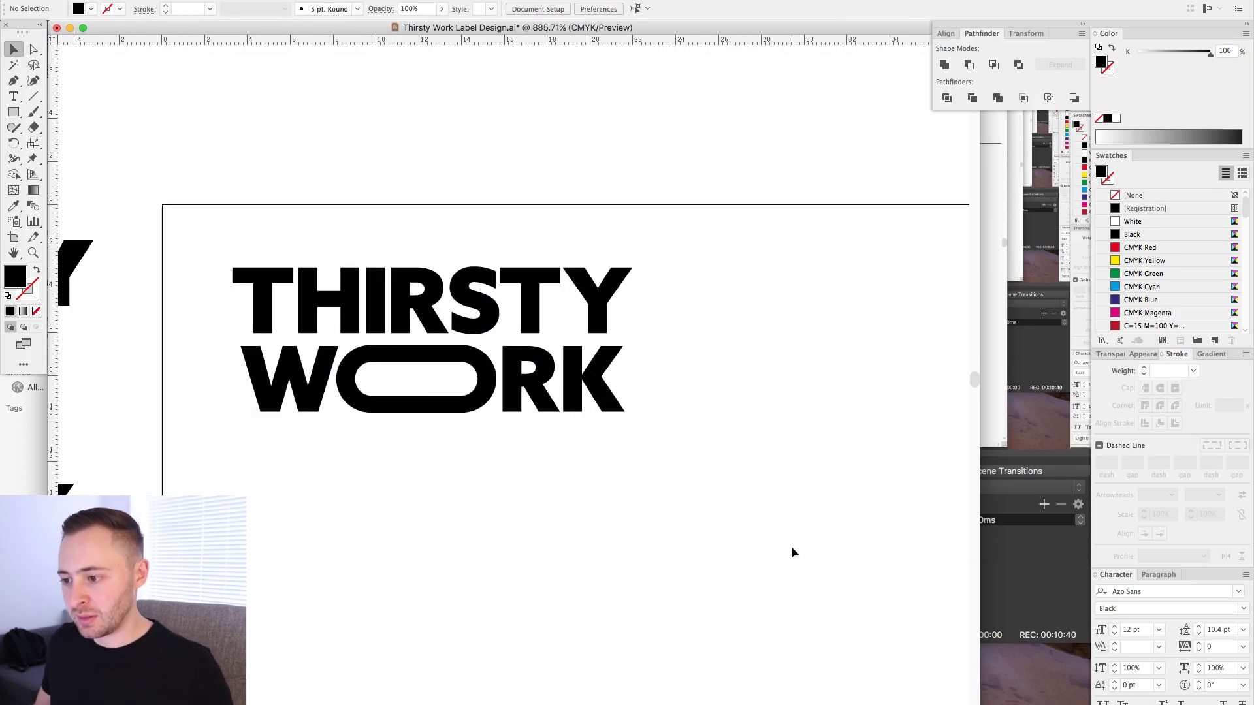
{"action": "key", "text": "a"}
{"action": "left_click_drag", "start_coordinate": [224, 346], "coordinate": [384, 433]}
{"action": "key", "text": "Left"}
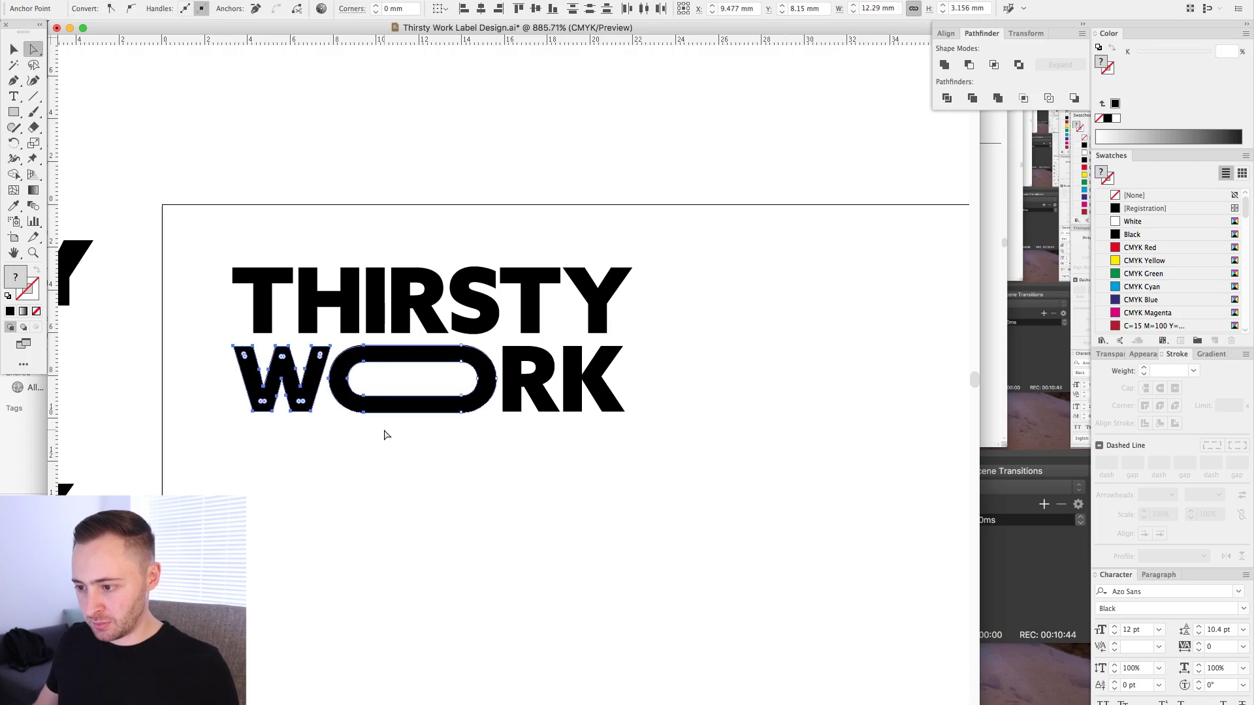
{"action": "left_click_drag", "start_coordinate": [636, 442], "coordinate": [638, 435]}
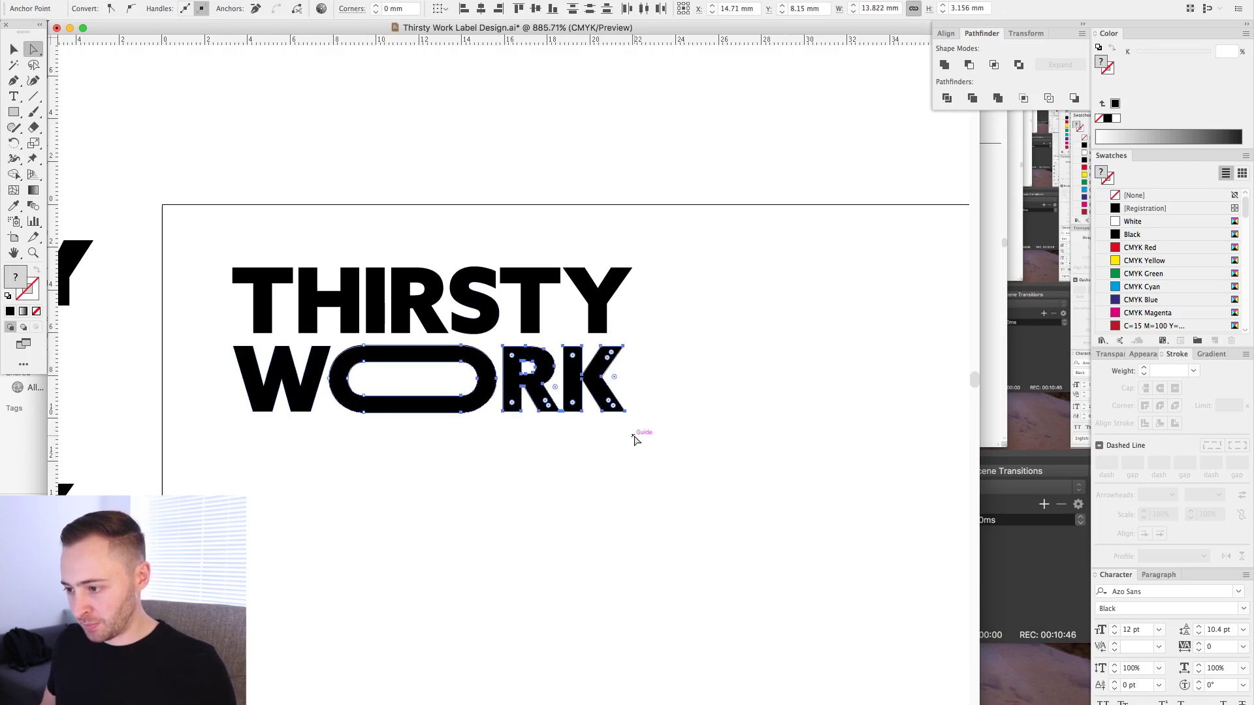
{"action": "key", "text": "Right"}
{"action": "left_click", "coordinate": [636, 443]}
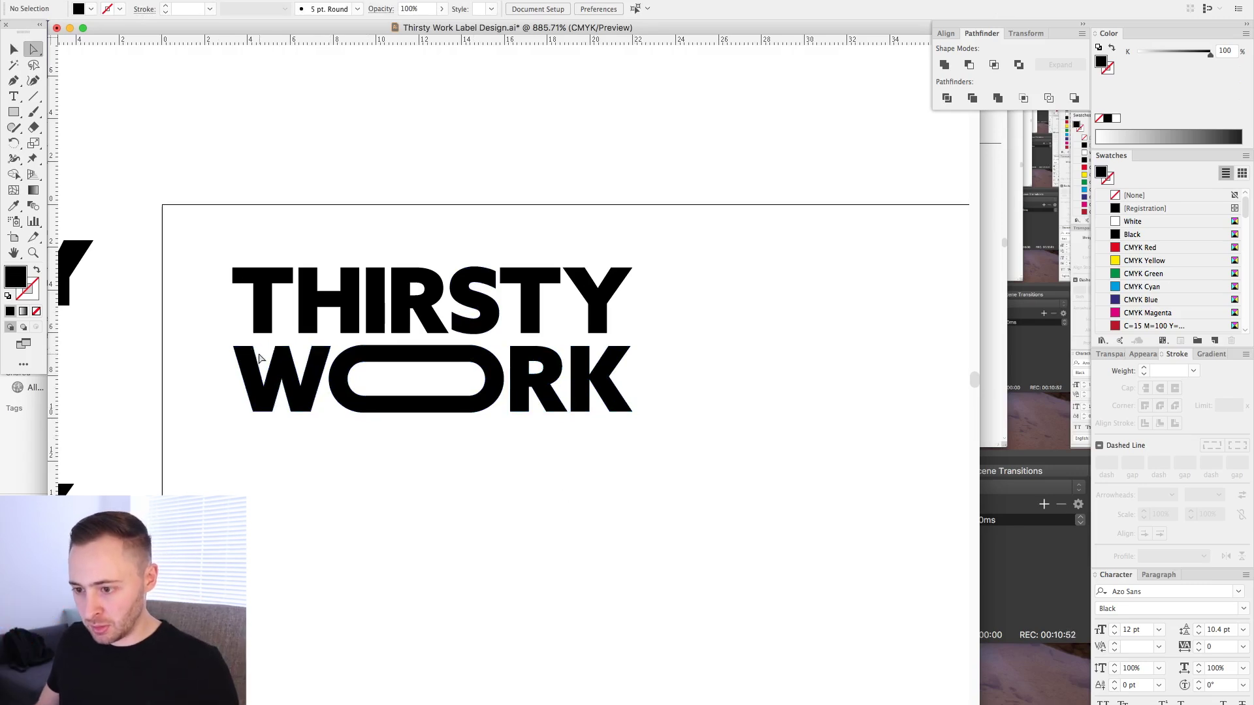
{"action": "left_click_drag", "start_coordinate": [220, 341], "coordinate": [366, 428]}
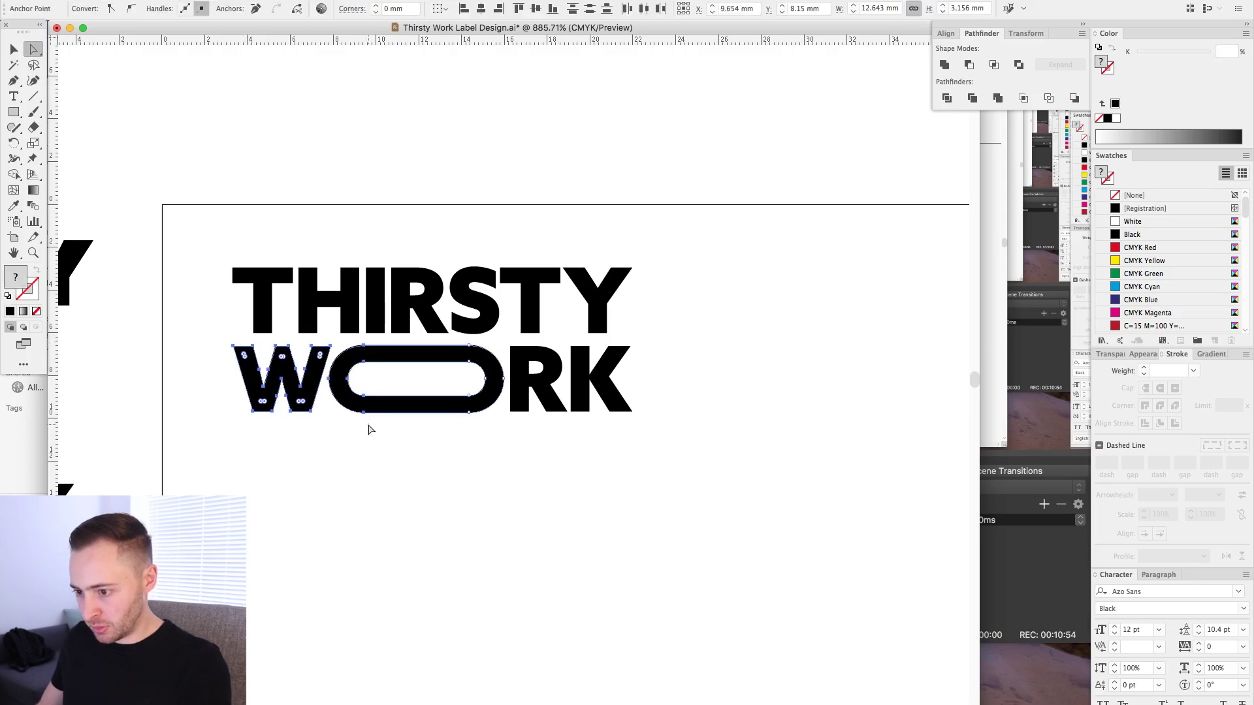
{"action": "key", "text": "Right"}
{"action": "left_click_drag", "start_coordinate": [668, 436], "coordinate": [455, 342]}
{"action": "key", "text": "Left"}
{"action": "key", "text": "Left"}
{"action": "left_click", "coordinate": [480, 443]}
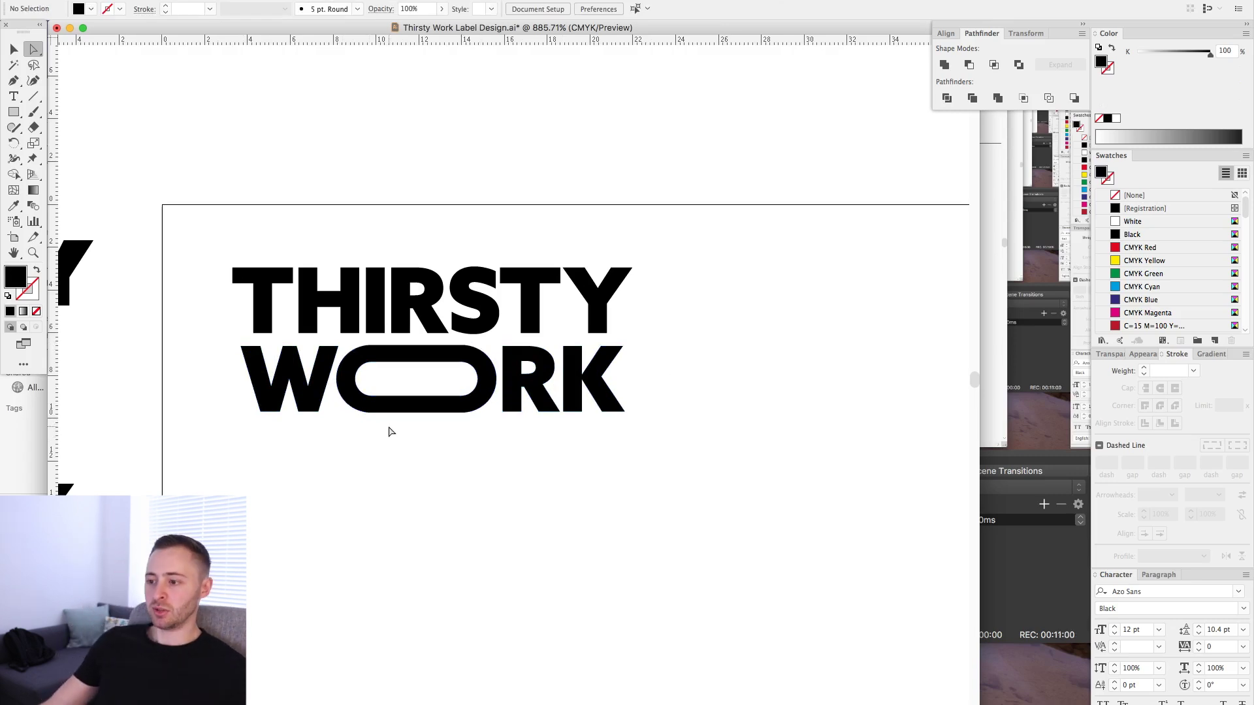
Shift the W and the O's left half very slightly left to fine-tune WORK's inset below THIRSTY
{"action": "left_click_drag", "start_coordinate": [174, 232], "coordinate": [712, 470]}
{"action": "left_click_drag", "start_coordinate": [150, 369], "coordinate": [389, 535]}
{"action": "left_click_drag", "start_coordinate": [157, 380], "coordinate": [154, 379]}
{"action": "left_click_drag", "start_coordinate": [510, 367], "coordinate": [823, 542]}
{"action": "left_click", "coordinate": [805, 558]}
{"action": "key", "text": "super+semicolon"}
{"action": "key", "text": "super+minus"}
{"action": "key", "text": "super+minus"}
{"action": "left_click_drag", "start_coordinate": [666, 593], "coordinate": [654, 584]}
Shift the O's right half together with R and K very slightly right to balance WORK beneath THIRSTY
{"action": "key", "text": "v"}
{"action": "key", "text": "a"}
{"action": "left_click_drag", "start_coordinate": [500, 365], "coordinate": [661, 461]}
{"action": "left_click_drag", "start_coordinate": [490, 302], "coordinate": [706, 482]}
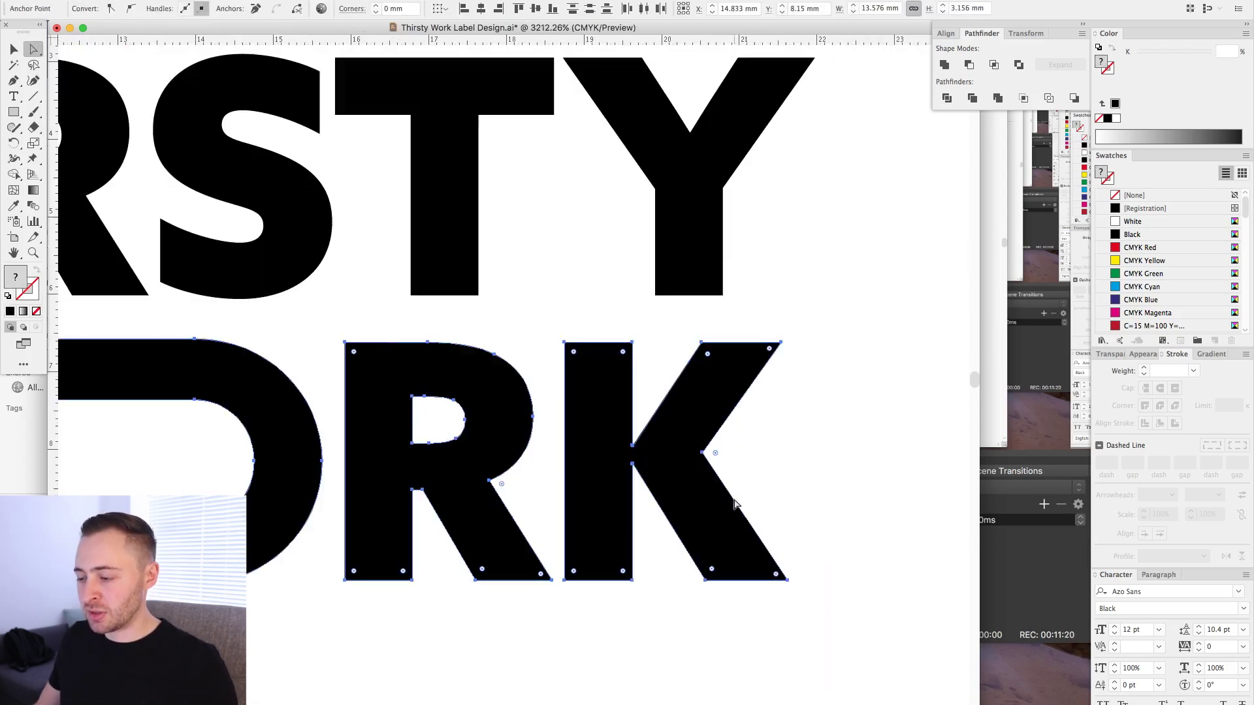
{"action": "left_click_drag", "start_coordinate": [736, 346], "coordinate": [734, 343]}
{"action": "key", "text": "super+minus"}
{"action": "key", "text": "super+minus"}
{"action": "key", "text": "super+minus"}
{"action": "key", "text": "super+minus"}
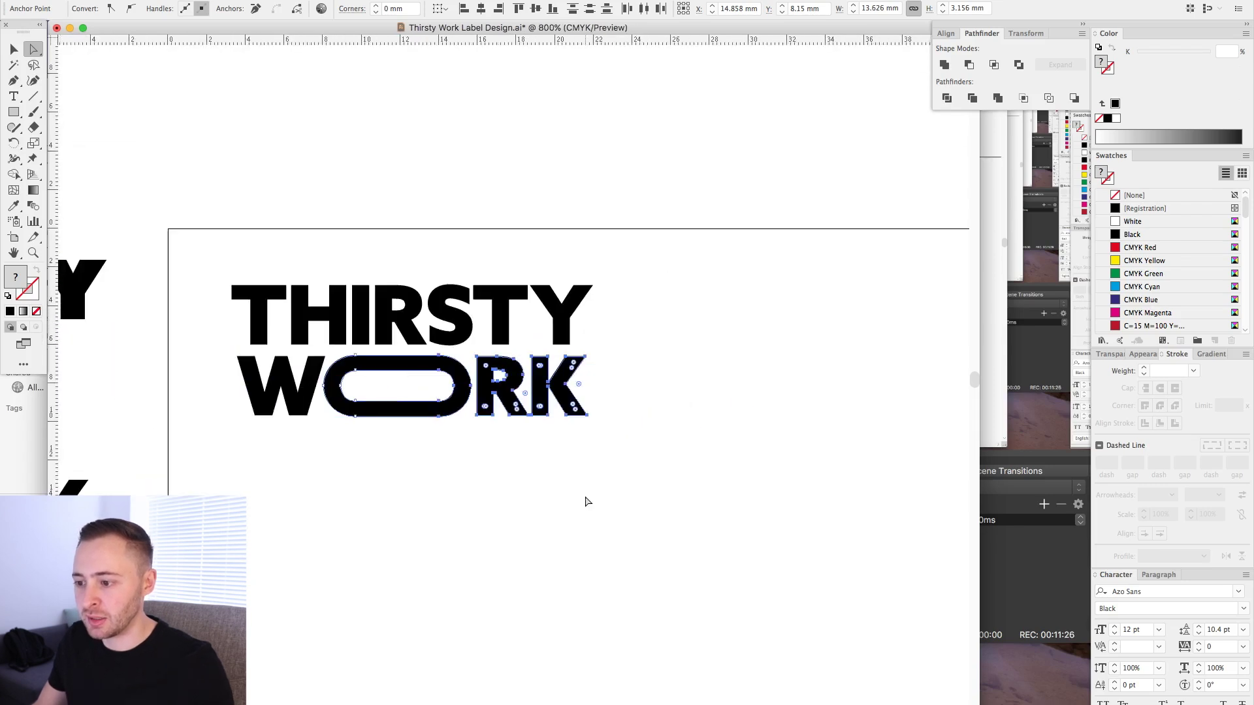
{"action": "left_click", "coordinate": [586, 502]}
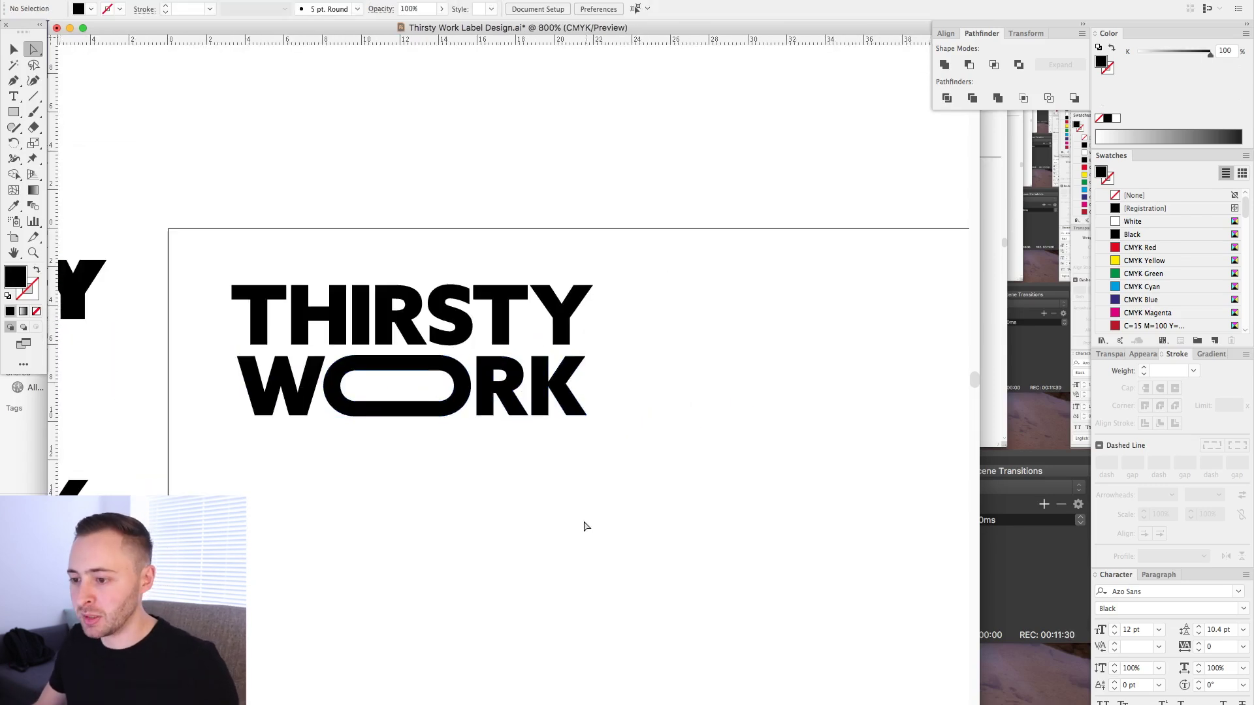
Save the label document with the refined wordmark
{"action": "key", "text": "v"}
{"action": "left_click_drag", "start_coordinate": [422, 470], "coordinate": [465, 472]}
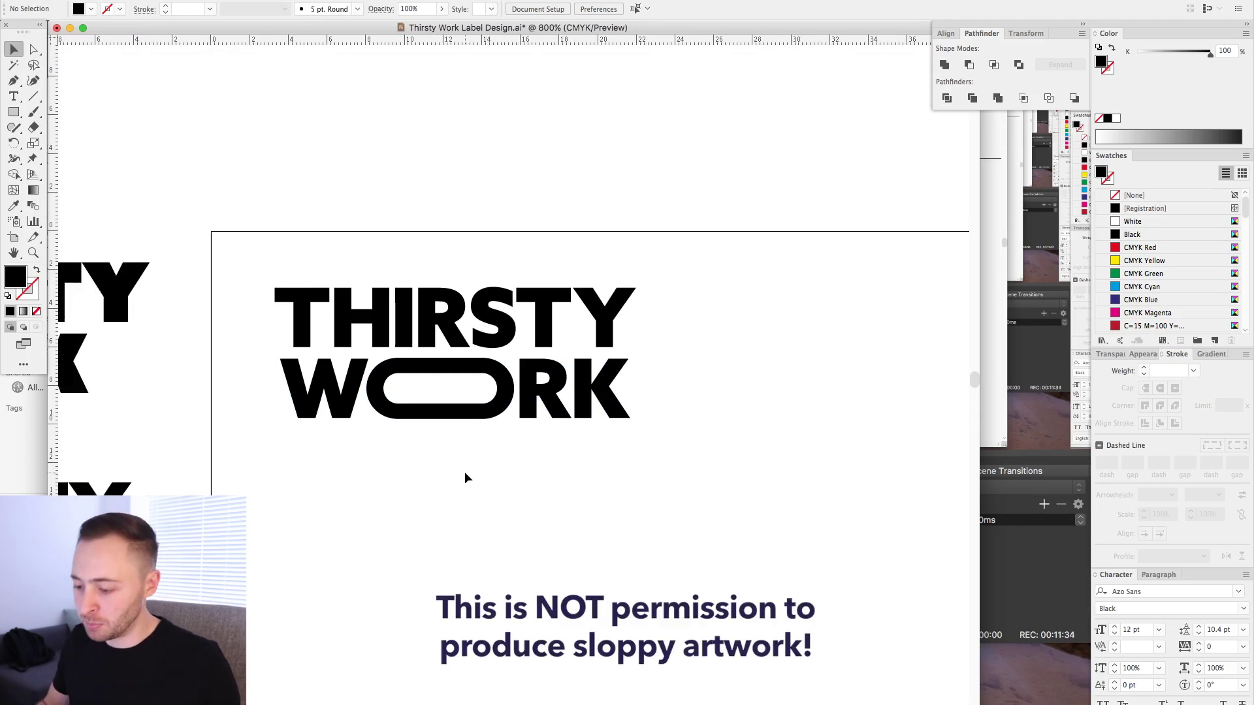
{"action": "key", "text": "super+minus"}
{"action": "scroll", "coordinate": [479, 432], "scroll_direction": "down", "scroll_amount": 2}
{"action": "scroll", "coordinate": [479, 432], "scroll_direction": "right", "scroll_amount": 2}
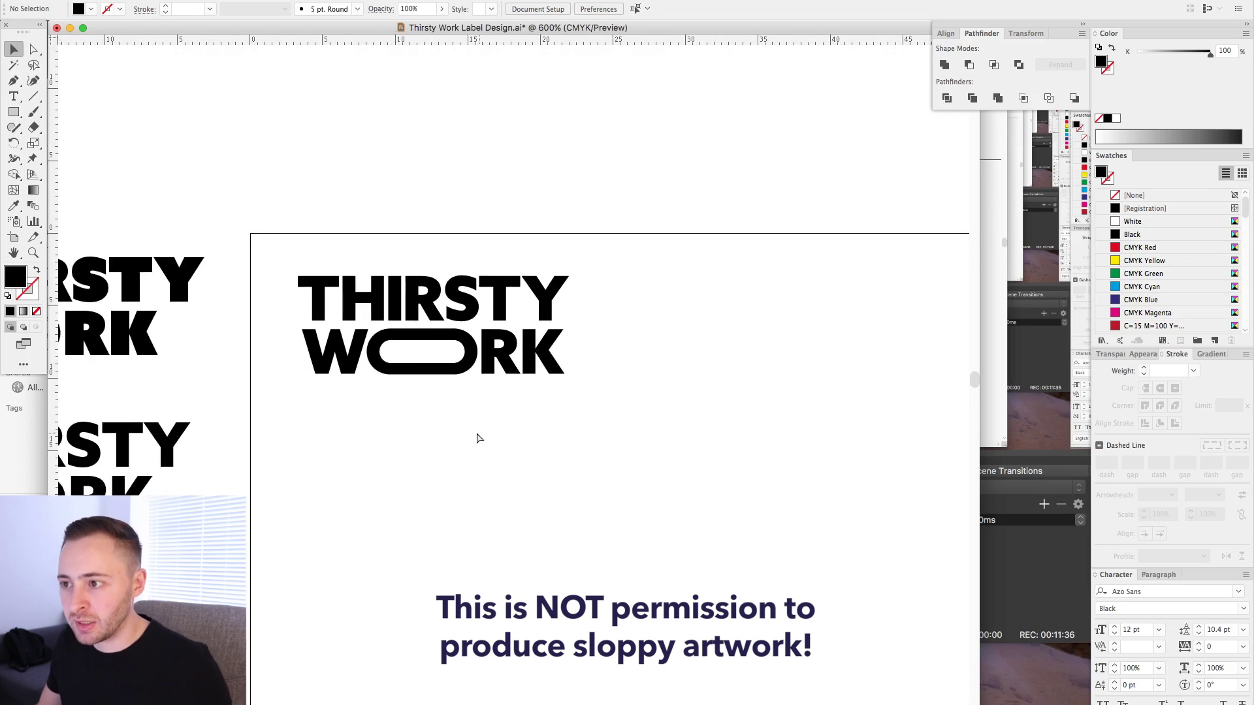
{"action": "left_click", "coordinate": [115, 1]}
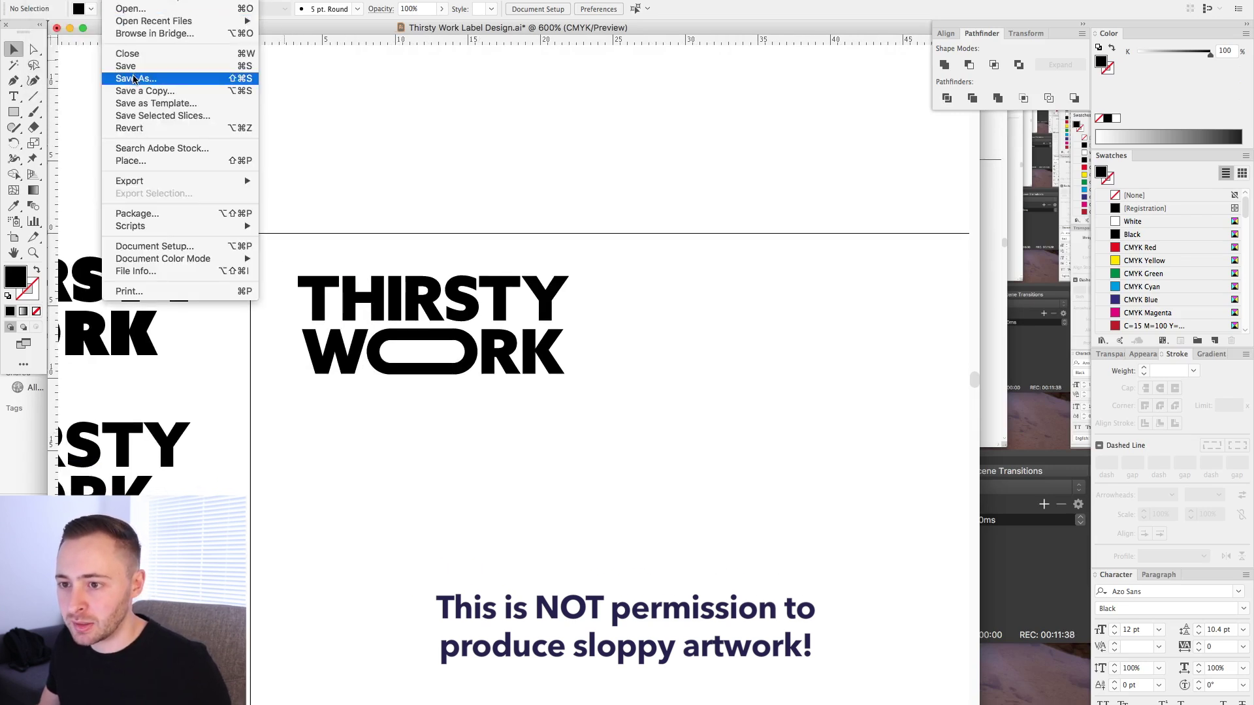
{"action": "left_click", "coordinate": [132, 66]}
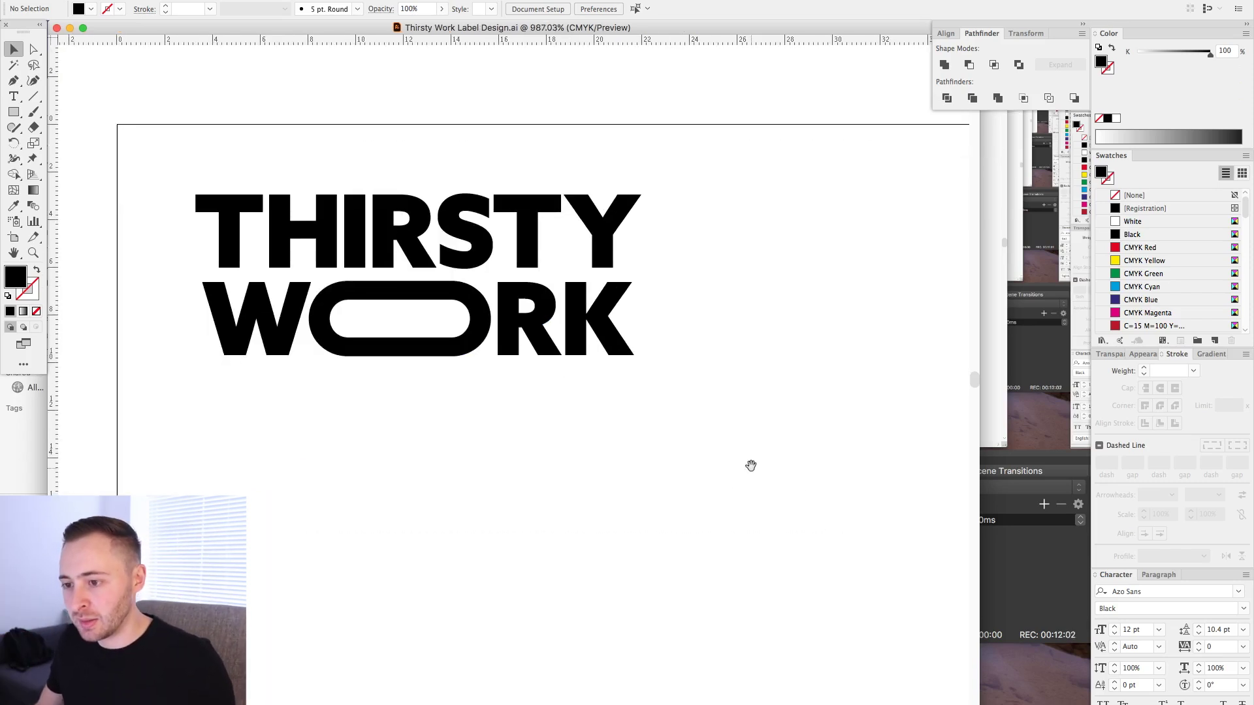
Duplicate the wordmark below the original and draw a small block across the upper band of the copied O
{"action": "left_click_drag", "start_coordinate": [594, 249], "coordinate": [594, 460]}
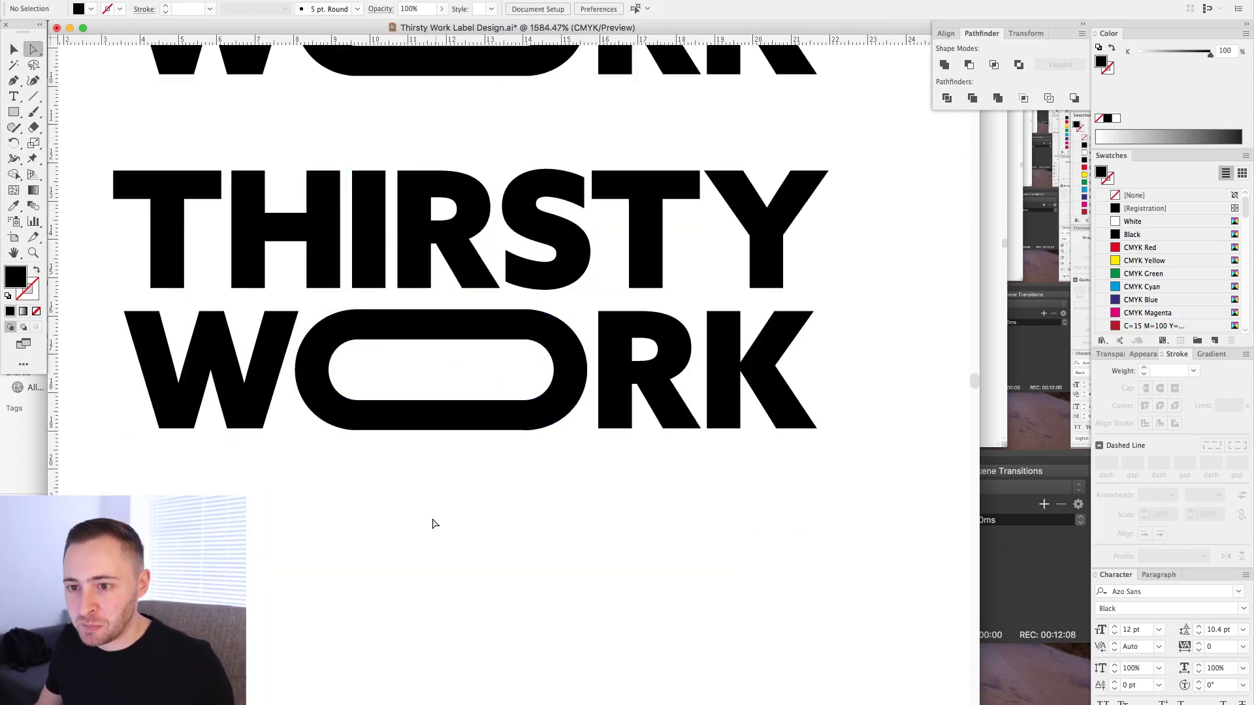
{"action": "key", "text": "m"}
{"action": "left_click_drag", "start_coordinate": [369, 309], "coordinate": [390, 338]}
{"action": "scroll", "coordinate": [390, 331], "scroll_direction": "up", "scroll_amount": 3}
{"action": "left_click_drag", "start_coordinate": [343, 199], "coordinate": [361, 392]}
{"action": "key", "text": "super+y"}
{"action": "left_click_drag", "start_coordinate": [350, 202], "coordinate": [319, 299]}
Rotate the small block a quarter turn and place one across each end of the copied O as band-thickness markers
{"action": "key", "text": "r"}
{"action": "left_click_drag", "start_coordinate": [306, 256], "coordinate": [353, 320]}
{"action": "key", "text": "super+z"}
{"action": "key", "text": "super+z"}
{"action": "left_click_drag", "start_coordinate": [349, 221], "coordinate": [328, 340]}
{"action": "mouse_move", "coordinate": [332, 296]}
{"action": "left_mouse_down"}
{"action": "mouse_move", "coordinate": [341, 360]}
{"action": "mouse_move", "coordinate": [202, 290]}
{"action": "mouse_move", "coordinate": [220, 311]}
{"action": "mouse_move", "coordinate": [749, 294]}
{"action": "left_mouse_up"}
Draw a rectangle about 6.76 by 2.37 mm along the middle of the O's bands and round its corners by about 0.44 mm
{"action": "key", "text": "m"}
{"action": "left_click_drag", "start_coordinate": [327, 214], "coordinate": [548, 408]}
{"action": "key", "text": "v"}
{"action": "left_click_drag", "start_coordinate": [438, 214], "coordinate": [438, 246]}
{"action": "key", "text": "super+z"}
{"action": "left_click_drag", "start_coordinate": [548, 312], "coordinate": [736, 312]}
{"action": "left_click_drag", "start_coordinate": [327, 311], "coordinate": [183, 311]}
{"action": "key", "text": "a"}
{"action": "left_click_drag", "start_coordinate": [198, 229], "coordinate": [218, 249]}
{"action": "key", "text": "BackSpace"}
{"action": "key", "text": "super+y"}
{"action": "key", "text": "super+z"}
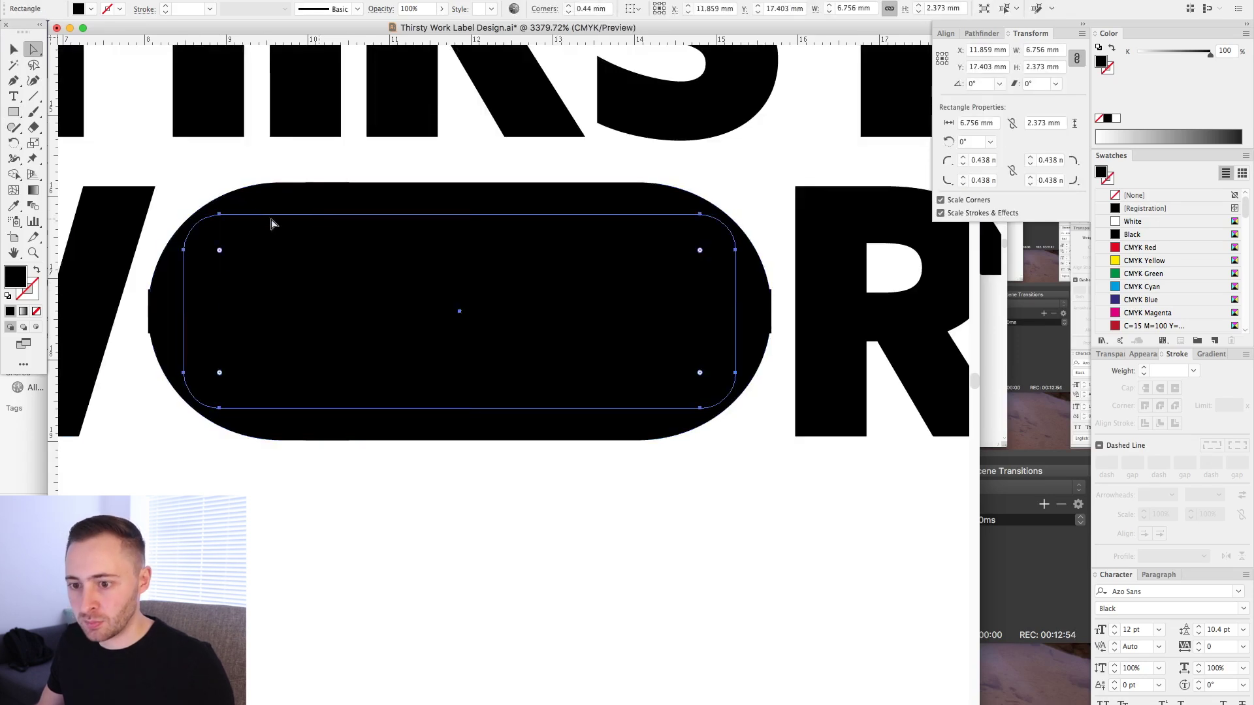
Give the rounded rectangle no fill and a CMYK Yellow stroke with a weight of 2.1 pt
{"action": "left_click", "coordinate": [36, 270]}
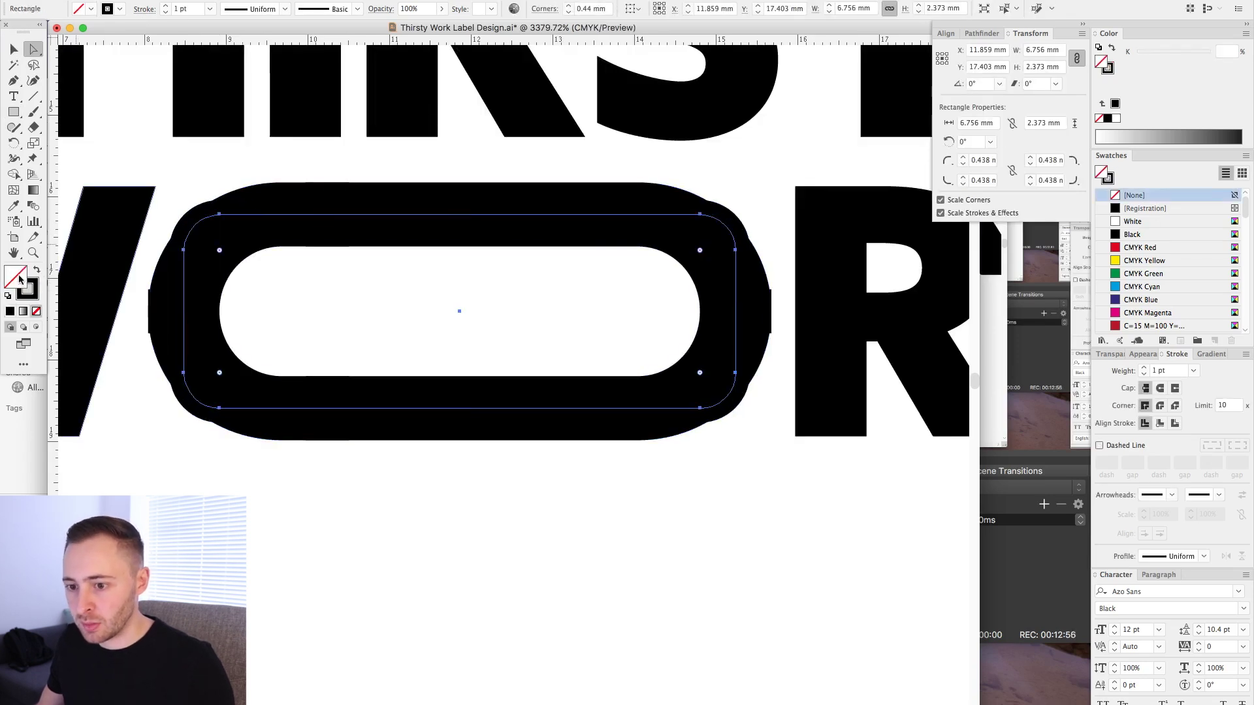
{"action": "left_click", "coordinate": [1169, 261]}
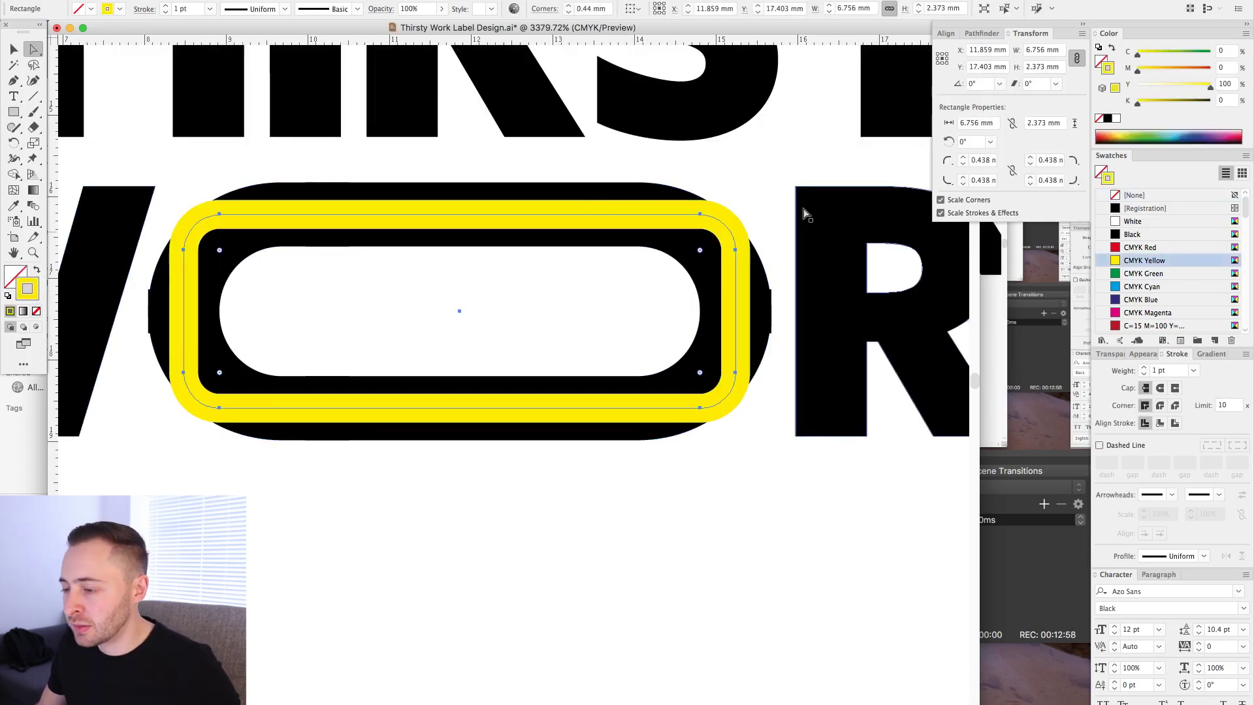
{"action": "left_click", "coordinate": [1145, 368]}
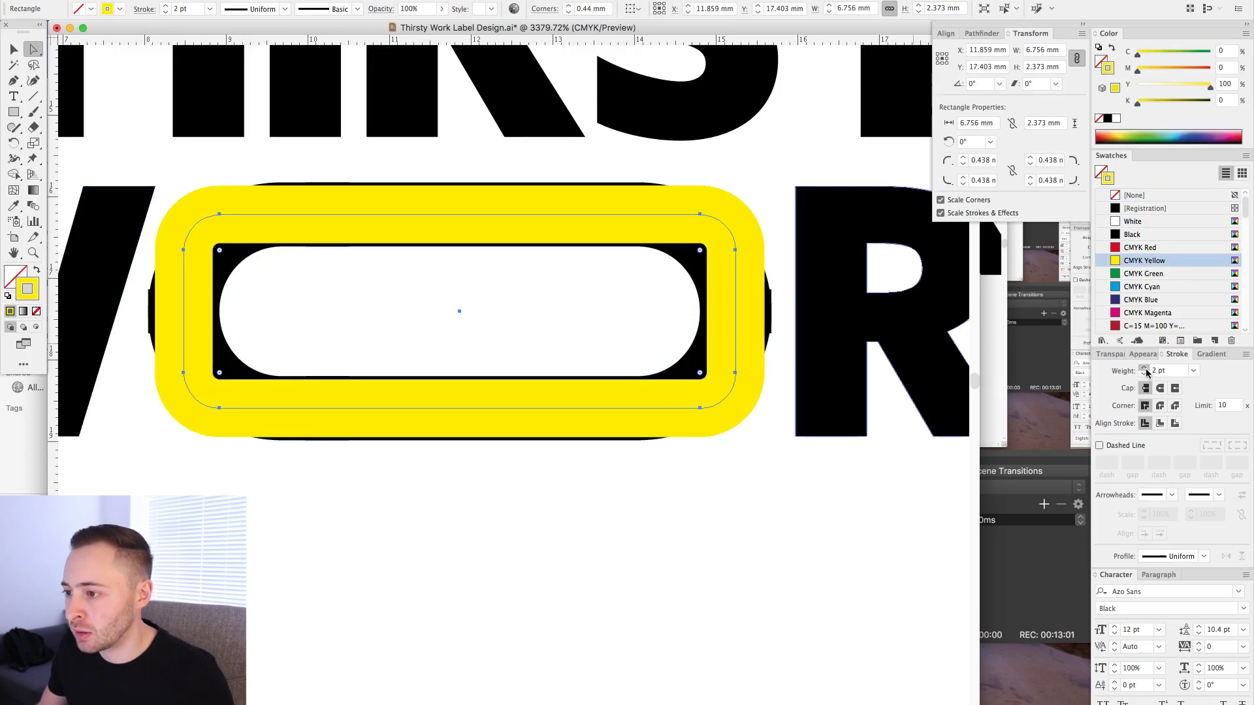
{"action": "left_click", "coordinate": [1145, 368]}
{"action": "double_click", "coordinate": [1165, 371]}
{"action": "type", "text": "2.1"}
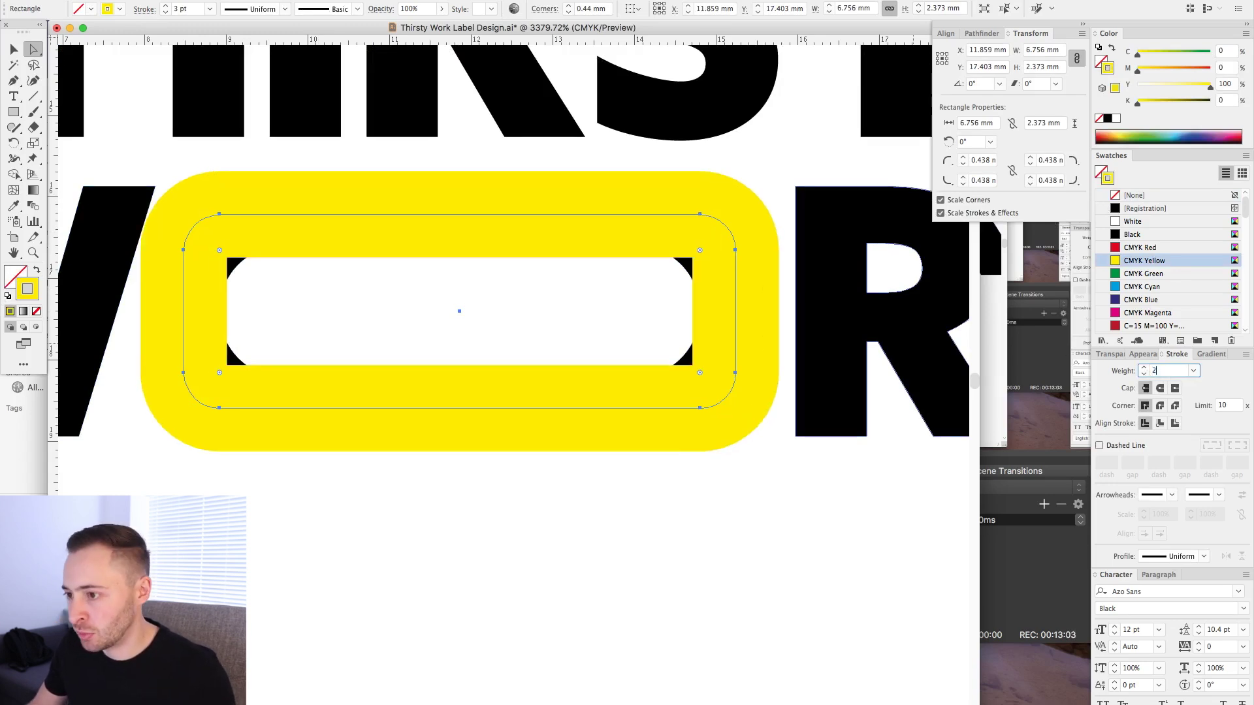
{"action": "key", "text": "Return"}
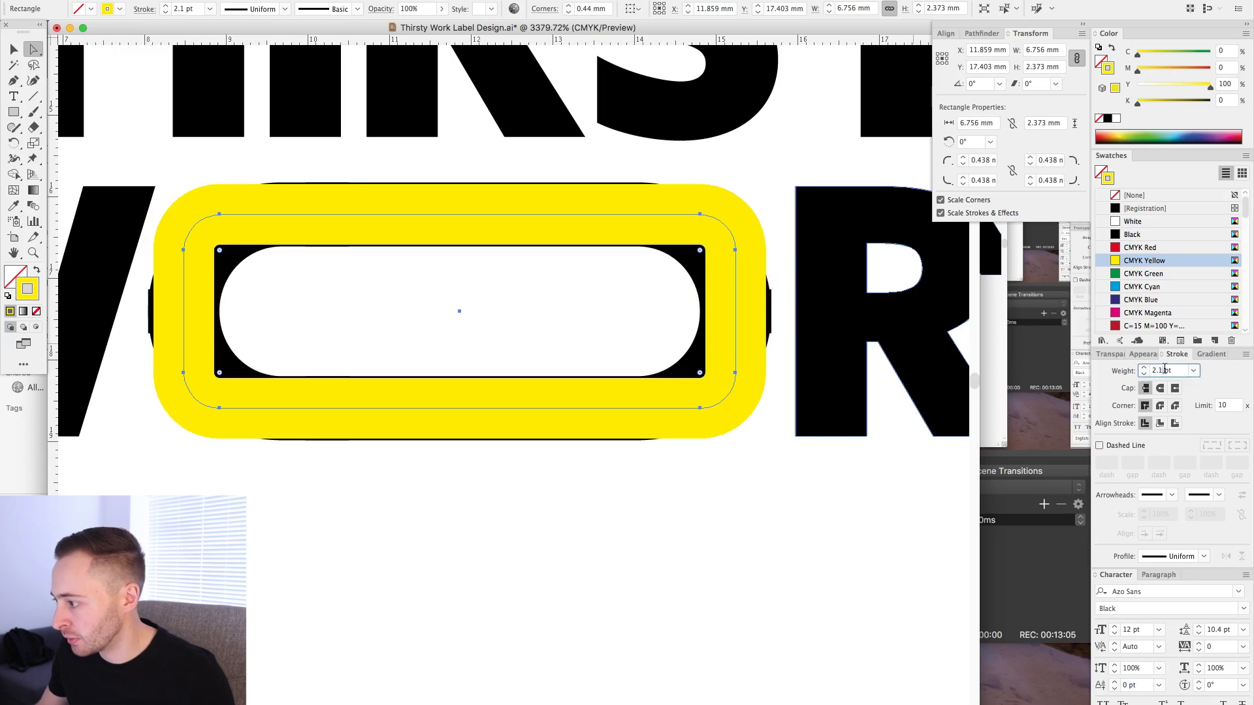
Try stroke weights of 2.15, 2.25 and 2.225 pt on the yellow rounded rectangle to match the O's thickness
{"action": "type", "text": "5"}
{"action": "key", "text": "Return"}
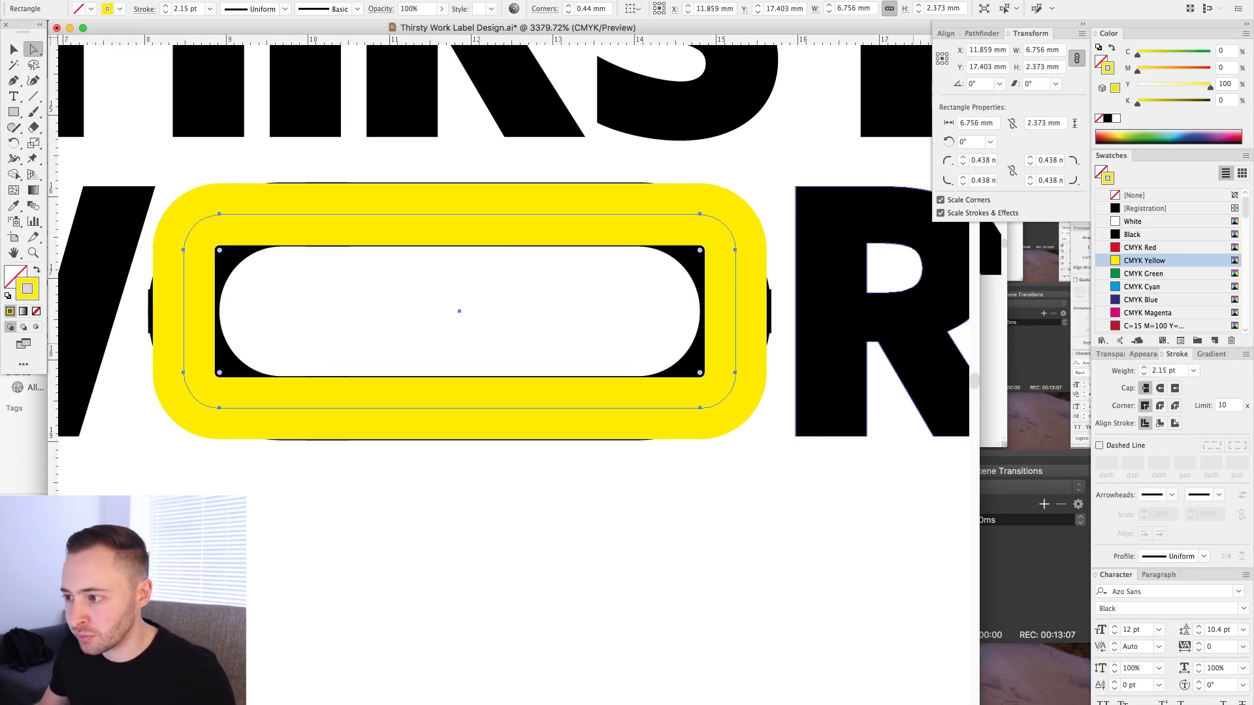
{"action": "double_click", "coordinate": [1160, 371]}
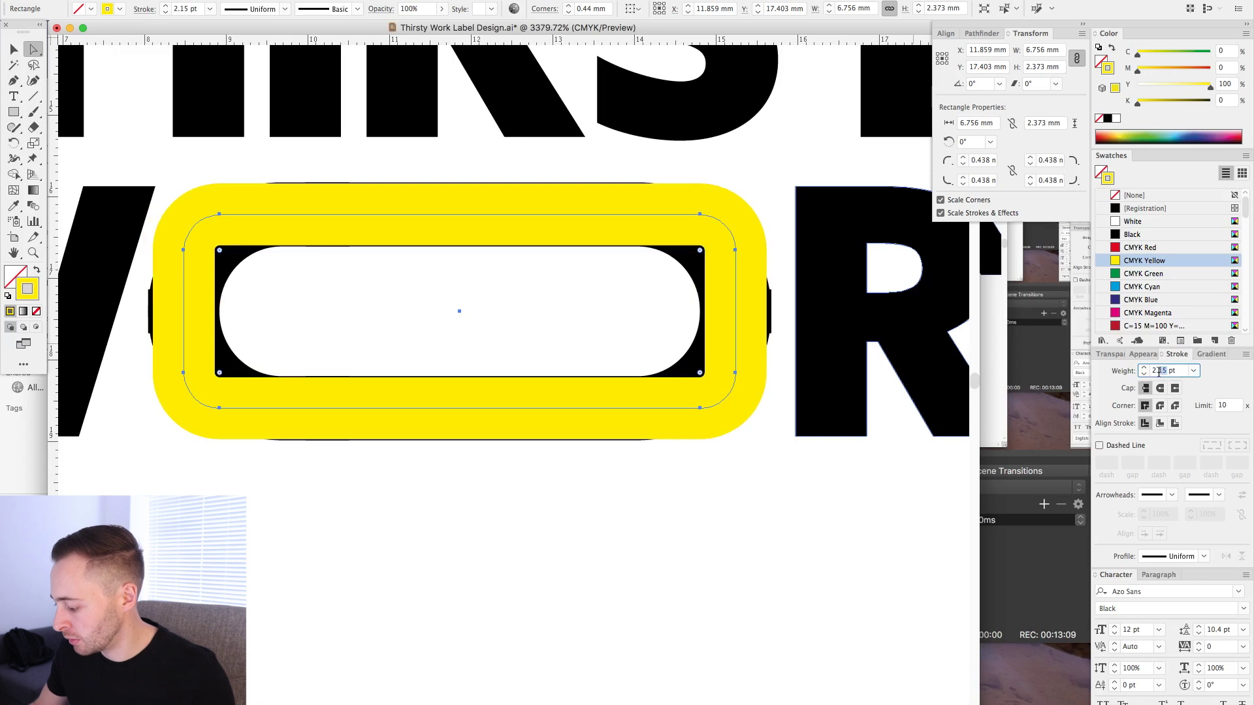
{"action": "type", "text": "2.25"}
{"action": "key", "text": "Return"}
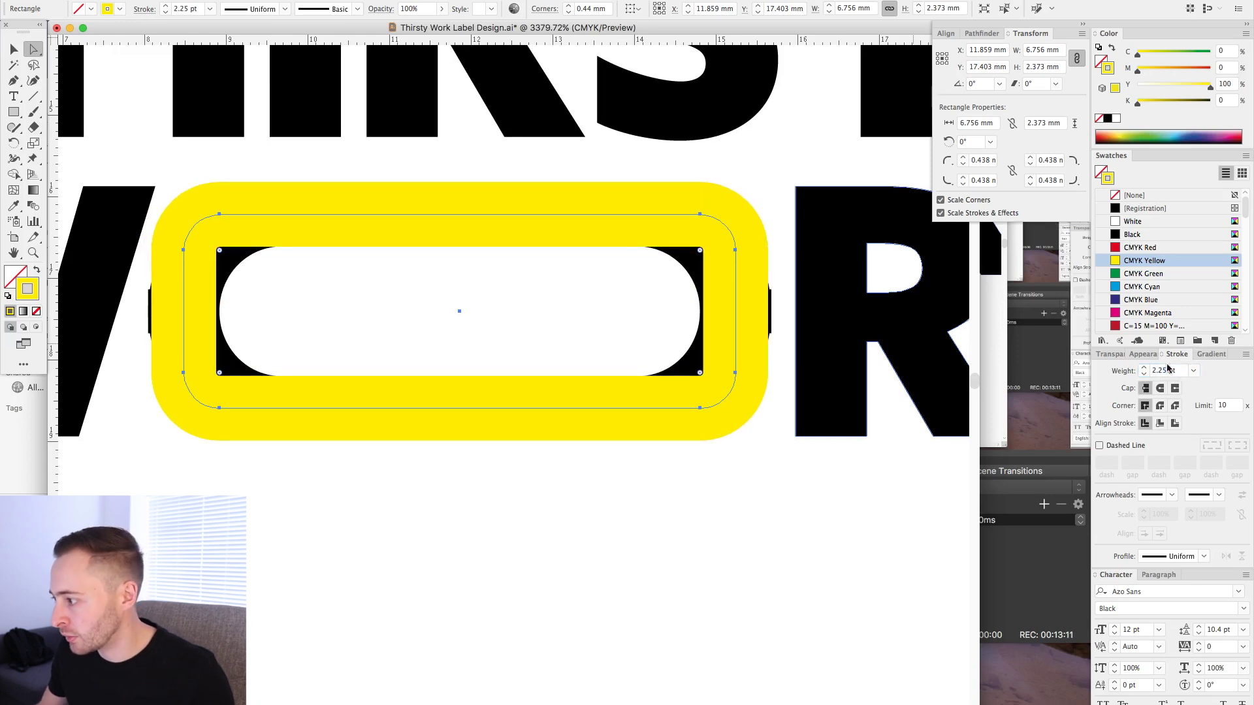
{"action": "left_click_drag", "start_coordinate": [1163, 373], "coordinate": [1195, 377]}
{"action": "type", "text": "25"}
{"action": "key", "text": "Return"}
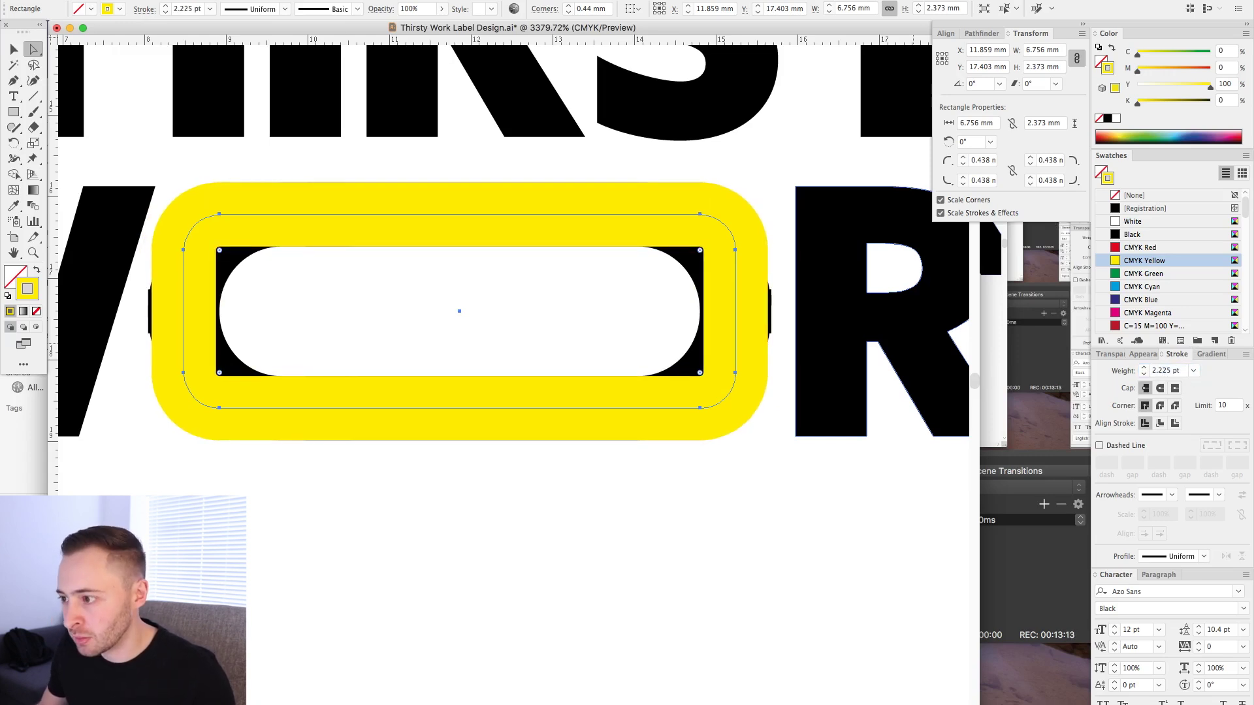
Check the yellow stroke's upper edge against the black O up close and set the stroke weight to 2.22 pt
{"action": "left_click_drag", "start_coordinate": [502, 168], "coordinate": [557, 216]}
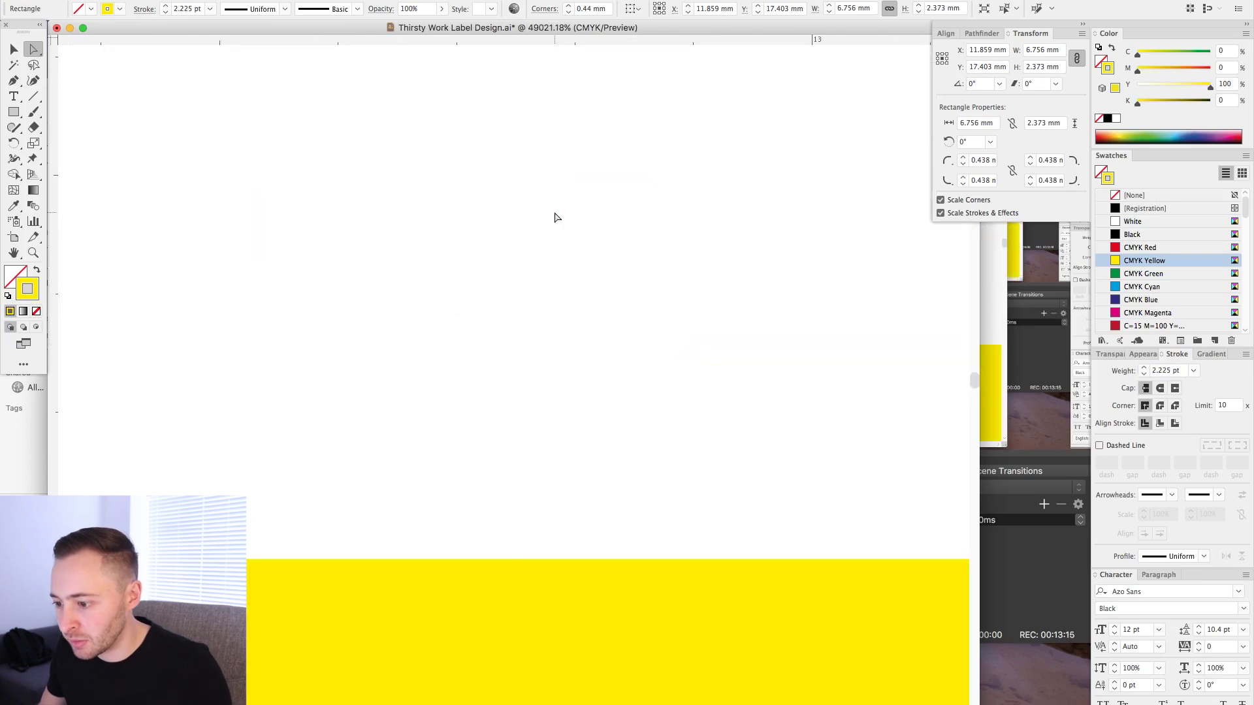
{"action": "left_click_drag", "start_coordinate": [596, 514], "coordinate": [689, 267]}
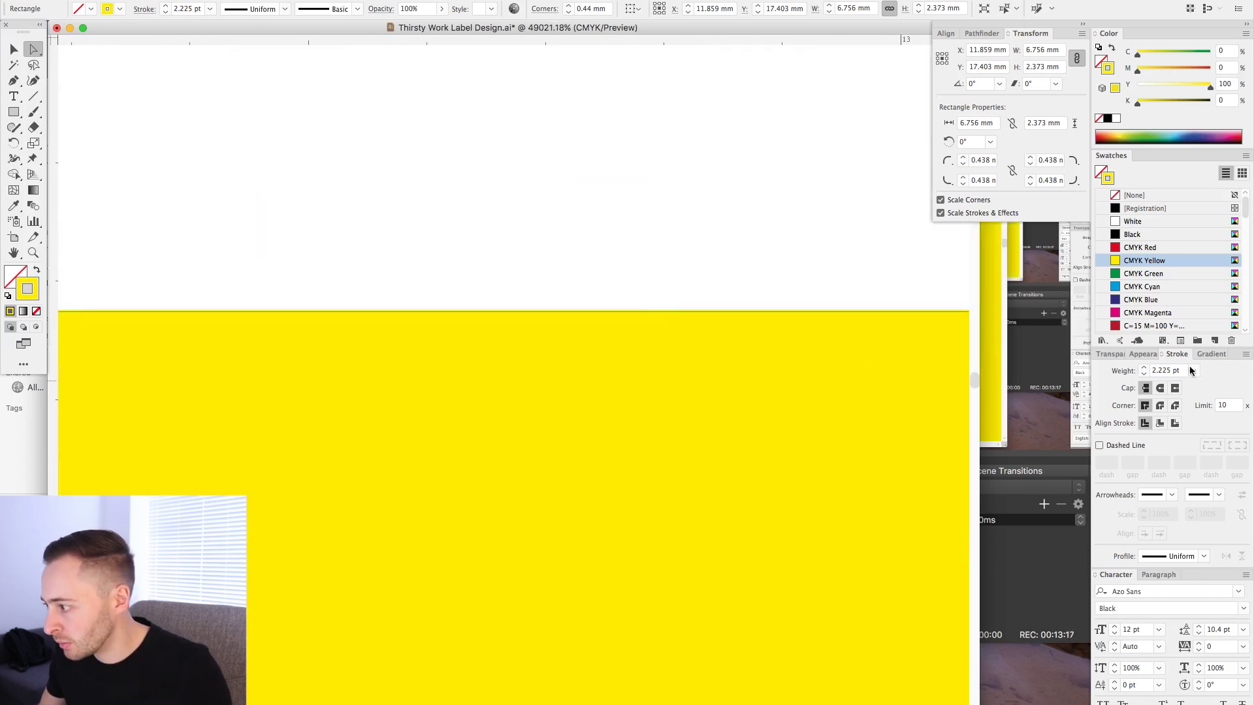
{"action": "left_click_drag", "start_coordinate": [1167, 370], "coordinate": [1225, 349]}
{"action": "key", "text": "BackSpace"}
{"action": "key", "text": "Return"}
Try a stroke weight of 2.21 pt on the rounded rectangle and return it to 2.22 pt
{"action": "left_click_drag", "start_coordinate": [1164, 370], "coordinate": [1232, 376]}
{"action": "key", "text": "Left"}
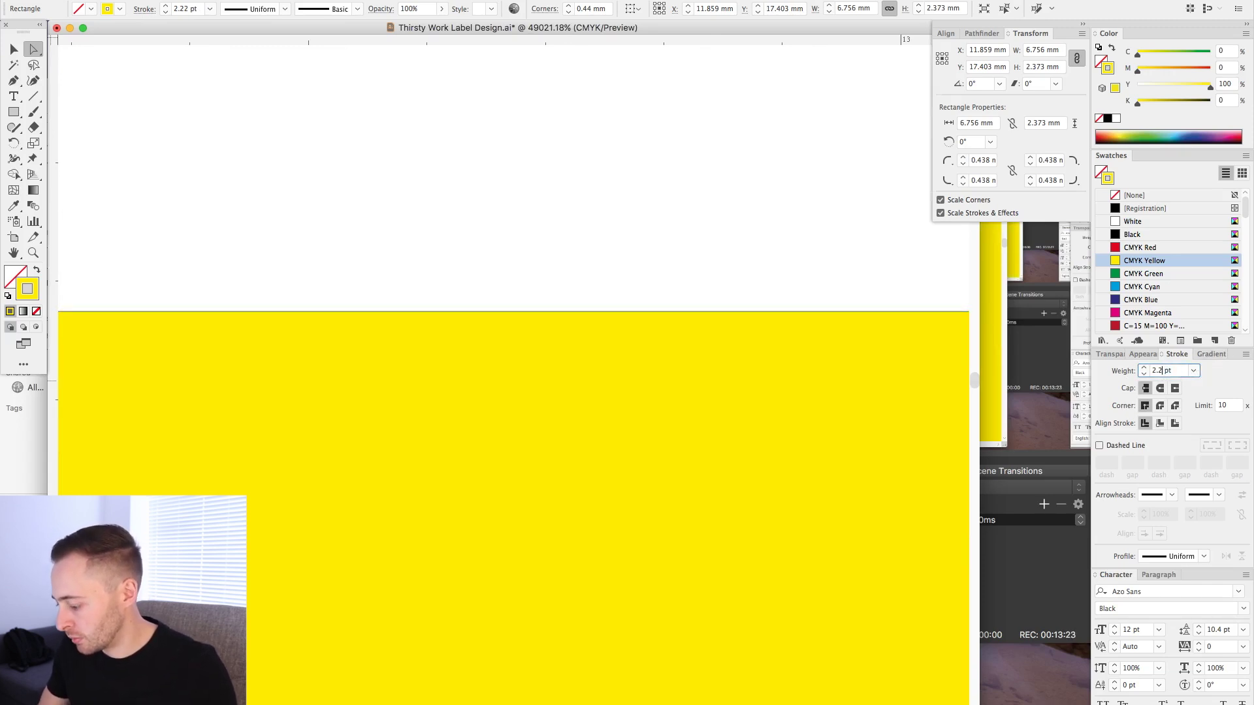
{"action": "type", "text": "1"}
{"action": "key", "text": "Return"}
{"action": "left_click", "coordinate": [1164, 372]}
{"action": "type", "text": "2"}
{"action": "key", "text": "Return"}
{"action": "key", "text": "v"}
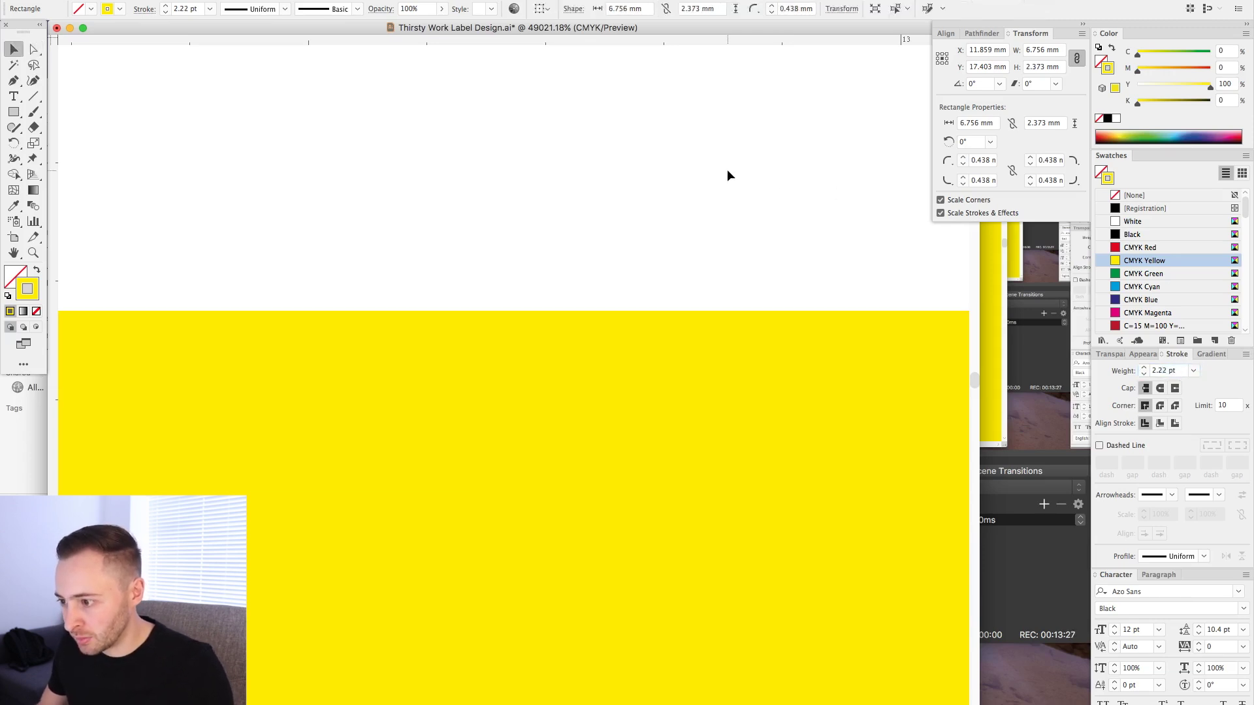
Remove the yellow rounded rectangle from over the copied O
{"action": "left_click", "coordinate": [728, 174]}
{"action": "key", "text": "super+minus"}
{"action": "key", "text": "super+minus"}
{"action": "key", "text": "super+minus"}
{"action": "scroll", "coordinate": [647, 250], "scroll_direction": "down", "scroll_amount": 8}
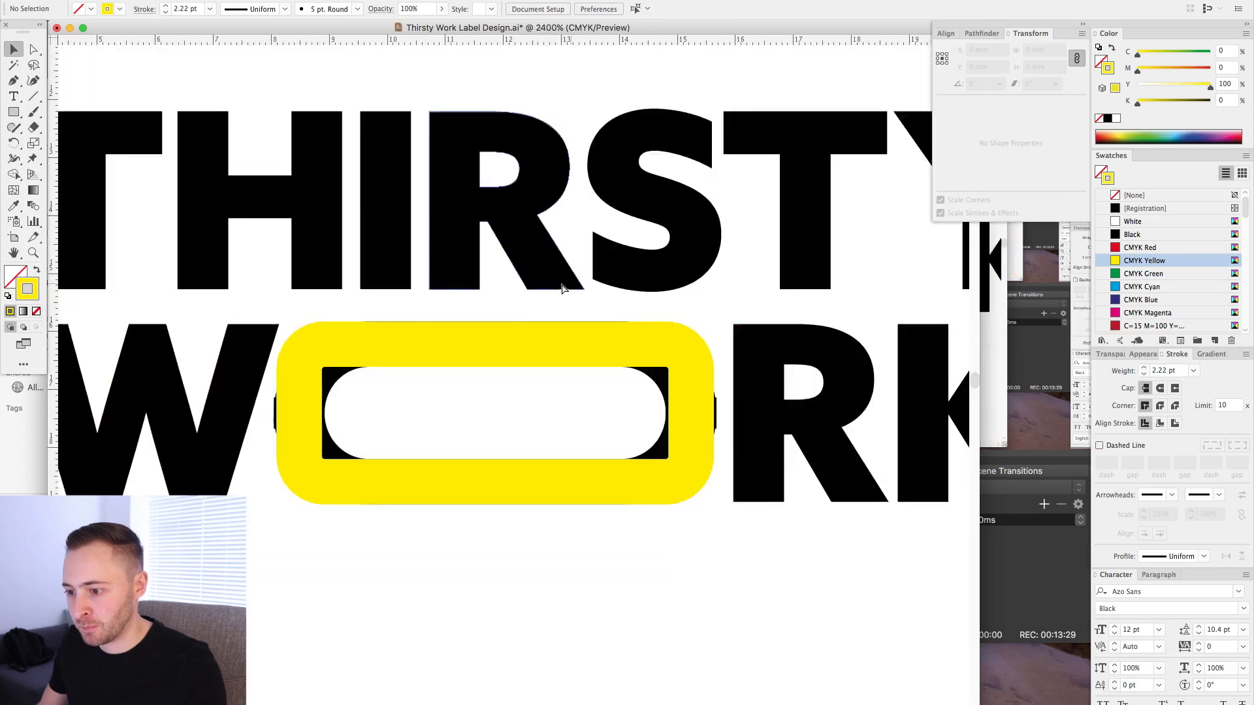
{"action": "left_click", "coordinate": [516, 370]}
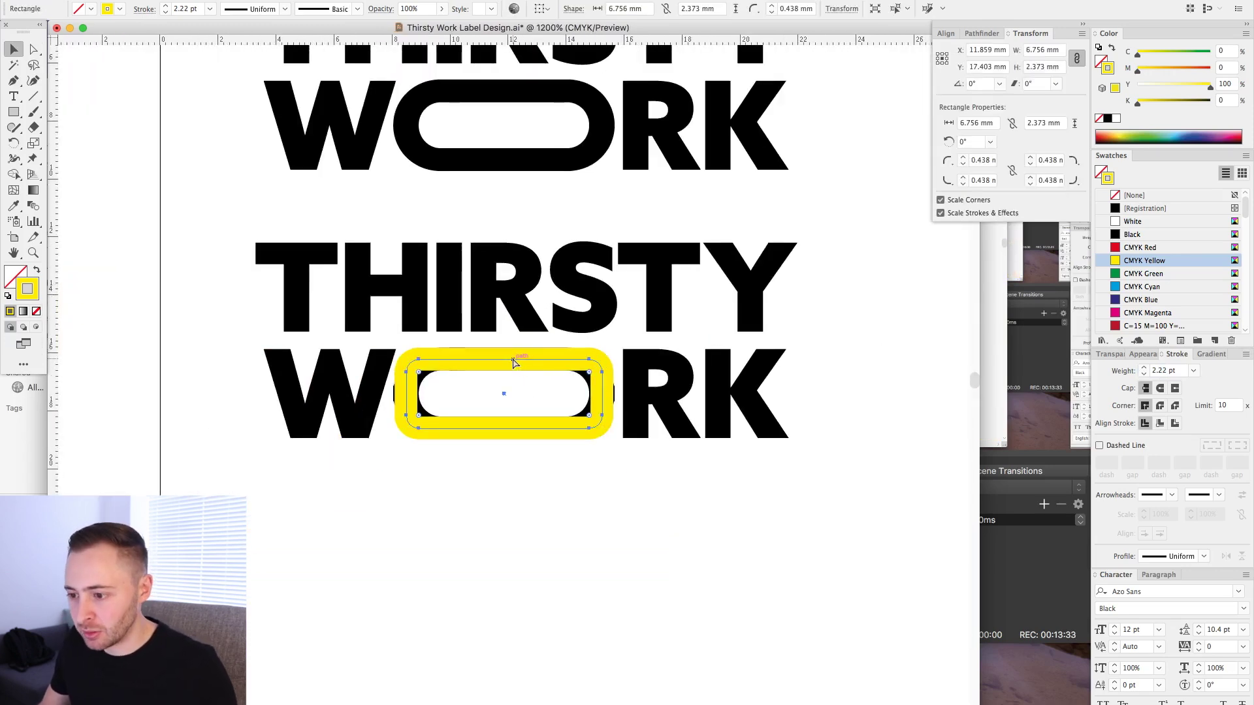
{"action": "key", "text": "Delete"}
Delete the original O shape and its leftover path fragments from the copied wordmark in outline view
{"action": "key", "text": "a"}
{"action": "left_click_drag", "start_coordinate": [401, 460], "coordinate": [614, 423]}
{"action": "key", "text": "Delete"}
{"action": "key", "text": "ctrl+y"}
{"action": "key", "text": "Delete"}
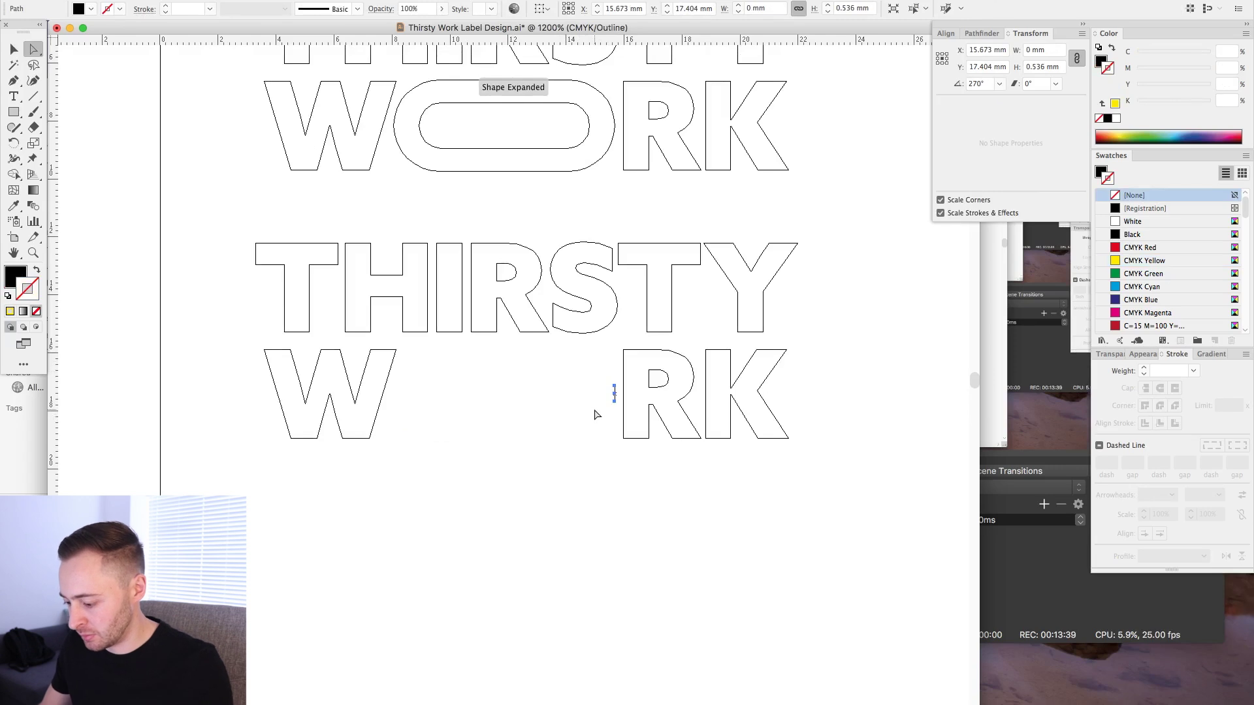
{"action": "key", "text": "Delete"}
Widen the document window and restore the rounded rectangle with a black stroke as the copied wordmark's O in preview
{"action": "left_click_drag", "start_coordinate": [978, 704], "coordinate": [1086, 704]}
{"action": "key", "text": "v"}
{"action": "key", "text": "super+z"}
{"action": "key", "text": "super+z"}
{"action": "key", "text": "super+y"}
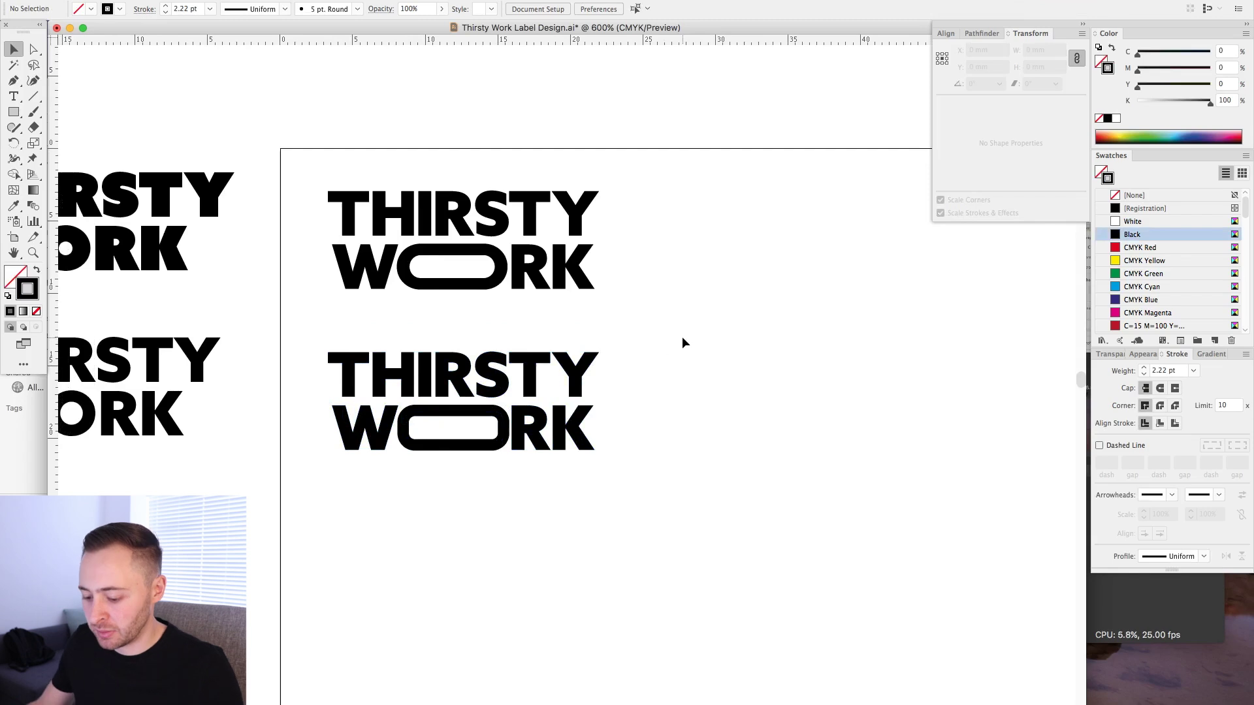
Move the copied wordmark with the stroked O off the artboard, below the earlier wordmark variations
{"action": "left_click_drag", "start_coordinate": [683, 338], "coordinate": [831, 294]}
{"action": "left_click_drag", "start_coordinate": [479, 253], "coordinate": [917, 449]}
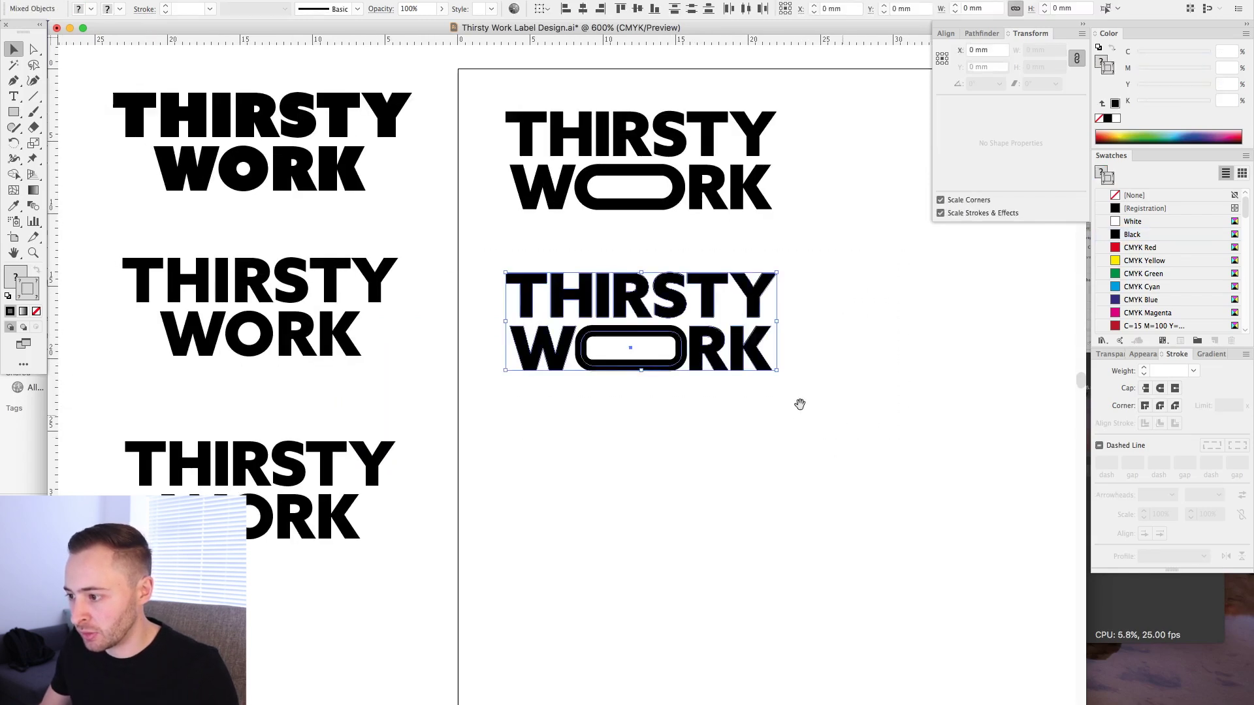
{"action": "left_click_drag", "start_coordinate": [800, 404], "coordinate": [904, 376]}
{"action": "left_click_drag", "start_coordinate": [788, 287], "coordinate": [367, 608]}
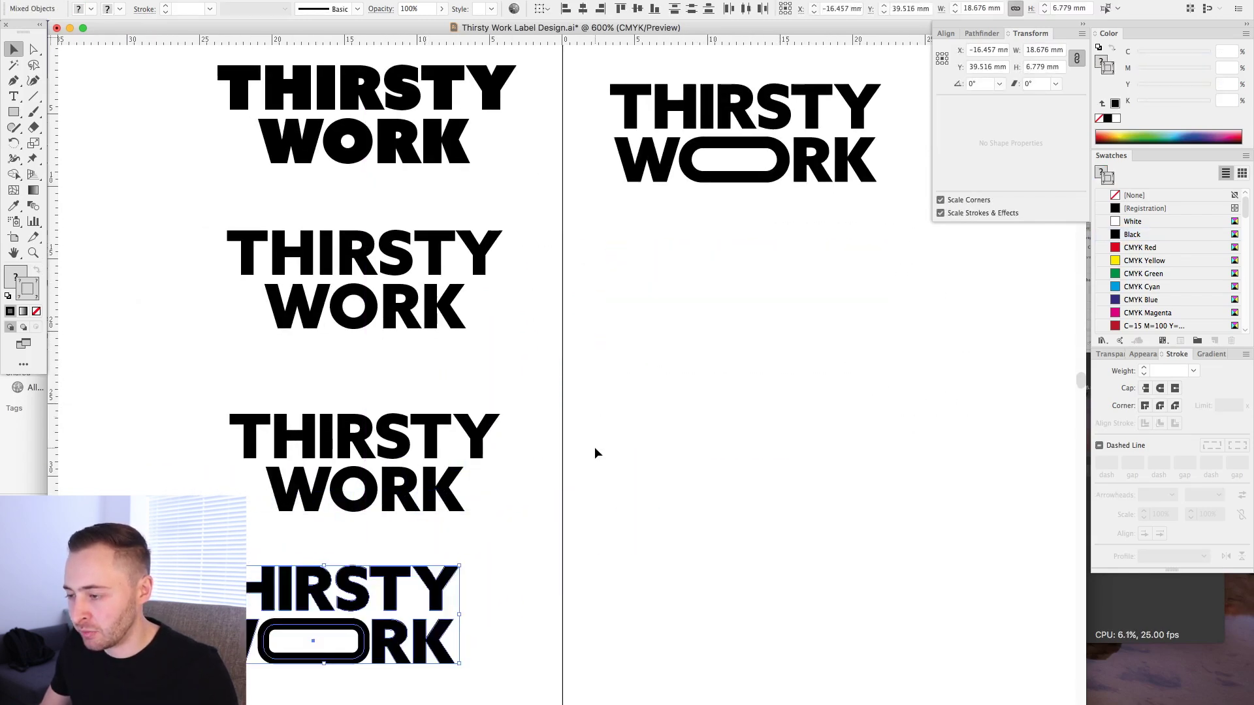
{"action": "left_click", "coordinate": [595, 449]}
Select all the wordmark variations and shift them together sideways so they sit inside the artboard
{"action": "left_click_drag", "start_coordinate": [698, 330], "coordinate": [409, 544]}
{"action": "left_click_drag", "start_coordinate": [314, 244], "coordinate": [875, 586]}
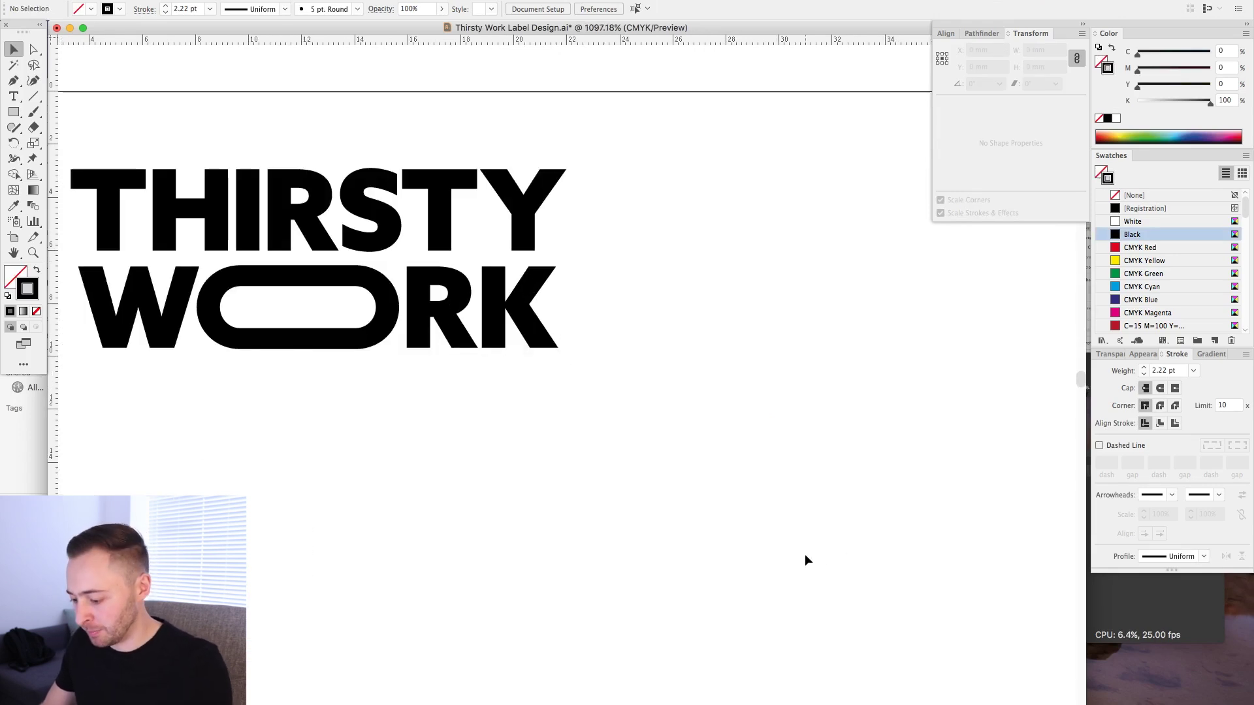
{"action": "key", "text": "super+minus"}
{"action": "key", "text": "super+minus"}
{"action": "key", "text": "super+minus"}
{"action": "key", "text": "super+minus"}
{"action": "key", "text": "super+minus"}
{"action": "left_click_drag", "start_coordinate": [542, 222], "coordinate": [695, 496]}
{"action": "key", "text": "super+minus"}
{"action": "key", "text": "super+minus"}
{"action": "key", "text": "super+minus"}
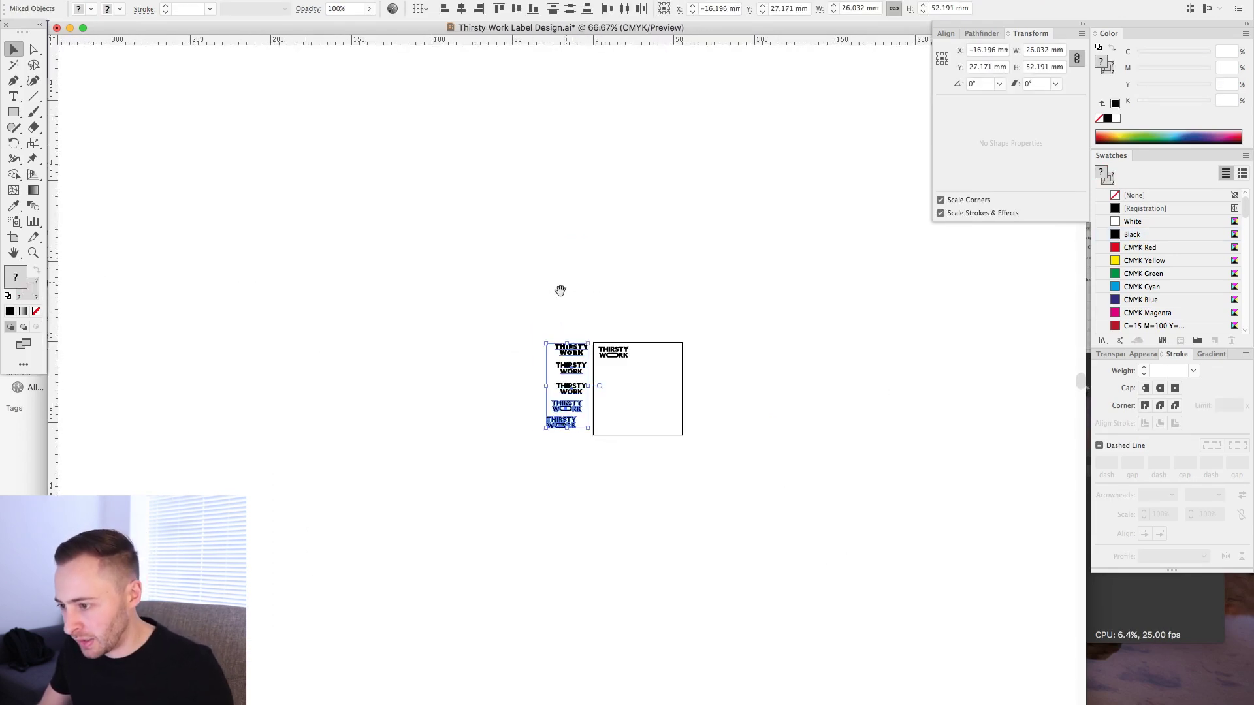
{"action": "left_click", "coordinate": [616, 355], "text": "shift"}
{"action": "left_click_drag", "start_coordinate": [617, 355], "coordinate": [667, 357]}
{"action": "left_click", "coordinate": [743, 320]}
Duplicate the artboard with all its wordmarks to the empty canvas far up and left of the original
{"action": "key", "text": "super+minus"}
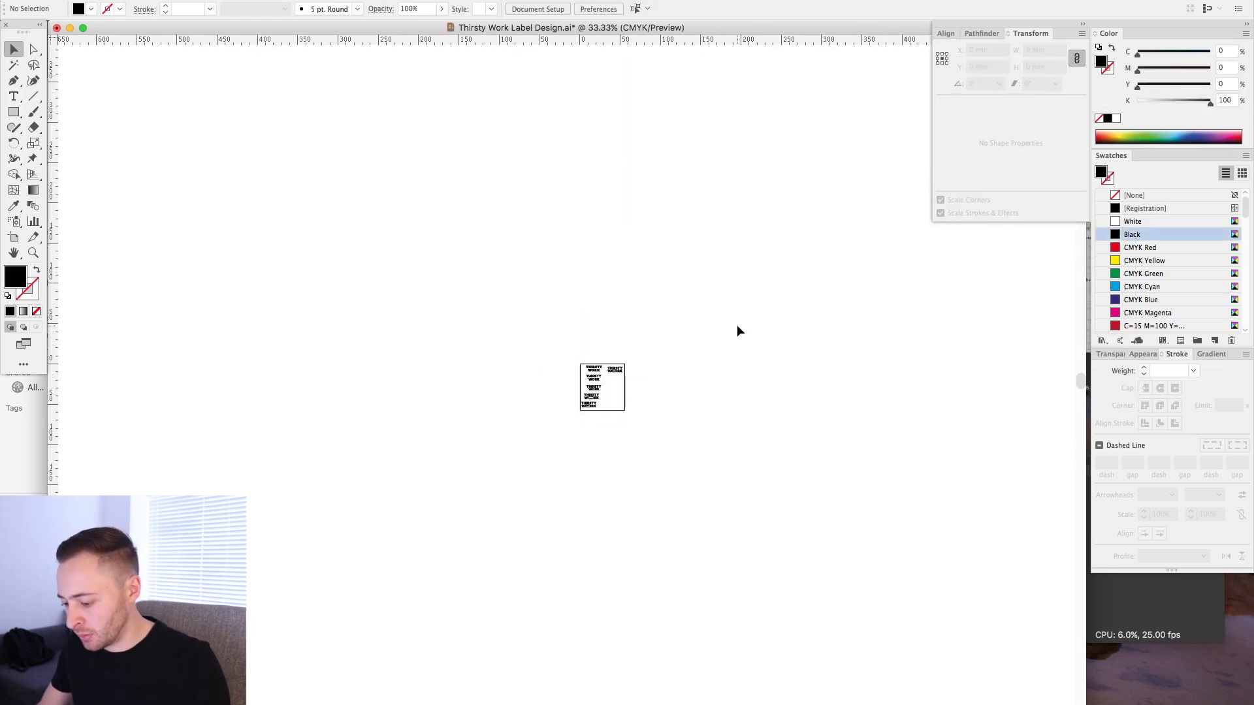
{"action": "key", "text": "super+minus"}
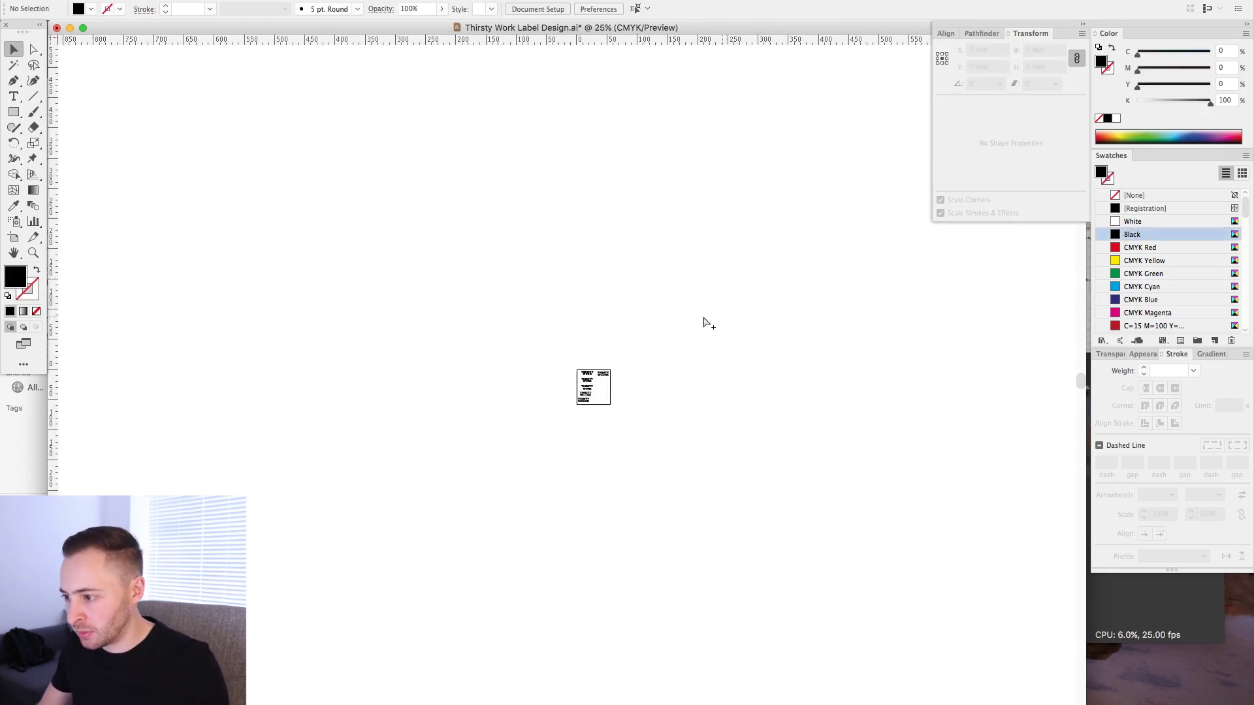
{"action": "key", "text": "super+alt+p"}
{"action": "left_click", "coordinate": [729, 262]}
{"action": "left_click_drag", "start_coordinate": [598, 395], "coordinate": [321, 199]}
{"action": "key", "text": "Escape"}
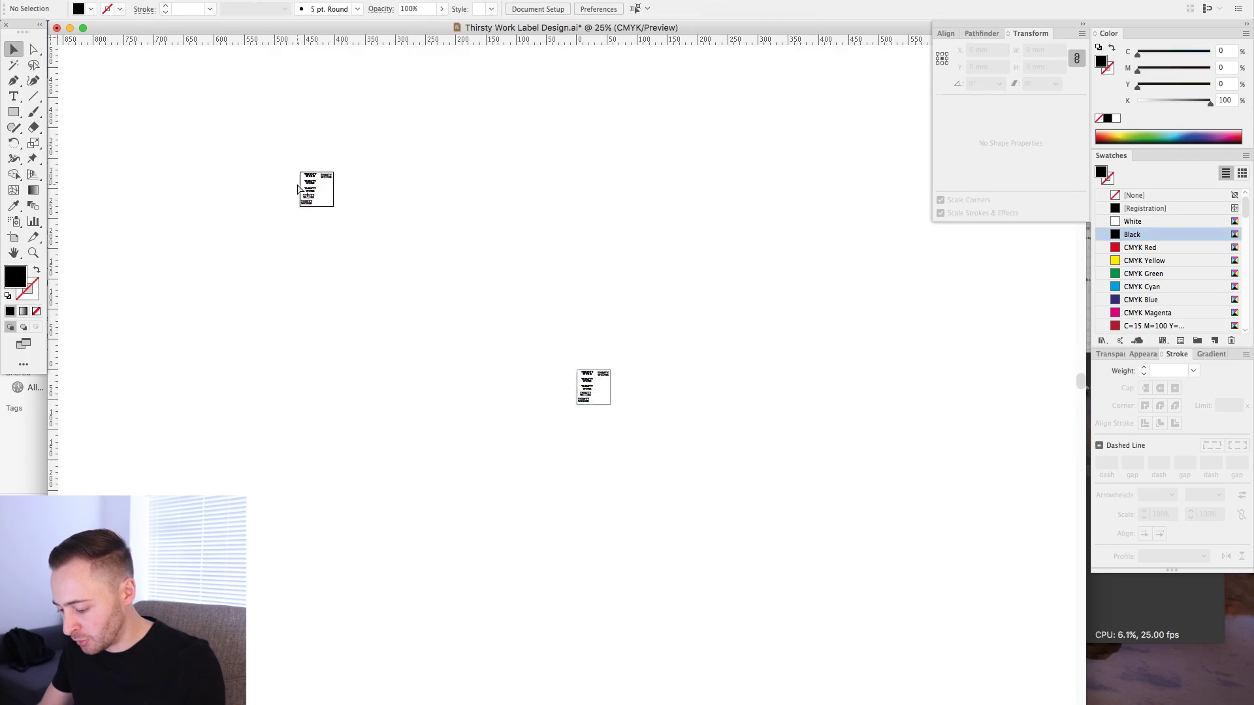
{"action": "key", "text": "super+alt+p"}
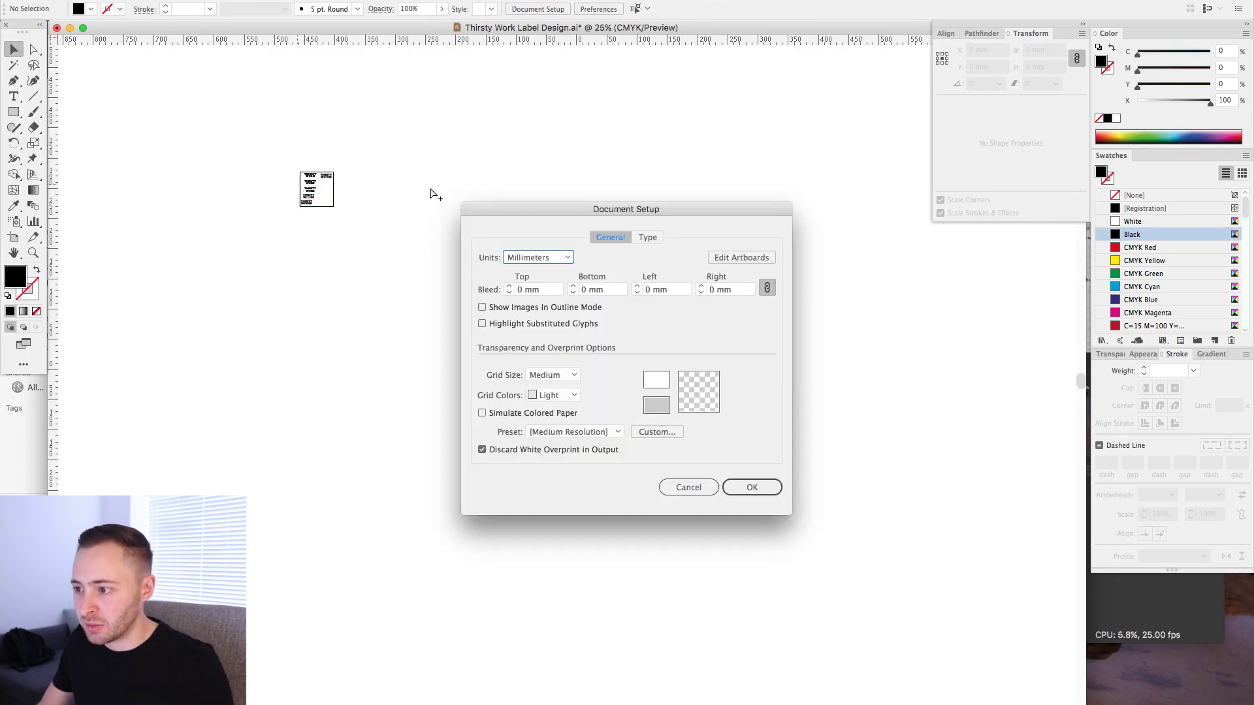
{"action": "left_click", "coordinate": [732, 262]}
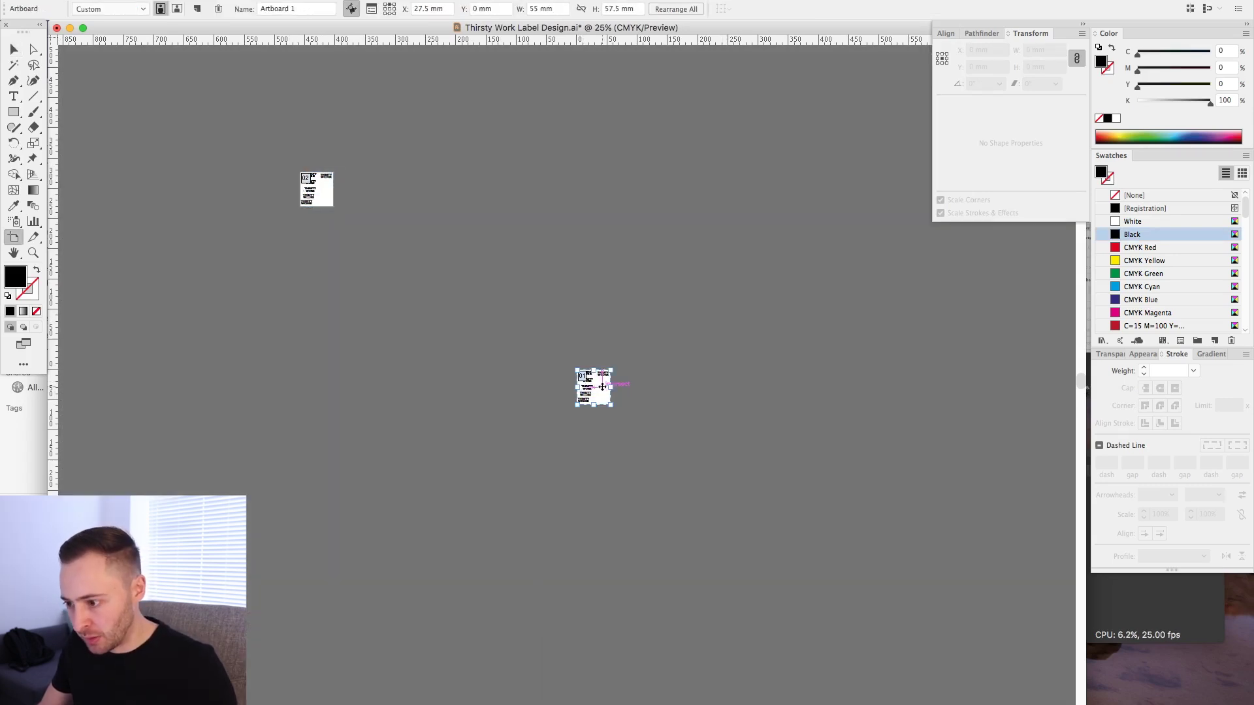
{"action": "left_click_drag", "start_coordinate": [602, 387], "coordinate": [513, 243]}
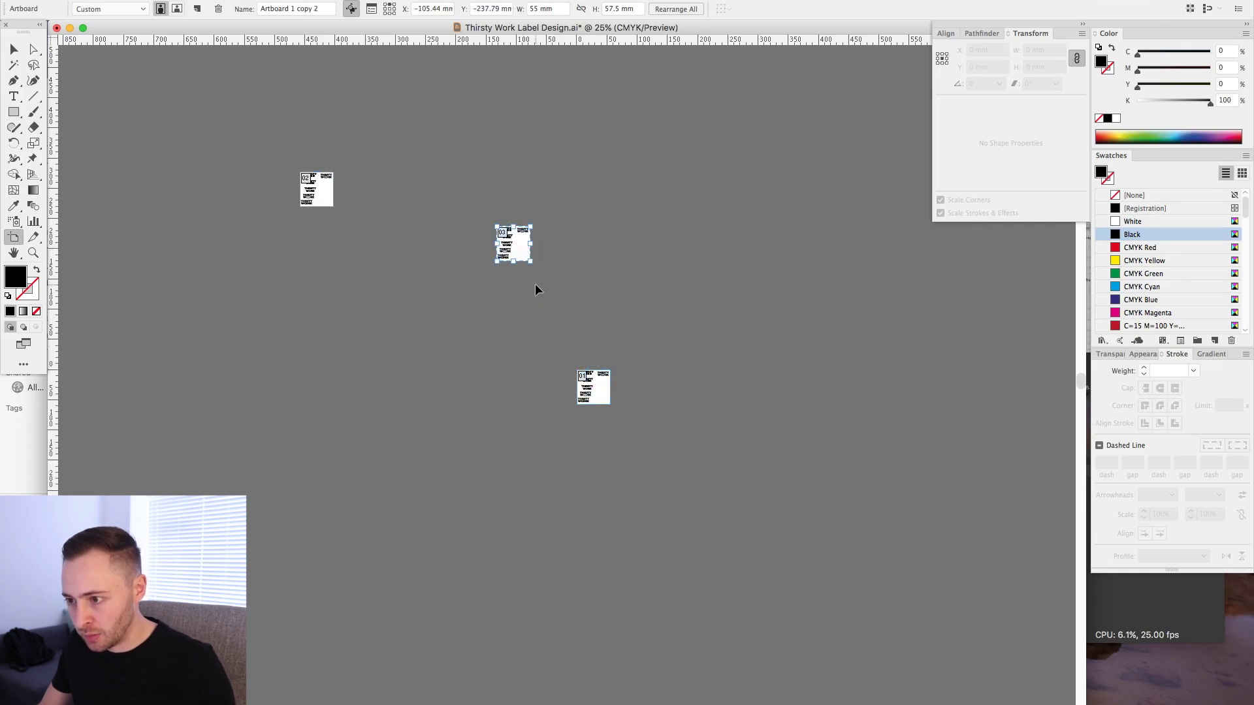
{"action": "key", "text": "Delete"}
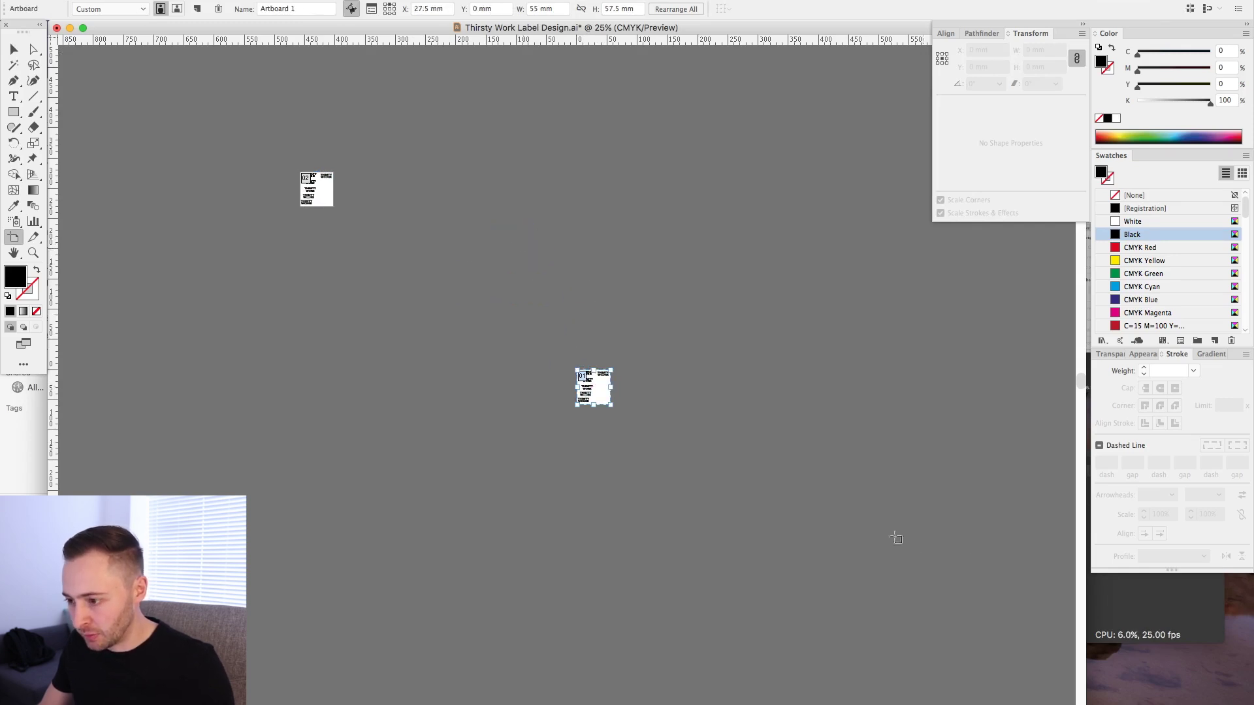
{"action": "key", "text": "Escape"}
Delete every wordmark variation from the original artboard except the stretched-O version in its upper-right corner
{"action": "left_click_drag", "start_coordinate": [575, 348], "coordinate": [652, 455]}
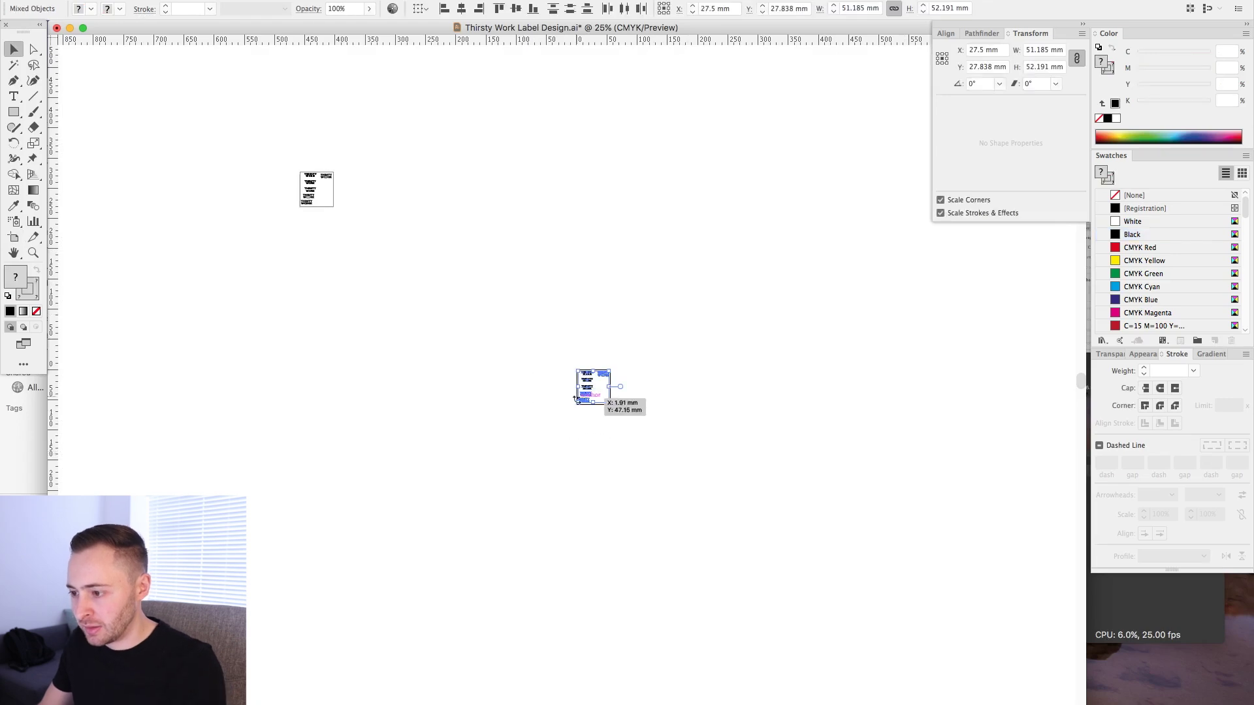
{"action": "left_click_drag", "start_coordinate": [555, 356], "coordinate": [625, 409]}
{"action": "left_click_drag", "start_coordinate": [337, 157], "coordinate": [486, 472]}
{"action": "key", "text": "Delete"}
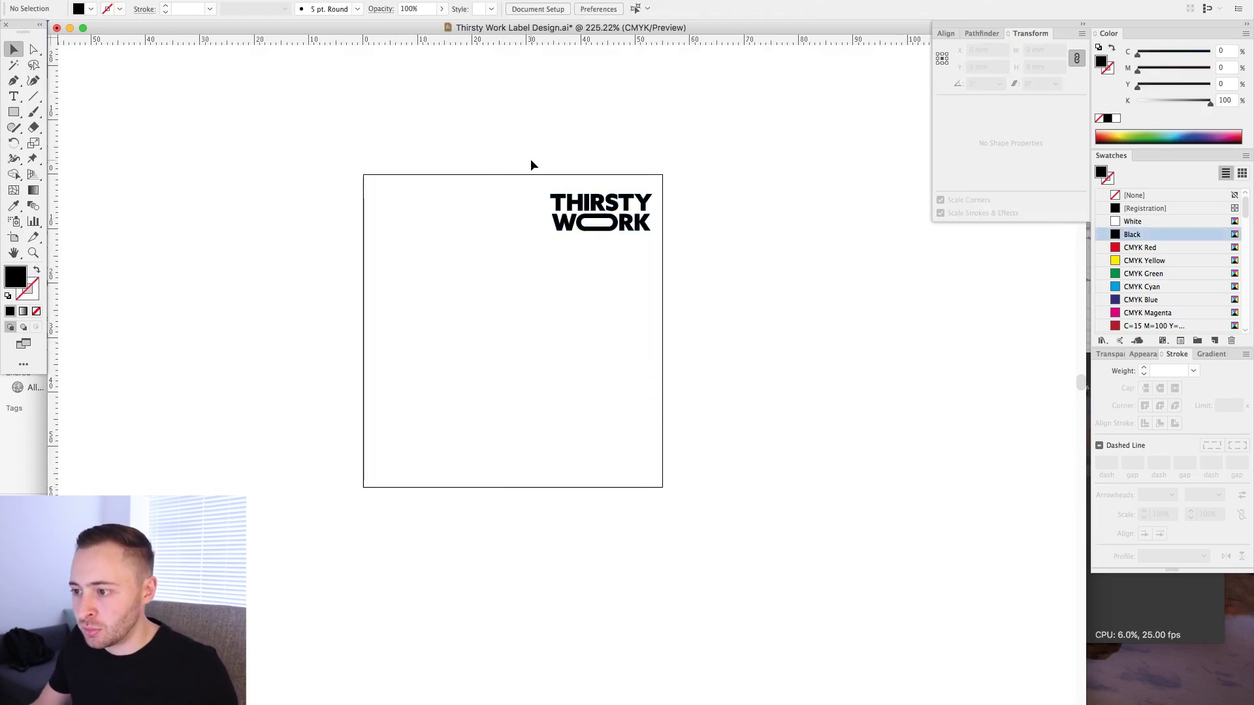
Group the remaining THIRSTY WORK wordmark and move it outside the artboard, above its upper-left corner
{"action": "left_click_drag", "start_coordinate": [471, 172], "coordinate": [483, 200]}
{"action": "left_click_drag", "start_coordinate": [274, 145], "coordinate": [846, 643]}
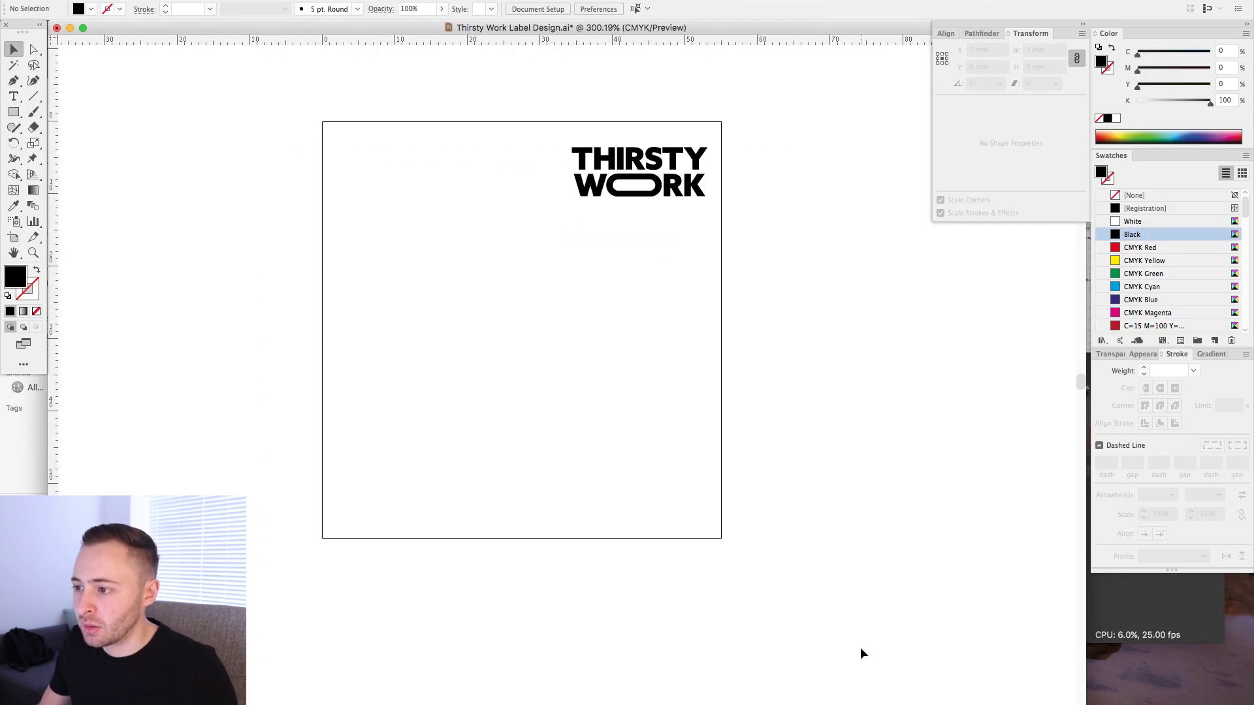
{"action": "scroll", "coordinate": [860, 653], "scroll_direction": "up", "scroll_amount": 2}
{"action": "scroll", "coordinate": [860, 653], "scroll_direction": "left", "scroll_amount": 2}
{"action": "left_click_drag", "start_coordinate": [582, 160], "coordinate": [877, 278]}
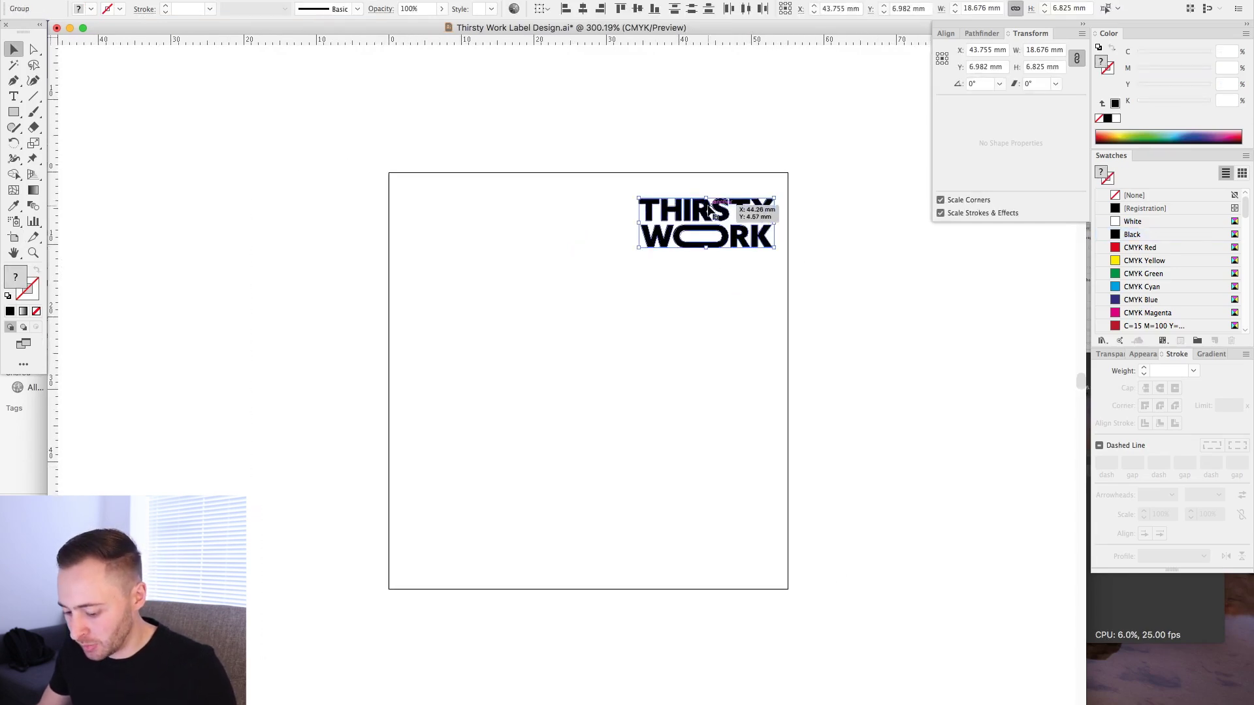
{"action": "key", "text": "super+g"}
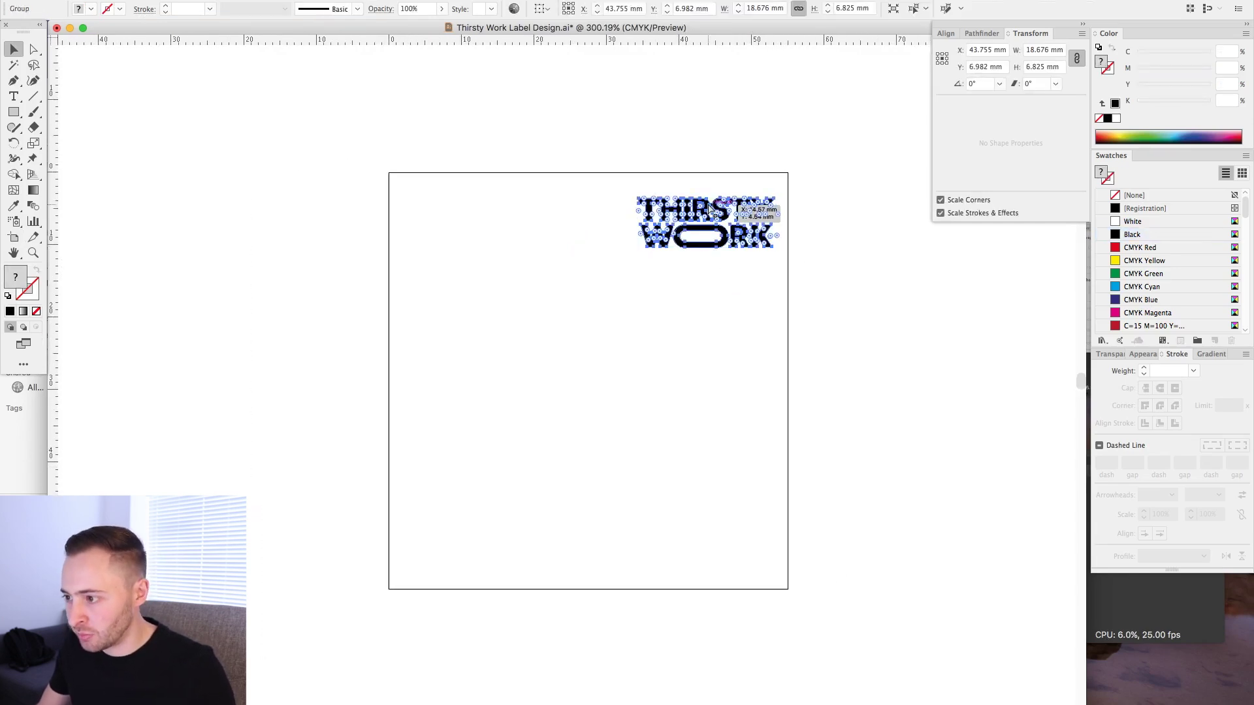
{"action": "left_click", "coordinate": [730, 273]}
{"action": "left_click_drag", "start_coordinate": [719, 206], "coordinate": [264, 122]}
Preview Free_Beer_Bottle_Mockup_3.psd in Finder and switch back to the label document in Illustrator
{"action": "left_click", "coordinate": [506, 271]}
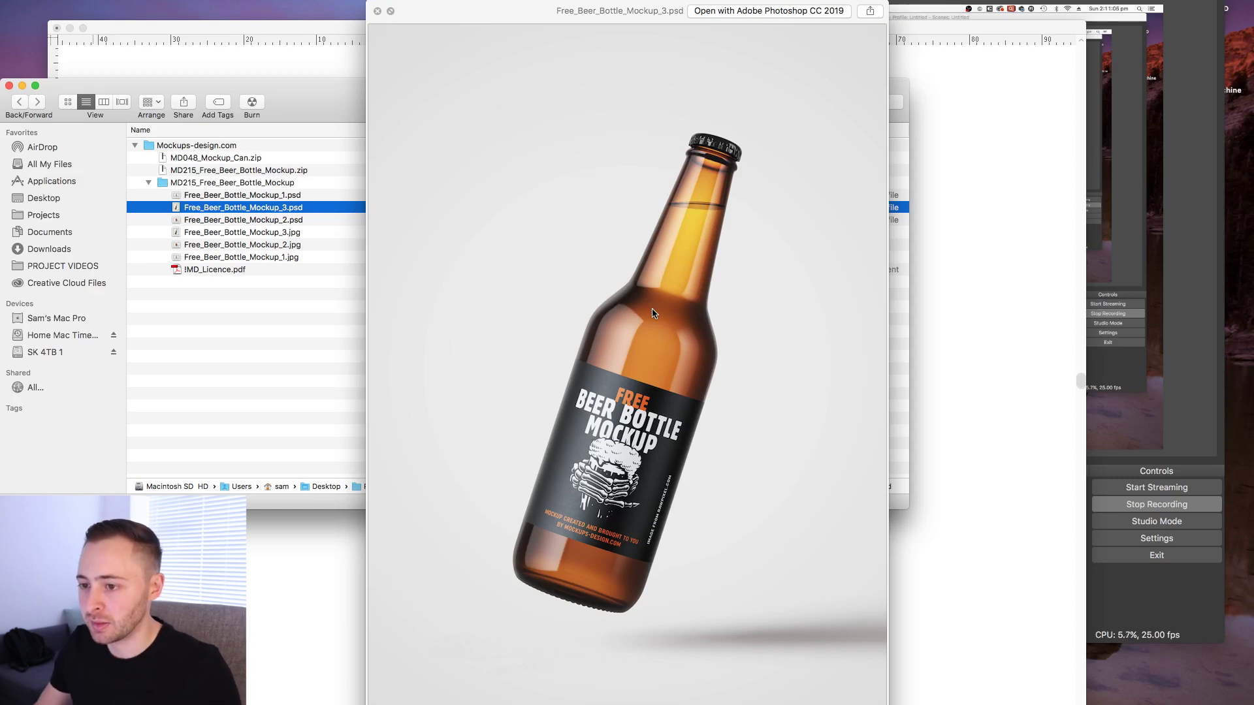
{"action": "key", "text": "space"}
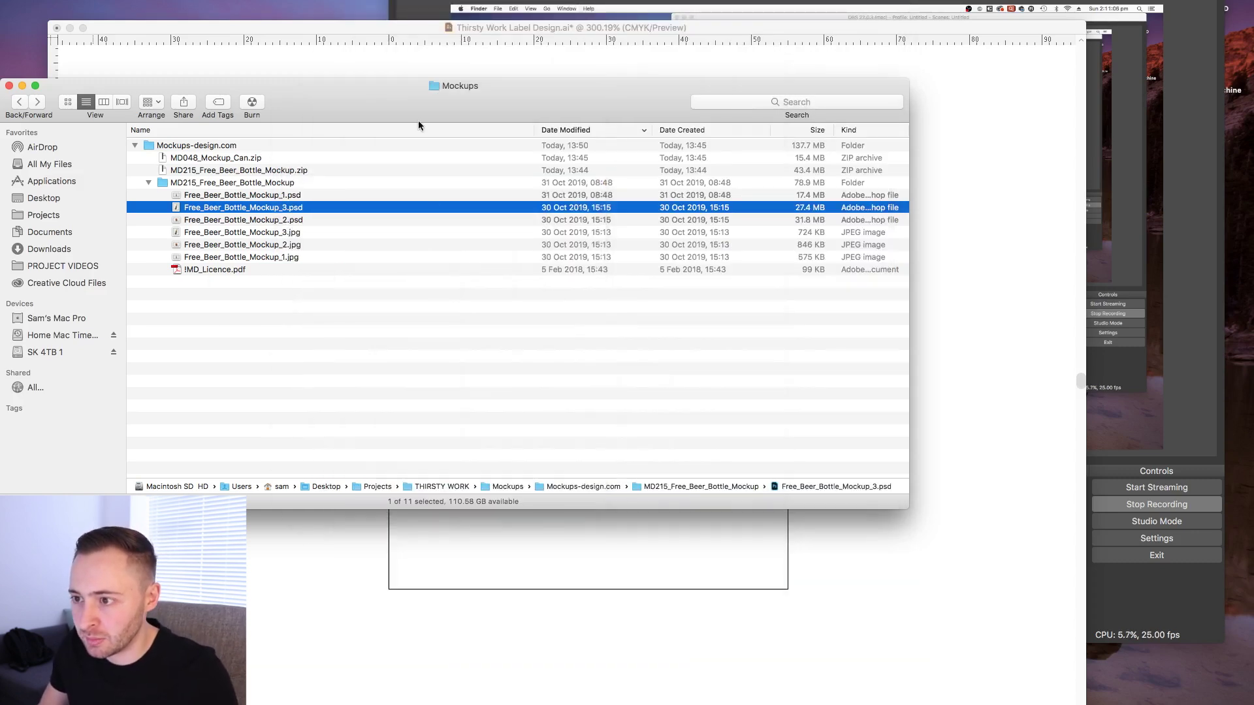
{"action": "left_click", "coordinate": [364, 72]}
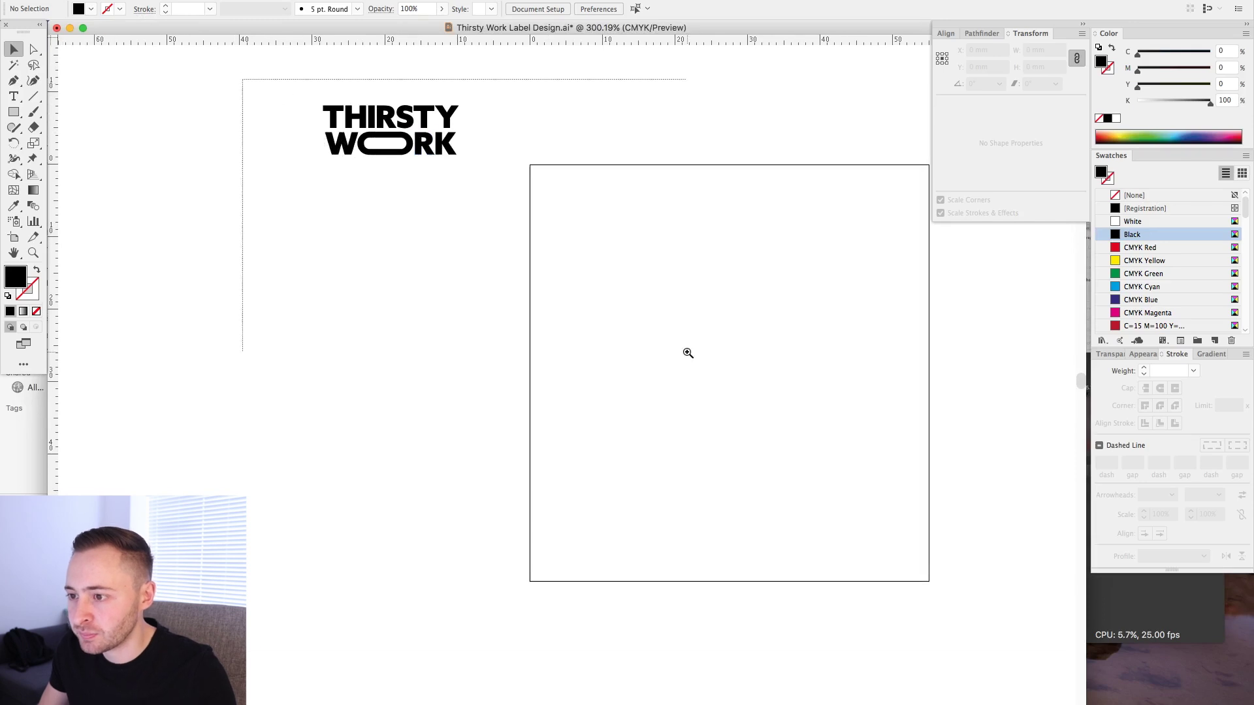
Examine the grouped wordmark up close and together with the empty label artboard
{"action": "scroll", "coordinate": [684, 356], "scroll_direction": "up", "scroll_amount": 3, "text": "alt"}
{"action": "left_click_drag", "start_coordinate": [283, 118], "coordinate": [739, 344]}
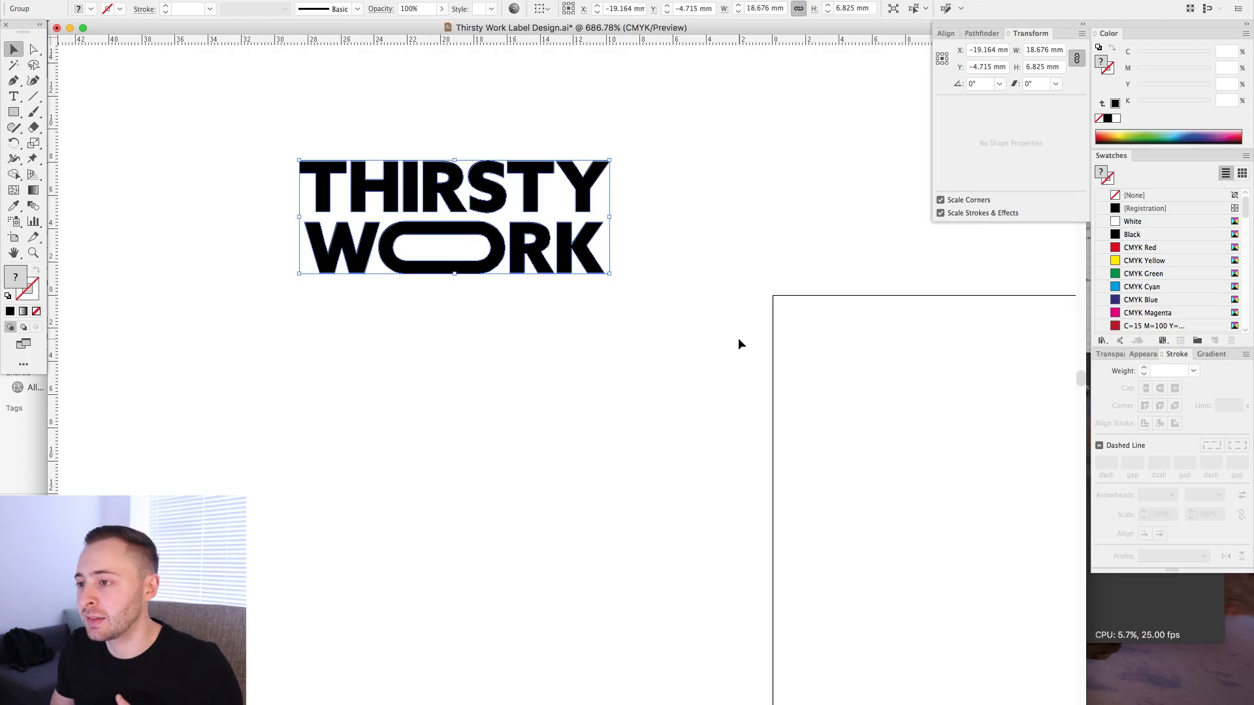
{"action": "key", "text": "super+minus"}
{"action": "key", "text": "super+minus"}
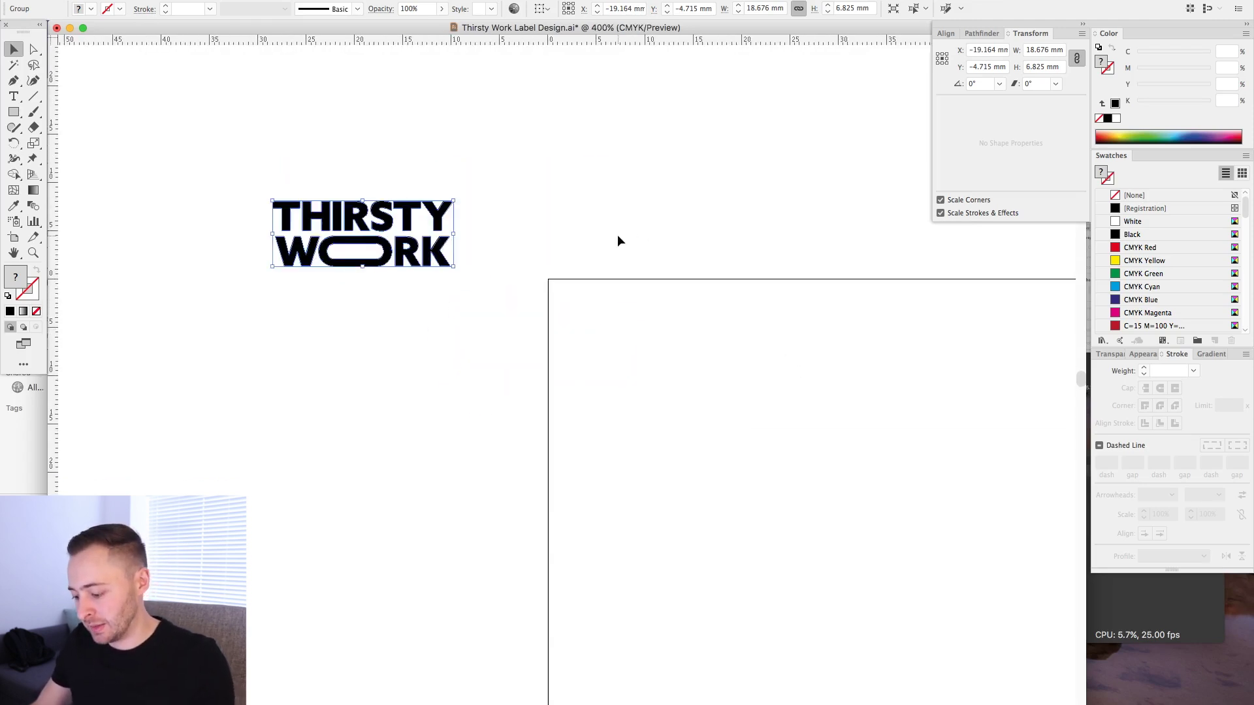
{"action": "left_click", "coordinate": [617, 237]}
{"action": "key", "text": "super+minus"}
{"action": "key", "text": "super+minus"}
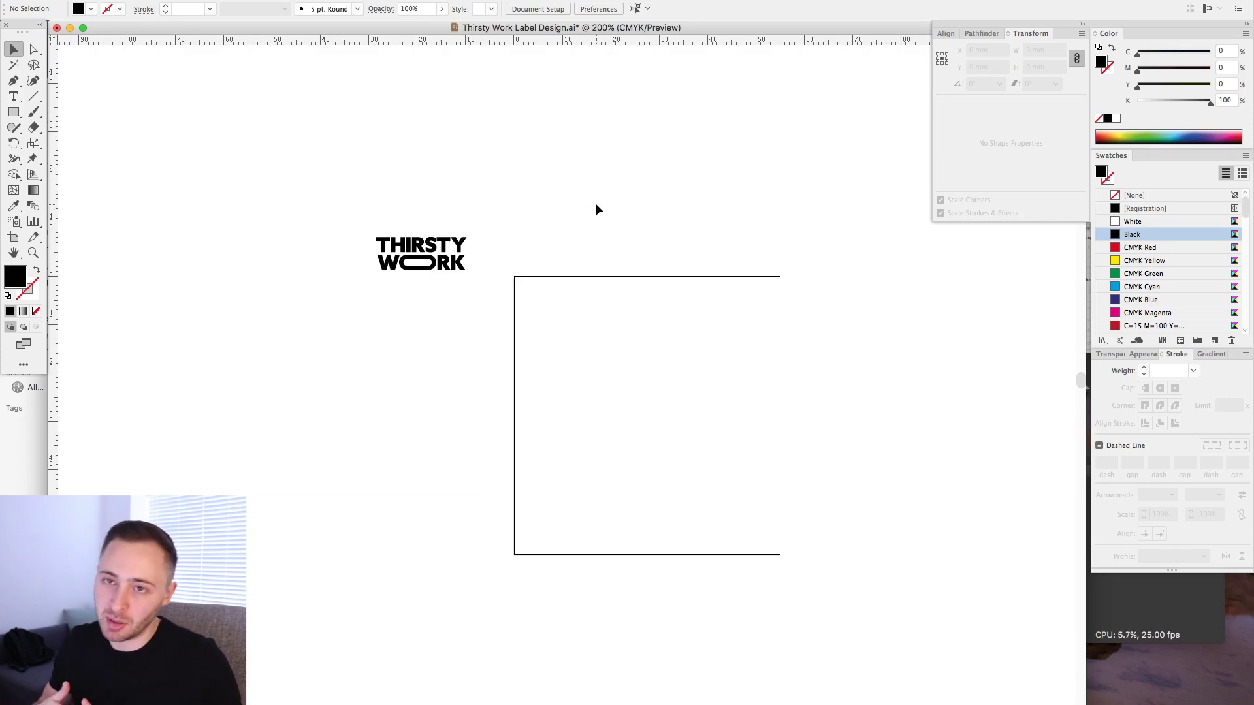
{"action": "left_click_drag", "start_coordinate": [550, 205], "coordinate": [852, 704]}
{"action": "left_click_drag", "start_coordinate": [709, 410], "coordinate": [688, 474]}
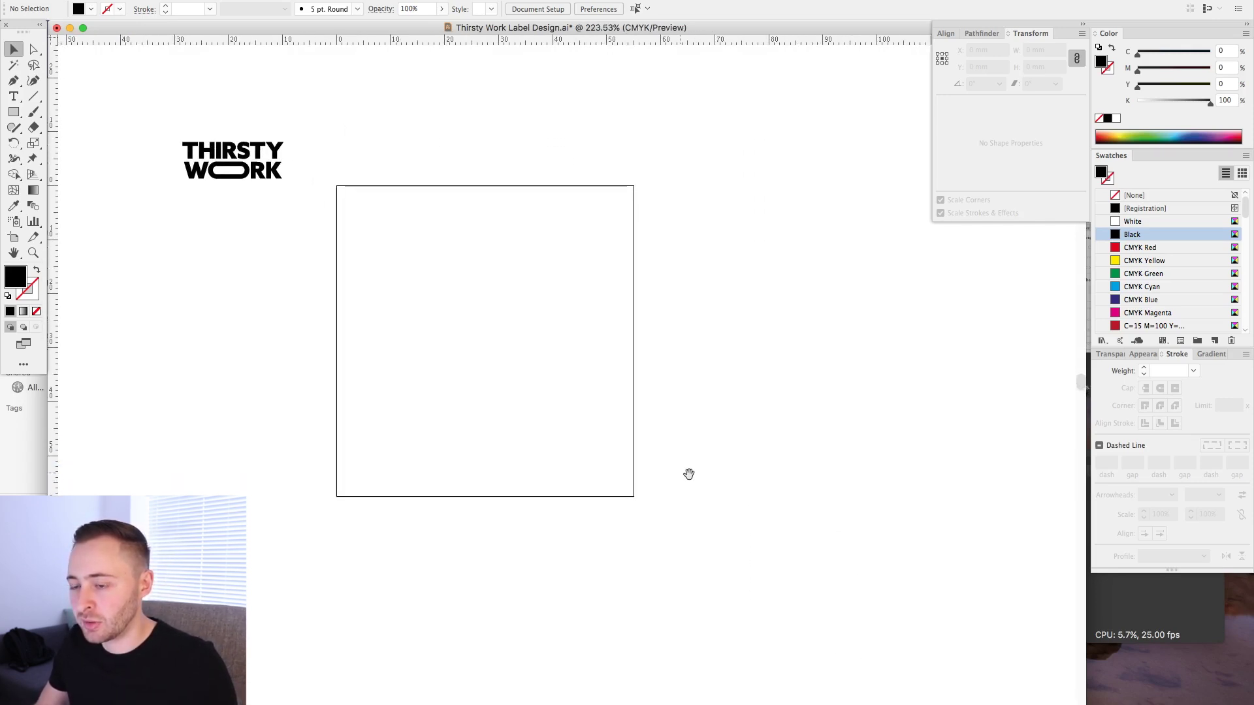
{"action": "left_click_drag", "start_coordinate": [126, 99], "coordinate": [780, 567]}
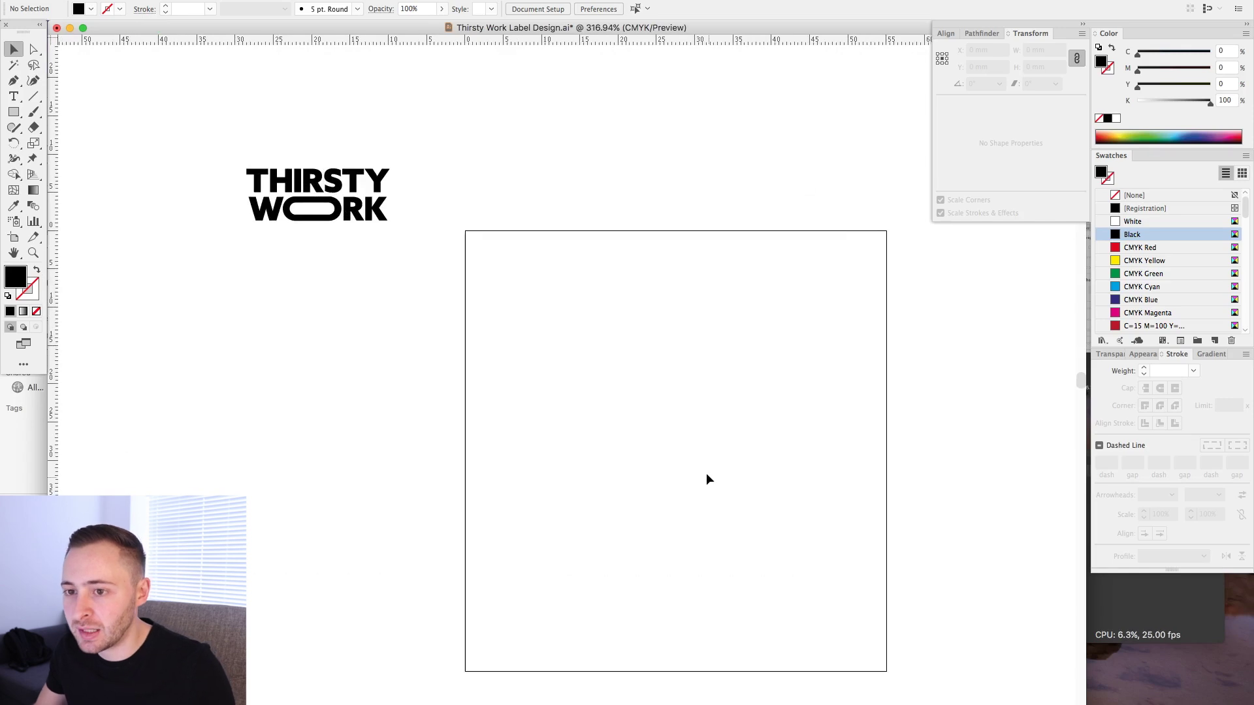
Draw a black square above the artboard and duplicate it sideways to form a row of colour samples
{"action": "left_click", "coordinate": [11, 114]}
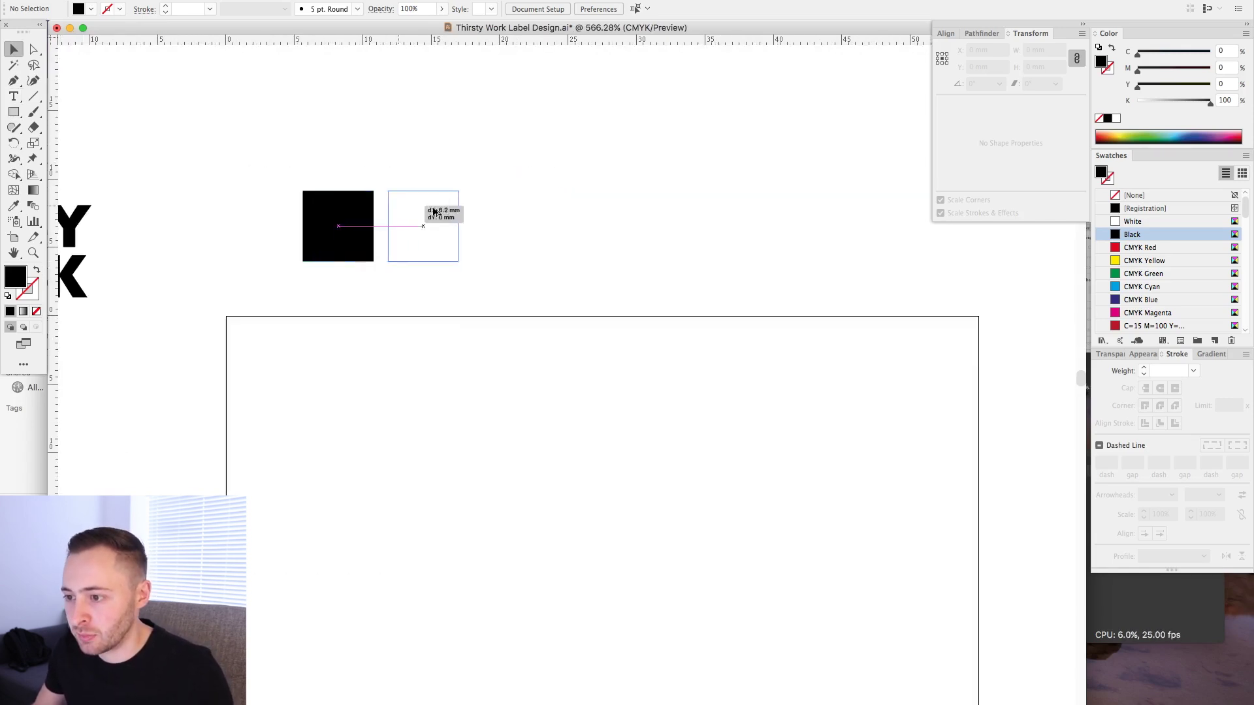
{"action": "left_click_drag", "start_coordinate": [399, 210], "coordinate": [491, 203]}
{"action": "left_click", "coordinate": [474, 188]}
Set the first square's fill to C 0, M 50, Y 100
{"action": "left_click", "coordinate": [353, 212]}
{"action": "left_click_drag", "start_coordinate": [1104, 134], "coordinate": [1112, 136]}
{"action": "left_click", "coordinate": [1228, 52]}
{"action": "type", "text": "0"}
{"action": "key", "text": "Tab"}
{"action": "type", "text": "50"}
{"action": "key", "text": "Tab"}
{"action": "type", "text": "100"}
{"action": "key", "text": "Tab"}
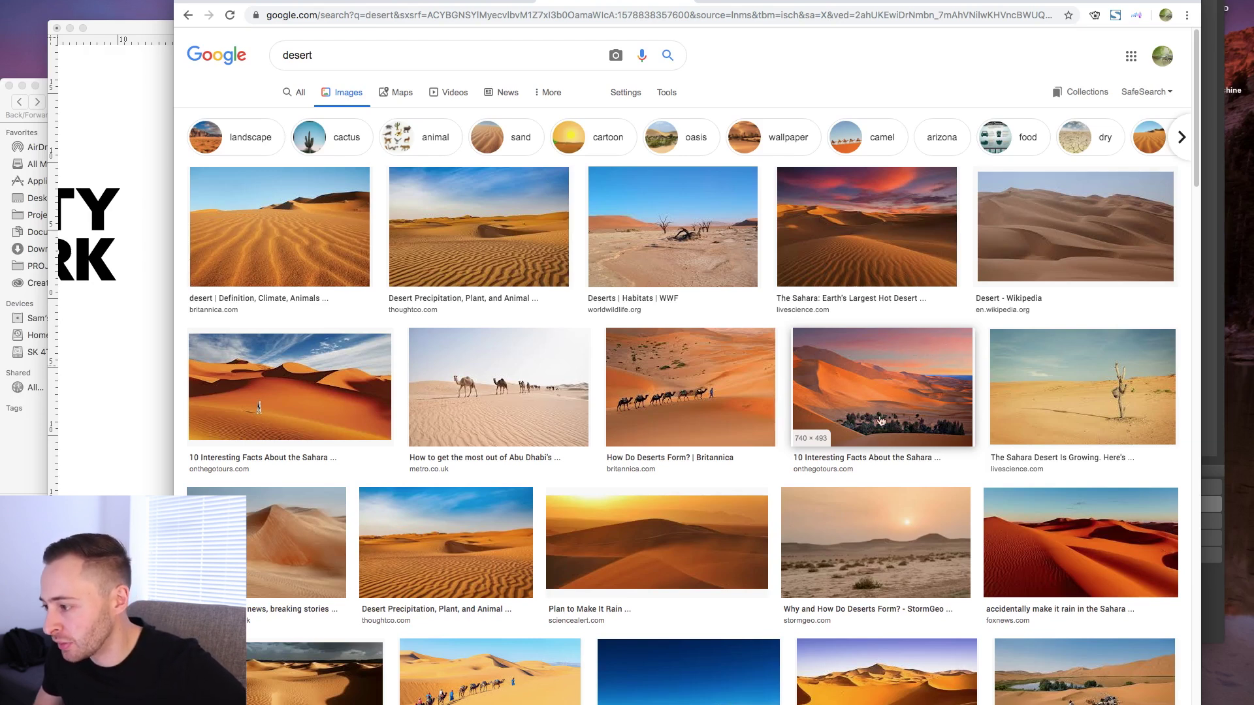
Browse the Google Images results for desert in the browser and pick the orange sunset over dunes
{"action": "scroll", "coordinate": [902, 389], "scroll_direction": "down", "scroll_amount": 5}
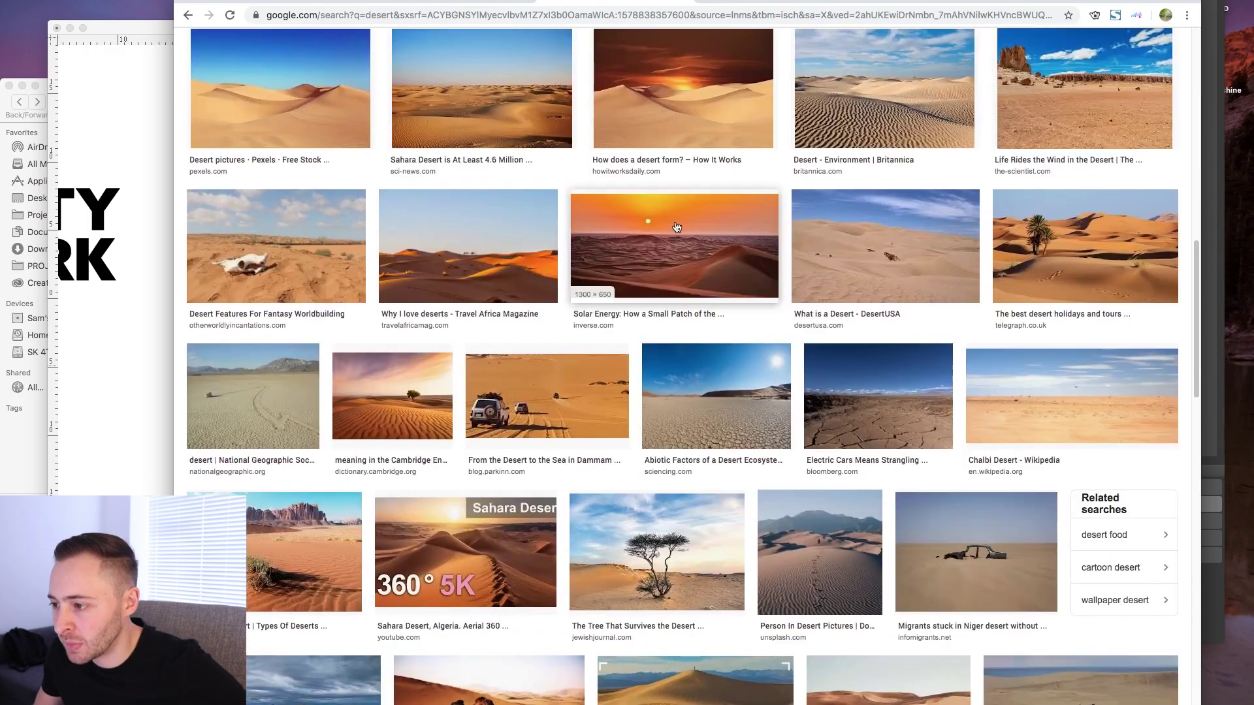
{"action": "left_click", "coordinate": [651, 248]}
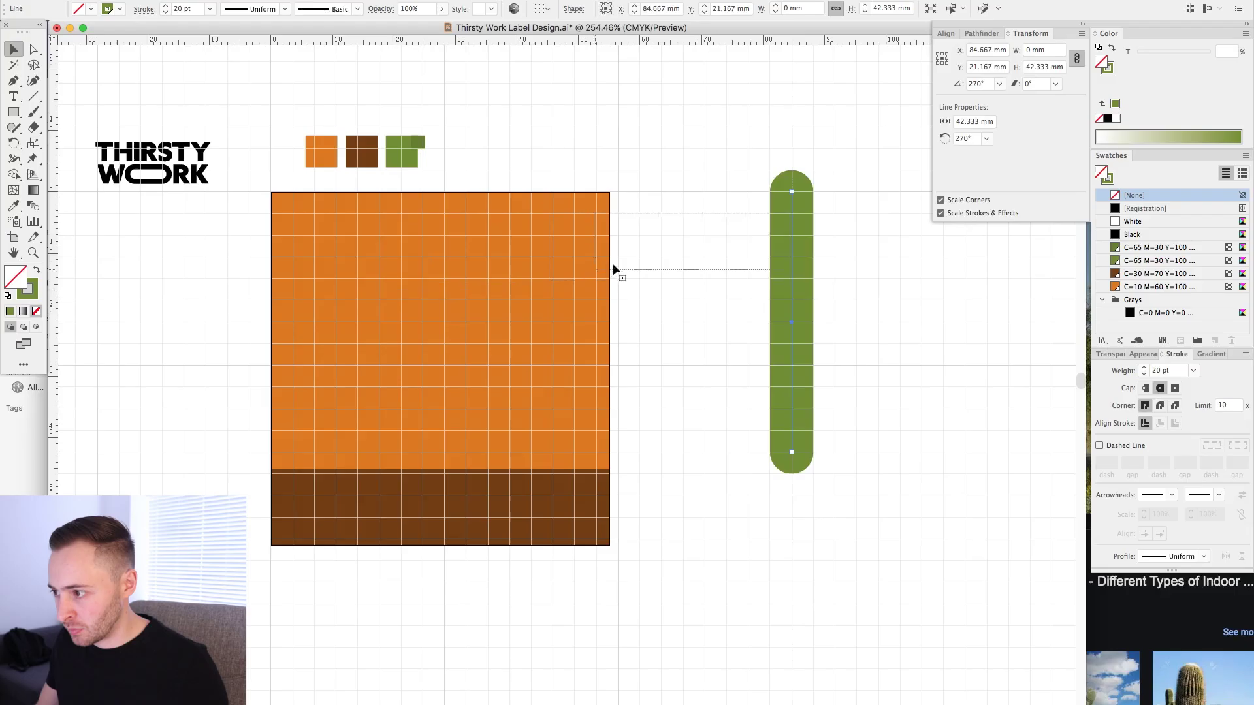
Move the green round-capped line onto the middle of the label as the cactus trunk
{"action": "left_click", "coordinate": [613, 264]}
{"action": "left_click_drag", "start_coordinate": [792, 216], "coordinate": [444, 268]}
{"action": "left_click", "coordinate": [489, 265]}
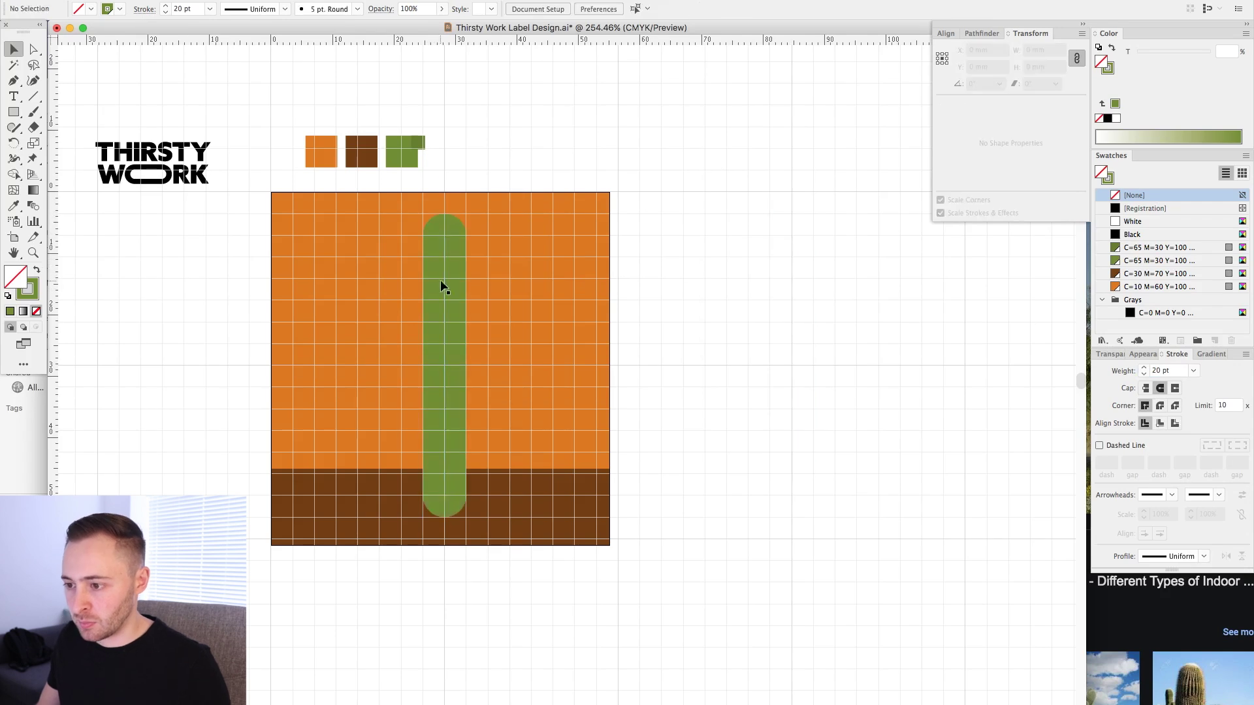
Lock the orange background rectangle and shorten the cactus trunk by lowering its upper anchor two grid squares
{"action": "left_click", "coordinate": [445, 236]}
{"action": "left_click_drag", "start_coordinate": [521, 171], "coordinate": [569, 238]}
{"action": "key", "text": "super+2"}
{"action": "key", "text": "a"}
{"action": "left_click_drag", "start_coordinate": [432, 226], "coordinate": [480, 253]}
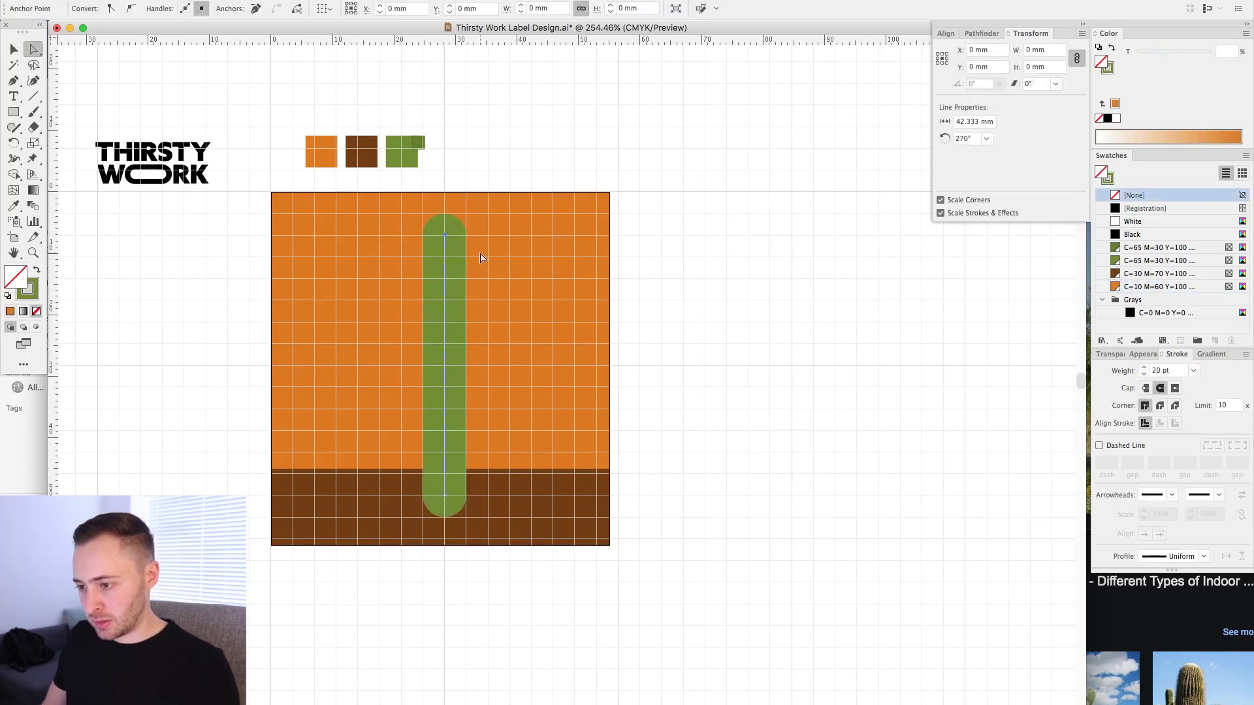
{"action": "key", "text": "shift+Down"}
{"action": "key", "text": "shift+Down"}
{"action": "left_click", "coordinate": [480, 253]}
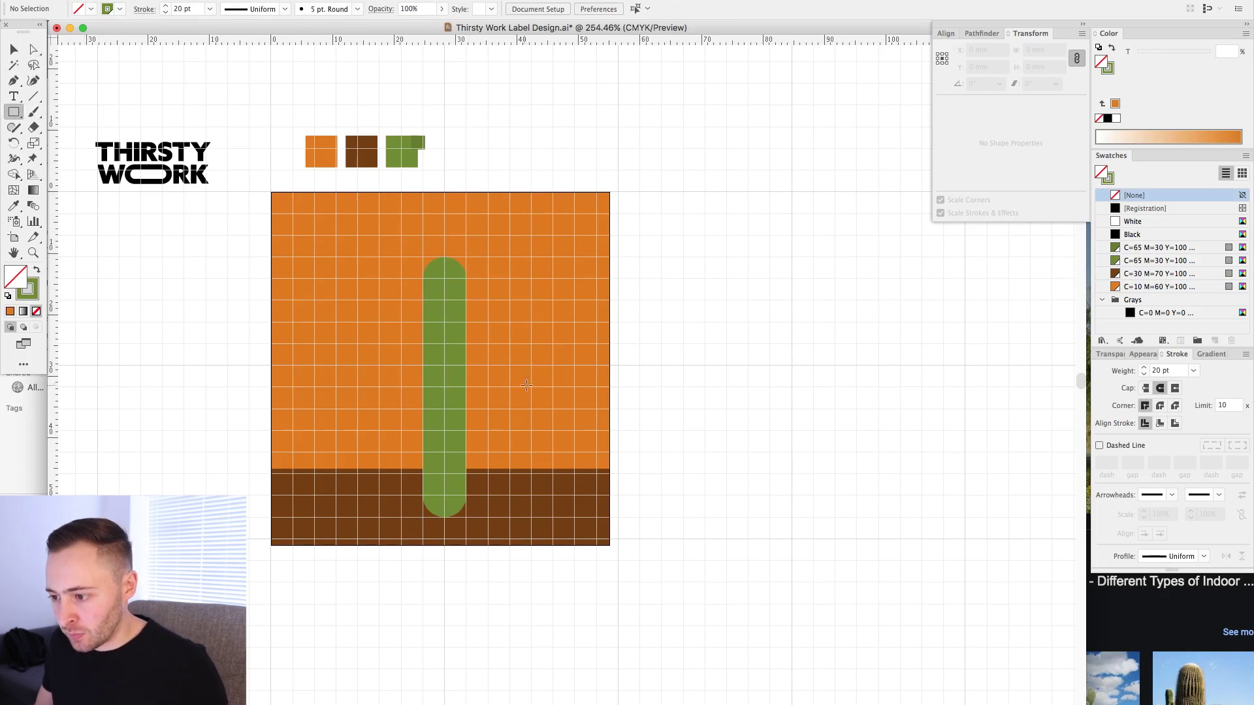
Draw a 14.111 mm green-stroked square from the trunk and delete its upper-left anchor to leave an L-shaped cactus arm
{"action": "left_click_drag", "start_coordinate": [451, 310], "coordinate": [451, 308]}
{"action": "key", "text": "a"}
{"action": "key", "text": "super+shift+a"}
{"action": "left_click", "coordinate": [445, 300]}
{"action": "key", "text": "BackSpace"}
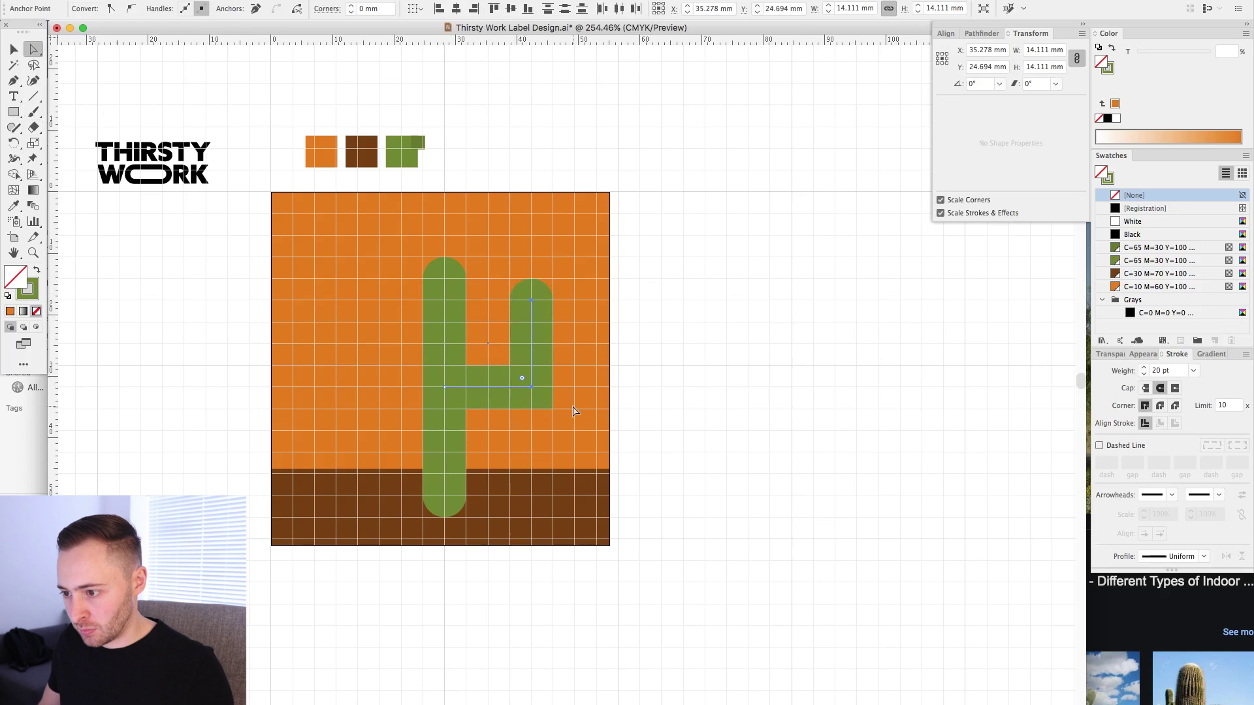
Bring the cactus arm one grid square closer to the trunk and round its lower corner into a smooth bend
{"action": "key", "text": "shift+Left"}
{"action": "left_click_drag", "start_coordinate": [500, 378], "coordinate": [467, 344]}
{"action": "left_click", "coordinate": [699, 381]}
{"action": "key", "text": "v"}
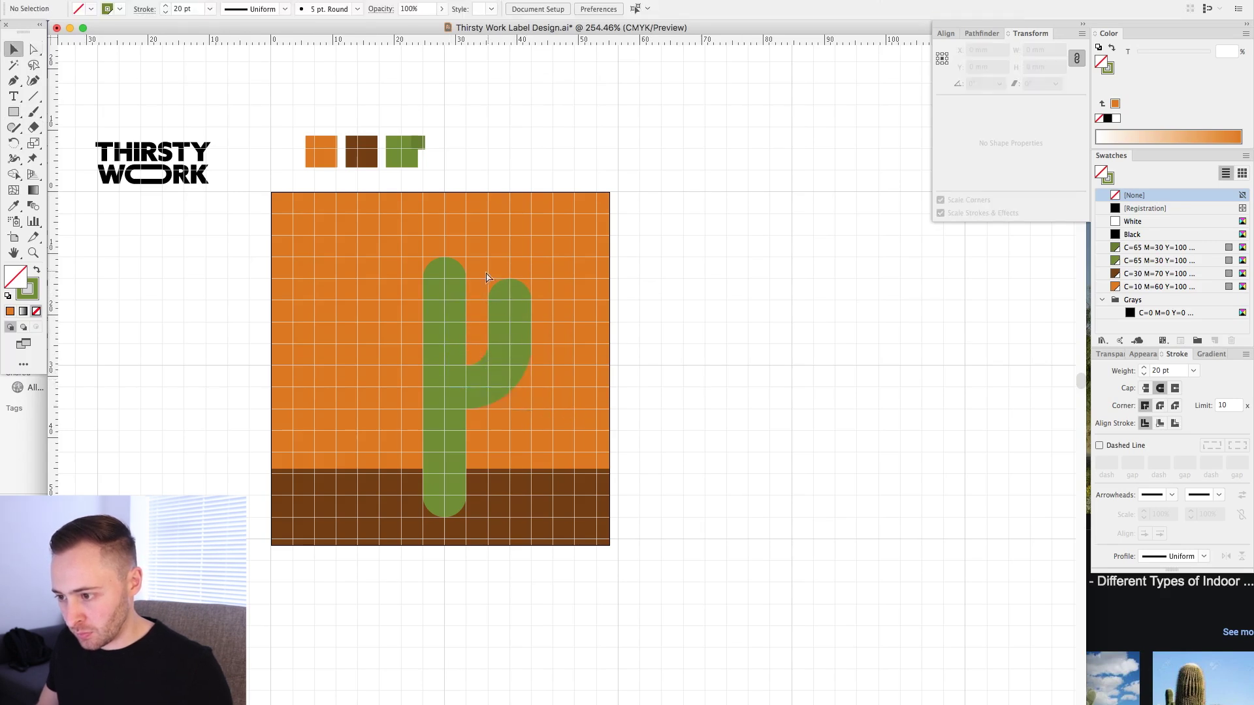
Lower the curved cactus arm by one grid square along the trunk
{"action": "left_click", "coordinate": [496, 370]}
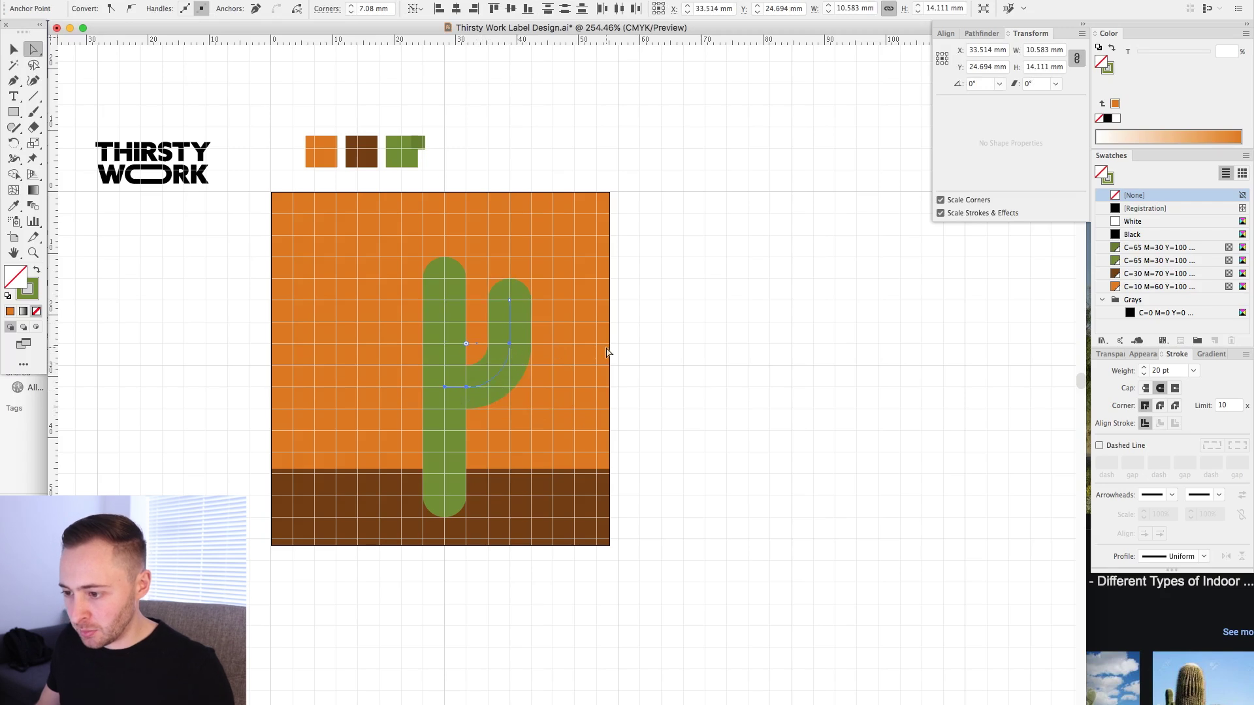
{"action": "left_click", "coordinate": [648, 349]}
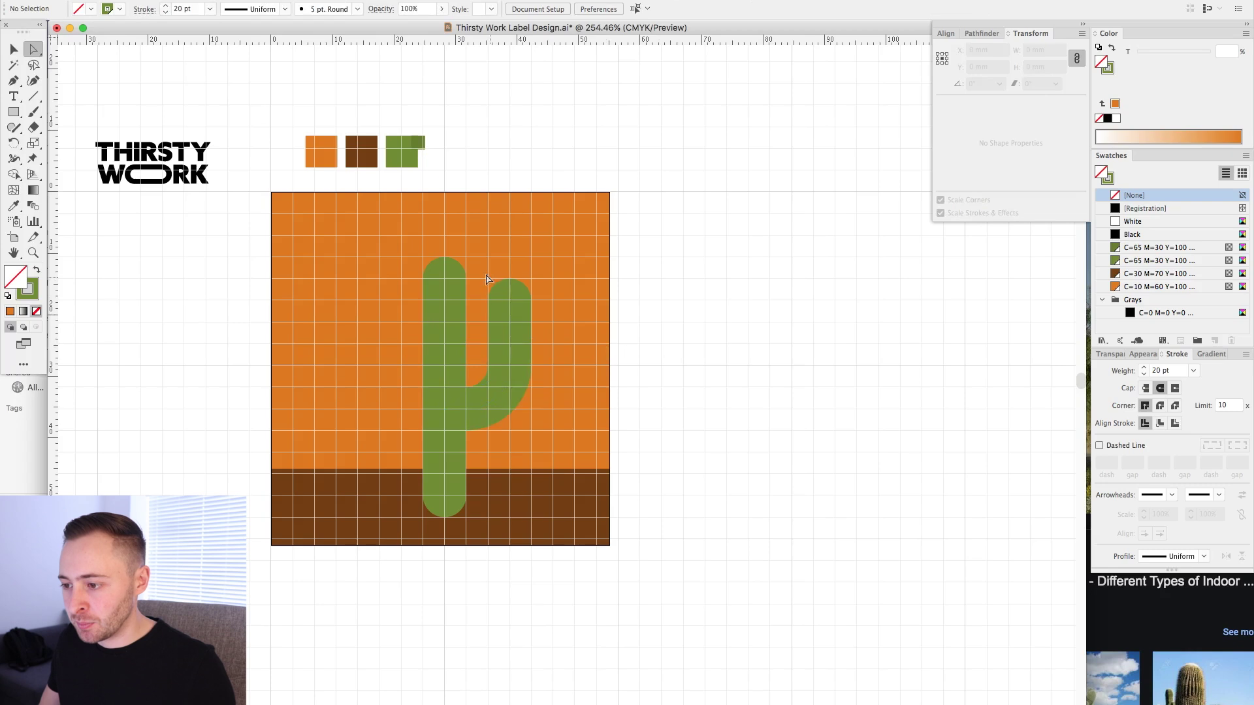
{"action": "left_click_drag", "start_coordinate": [487, 279], "coordinate": [537, 319]}
{"action": "key", "text": "v"}
{"action": "left_click", "coordinate": [773, 294]}
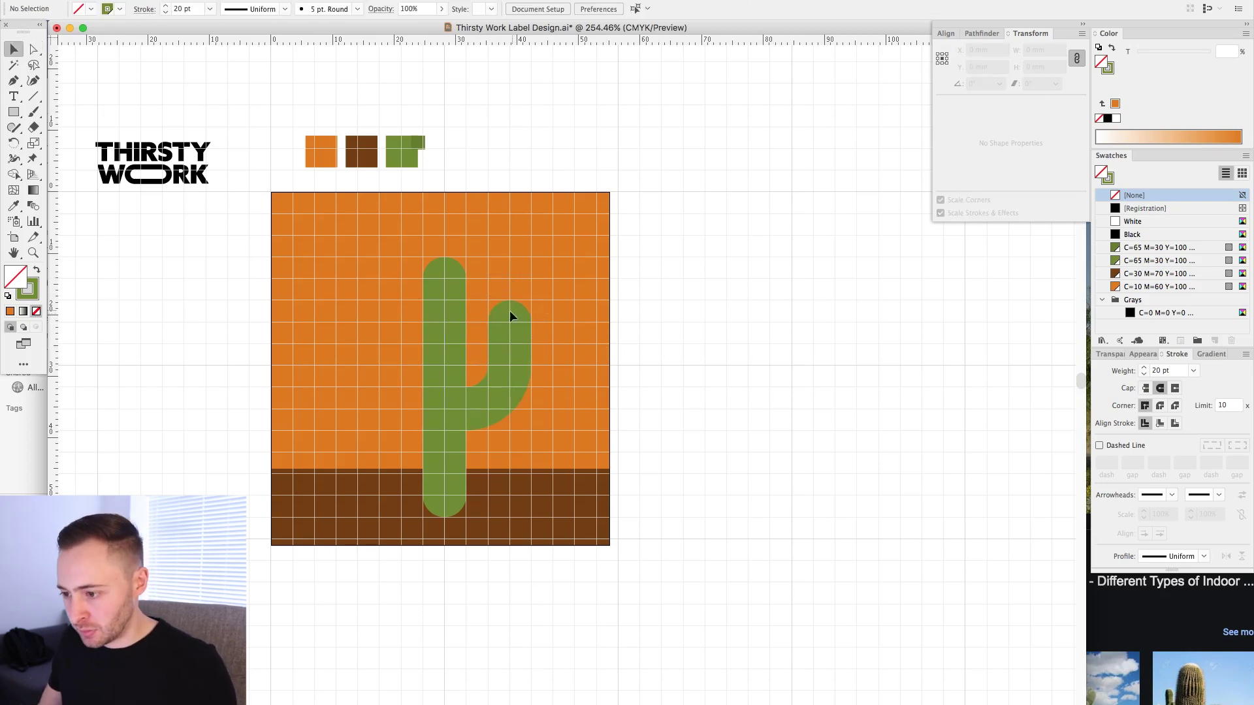
{"action": "left_click", "coordinate": [491, 323]}
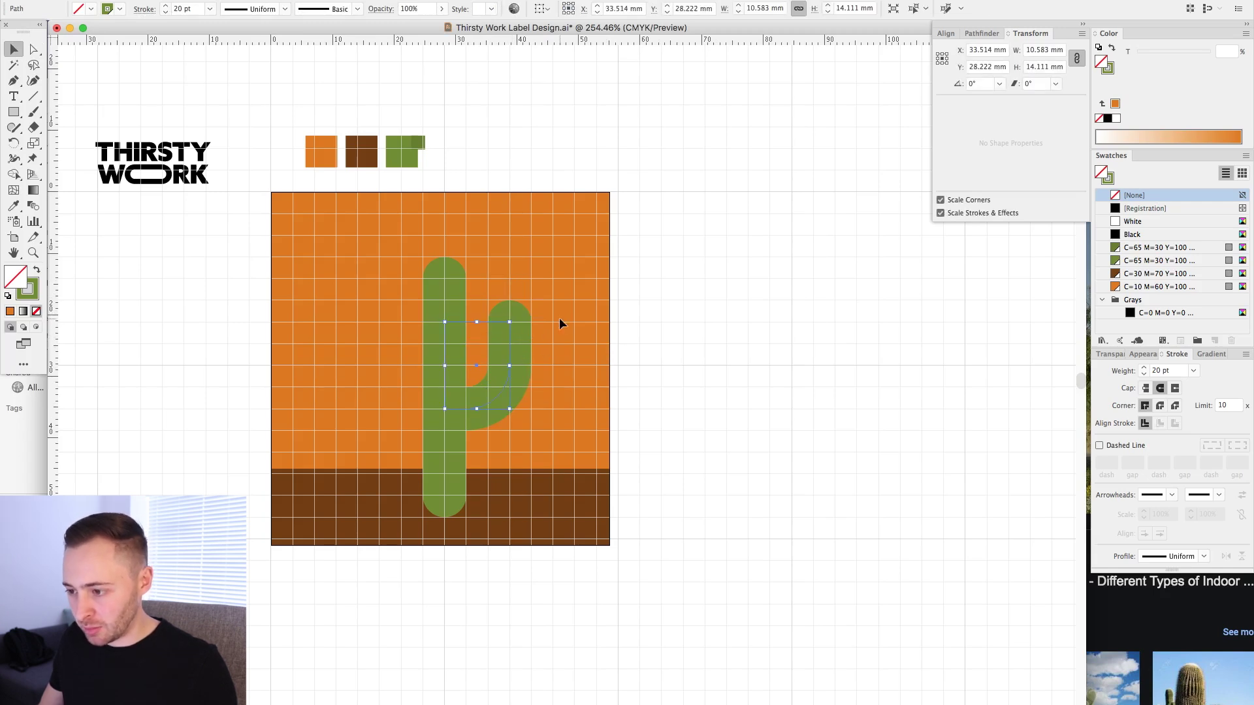
Switch to the browser to compare the cactus with the saguaro reference photo, and return to Illustrator
{"action": "left_click", "coordinate": [690, 597]}
{"action": "left_click", "coordinate": [1194, 612]}
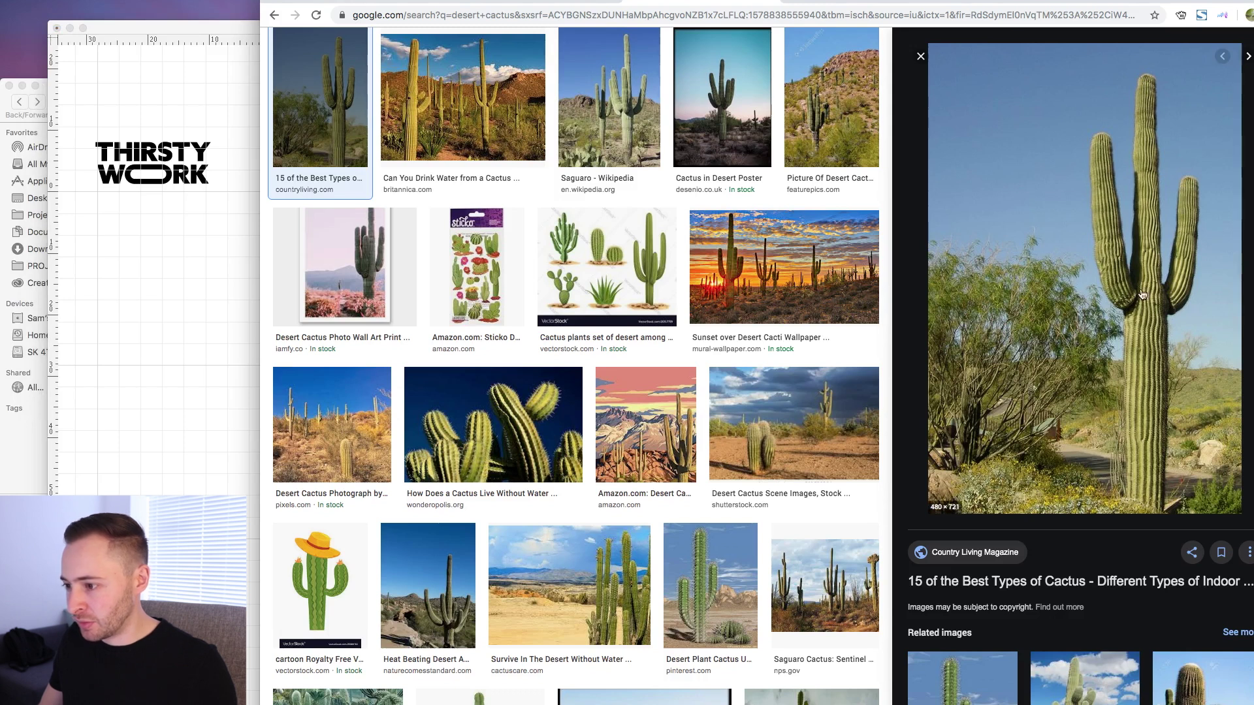
{"action": "left_click", "coordinate": [111, 243]}
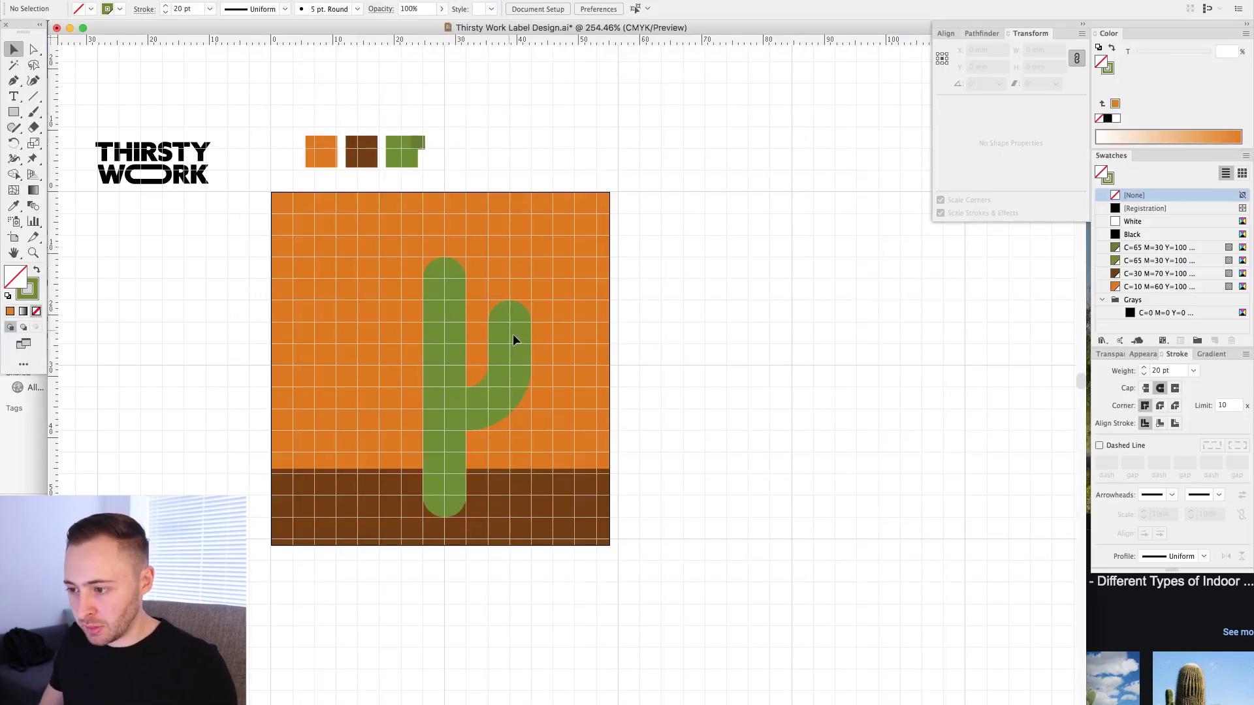
Duplicate the cactus arm on the left of the trunk, mirror it to face the other way, and join it to the trunk
{"action": "left_click", "coordinate": [513, 341]}
{"action": "left_click_drag", "start_coordinate": [495, 348], "coordinate": [377, 351]}
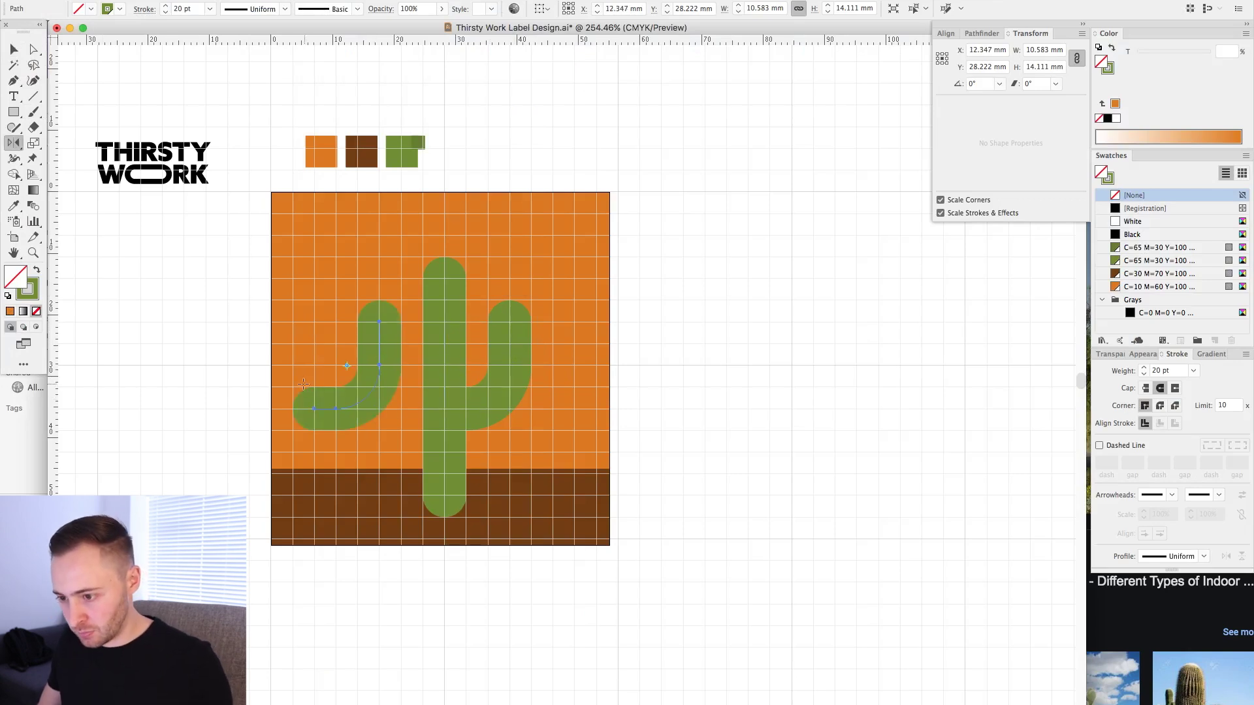
{"action": "left_click_drag", "start_coordinate": [422, 368], "coordinate": [422, 368]}
{"action": "key", "text": "v"}
{"action": "left_click", "coordinate": [792, 398]}
{"action": "left_click", "coordinate": [315, 365]}
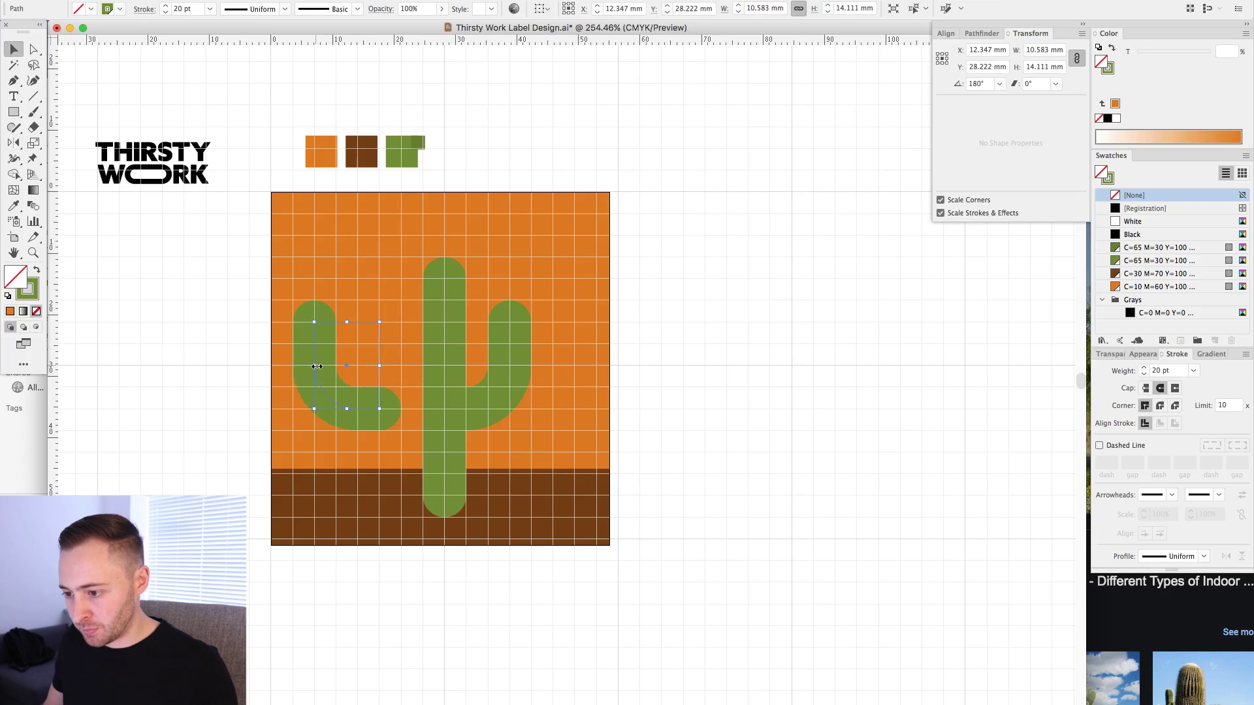
{"action": "key", "text": "shift+Right"}
{"action": "key", "text": "shift+Right"}
{"action": "key", "text": "shift+Right"}
Extend the cactus trunk upward by raising its top anchor one grid square
{"action": "key", "text": "a"}
{"action": "left_click_drag", "start_coordinate": [409, 271], "coordinate": [514, 294]}
{"action": "key", "text": "shift+Up"}
{"action": "key", "text": "v"}
{"action": "left_click_drag", "start_coordinate": [366, 305], "coordinate": [519, 427]}
{"action": "left_click", "coordinate": [801, 405]}
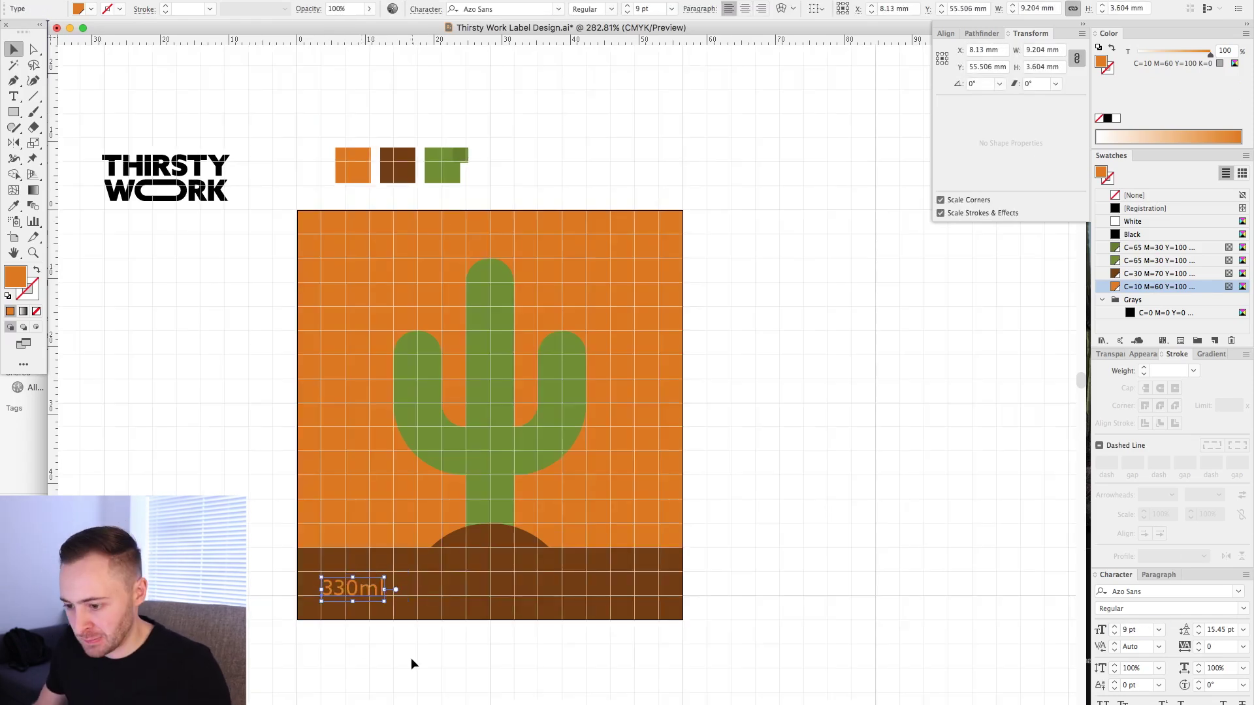
Add the text 4% at the right end of the brown ground band, opposite the 330ml text
{"action": "key", "text": "t"}
{"action": "left_click", "coordinate": [657, 593]}
{"action": "type", "text": "4"}
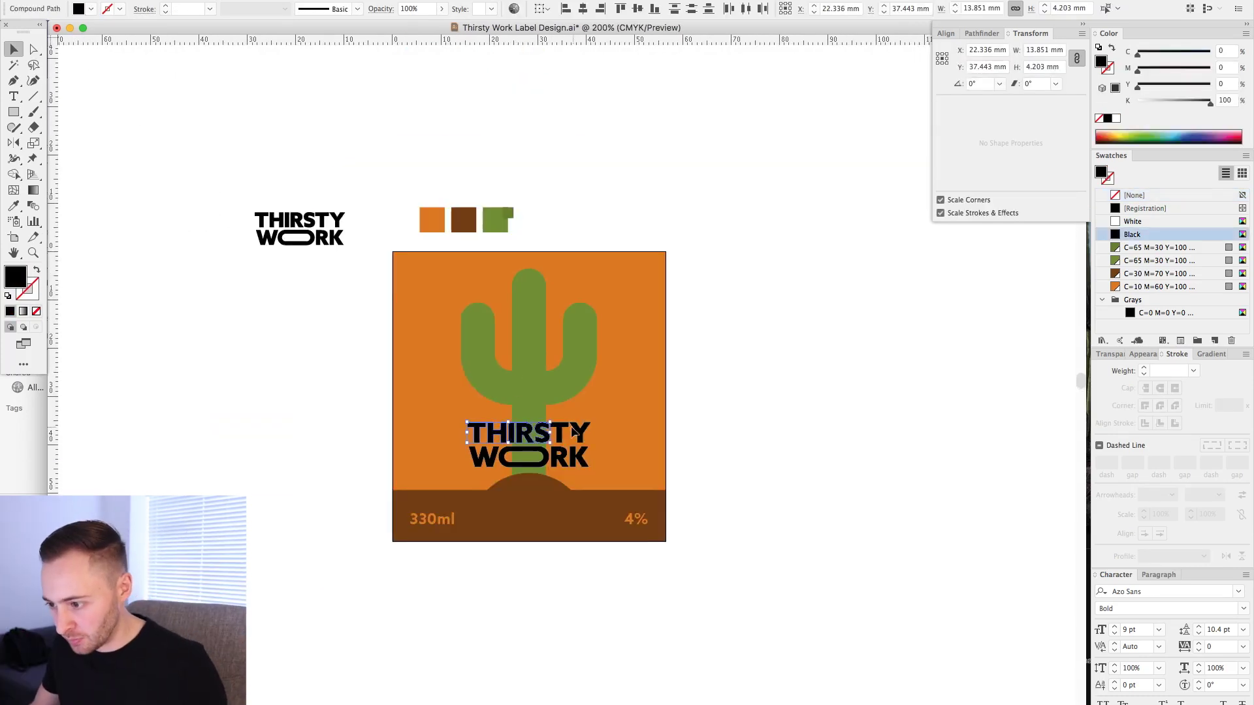
{"action": "left_click", "coordinate": [530, 426]}
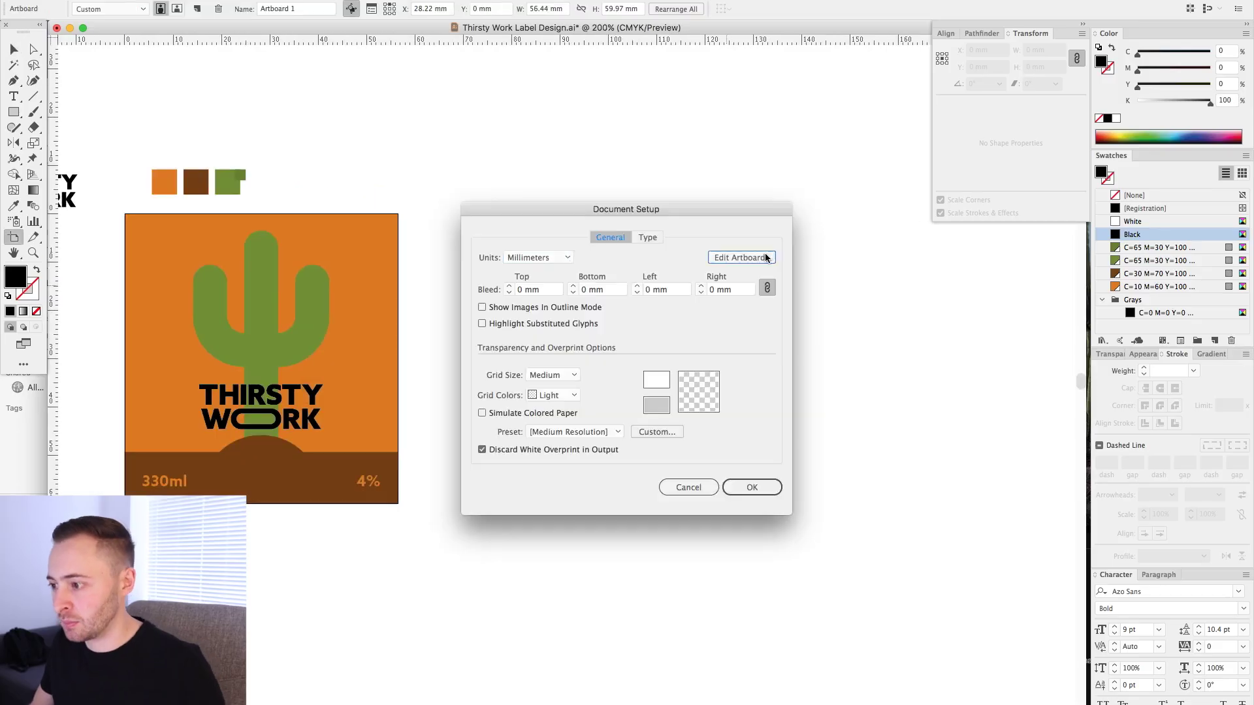
Duplicate the label artboard with its artwork to the right of the original
{"action": "key", "text": "Return"}
{"action": "left_click_drag", "start_coordinate": [515, 240], "coordinate": [513, 240]}
{"action": "scroll", "coordinate": [470, 316], "scroll_direction": "up", "scroll_amount": 5}
{"action": "scroll", "coordinate": [471, 316], "scroll_direction": "down", "scroll_amount": 5}
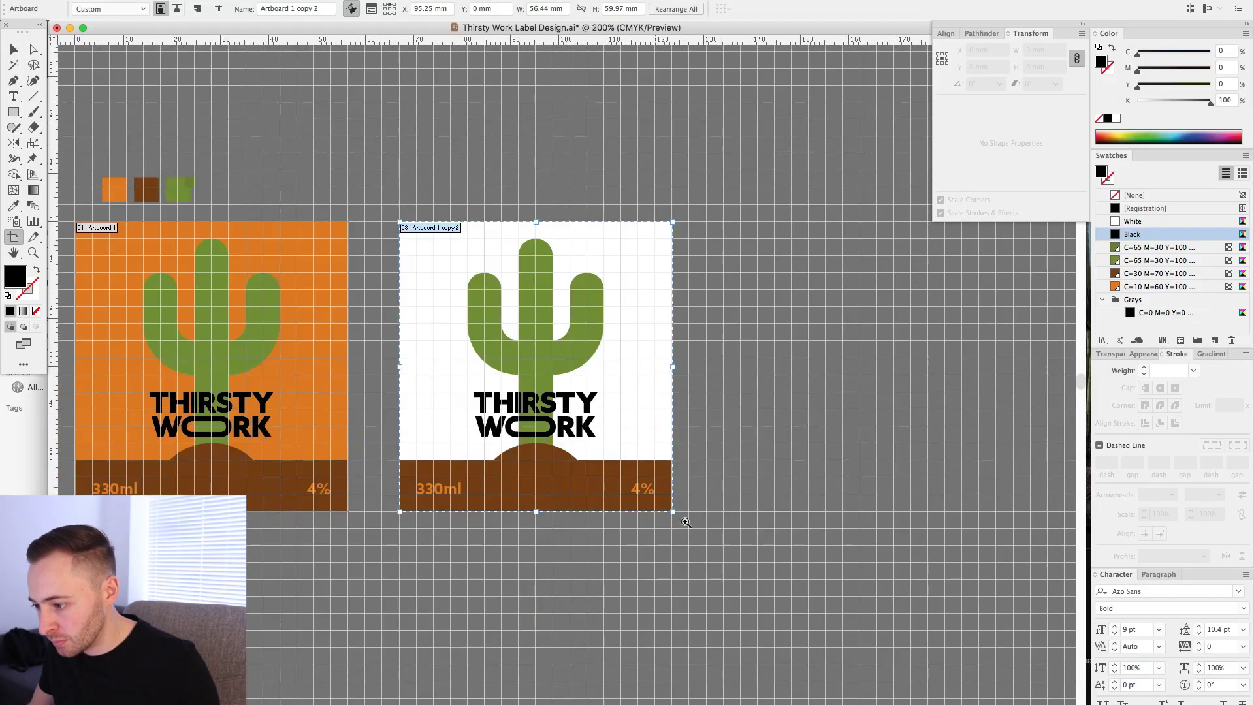
{"action": "scroll", "coordinate": [678, 518], "scroll_direction": "up", "scroll_amount": 3}
{"action": "key", "text": "v"}
Delete the brown mound from the copied label and give it an orange background rectangle reaching the artboard's lower edge
{"action": "left_click", "coordinate": [657, 519]}
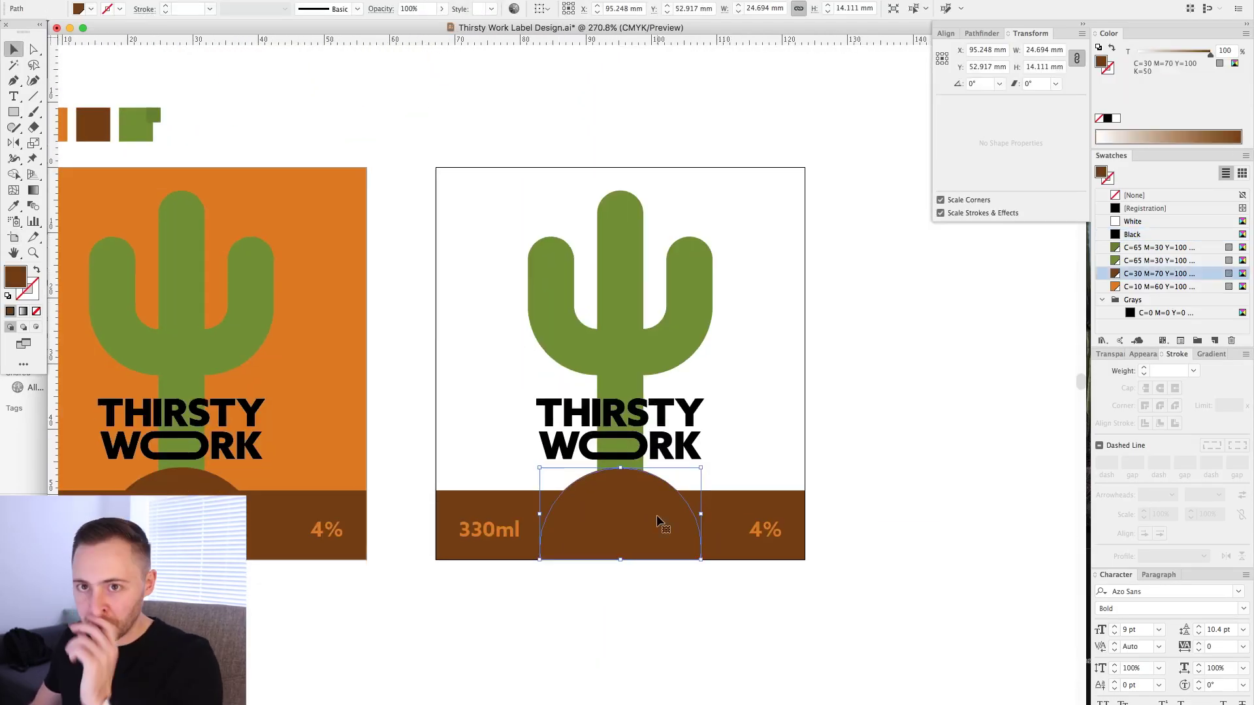
{"action": "key", "text": "Delete"}
{"action": "left_click", "coordinate": [355, 202]}
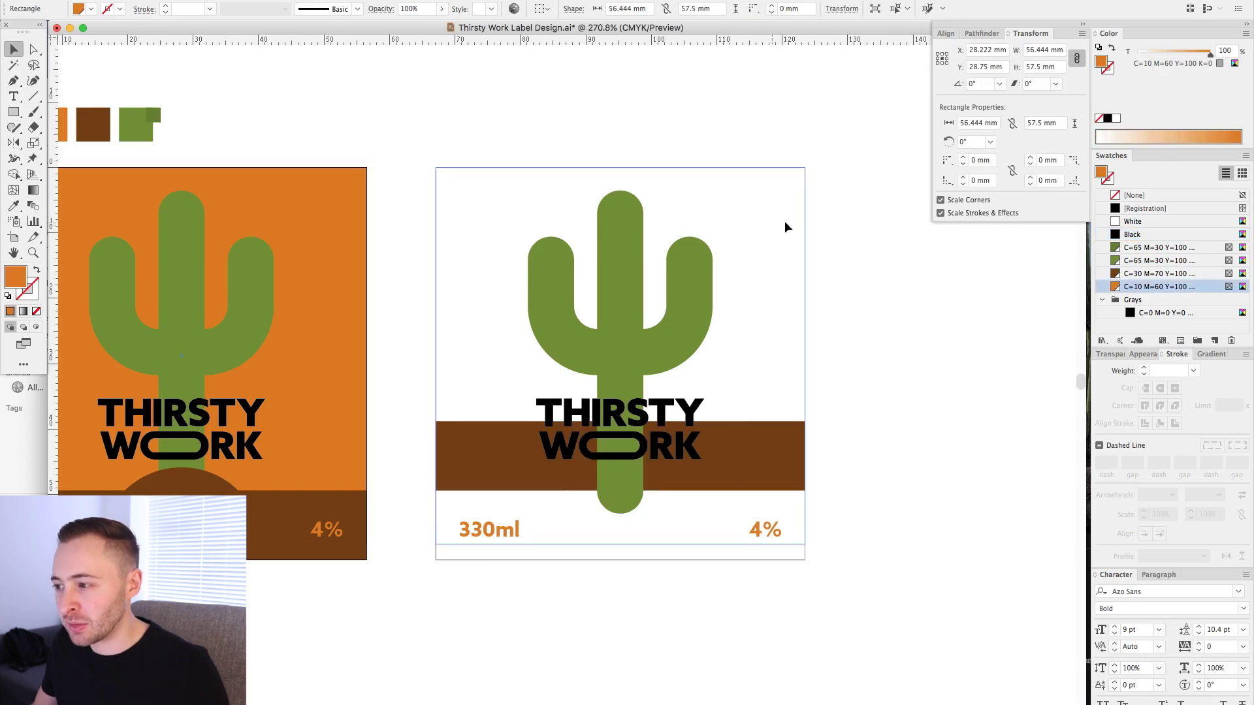
{"action": "key", "text": "ctrl+y"}
{"action": "left_click", "coordinate": [769, 530]}
{"action": "key", "text": "super+y"}
{"action": "left_click", "coordinate": [588, 523]}
{"action": "left_click_drag", "start_coordinate": [621, 544], "coordinate": [620, 560]}
Extend the brown band's lower edge down one grid square and reposition 330ml and 4% in the orange strip beneath it
{"action": "left_click", "coordinate": [666, 477]}
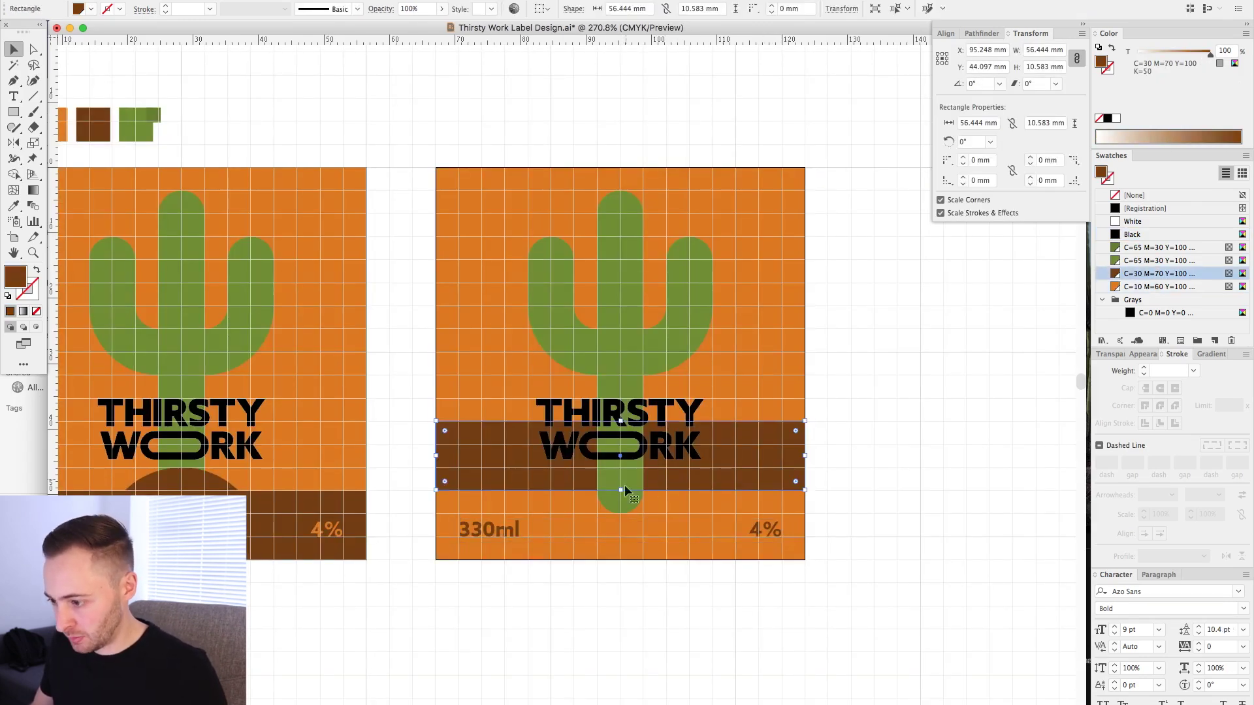
{"action": "left_click_drag", "start_coordinate": [620, 490], "coordinate": [621, 514]}
{"action": "left_click", "coordinate": [499, 531]}
{"action": "left_click", "coordinate": [764, 531], "text": "shift"}
{"action": "key", "text": "super+apostrophe"}
Enlarge the wordmark in front of the brown band and raise the band's upper edge one grid square
{"action": "left_click", "coordinate": [648, 450]}
{"action": "left_click_drag", "start_coordinate": [845, 454], "coordinate": [499, 398]}
{"action": "left_click", "coordinate": [738, 385], "text": "shift"}
{"action": "key", "text": "super+shift+bracketright"}
{"action": "left_click", "coordinate": [751, 479], "text": "shift"}
{"action": "left_click_drag", "start_coordinate": [683, 418], "coordinate": [621, 399]}
Recolour the wordmark on the brown band with the orange sampled from the label background
{"action": "left_click", "coordinate": [694, 436]}
{"action": "left_click", "coordinate": [685, 434]}
{"action": "key", "text": "i"}
{"action": "left_click", "coordinate": [750, 348]}
{"action": "key", "text": "super+minus"}
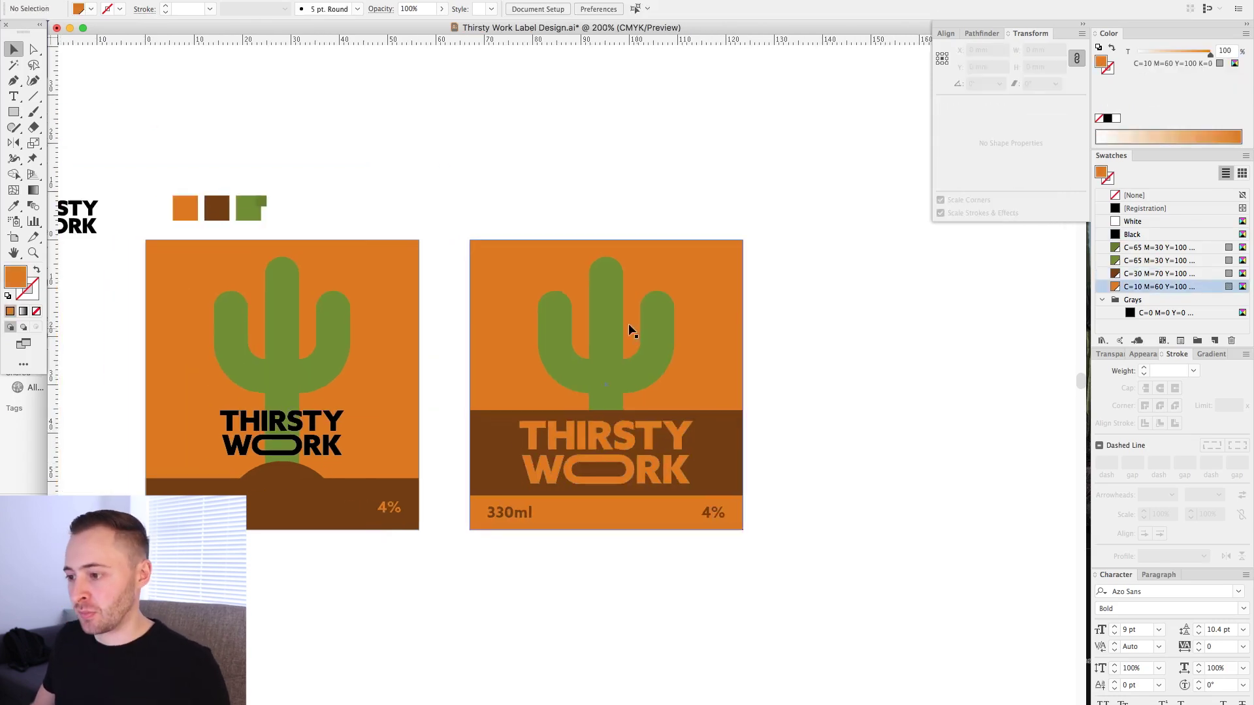
Try a 15 pt stroke weight on the copied label's cactus
{"action": "left_click", "coordinate": [652, 339]}
{"action": "key", "text": "super+shift+a"}
{"action": "key", "text": "super+apostrophe"}
{"action": "left_click", "coordinate": [657, 377]}
{"action": "left_click", "coordinate": [1119, 370]}
{"action": "type", "text": "15"}
{"action": "mouse_move", "coordinate": [401, 187]}
{"action": "left_mouse_down"}
{"action": "mouse_move", "coordinate": [515, 335]}
{"action": "mouse_move", "coordinate": [842, 593]}
{"action": "left_mouse_up"}
Try a 17.65 pt stroke weight on the cactus and set it back to 20 pt
{"action": "left_click", "coordinate": [618, 339]}
{"action": "left_click", "coordinate": [1122, 370]}
{"action": "type", "text": "17.65"}
{"action": "key", "text": "Return"}
{"action": "left_click", "coordinate": [1120, 370]}
{"action": "type", "text": "20"}
{"action": "key", "text": "Return"}
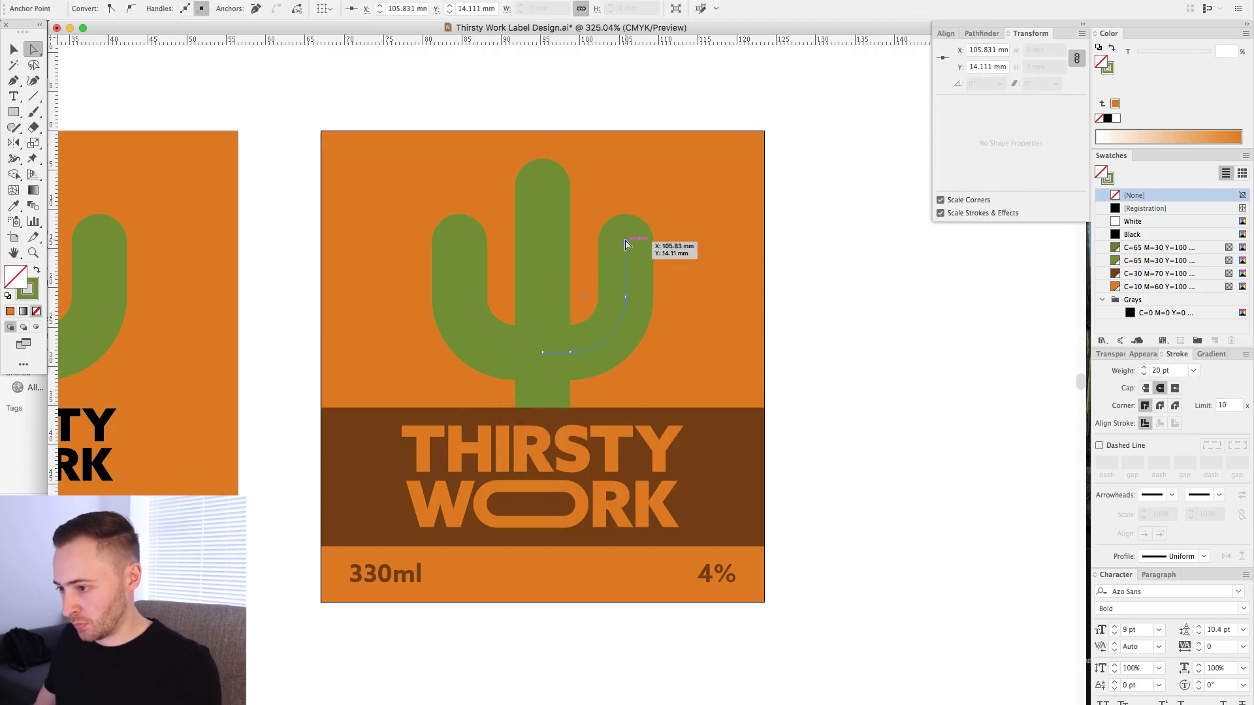
Nudge both cactus arms on the copied label slightly upward along the trunk
{"action": "key", "text": "v"}
{"action": "left_click", "coordinate": [460, 281]}
{"action": "left_click", "coordinate": [627, 276]}
{"action": "key", "text": "Up"}
{"action": "key", "text": "Up"}
{"action": "key", "text": "Up"}
{"action": "key", "text": "Up"}
{"action": "key", "text": "Up"}
{"action": "key", "text": "Up"}
{"action": "key", "text": "Up"}
{"action": "key", "text": "Up"}
{"action": "left_click", "coordinate": [483, 269]}
{"action": "key", "text": "super+y"}
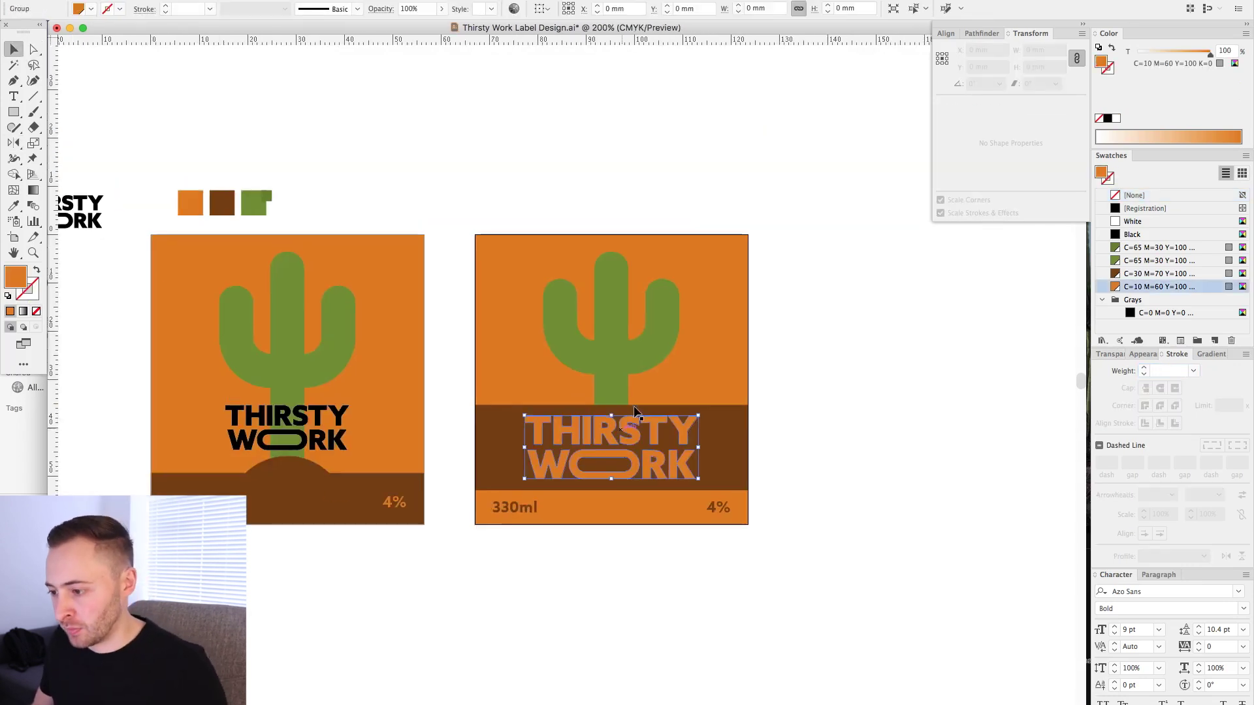
Raise the brown band's upper edge and recolour the wordmark in a darker shade of the band's brown
{"action": "key", "text": "i"}
{"action": "left_click", "coordinate": [634, 410]}
{"action": "key", "text": "super+z"}
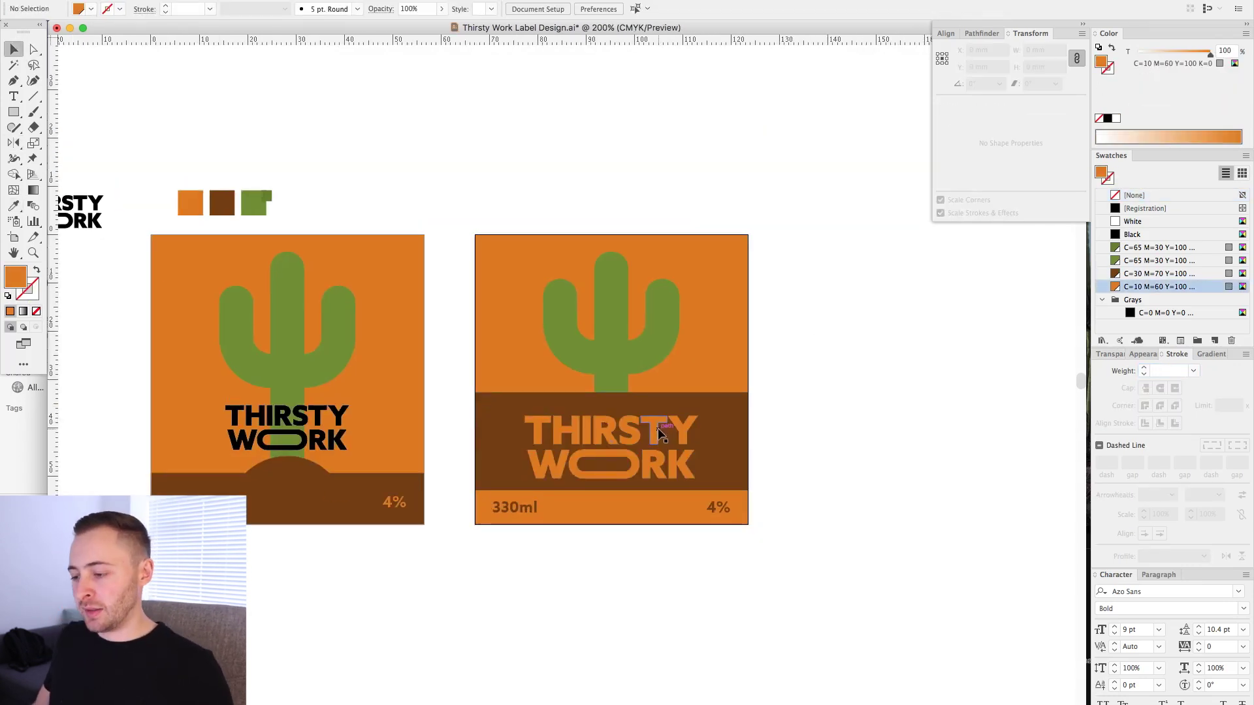
{"action": "key", "text": "super+0"}
{"action": "left_click", "coordinate": [1135, 275]}
{"action": "left_click", "coordinate": [1233, 64]}
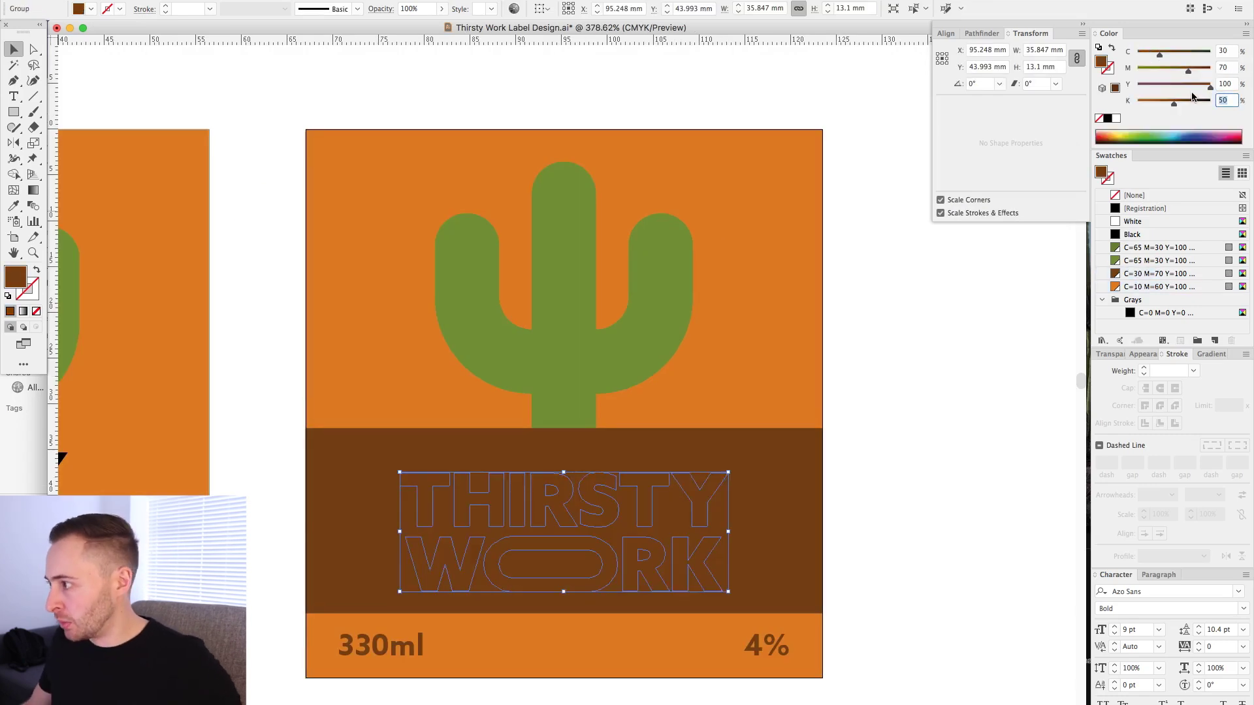
Enlarge the wordmark to about 40.8 mm wide and align 330ml and 4% with its outer edges
{"action": "left_click_drag", "start_coordinate": [400, 592], "coordinate": [337, 613]}
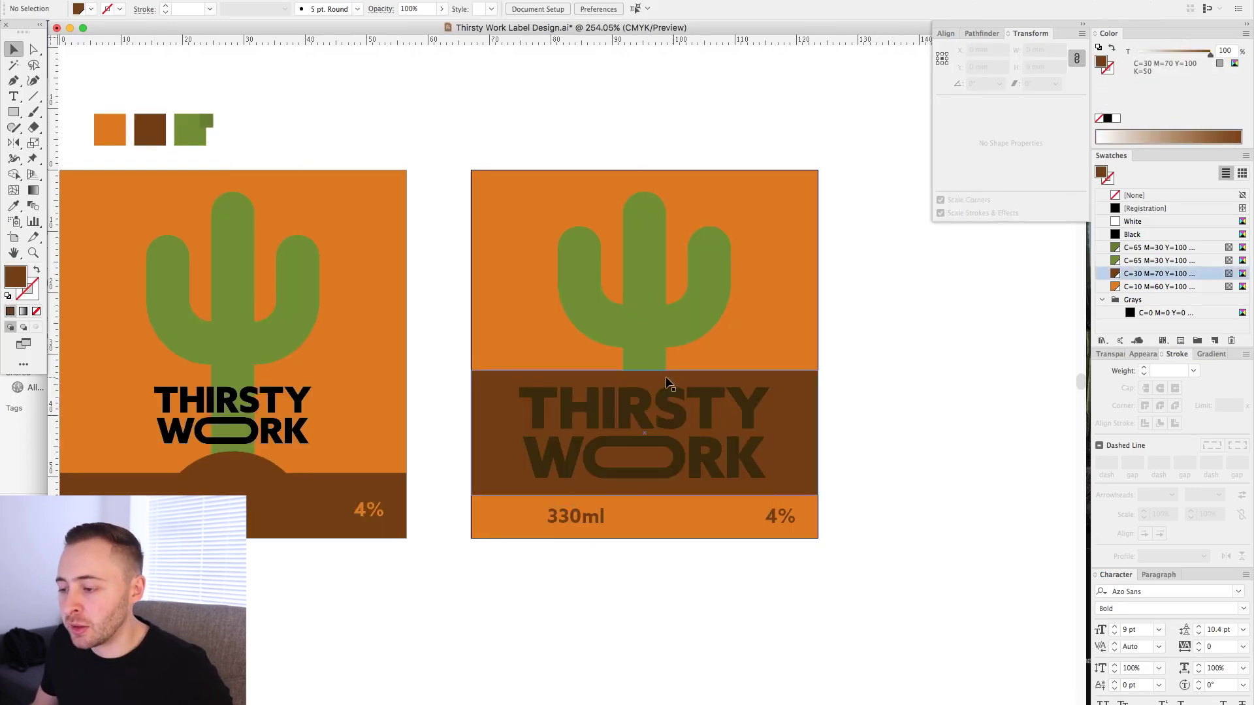
{"action": "left_click", "coordinate": [653, 411]}
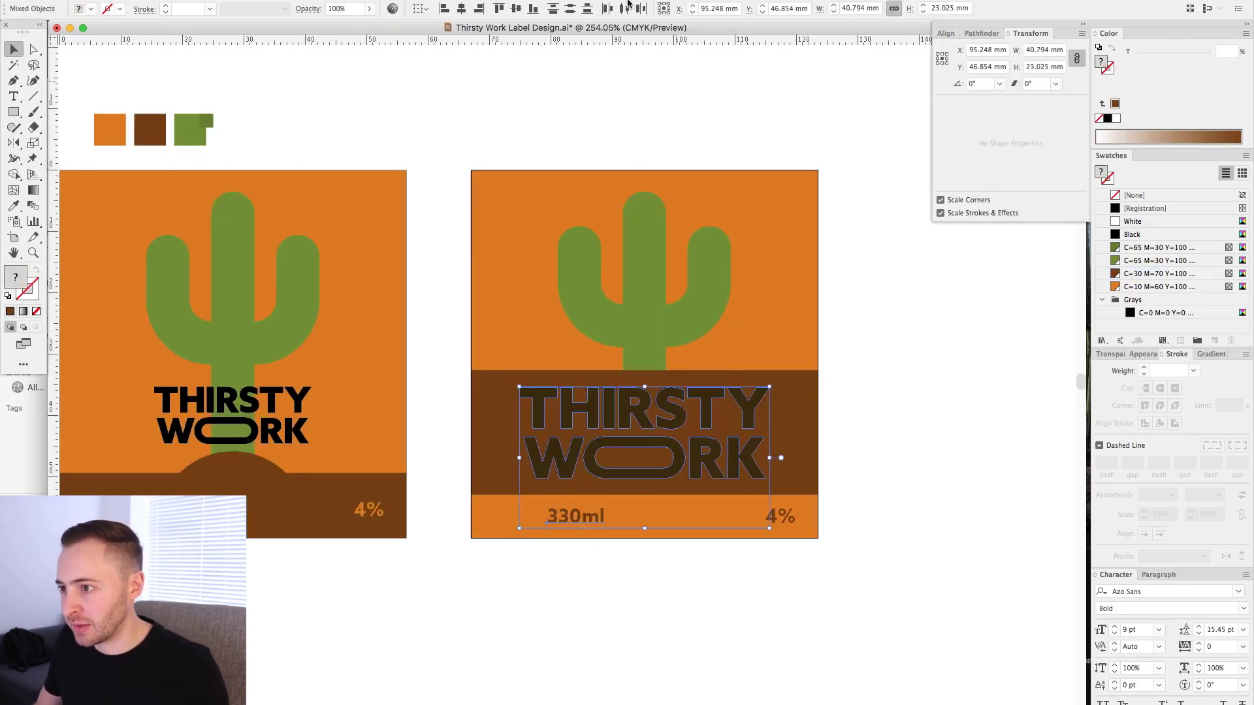
{"action": "left_click", "coordinate": [665, 249]}
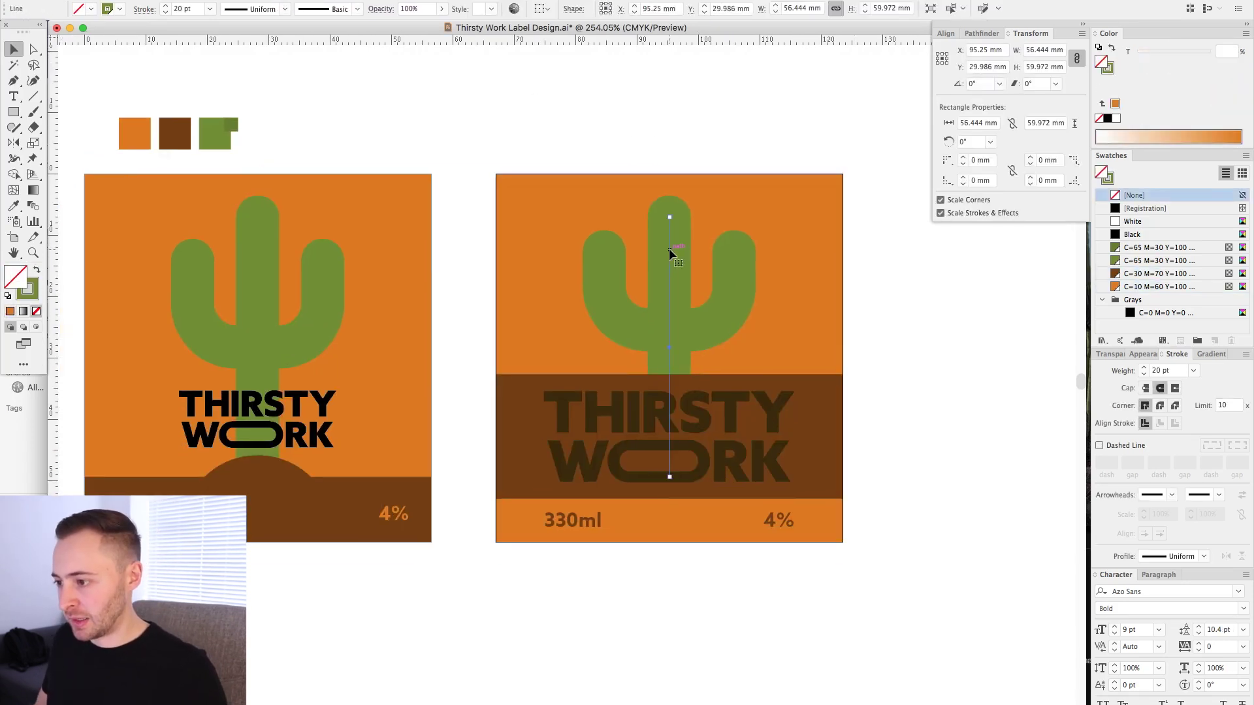
{"action": "left_click", "coordinate": [606, 278], "text": "shift"}
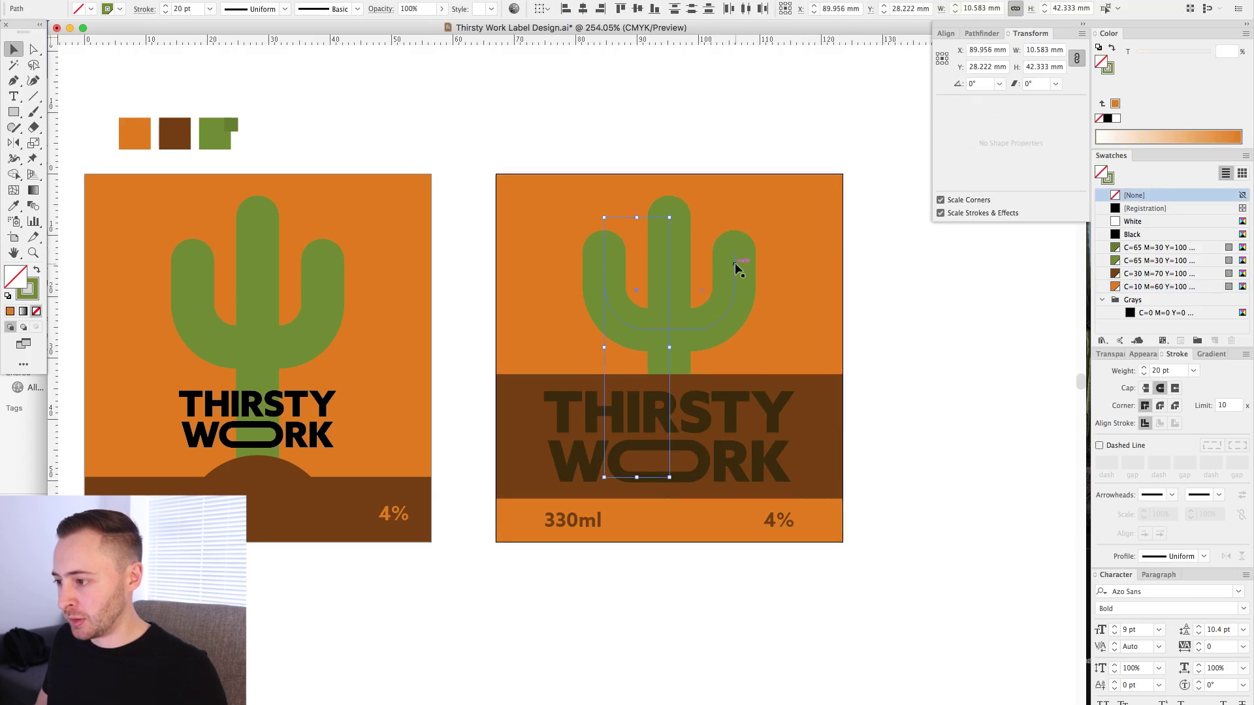
{"action": "scroll", "coordinate": [735, 307], "scroll_direction": "right", "scroll_amount": 3}
{"action": "scroll", "coordinate": [694, 359], "scroll_direction": "up", "scroll_amount": 2}
{"action": "scroll", "coordinate": [694, 358], "scroll_direction": "left", "scroll_amount": 2}
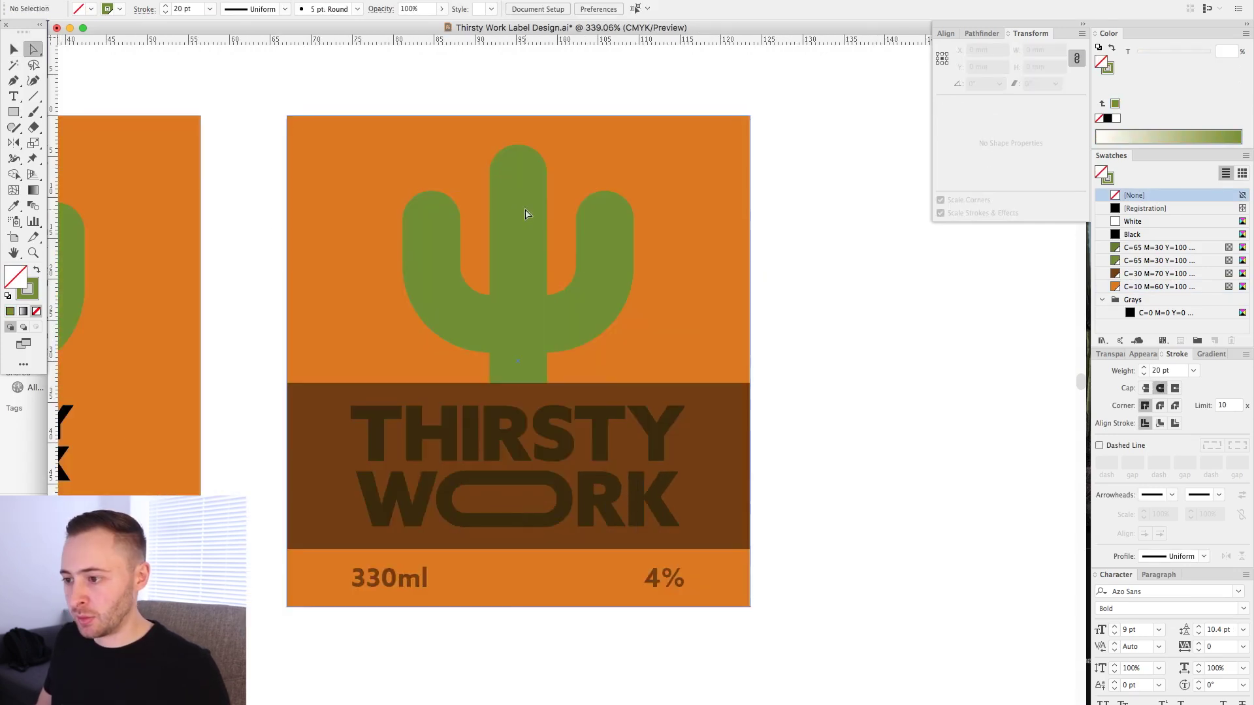
{"action": "key", "text": "v"}
{"action": "left_click", "coordinate": [514, 215]}
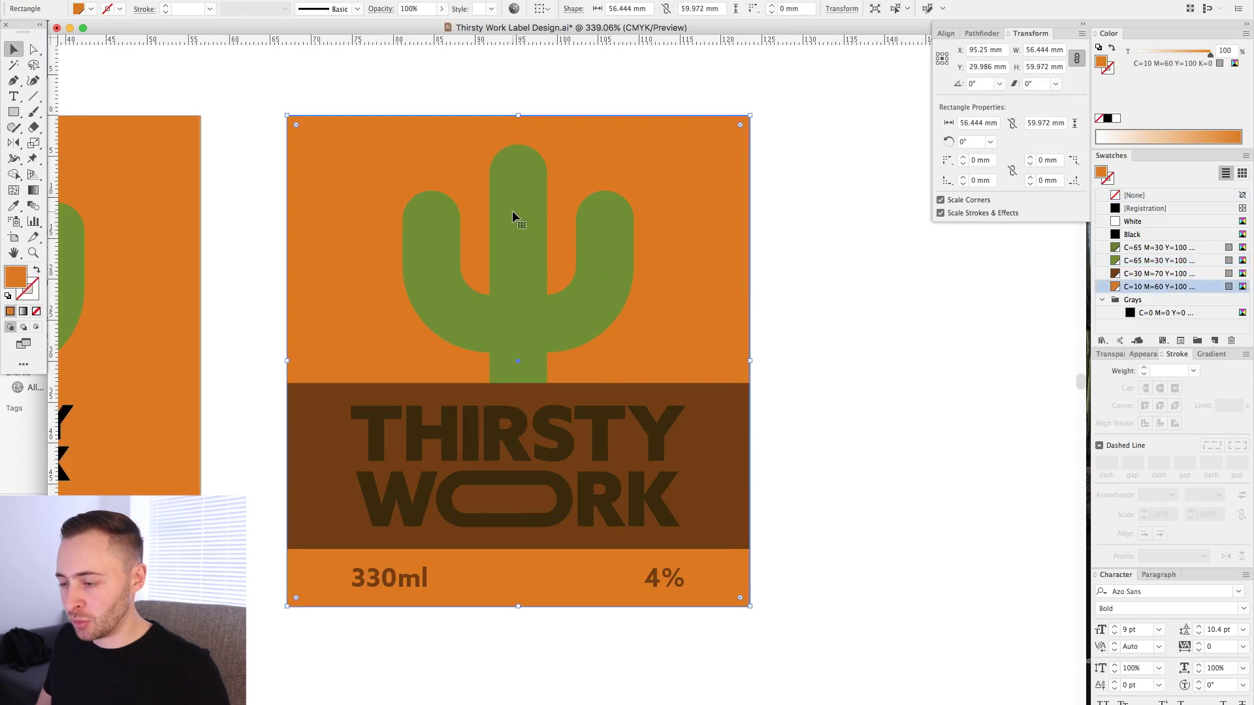
Duplicate the cactus trunk and both arms onto the empty canvas to the right of the copied label
{"action": "left_click", "coordinate": [517, 212]}
{"action": "key", "text": "super+minus"}
{"action": "key", "text": "super+minus"}
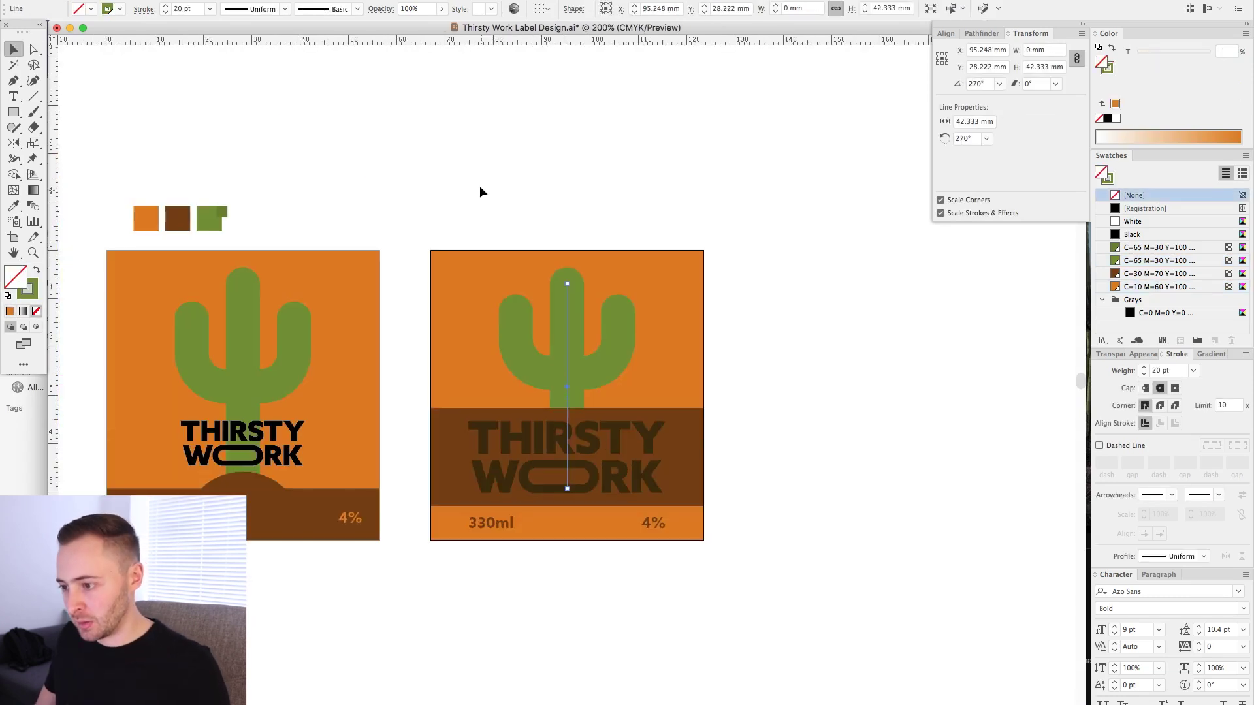
{"action": "scroll", "coordinate": [613, 366], "scroll_direction": "right", "scroll_amount": 4}
{"action": "left_click", "coordinate": [508, 342]}
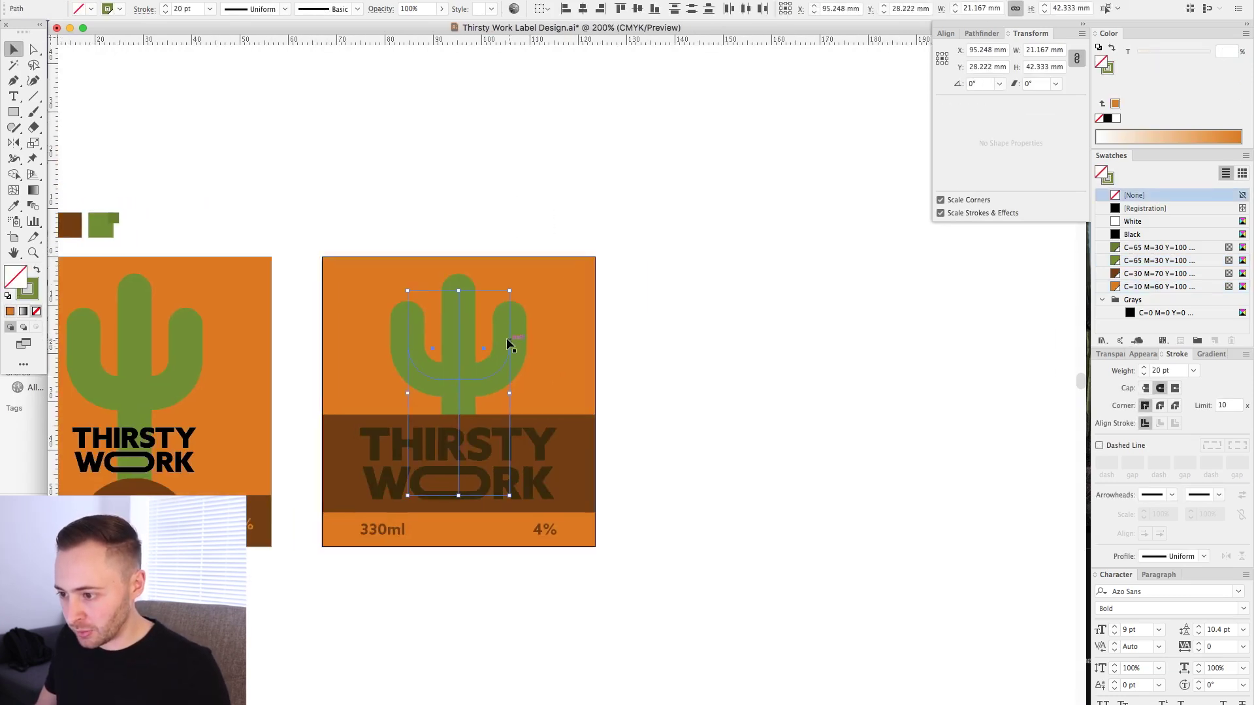
{"action": "left_click_drag", "start_coordinate": [510, 338], "coordinate": [847, 350]}
{"action": "left_click", "coordinate": [850, 240]}
Expand the fill and stroke of the duplicated cactus lines into filled shapes
{"action": "left_click_drag", "start_coordinate": [664, 229], "coordinate": [1012, 645]}
{"action": "left_click_drag", "start_coordinate": [351, 95], "coordinate": [655, 373]}
{"action": "left_click", "coordinate": [171, 1]}
{"action": "key", "text": "Escape"}
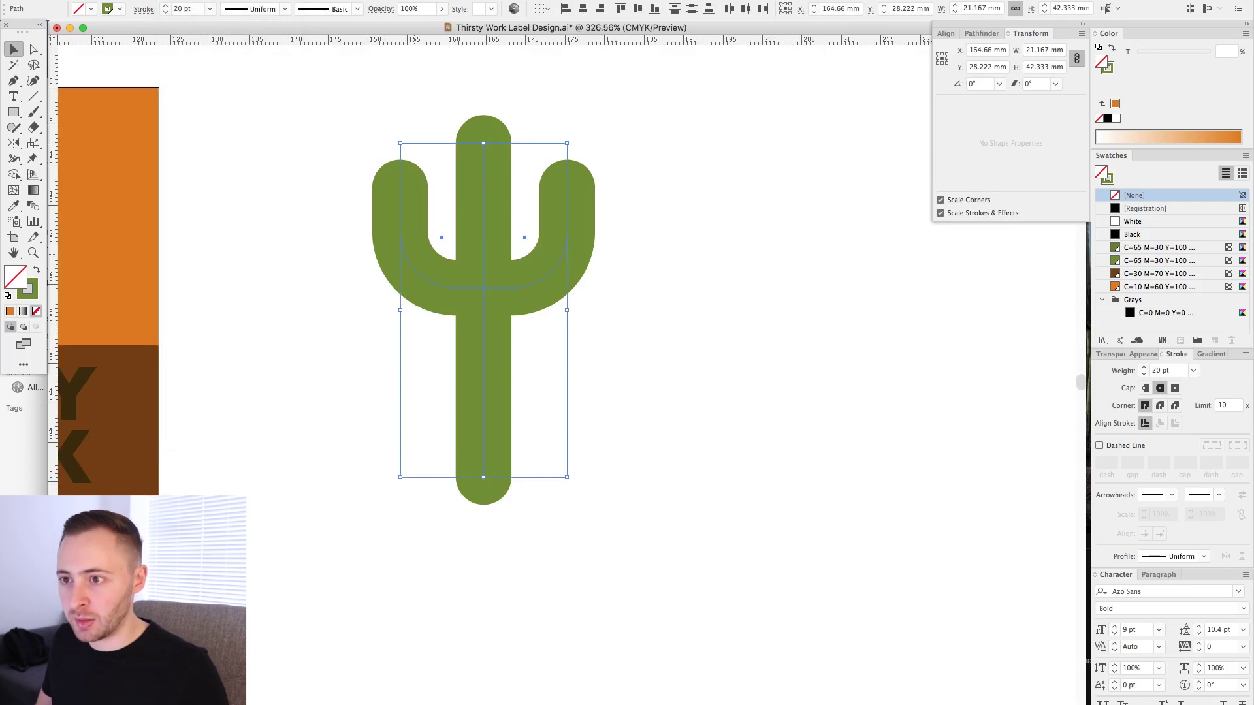
{"action": "left_click", "coordinate": [175, 0]}
{"action": "left_click", "coordinate": [190, 99]}
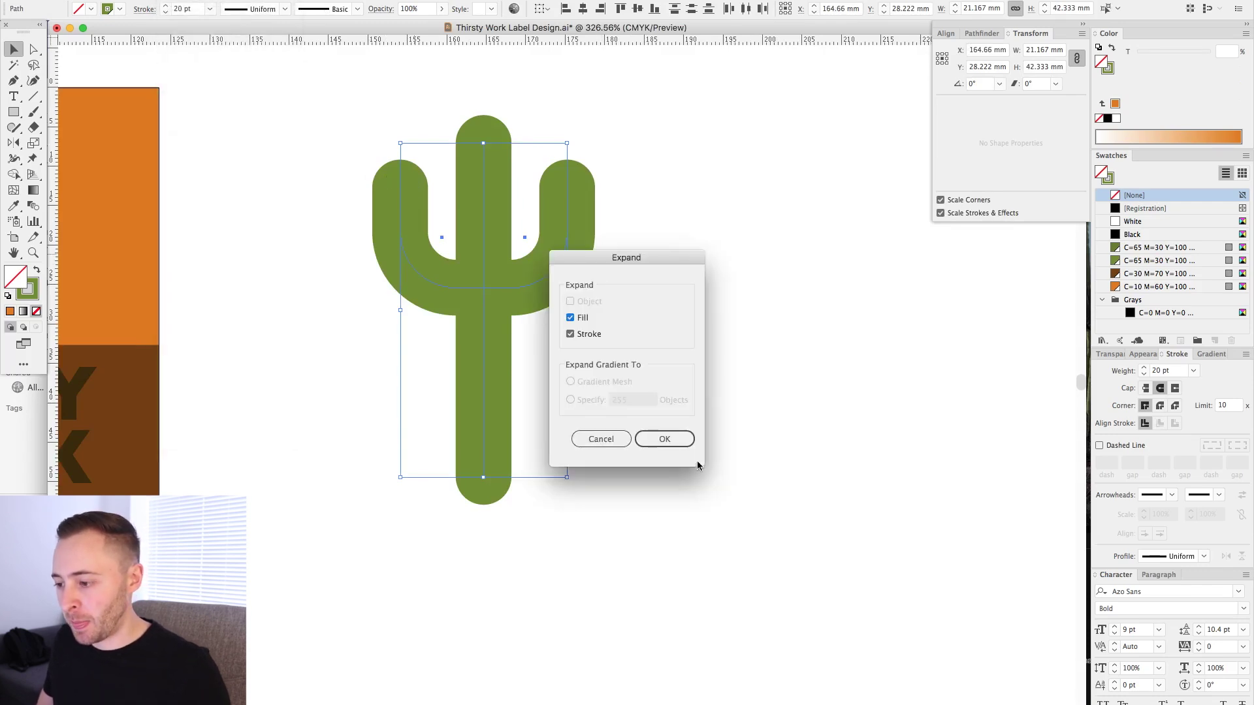
{"action": "left_click", "coordinate": [662, 441]}
{"action": "left_click", "coordinate": [324, 255]}
Unite the overlapping trunk and arm shapes into one cactus silhouette with Pathfinder and check it in outline view
{"action": "left_click_drag", "start_coordinate": [324, 104], "coordinate": [714, 546]}
{"action": "key", "text": "super+y"}
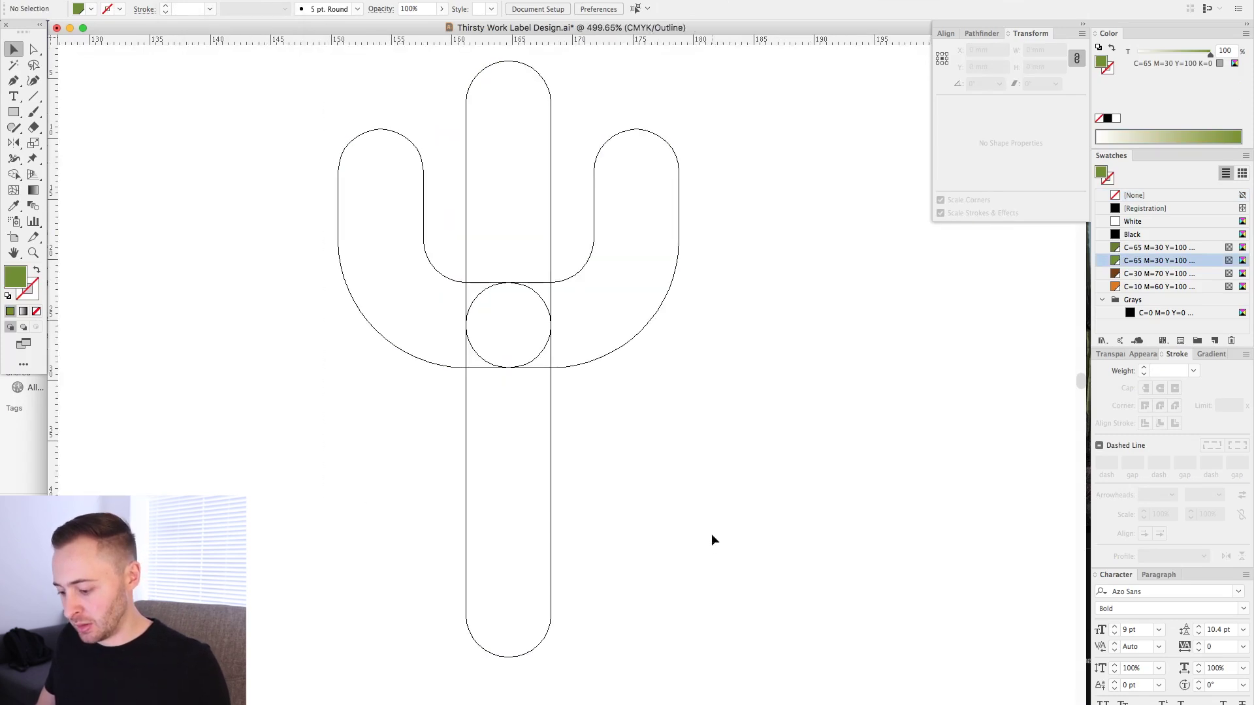
{"action": "key", "text": "super+y"}
{"action": "key", "text": "super+minus"}
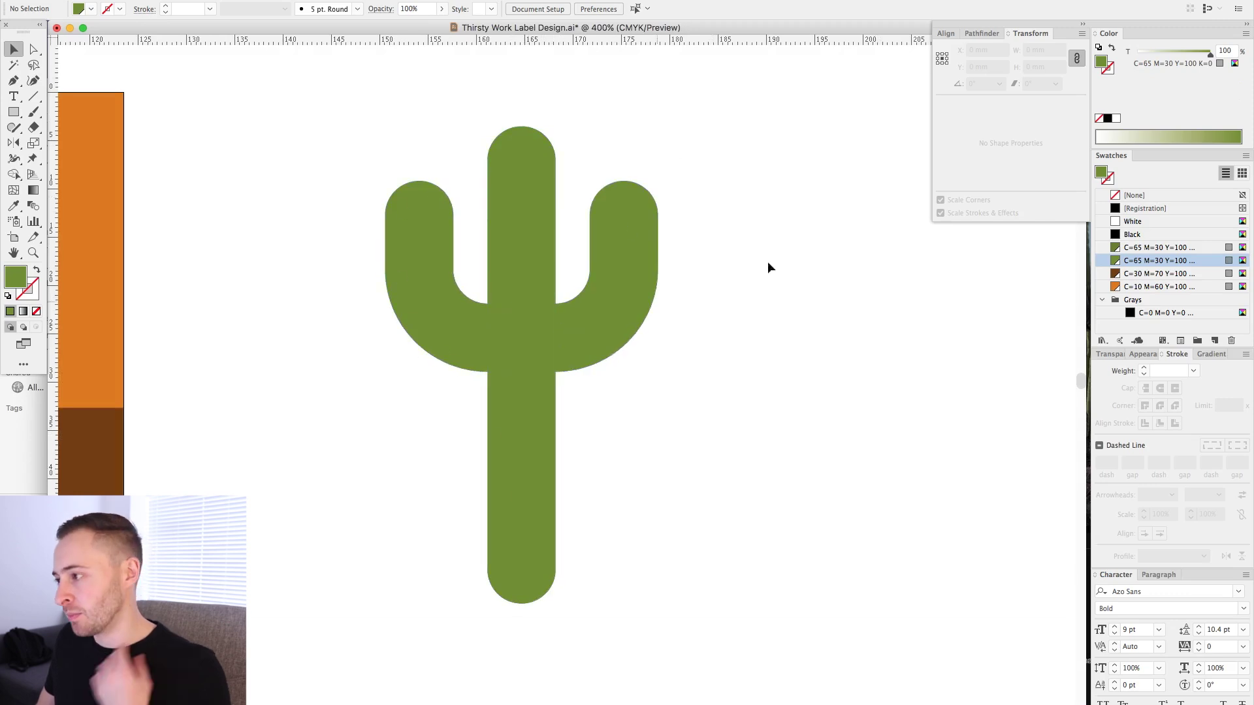
{"action": "left_click_drag", "start_coordinate": [311, 110], "coordinate": [835, 575]}
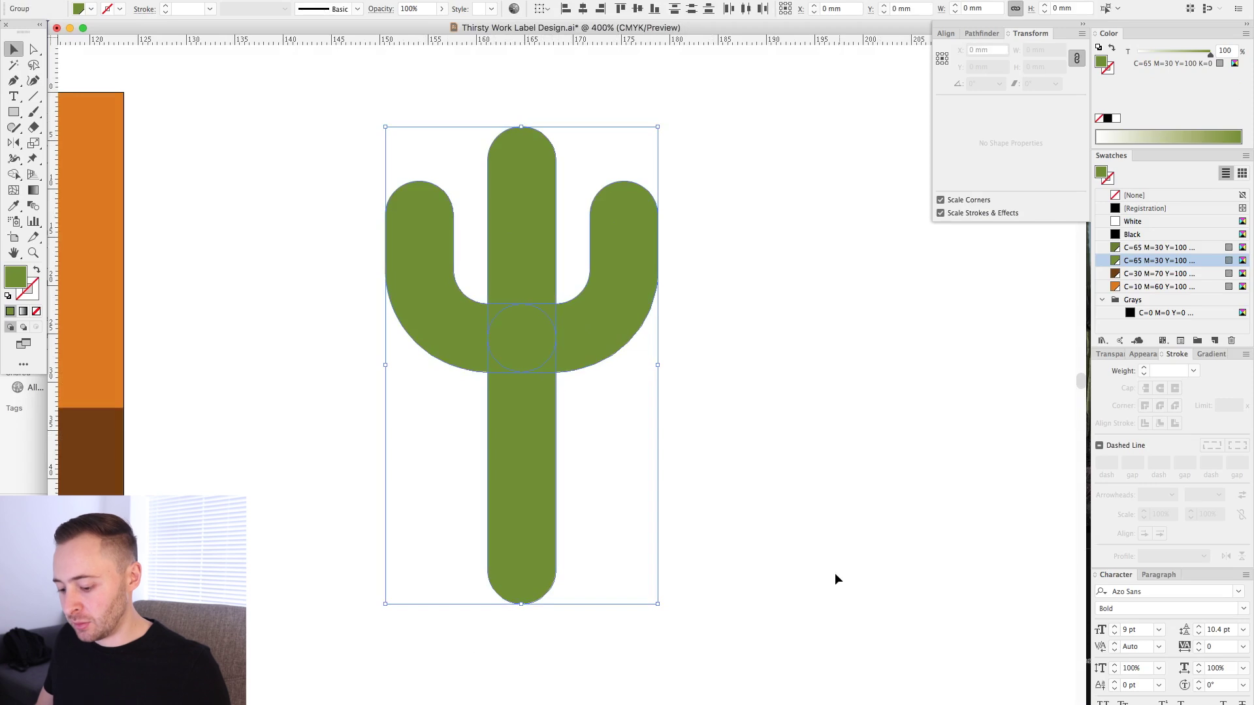
{"action": "left_click", "coordinate": [982, 34]}
{"action": "left_click", "coordinate": [944, 64]}
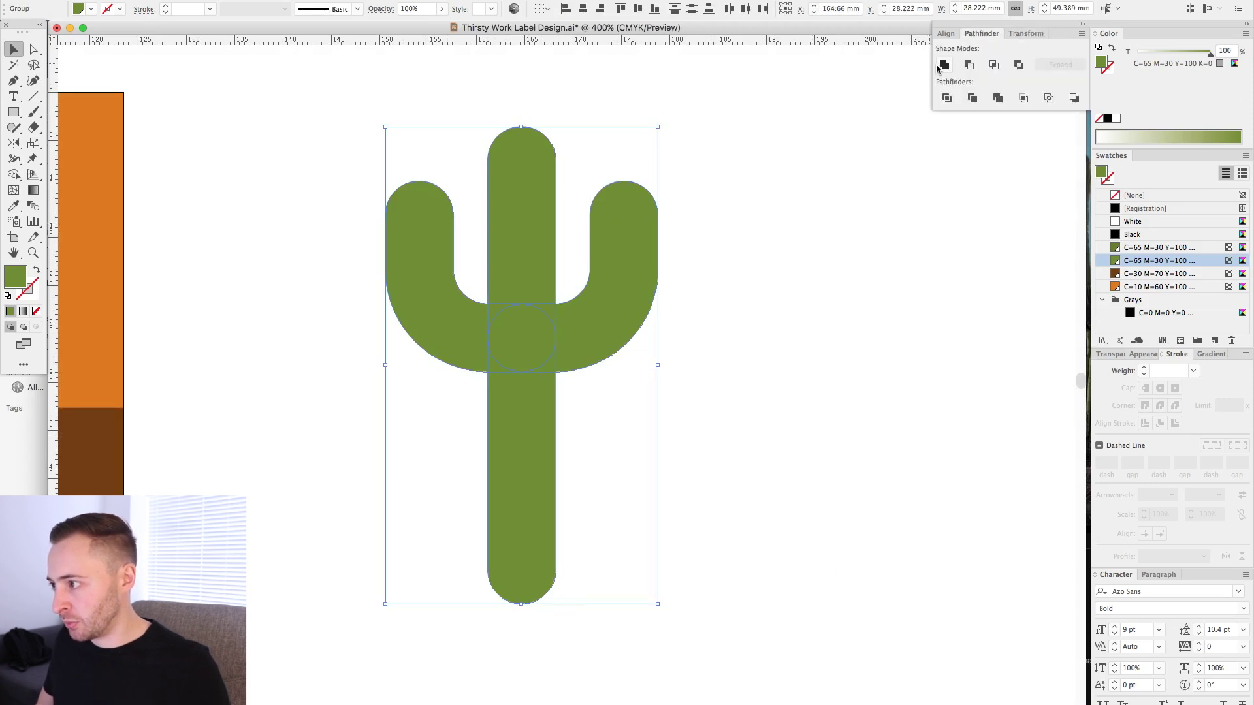
{"action": "key", "text": "super+y"}
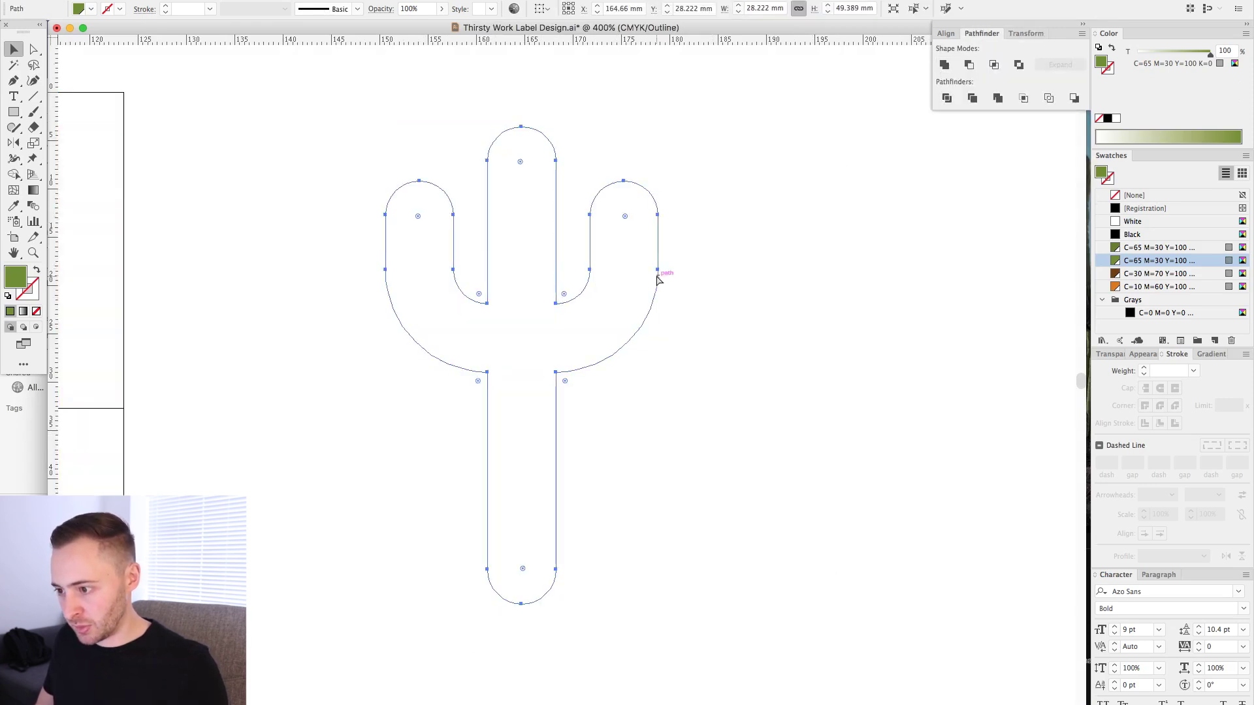
Redo the union of the trunk and arm shapes into one cactus silhouette and return to the preview view
{"action": "key", "text": "super+z"}
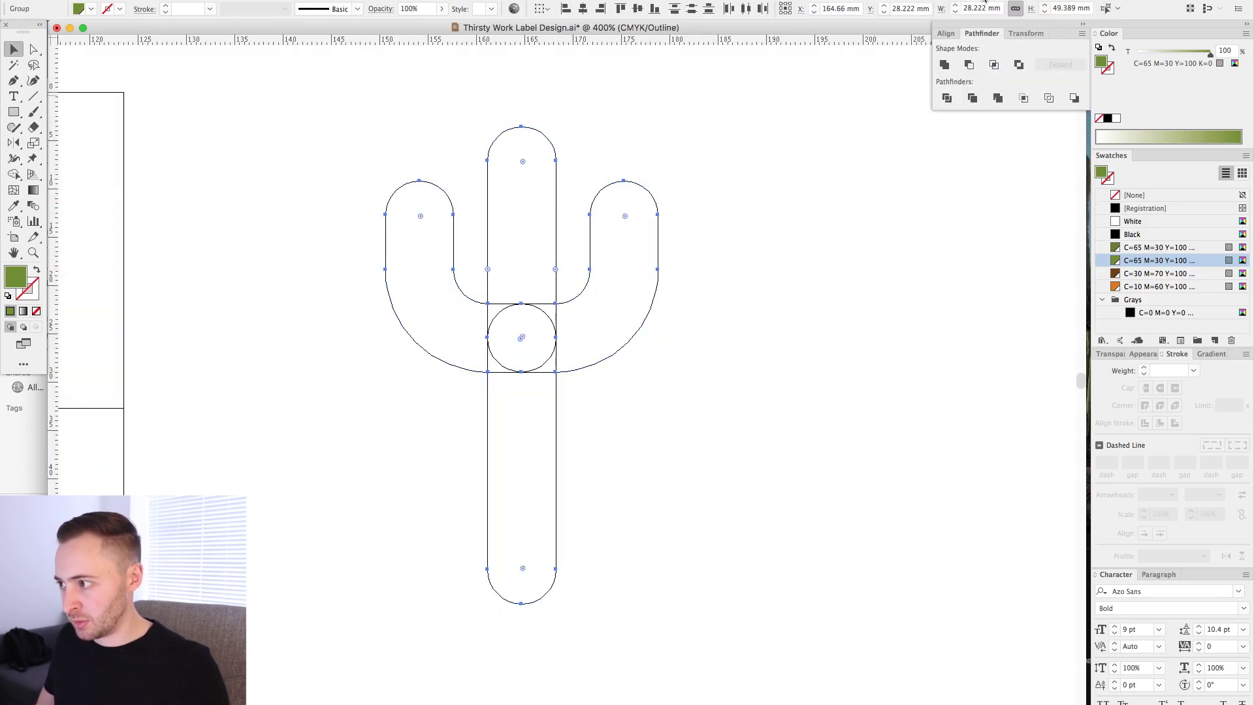
{"action": "left_click", "coordinate": [944, 64]}
{"action": "key", "text": "super+y"}
{"action": "left_click", "coordinate": [730, 342]}
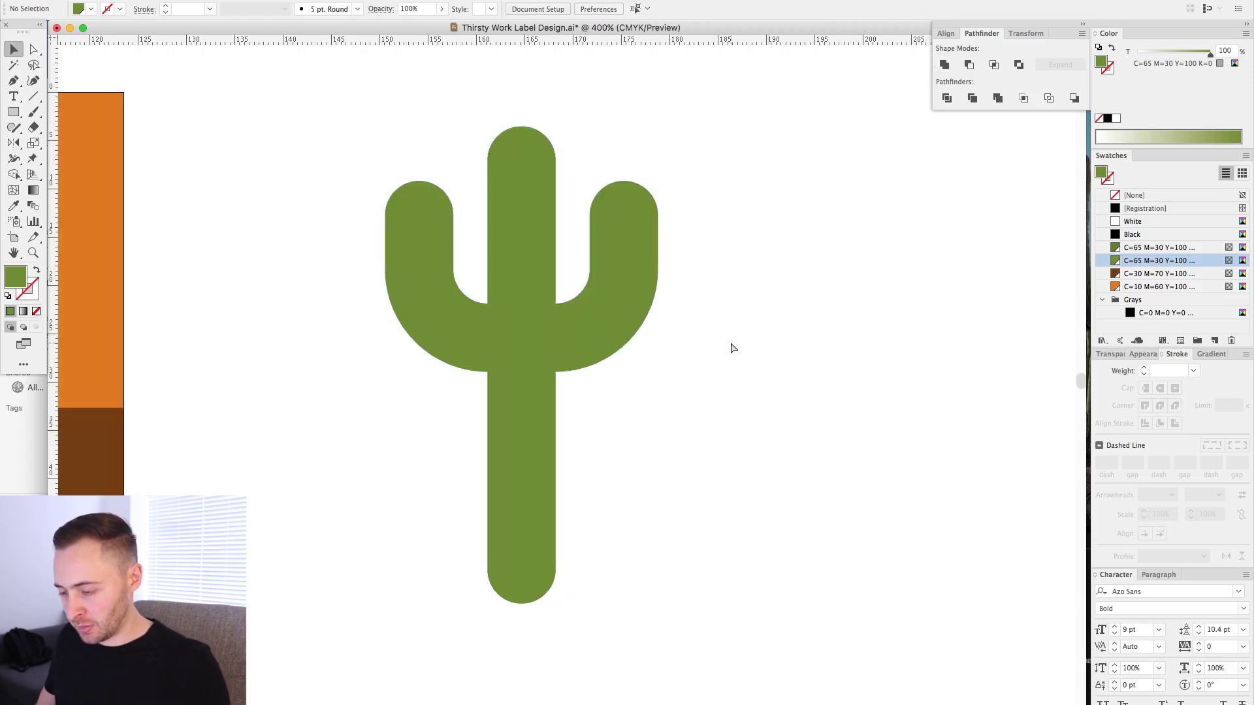
Place the original cactus centre lines over the silhouette in outline view and extend all their ends beyond the silhouette
{"action": "key", "text": "super+z"}
{"action": "key", "text": "super+y"}
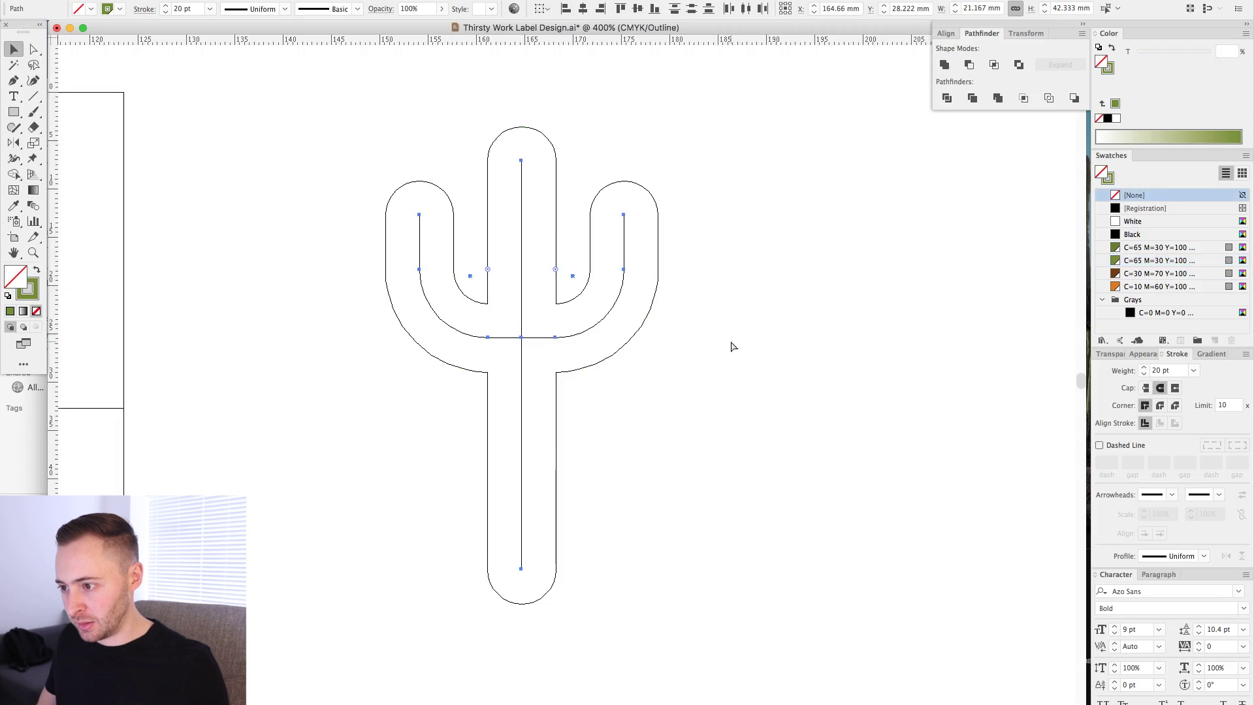
{"action": "left_click", "coordinate": [530, 165]}
{"action": "key", "text": "a"}
{"action": "left_click_drag", "start_coordinate": [526, 109], "coordinate": [526, 109]}
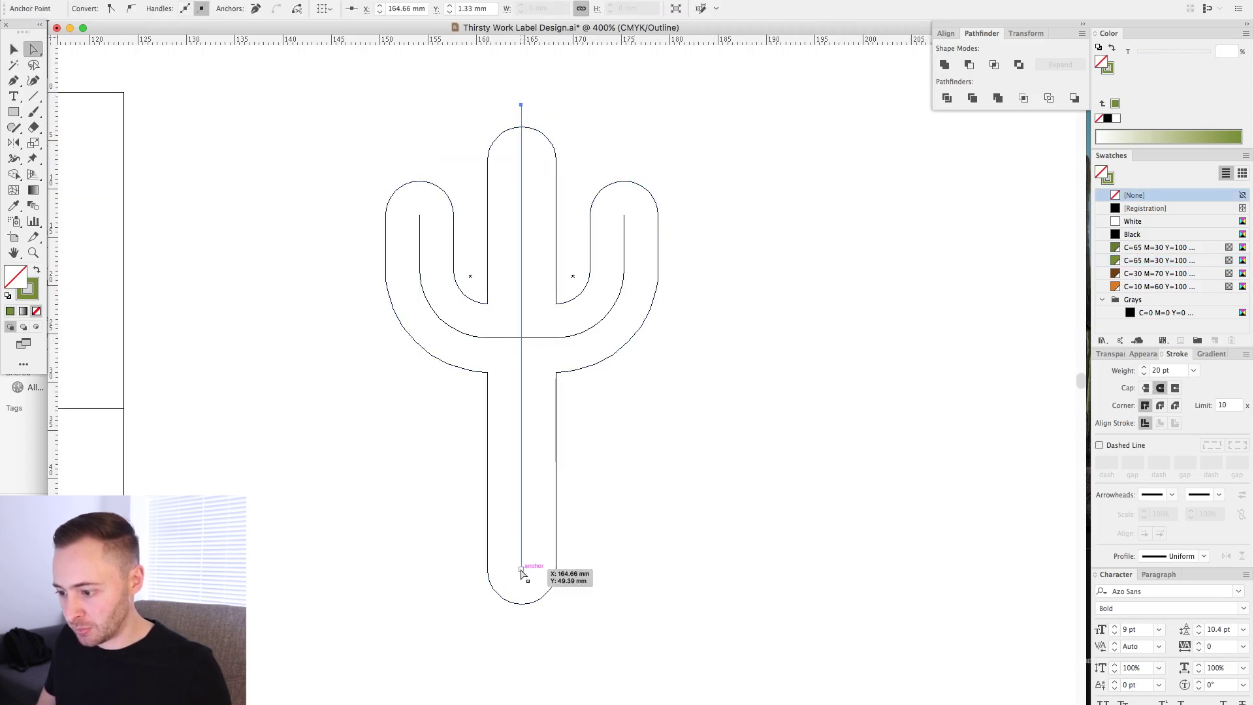
{"action": "left_click_drag", "start_coordinate": [522, 626], "coordinate": [523, 627]}
{"action": "left_click", "coordinate": [643, 210]}
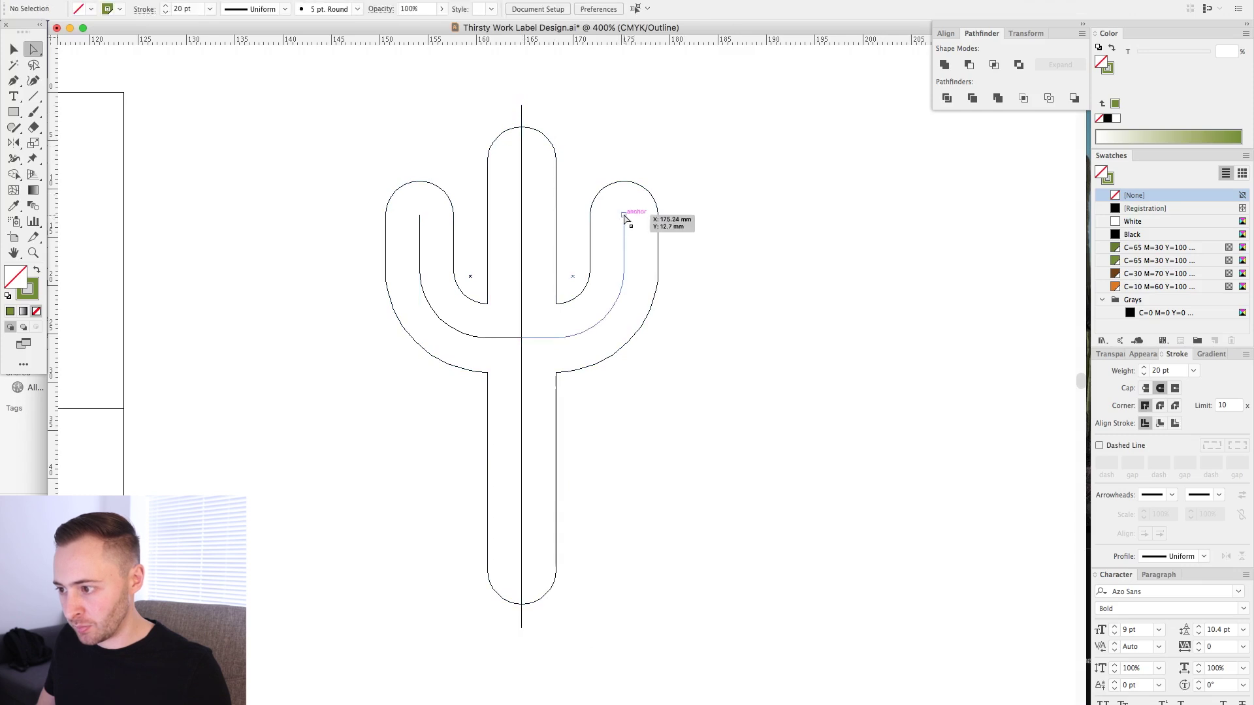
{"action": "left_click_drag", "start_coordinate": [624, 151], "coordinate": [623, 150]}
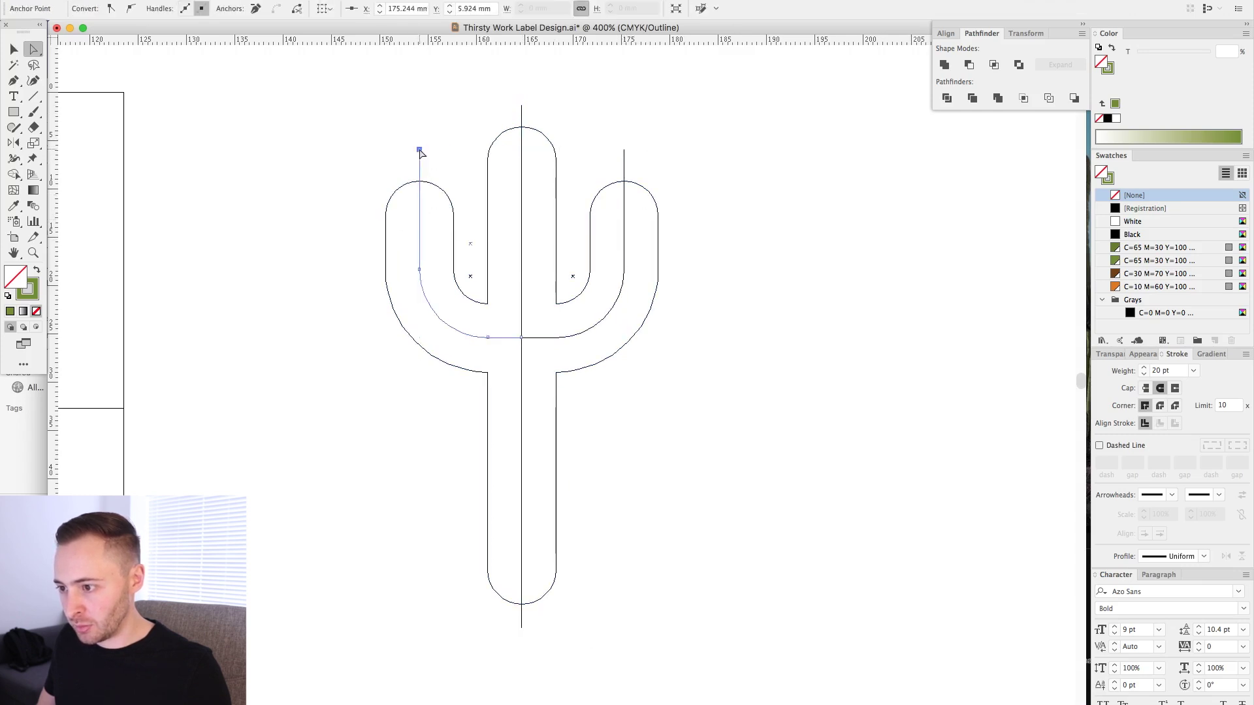
{"action": "left_click", "coordinate": [331, 171]}
Give the trunk and arm centre lines a 1 pt stroke in the darker green C=65 M=30 Y=100 K=15
{"action": "left_click", "coordinate": [521, 110]}
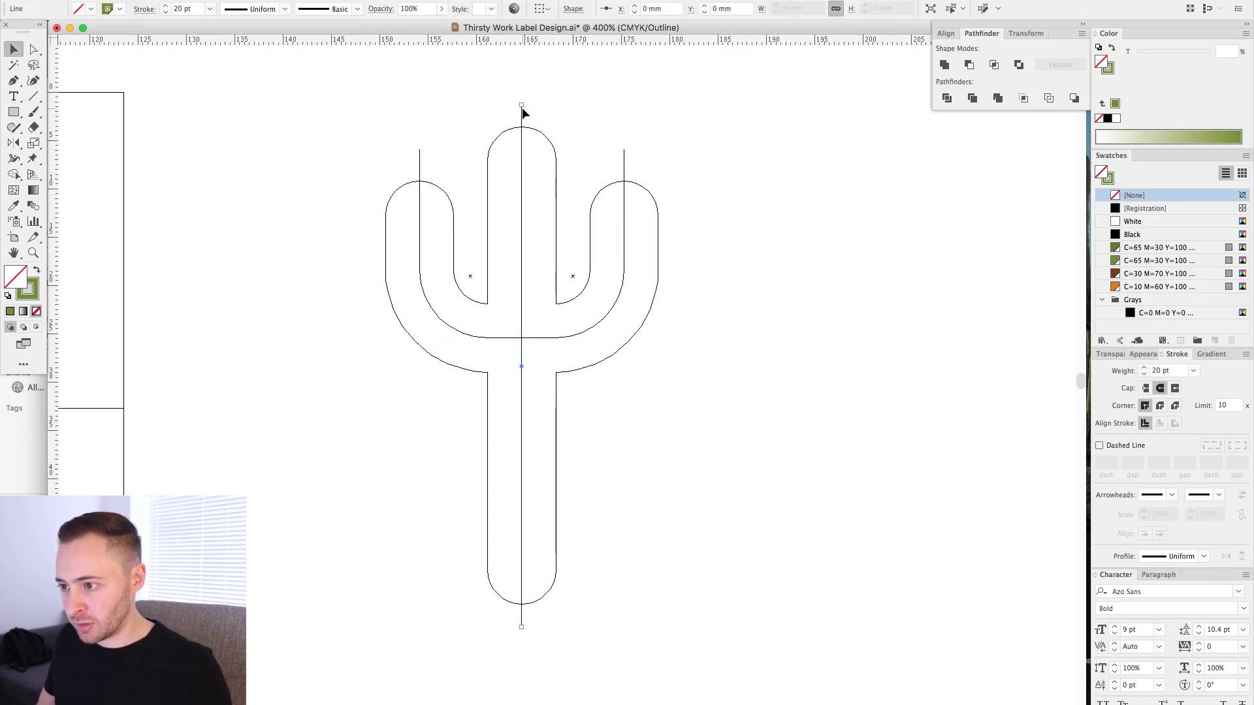
{"action": "left_click", "coordinate": [418, 161], "text": "shift"}
{"action": "left_click", "coordinate": [623, 157], "text": "shift"}
{"action": "key", "text": "ctrl+y"}
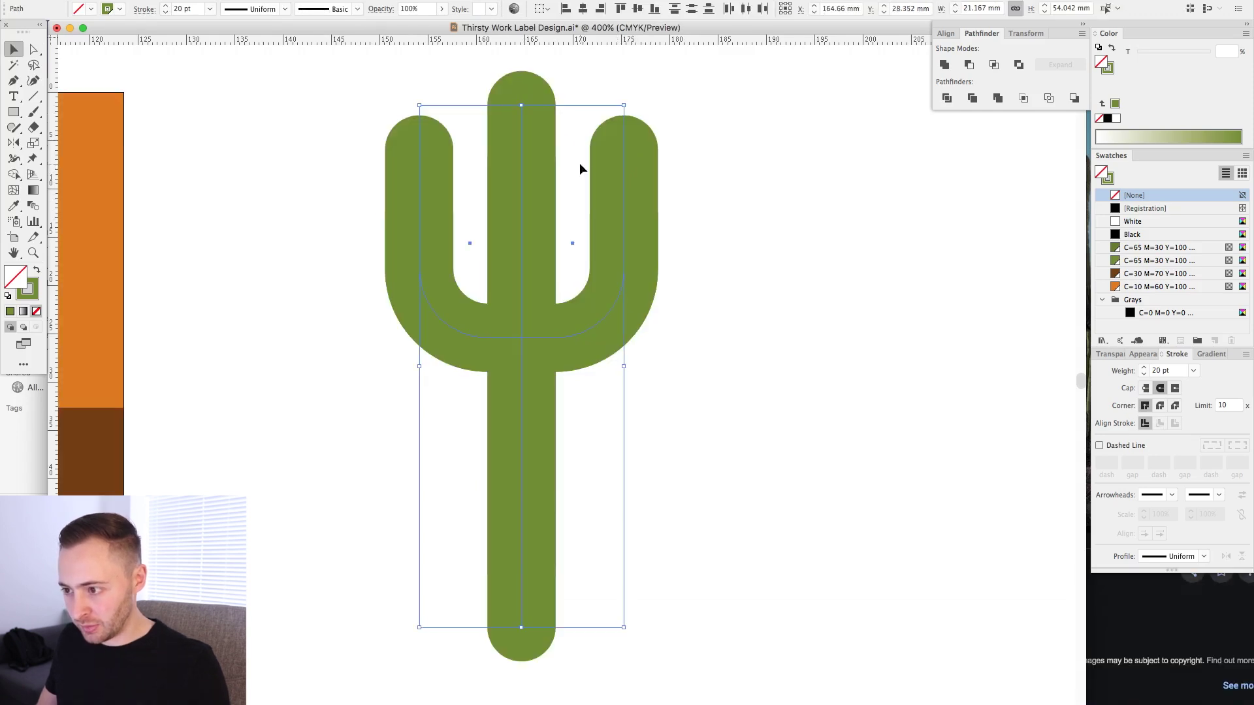
{"action": "key", "text": "ctrl+t"}
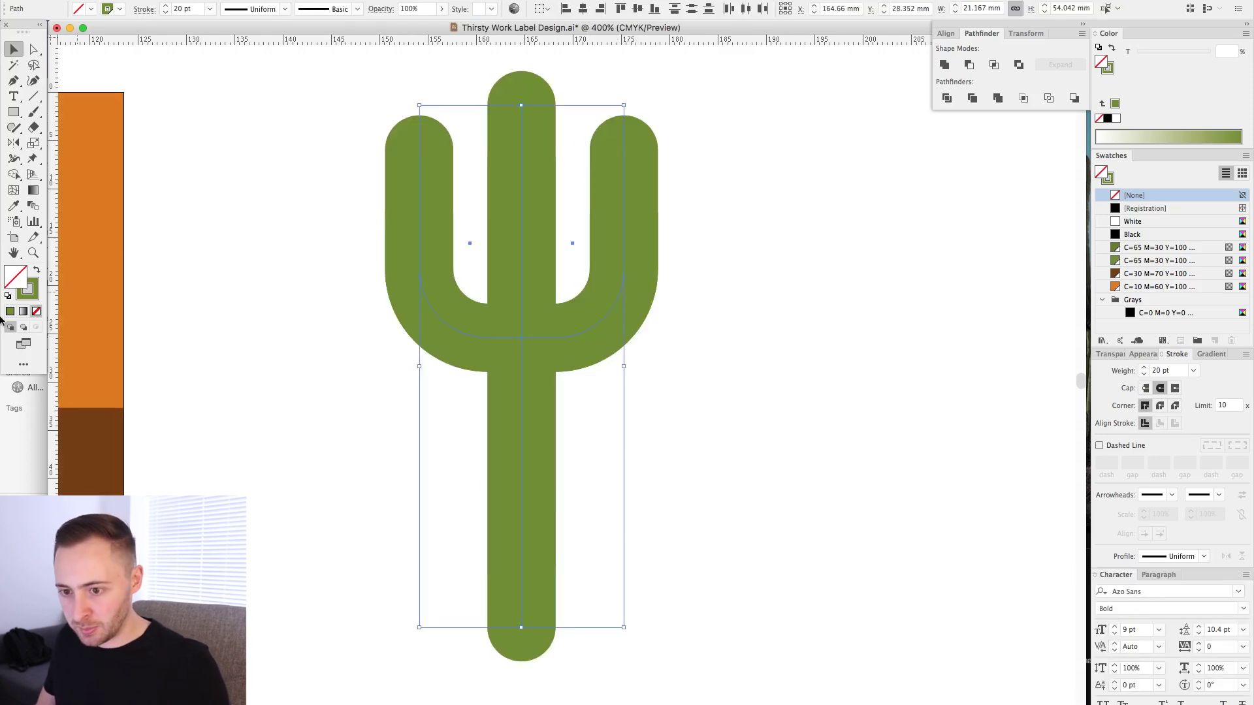
{"action": "left_click", "coordinate": [30, 297]}
{"action": "left_click", "coordinate": [1150, 249]}
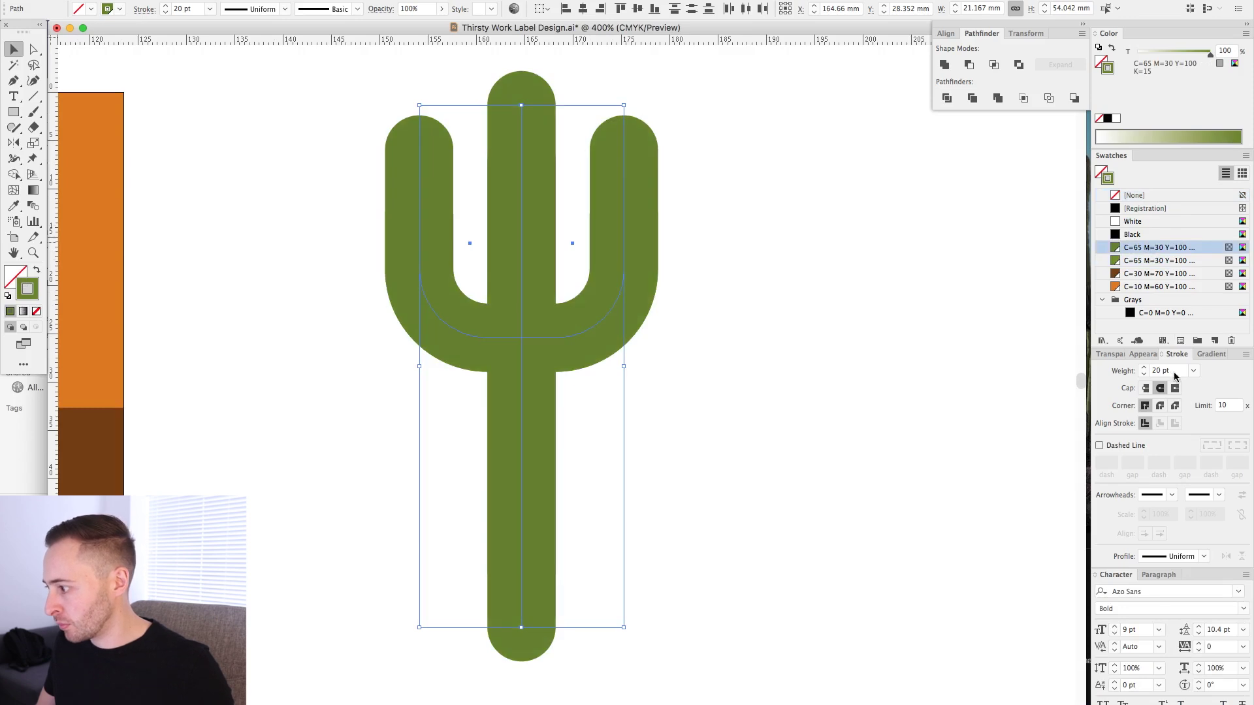
{"action": "key", "text": "Return"}
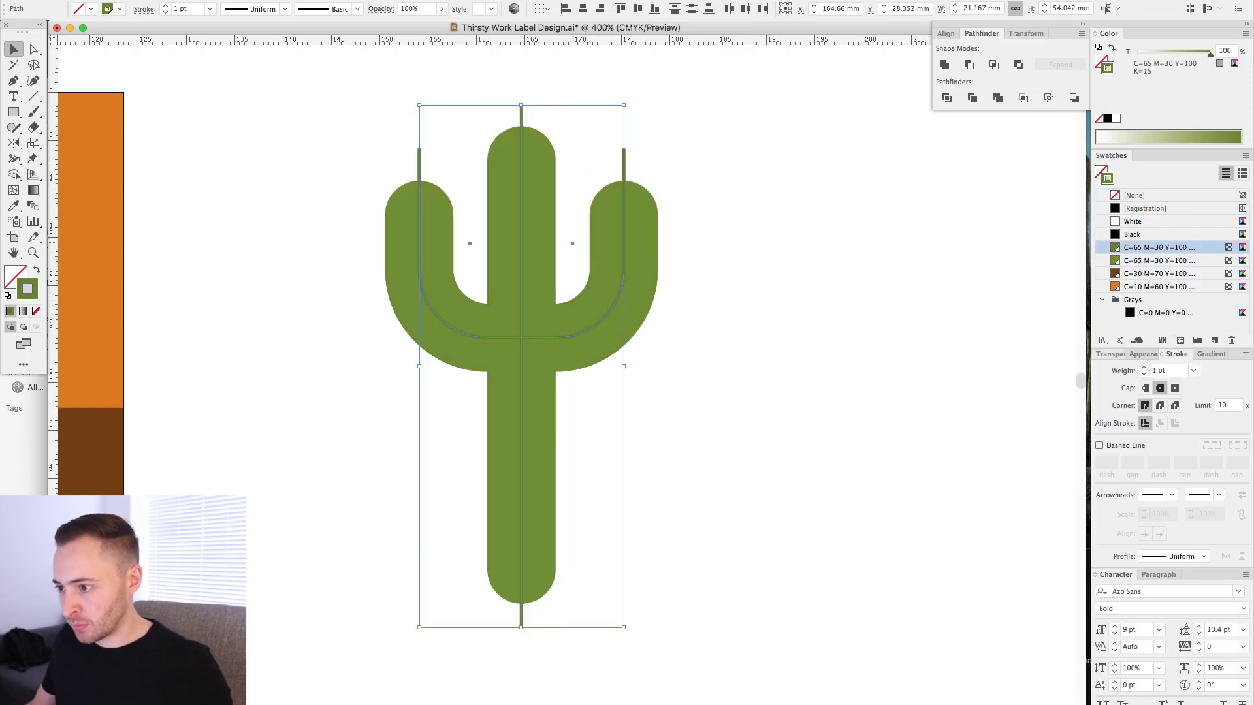
Divide the cactus silhouette along its centre lines with Pathfinder and select the piece joining the arm and trunk
{"action": "left_click", "coordinate": [783, 288]}
{"action": "left_click_drag", "start_coordinate": [807, 519], "coordinate": [850, 519]}
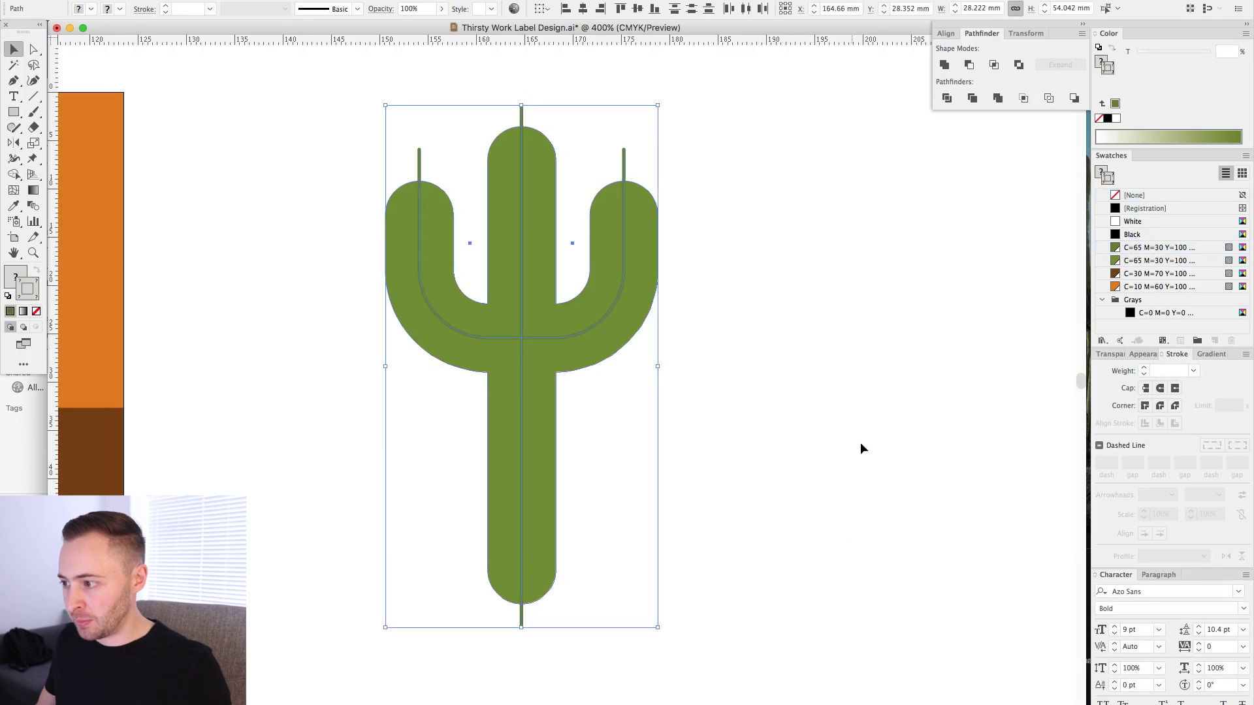
{"action": "left_click", "coordinate": [948, 100]}
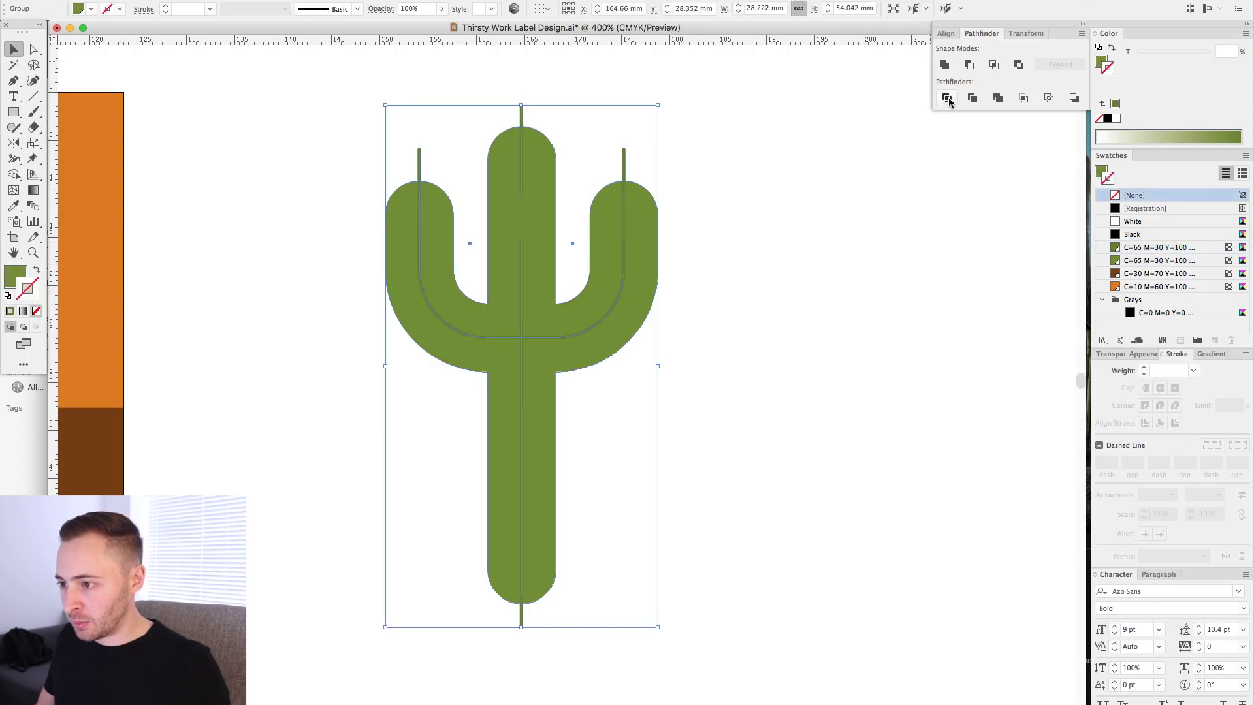
{"action": "left_click", "coordinate": [829, 256]}
{"action": "key", "text": "a"}
{"action": "left_click", "coordinate": [496, 249]}
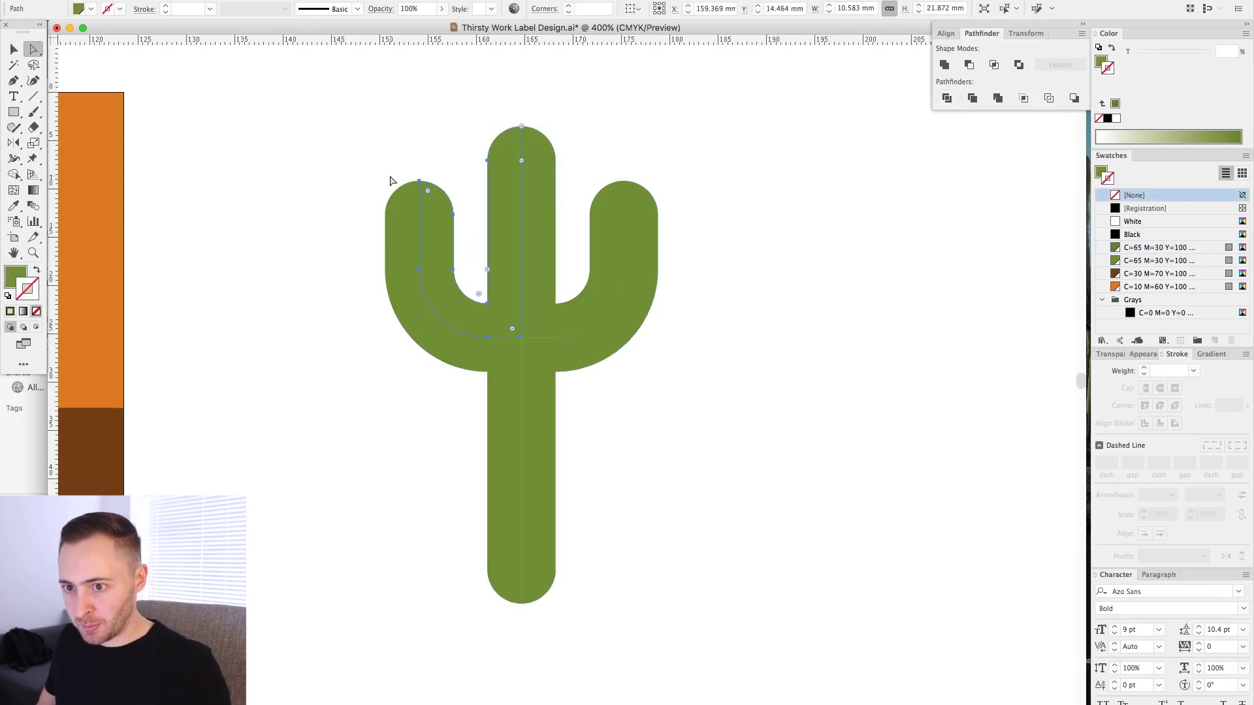
Draw vertical lines along both trunk edges across the arm junctions and divide the cactus again with Pathfinder
{"action": "left_click", "coordinate": [34, 96]}
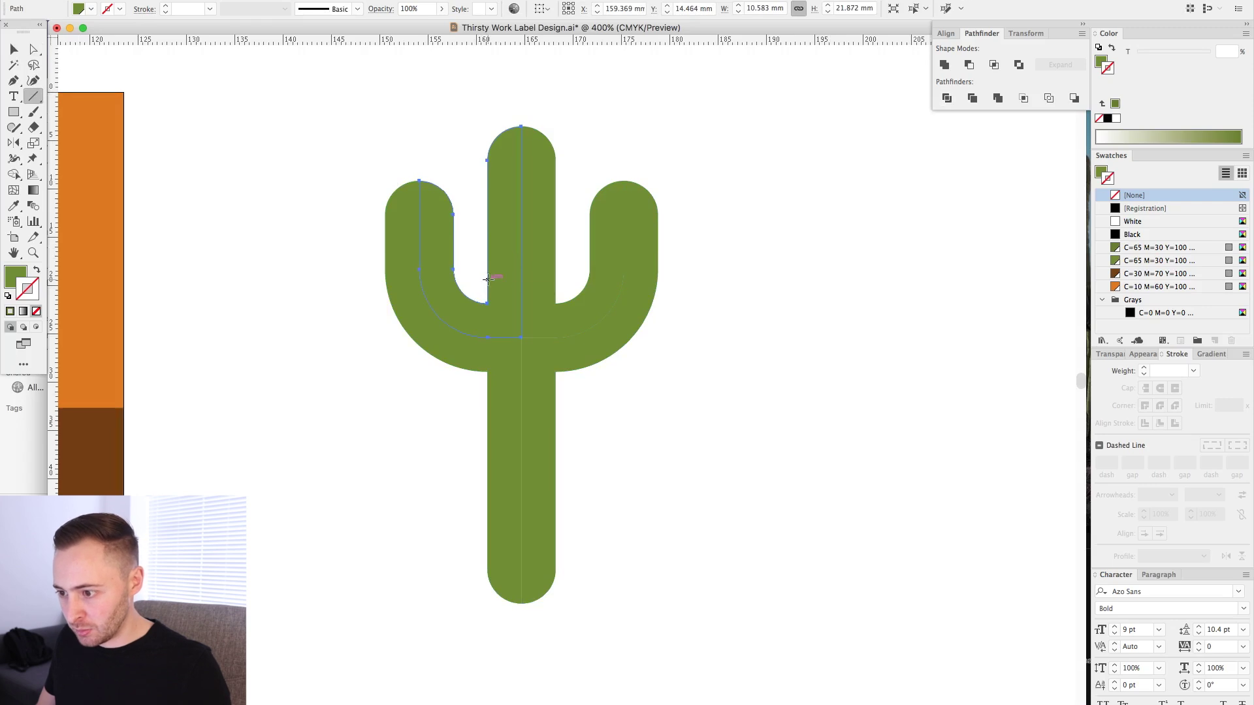
{"action": "left_click_drag", "start_coordinate": [507, 416], "coordinate": [507, 417]}
{"action": "left_click_drag", "start_coordinate": [555, 261], "coordinate": [556, 413]}
{"action": "key", "text": "v"}
{"action": "left_click_drag", "start_coordinate": [664, 502], "coordinate": [401, 272]}
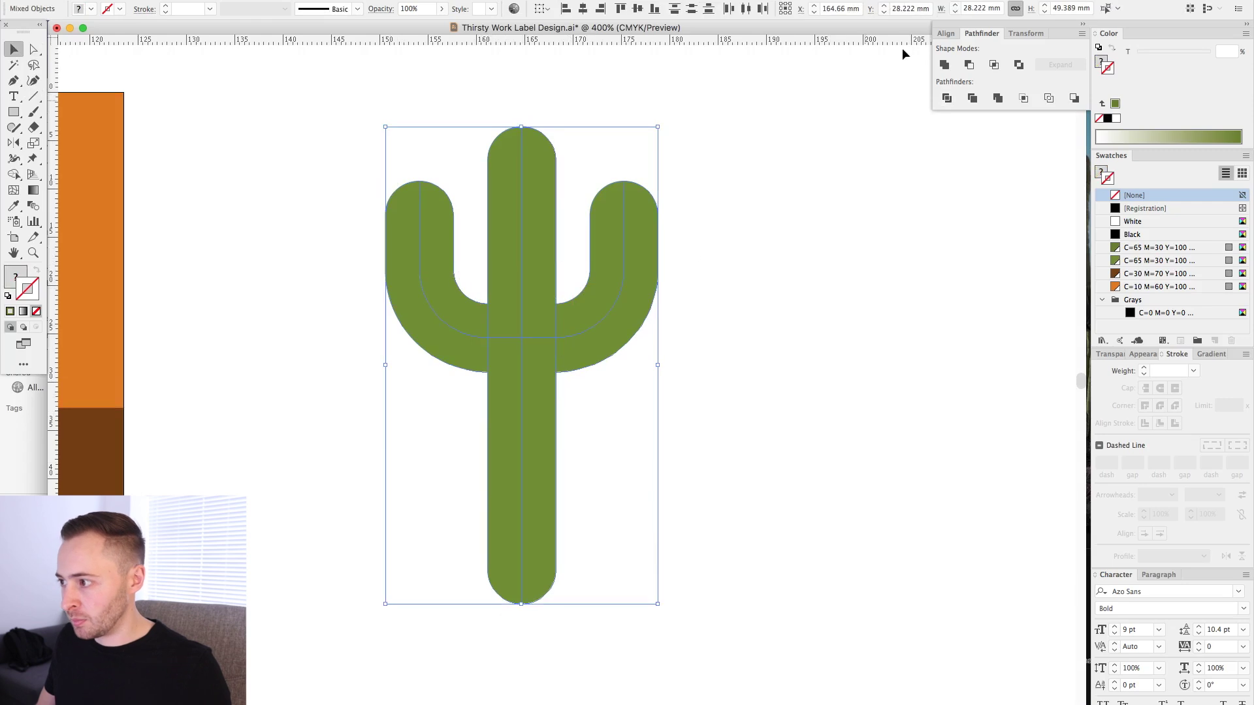
{"action": "left_click", "coordinate": [946, 98]}
{"action": "left_click", "coordinate": [678, 358]}
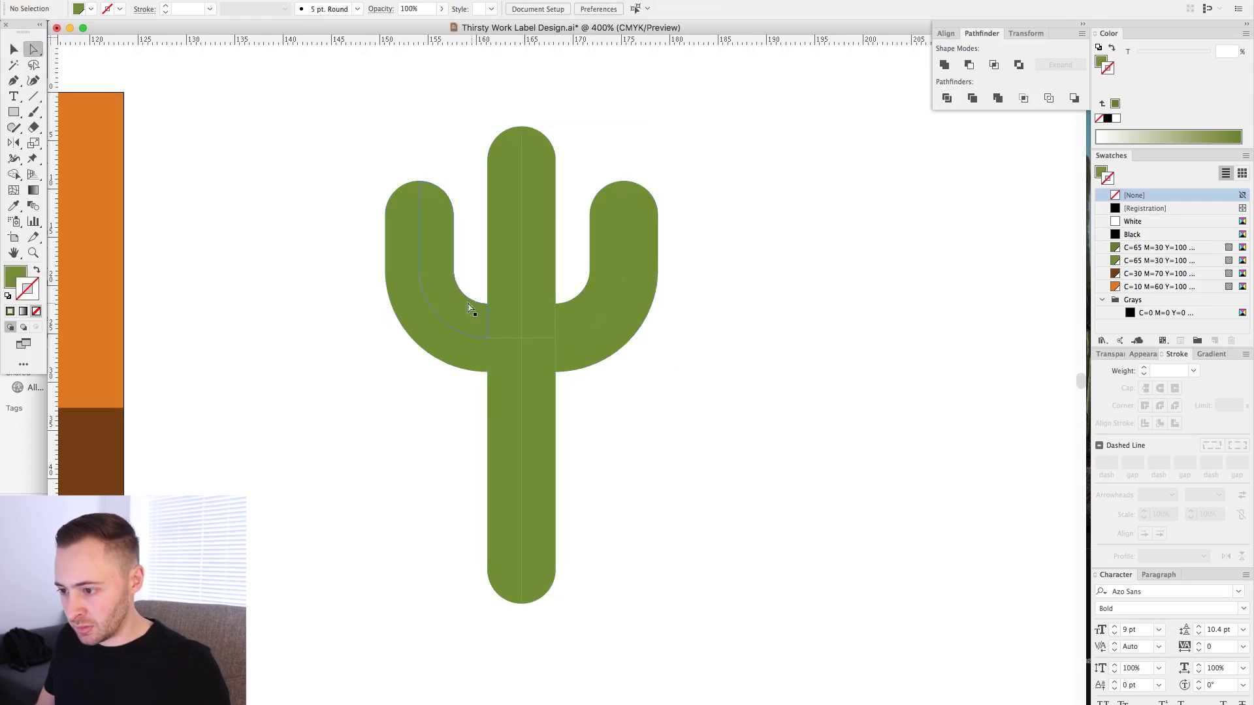
Fill the left halves of both arms and the trunk with the darker green C=65 M=30 Y=100 K=15
{"action": "left_click", "coordinate": [434, 314]}
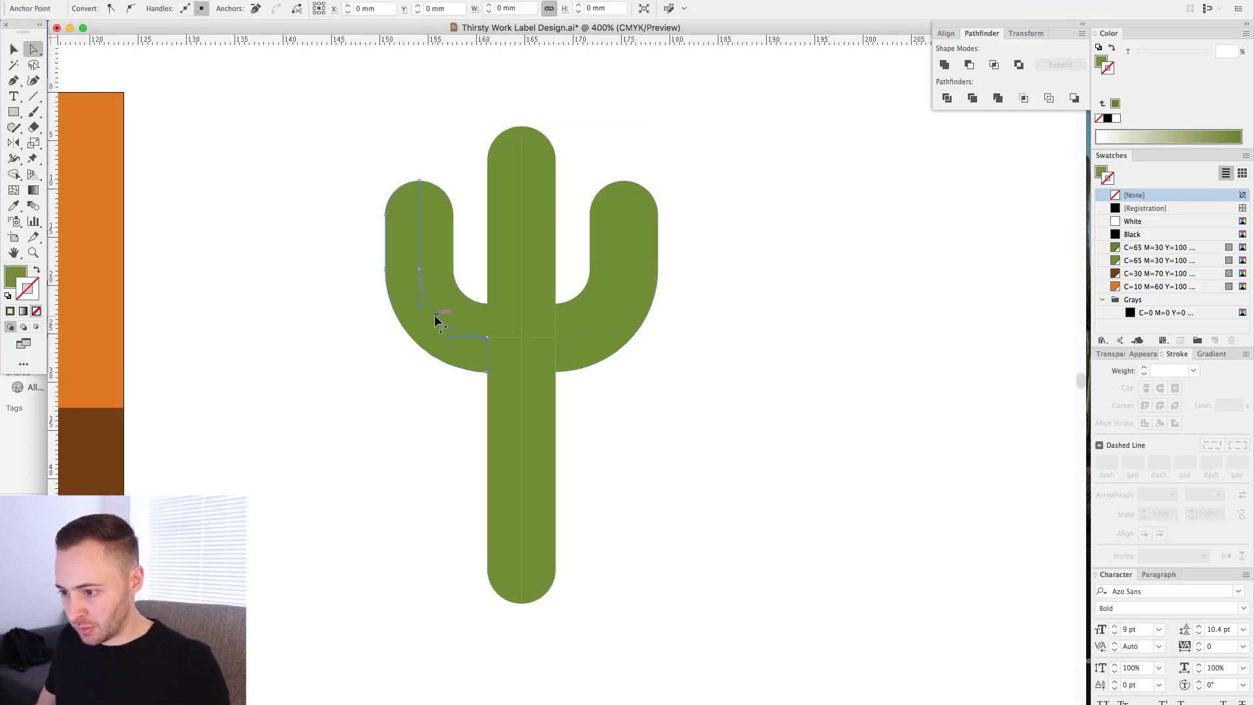
{"action": "left_click", "coordinate": [1128, 249]}
{"action": "key", "text": "slash"}
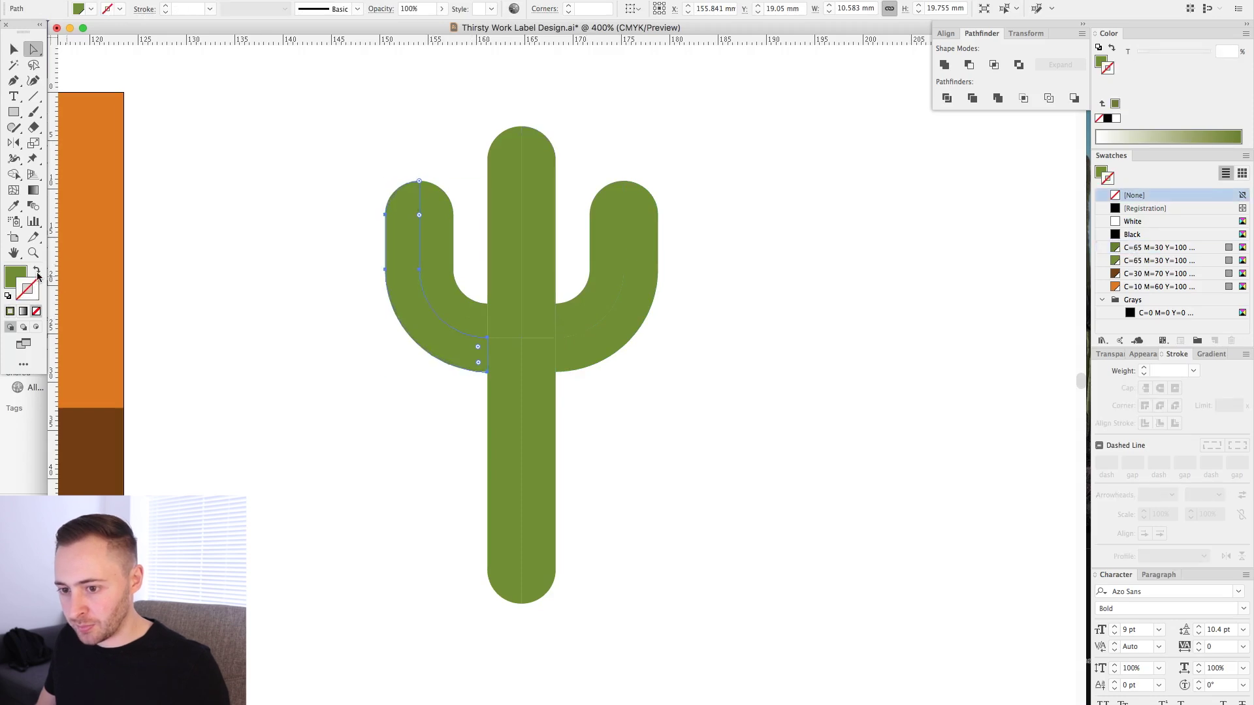
{"action": "left_click", "coordinate": [15, 277]}
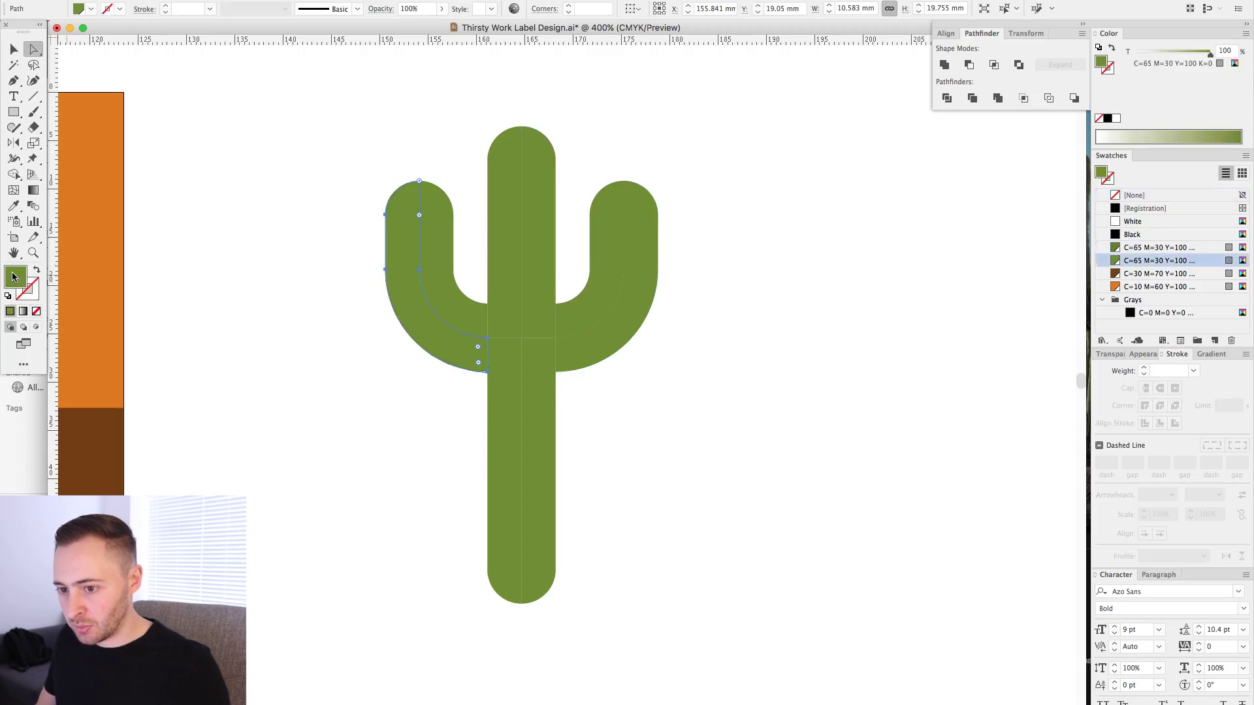
{"action": "left_click", "coordinate": [1136, 249]}
{"action": "left_click", "coordinate": [612, 224]}
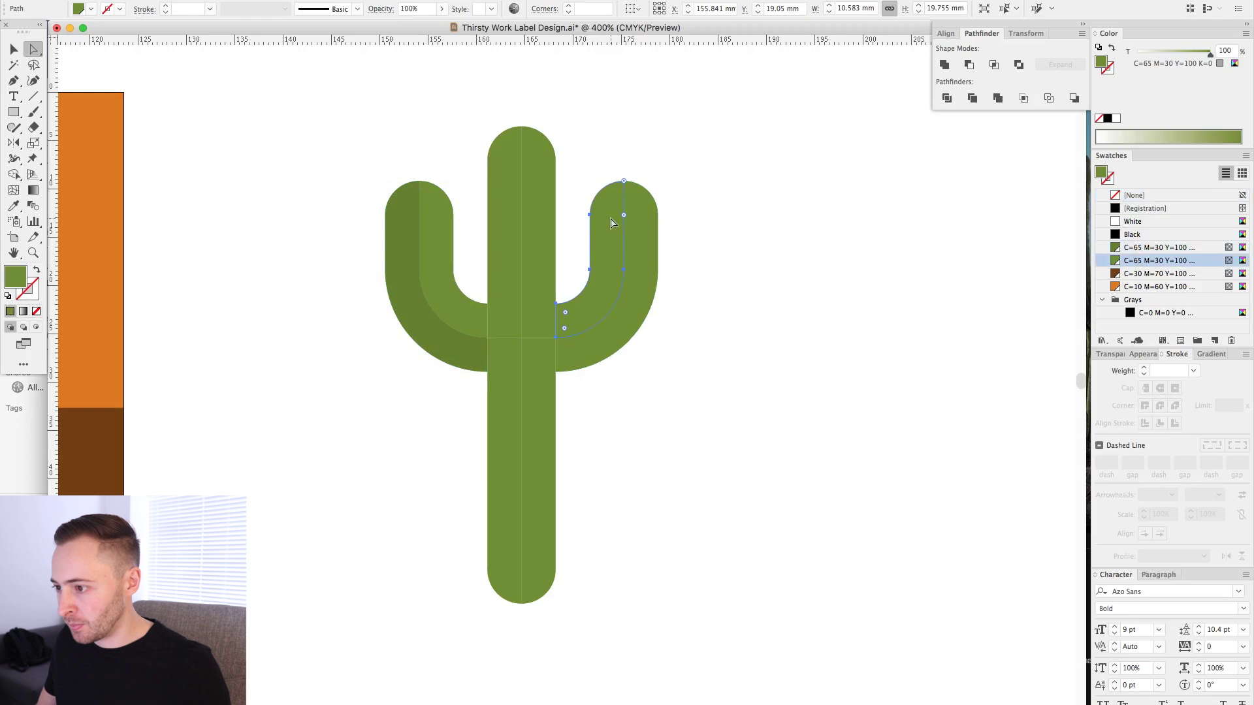
{"action": "left_click", "coordinate": [1143, 249]}
{"action": "left_click", "coordinate": [504, 165]}
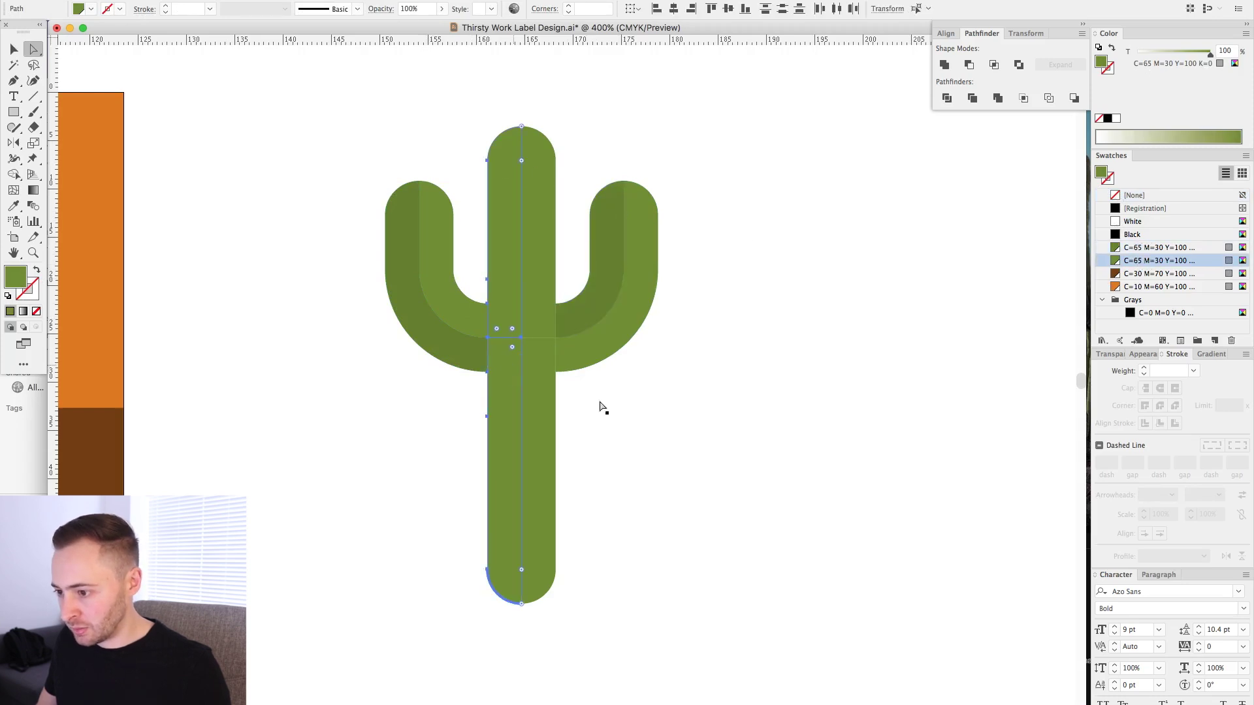
{"action": "left_click", "coordinate": [1136, 248]}
{"action": "left_click", "coordinate": [745, 345]}
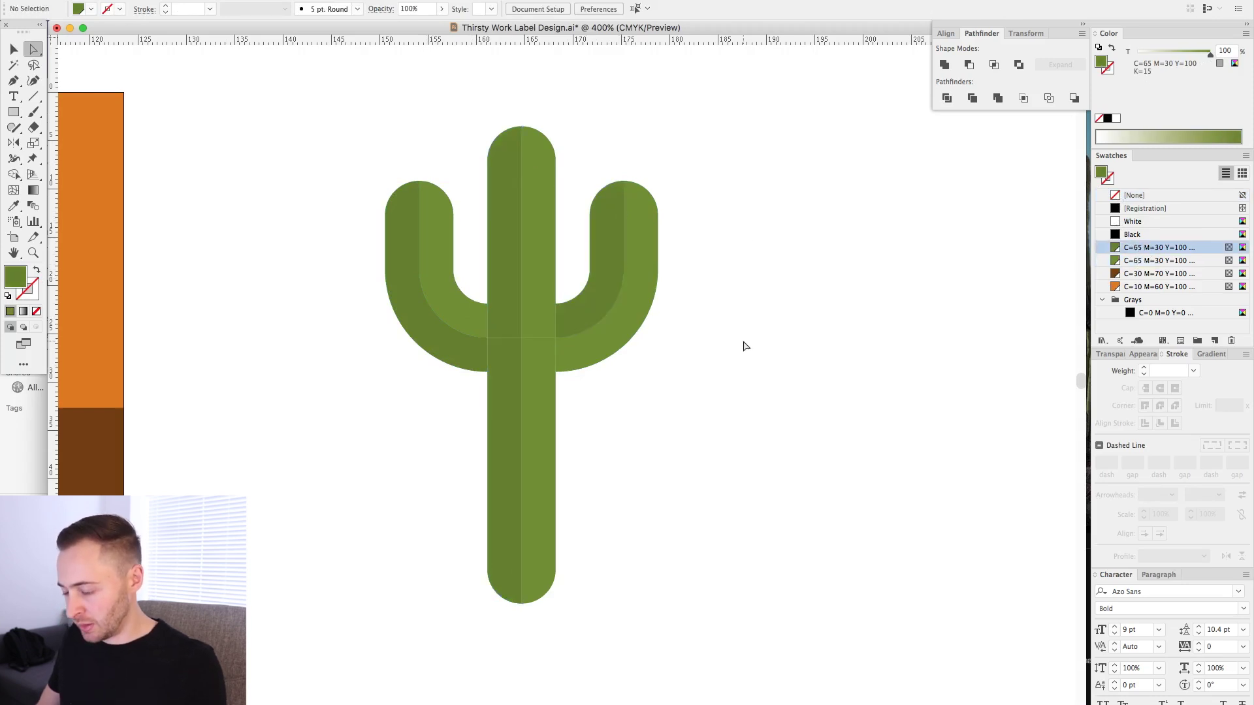
Move the shaded cactus onto the second label, exactly over its plain cactus
{"action": "key", "text": "super+minus"}
{"action": "key", "text": "v"}
{"action": "left_click", "coordinate": [542, 352]}
{"action": "scroll", "coordinate": [879, 515], "scroll_direction": "left", "scroll_amount": 4}
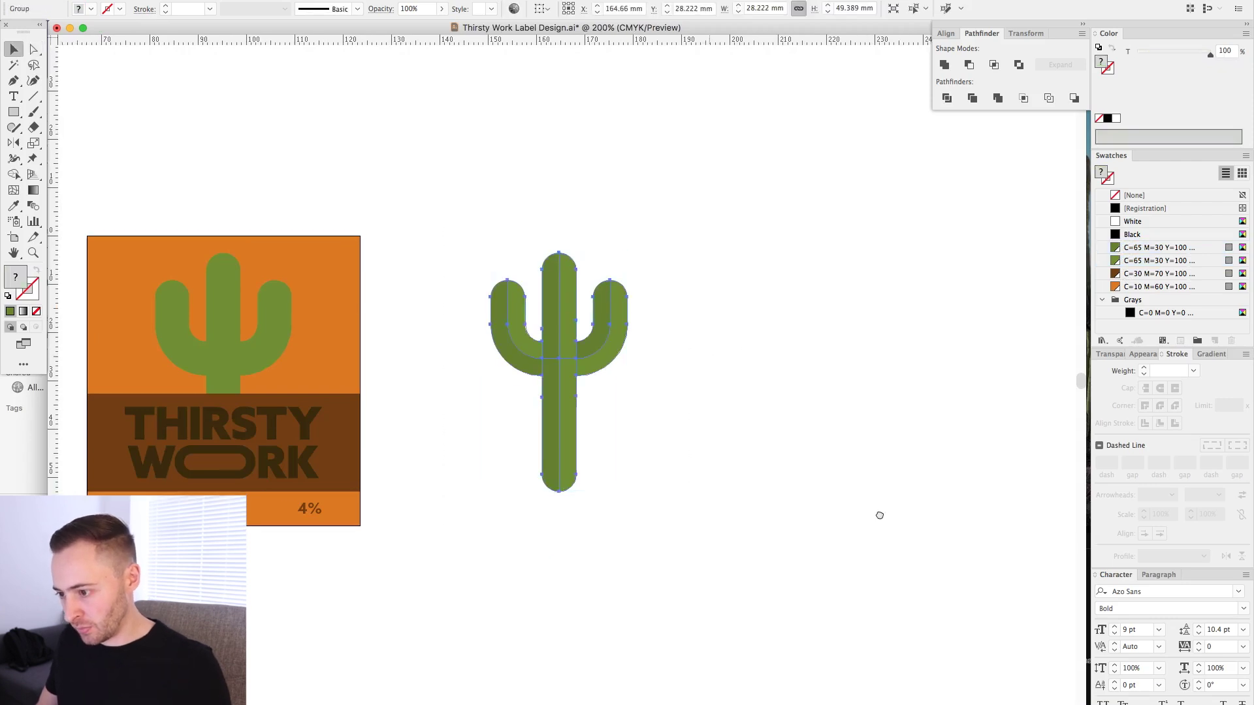
{"action": "left_click_drag", "start_coordinate": [706, 250], "coordinate": [801, 311]}
{"action": "key", "text": "super+minus"}
{"action": "key", "text": "super+minus"}
{"action": "key", "text": "super+minus"}
{"action": "key", "text": "super+minus"}
{"action": "key", "text": "super+minus"}
{"action": "key", "text": "super+minus"}
{"action": "left_click_drag", "start_coordinate": [469, 405], "coordinate": [267, 405]}
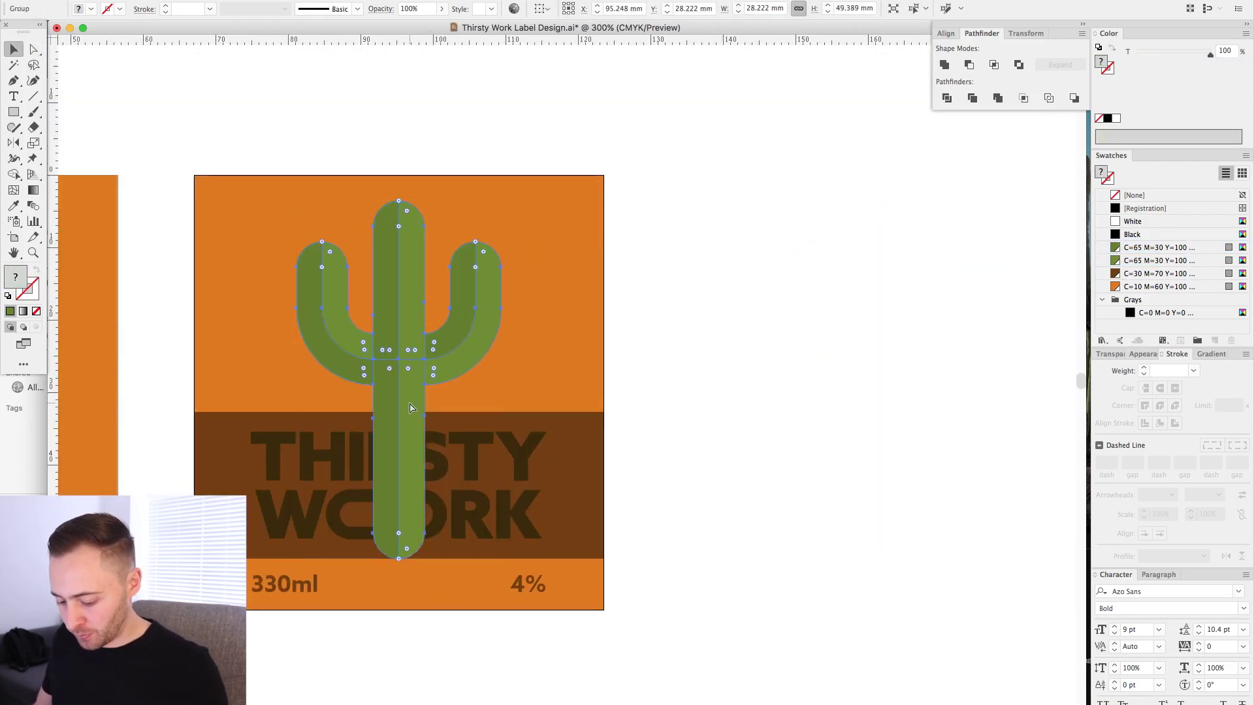
{"action": "key", "text": "super+minus"}
{"action": "left_click_drag", "start_coordinate": [667, 402], "coordinate": [217, 404]}
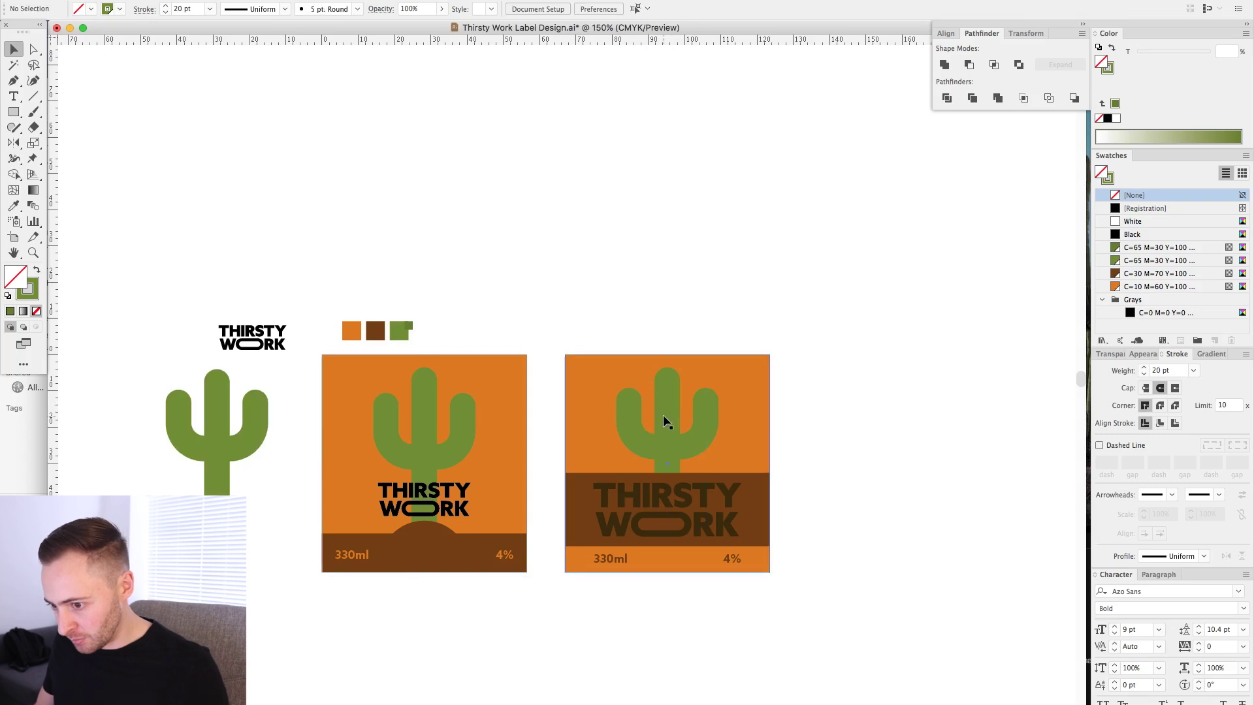
Delete the plain cactus from the second label and send the orange background behind the shaded cactus
{"action": "left_click", "coordinate": [664, 414]}
{"action": "key", "text": "Delete"}
{"action": "left_click", "coordinate": [686, 423]}
{"action": "left_click", "coordinate": [699, 437]}
{"action": "key", "text": "Delete"}
{"action": "left_click", "coordinate": [638, 445]}
{"action": "left_click", "coordinate": [754, 386]}
{"action": "key", "text": "super+shift+["}
Examine the second label with the shaded cactus, brown band and orange background up close
{"action": "left_click", "coordinate": [456, 280]}
{"action": "left_click_drag", "start_coordinate": [456, 280], "coordinate": [877, 627]}
{"action": "key", "text": "super+minus"}
{"action": "left_click_drag", "start_coordinate": [568, 263], "coordinate": [644, 253]}
{"action": "scroll", "coordinate": [644, 252], "scroll_direction": "left", "scroll_amount": 3}
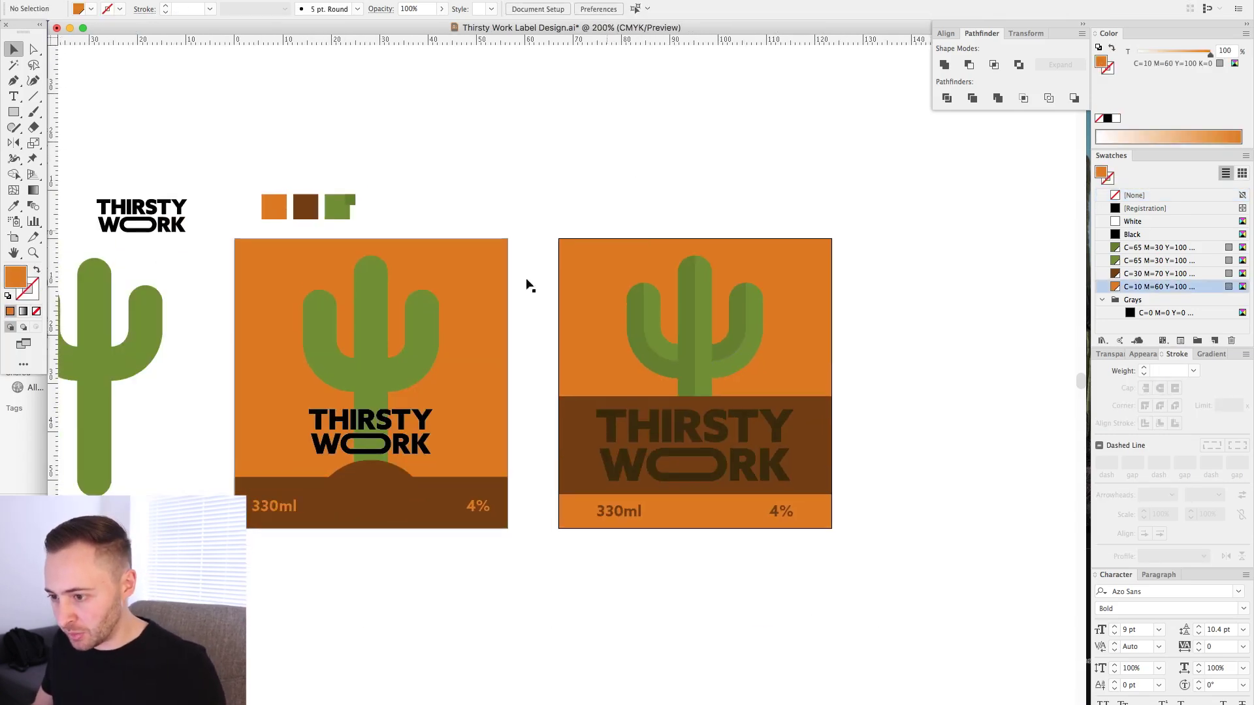
{"action": "left_click_drag", "start_coordinate": [476, 192], "coordinate": [958, 591]}
{"action": "scroll", "coordinate": [854, 470], "scroll_direction": "left", "scroll_amount": 2}
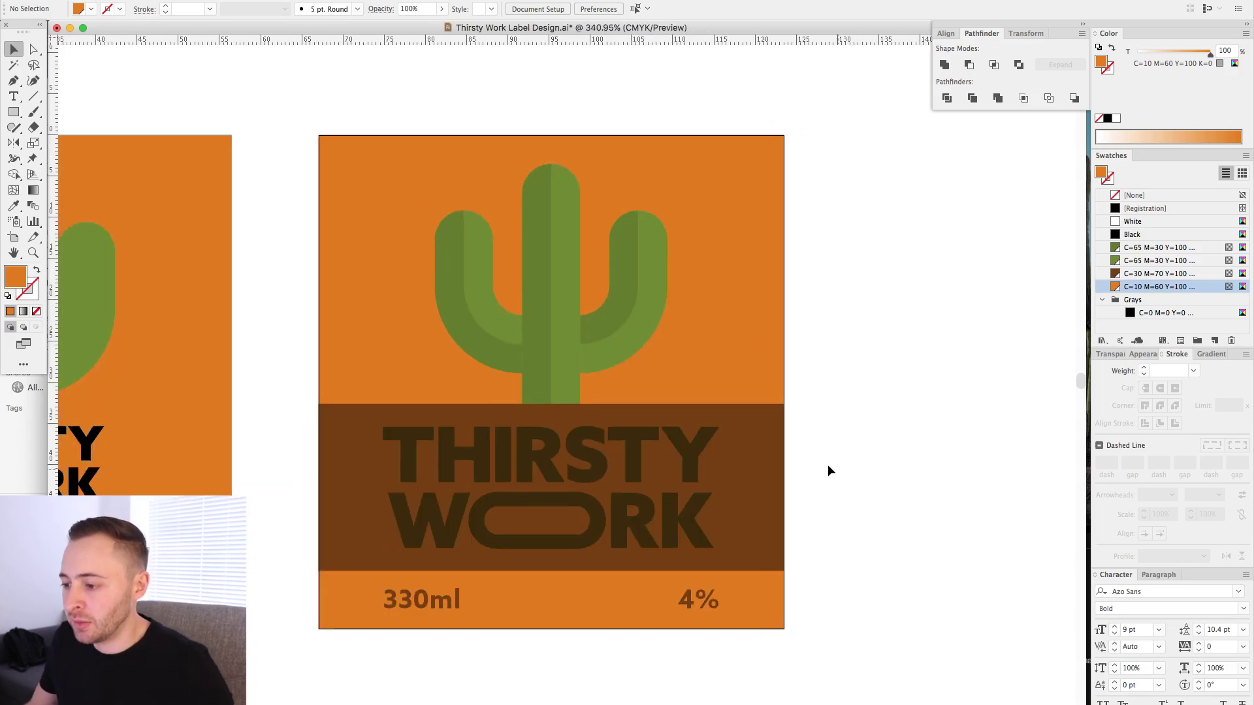
{"action": "left_click", "coordinate": [751, 339]}
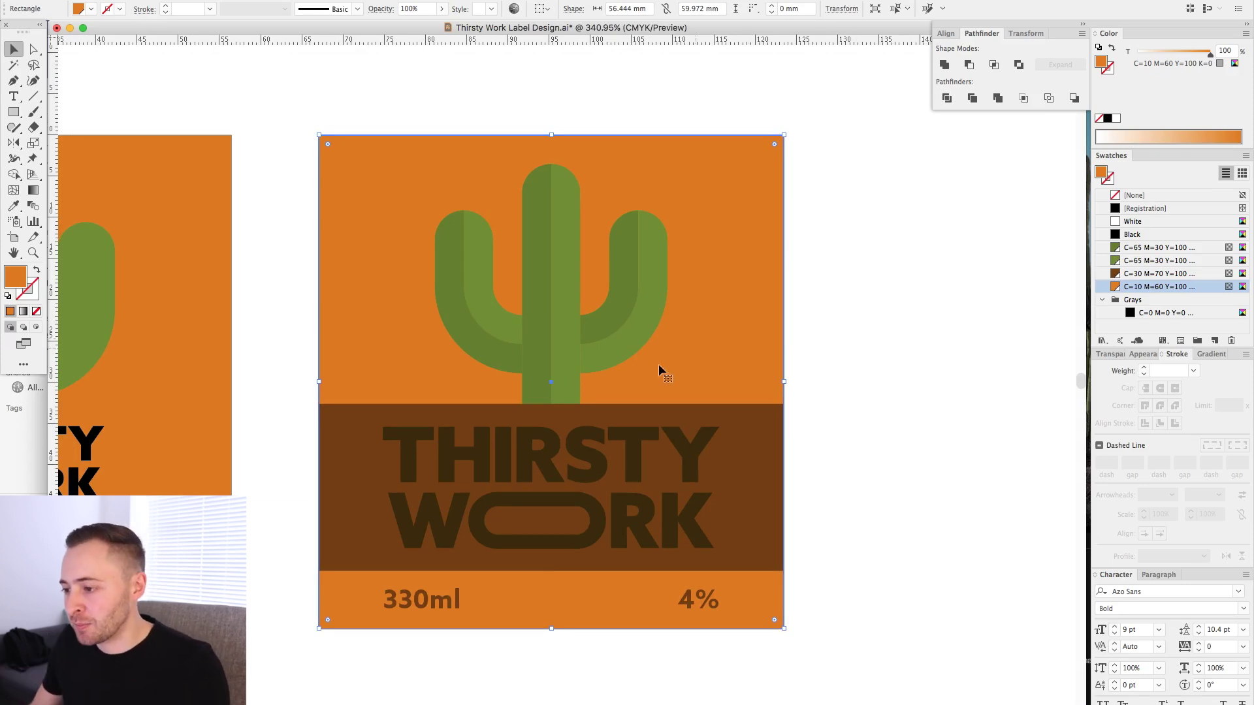
{"action": "left_click", "coordinate": [902, 335]}
{"action": "left_click", "coordinate": [562, 625]}
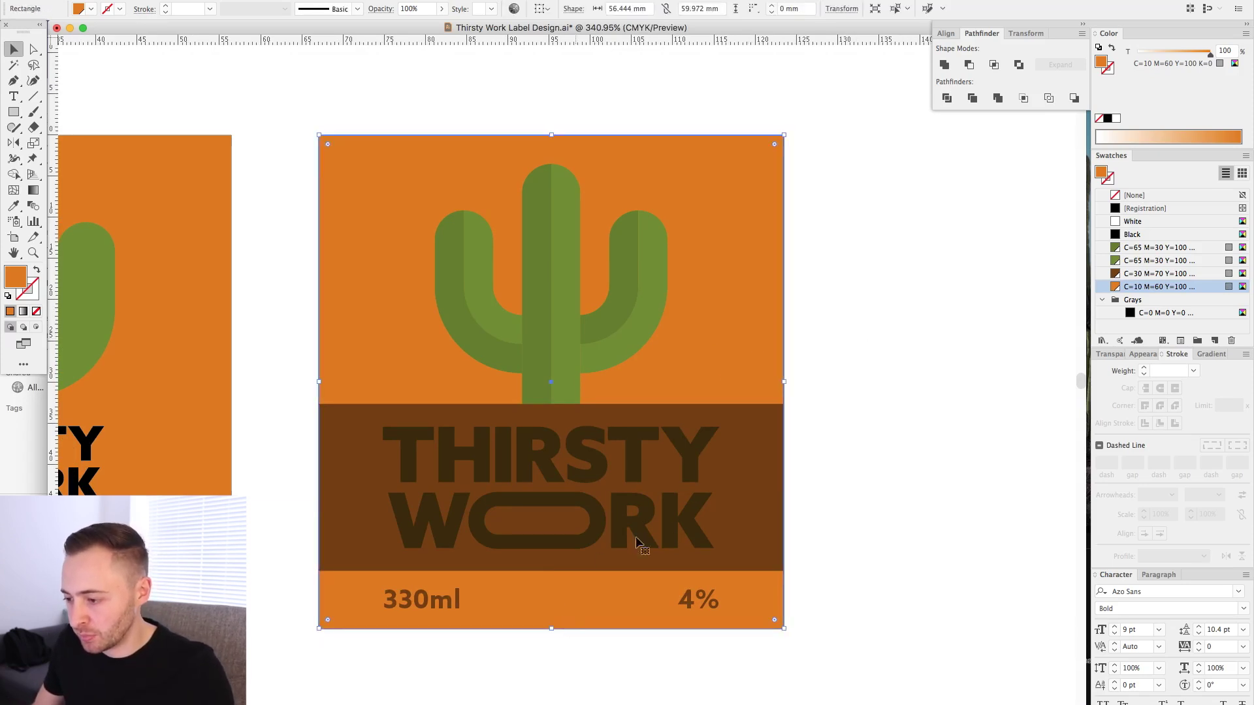
{"action": "left_click", "coordinate": [841, 448]}
Shorten the orange background to about 32.7 mm high so it ends at the upper edge of the brown band
{"action": "left_click", "coordinate": [744, 207]}
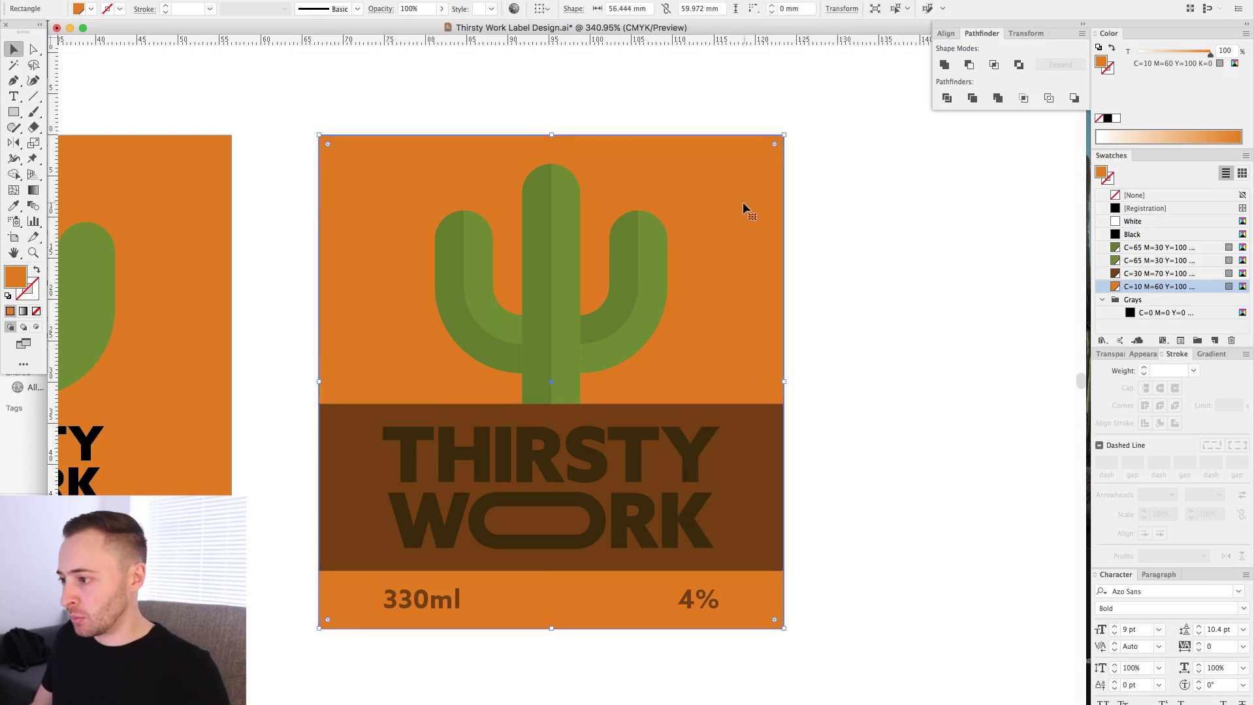
{"action": "left_click_drag", "start_coordinate": [555, 628], "coordinate": [591, 404]}
{"action": "left_click_drag", "start_coordinate": [736, 340], "coordinate": [736, 566]}
{"action": "left_click", "coordinate": [798, 574]}
{"action": "key", "text": "super+z"}
{"action": "left_click", "coordinate": [753, 401]}
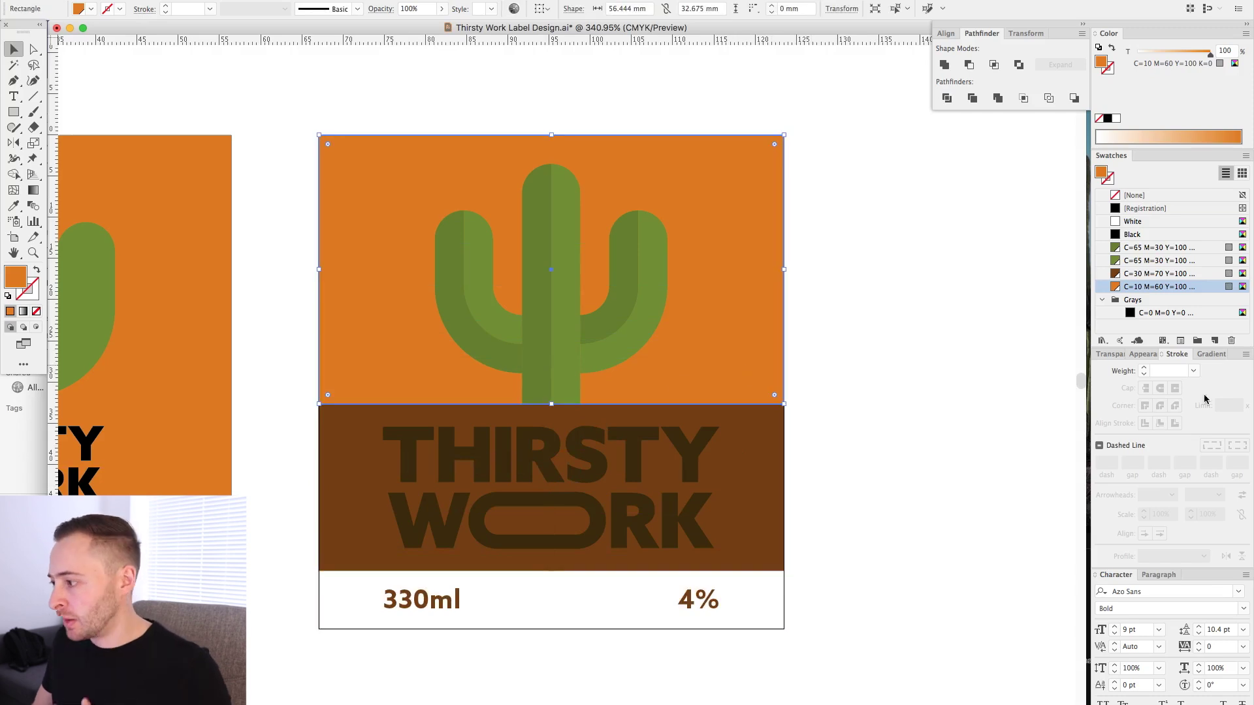
Fill the orange background with a linear gradient at 90°, using the orange swatch C=10 M=60 Y=100 for both stops
{"action": "left_click", "coordinate": [1212, 354]}
{"action": "left_click", "coordinate": [1105, 374]}
{"action": "left_click_drag", "start_coordinate": [1159, 286], "coordinate": [1215, 466]}
{"action": "left_click", "coordinate": [1140, 419]}
{"action": "type", "text": "90"}
{"action": "key", "text": "Return"}
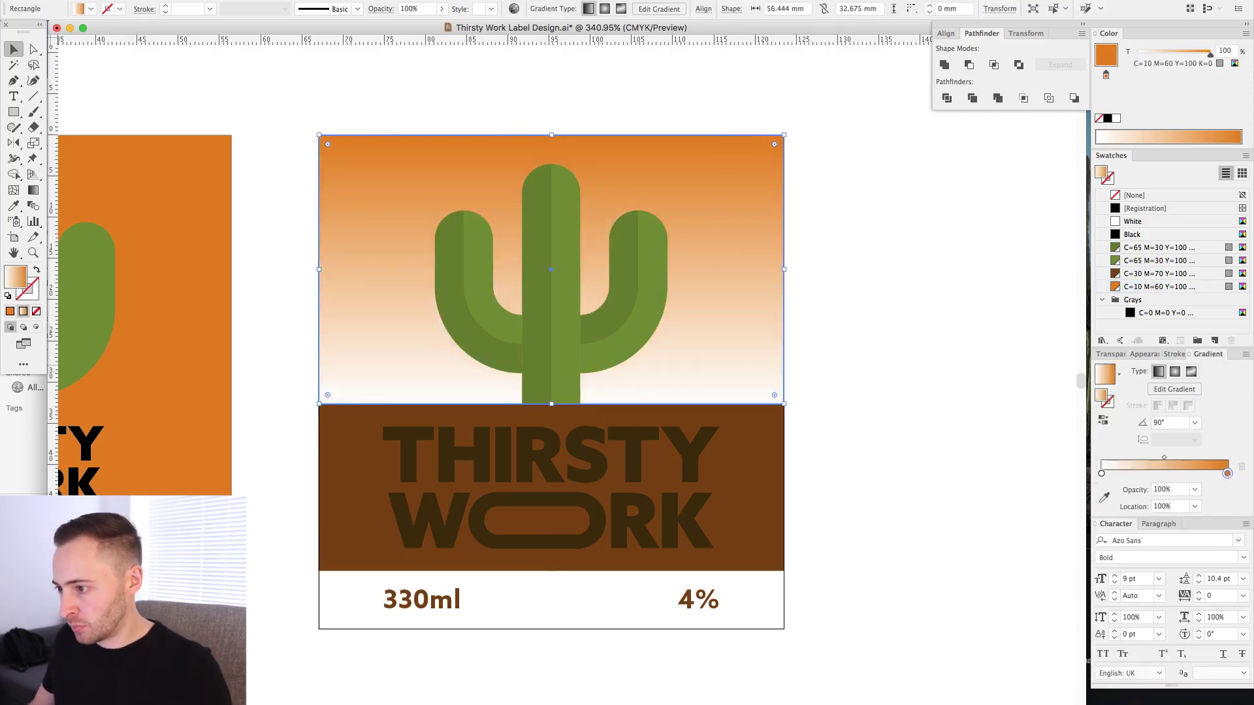
{"action": "left_click_drag", "start_coordinate": [1134, 288], "coordinate": [1102, 474]}
{"action": "double_click", "coordinate": [1222, 50]}
{"action": "type", "text": "75"}
{"action": "key", "text": "Return"}
{"action": "left_click", "coordinate": [1102, 419]}
{"action": "left_click", "coordinate": [1103, 420]}
{"action": "key", "text": "super+z"}
Recolour the gradient's upper end to red by setting that stop's magenta and yellow to 80%
{"action": "left_click", "coordinate": [1227, 474]}
{"action": "left_click", "coordinate": [1234, 63]}
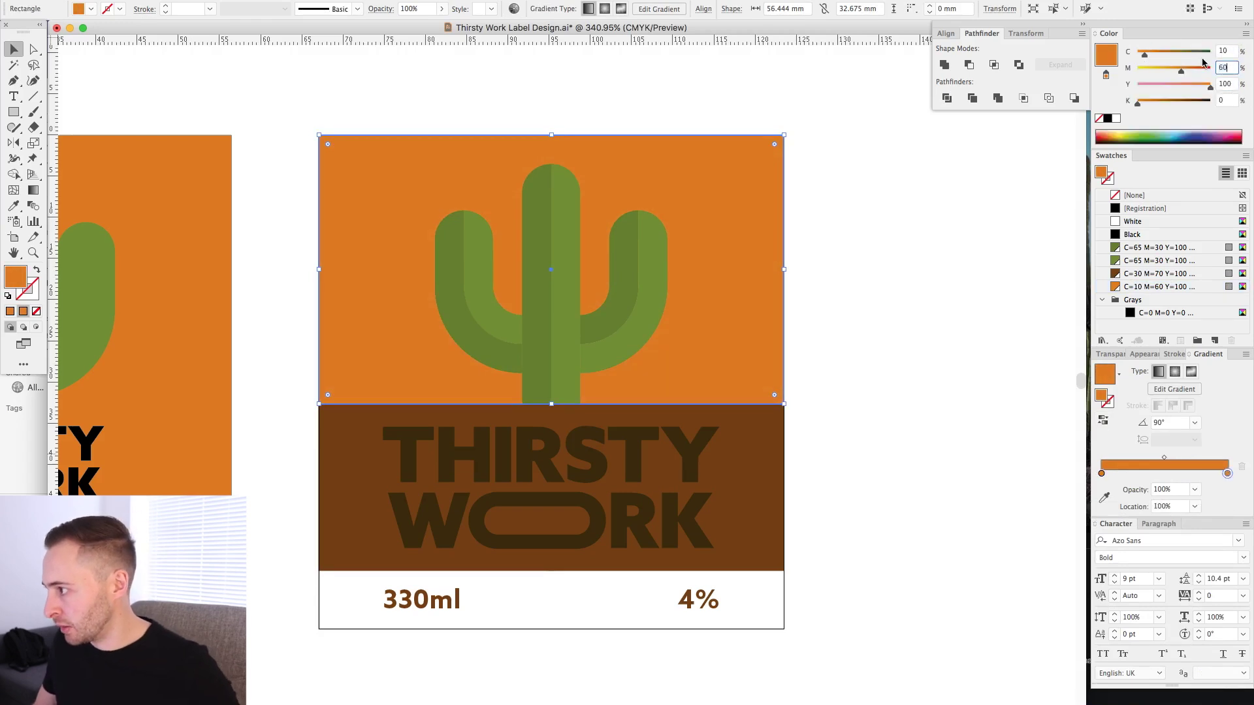
{"action": "type", "text": "80"}
{"action": "key", "text": "Return"}
{"action": "left_click", "coordinate": [912, 257]}
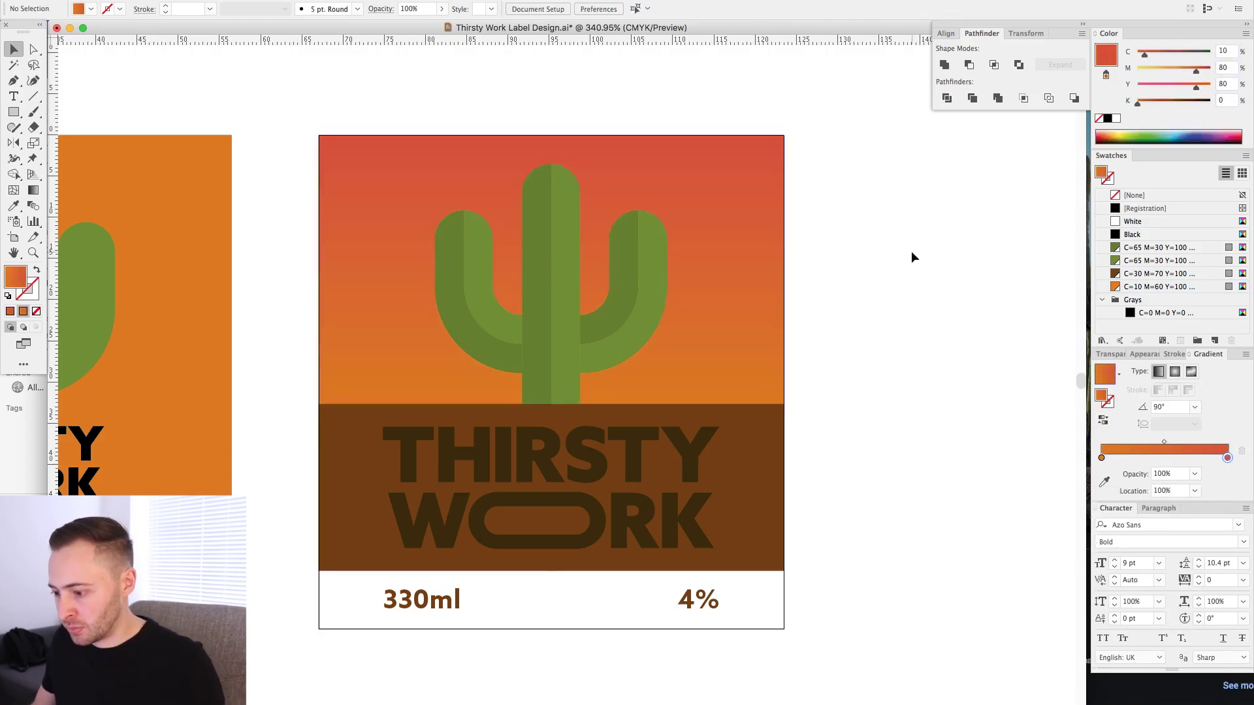
Draw a circle about 36.8 mm across centred on the label's upper-right corner and fill it with the orange swatch C=10 M=60 Y=100
{"action": "key", "text": "super+minus"}
{"action": "left_click_drag", "start_coordinate": [13, 111], "coordinate": [65, 142]}
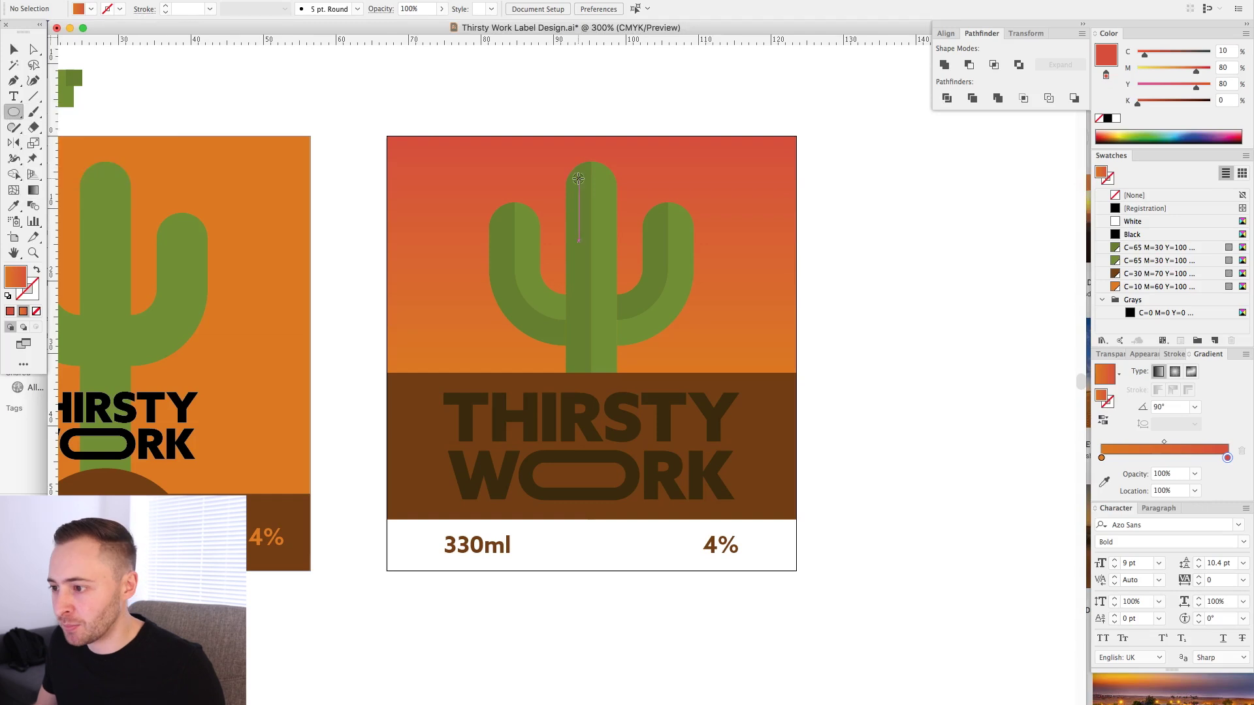
{"action": "left_click_drag", "start_coordinate": [796, 136], "coordinate": [930, 135]}
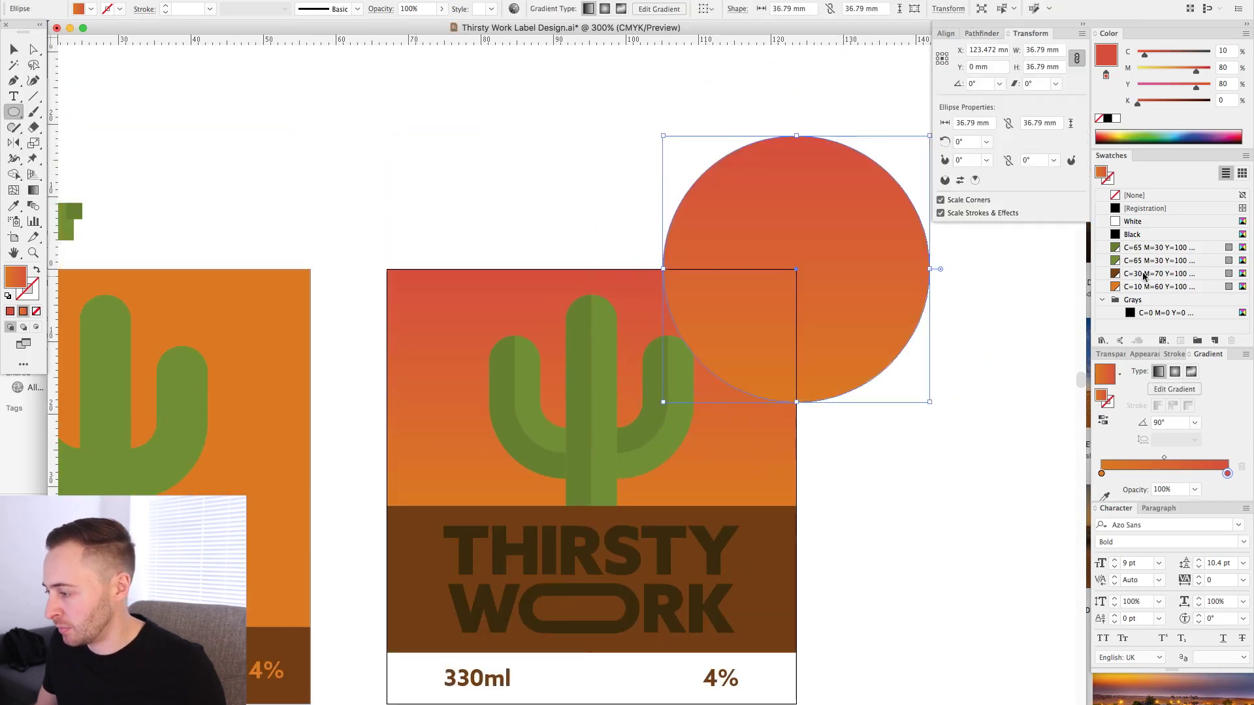
{"action": "left_click", "coordinate": [1142, 286]}
{"action": "key", "text": "v"}
{"action": "key", "text": "super+shift+a"}
{"action": "scroll", "coordinate": [791, 184], "scroll_direction": "down", "scroll_amount": 2}
{"action": "scroll", "coordinate": [792, 184], "scroll_direction": "left", "scroll_amount": 2}
Enlarge the orange circle from its centre to about 47 mm across and send it behind the cactus
{"action": "left_click", "coordinate": [792, 180]}
{"action": "left_click_drag", "start_coordinate": [716, 349], "coordinate": [681, 384]}
{"action": "key", "text": "super+z"}
{"action": "left_click_drag", "start_coordinate": [857, 292], "coordinate": [757, 234]}
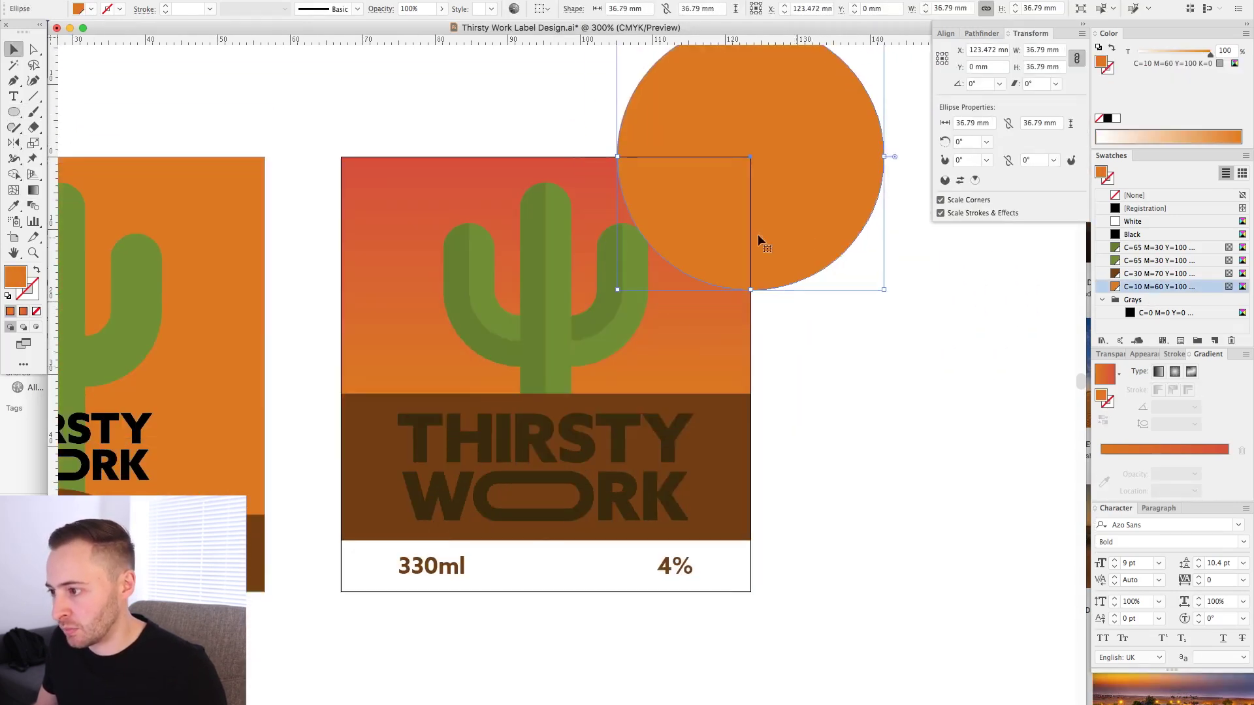
{"action": "left_click_drag", "start_coordinate": [618, 289], "coordinate": [580, 328]}
{"action": "key", "text": "super+["}
{"action": "left_click_drag", "start_coordinate": [675, 213], "coordinate": [628, 349]}
Draw a rectangle about 31.75 × 25.4 mm inside the label's upper-right corner and use it as a clipping mask for the circle
{"action": "key", "text": "m"}
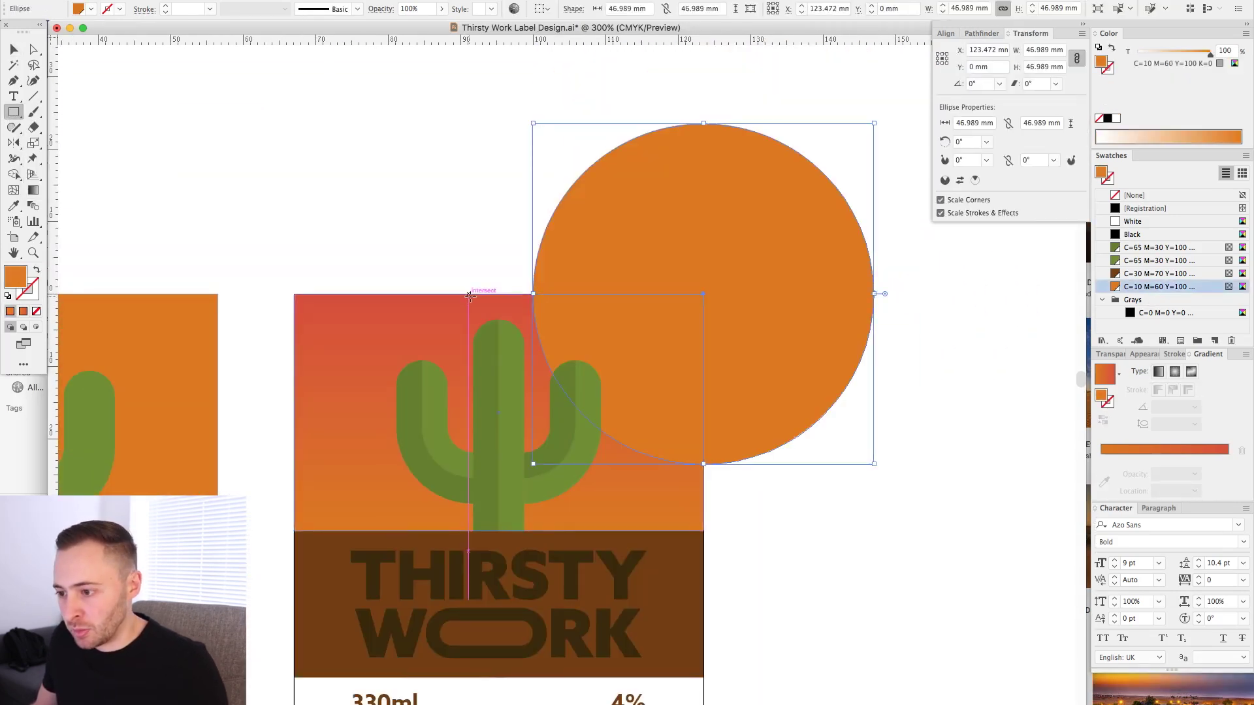
{"action": "left_click_drag", "start_coordinate": [474, 295], "coordinate": [703, 477]}
{"action": "key", "text": "v"}
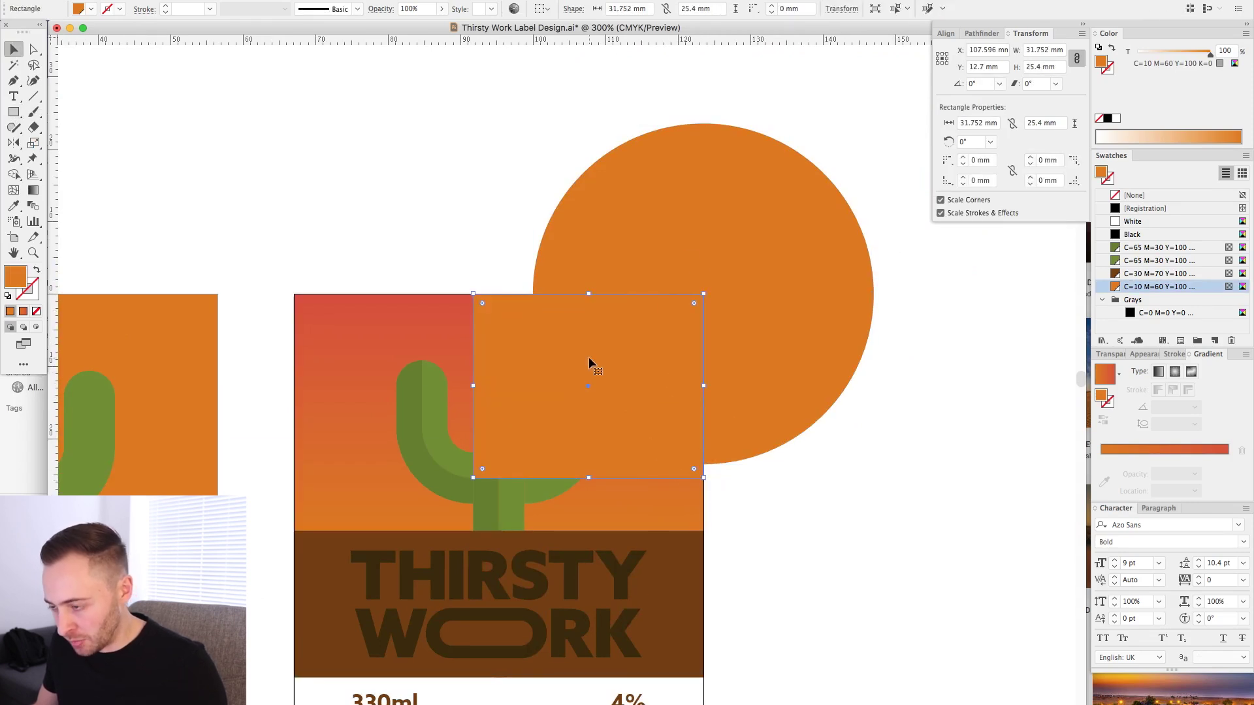
{"action": "left_click", "coordinate": [684, 196], "text": "shift"}
{"action": "key", "text": "a"}
{"action": "key", "text": "super+7"}
{"action": "left_click", "coordinate": [516, 191]}
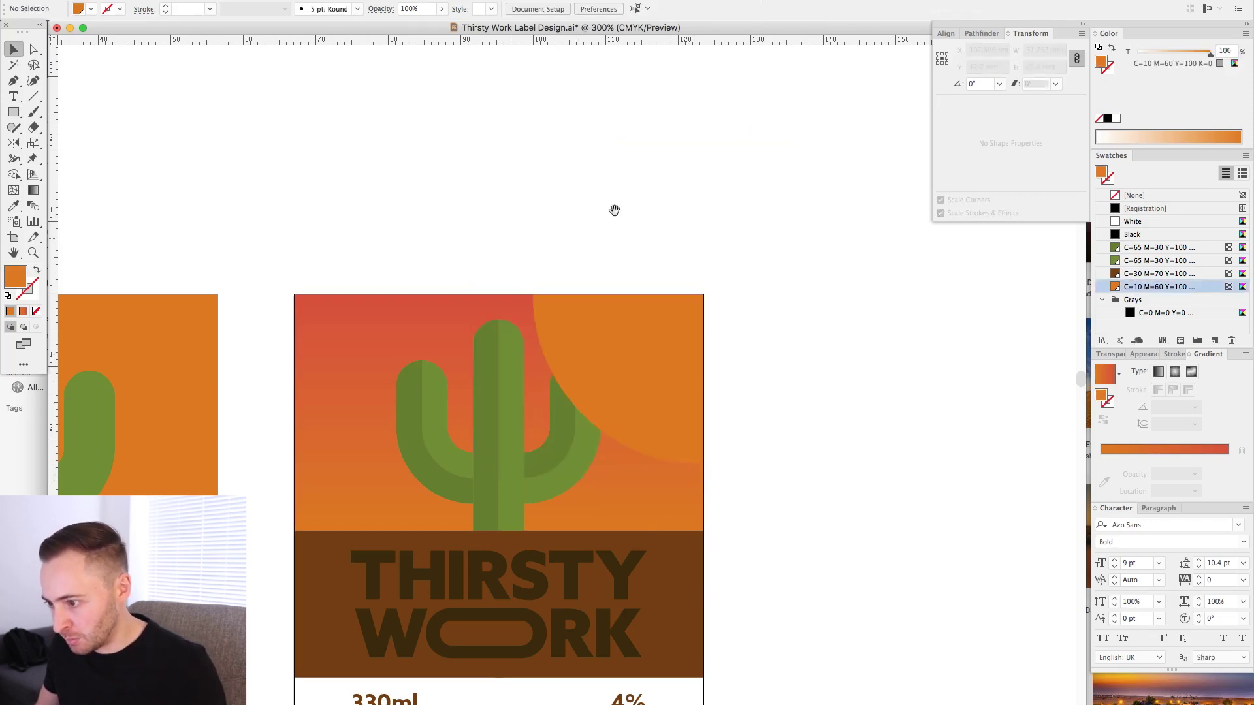
Arrange the clipped sun behind the cactus but in front of the gradient background
{"action": "left_click_drag", "start_coordinate": [613, 210], "coordinate": [697, 136]}
{"action": "left_click", "coordinate": [703, 313]}
{"action": "key", "text": "BackSpace"}
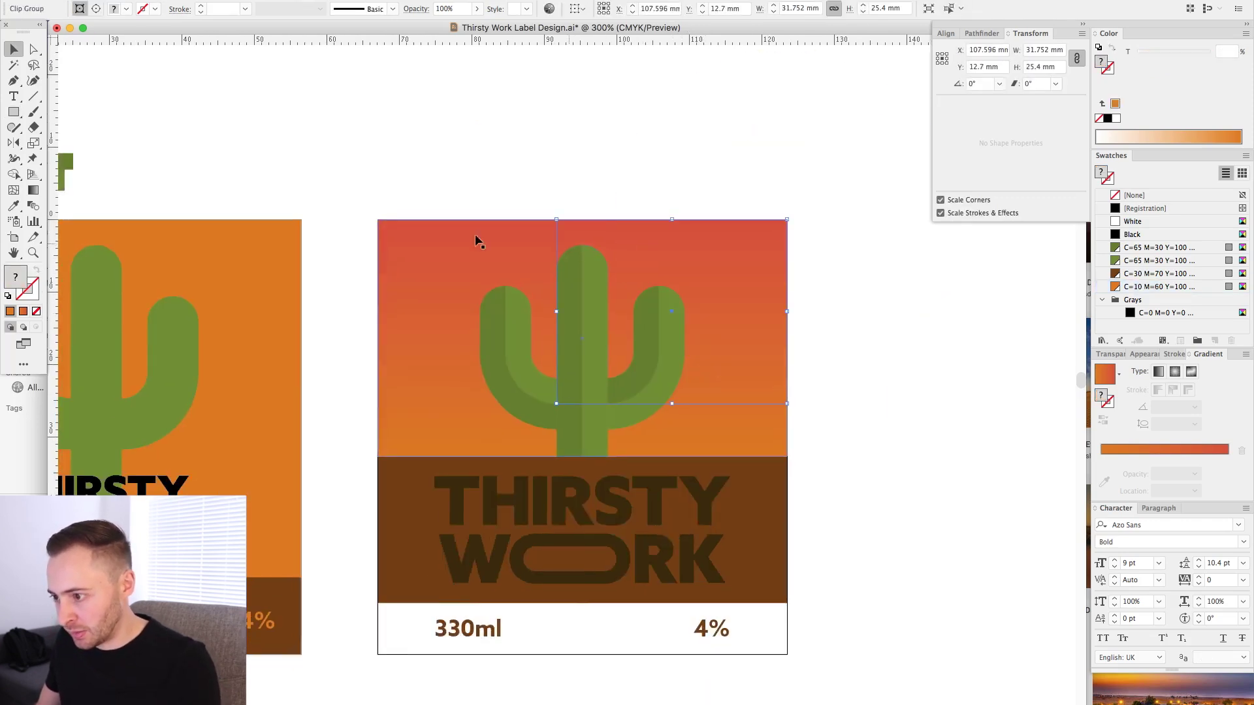
{"action": "left_click", "coordinate": [402, 243]}
{"action": "key", "text": "super+z"}
{"action": "left_click", "coordinate": [938, 347]}
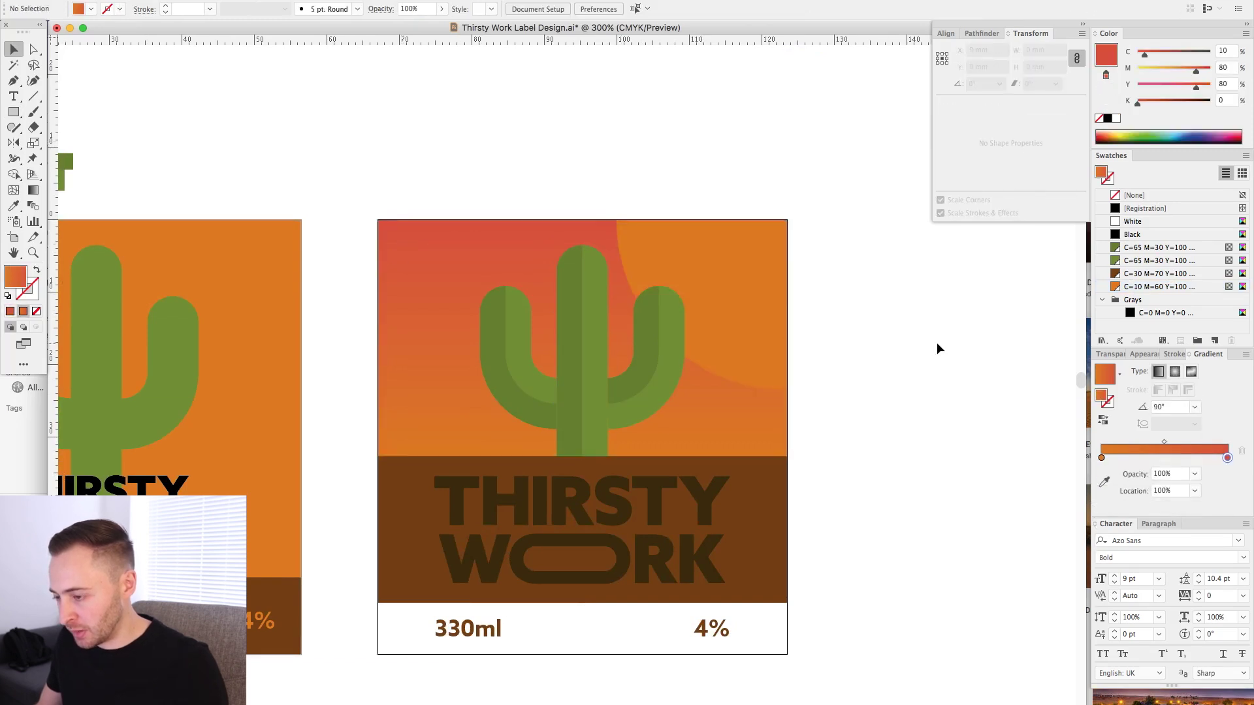
Recolour the sun circle inside the clipping mask to yellow-orange by setting its magenta to 40%
{"action": "key", "text": "a"}
{"action": "left_click", "coordinate": [736, 283]}
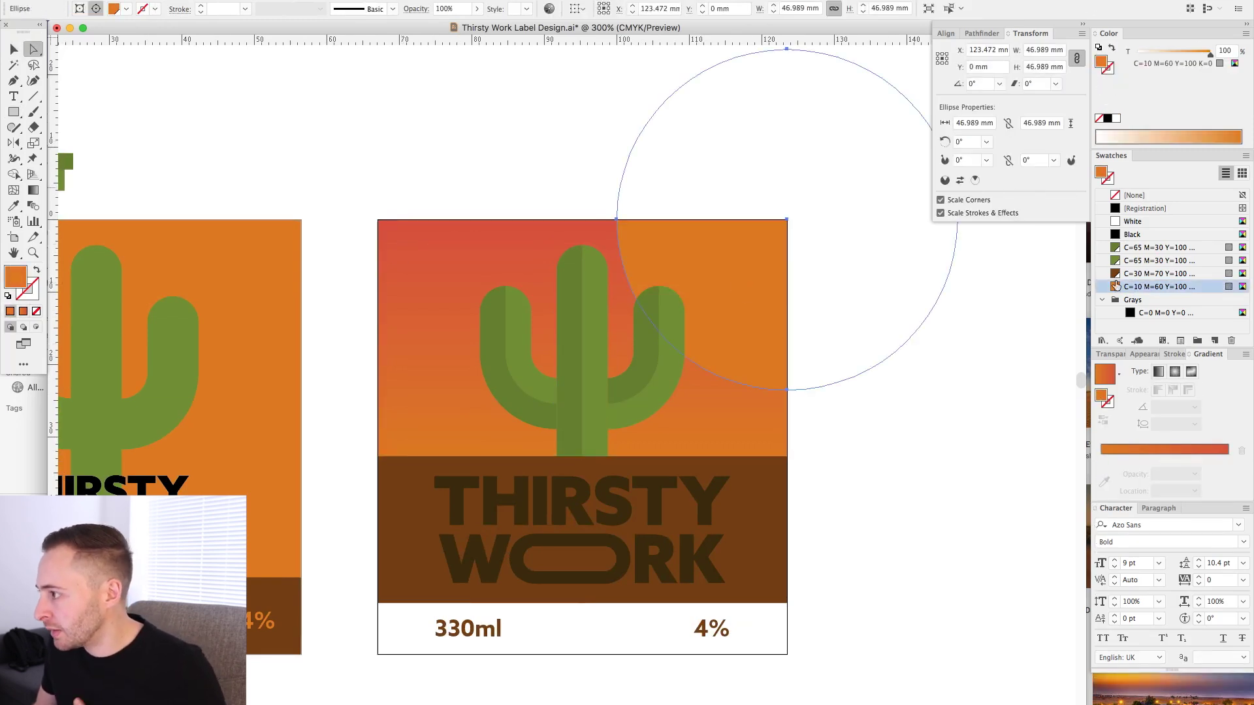
{"action": "left_click", "coordinate": [1234, 63]}
{"action": "left_click", "coordinate": [1180, 67]}
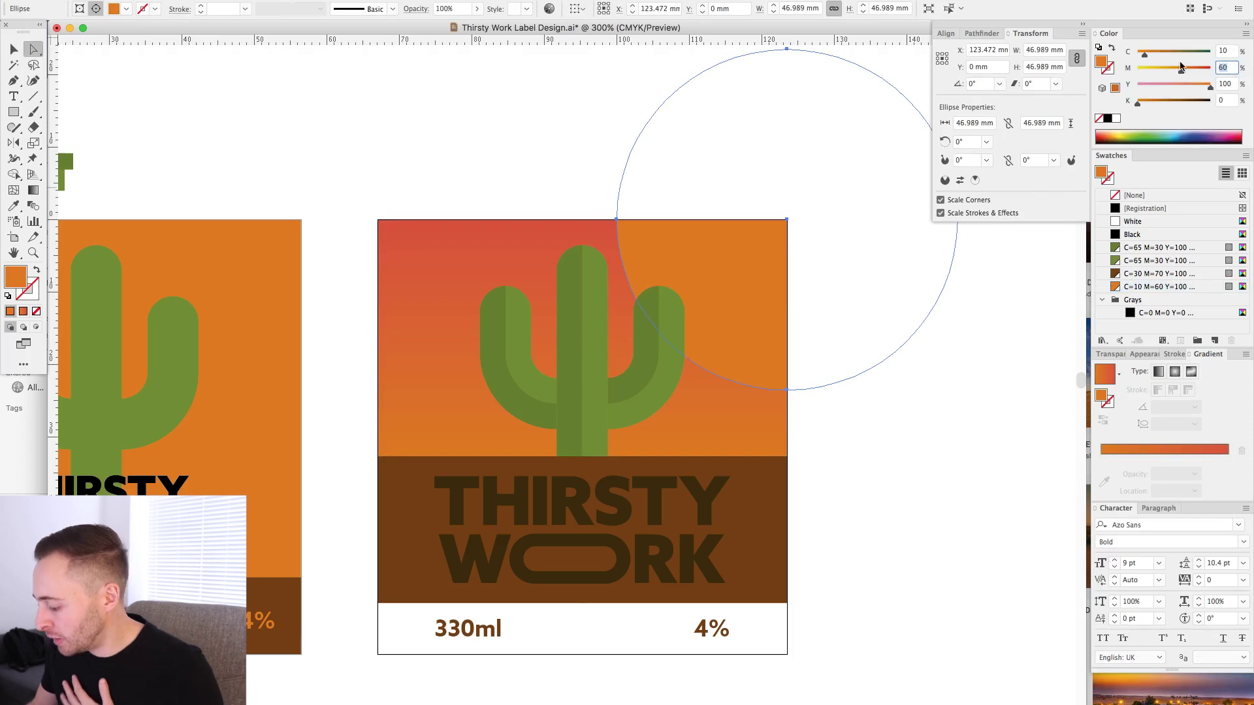
{"action": "type", "text": "40"}
{"action": "key", "text": "Return"}
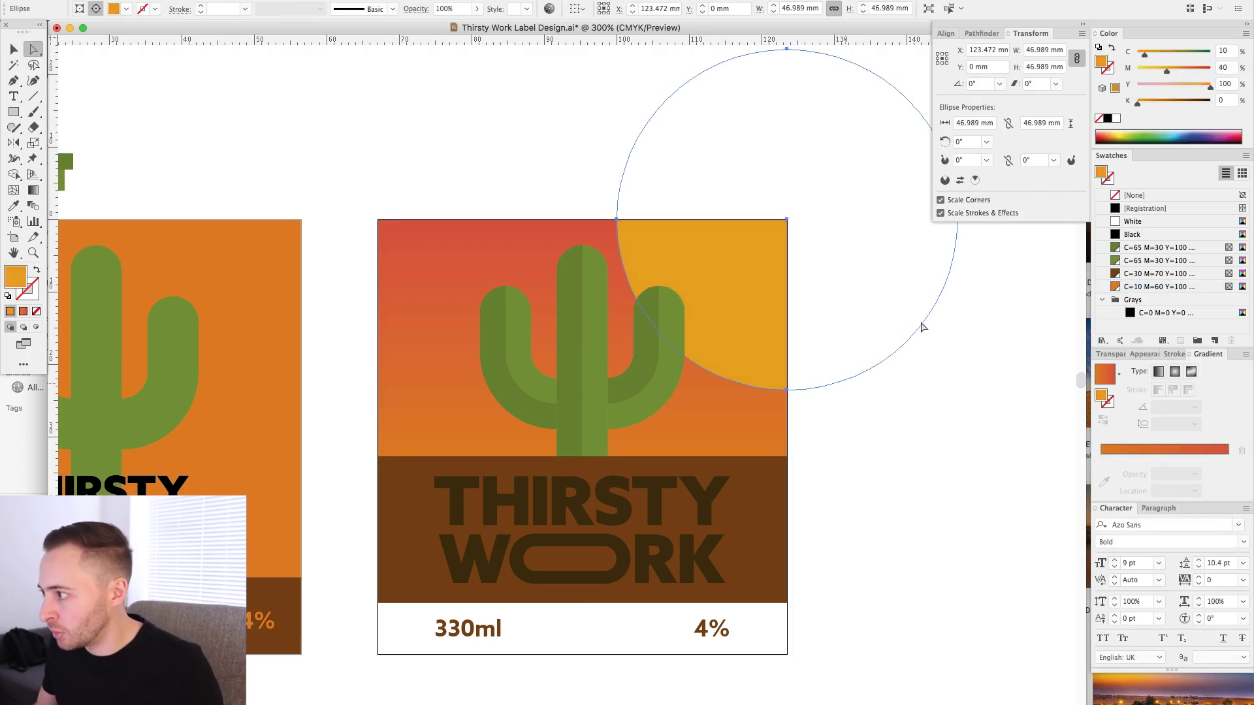
{"action": "left_click", "coordinate": [941, 398]}
Select the sun circle inside its clipping mask for further editing
{"action": "key", "text": "v"}
{"action": "scroll", "coordinate": [929, 418], "scroll_direction": "down", "scroll_amount": 3}
{"action": "scroll", "coordinate": [929, 418], "scroll_direction": "left", "scroll_amount": 1}
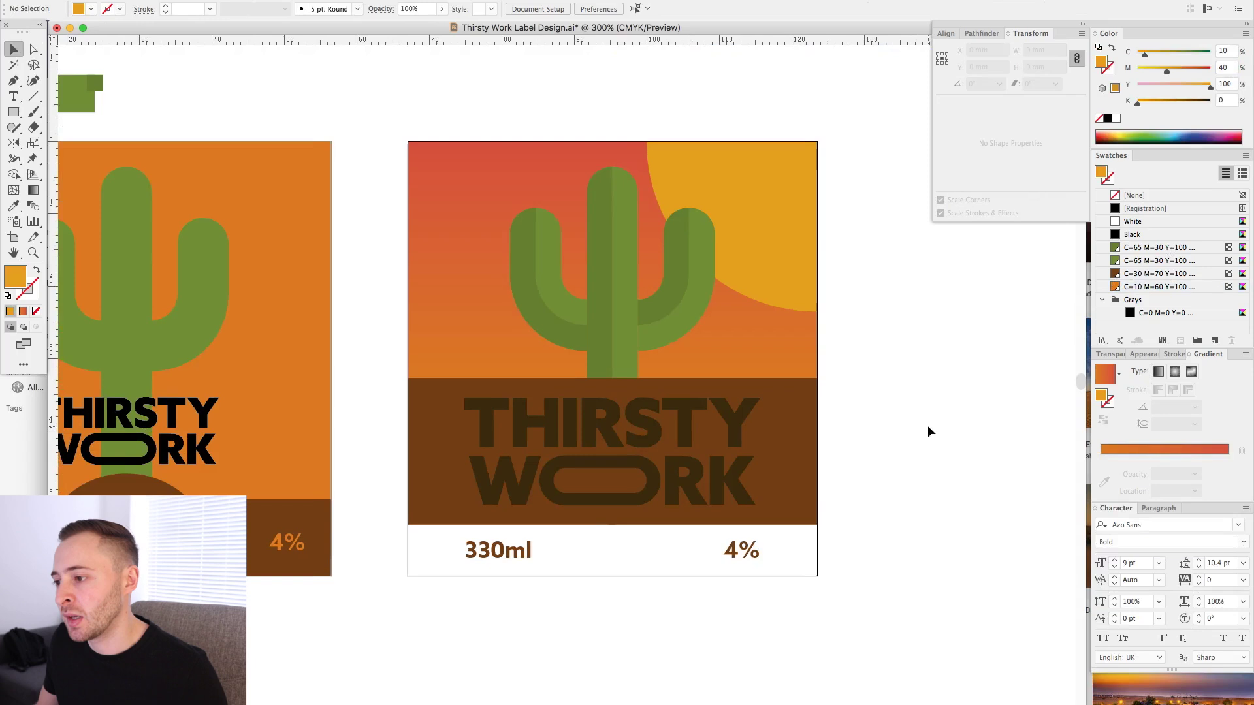
{"action": "left_click", "coordinate": [751, 211]}
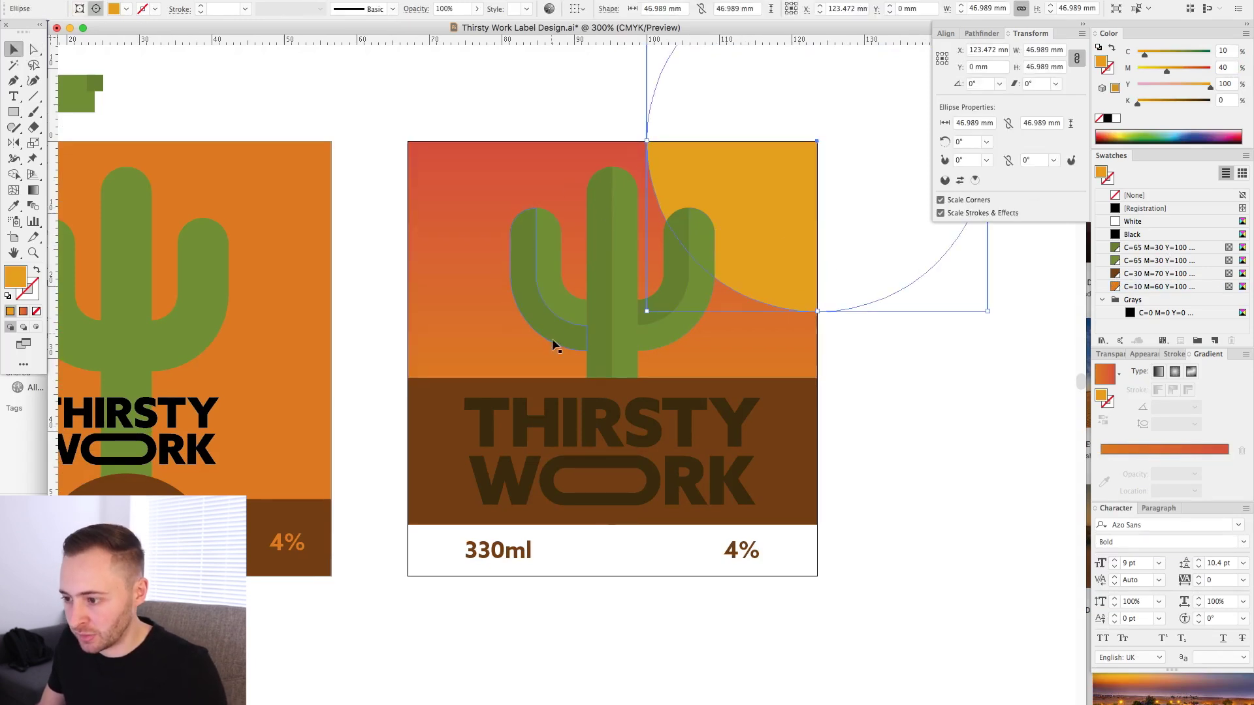
{"action": "key", "text": "a"}
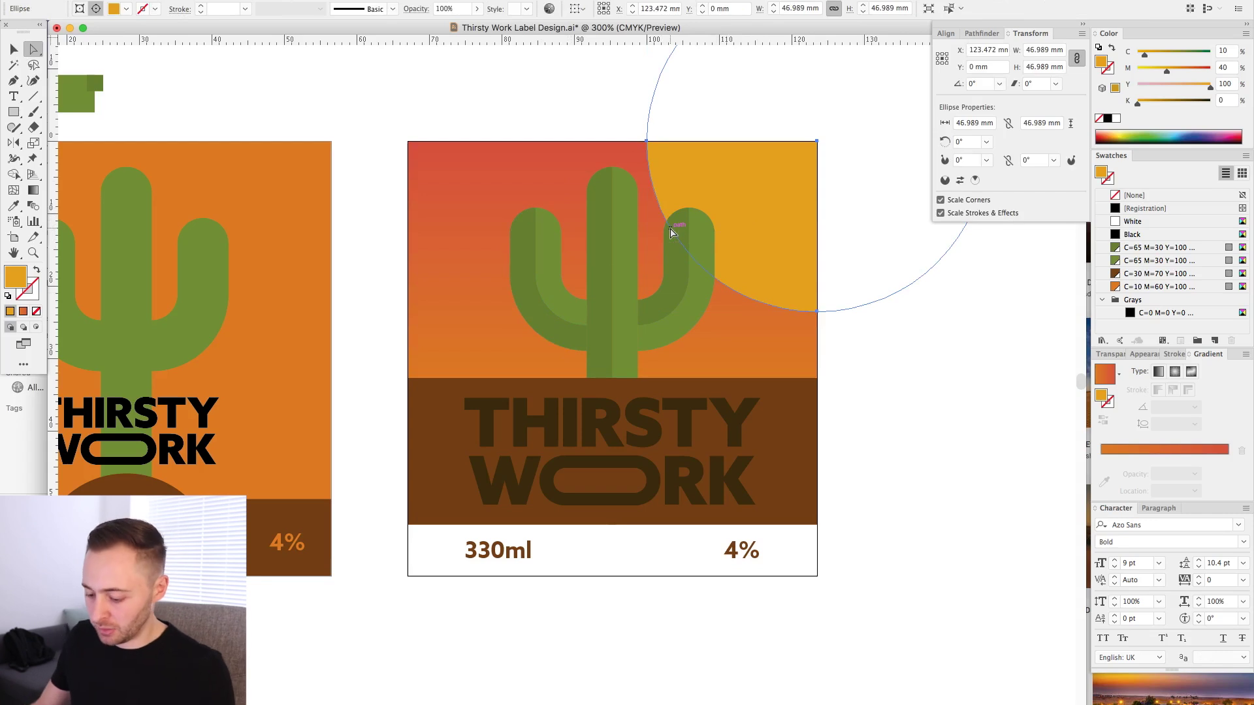
Scale the yellow sun circle down about its centre at the label's upper corner and save the document
{"action": "key", "text": "v"}
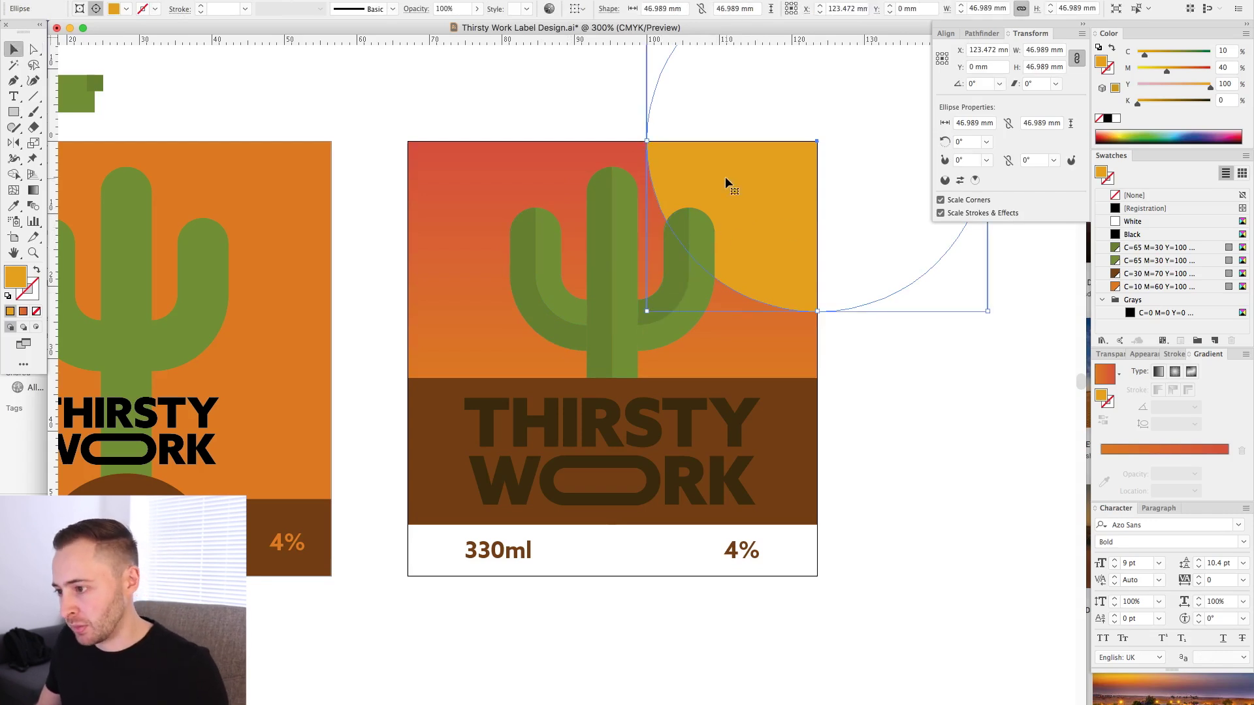
{"action": "left_click_drag", "start_coordinate": [647, 312], "coordinate": [708, 253]}
{"action": "key", "text": "super+z"}
{"action": "left_click", "coordinate": [976, 386]}
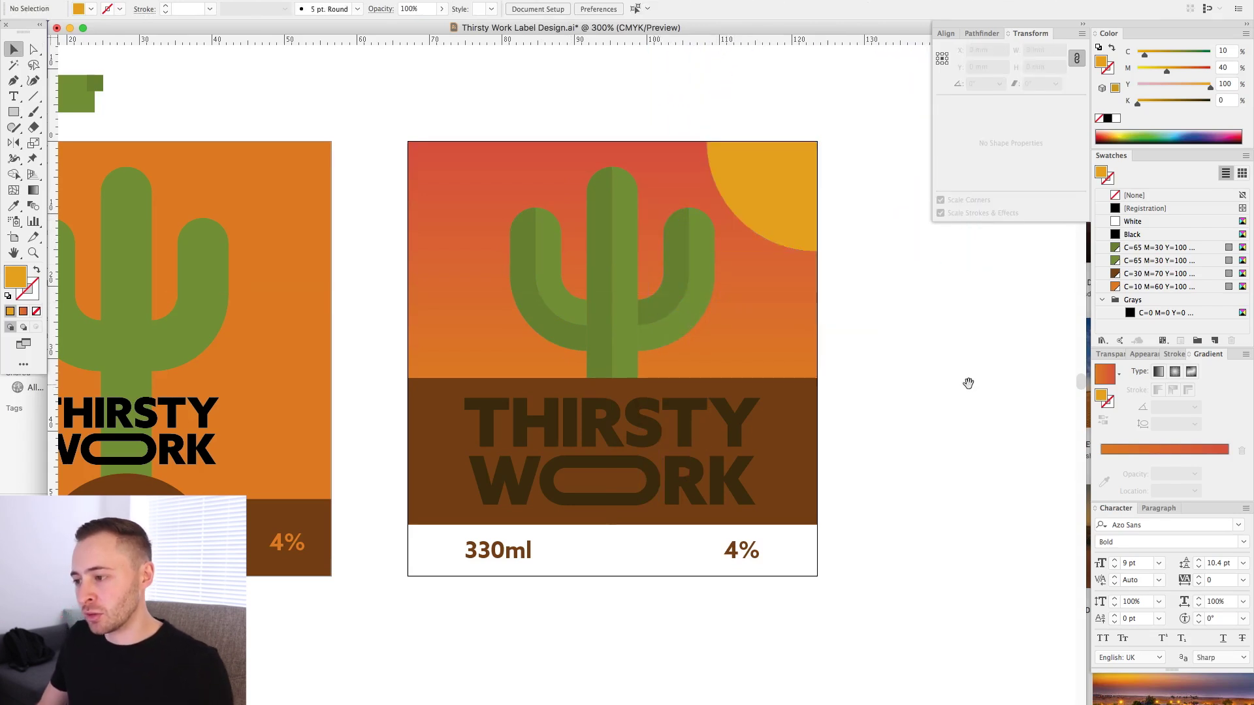
{"action": "left_click_drag", "start_coordinate": [976, 386], "coordinate": [994, 402]}
{"action": "key", "text": "super+s"}
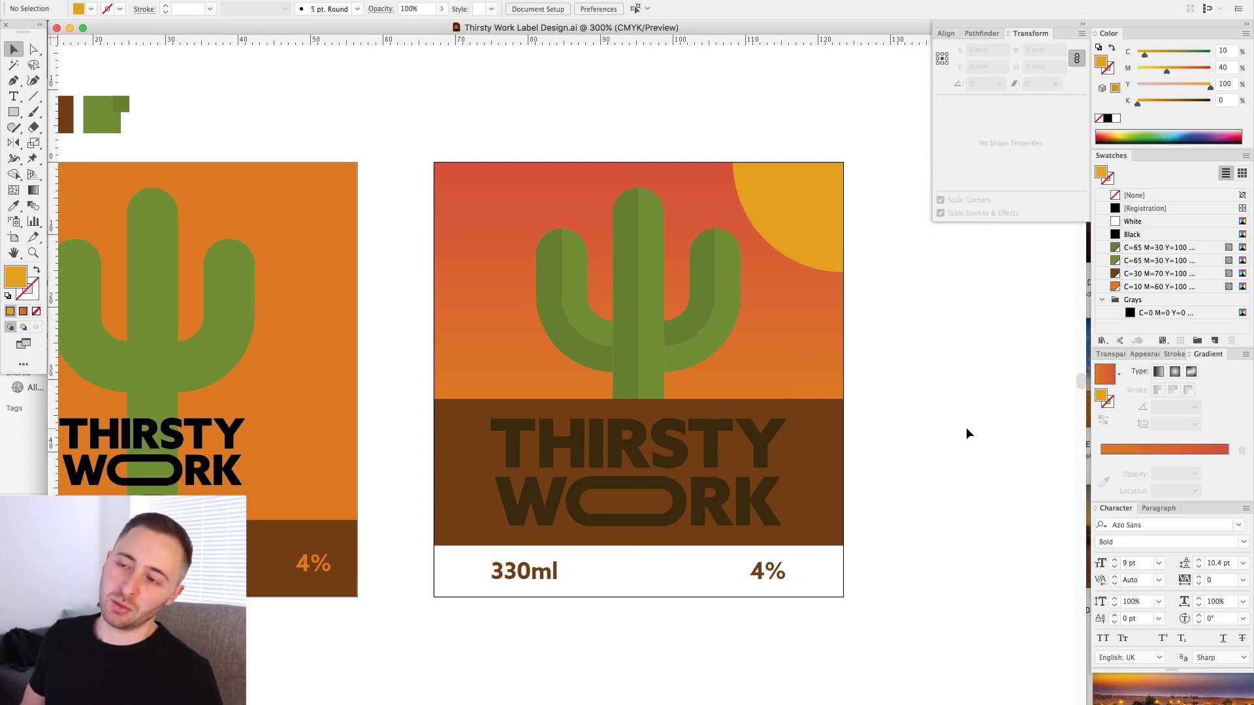
{"action": "key", "text": "super+minus"}
{"action": "scroll", "coordinate": [917, 399], "scroll_direction": "left", "scroll_amount": 1}
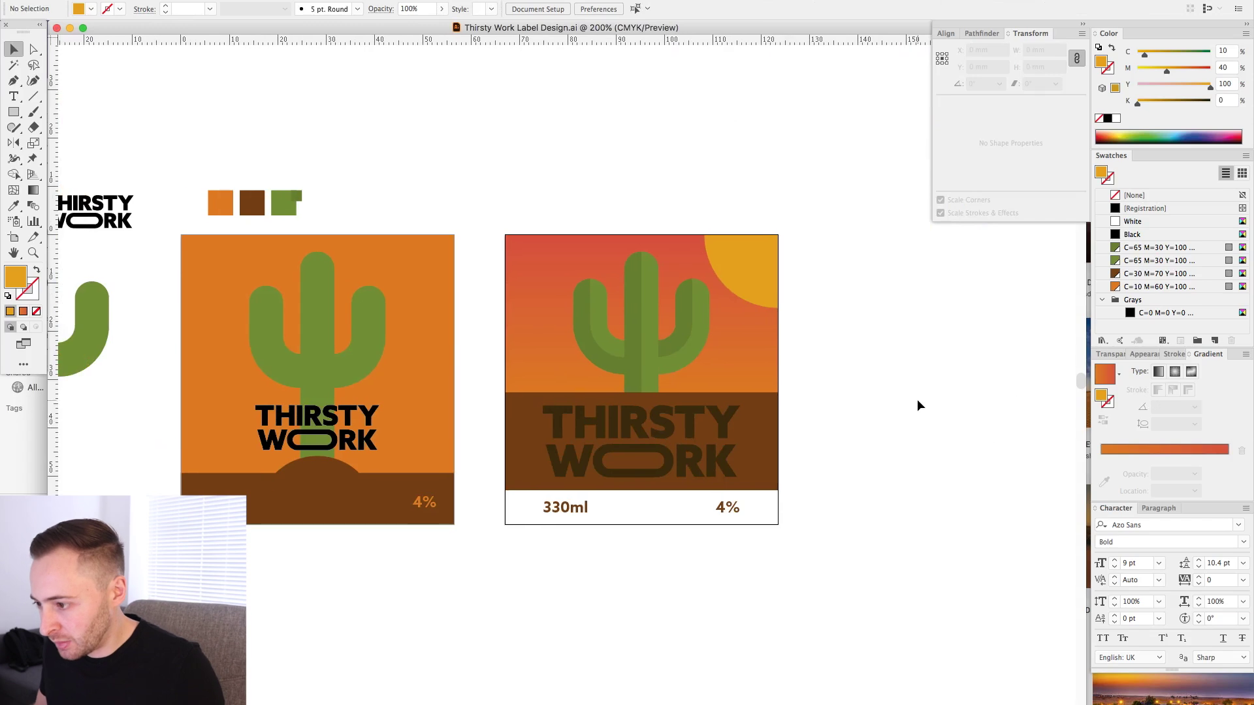
{"action": "key", "text": "super+0"}
{"action": "left_click", "coordinate": [705, 471]}
{"action": "key", "text": "Delete"}
{"action": "key", "text": "super+z"}
{"action": "left_click", "coordinate": [914, 572]}
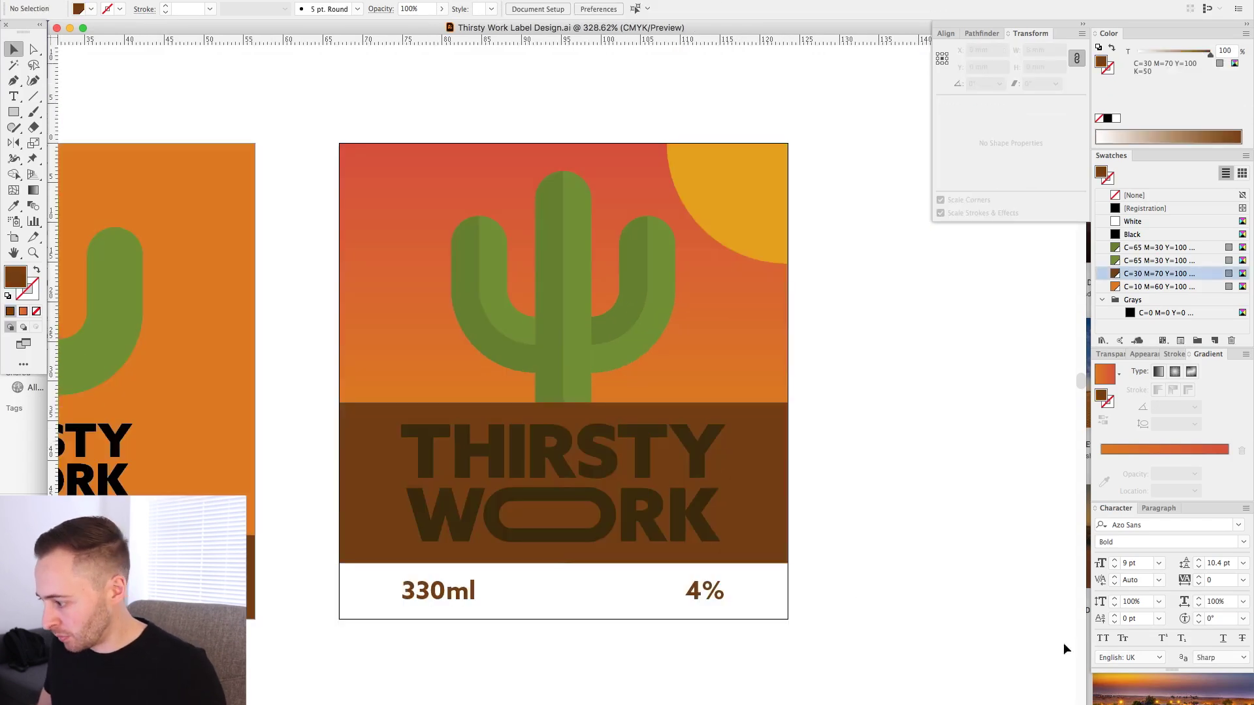
Switch to the browser's "desert evening" Google image results and copy the golden sand dunes picture
{"action": "left_click", "coordinate": [1152, 687]}
{"action": "left_click_drag", "start_coordinate": [1045, 1], "coordinate": [1109, 1]}
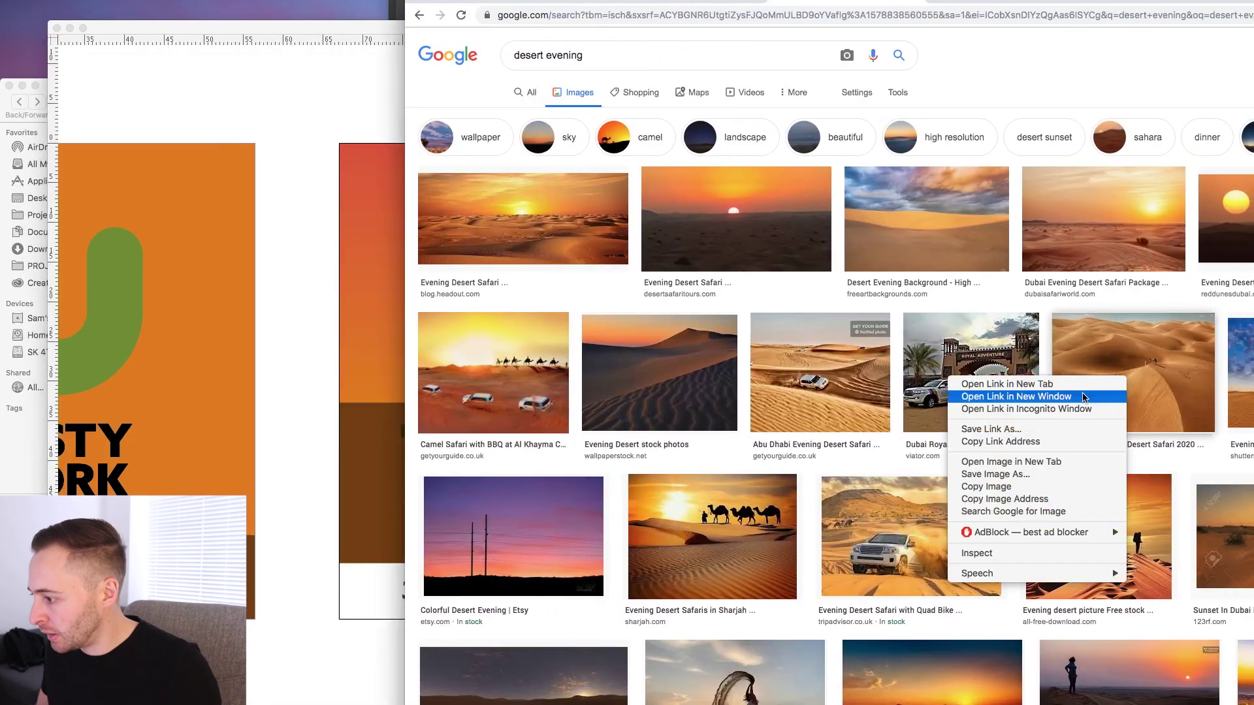
{"action": "right_click", "coordinate": [1137, 378]}
{"action": "left_click", "coordinate": [990, 487]}
Return to Illustrator, paste the dunes picture and place it on the empty canvas beside the gradient label
{"action": "key", "text": "super+Tab"}
{"action": "left_click_drag", "start_coordinate": [848, 234], "coordinate": [467, 265]}
{"action": "key", "text": "super+v"}
{"action": "key", "text": "super+minus"}
{"action": "key", "text": "super+minus"}
{"action": "left_click_drag", "start_coordinate": [333, 386], "coordinate": [562, 386]}
{"action": "left_click", "coordinate": [831, 212]}
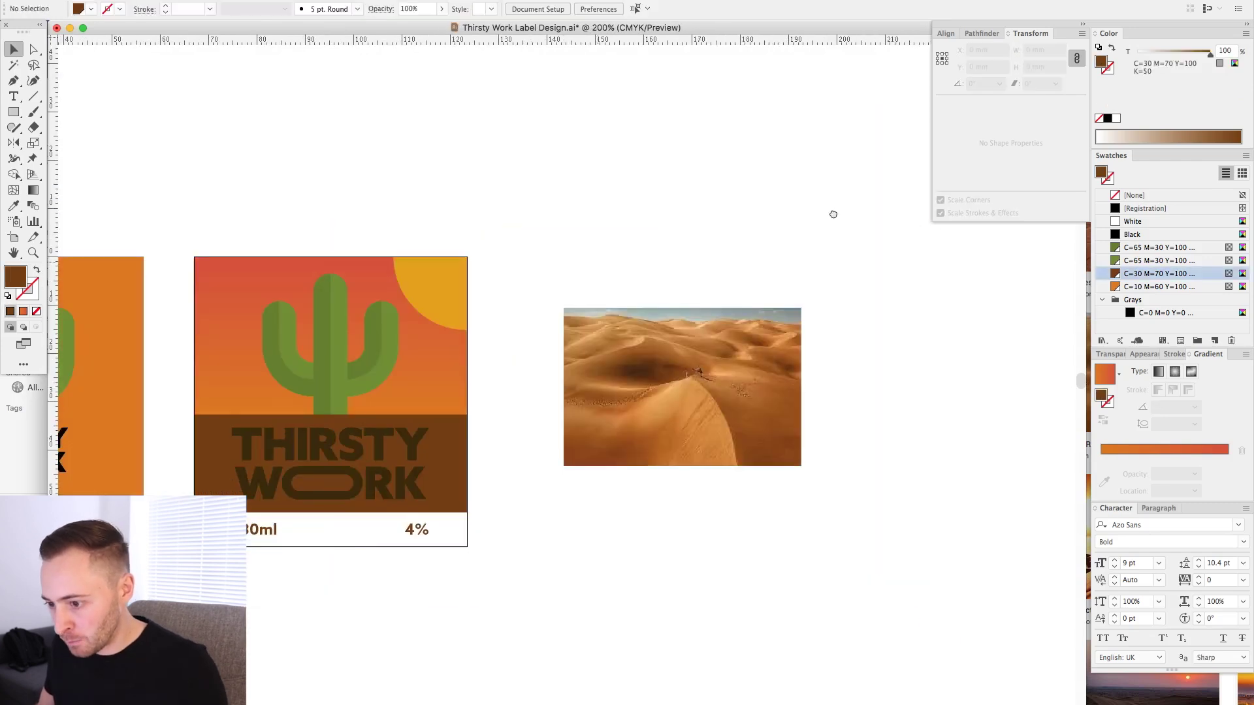
Draw a brown square about 4.1 mm wide below the dunes picture and place a duplicate beside it
{"action": "scroll", "coordinate": [683, 496], "scroll_direction": "up", "scroll_amount": 2}
{"action": "key", "text": "m"}
{"action": "left_click_drag", "start_coordinate": [666, 418], "coordinate": [693, 444]}
{"action": "key", "text": "v"}
{"action": "left_click_drag", "start_coordinate": [681, 432], "coordinate": [731, 437]}
{"action": "key", "text": "super+z"}
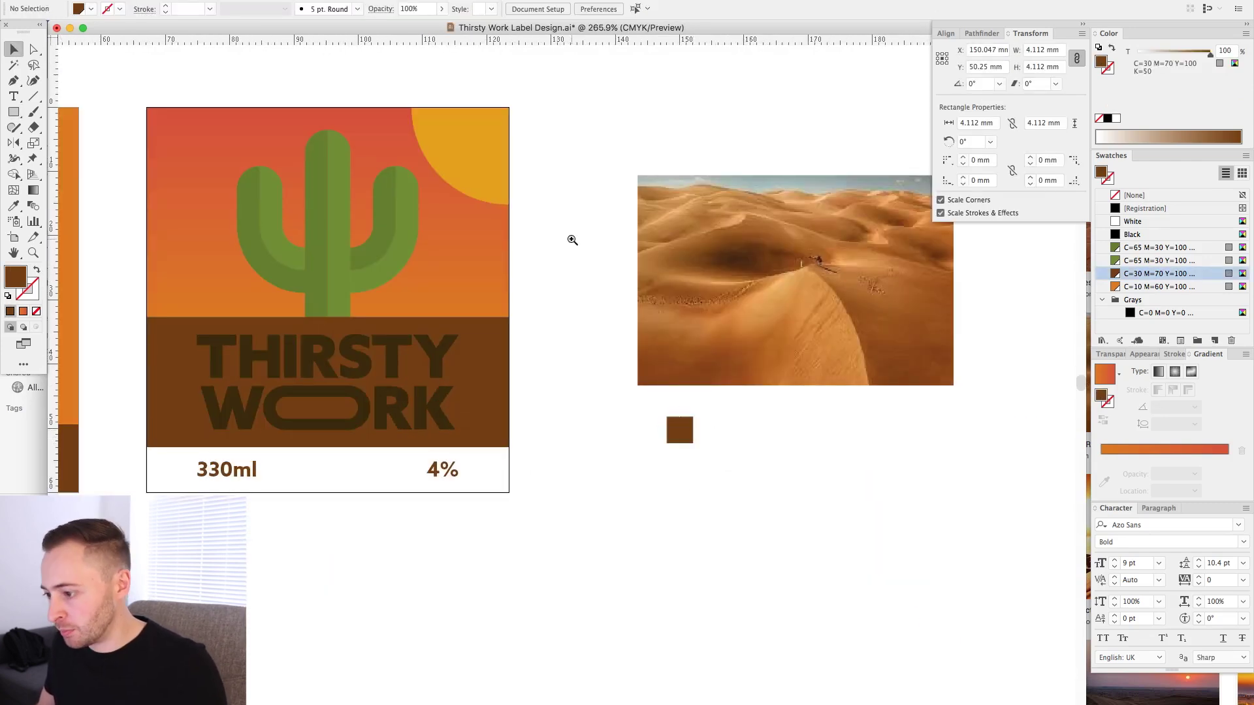
{"action": "left_click_drag", "start_coordinate": [568, 240], "coordinate": [1000, 576]}
{"action": "left_click_drag", "start_coordinate": [368, 428], "coordinate": [440, 428]}
Fill the two squares with colours sampled from the dunes picture, one light sand and one dark brown
{"action": "left_click", "coordinate": [363, 416]}
{"action": "key", "text": "i"}
{"action": "left_click", "coordinate": [576, 118]}
{"action": "key", "text": "v"}
{"action": "left_click", "coordinate": [436, 418]}
{"action": "key", "text": "i"}
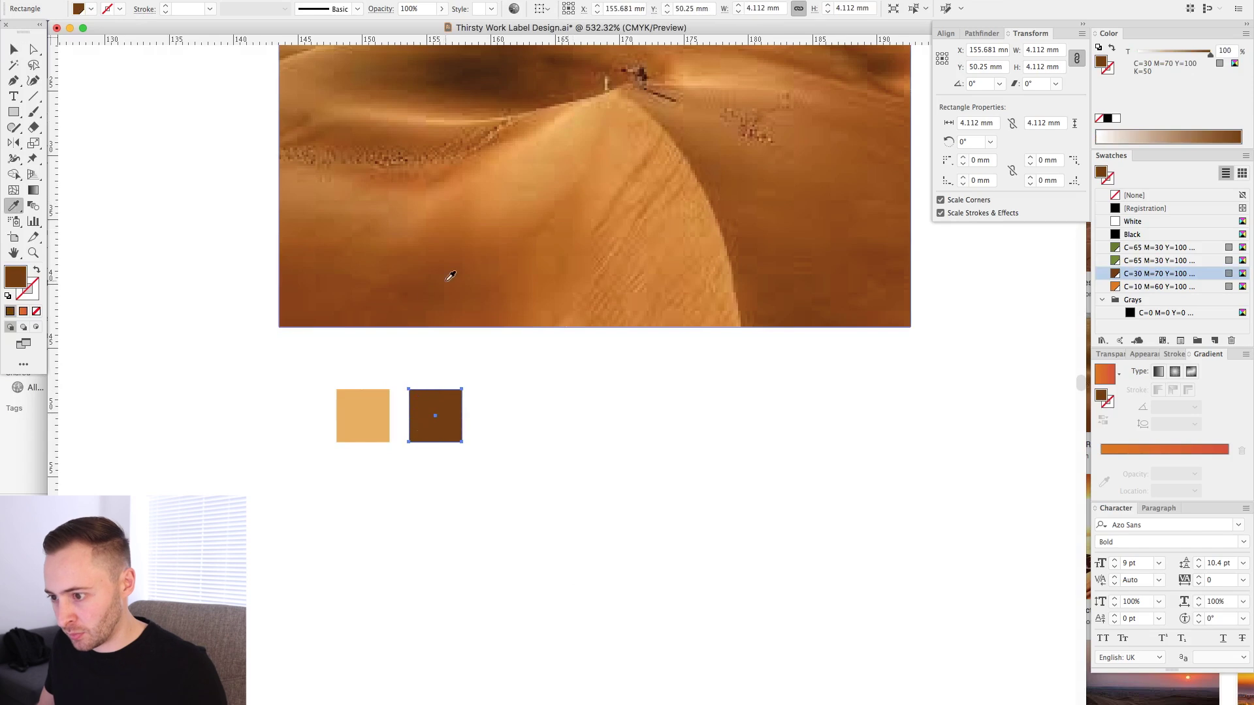
{"action": "left_click", "coordinate": [444, 280]}
{"action": "key", "text": "v"}
Round the light sand square's fill to C 10, M 35, Y 70, K 0
{"action": "scroll", "coordinate": [576, 443], "scroll_direction": "up", "scroll_amount": 2}
{"action": "left_click", "coordinate": [779, 480]}
{"action": "left_click", "coordinate": [1114, 40]}
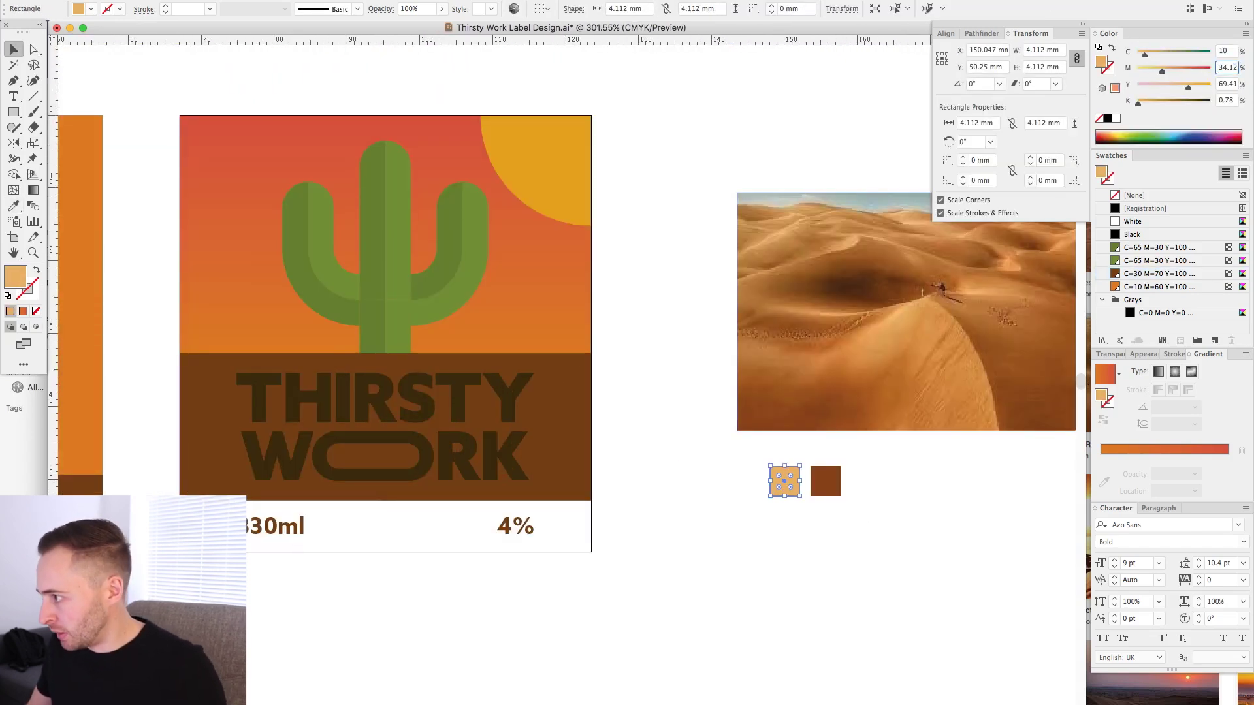
{"action": "type", "text": "35"}
{"action": "key", "text": "Tab"}
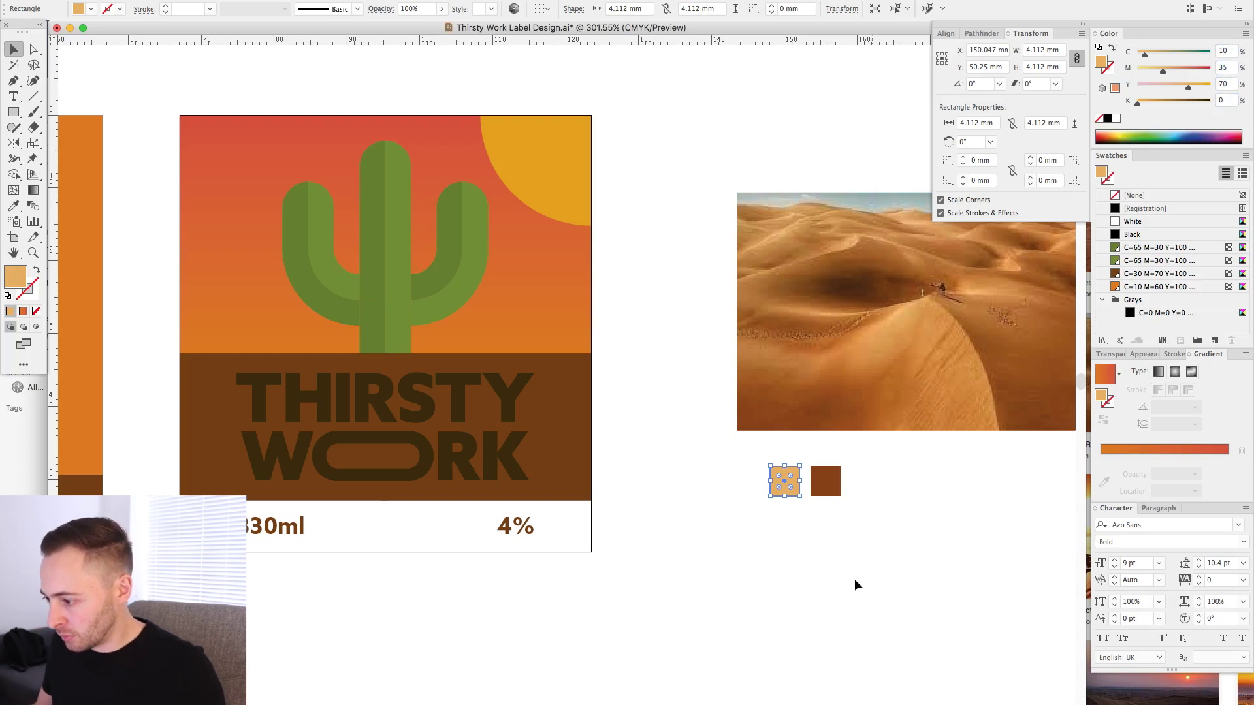
Round the dark brown square's fill to C 30, M 75, Y 100, K 35
{"action": "key", "text": "a"}
{"action": "left_click", "coordinate": [825, 481]}
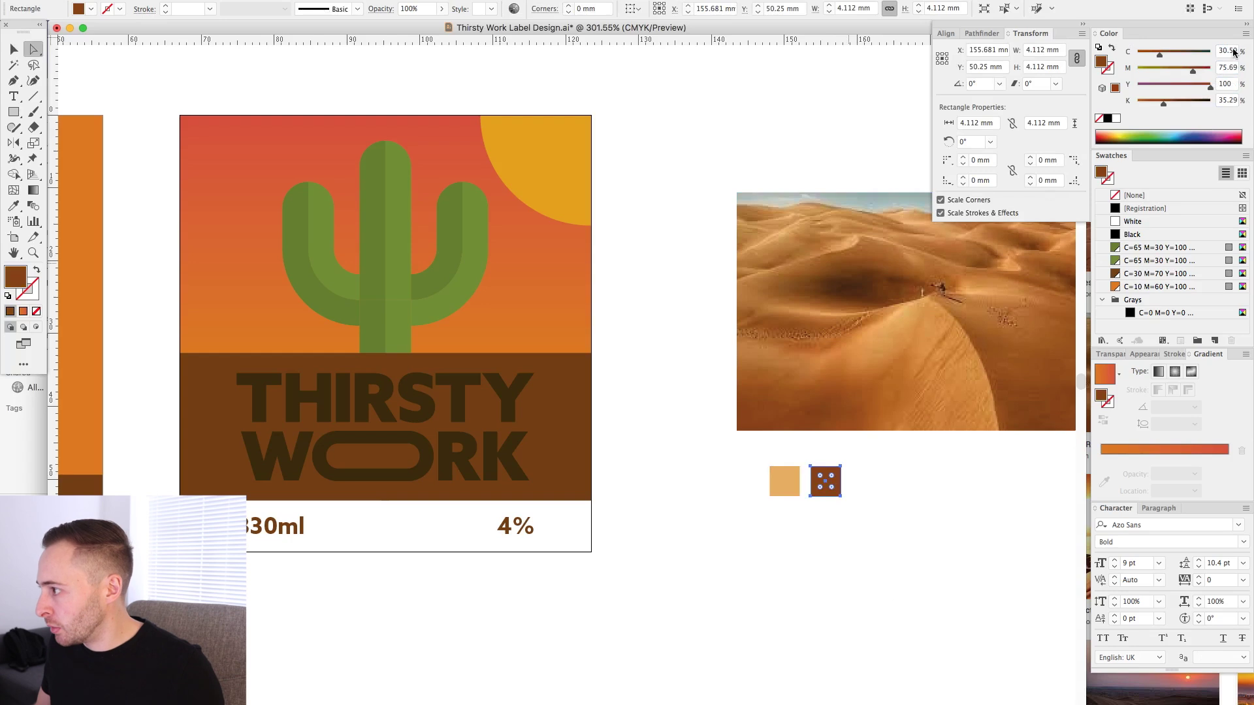
{"action": "key", "text": "BackSpace"}
{"action": "key", "text": "Tab"}
{"action": "key", "text": "Tab"}
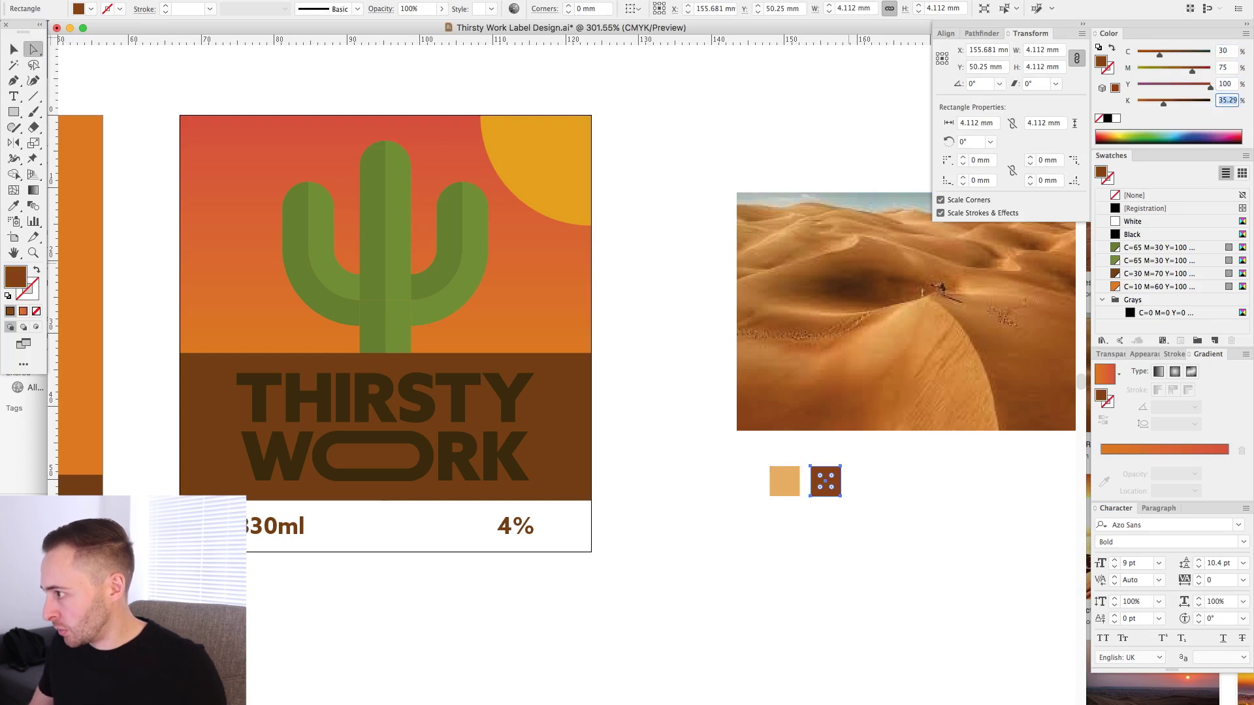
{"action": "key", "text": "v"}
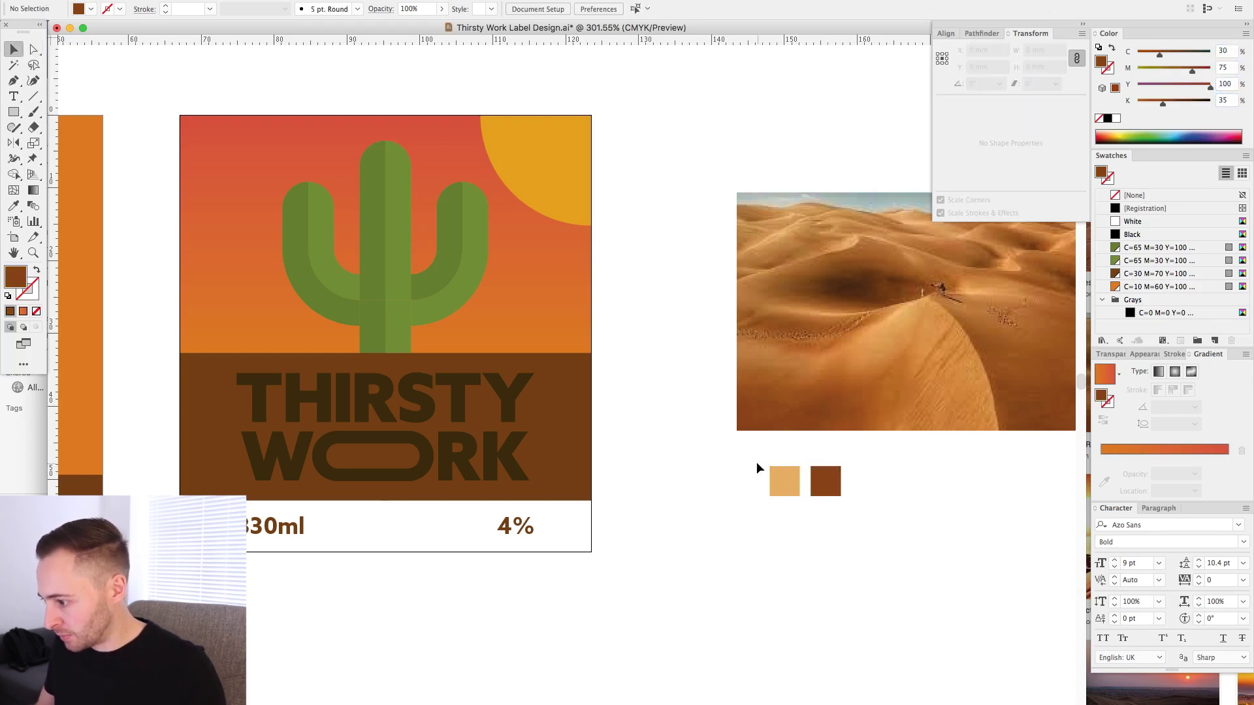
Add the fill colours of both sampled squares to the document's swatches
{"action": "left_click_drag", "start_coordinate": [757, 463], "coordinate": [874, 509]}
{"action": "left_click", "coordinate": [1245, 157]}
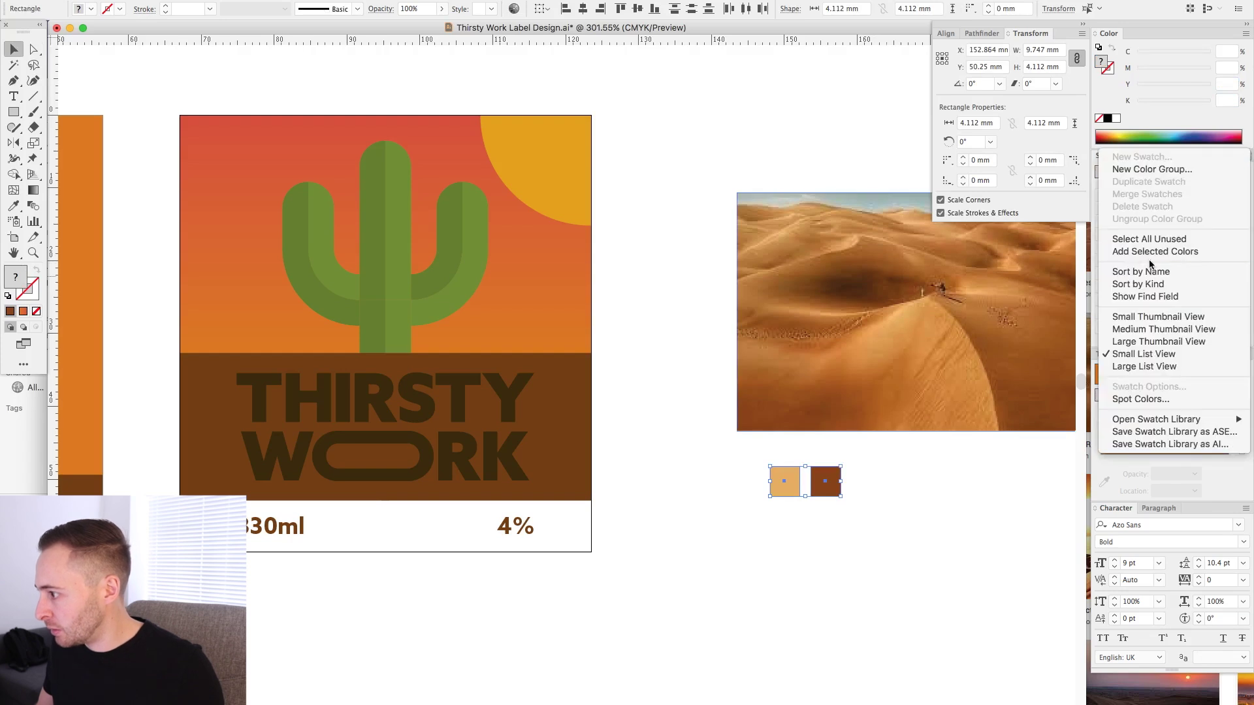
{"action": "left_click", "coordinate": [1144, 251]}
{"action": "left_click", "coordinate": [845, 555]}
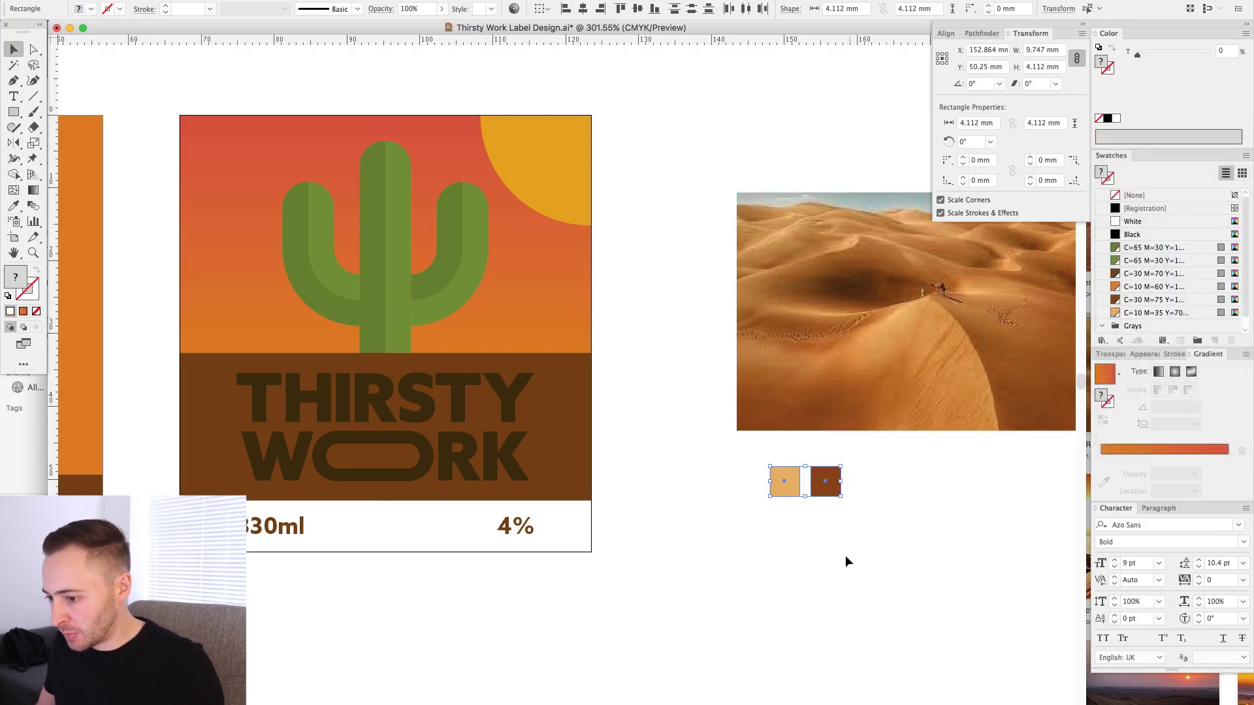
Recolour the label's brown panel with the C=30 M=75 swatch and the THIRSTY WORK lettering with the C=10 M=35 Y=70 swatch
{"action": "left_click", "coordinate": [558, 412]}
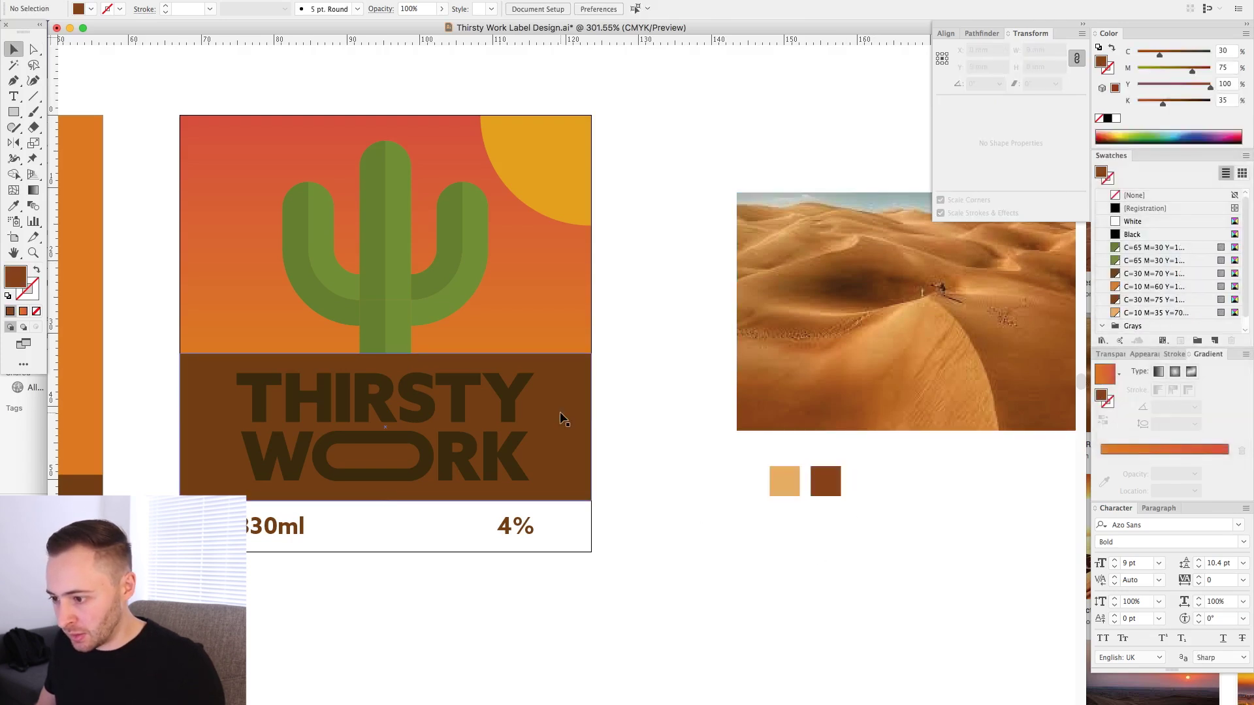
{"action": "left_click", "coordinate": [1129, 300]}
{"action": "left_click", "coordinate": [418, 392]}
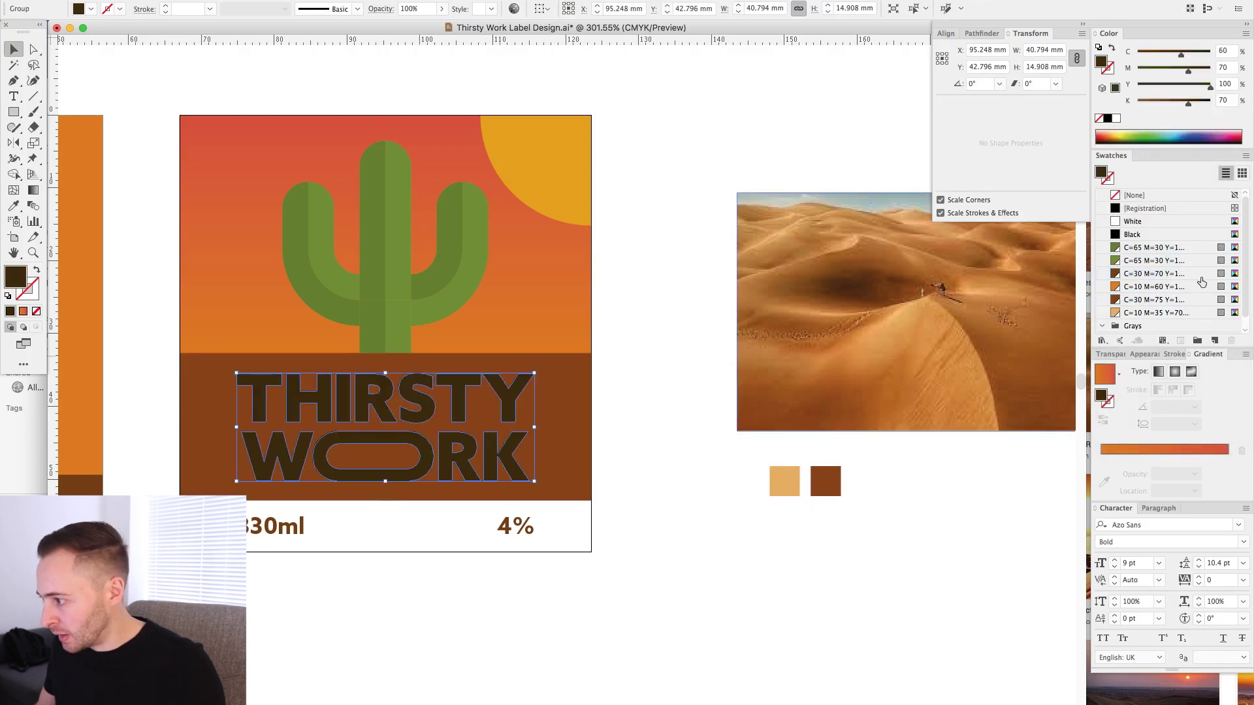
{"action": "left_click", "coordinate": [1131, 313]}
{"action": "left_click", "coordinate": [617, 617]}
{"action": "key", "text": "super+minus"}
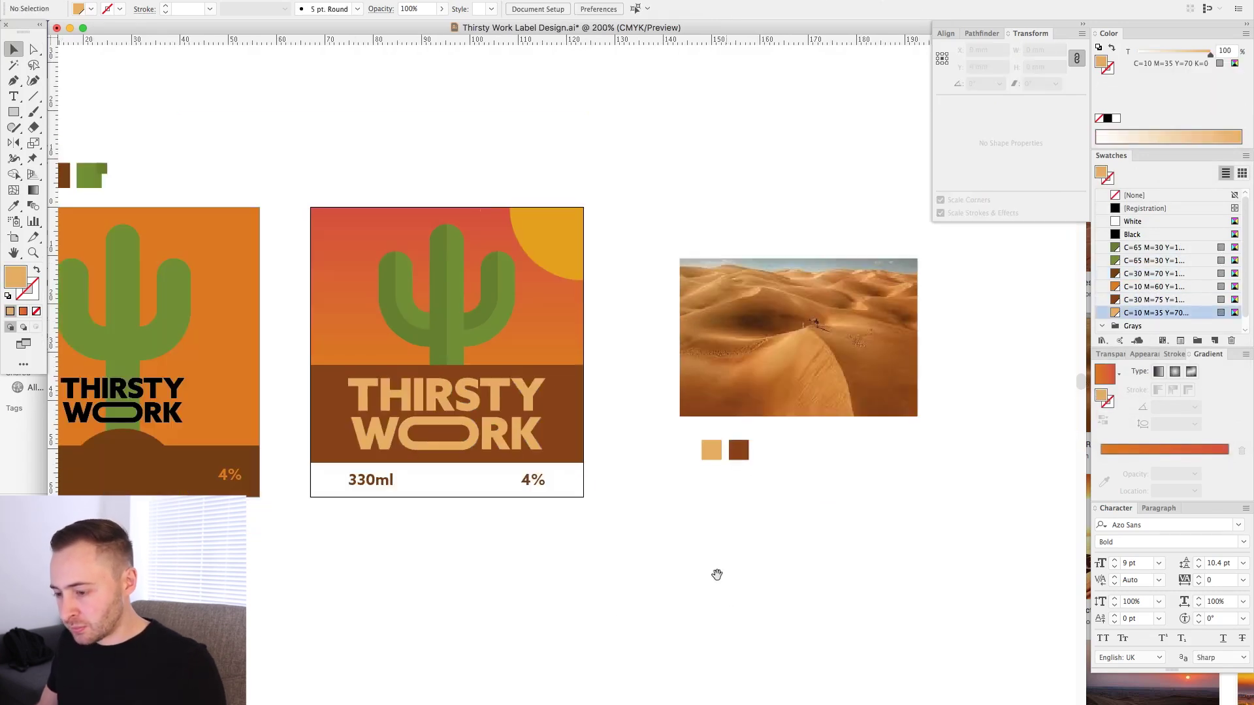
{"action": "left_click_drag", "start_coordinate": [717, 574], "coordinate": [825, 612]}
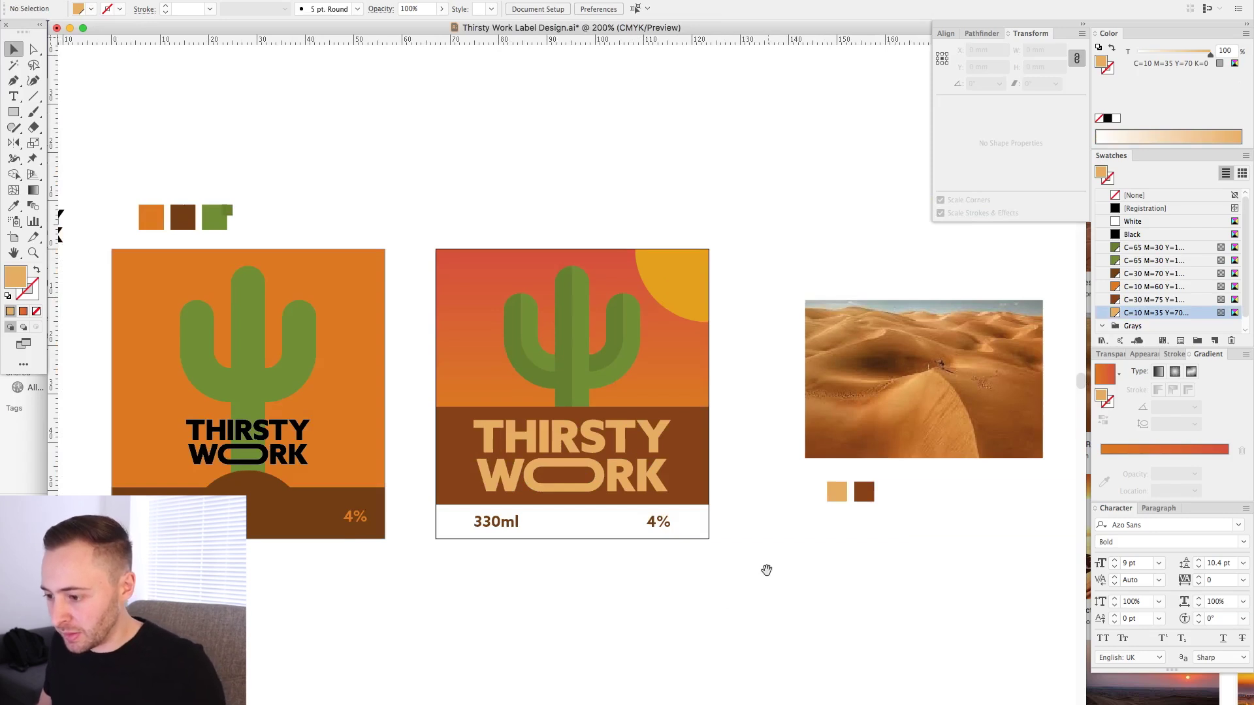
{"action": "left_click_drag", "start_coordinate": [765, 570], "coordinate": [833, 558]}
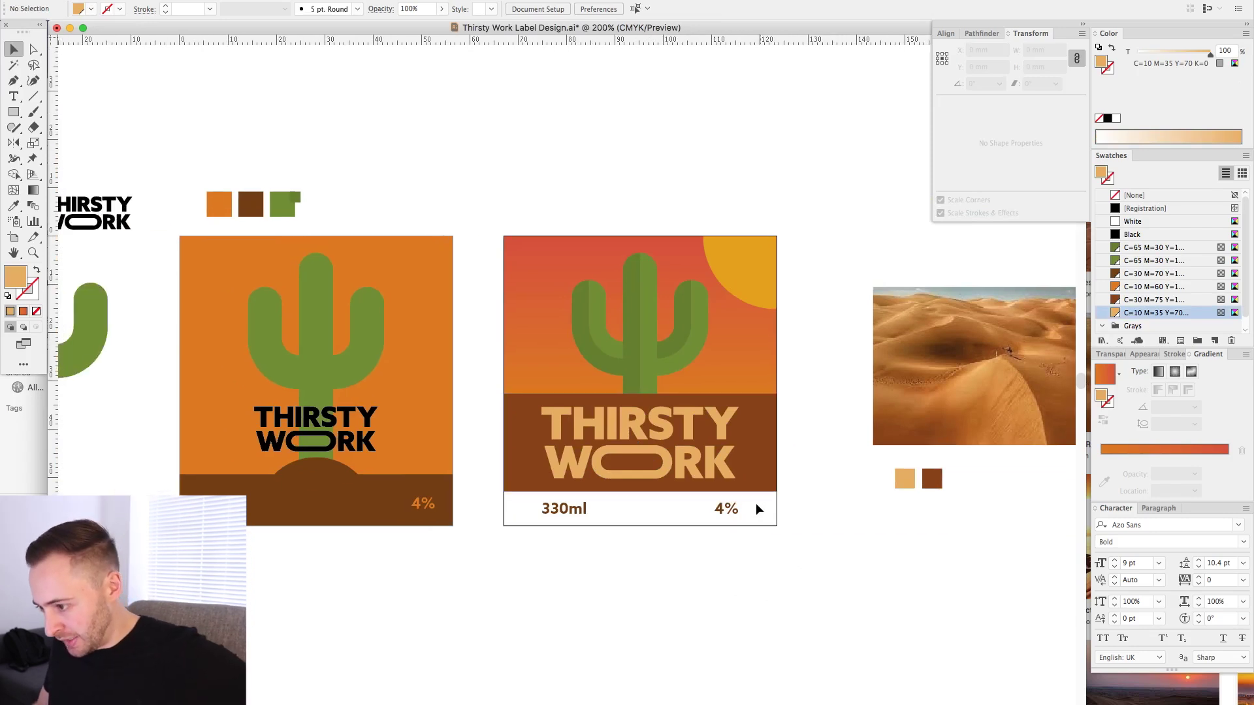
Extend the label's gradient background down to the artboard's lower edge, behind the 330ml and 4% text
{"action": "left_click", "coordinate": [13, 111]}
{"action": "key", "text": "v"}
{"action": "left_click", "coordinate": [604, 382]}
{"action": "left_click_drag", "start_coordinate": [640, 394], "coordinate": [639, 526]}
{"action": "key", "text": "super+shift+a"}
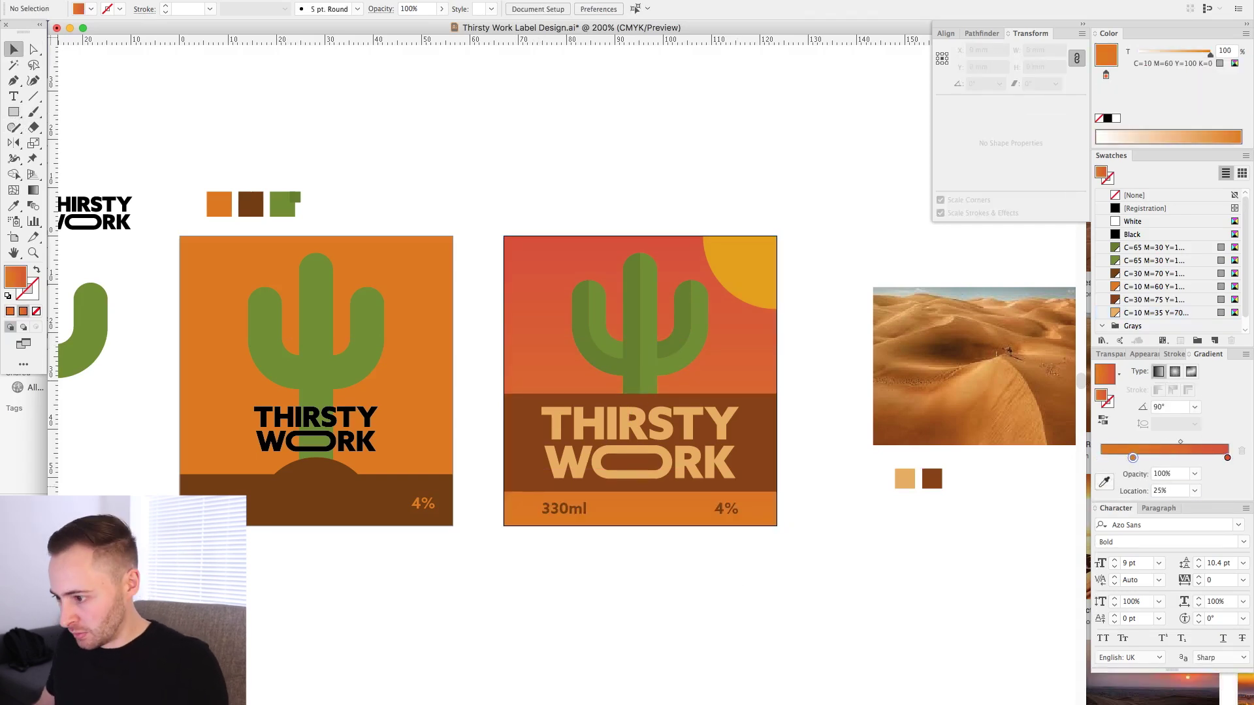
Set the location of the background gradient's orange stop to 50%
{"action": "left_click", "coordinate": [564, 243]}
{"action": "left_click_drag", "start_coordinate": [1102, 474], "coordinate": [1167, 474]}
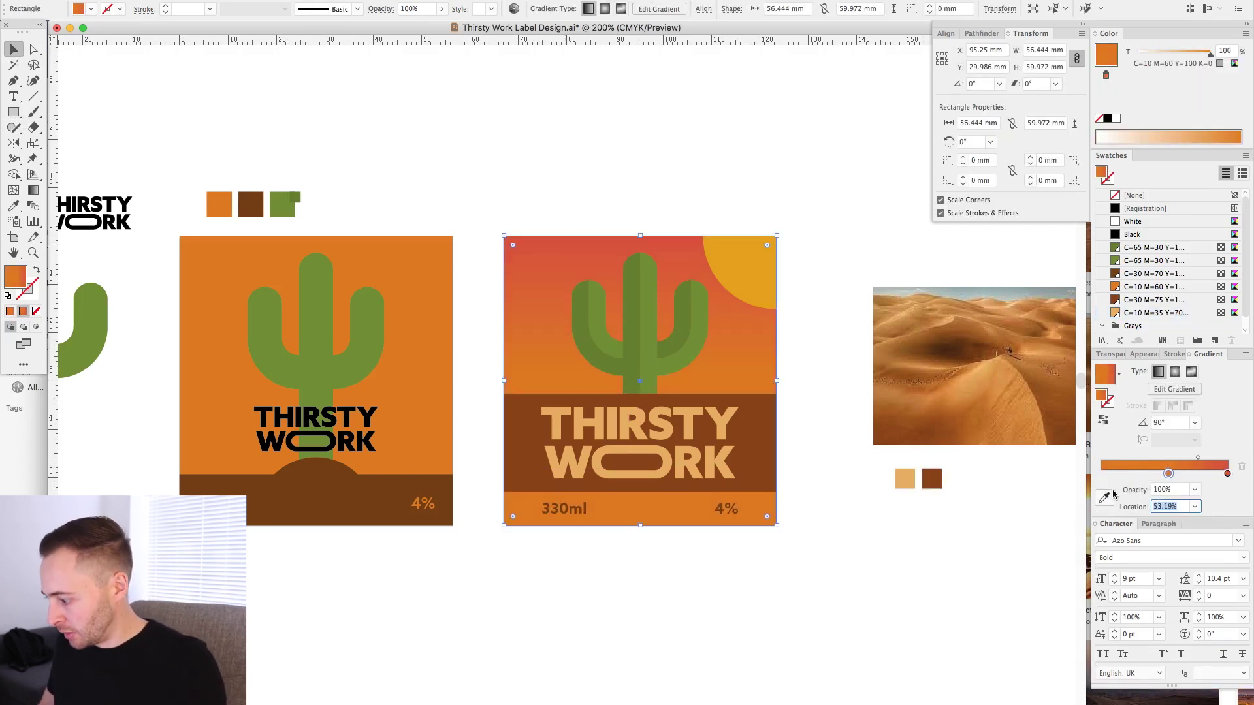
{"action": "key", "text": "super+shift+a"}
{"action": "left_click_drag", "start_coordinate": [663, 630], "coordinate": [728, 626]}
{"action": "left_click_drag", "start_coordinate": [481, 169], "coordinate": [902, 594]}
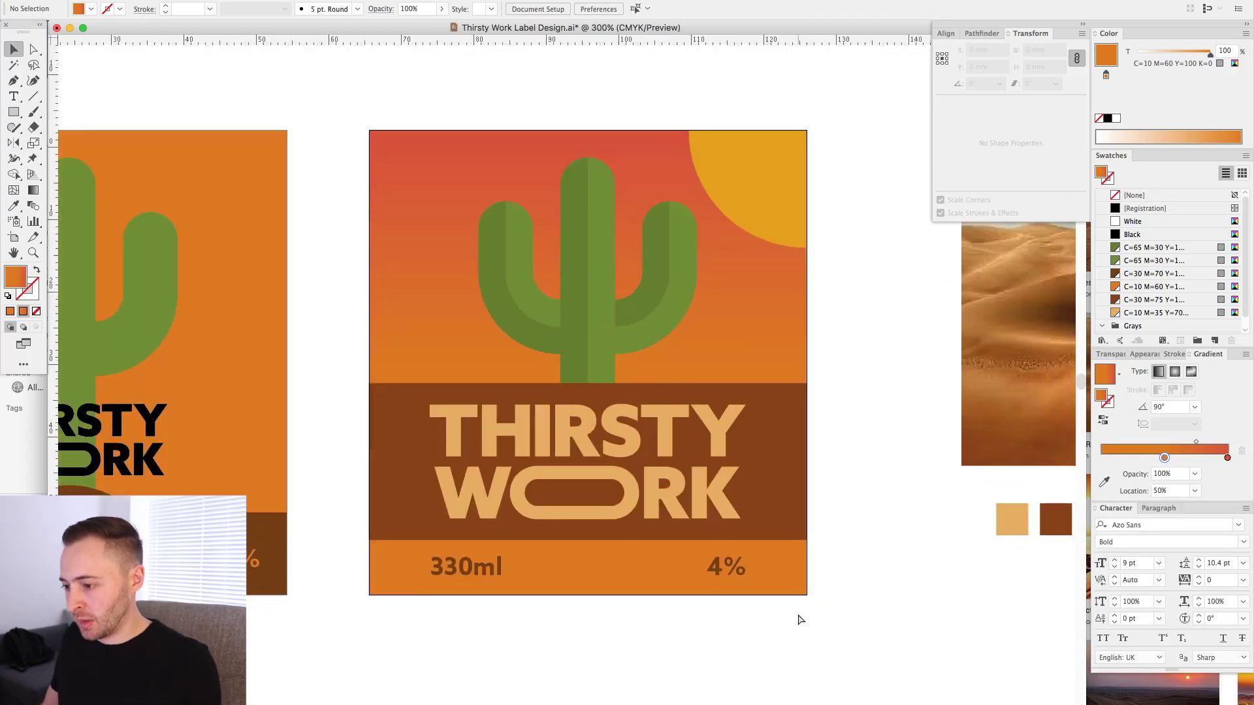
{"action": "key", "text": "super+minus"}
{"action": "key", "text": "super+minus"}
{"action": "left_click", "coordinate": [601, 470]}
{"action": "left_click_drag", "start_coordinate": [601, 476], "coordinate": [601, 510]}
{"action": "left_click", "coordinate": [688, 570]}
{"action": "key", "text": "super+z"}
{"action": "left_click", "coordinate": [667, 562]}
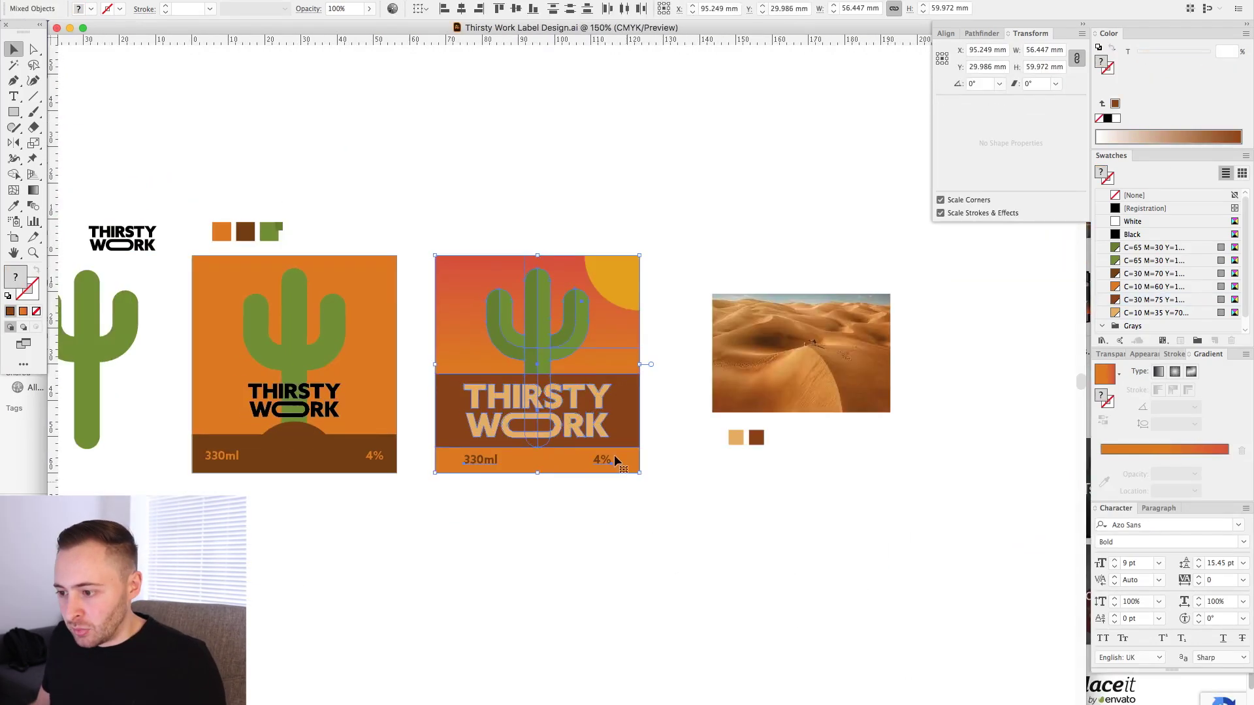
Select all artwork of the gradient label and open the export settings for the selection
{"action": "left_click", "coordinate": [602, 185]}
{"action": "left_click_drag", "start_coordinate": [434, 215], "coordinate": [711, 512]}
{"action": "left_click", "coordinate": [117, 2]}
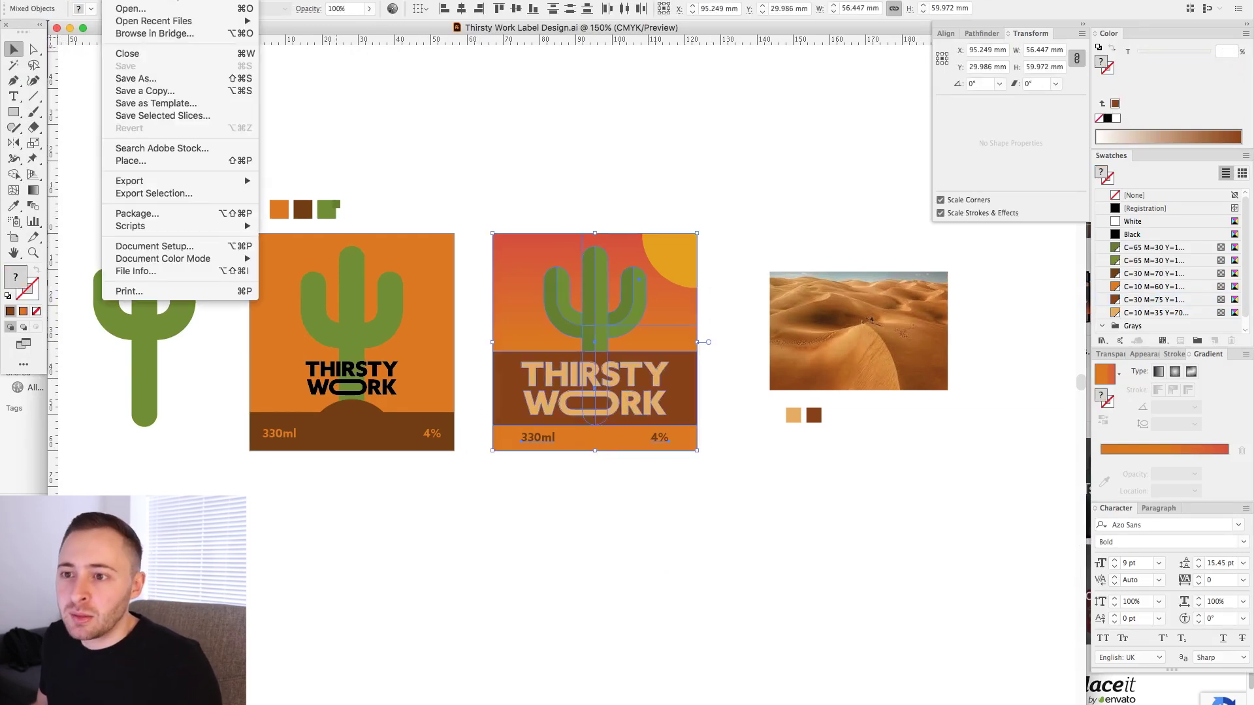
{"action": "left_click", "coordinate": [132, 1]}
{"action": "left_click_drag", "start_coordinate": [471, 211], "coordinate": [704, 518]}
{"action": "left_click", "coordinate": [134, 1]}
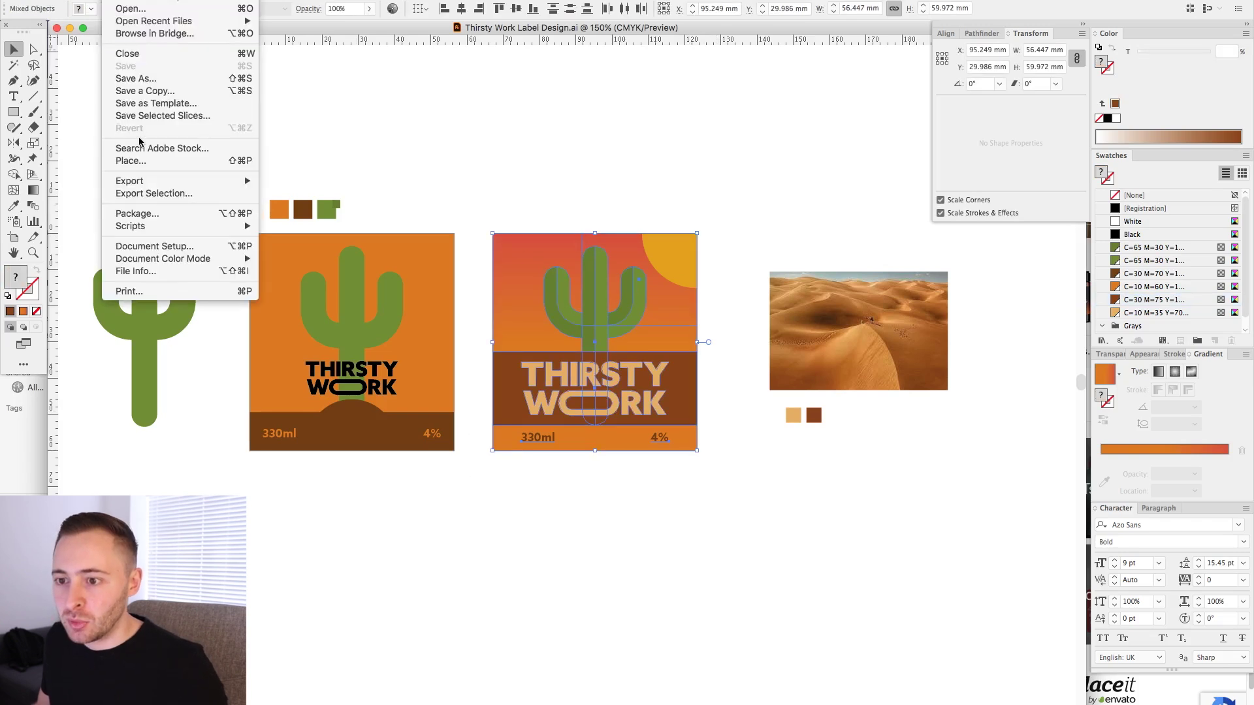
{"action": "left_click", "coordinate": [171, 195]}
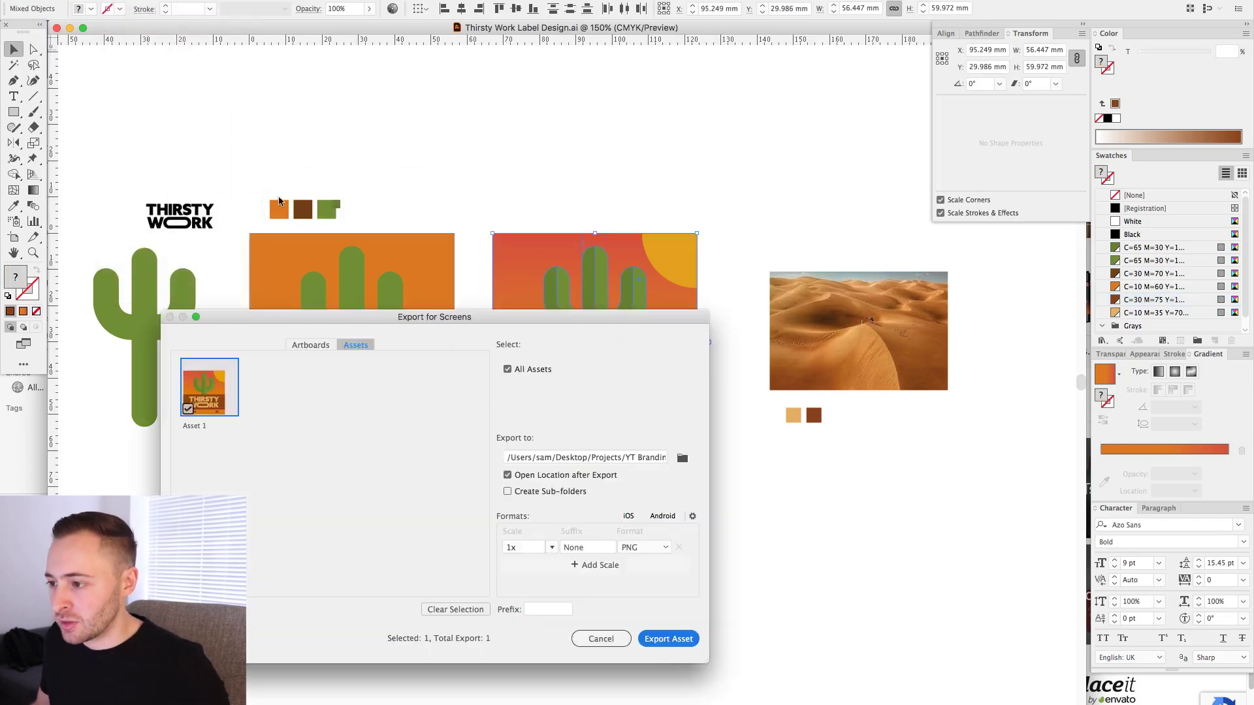
Export only artboard 3 as a PNG at 5x scale into the Textures folder of the THIRSTY WORK mockups
{"action": "left_click", "coordinate": [311, 346]}
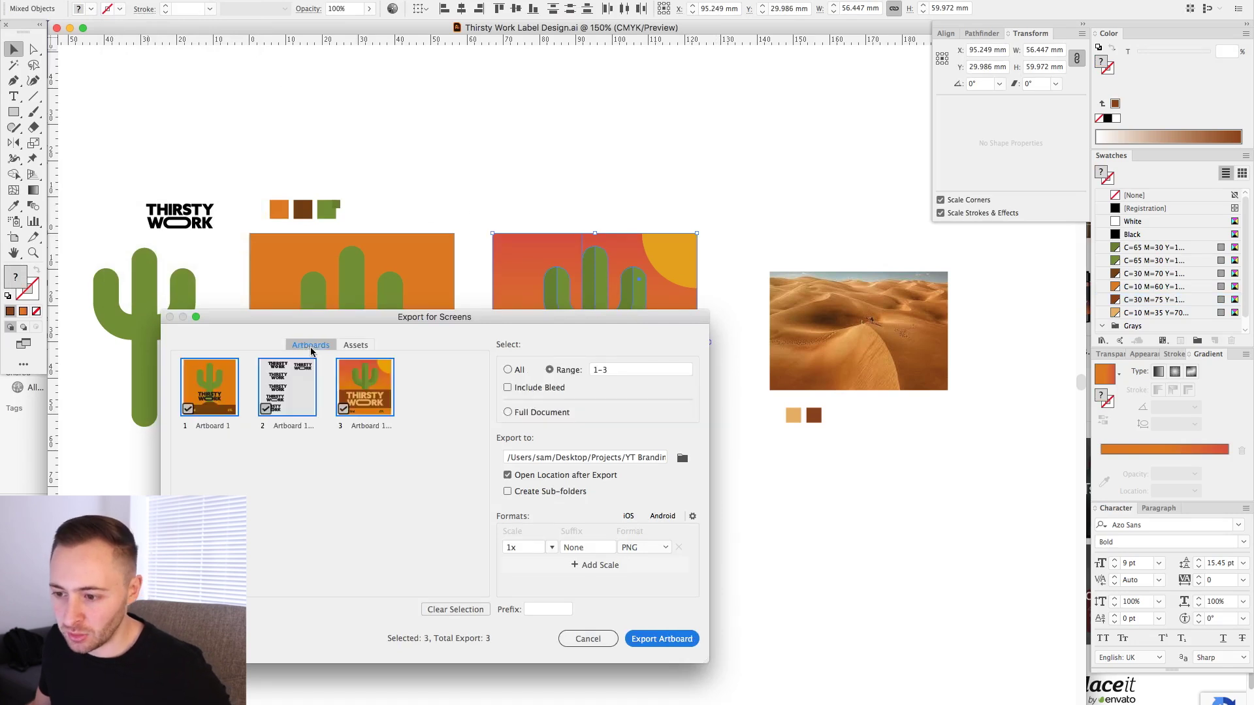
{"action": "left_click", "coordinate": [266, 409]}
{"action": "left_click", "coordinate": [187, 409]}
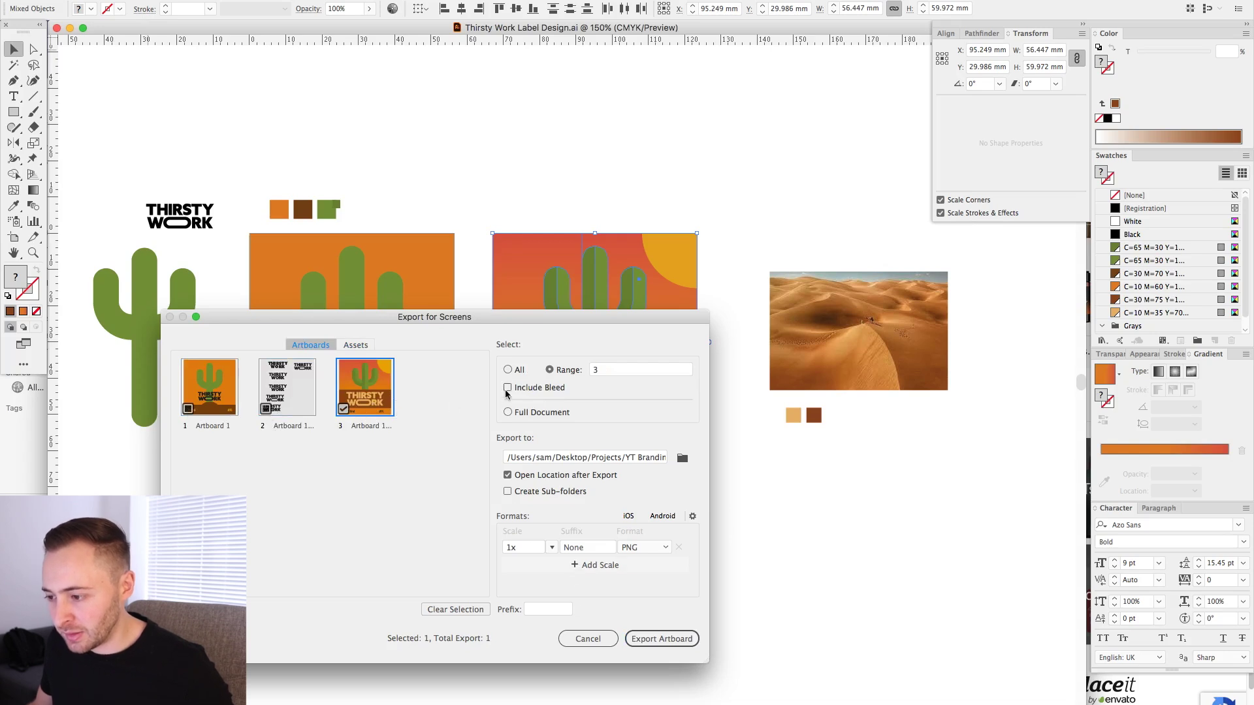
{"action": "left_click", "coordinate": [521, 549]}
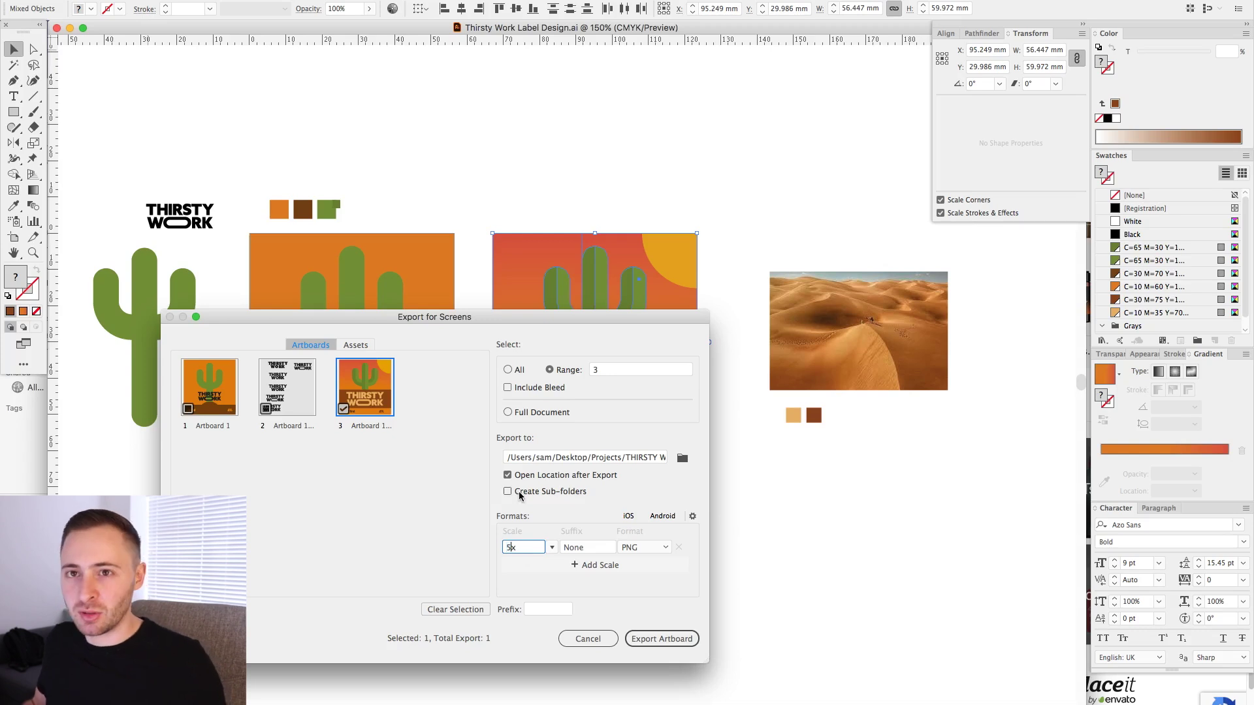
{"action": "key", "text": "Return"}
Preview the exported label PNG in the Textures folder in Finder
{"action": "left_click", "coordinate": [182, 158]}
{"action": "key", "text": "space"}
{"action": "key", "text": "space"}
{"action": "left_click_drag", "start_coordinate": [267, 102], "coordinate": [307, 145]}
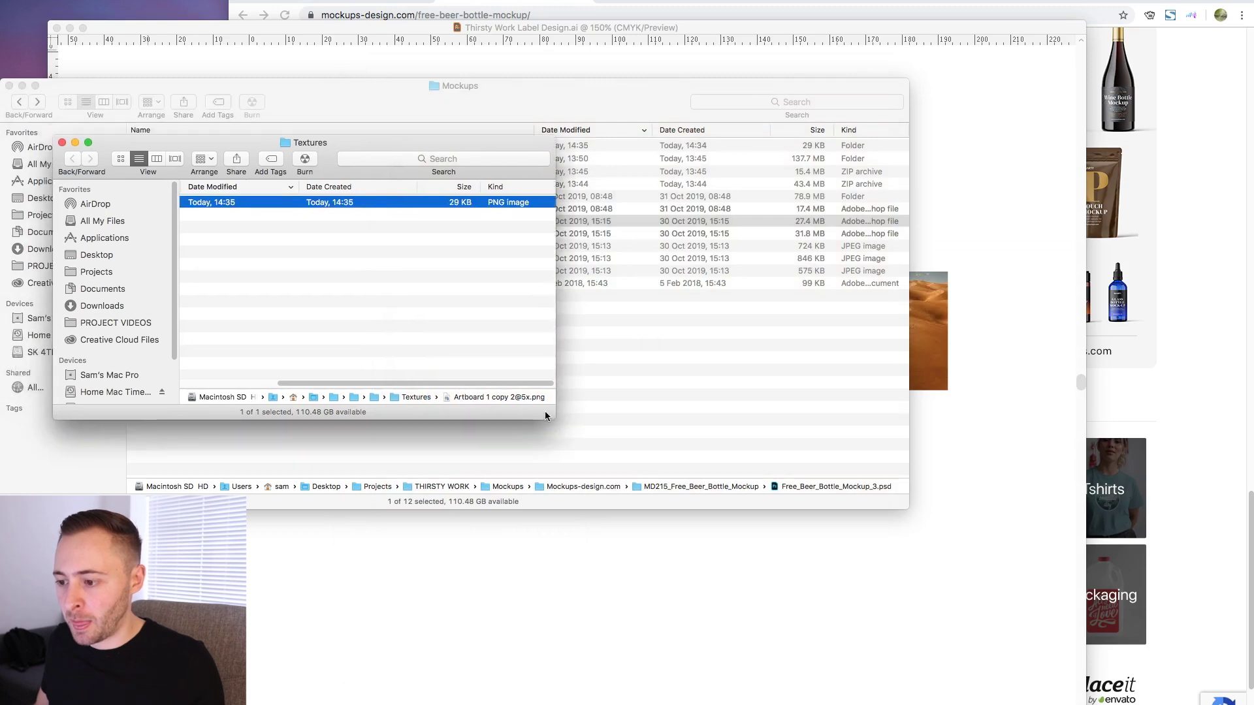
{"action": "left_click_drag", "start_coordinate": [545, 410], "coordinate": [768, 549]}
{"action": "left_click", "coordinate": [284, 280]}
{"action": "left_click", "coordinate": [343, 344]}
Preview Free_Beer_Bottle_Mockup_3.psd, copy it into the main Mockups folder and collapse the Mockups-design.com folder
{"action": "left_click", "coordinate": [238, 208]}
{"action": "left_click", "coordinate": [232, 222]}
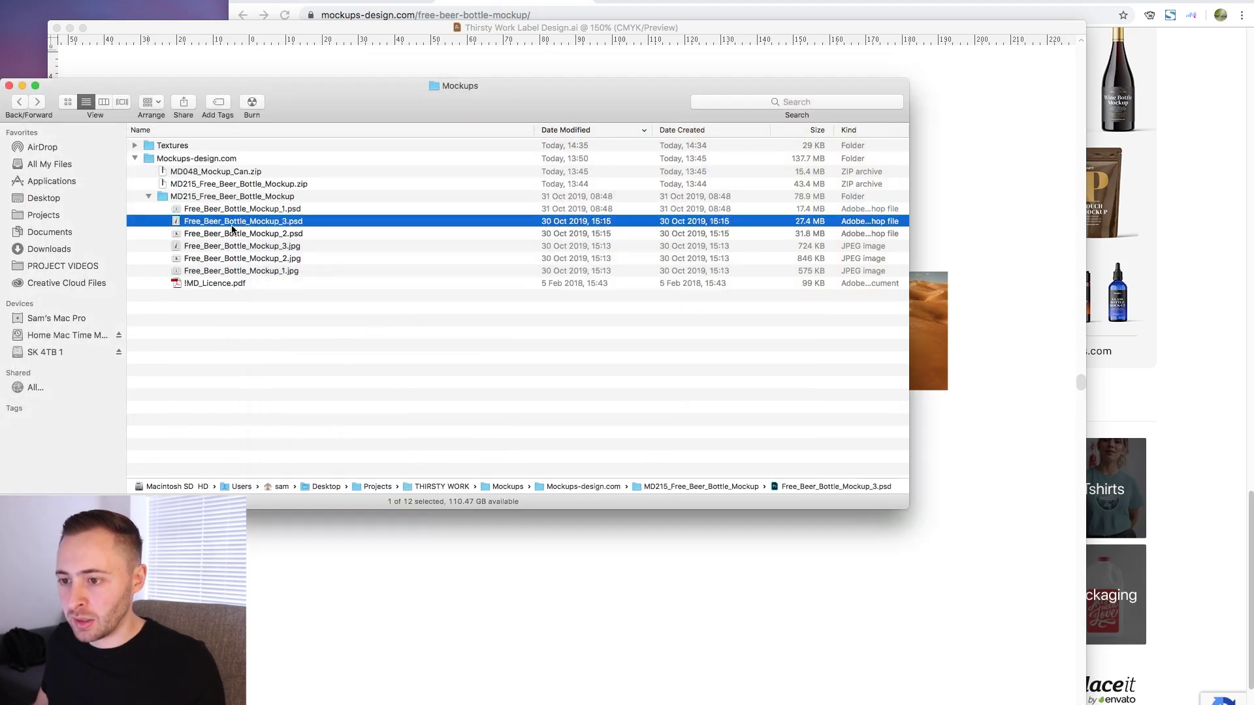
{"action": "key", "text": "space"}
{"action": "key", "text": "space"}
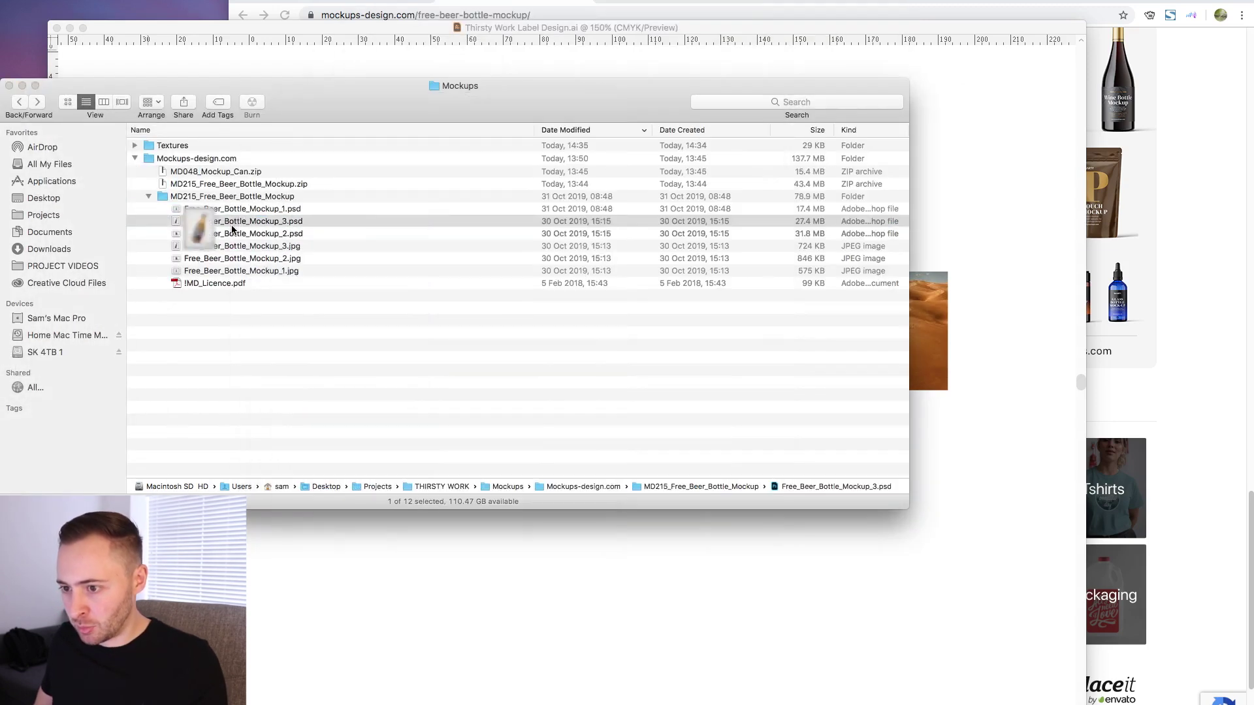
{"action": "left_click_drag", "start_coordinate": [217, 224], "coordinate": [259, 411], "text": "alt"}
{"action": "left_click", "coordinate": [135, 158]}
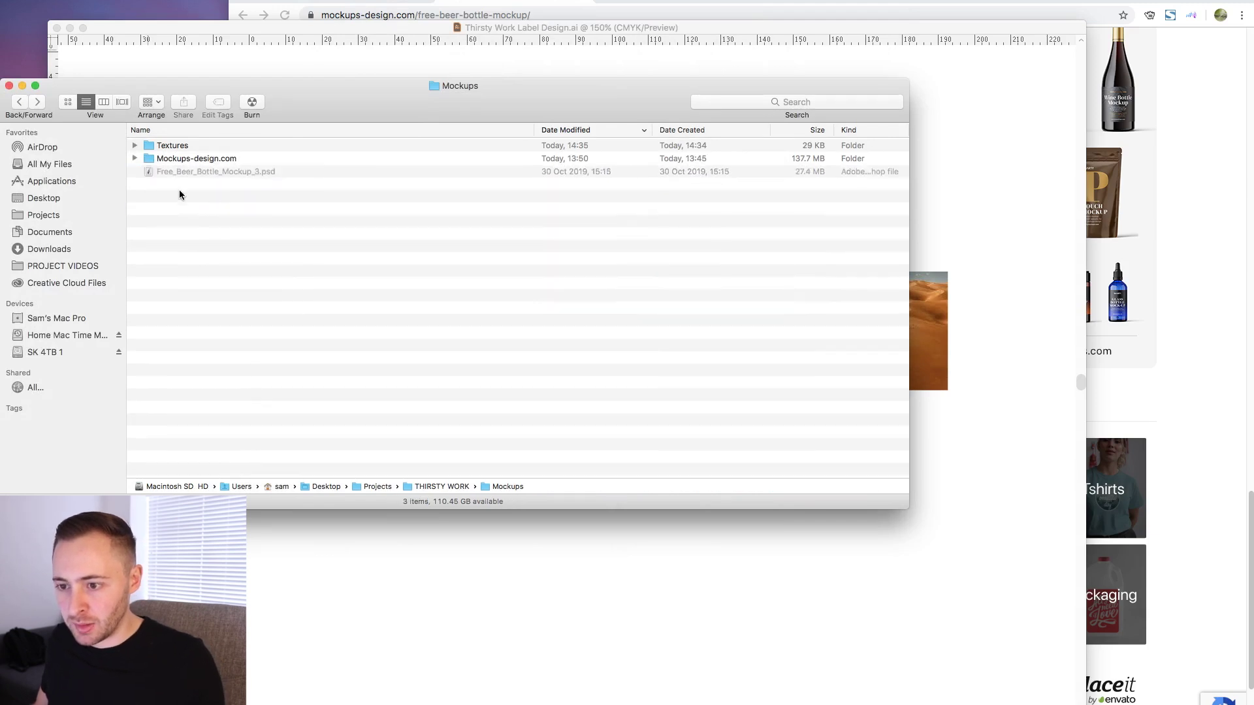
Rename the copied mockup file as Thirsty Work Desert _Beer_Bottle_Mockup_3.psd
{"action": "left_click", "coordinate": [182, 172]}
{"action": "key", "text": "Return"}
{"action": "key", "text": "Left"}
{"action": "key", "text": "Delete"}
{"action": "key", "text": "Delete"}
{"action": "key", "text": "Delete"}
{"action": "key", "text": "Delete"}
{"action": "type", "text": "Desert"}
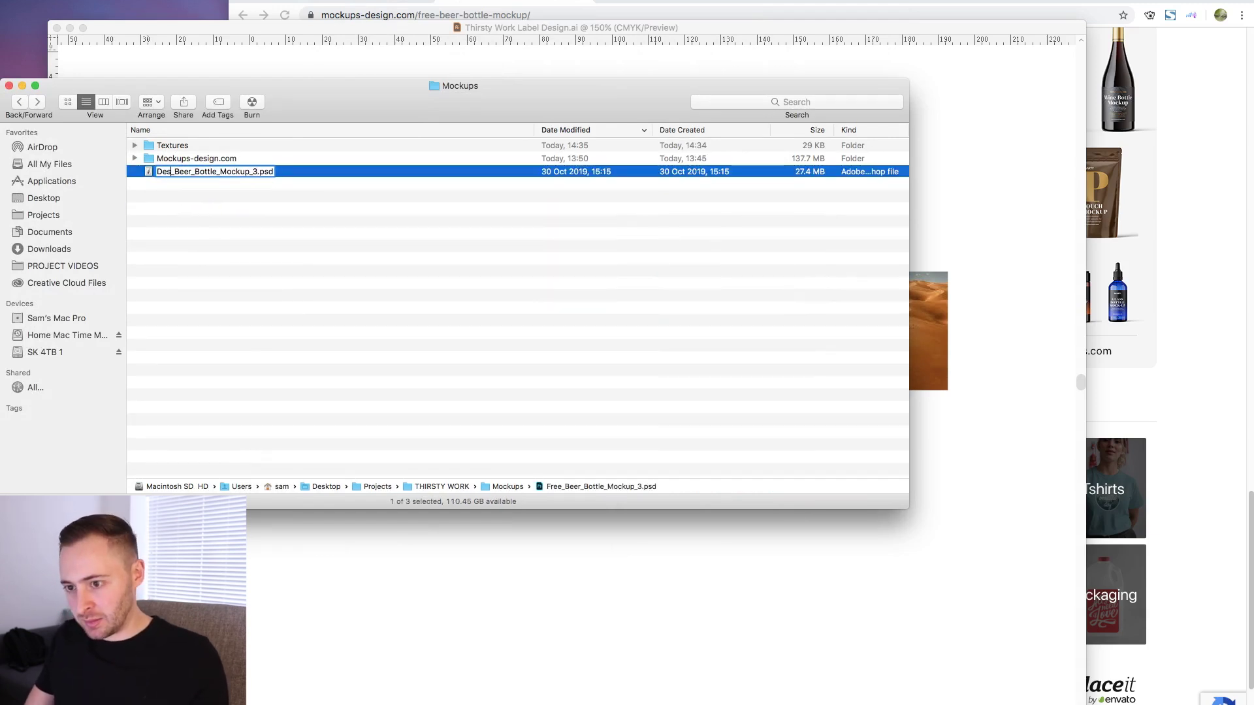
{"action": "key", "text": "super+Left"}
{"action": "type", "text": "Thirsty Work"}
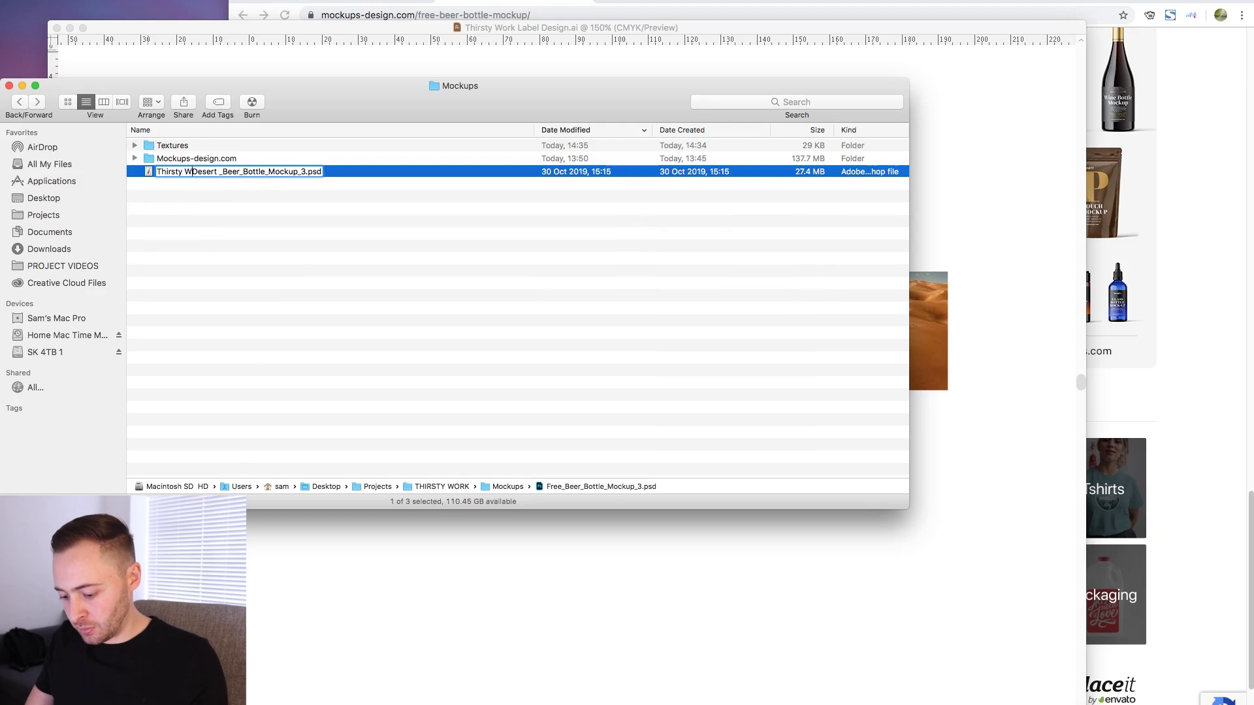
{"action": "key", "text": "Return"}
Open the renamed bottle mockup in Photoshop and open the contents of its Label smart object
{"action": "double_click", "coordinate": [180, 170]}
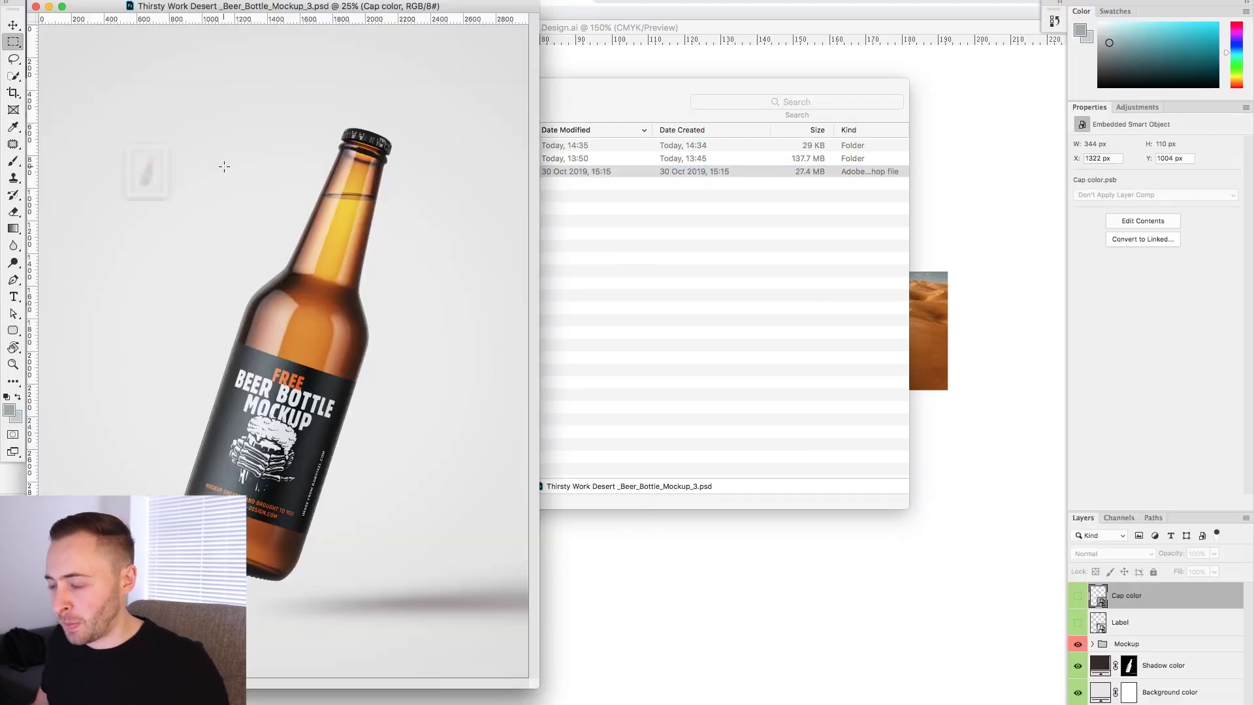
{"action": "double_click", "coordinate": [1100, 629]}
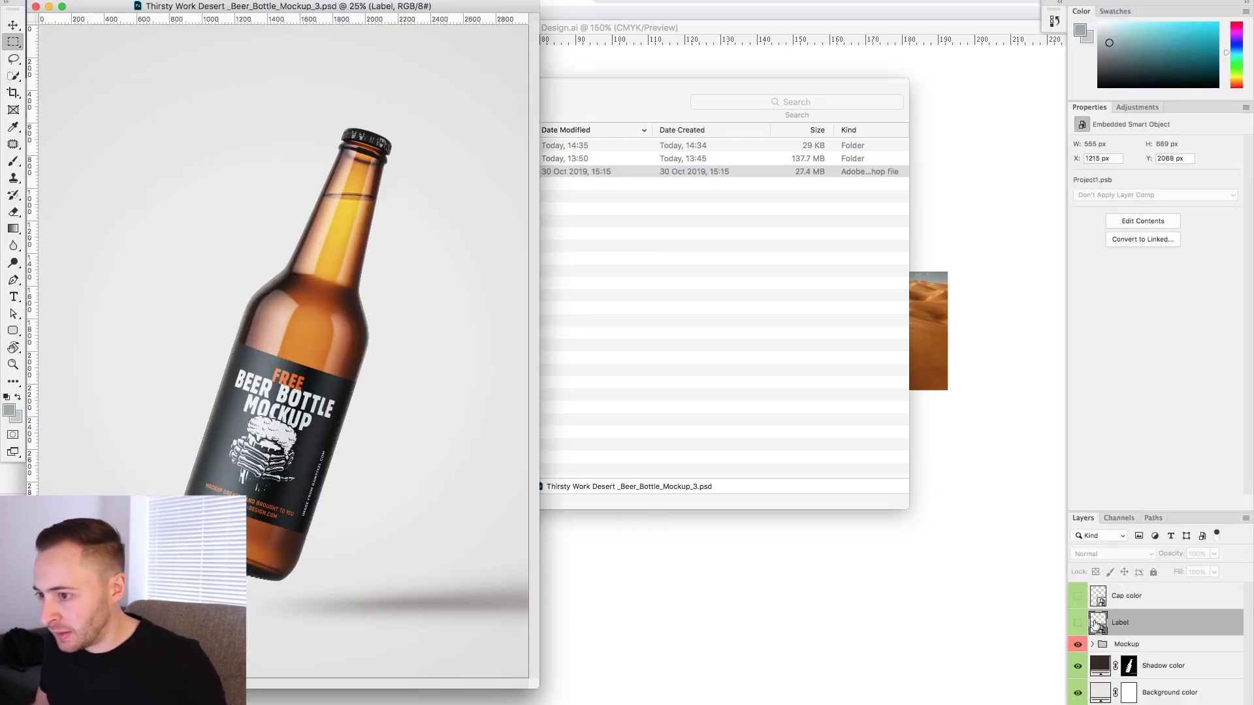
{"action": "left_click", "coordinate": [515, 243]}
{"action": "left_click_drag", "start_coordinate": [328, 114], "coordinate": [514, 159]}
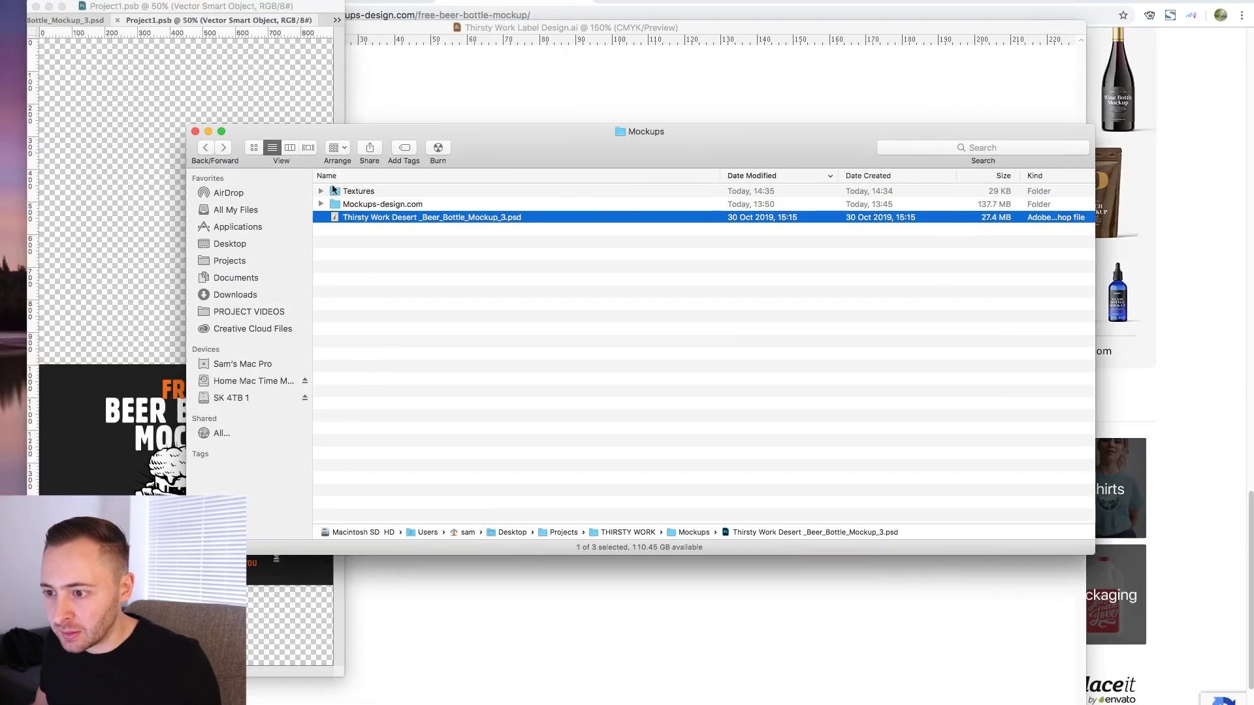
{"action": "left_click", "coordinate": [321, 191]}
{"action": "left_click_drag", "start_coordinate": [373, 204], "coordinate": [115, 408]}
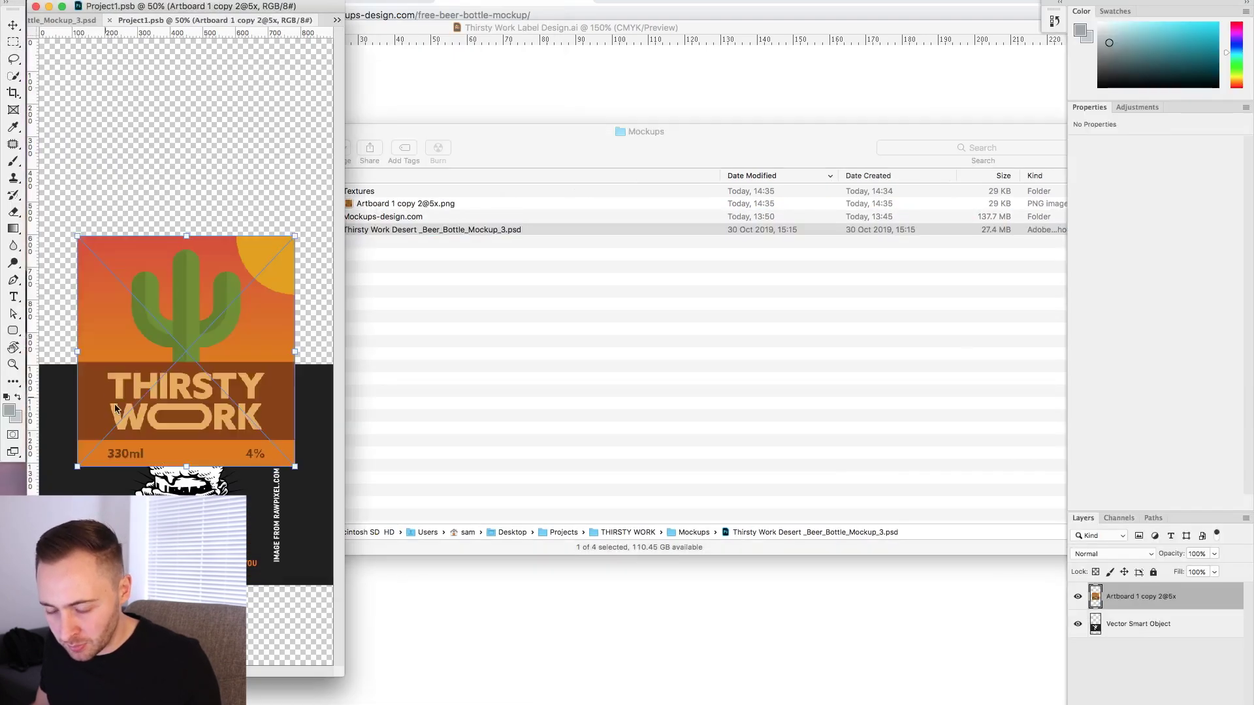
{"action": "left_click_drag", "start_coordinate": [173, 339], "coordinate": [173, 453]}
{"action": "left_click_drag", "start_coordinate": [183, 356], "coordinate": [188, 363]}
{"action": "key", "text": "super+z"}
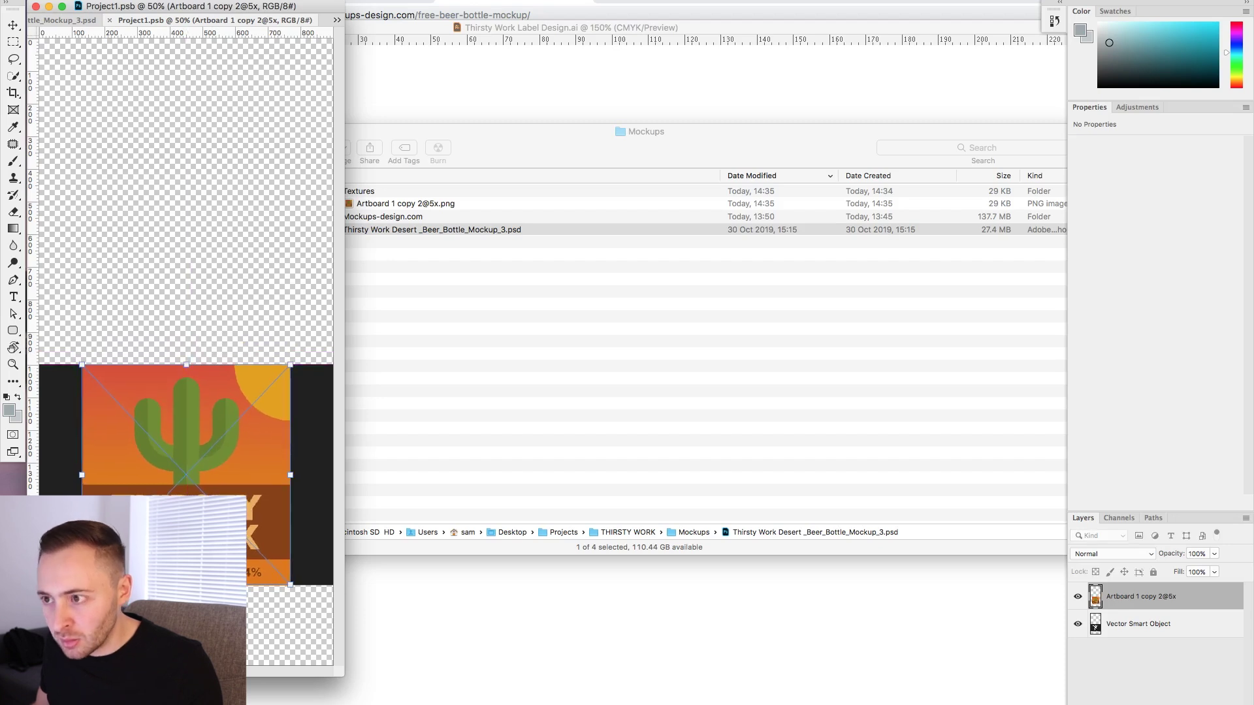
{"action": "key", "text": "Return"}
Save and close the label contents, then enlarge the mockup's document window to show the whole bottle
{"action": "key", "text": "cmd+s"}
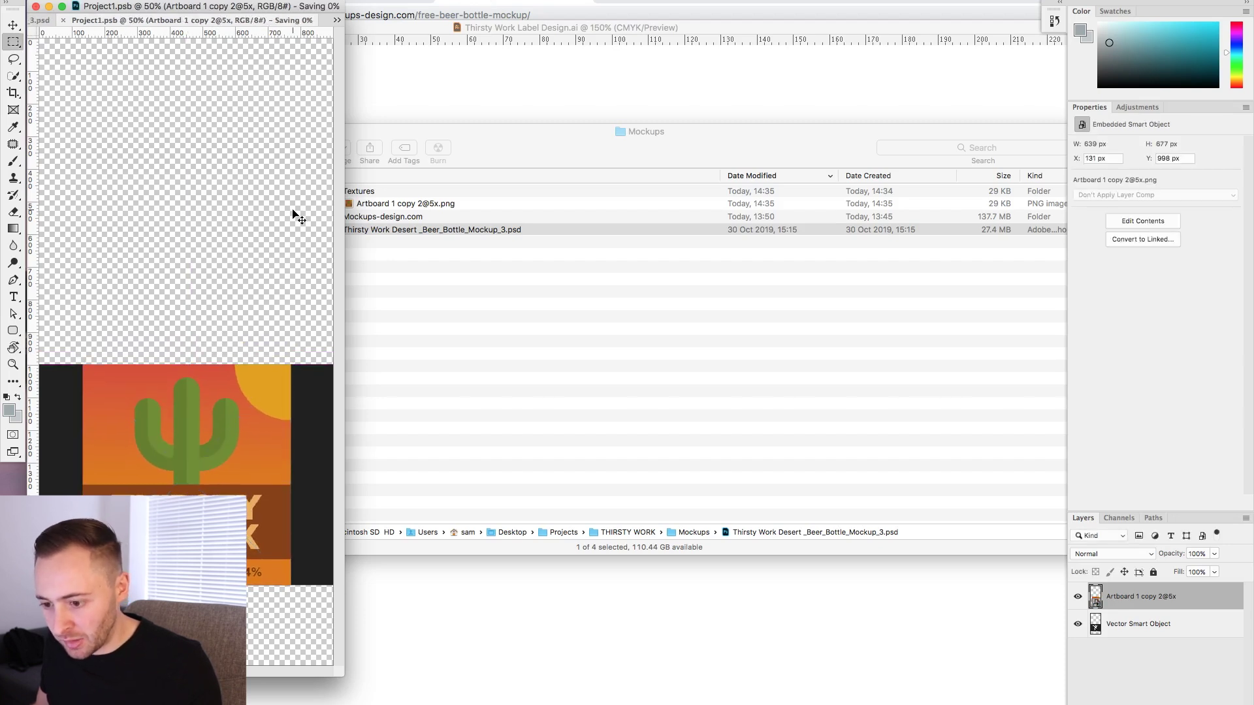
{"action": "key", "text": "cmd+w"}
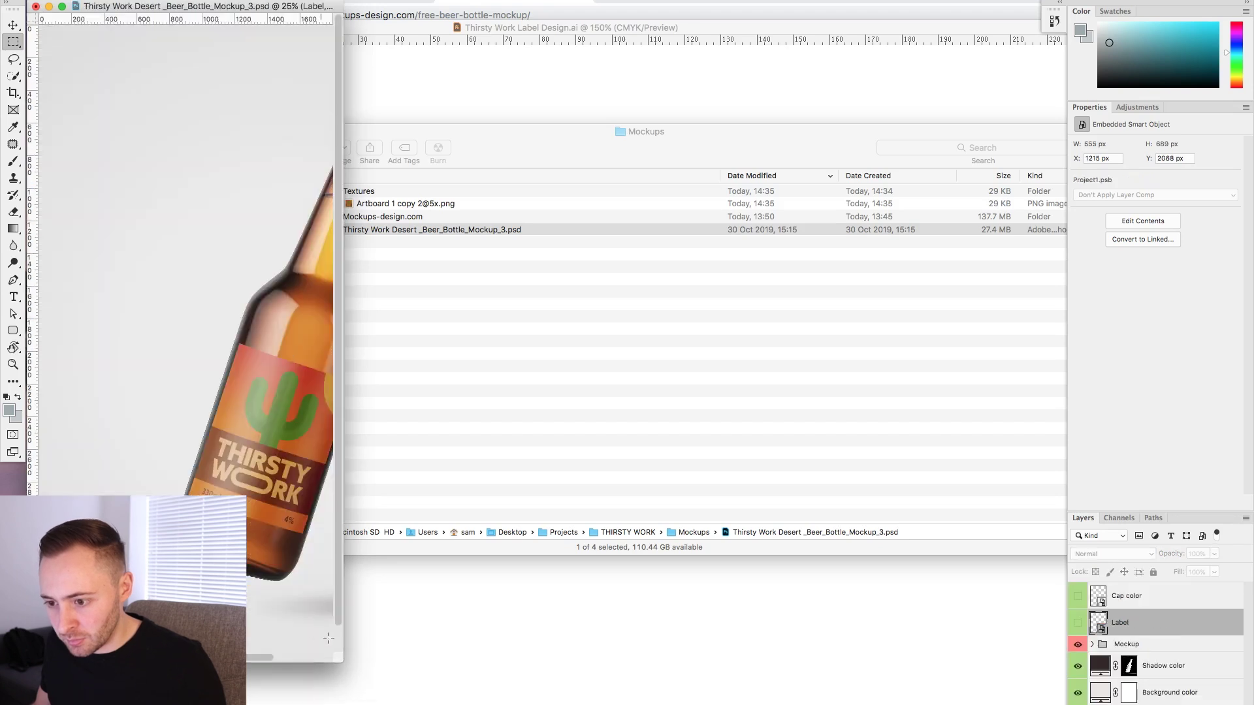
{"action": "left_click_drag", "start_coordinate": [338, 663], "coordinate": [479, 679]}
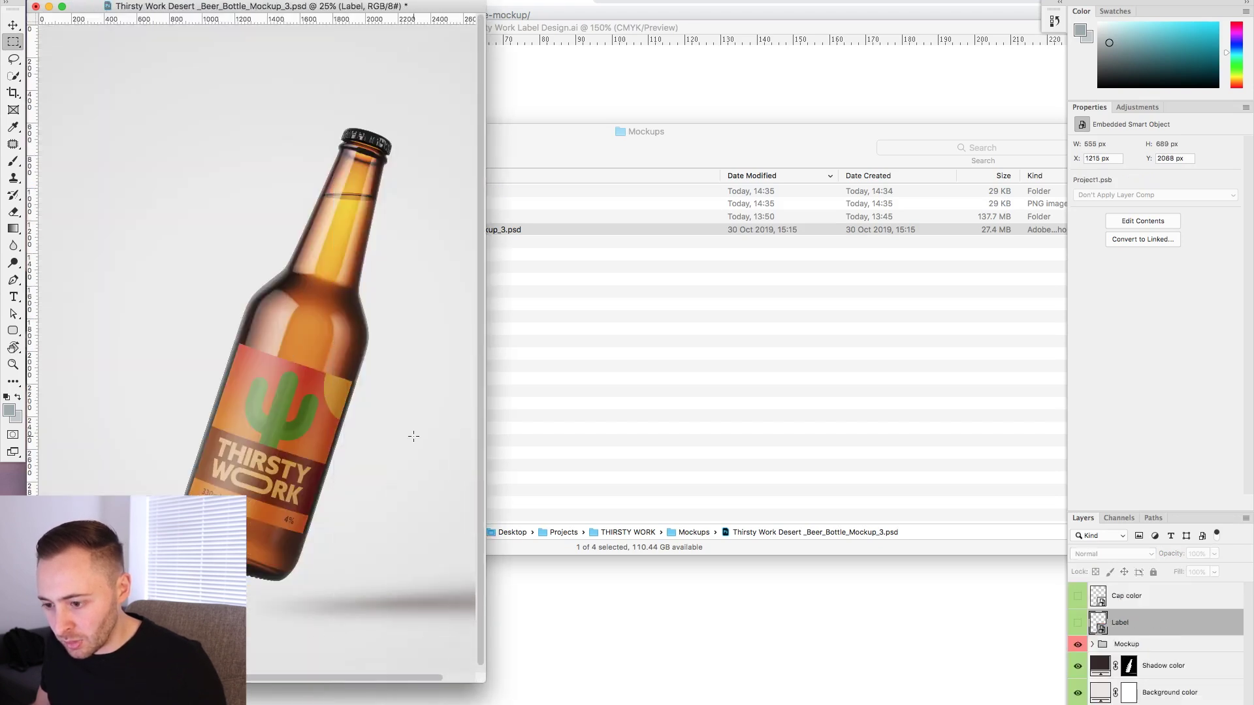
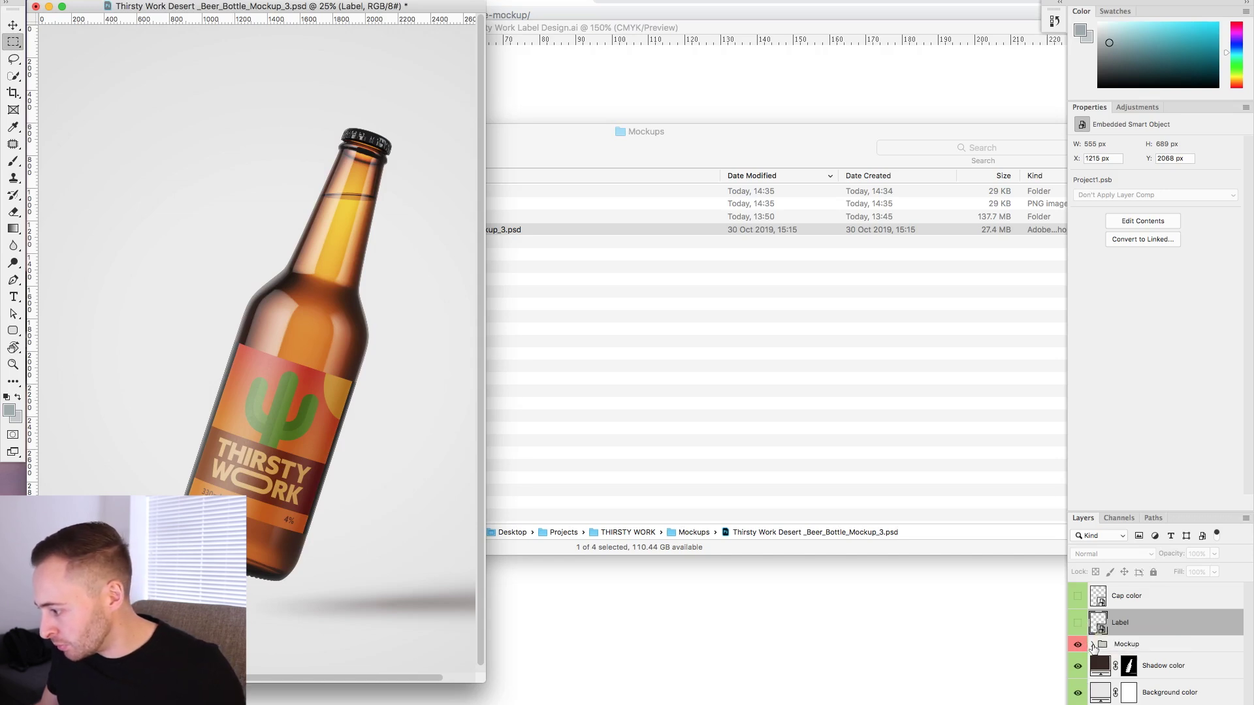
Expand the Mockup and Bottle groups and load the Bottle layer's outline as a selection
{"action": "left_click", "coordinate": [1093, 645]}
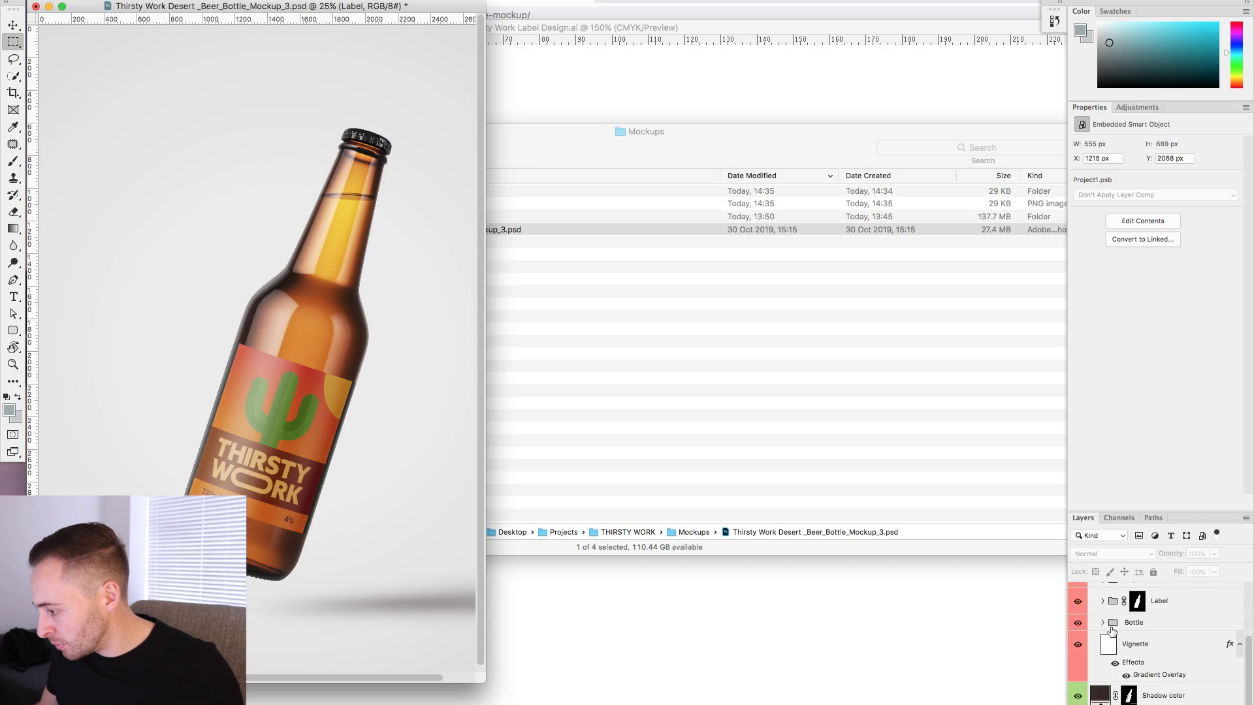
{"action": "left_click", "coordinate": [1103, 624]}
{"action": "left_click", "coordinate": [1117, 644]}
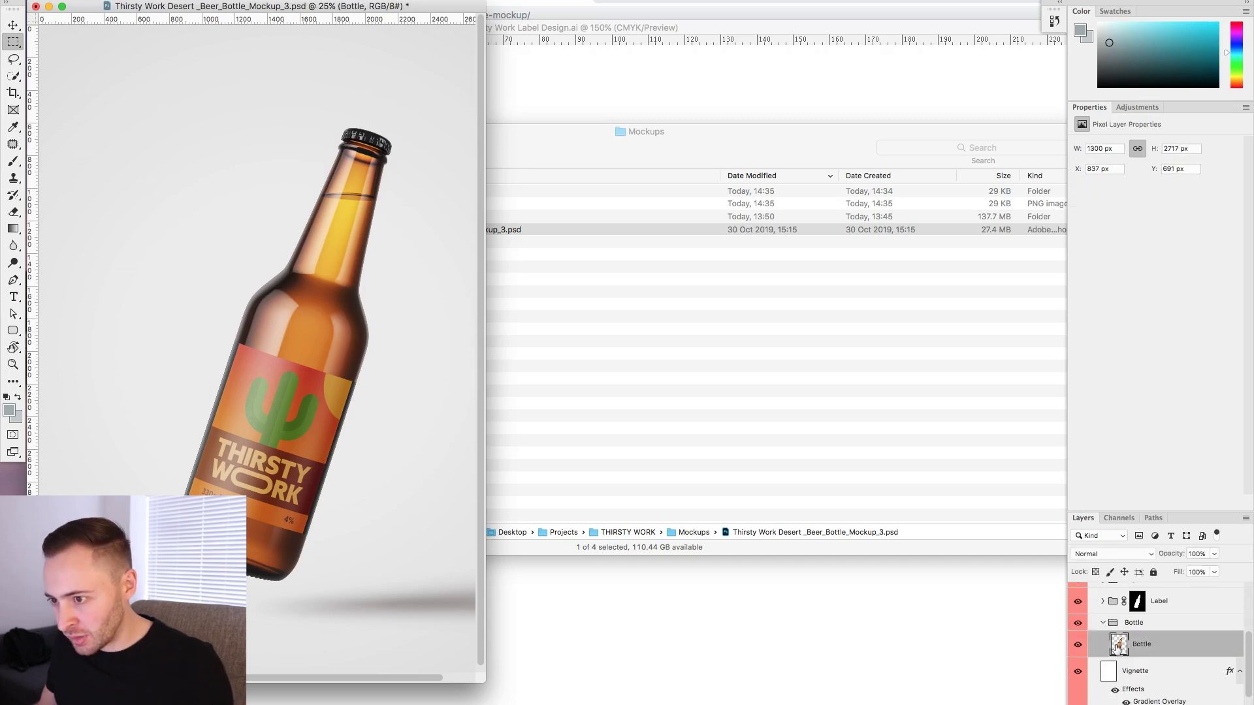
{"action": "left_click", "coordinate": [1118, 645], "text": "super"}
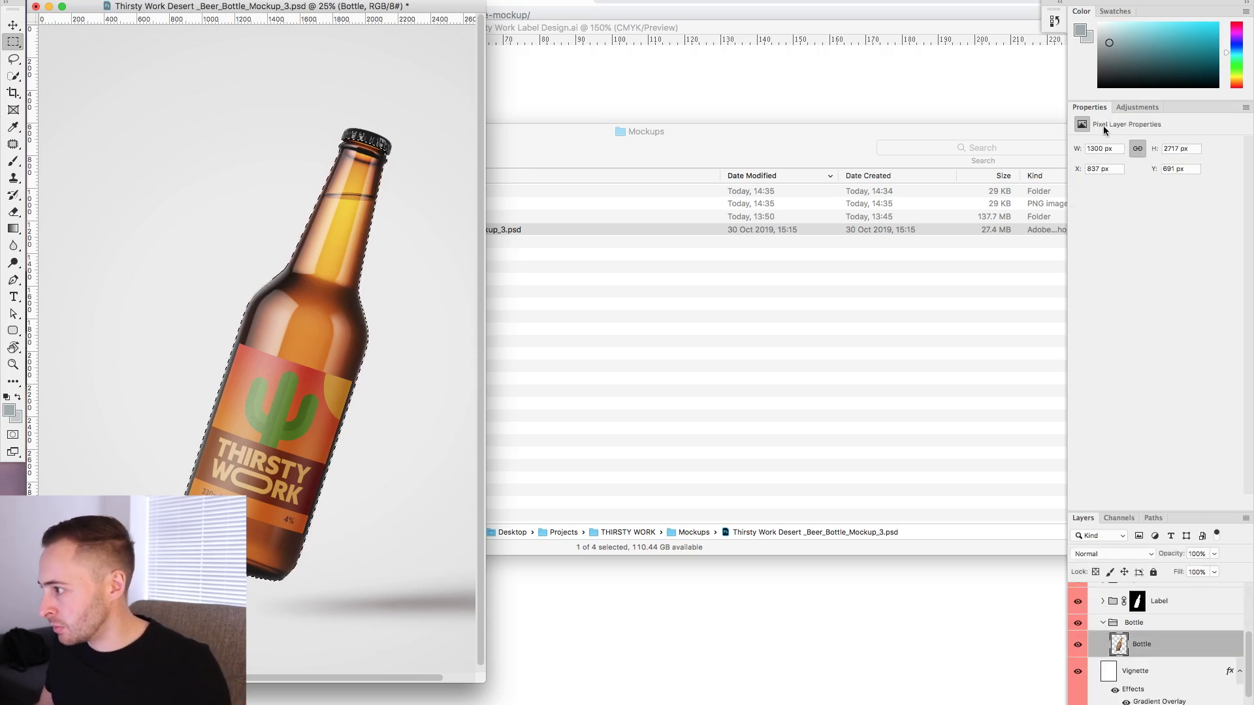
Add a Hue/Saturation adjustment limited to the bottle selection and set its hue to +104
{"action": "left_click", "coordinate": [1122, 108]}
{"action": "left_click", "coordinate": [1098, 151]}
{"action": "left_click_drag", "start_coordinate": [1156, 198], "coordinate": [1206, 211]}
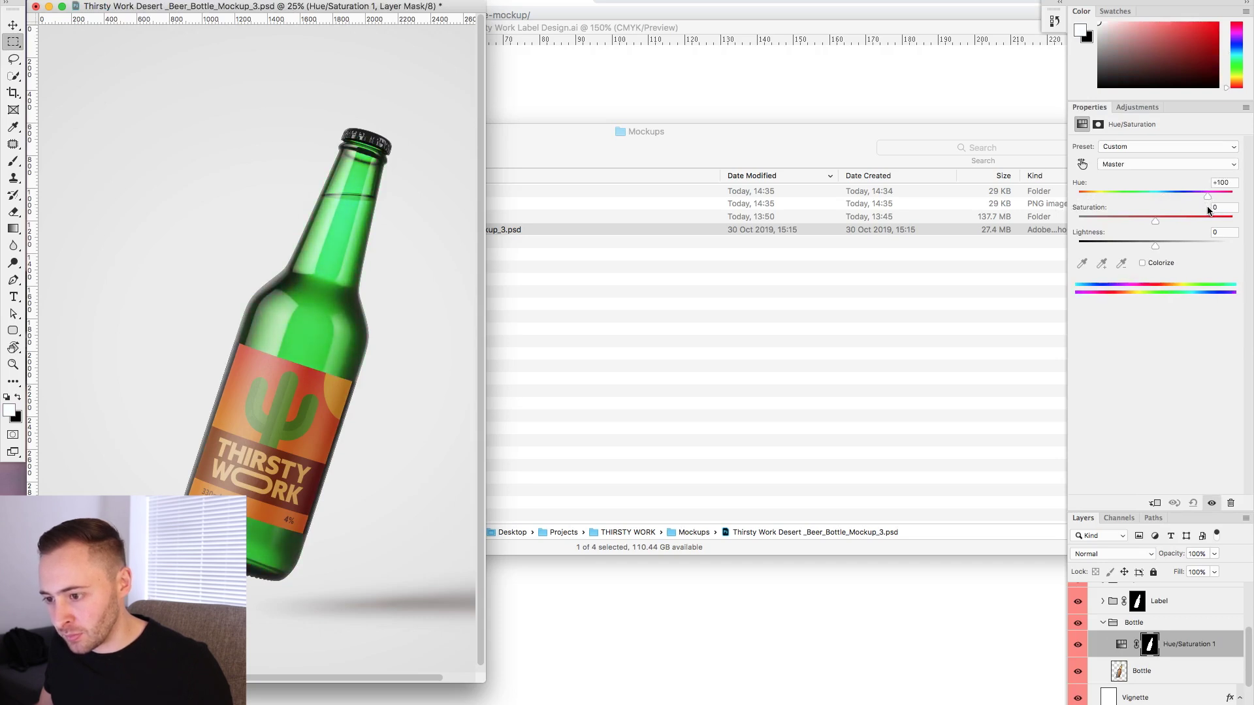
{"action": "left_click_drag", "start_coordinate": [1209, 197], "coordinate": [1208, 197]}
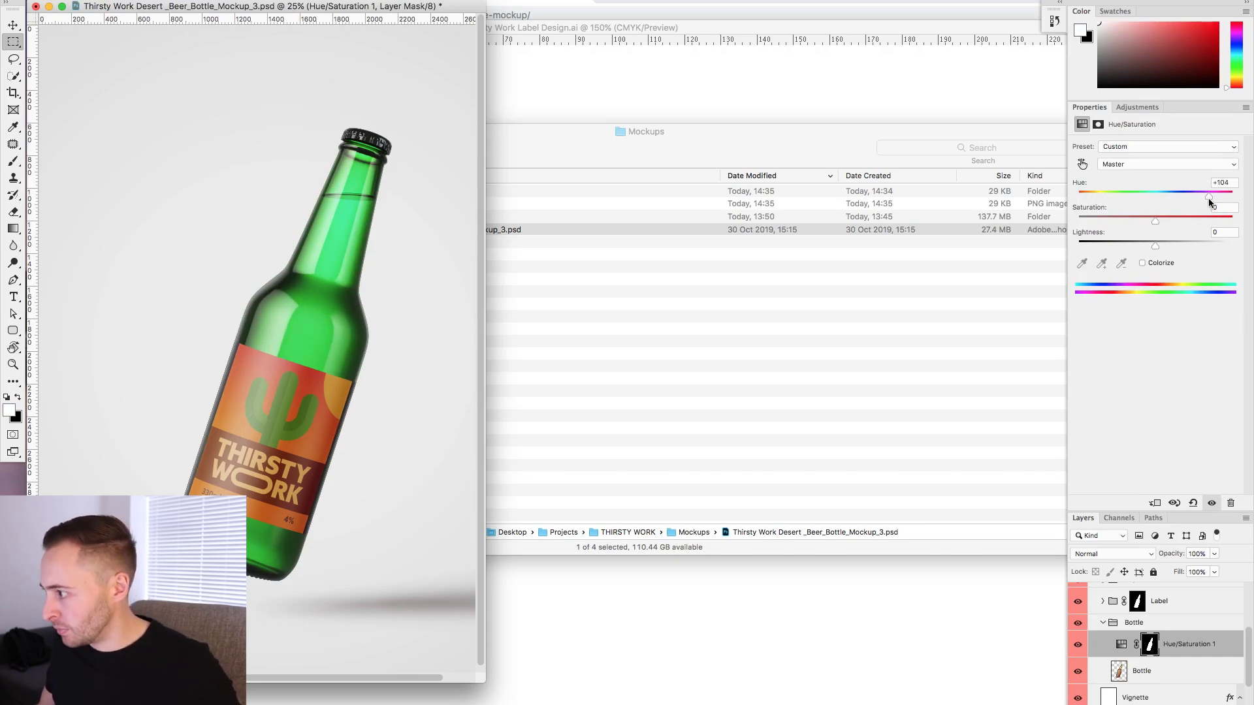
{"action": "left_click", "coordinate": [1153, 224]}
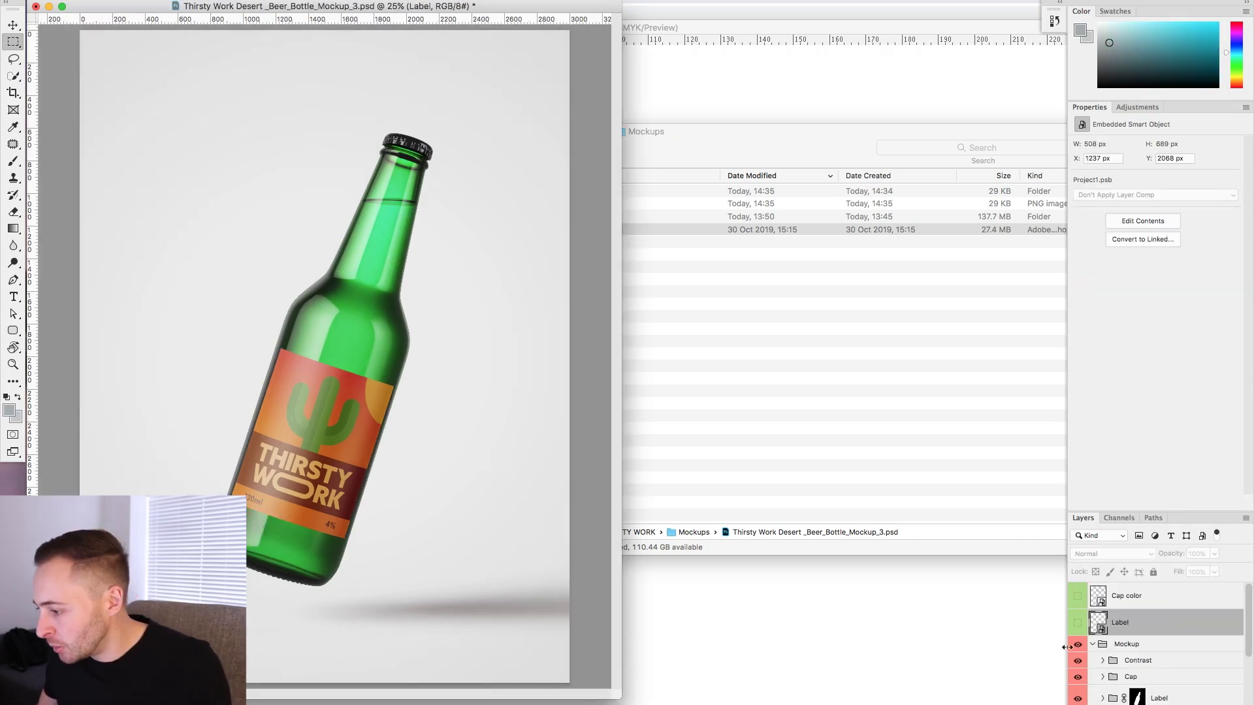
Switch to the Illustrator label design and widen the gradient label's artboard evenly to about 61 mm
{"action": "left_click", "coordinate": [724, 629]}
{"action": "left_click", "coordinate": [746, 258]}
{"action": "key", "text": "super+alt+p"}
{"action": "left_click", "coordinate": [746, 259]}
{"action": "mouse_move", "coordinate": [696, 341]}
{"action": "left_mouse_down"}
{"action": "mouse_move", "coordinate": [706, 301]}
{"action": "mouse_move", "coordinate": [706, 342]}
{"action": "left_mouse_up"}
Widen the gradient background and the brown band on both sides to fill the roughly 61 mm wide artboard
{"action": "key", "text": "v"}
{"action": "left_click", "coordinate": [680, 323]}
{"action": "key", "text": "a"}
{"action": "left_click", "coordinate": [680, 323]}
{"action": "left_click", "coordinate": [755, 230]}
{"action": "key", "text": "v"}
{"action": "left_click", "coordinate": [687, 327]}
{"action": "left_click", "coordinate": [684, 390]}
{"action": "left_click_drag", "start_coordinate": [697, 388], "coordinate": [706, 389]}
{"action": "left_click", "coordinate": [441, 566]}
{"action": "scroll", "coordinate": [441, 567], "scroll_direction": "left", "scroll_amount": 1}
Save the label document and export artboard 3 as a 5x PNG, replacing the existing file in the Textures folder
{"action": "key", "text": "super+s"}
{"action": "left_click", "coordinate": [114, 2]}
{"action": "mouse_move", "coordinate": [156, 181]}
{"action": "left_click", "coordinate": [316, 181]}
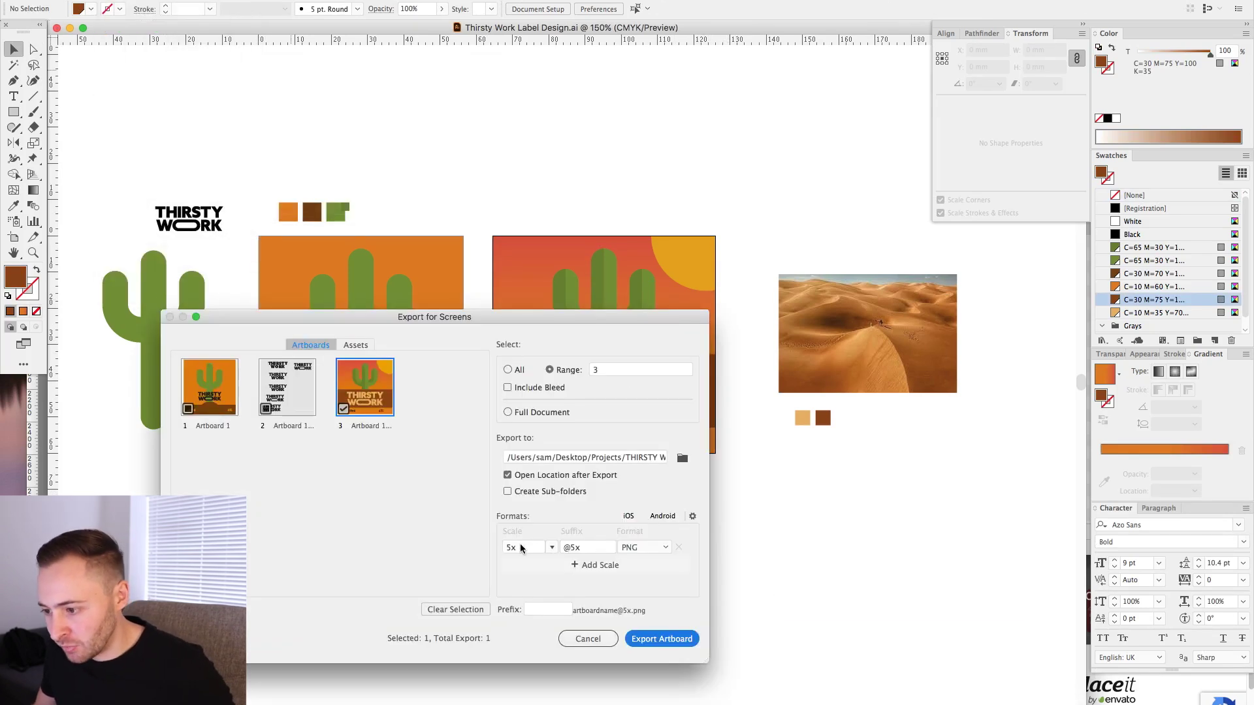
{"action": "left_click", "coordinate": [660, 640]}
{"action": "left_click", "coordinate": [793, 369]}
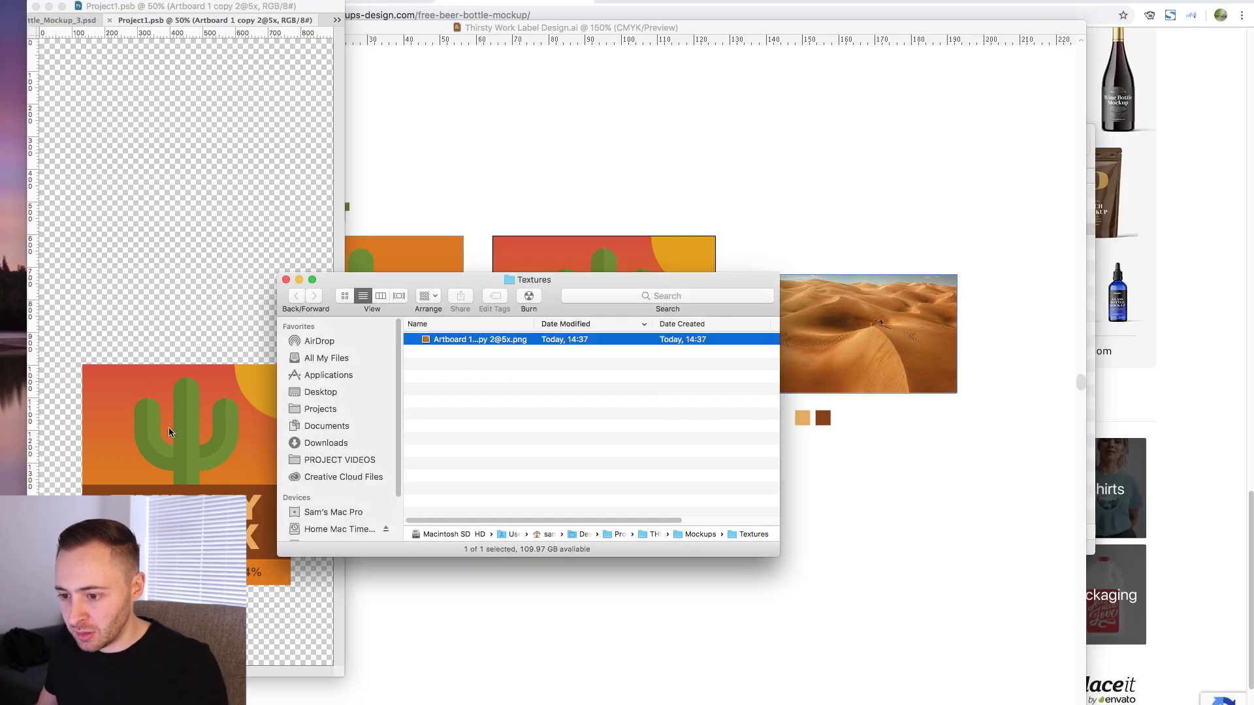
Position the re-exported label over the label area in the mockup's label contents, then save and close them
{"action": "left_click_drag", "start_coordinate": [172, 322], "coordinate": [173, 441]}
{"action": "left_click_drag", "start_coordinate": [186, 355], "coordinate": [186, 365]}
{"action": "key", "text": "Return"}
{"action": "key", "text": "ctrl+s"}
{"action": "key", "text": "ctrl+w"}
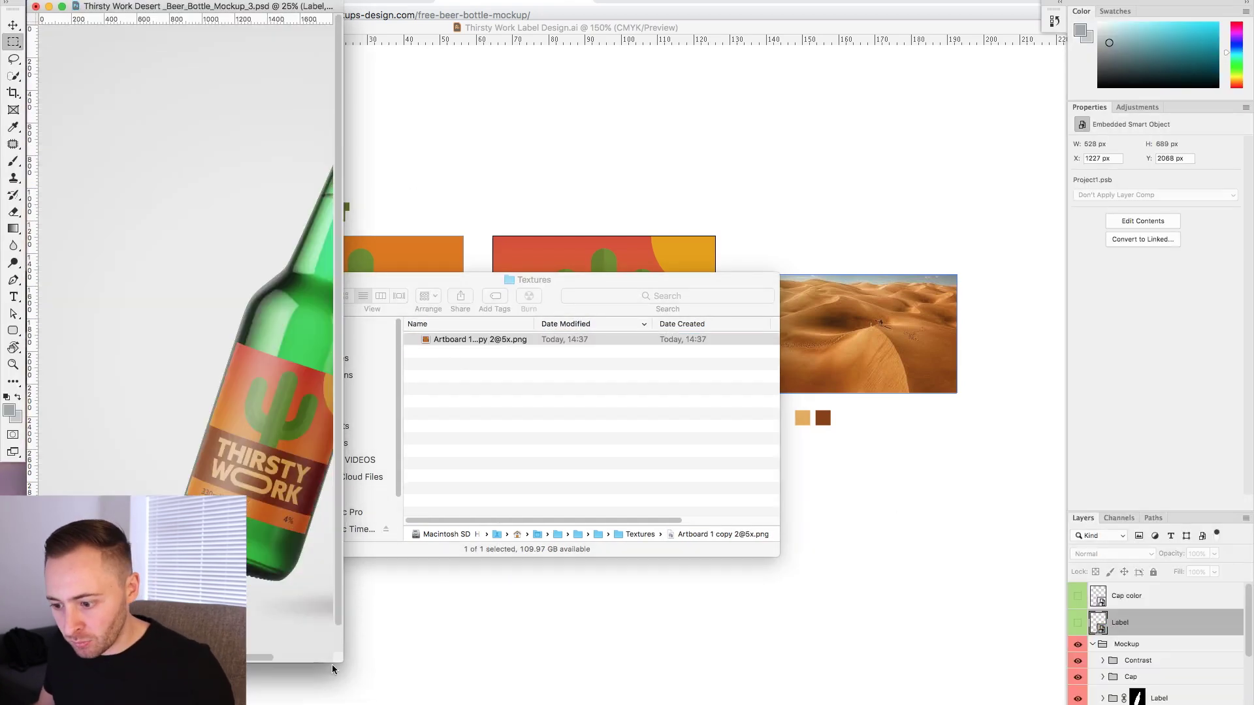
Return to the Illustrator label design and widen the gradient label's artboard evenly to about 66 mm
{"action": "left_click", "coordinate": [756, 46]}
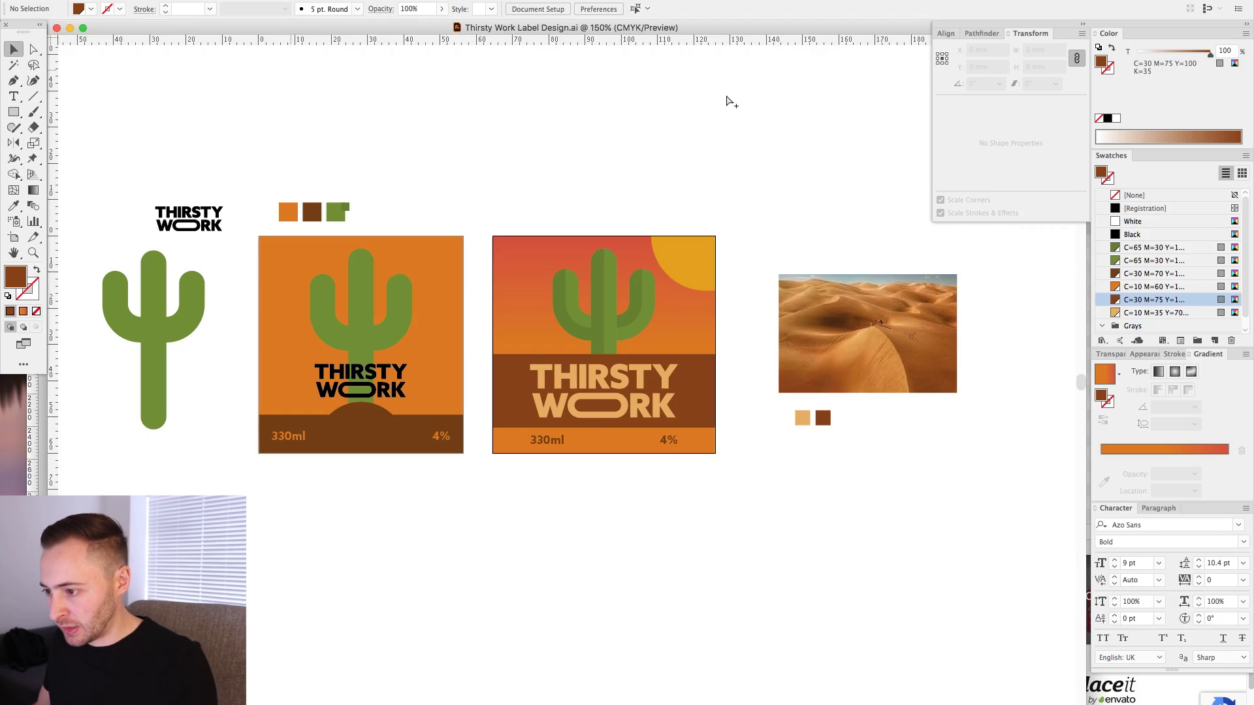
{"action": "key", "text": "ctrl+alt+p"}
{"action": "left_click", "coordinate": [740, 258]}
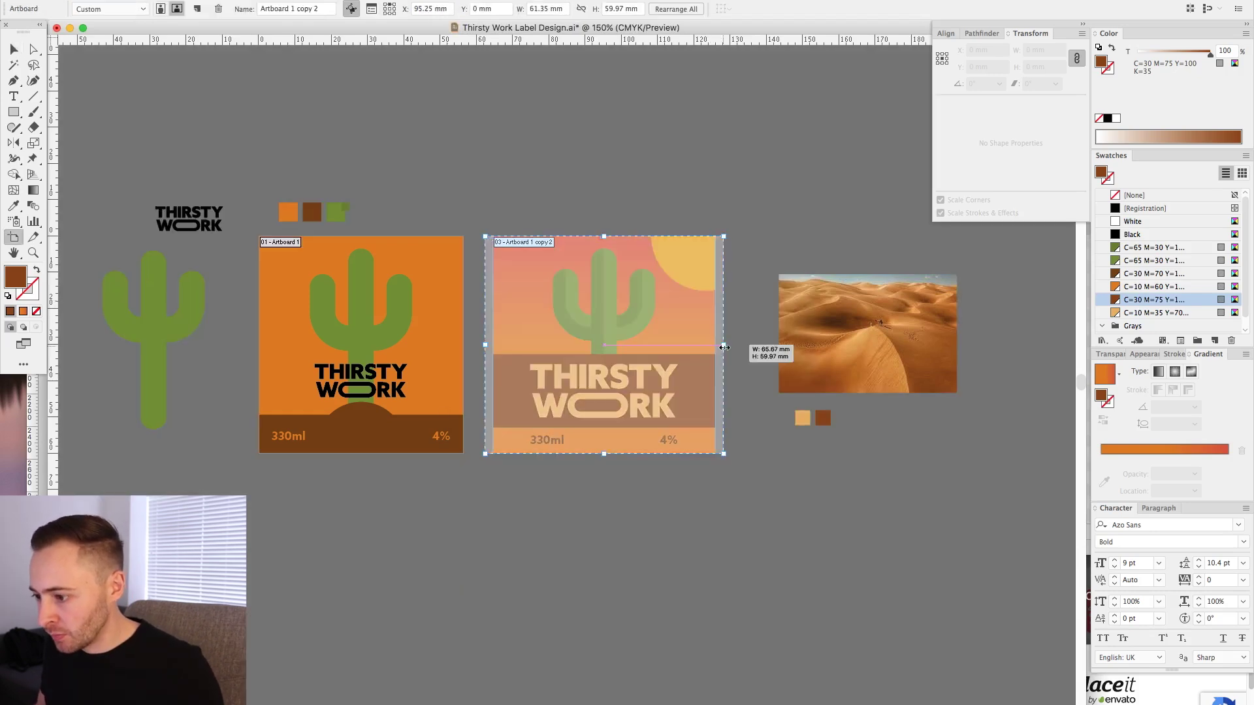
{"action": "key", "text": "Escape"}
Extend the label's gradient background and brown band to the edges of the roughly 66 mm wide artboard
{"action": "left_click_drag", "start_coordinate": [719, 264], "coordinate": [723, 263]}
{"action": "key", "text": "v"}
{"action": "left_click", "coordinate": [708, 391]}
{"action": "left_click_drag", "start_coordinate": [715, 391], "coordinate": [723, 390]}
Export artboard 3 again as a 5x PNG, replacing the earlier label file in the Textures folder
{"action": "left_click", "coordinate": [116, 1]}
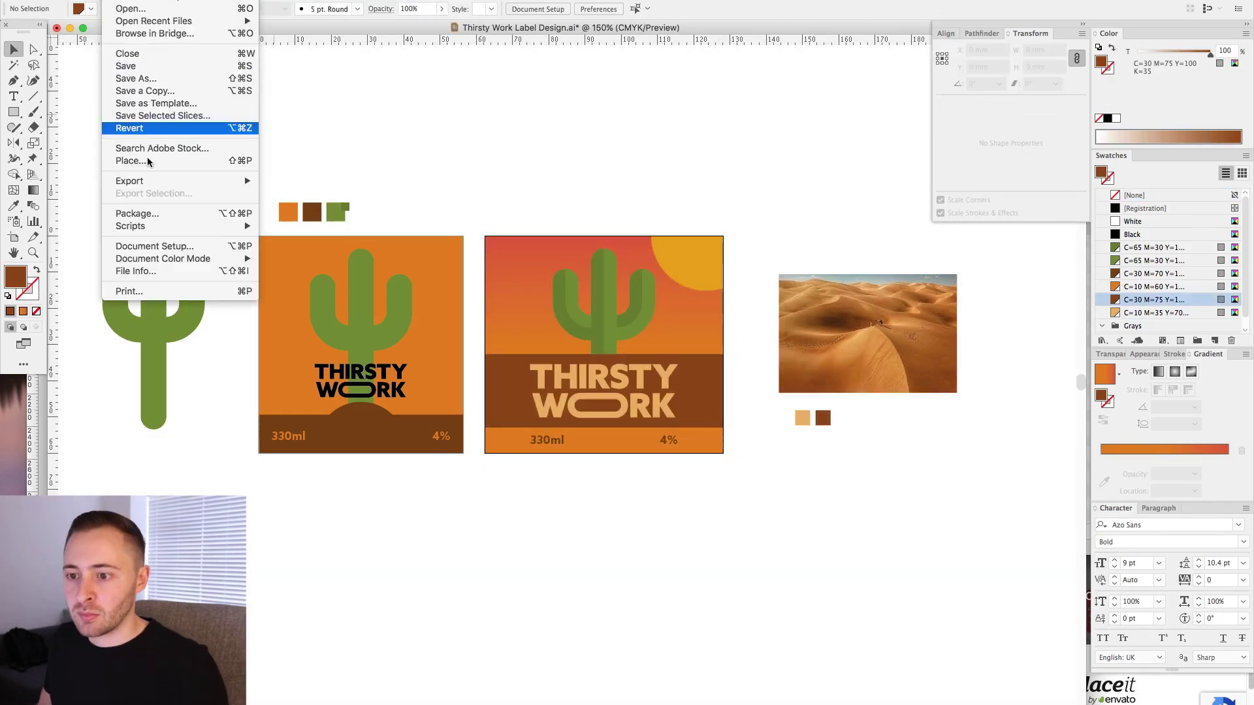
{"action": "mouse_move", "coordinate": [158, 184]}
{"action": "left_click", "coordinate": [343, 183]}
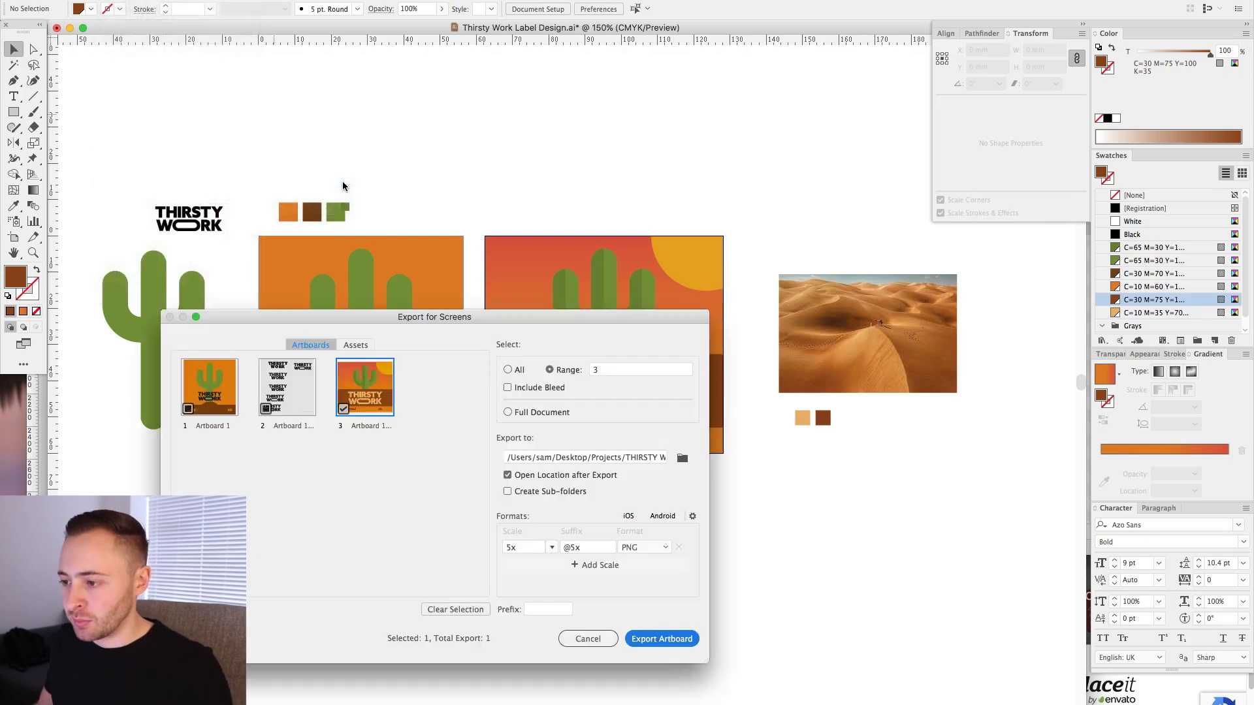
{"action": "left_click", "coordinate": [661, 639]}
{"action": "left_click", "coordinate": [777, 367]}
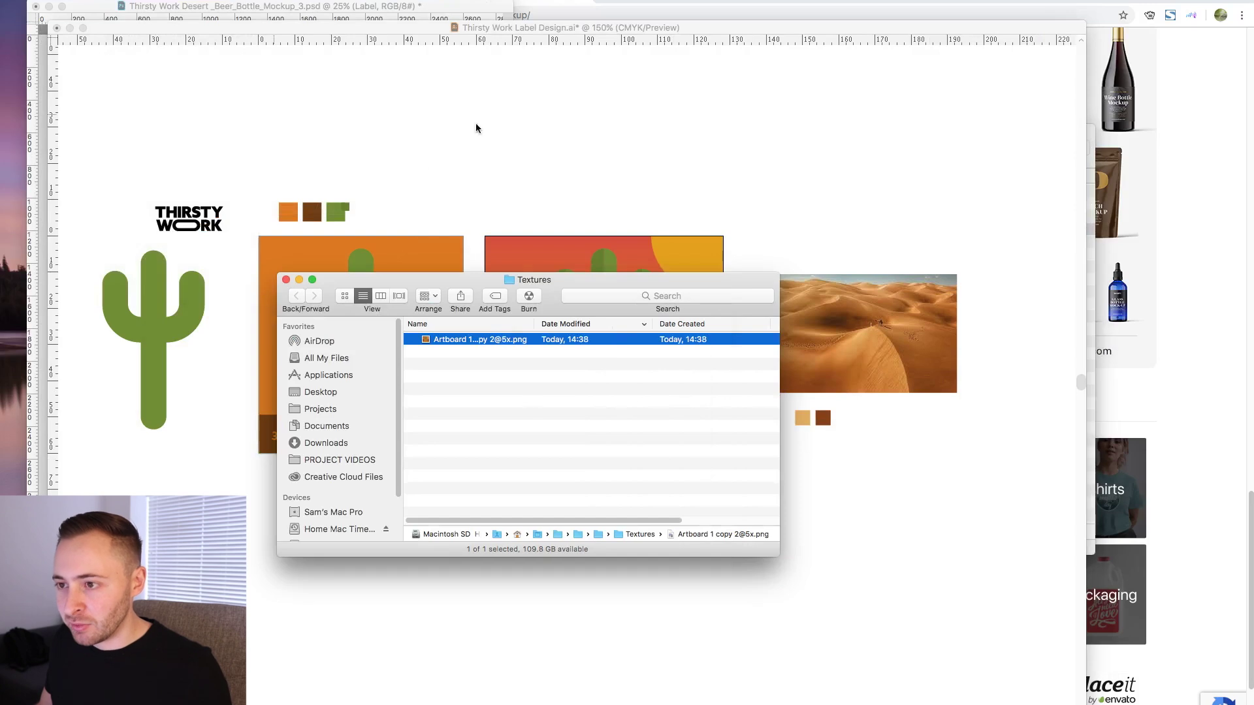
Switch to the Photoshop mockup, open its Label contents and place the new label PNG aligned with the label area
{"action": "left_click", "coordinate": [275, 21]}
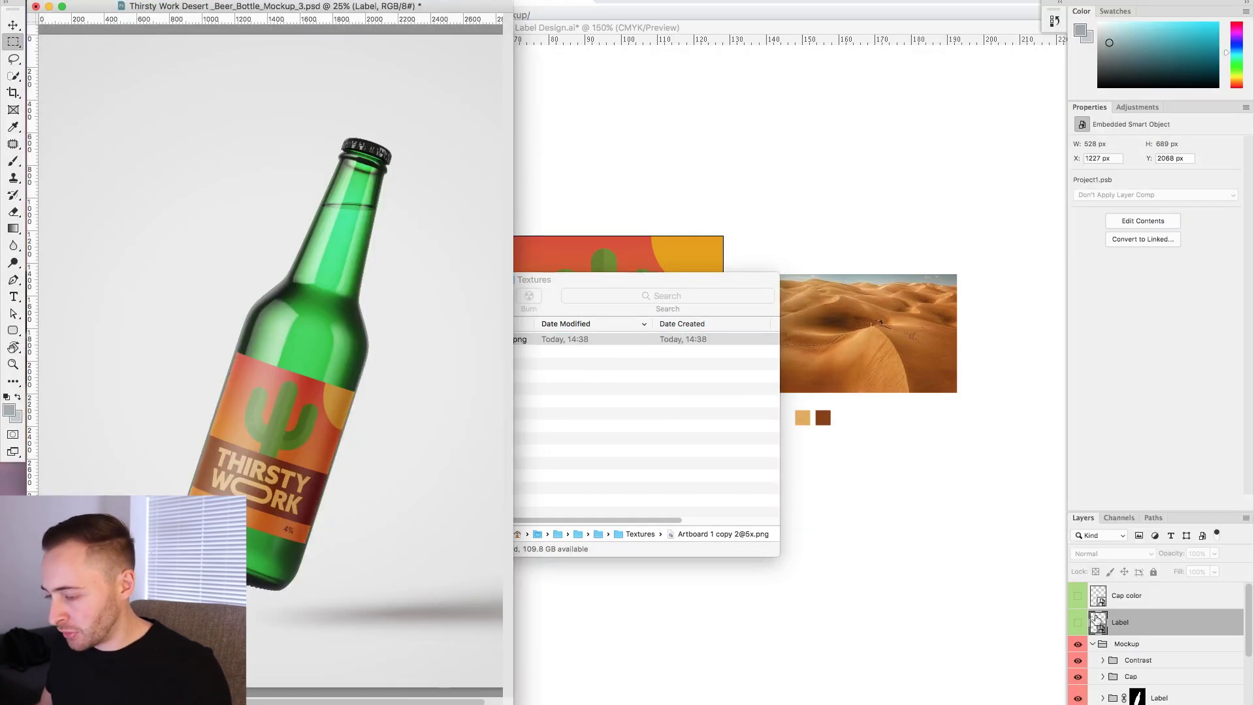
{"action": "double_click", "coordinate": [1097, 620]}
{"action": "left_click_drag", "start_coordinate": [457, 339], "coordinate": [167, 385]}
{"action": "left_click_drag", "start_coordinate": [213, 295], "coordinate": [214, 413]}
{"action": "mouse_move", "coordinate": [186, 356]}
{"action": "left_mouse_down"}
{"action": "mouse_move", "coordinate": [186, 383]}
{"action": "mouse_move", "coordinate": [186, 365]}
{"action": "left_mouse_up"}
{"action": "key", "text": "Return"}
Delete the previous label layer, then save and close the label contents and fit the mockup in its window
{"action": "left_click_drag", "start_coordinate": [1162, 623], "coordinate": [1241, 699]}
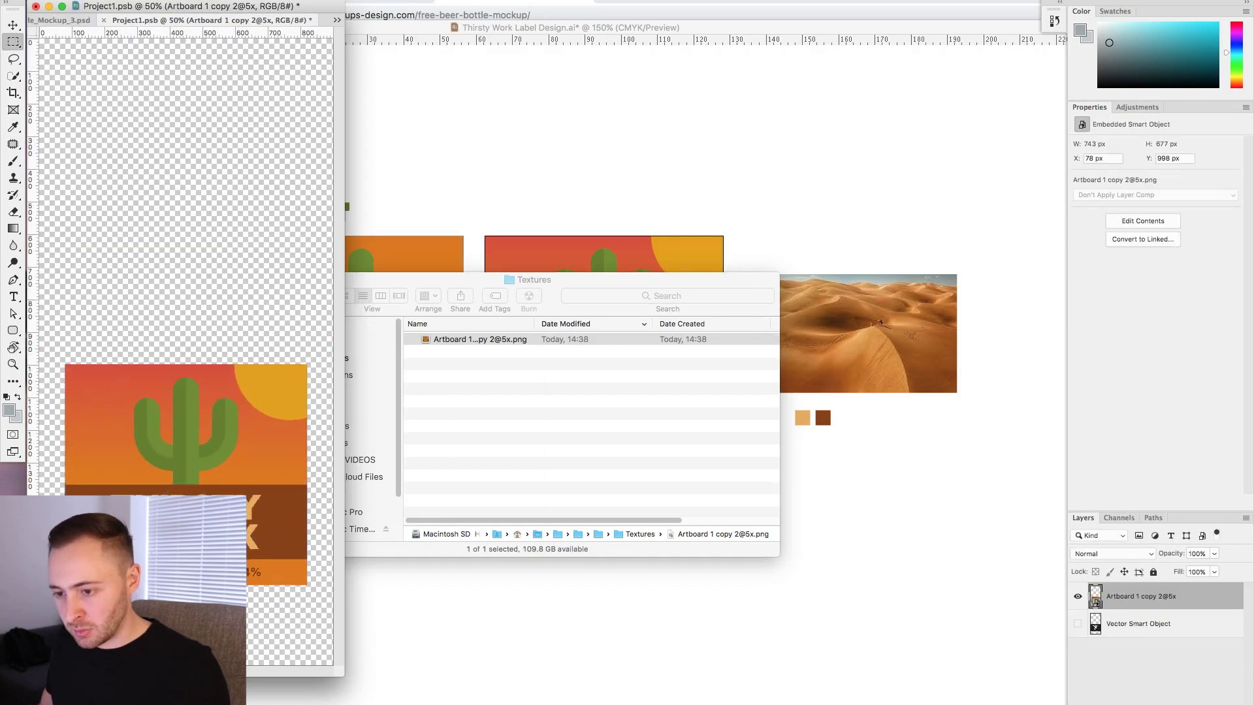
{"action": "key", "text": "super+s"}
{"action": "key", "text": "super+w"}
{"action": "left_click_drag", "start_coordinate": [227, 342], "coordinate": [409, 425]}
{"action": "key", "text": "ctrl+0"}
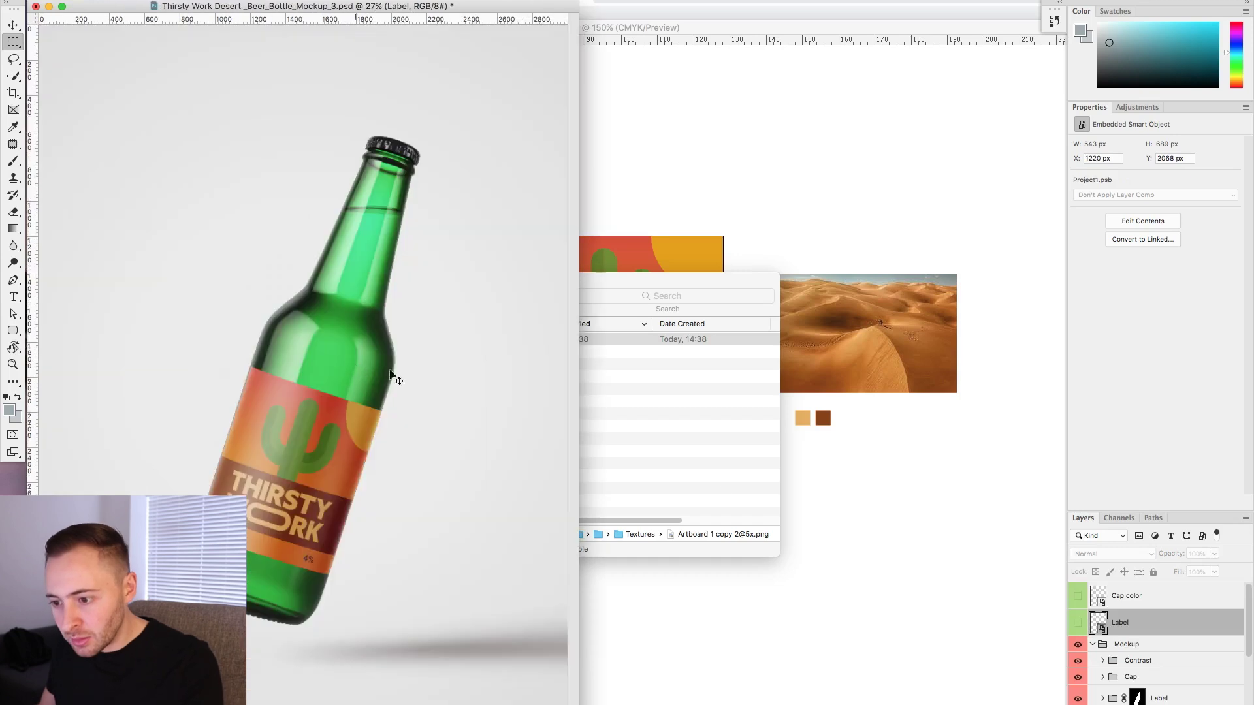
Open the mockup's Label contents, then widen the Illustrator label artwork by about 2.34 mm on each side
{"action": "double_click", "coordinate": [1158, 633]}
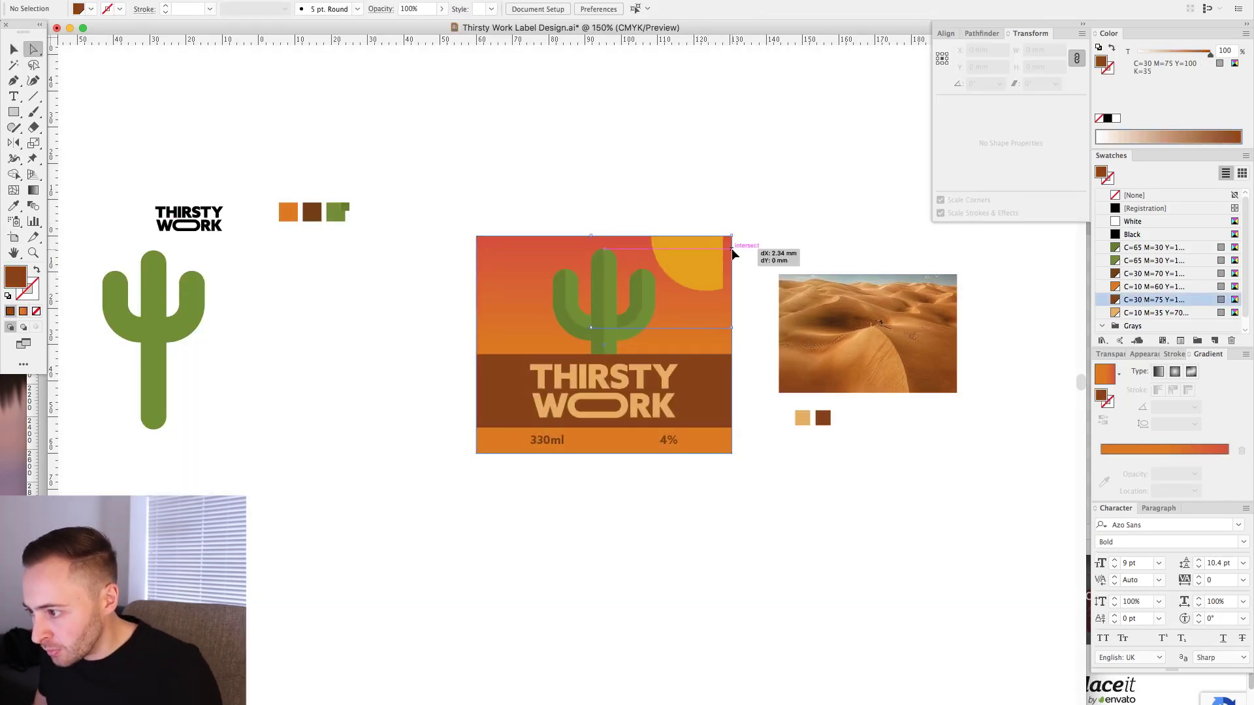
{"action": "left_click", "coordinate": [712, 263]}
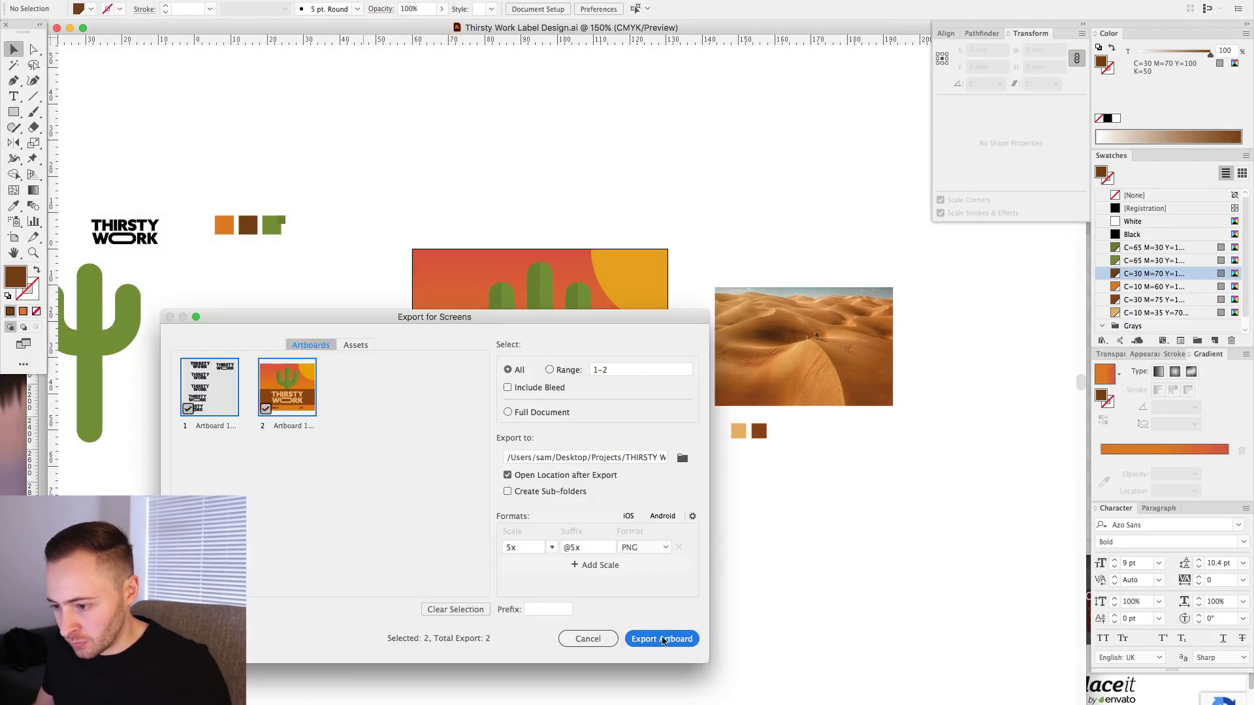
Export the widened label as a 5x PNG and place it over the previous label in the label contents
{"action": "left_click", "coordinate": [662, 639]}
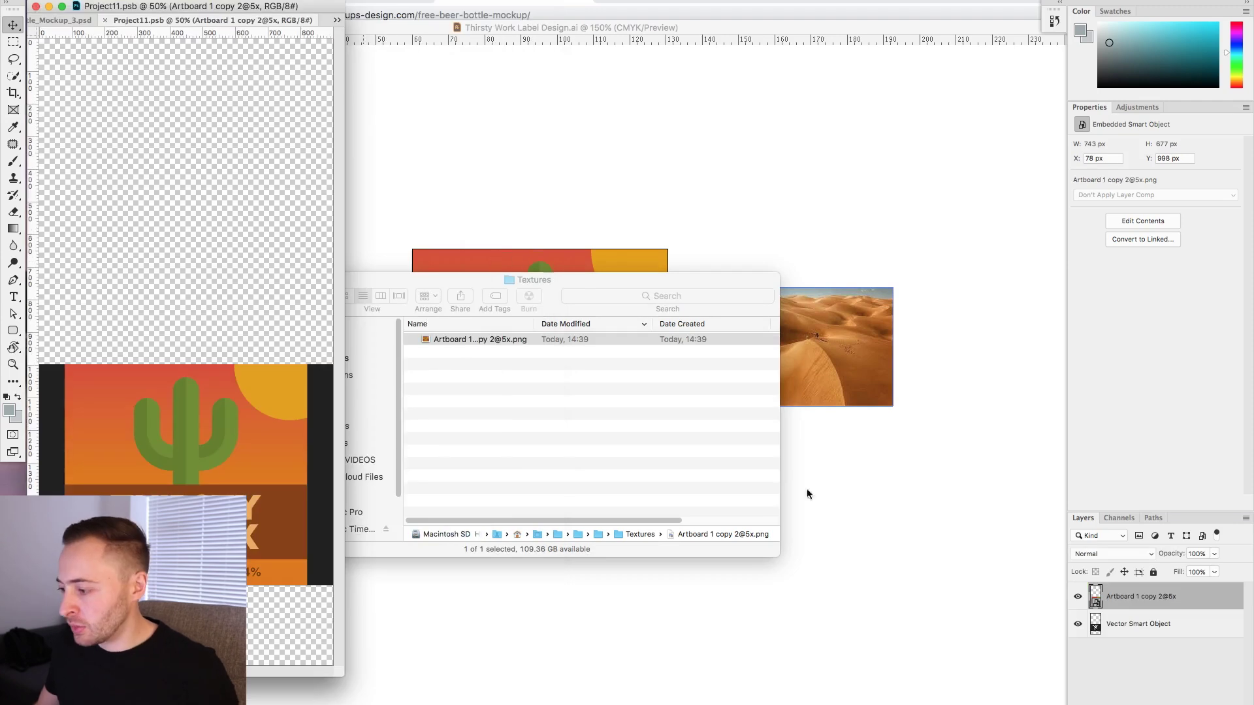
{"action": "left_click_drag", "start_coordinate": [423, 346], "coordinate": [139, 399]}
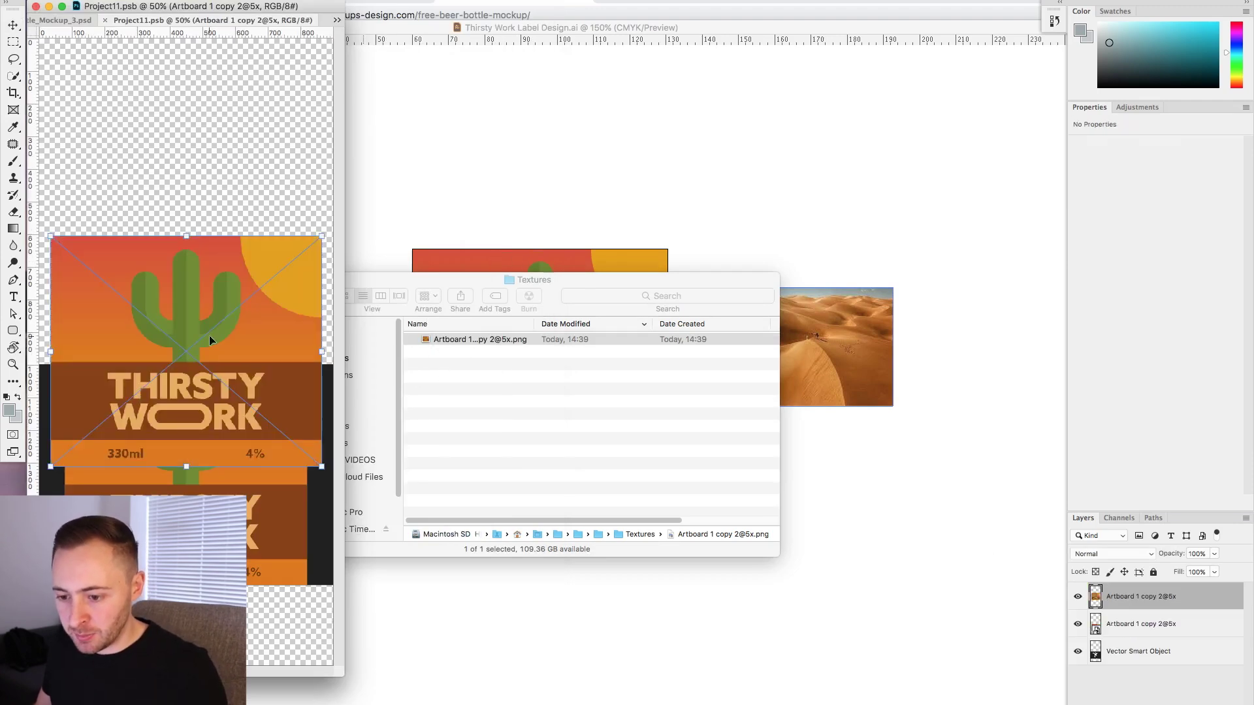
{"action": "left_click_drag", "start_coordinate": [209, 340], "coordinate": [210, 459]}
{"action": "left_click_drag", "start_coordinate": [183, 353], "coordinate": [184, 365]}
{"action": "key", "text": "Return"}
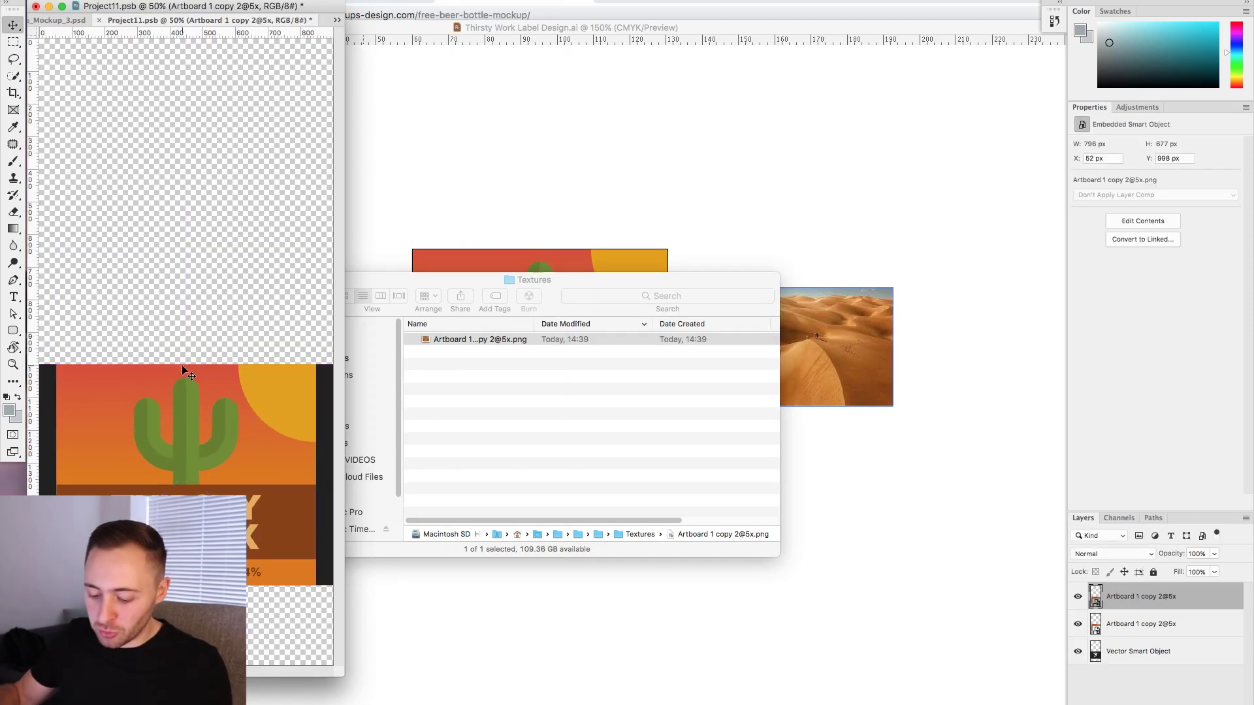
Save and close the updated label contents, then enlarge the mockup window to show the full image
{"action": "key", "text": "super+s"}
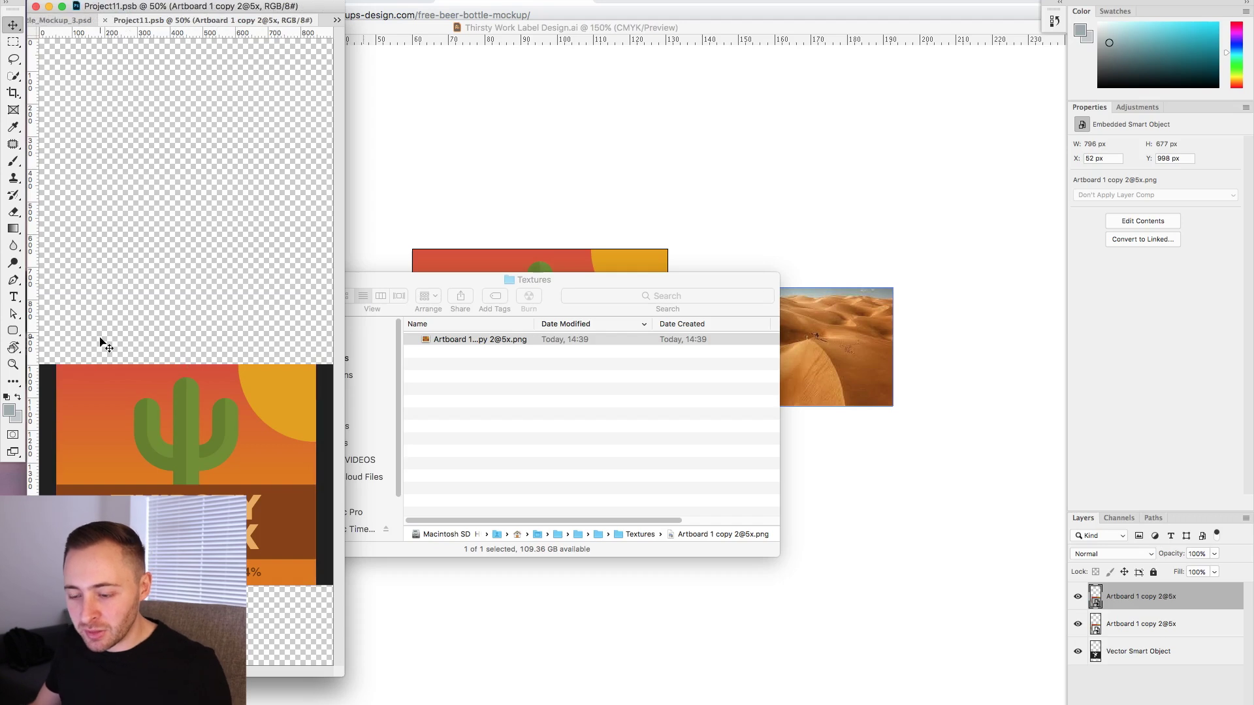
{"action": "key", "text": "super+w"}
{"action": "left_click_drag", "start_coordinate": [342, 661], "coordinate": [778, 704]}
Expand the Bottle layer group to expose its layers, and save the bottle mockup
{"action": "scroll", "coordinate": [1109, 647], "scroll_direction": "down", "scroll_amount": 3}
{"action": "left_click", "coordinate": [1102, 643]}
{"action": "left_click", "coordinate": [1102, 643]}
{"action": "left_click", "coordinate": [1149, 642]}
{"action": "scroll", "coordinate": [1154, 612], "scroll_direction": "down", "scroll_amount": 3}
{"action": "left_click", "coordinate": [1102, 612]}
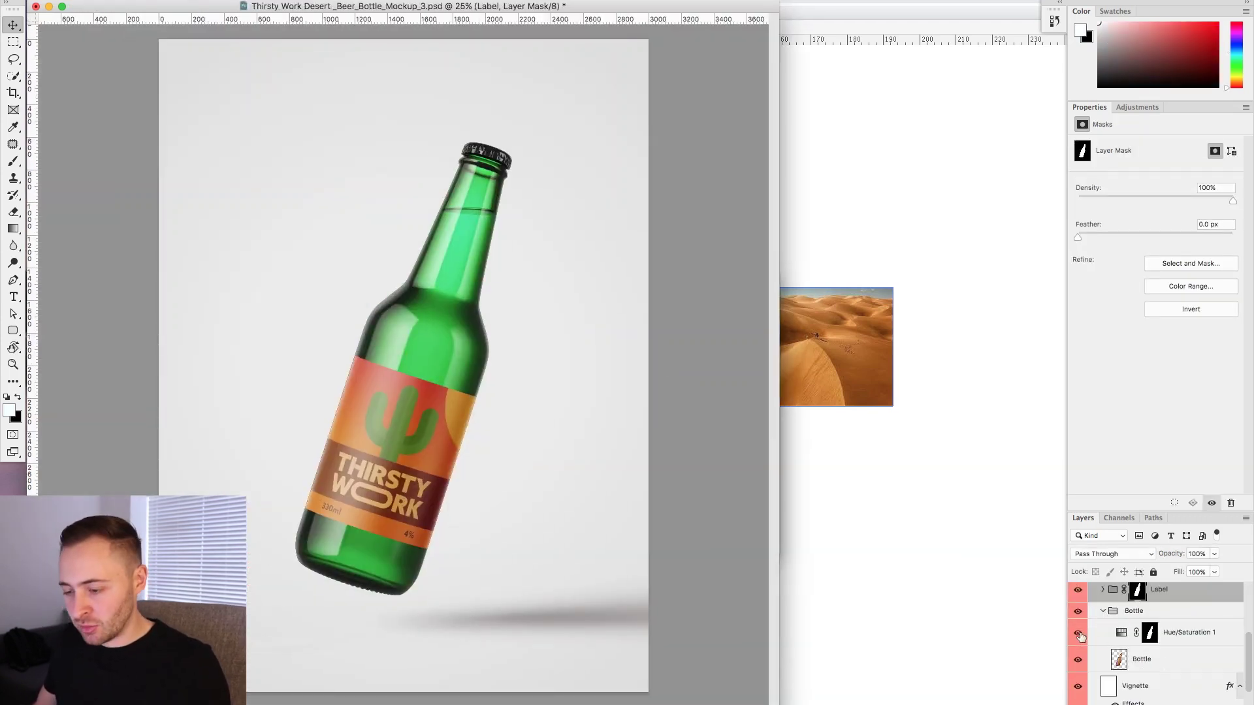
{"action": "key", "text": "super+s"}
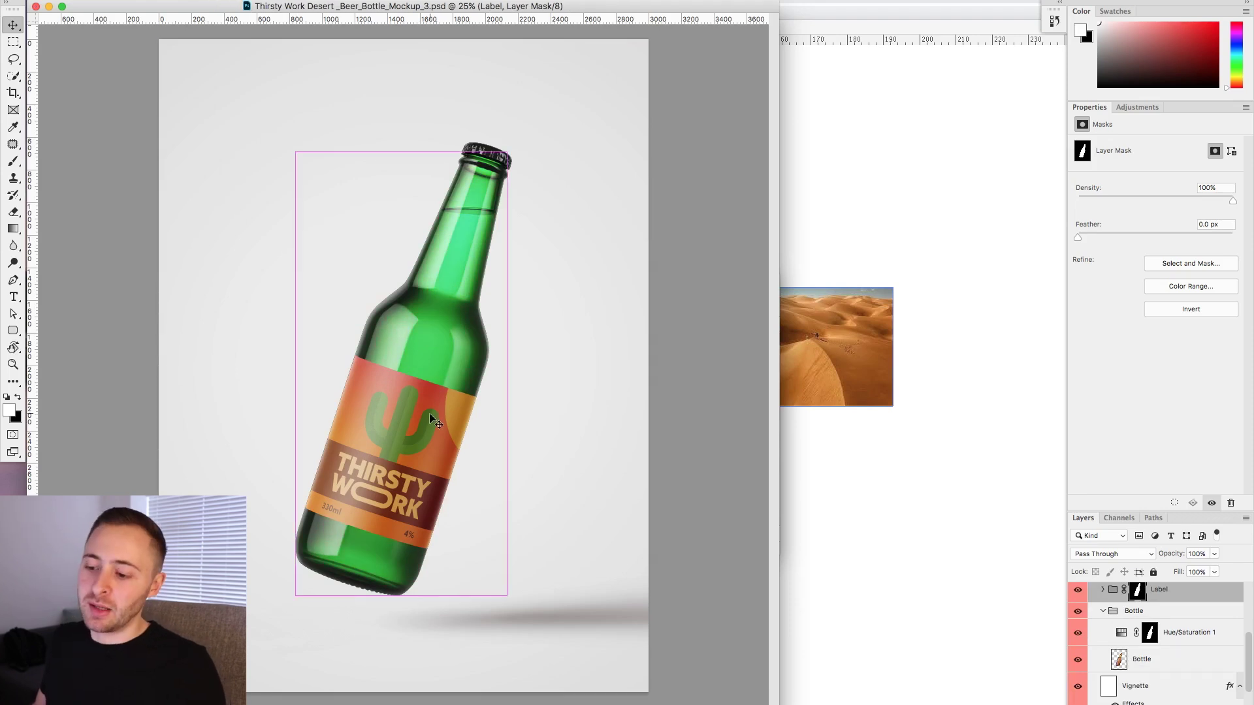
Switch to Illustrator and nudge the label's 330ml and 4% texts down slightly
{"action": "left_click", "coordinate": [873, 619]}
{"action": "left_click_drag", "start_coordinate": [409, 178], "coordinate": [727, 590]}
{"action": "scroll", "coordinate": [727, 590], "scroll_direction": "left", "scroll_amount": 2}
{"action": "left_click", "coordinate": [451, 522]}
{"action": "left_click", "coordinate": [659, 524], "text": "shift"}
{"action": "key", "text": "Down"}
Try to lower the brown band behind the wordmark, then undo that change
{"action": "left_click", "coordinate": [586, 489]}
{"action": "scroll", "coordinate": [586, 488], "scroll_direction": "up", "scroll_amount": 3}
{"action": "left_click_drag", "start_coordinate": [585, 492], "coordinate": [586, 507]}
{"action": "left_click", "coordinate": [642, 613]}
{"action": "key", "text": "super+z"}
{"action": "key", "text": "super+minus"}
{"action": "key", "text": "super+minus"}
{"action": "key", "text": "super+minus"}
{"action": "left_click_drag", "start_coordinate": [591, 595], "coordinate": [536, 632]}
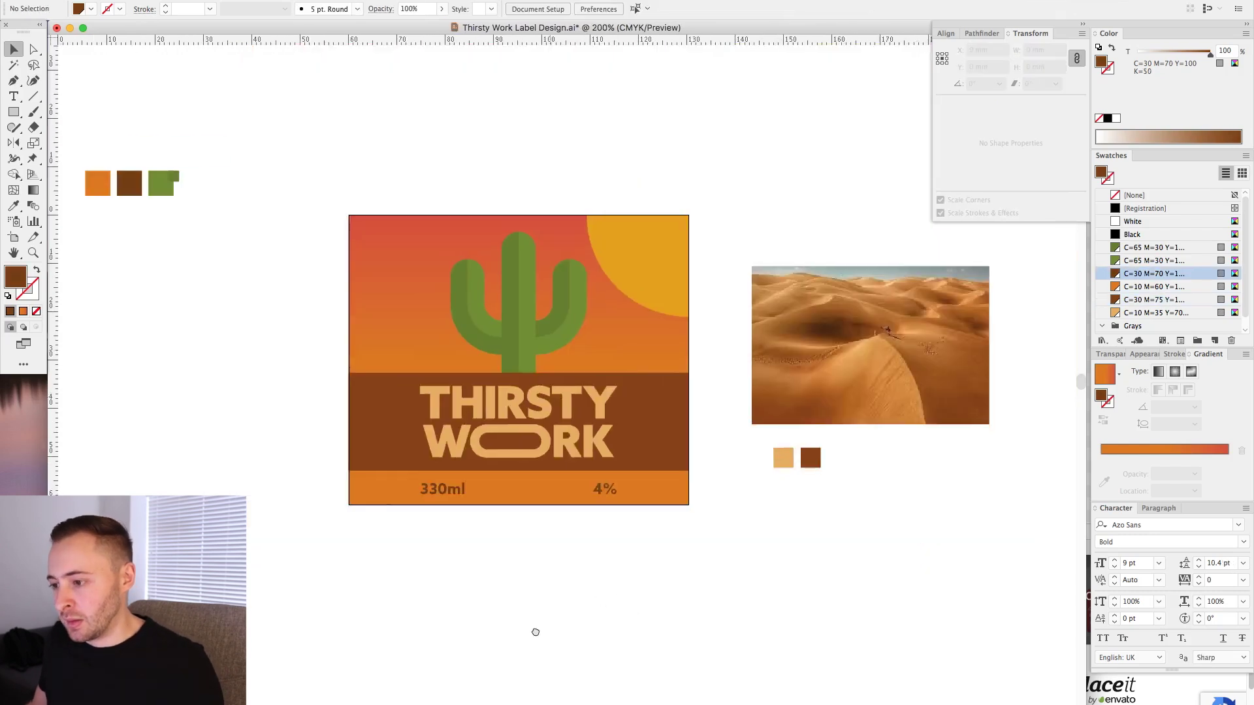
{"action": "left_click_drag", "start_coordinate": [535, 632], "coordinate": [521, 638]}
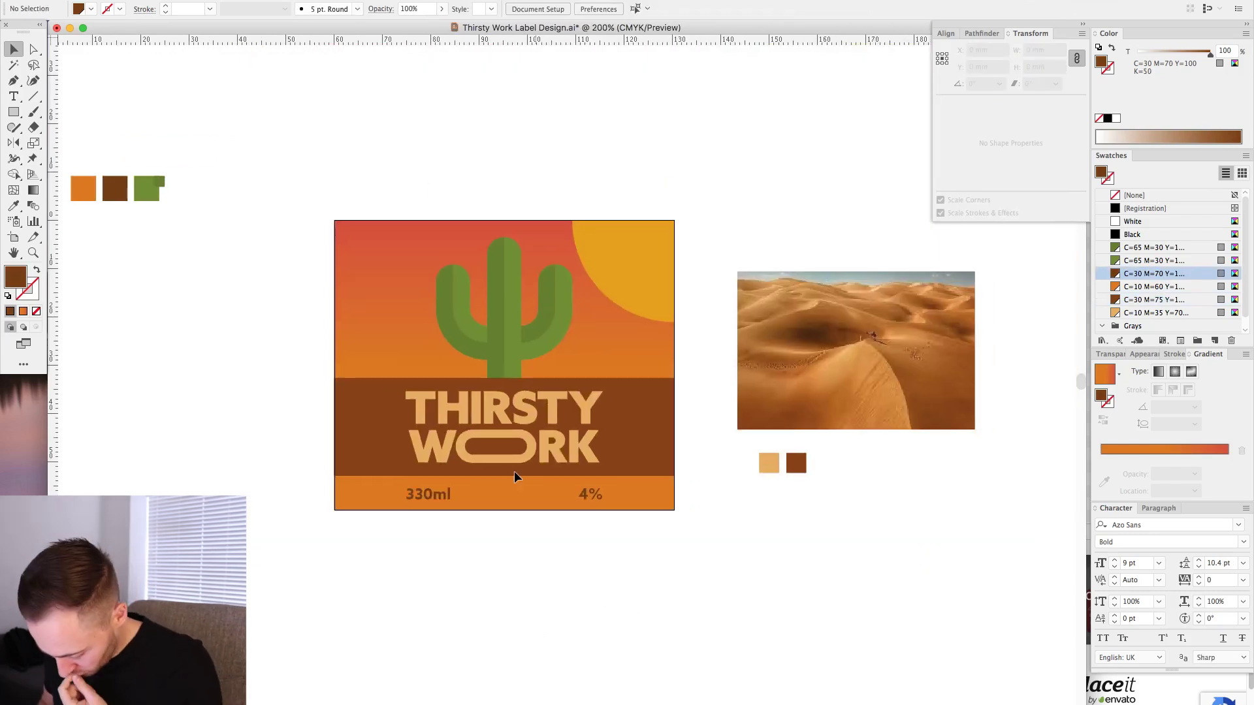
Nudge the cactus, brown band and THIRSTY WORK wordmark down together by three small increments, leaving the sun in place
{"action": "left_click_drag", "start_coordinate": [341, 215], "coordinate": [704, 636]}
{"action": "left_click_drag", "start_coordinate": [526, 484], "coordinate": [521, 482]}
{"action": "left_click_drag", "start_coordinate": [233, 127], "coordinate": [677, 471]}
{"action": "left_click", "coordinate": [527, 529], "text": "shift"}
{"action": "left_click", "coordinate": [687, 132], "text": "shift"}
{"action": "key", "text": "Down"}
{"action": "key", "text": "Down"}
{"action": "key", "text": "Down"}
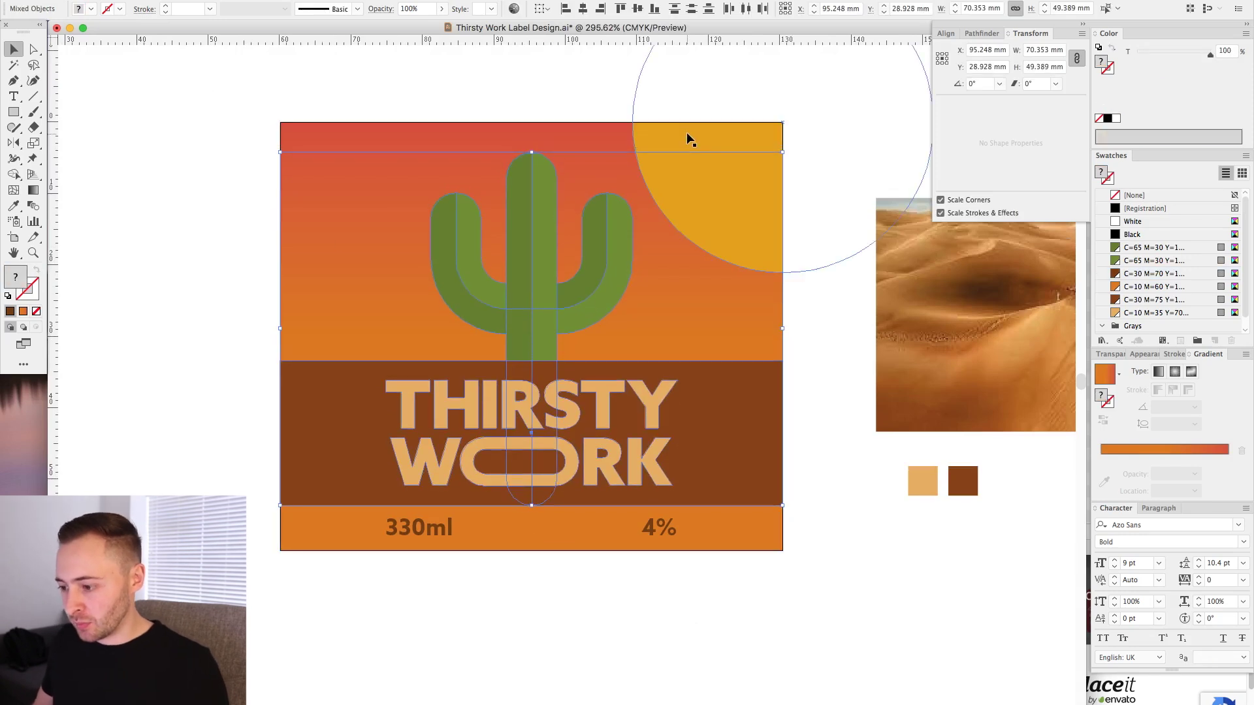
{"action": "left_click", "coordinate": [588, 585]}
Nudge the 330ml and 4% texts down one increment within the bottom strip
{"action": "left_click", "coordinate": [434, 529]}
{"action": "left_click", "coordinate": [666, 527], "text": "shift"}
{"action": "key", "text": "Down"}
{"action": "left_click", "coordinate": [666, 581]}
Draw an ellipse about 29.1 mm wide and 24.1 mm high over the upper part of the cactus
{"action": "left_click_drag", "start_coordinate": [13, 111], "coordinate": [65, 143]}
{"action": "mouse_move", "coordinate": [532, 220]}
{"action": "left_mouse_down"}
{"action": "mouse_move", "coordinate": [634, 302]}
{"action": "mouse_move", "coordinate": [636, 319]}
{"action": "left_mouse_up"}
{"action": "left_click", "coordinate": [13, 49]}
{"action": "triple_click", "coordinate": [660, 525]}
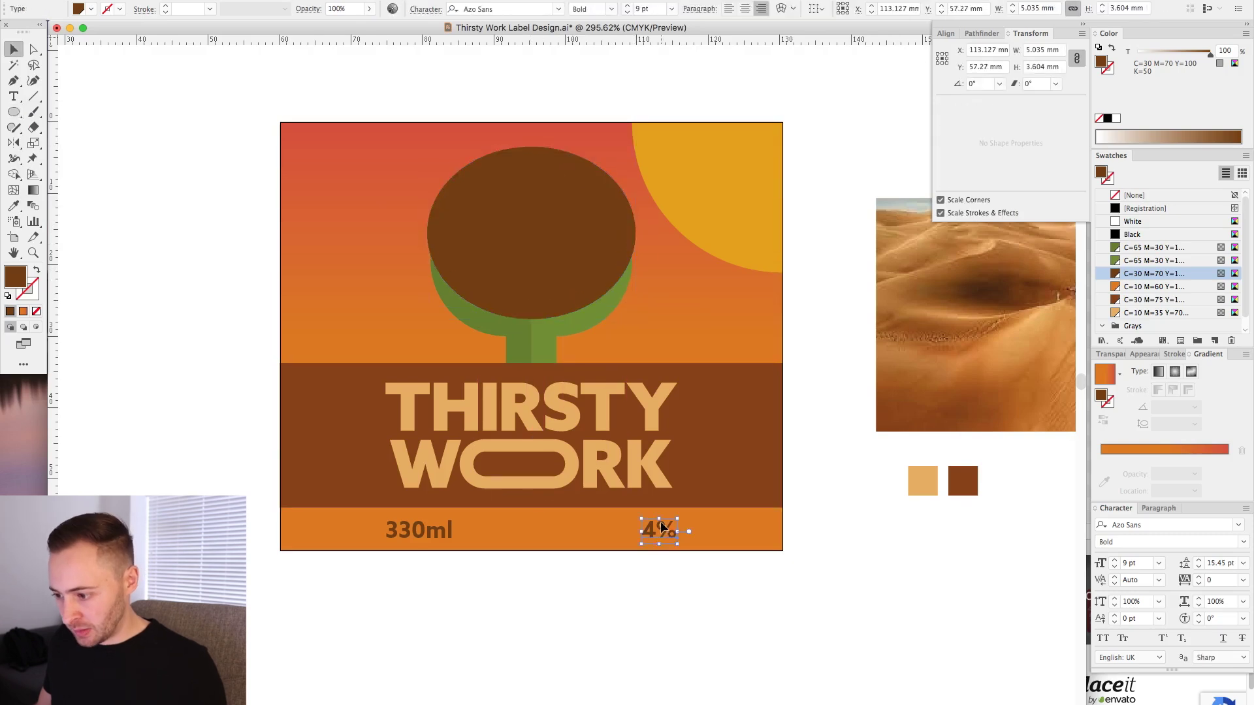
{"action": "left_click", "coordinate": [8, 50]}
Convert the ellipse into a text path with the Type on a Path tool and enter LAGER along it
{"action": "left_click", "coordinate": [532, 233]}
{"action": "left_click_drag", "start_coordinate": [13, 96], "coordinate": [65, 128]}
{"action": "left_click", "coordinate": [538, 147]}
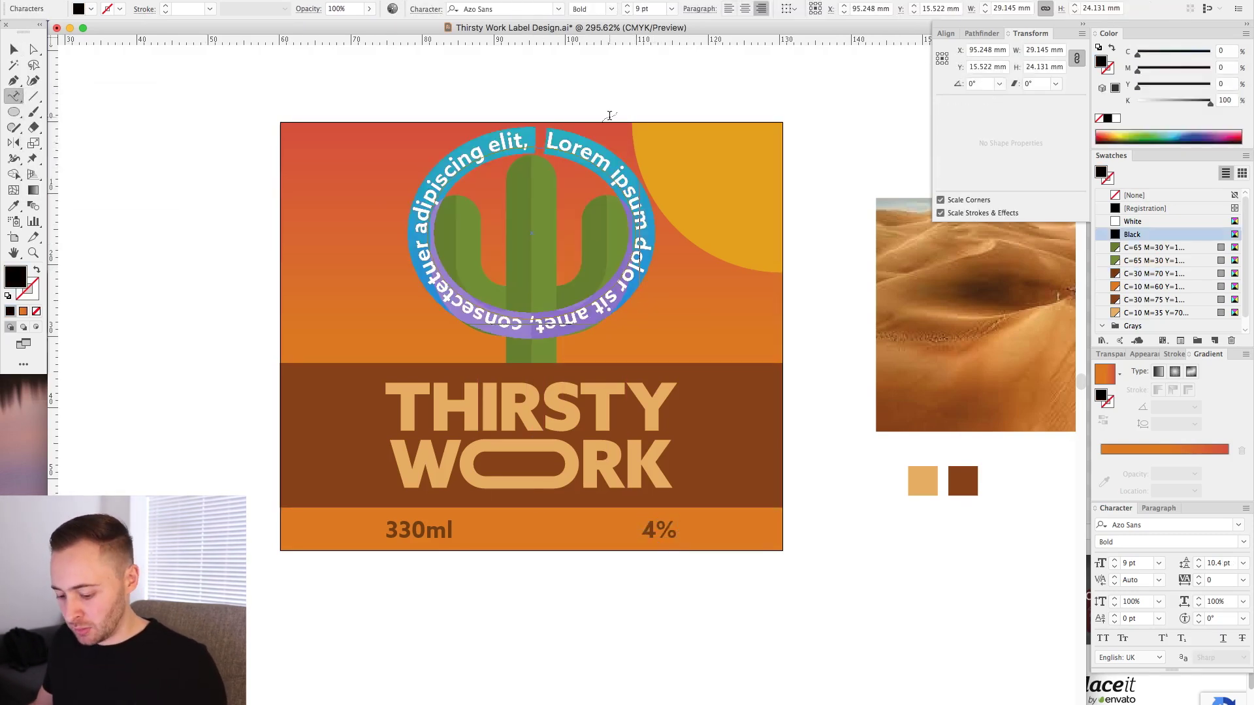
{"action": "type", "text": "LAGER"}
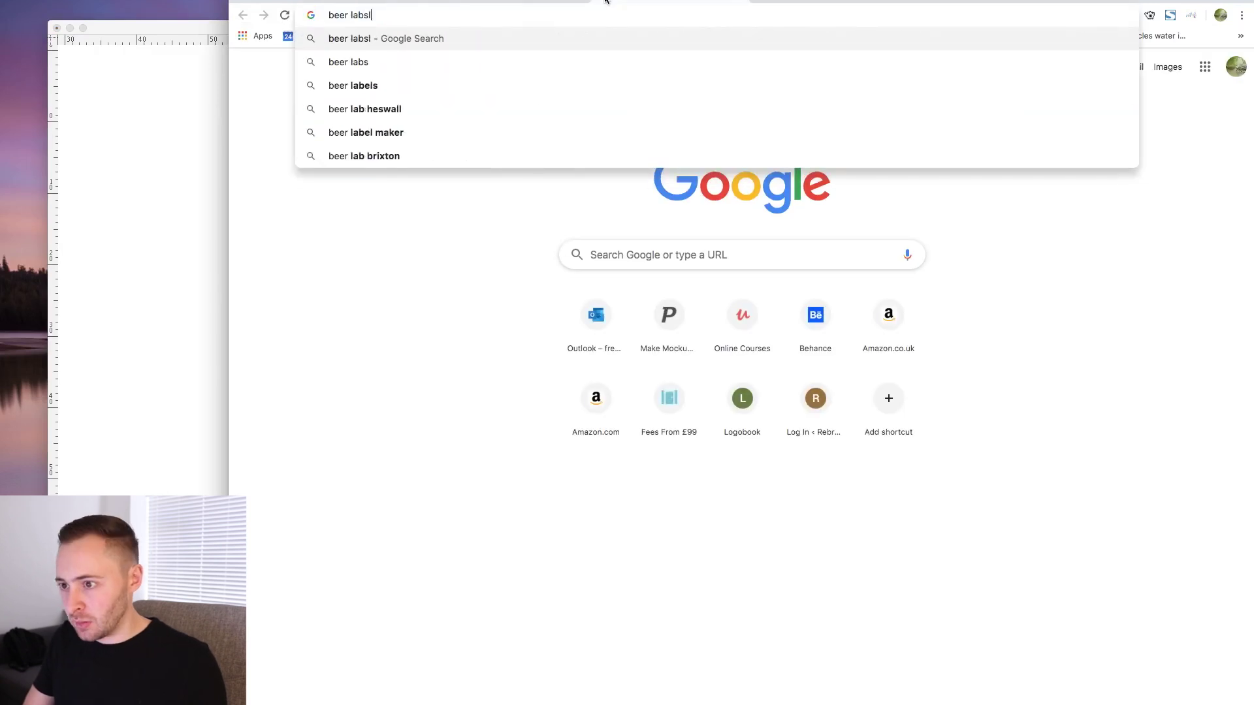
Search Google Images for "beer label" and examine the wording on example labels
{"action": "key", "text": "BackSpace"}
{"action": "key", "text": "BackSpace"}
{"action": "type", "text": "el"}
{"action": "key", "text": "Return"}
{"action": "left_click", "coordinate": [399, 93]}
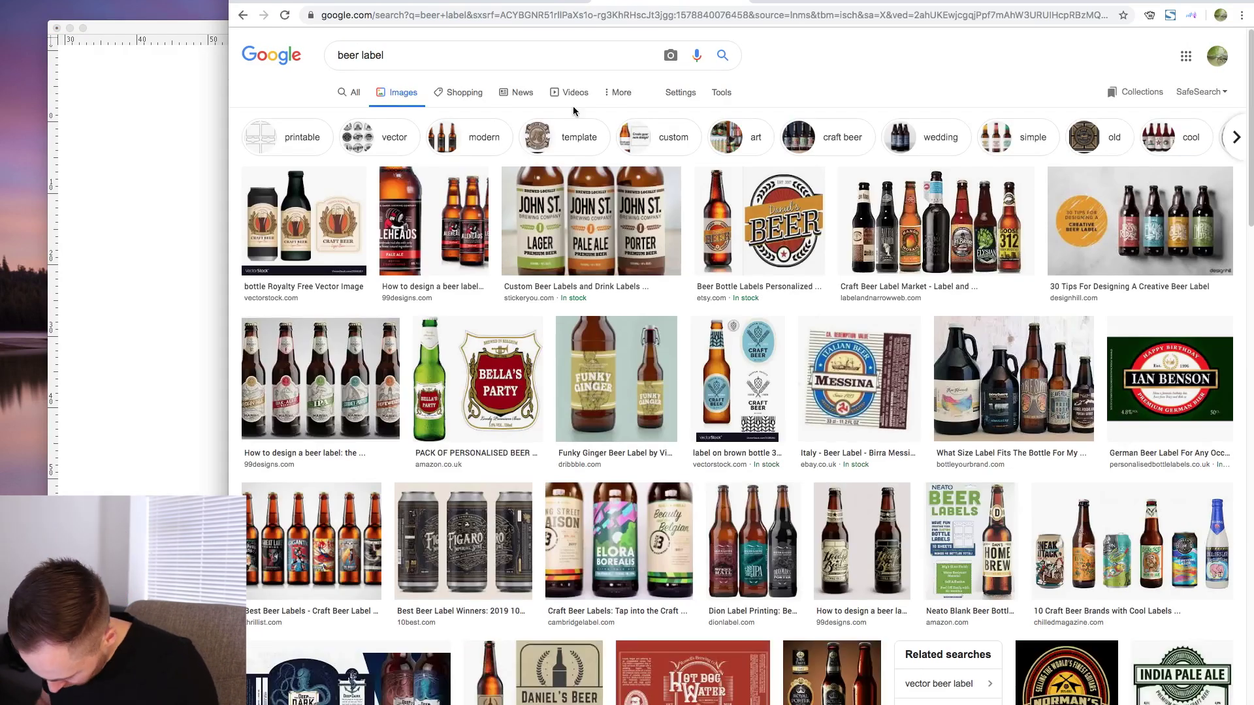
{"action": "left_click", "coordinate": [591, 221]}
{"action": "left_click", "coordinate": [418, 85]}
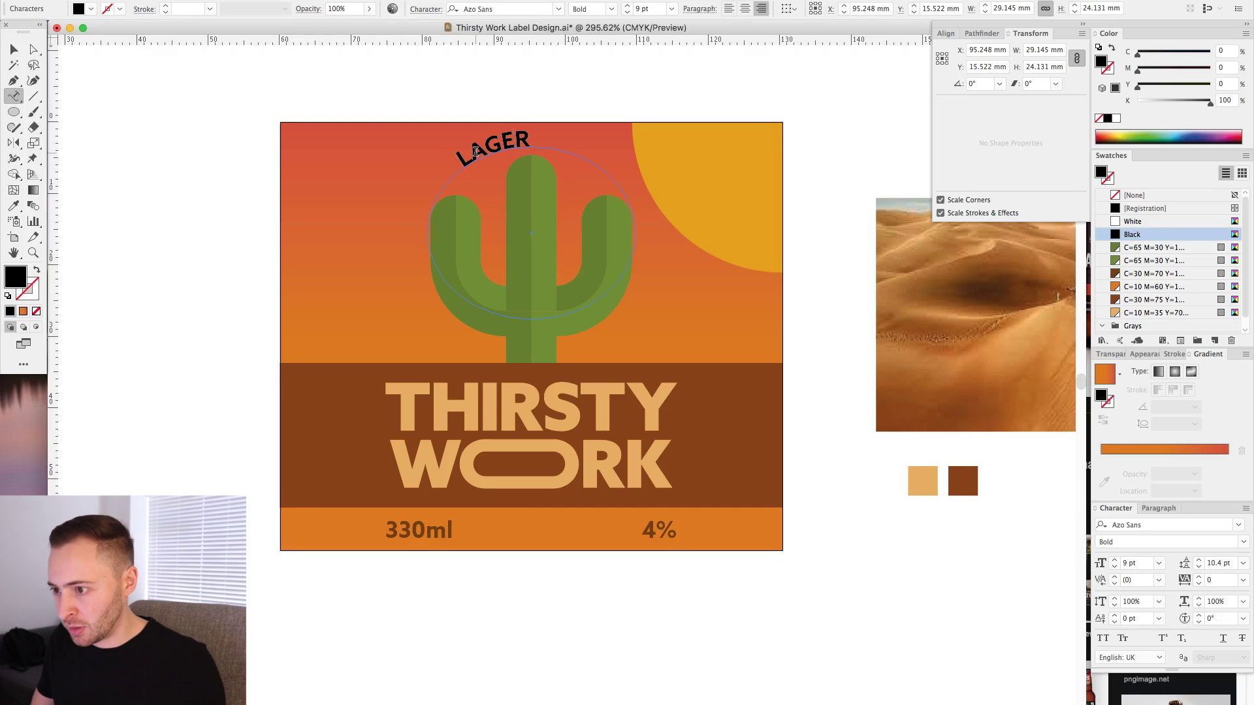
Return to Illustrator and extend the curved text to read PREMIUM LAGER
{"action": "left_click", "coordinate": [475, 152]}
{"action": "type", "text": "PREMIUMLAGER"}
{"action": "key", "text": "Escape"}
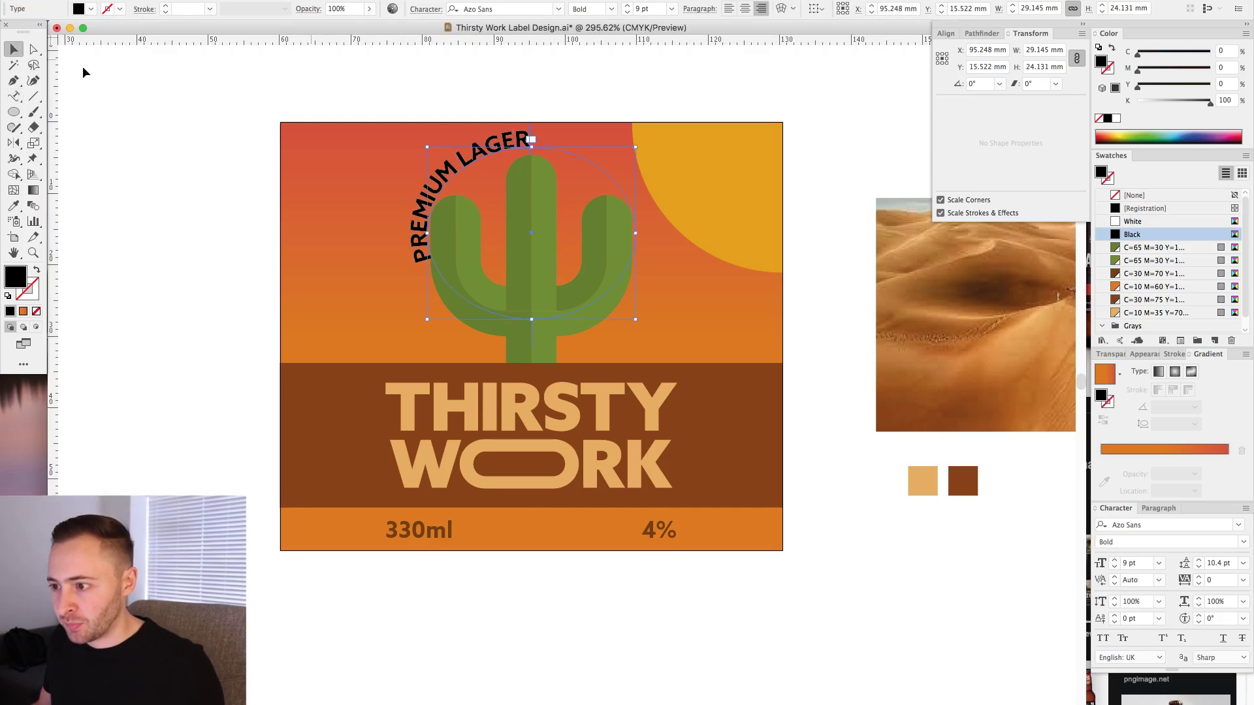
Set the curved text's start and end points at opposite sides of the ellipse and centre-align it above the cactus
{"action": "left_click_drag", "start_coordinate": [530, 136], "coordinate": [656, 234]}
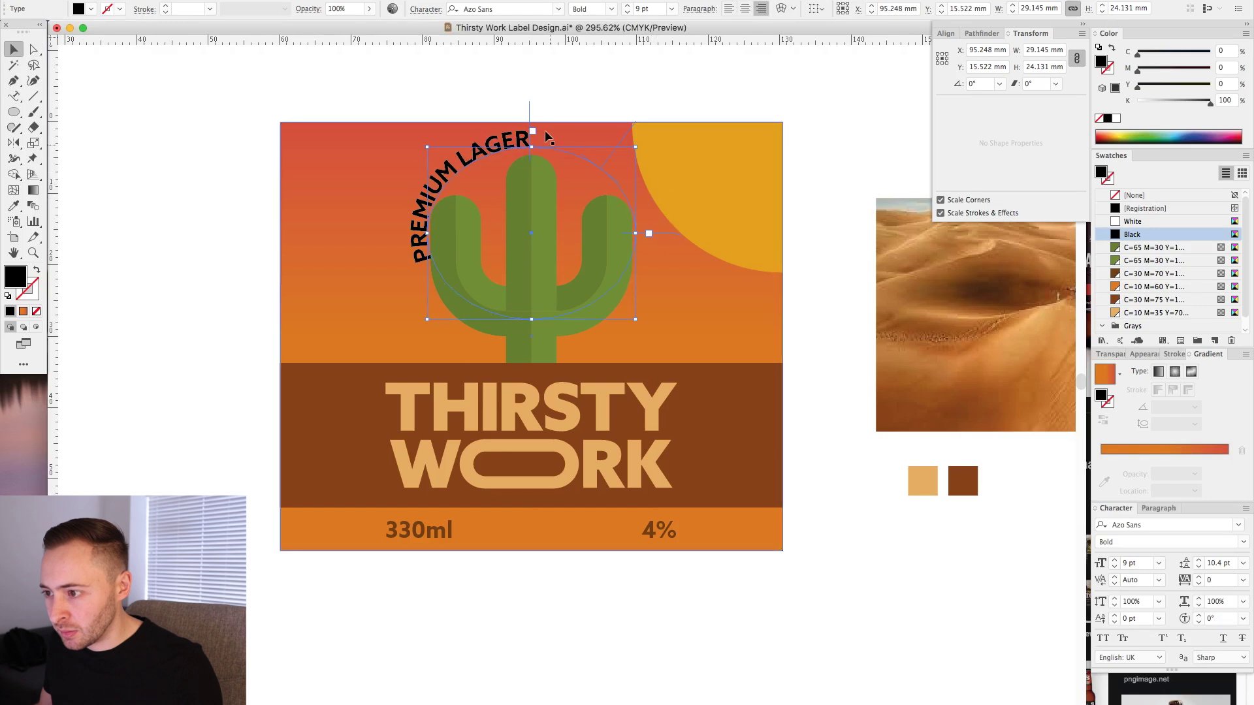
{"action": "left_click_drag", "start_coordinate": [532, 131], "coordinate": [608, 163]}
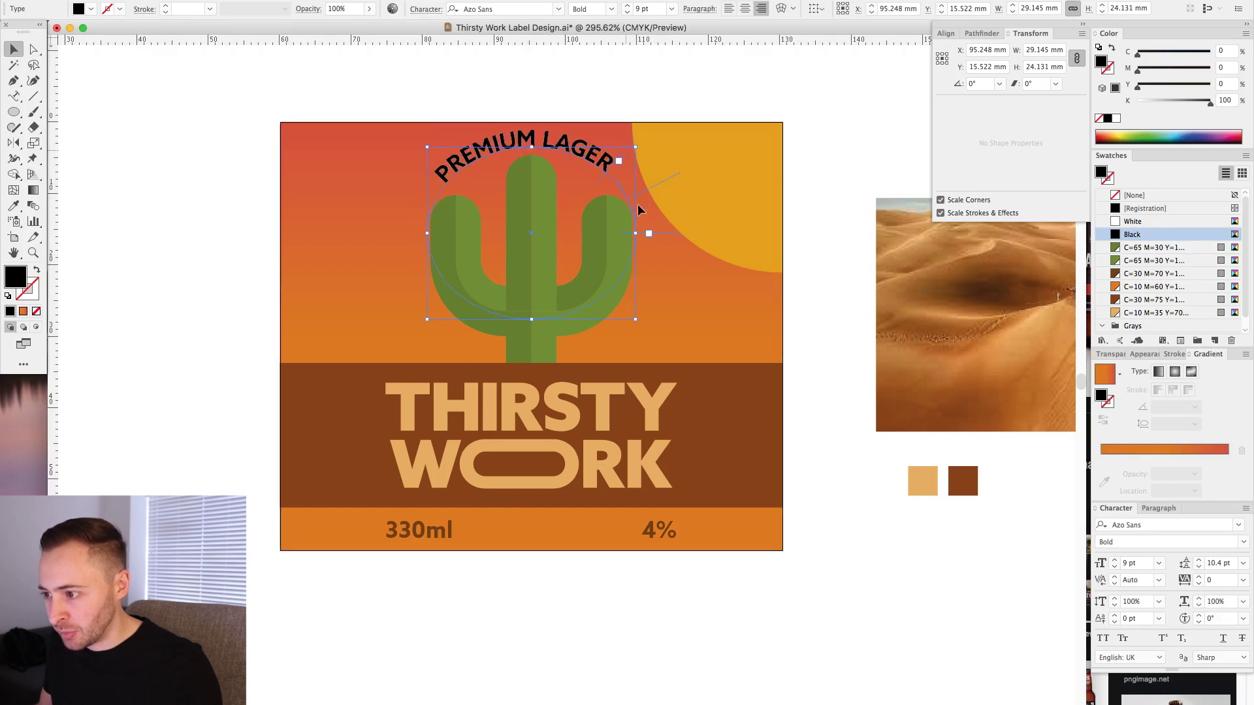
{"action": "left_click_drag", "start_coordinate": [653, 232], "coordinate": [389, 309]}
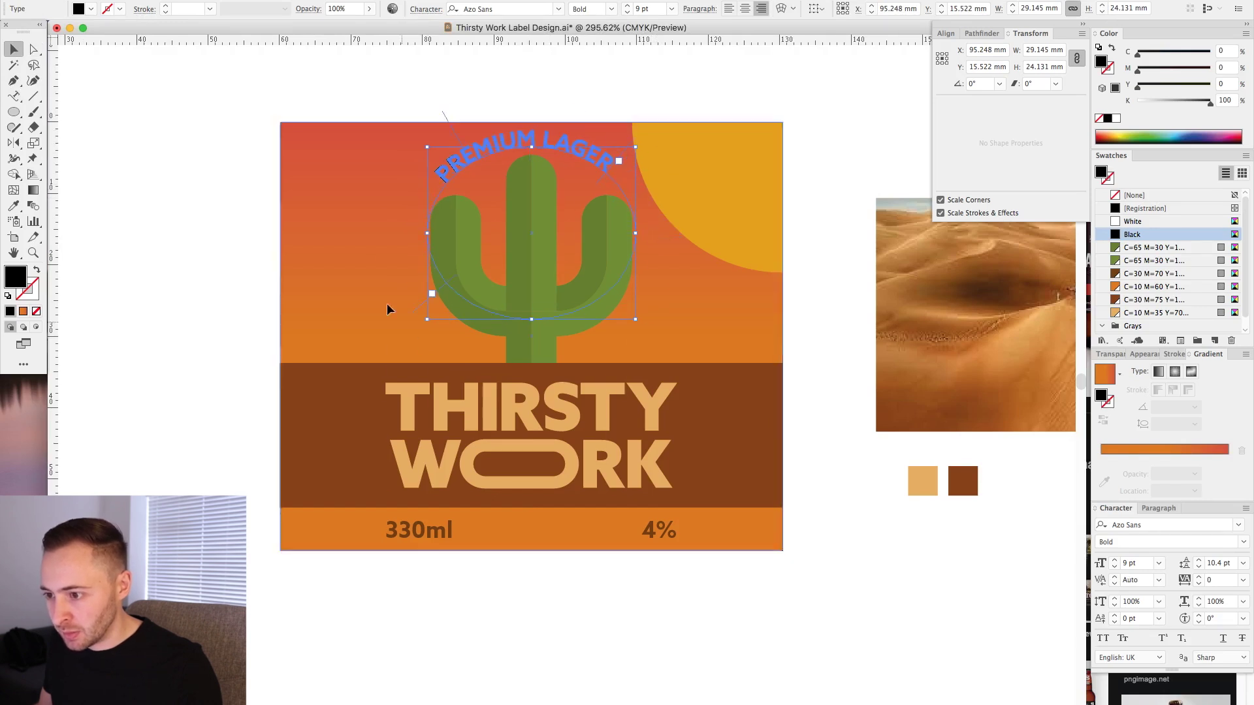
{"action": "left_click_drag", "start_coordinate": [359, 253], "coordinate": [359, 233]}
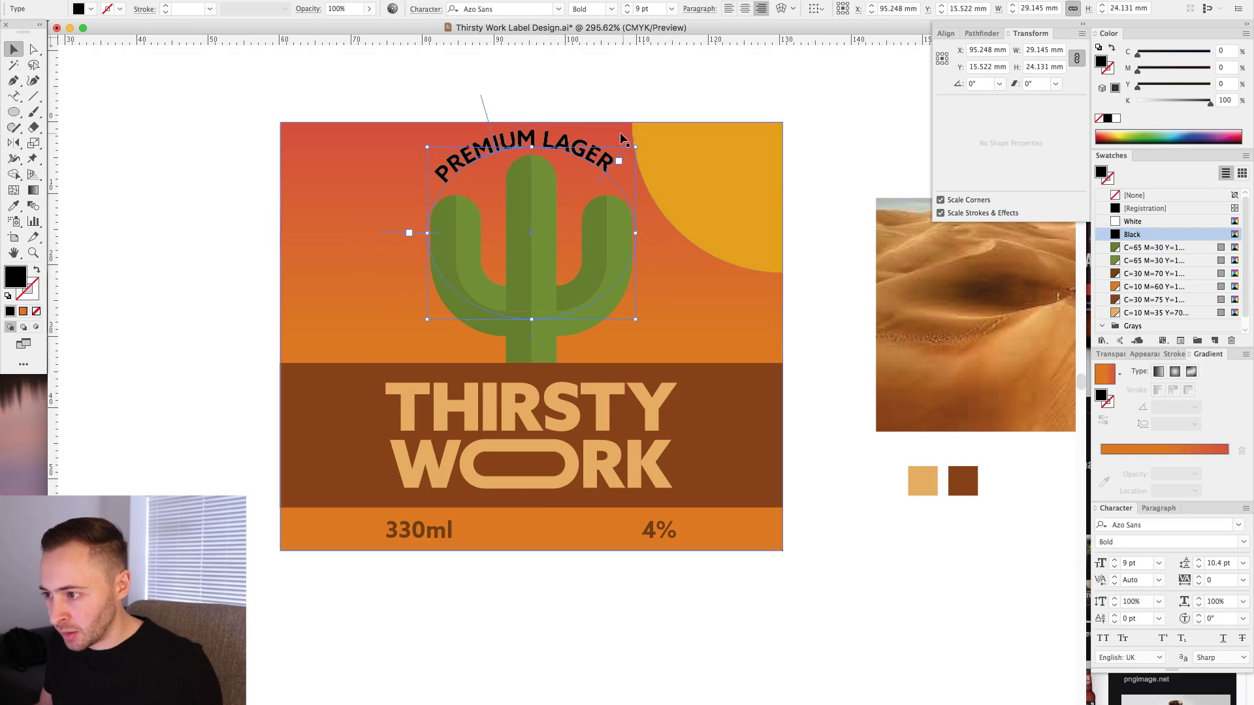
{"action": "left_click_drag", "start_coordinate": [624, 150], "coordinate": [674, 237]}
{"action": "key", "text": "super+shift+c"}
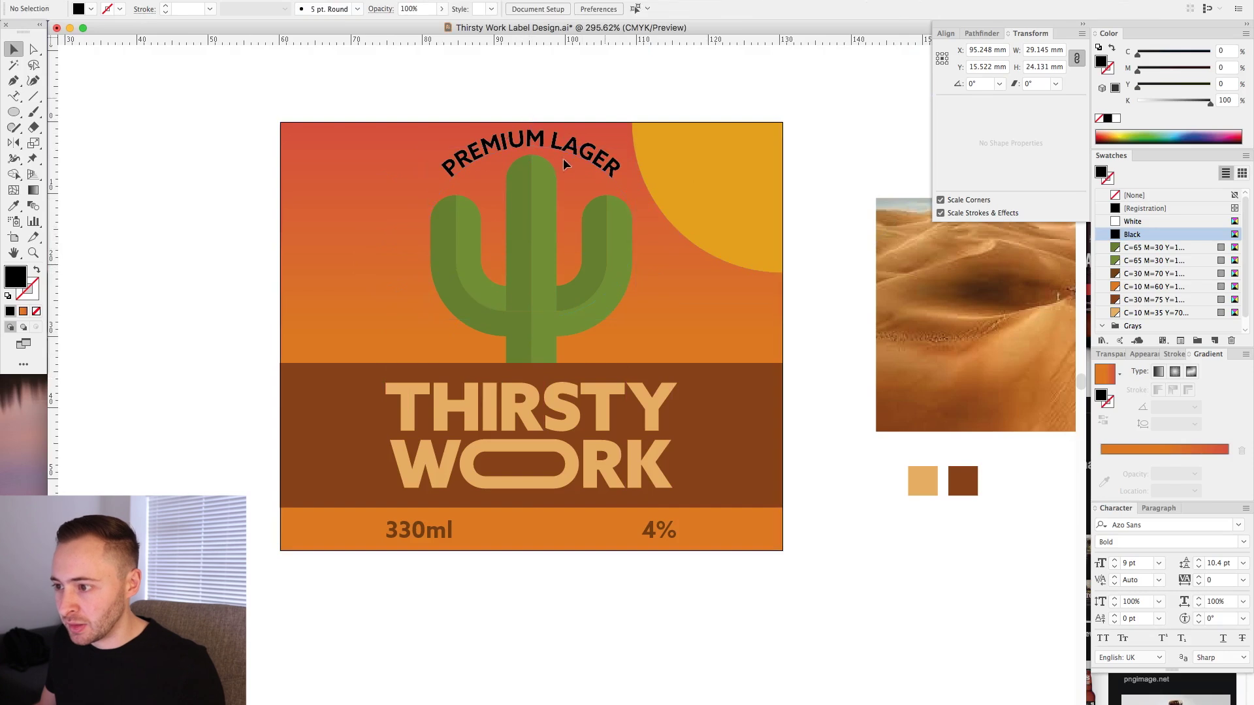
Fill the PREMIUM LAGER text with the sand-coloured C=10 M=35 Y=70 swatch
{"action": "left_click", "coordinate": [1139, 287]}
{"action": "left_click", "coordinate": [1146, 312]}
{"action": "left_click", "coordinate": [730, 100]}
{"action": "left_click_drag", "start_coordinate": [511, 90], "coordinate": [501, 69]}
{"action": "mouse_move", "coordinate": [446, 356]}
{"action": "left_mouse_down"}
{"action": "mouse_move", "coordinate": [433, 353]}
{"action": "mouse_move", "coordinate": [440, 375]}
{"action": "left_mouse_up"}
{"action": "key", "text": "super+minus"}
{"action": "left_click_drag", "start_coordinate": [260, 141], "coordinate": [835, 561]}
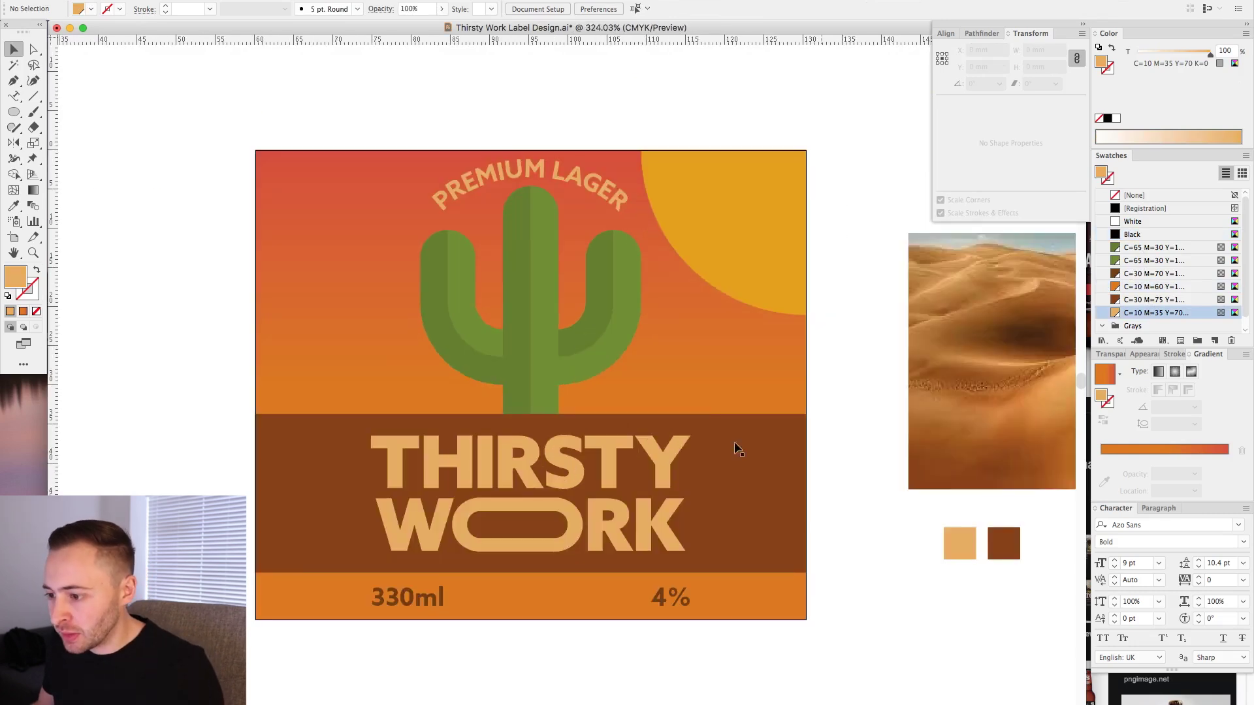
Scale the cactus down proportionally from its top to make room for the curved text
{"action": "left_click", "coordinate": [521, 320]}
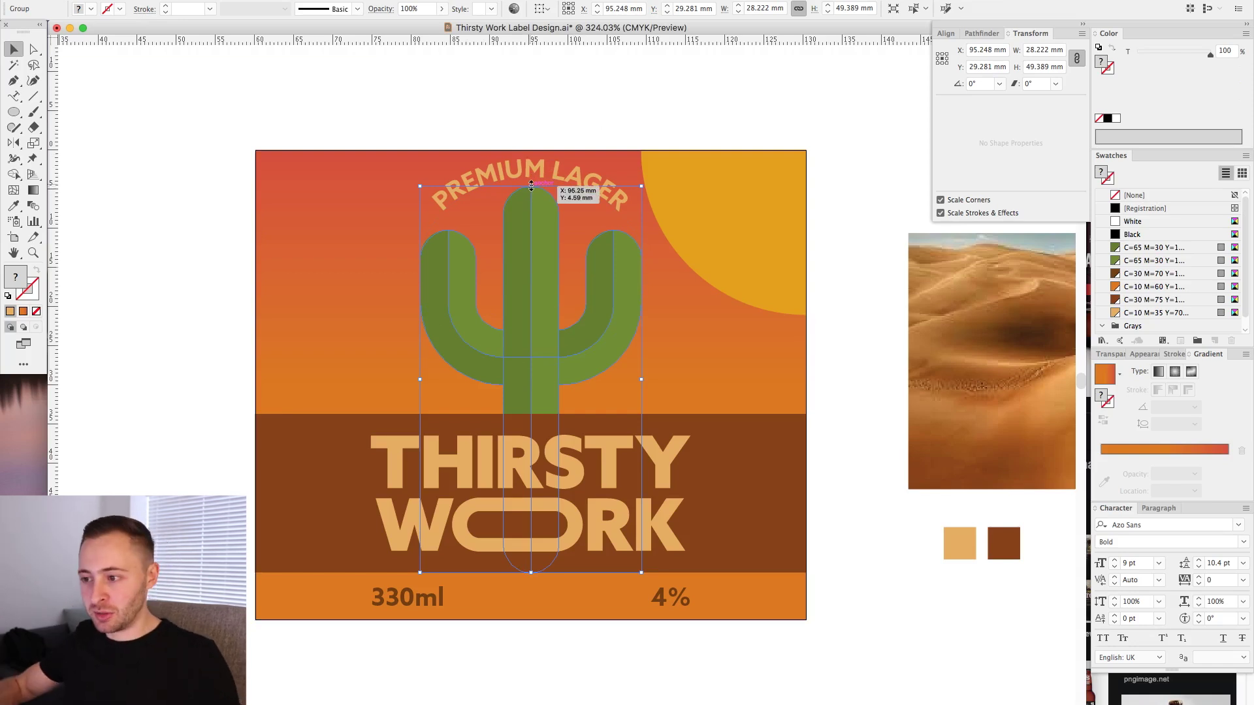
{"action": "left_click_drag", "start_coordinate": [531, 186], "coordinate": [531, 210]}
Lower the PREMIUM LAGER text to Y 17.992 mm, closer above the cactus, and save the document
{"action": "left_click", "coordinate": [554, 175]}
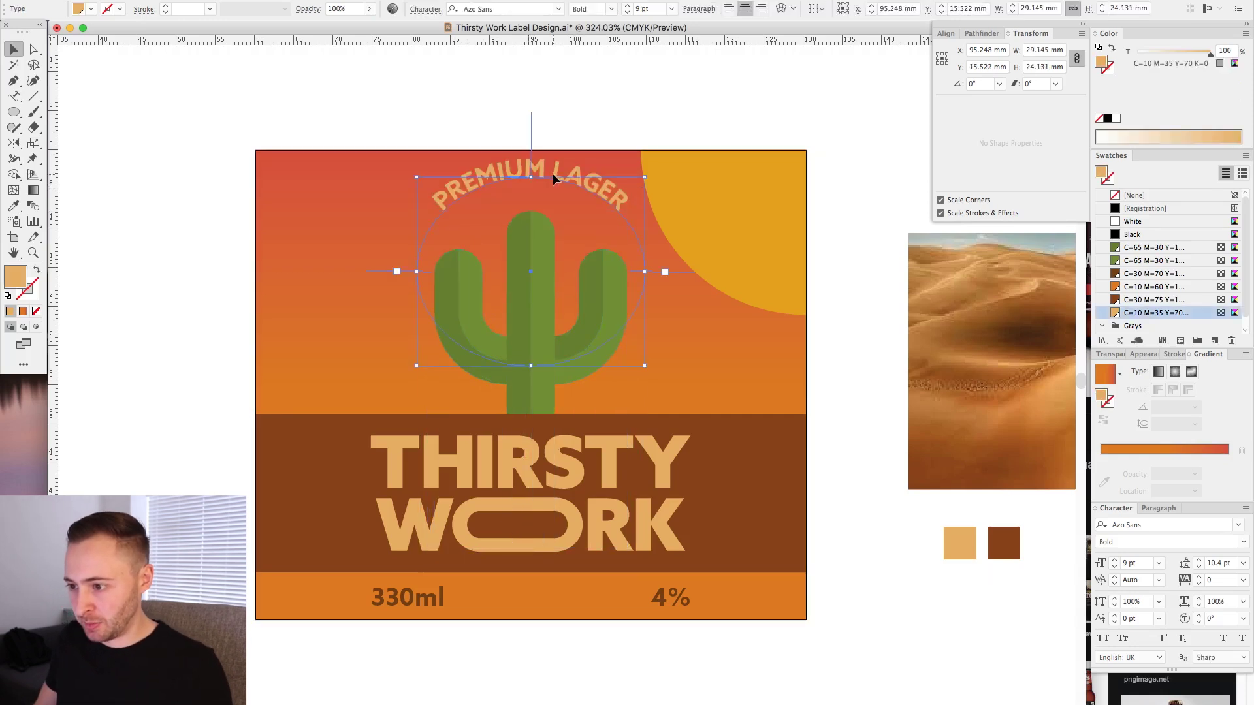
{"action": "key", "text": "shift+Down"}
{"action": "key", "text": "Up"}
{"action": "key", "text": "Up"}
{"action": "key", "text": "Up"}
{"action": "key", "text": "Down"}
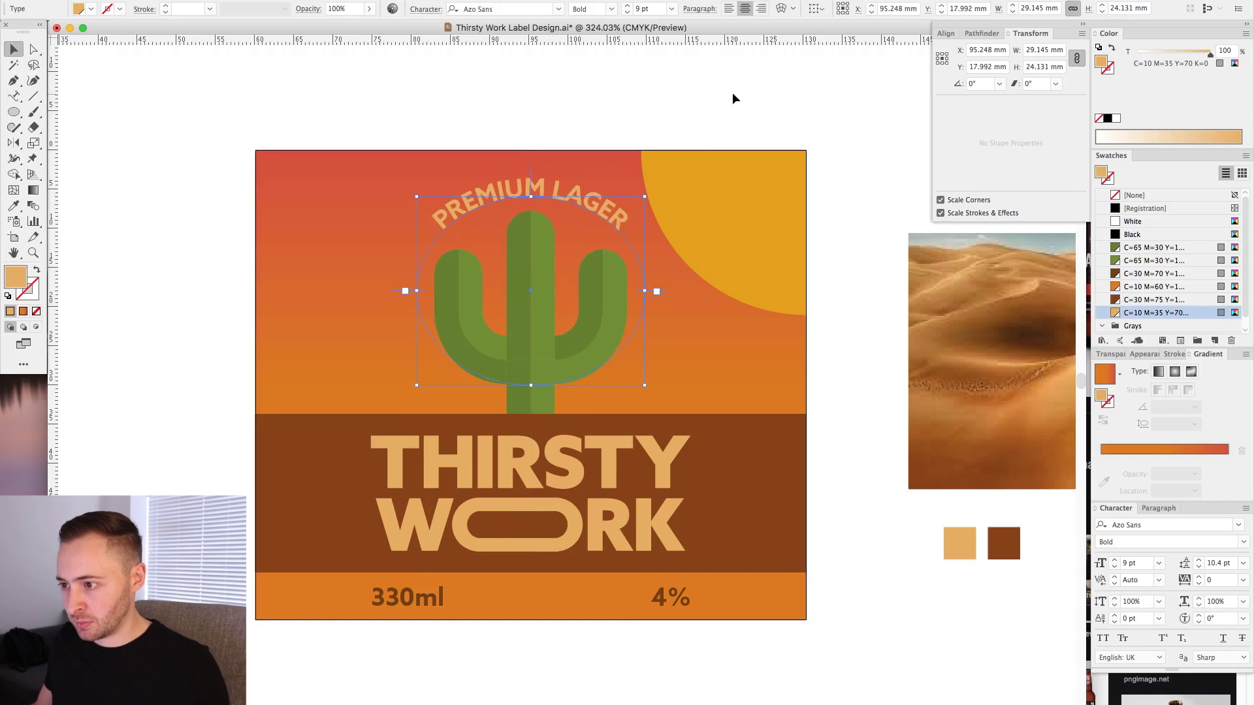
{"action": "left_click", "coordinate": [731, 92]}
{"action": "left_click_drag", "start_coordinate": [265, 90], "coordinate": [729, 435]}
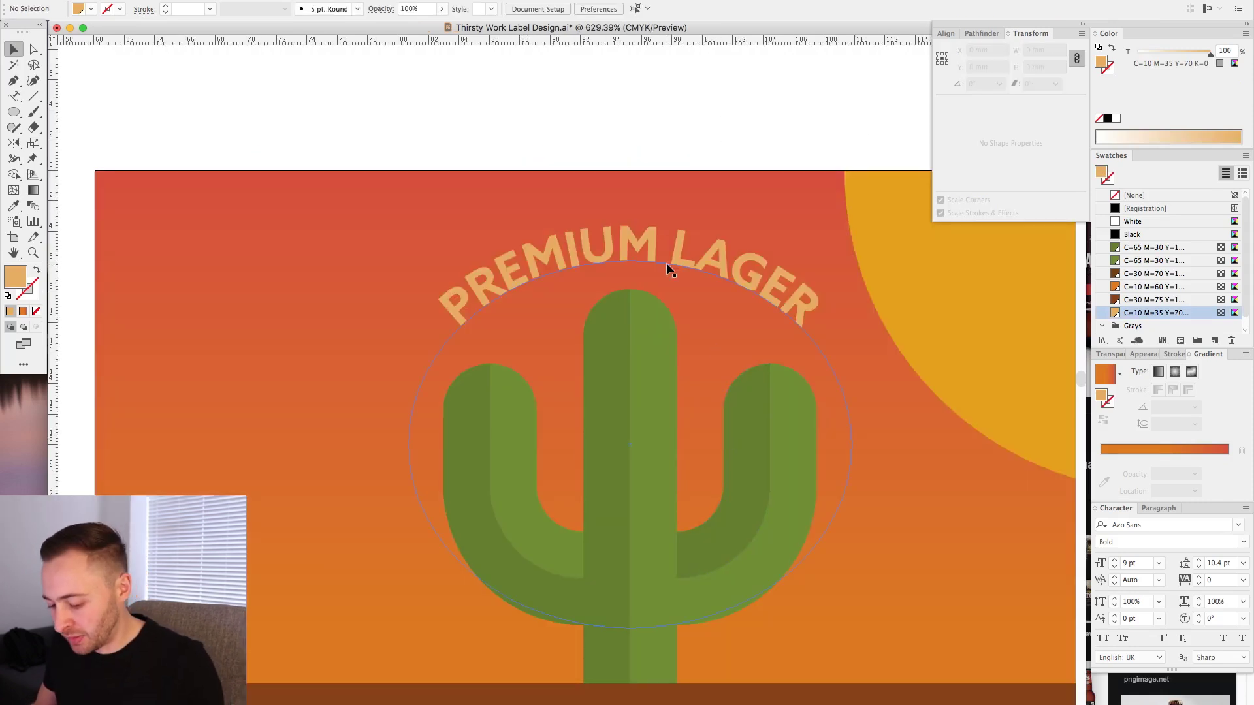
{"action": "key", "text": "super+s"}
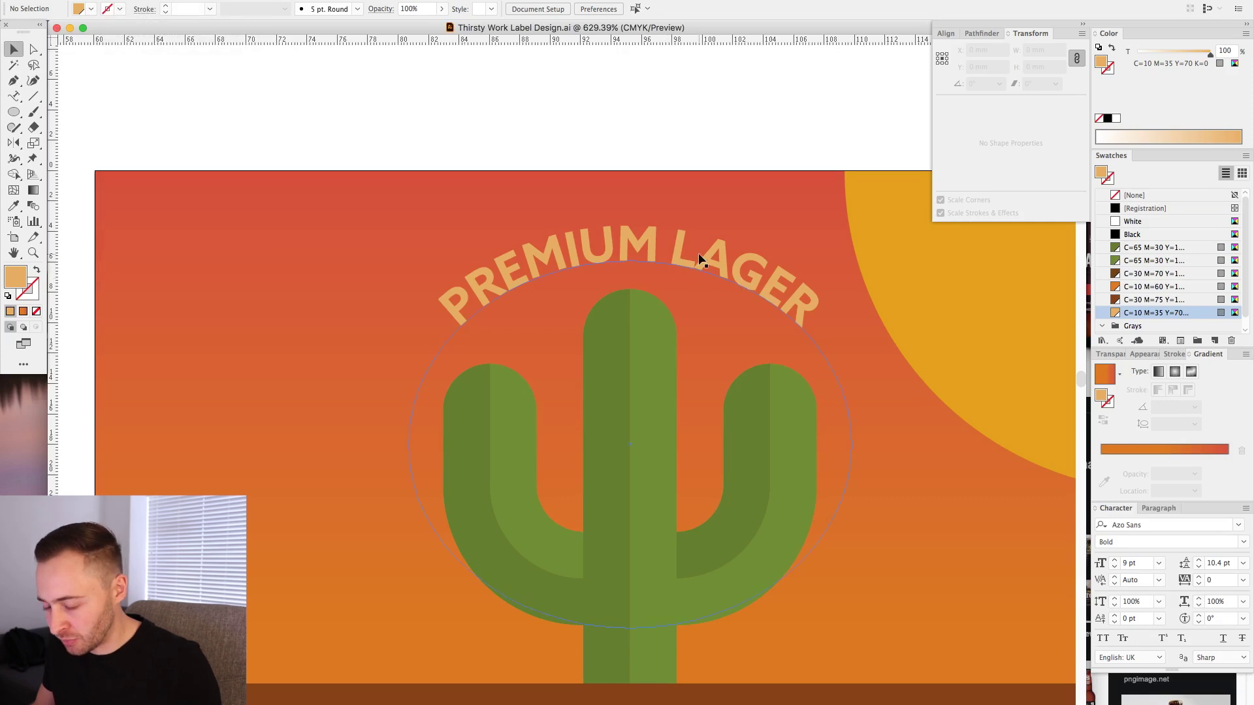
Adjust the letter spacing of the PREMIUM LAGER text, tightening the kerning between P and R to -20
{"action": "left_click_drag", "start_coordinate": [444, 227], "coordinate": [1060, 510]}
{"action": "scroll", "coordinate": [601, 288], "scroll_direction": "left", "scroll_amount": 3}
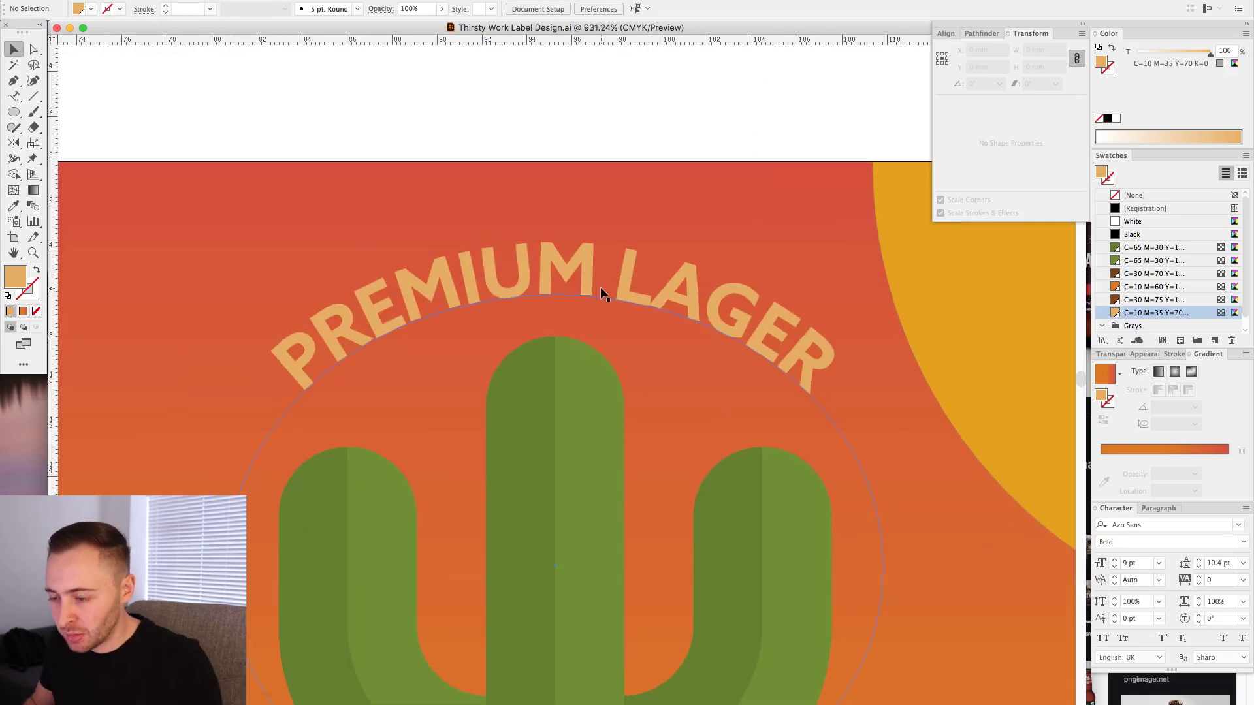
{"action": "key", "text": "t"}
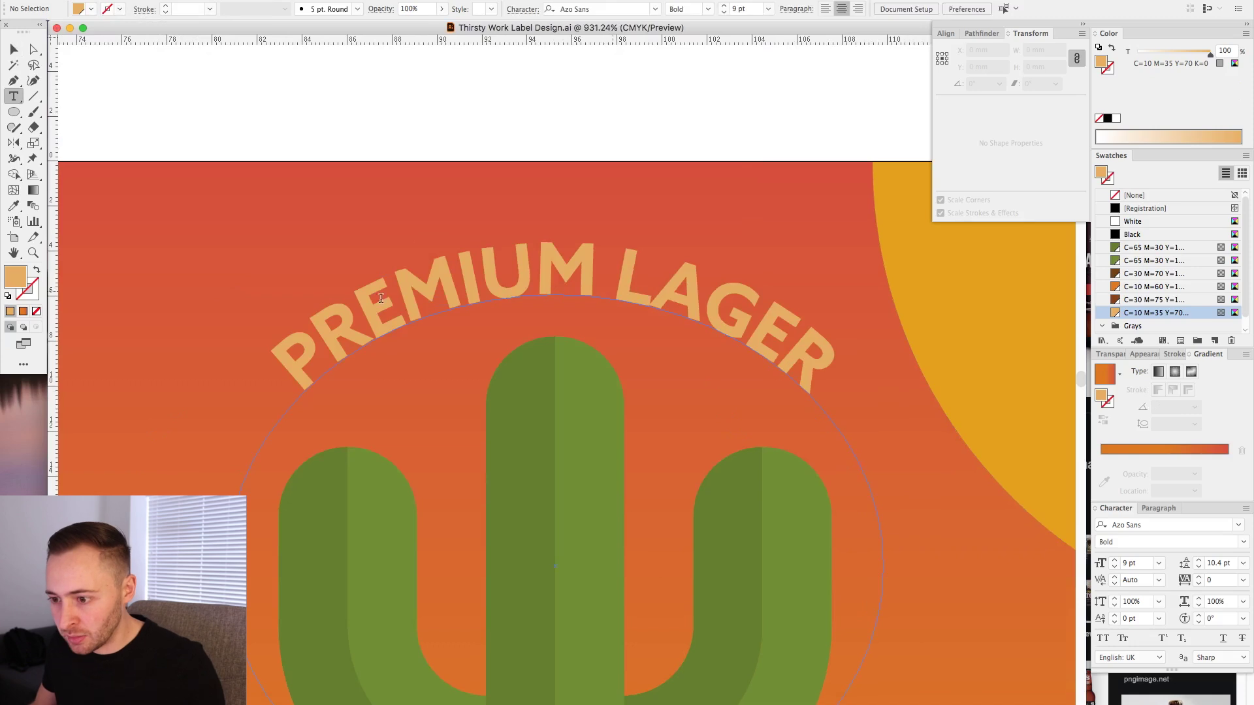
{"action": "left_click", "coordinate": [316, 339]}
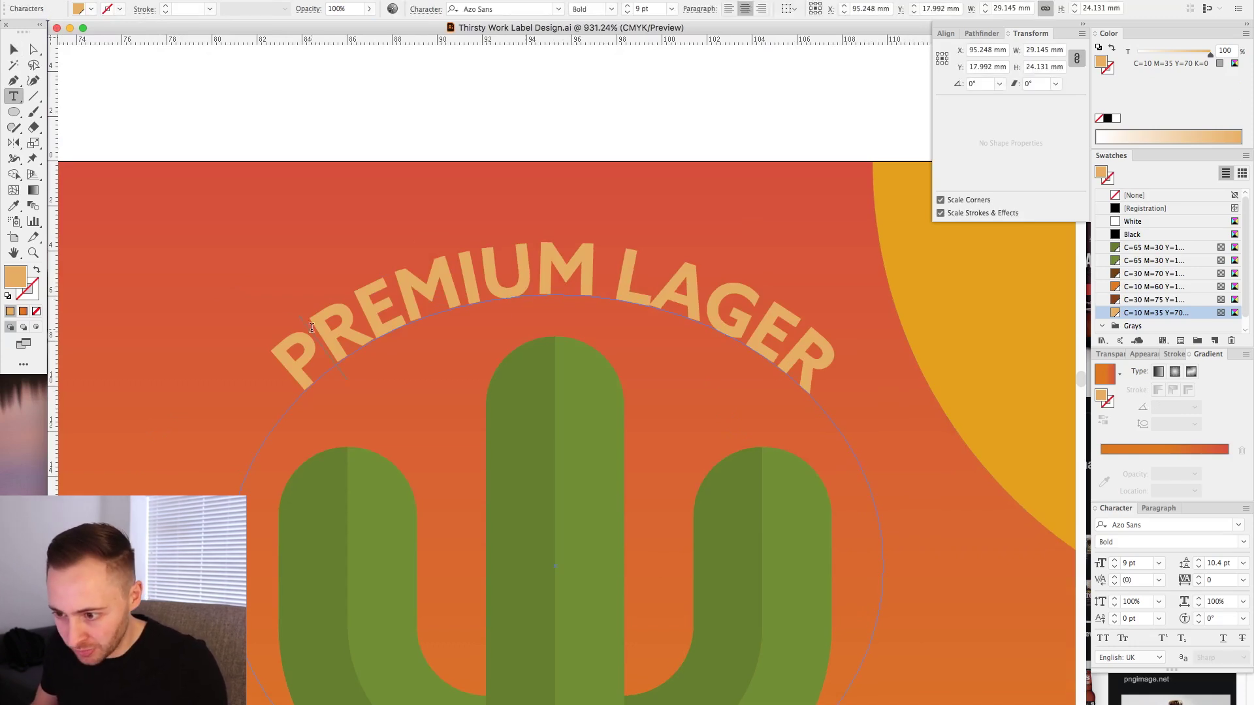
{"action": "key", "text": "alt+Left"}
{"action": "key", "text": "alt+Left"}
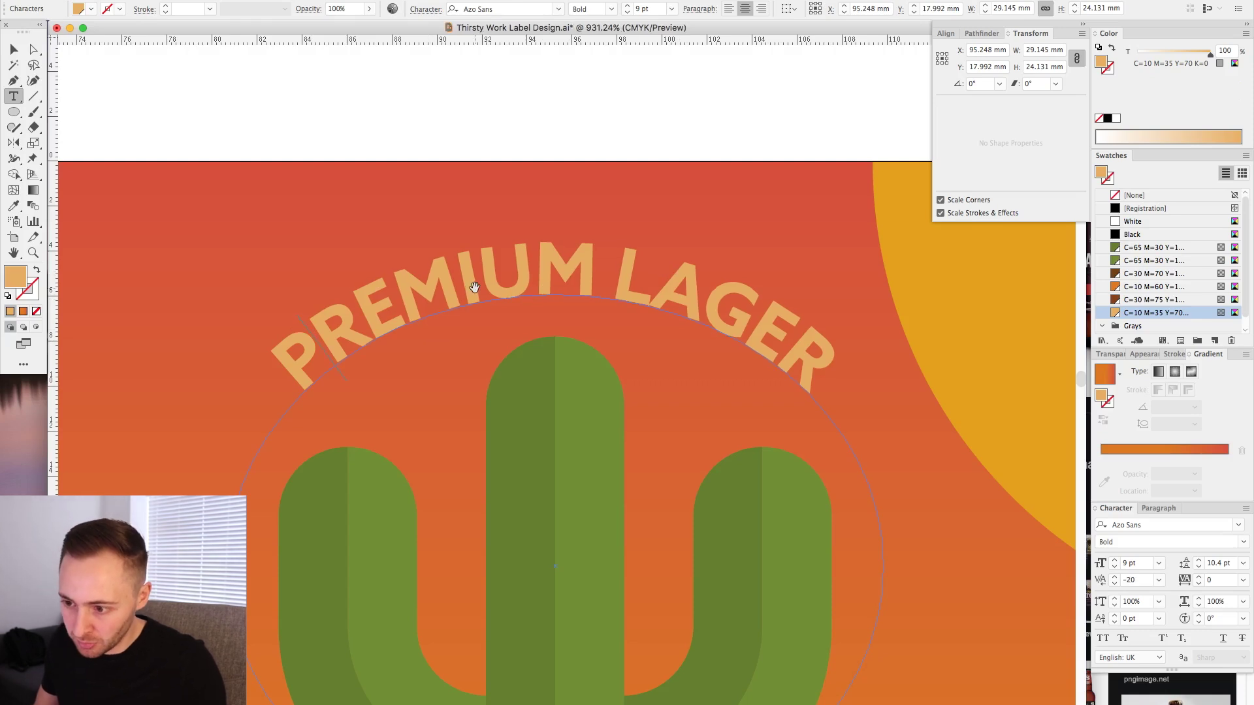
{"action": "key", "text": "alt+Right"}
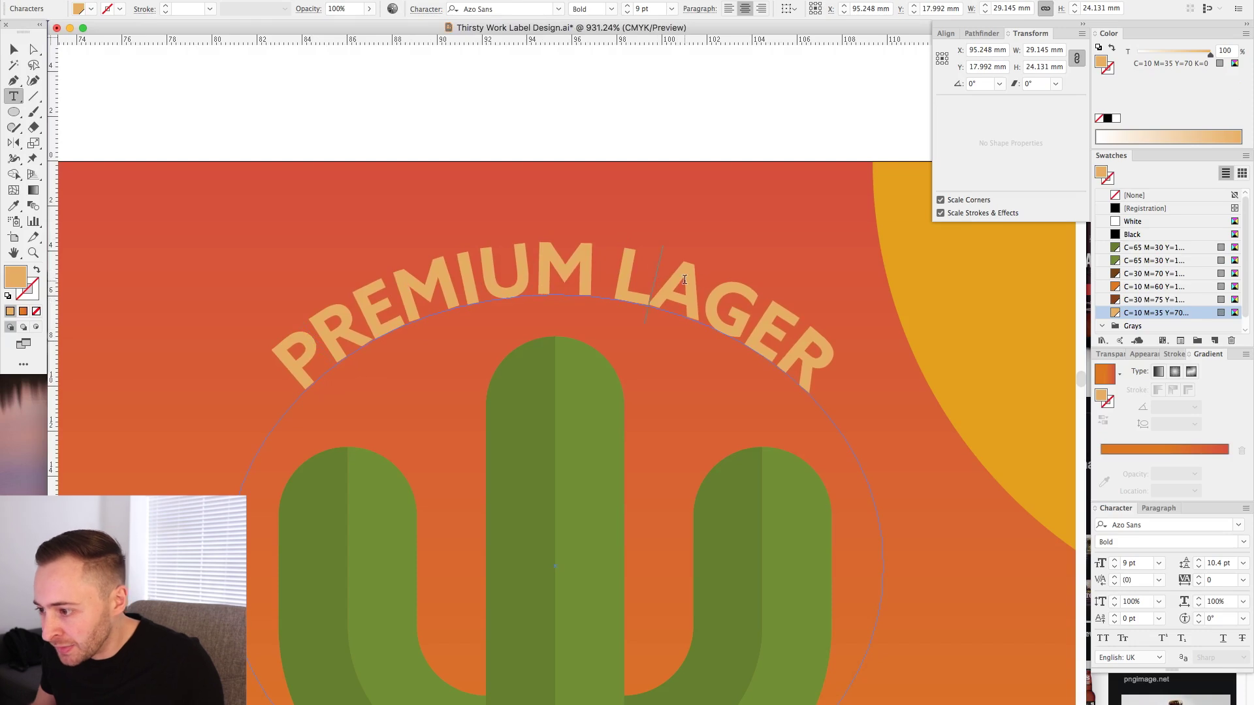
{"action": "key", "text": "Escape"}
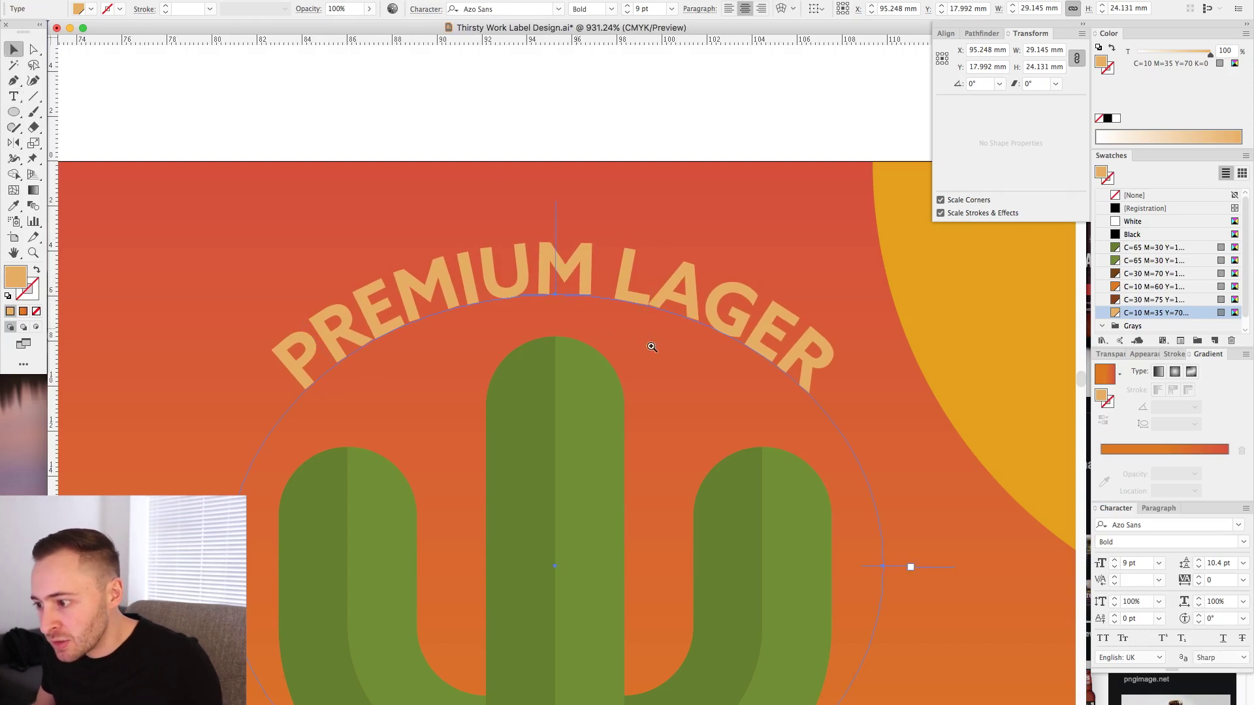
Examine the spacing between the L and A of LAGER up close and in the context of the whole label
{"action": "left_click_drag", "start_coordinate": [686, 351], "coordinate": [682, 327]}
{"action": "left_click_drag", "start_coordinate": [425, 329], "coordinate": [1015, 336]}
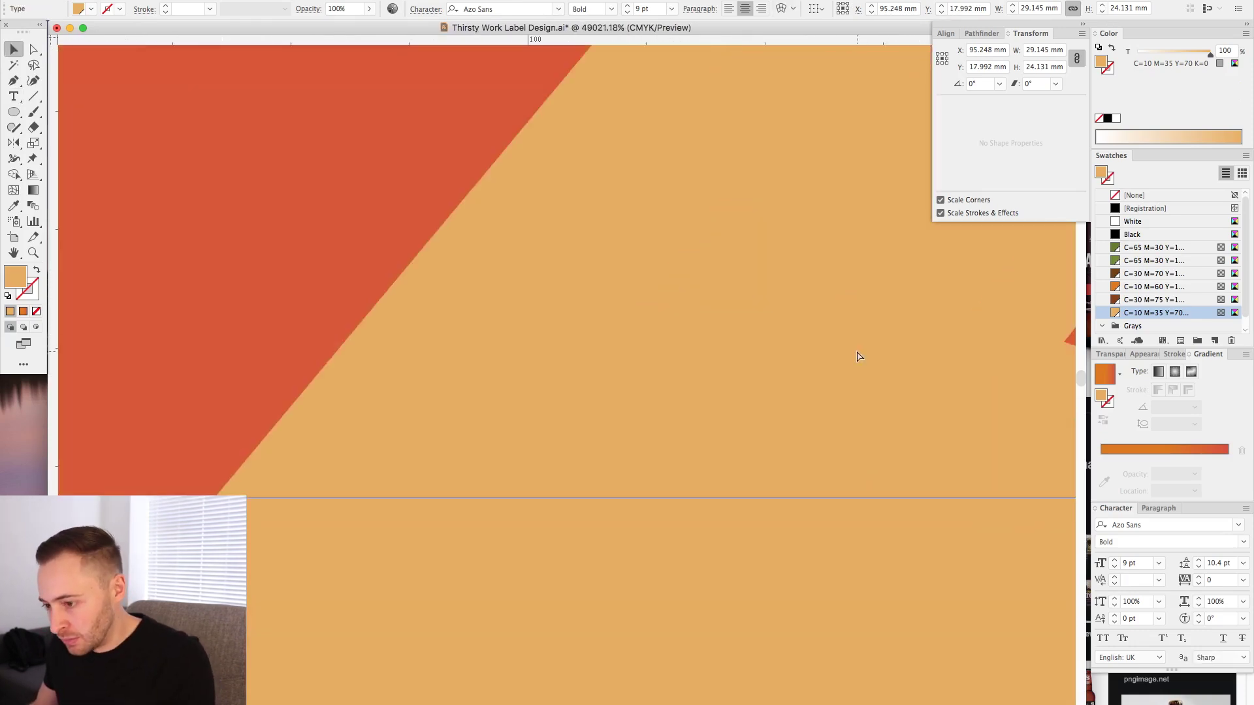
{"action": "key", "text": "super+minus"}
{"action": "key", "text": "super+minus"}
{"action": "key", "text": "super+minus"}
{"action": "key", "text": "super+minus"}
{"action": "key", "text": "super+minus"}
{"action": "key", "text": "super+minus"}
{"action": "key", "text": "super+minus"}
{"action": "key", "text": "super+minus"}
{"action": "key", "text": "super+minus"}
{"action": "key", "text": "super+minus"}
{"action": "key", "text": "super+minus"}
{"action": "key", "text": "super+minus"}
{"action": "key", "text": "super+minus"}
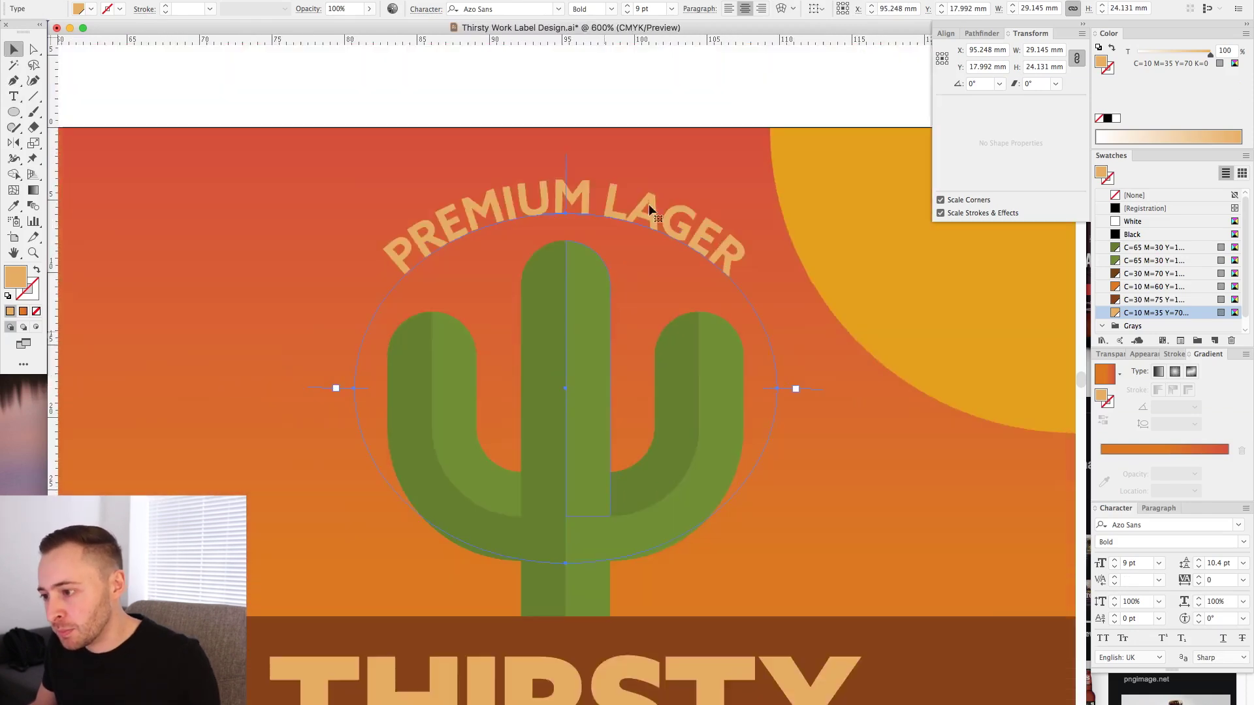
{"action": "left_click_drag", "start_coordinate": [599, 180], "coordinate": [653, 374]}
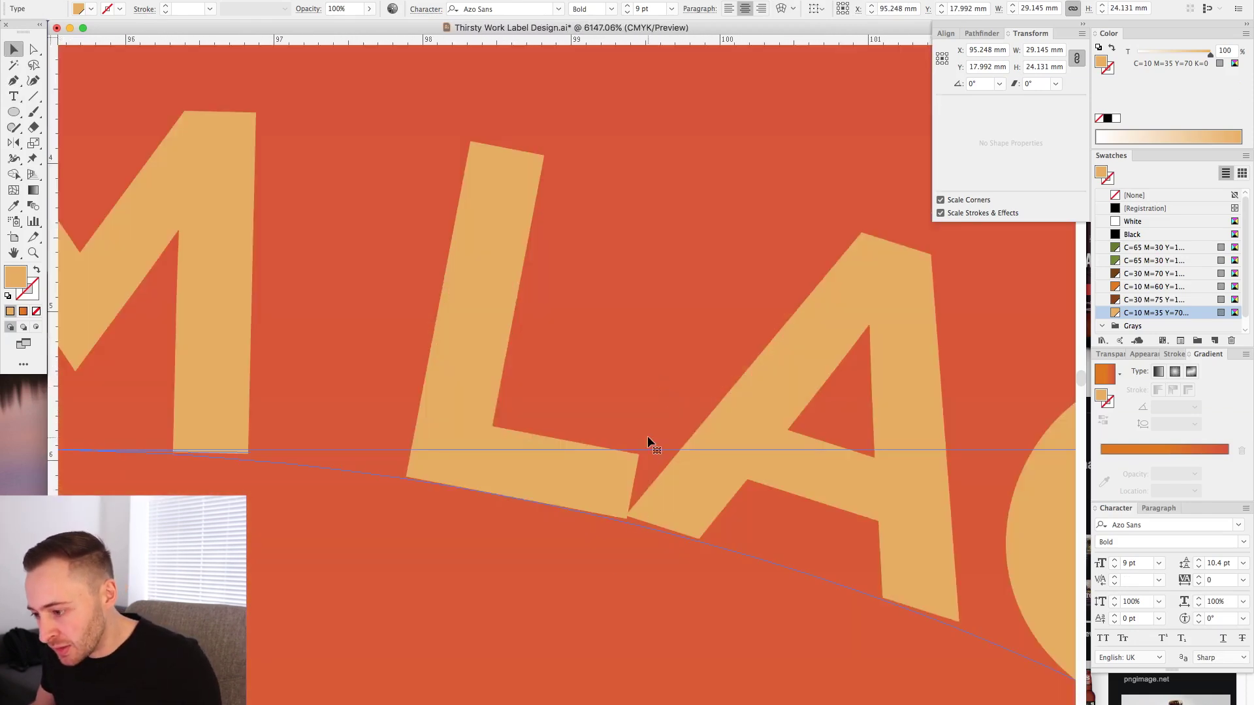
{"action": "key", "text": "super+minus"}
{"action": "key", "text": "super+minus"}
{"action": "key", "text": "super+minus"}
{"action": "key", "text": "super+minus"}
{"action": "key", "text": "super+minus"}
{"action": "key", "text": "super+minus"}
{"action": "key", "text": "super+minus"}
{"action": "key", "text": "super+minus"}
{"action": "key", "text": "super+minus"}
{"action": "key", "text": "super+minus"}
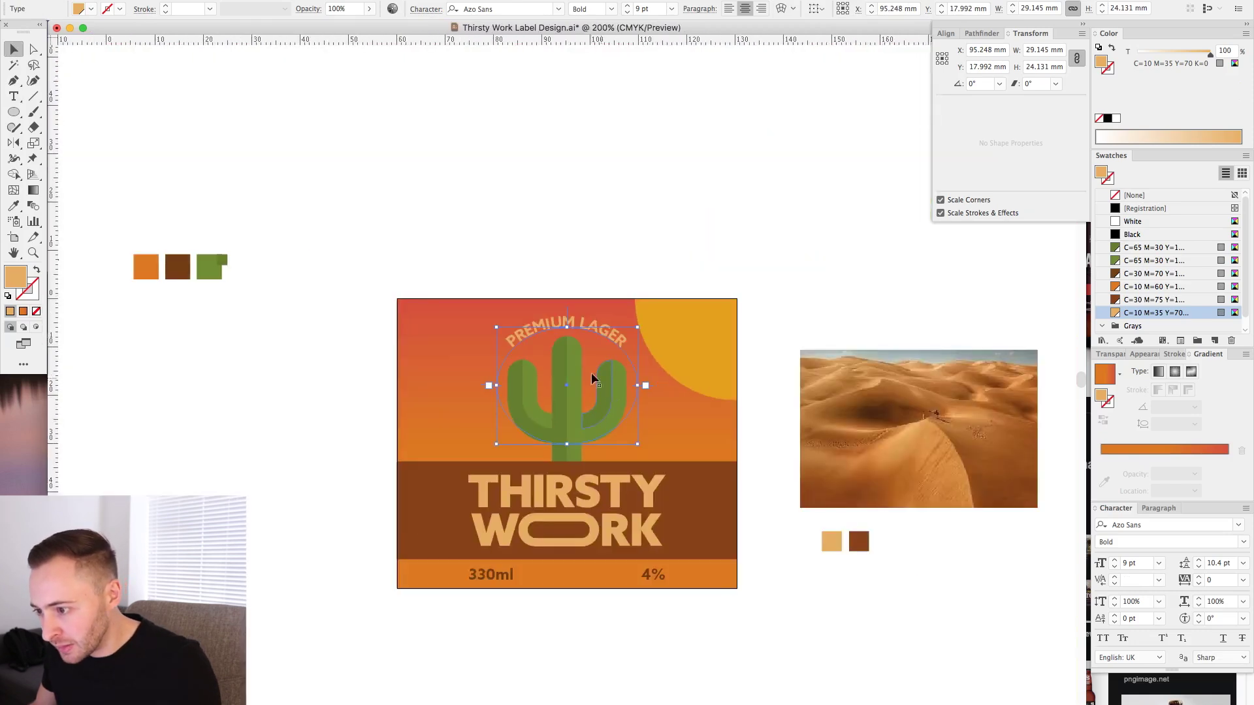
{"action": "left_click_drag", "start_coordinate": [470, 261], "coordinate": [677, 390]}
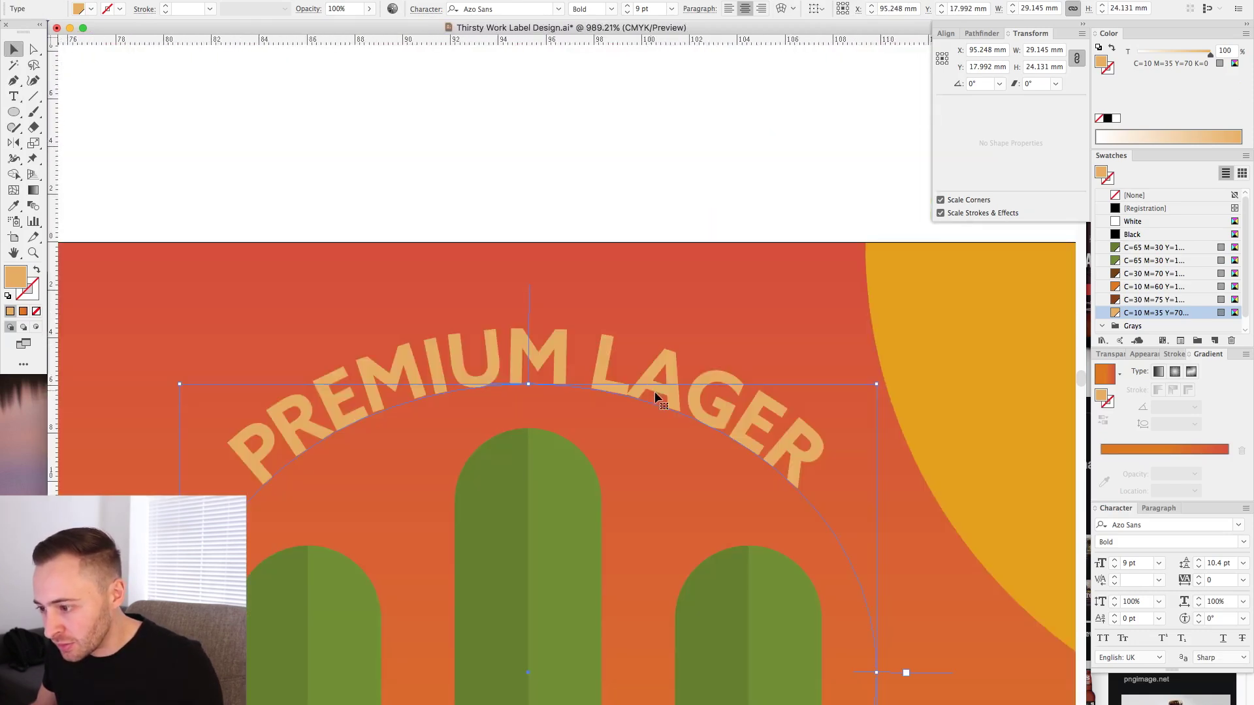
Set the kerning between the L and A of LAGER to 40 and deselect the text
{"action": "double_click", "coordinate": [642, 371]}
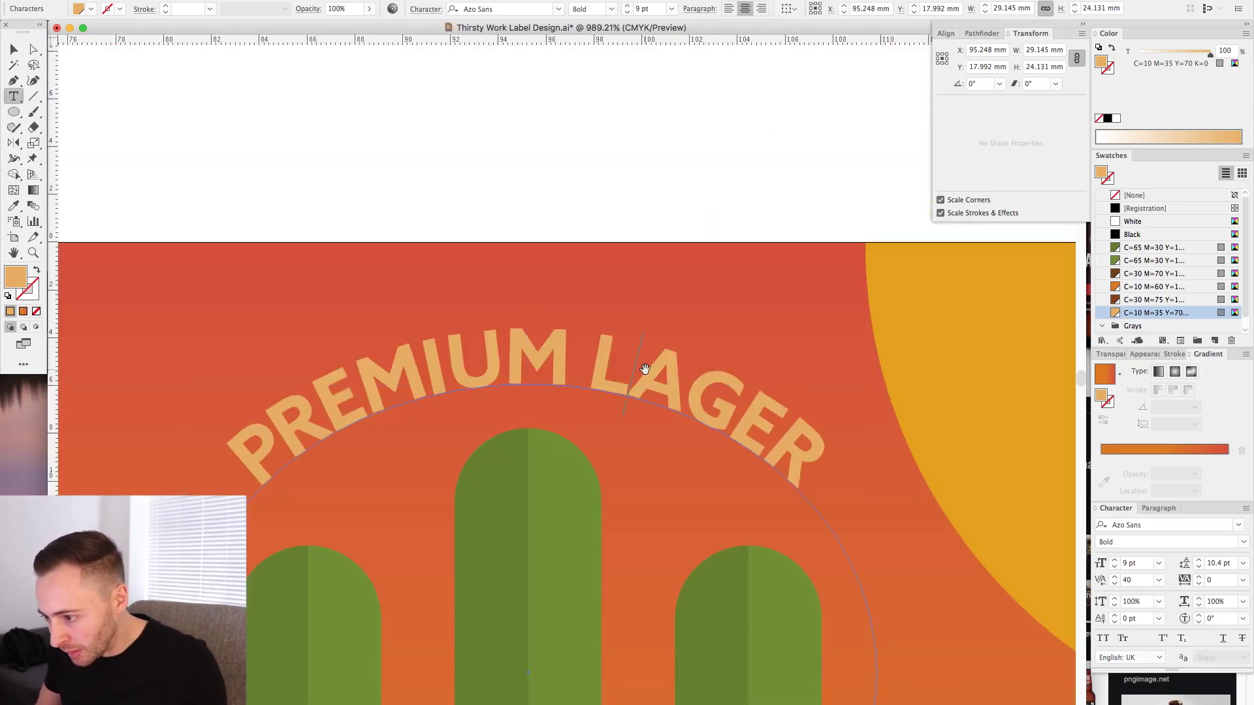
{"action": "type", "text": "v"}
{"action": "key", "text": "Escape"}
{"action": "left_click", "coordinate": [131, 77]}
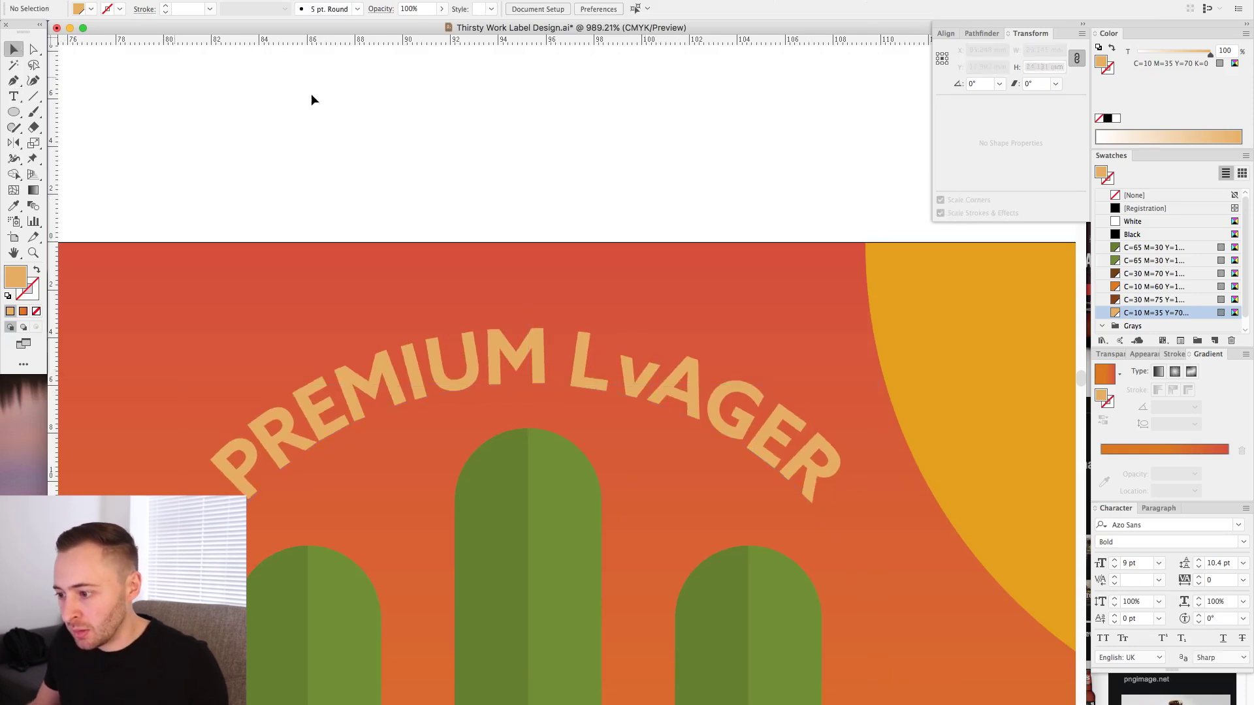
Remove the stray v between the L and A of LAGER and deselect the text
{"action": "key", "text": "t"}
{"action": "left_click", "coordinate": [644, 358]}
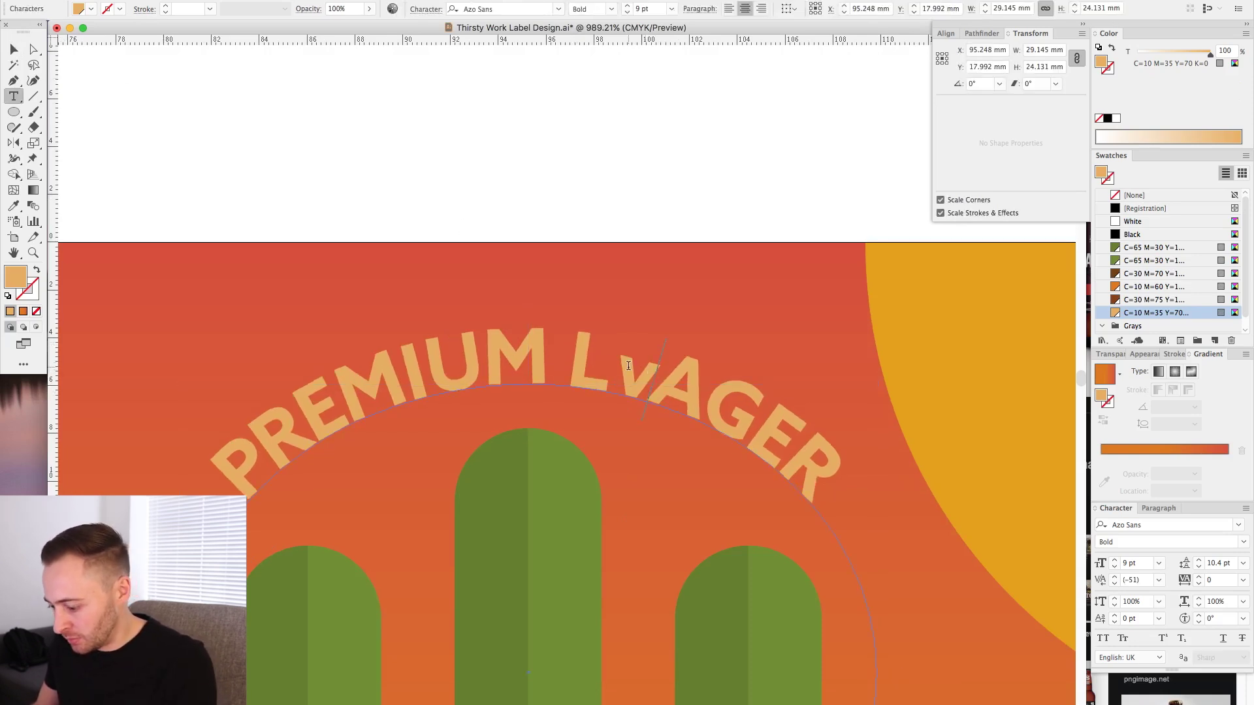
{"action": "key", "text": "BackSpace"}
{"action": "left_click", "coordinate": [14, 49]}
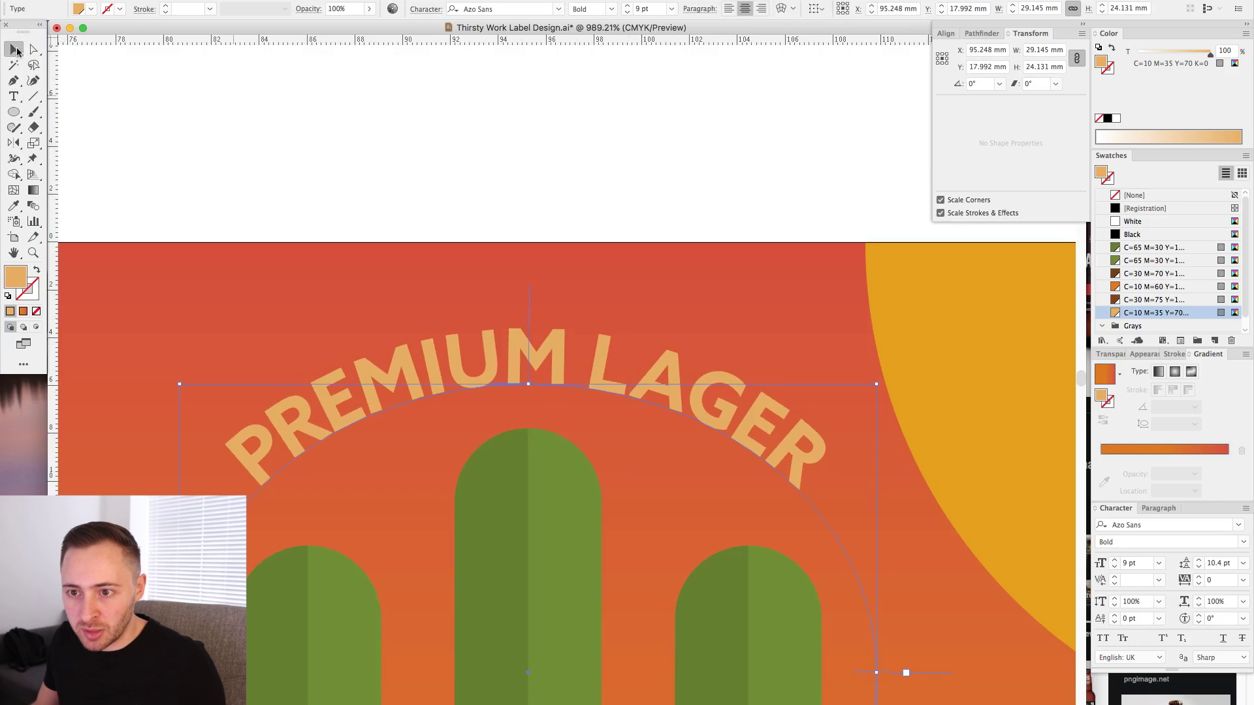
{"action": "left_click", "coordinate": [325, 137]}
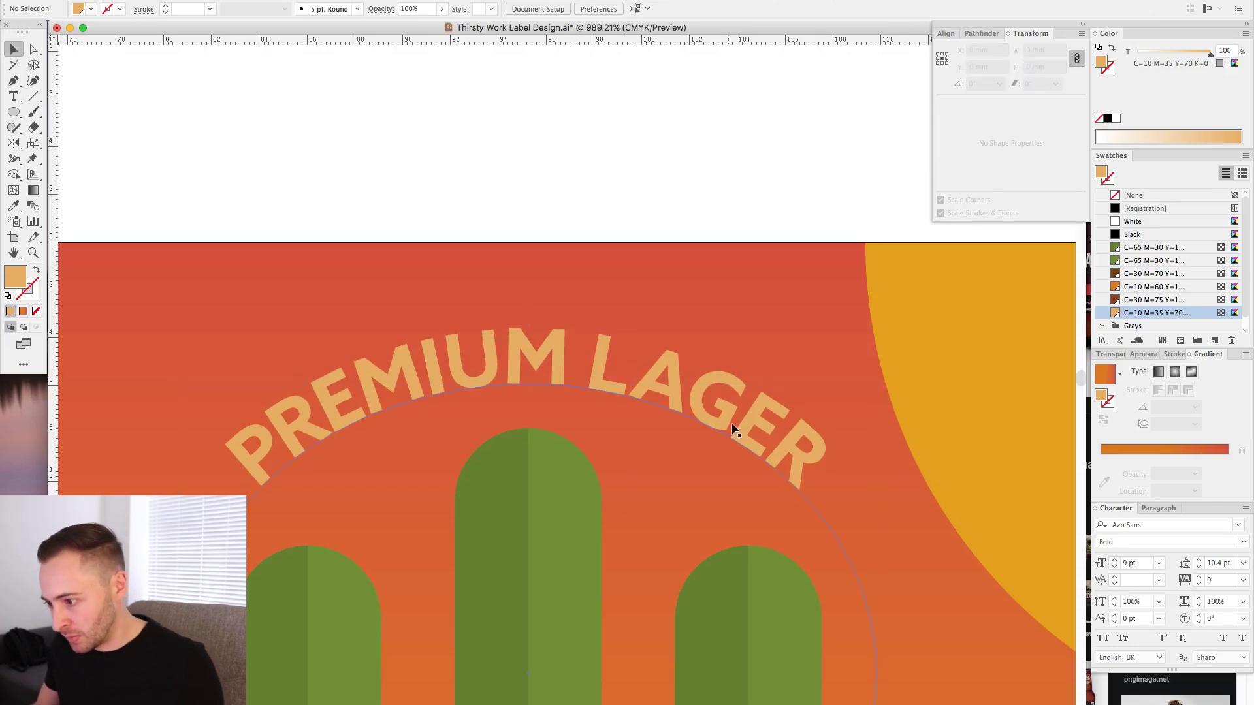
Tighten the PREMIUM LAGER letter spacing, with kerning of -55 between A and G and -20 between E and M
{"action": "left_click", "coordinate": [670, 384]}
{"action": "key", "text": "alt+Left"}
{"action": "key", "text": "alt+Left"}
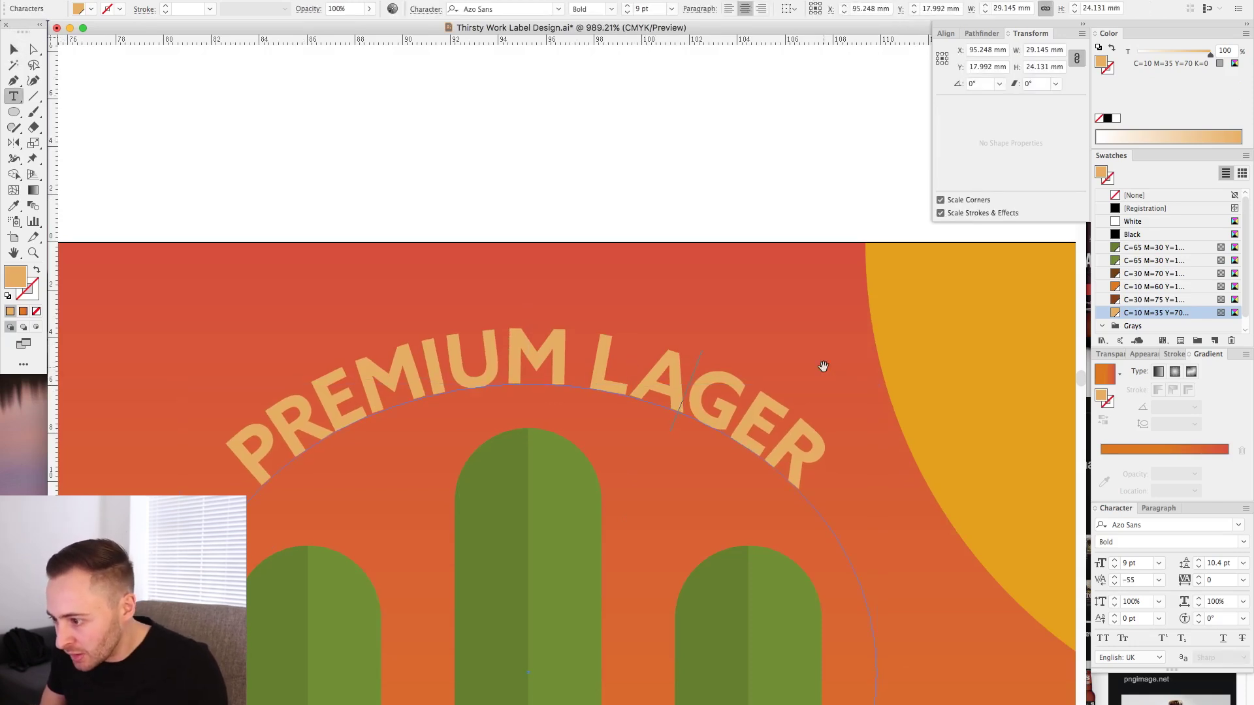
{"action": "key", "text": "alt+Right"}
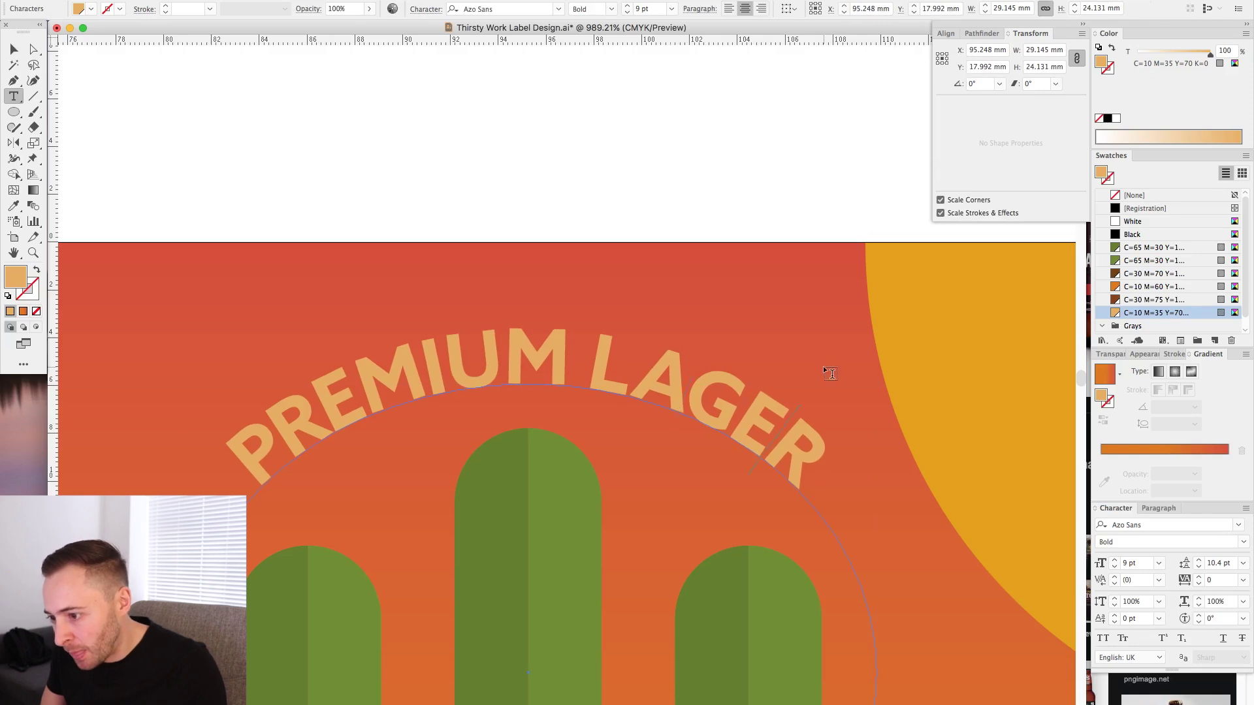
{"action": "key", "text": "alt+Left"}
{"action": "key", "text": "Left"}
{"action": "key", "text": "alt+Left"}
{"action": "key", "text": "Left"}
{"action": "key", "text": "alt+Left"}
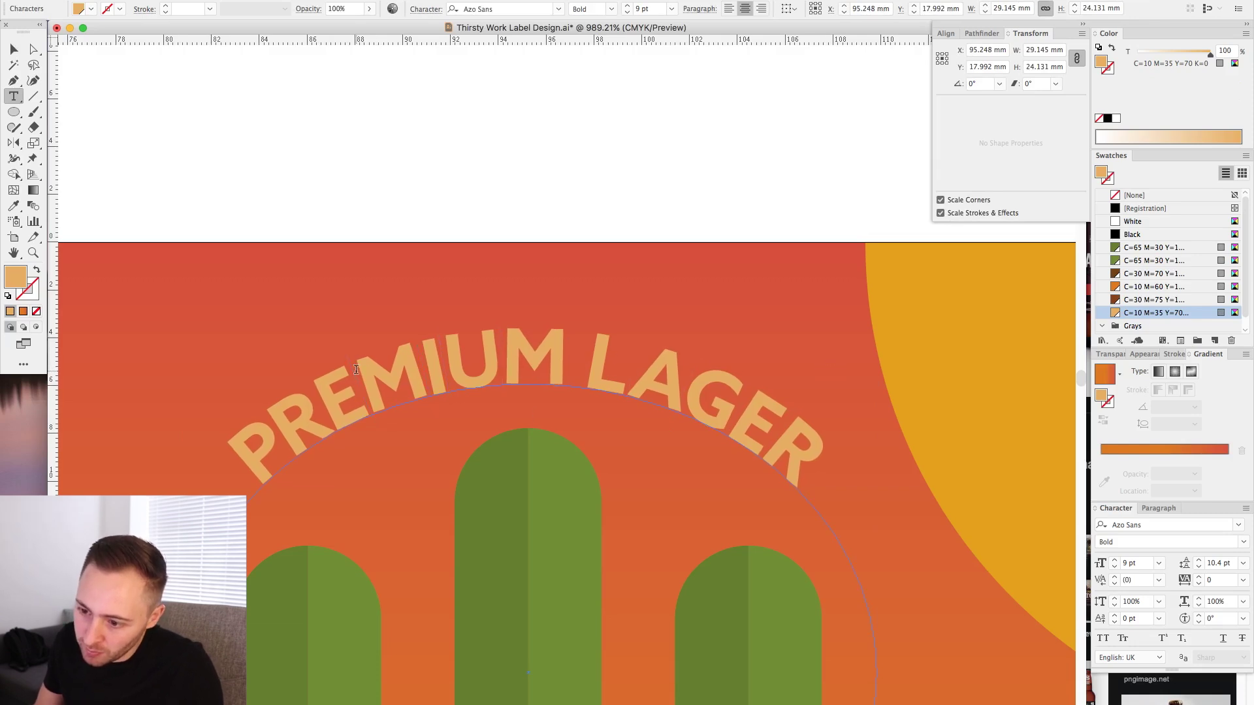
{"action": "key", "text": "alt+Left"}
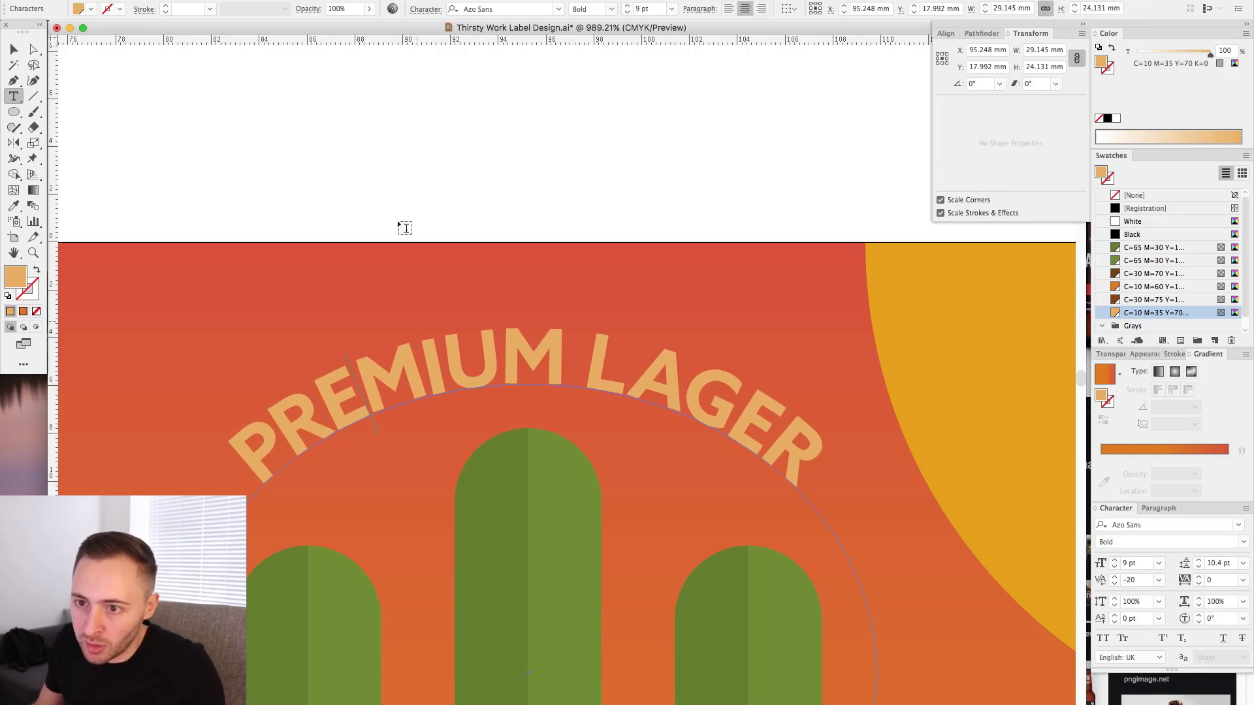
Deselect the curved text, check it in the context of the whole label and save the document
{"action": "left_click", "coordinate": [13, 49]}
{"action": "left_click", "coordinate": [399, 141]}
{"action": "key", "text": "super+minus"}
{"action": "key", "text": "super+minus"}
{"action": "key", "text": "super+minus"}
{"action": "key", "text": "super+minus"}
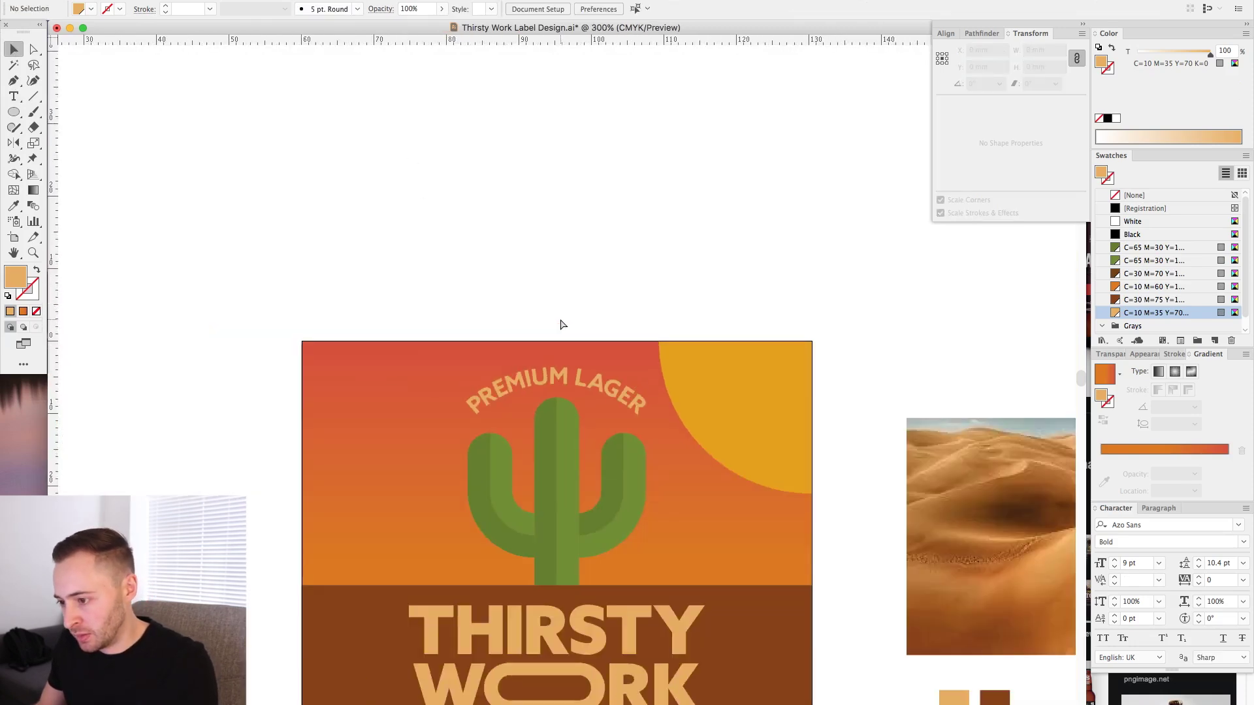
{"action": "scroll", "coordinate": [555, 307], "scroll_direction": "up", "scroll_amount": 2}
{"action": "scroll", "coordinate": [558, 301], "scroll_direction": "down", "scroll_amount": 1}
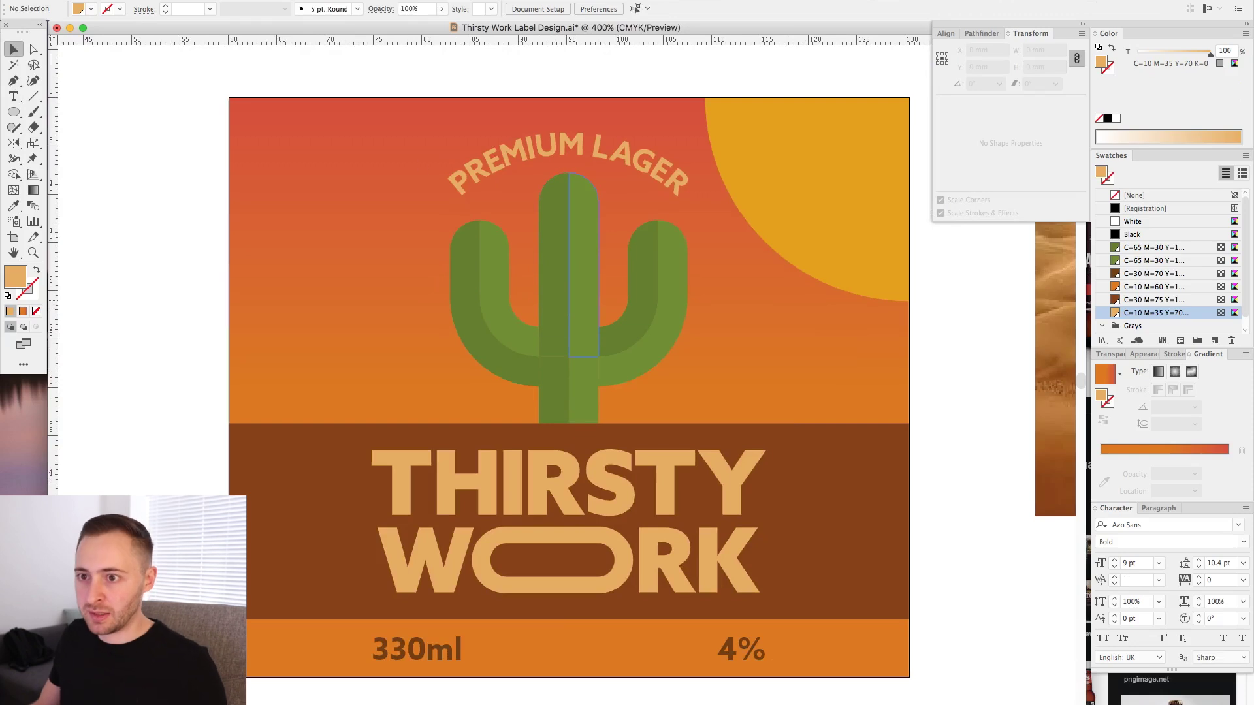
{"action": "key", "text": "super+s"}
{"action": "left_click", "coordinate": [115, 1]}
{"action": "mouse_move", "coordinate": [198, 231]}
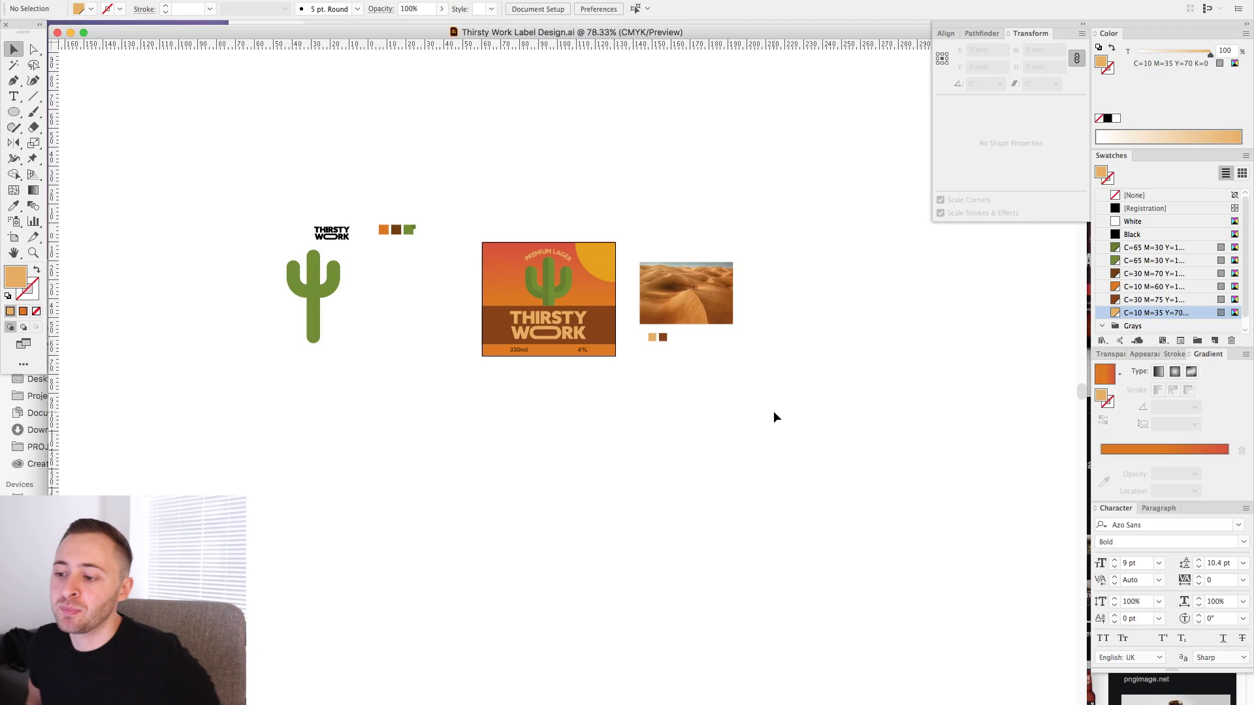
{"action": "left_click_drag", "start_coordinate": [401, 212], "coordinate": [754, 446]}
{"action": "scroll", "coordinate": [745, 496], "scroll_direction": "up", "scroll_amount": 2}
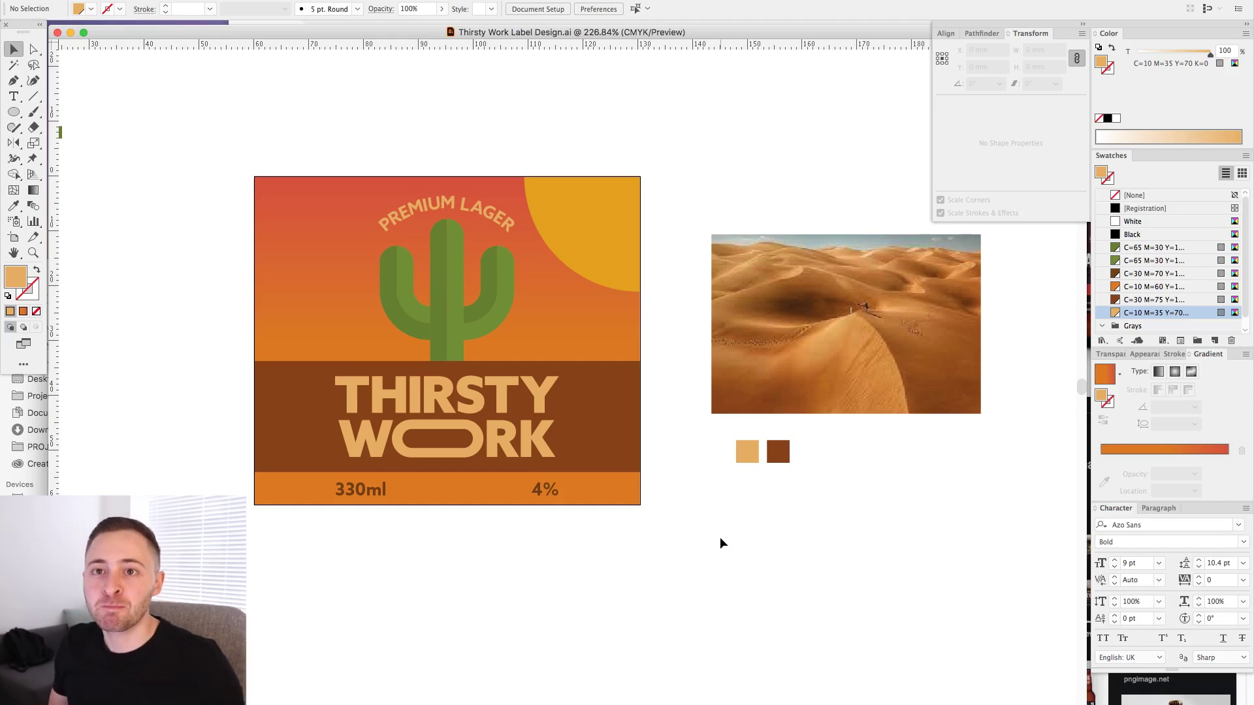
{"action": "key", "text": "super+minus"}
{"action": "key", "text": "super+minus"}
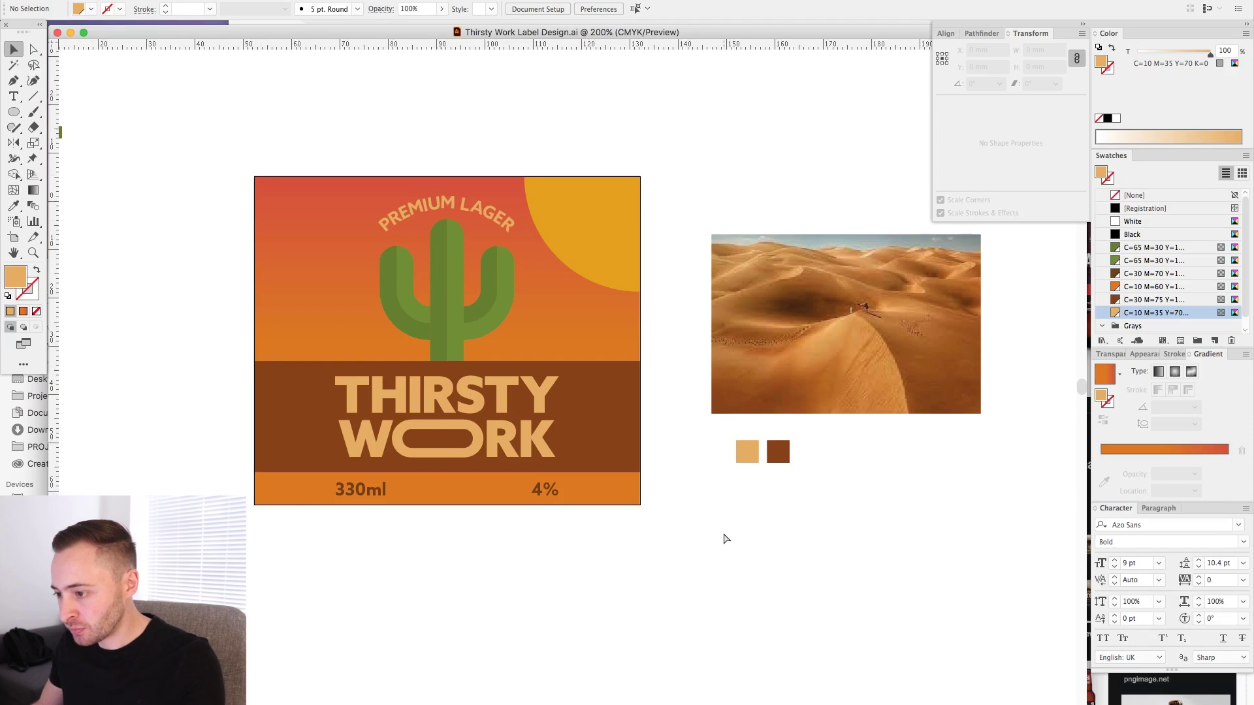
{"action": "left_click_drag", "start_coordinate": [746, 512], "coordinate": [615, 437]}
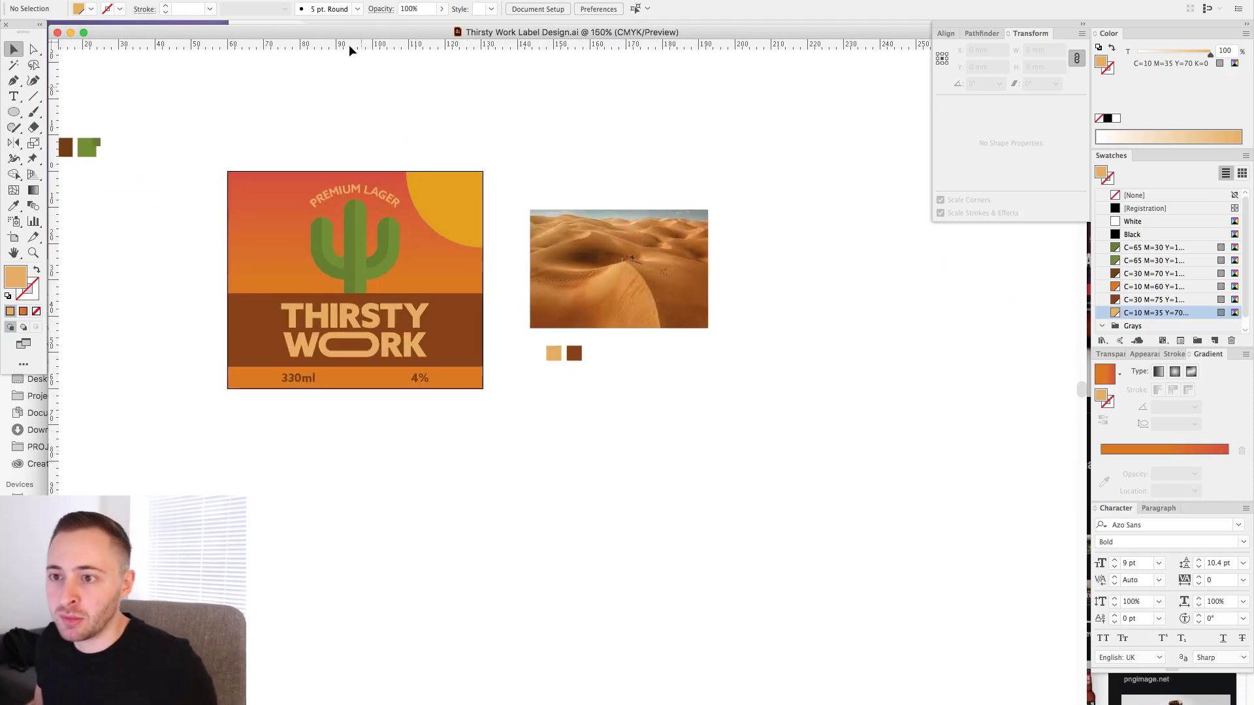
{"action": "left_click", "coordinate": [49, 2]}
{"action": "mouse_move", "coordinate": [109, 1]}
{"action": "left_click", "coordinate": [175, 87]}
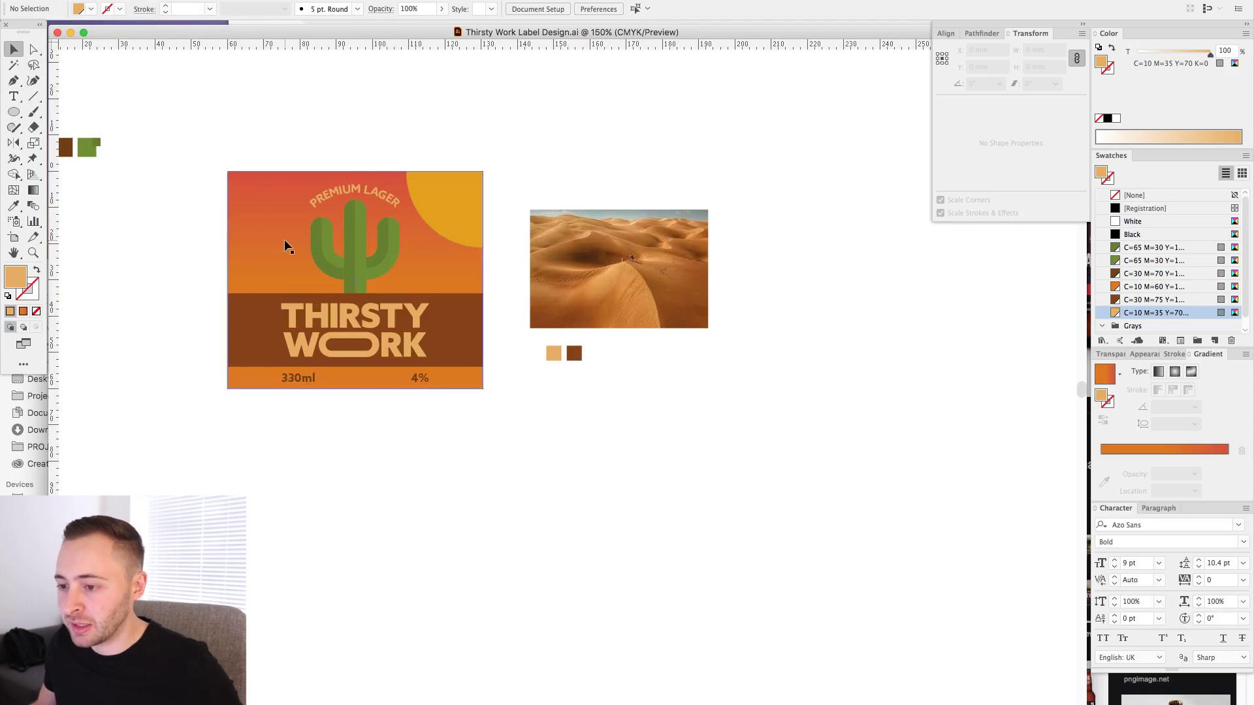
Duplicate the label artboard together with its artwork directly below the original
{"action": "key", "text": "super+minus"}
{"action": "key", "text": "super+minus"}
{"action": "key", "text": "alt+super+p"}
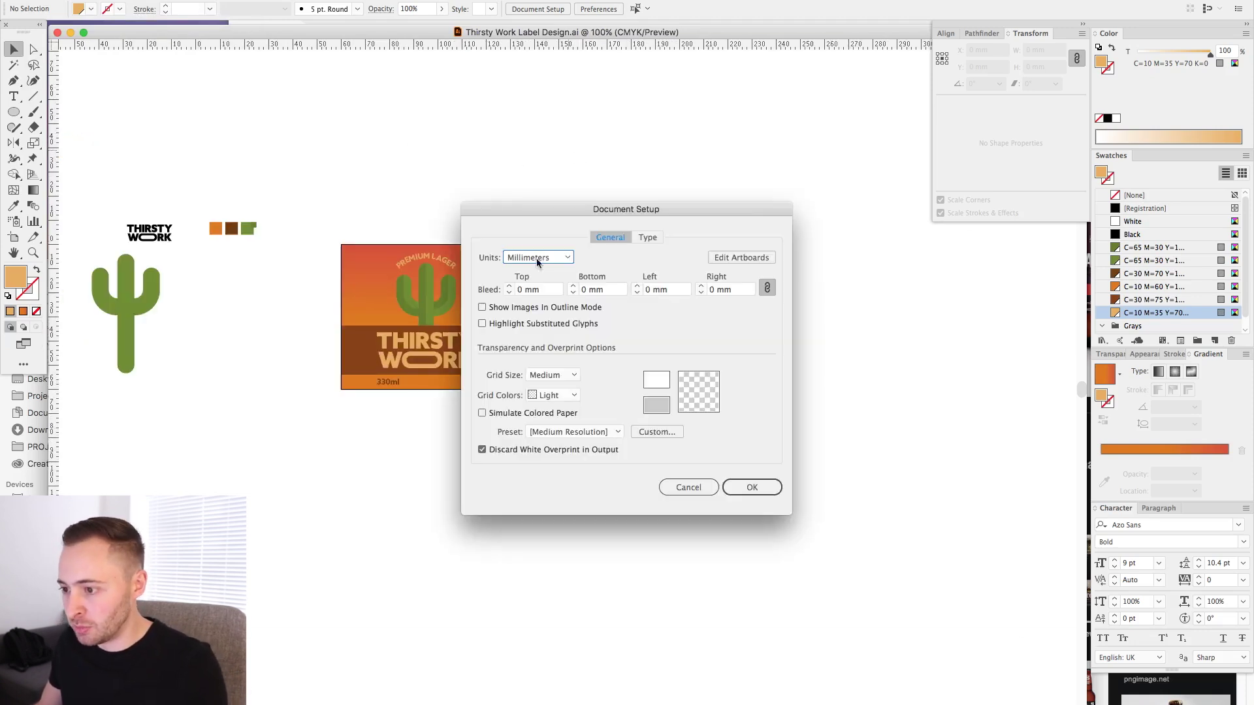
{"action": "left_click", "coordinate": [732, 258]}
{"action": "left_click_drag", "start_coordinate": [448, 301], "coordinate": [448, 482]}
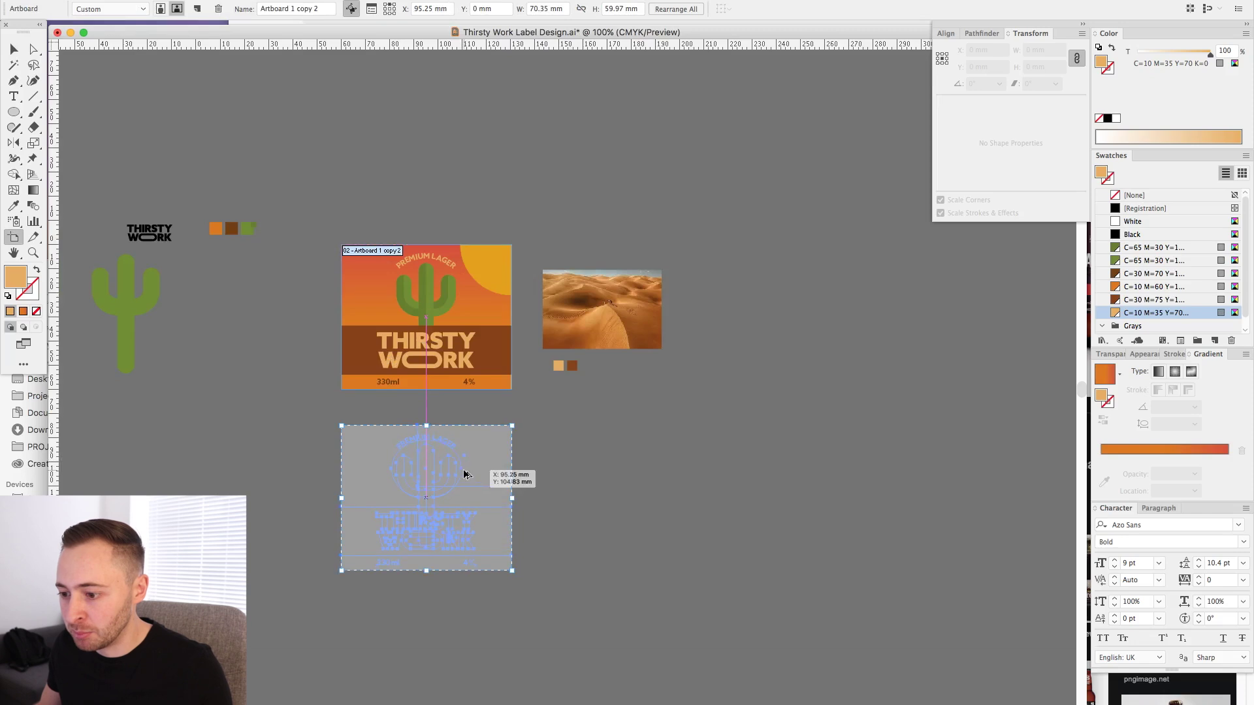
{"action": "key", "text": "Escape"}
{"action": "left_click_drag", "start_coordinate": [642, 635], "coordinate": [651, 632]}
{"action": "left_click_drag", "start_coordinate": [732, 545], "coordinate": [678, 543]}
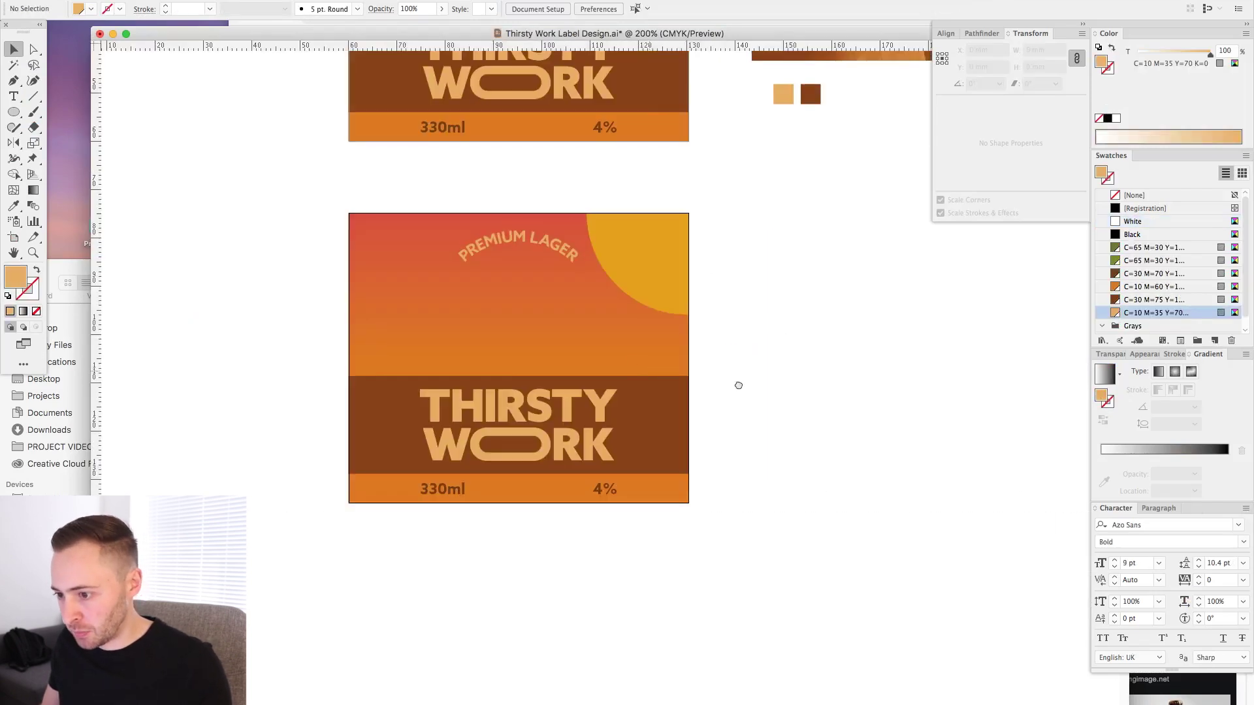
Paste the Rebrand Everything logo and place it beside the duplicated label
{"action": "scroll", "coordinate": [739, 384], "scroll_direction": "left", "scroll_amount": 5}
{"action": "key", "text": "super+v"}
{"action": "left_click_drag", "start_coordinate": [588, 395], "coordinate": [394, 308]}
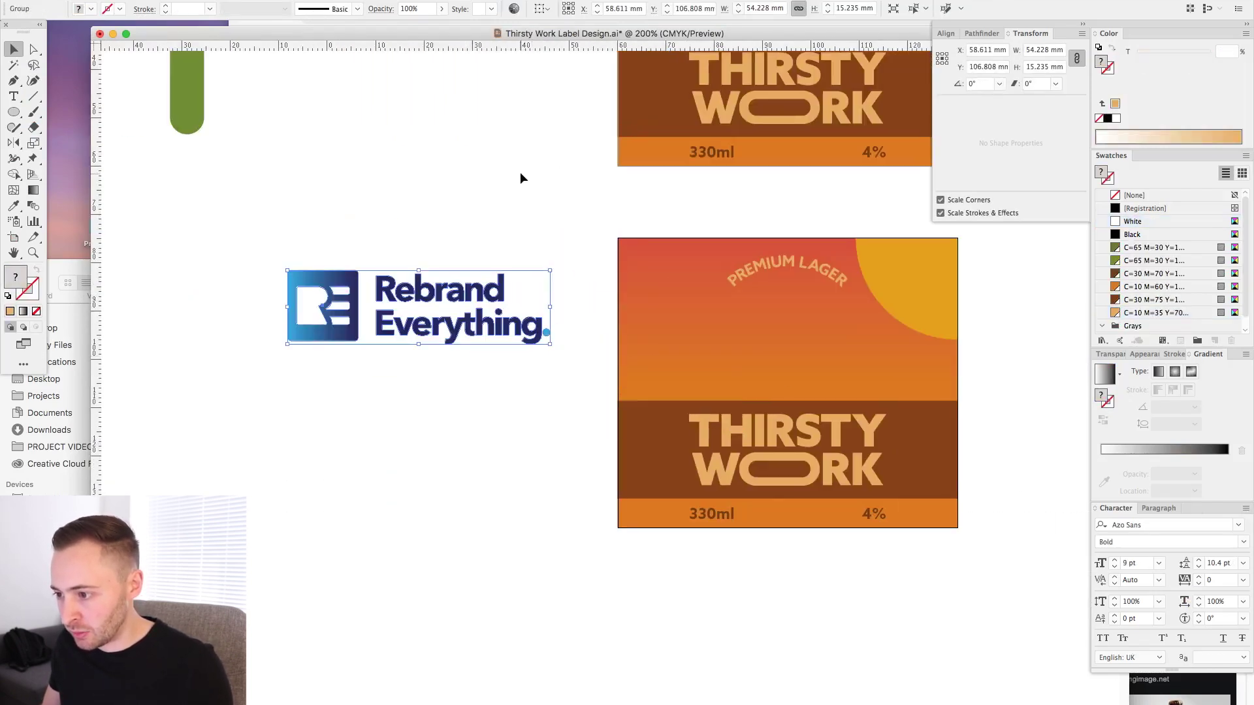
{"action": "left_click", "coordinate": [520, 175]}
{"action": "left_click_drag", "start_coordinate": [527, 201], "coordinate": [339, 201]}
{"action": "key", "text": "a"}
{"action": "scroll", "coordinate": [496, 315], "scroll_direction": "left", "scroll_amount": 1}
{"action": "key", "text": "v"}
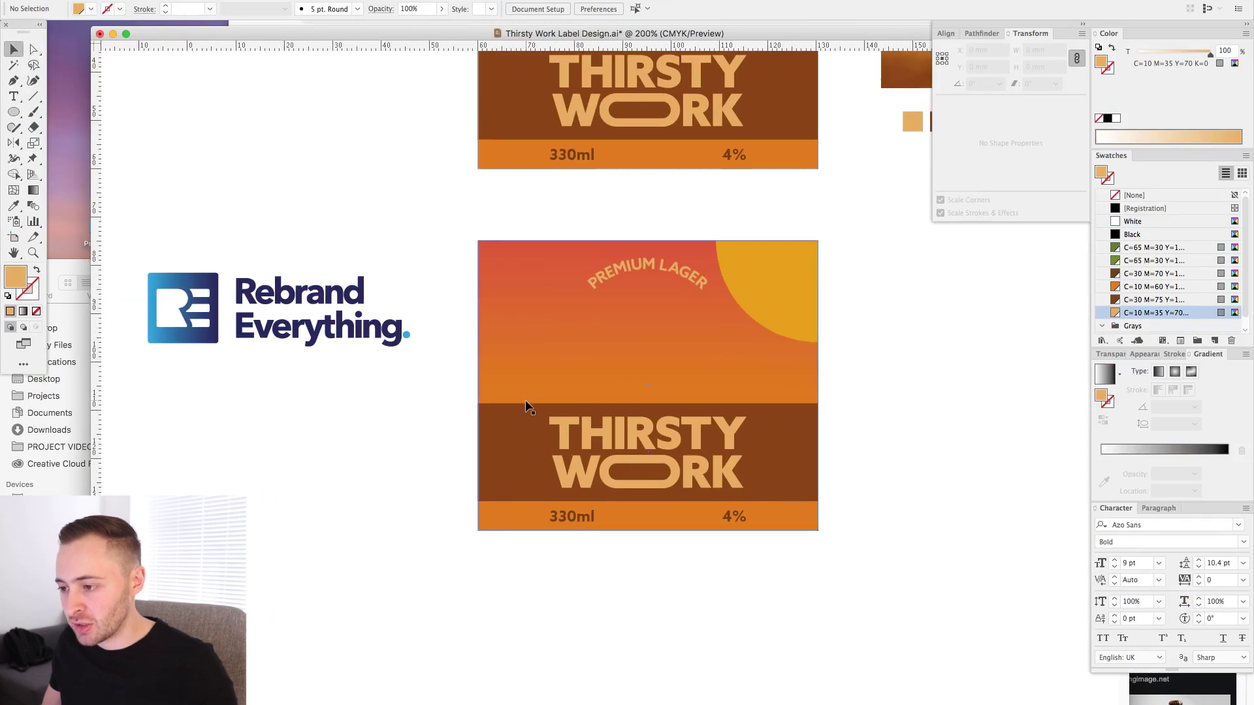
Save the logo icon's blue gradient as a swatch and apply it to the duplicated label's background
{"action": "left_click", "coordinate": [540, 320]}
{"action": "key", "text": "a"}
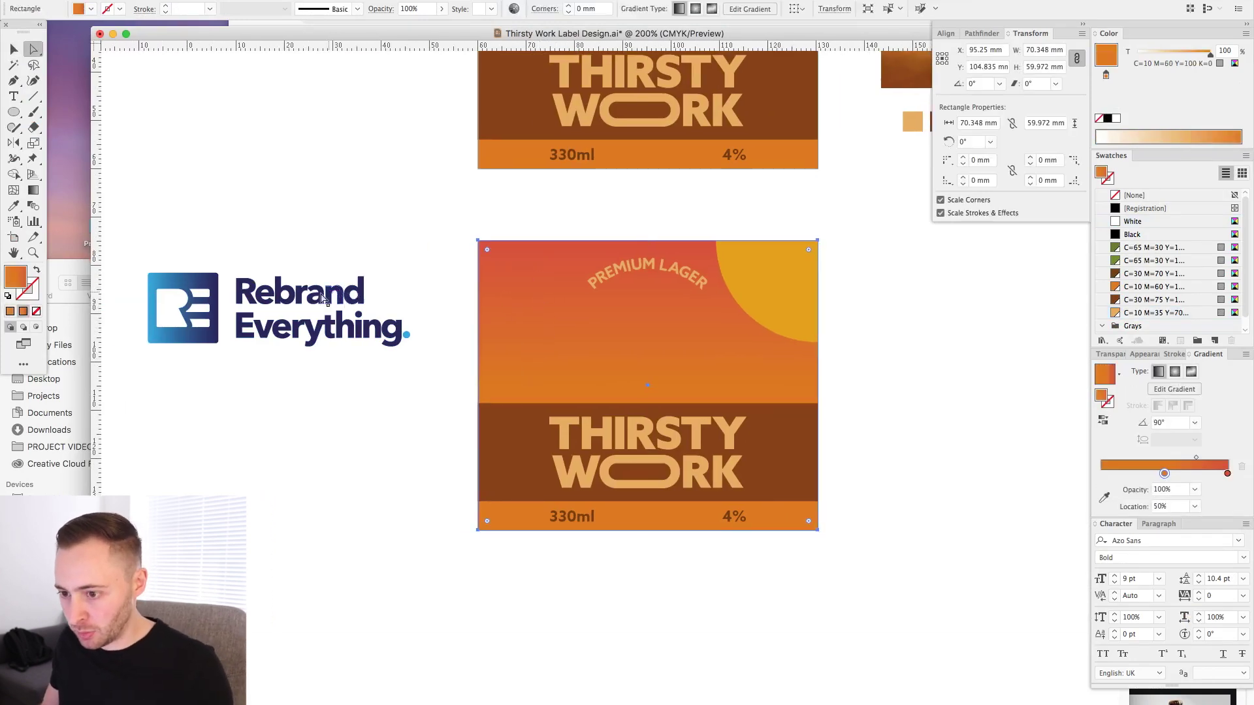
{"action": "left_click", "coordinate": [185, 276]}
{"action": "left_click_drag", "start_coordinate": [1104, 374], "coordinate": [1140, 250]}
{"action": "left_click", "coordinate": [784, 372]}
{"action": "left_click", "coordinate": [1139, 248]}
Delete the sun and its leftover mask outline from the duplicated label
{"action": "left_click", "coordinate": [875, 274]}
{"action": "scroll", "coordinate": [594, 282], "scroll_direction": "right", "scroll_amount": 2}
{"action": "left_click", "coordinate": [701, 271]}
{"action": "key", "text": "Delete"}
{"action": "key", "text": "super+y"}
{"action": "left_click", "coordinate": [688, 351]}
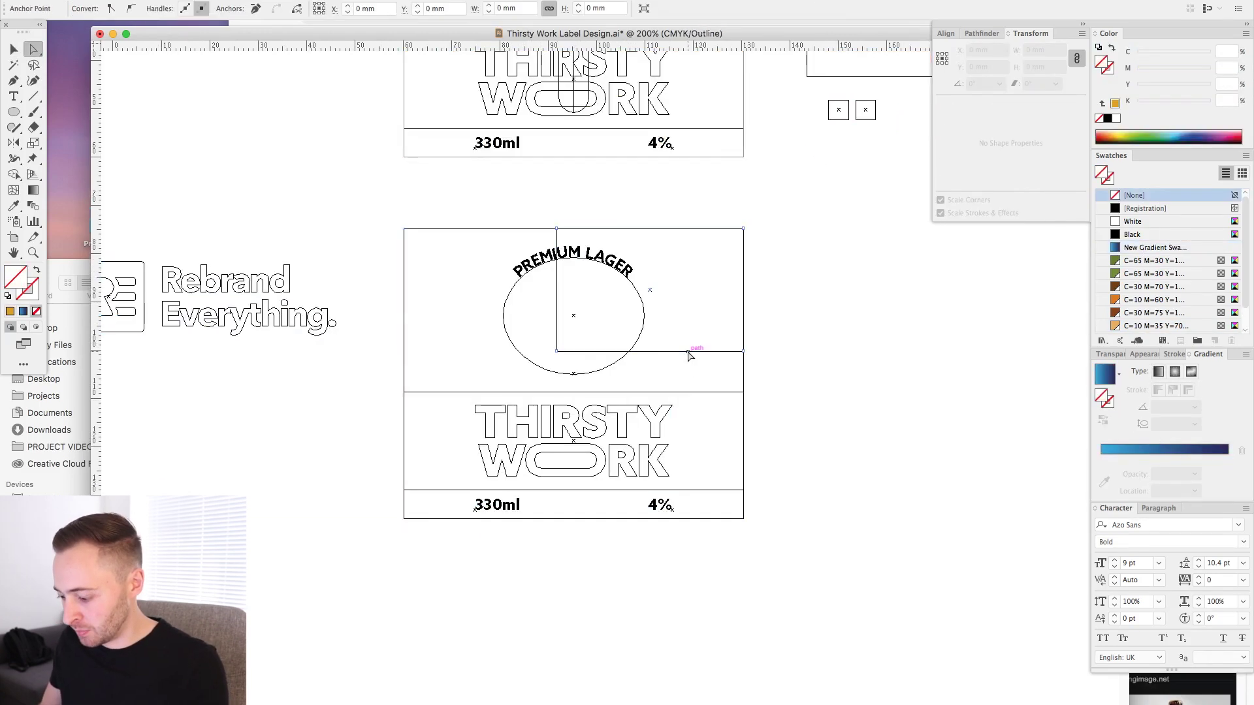
{"action": "key", "text": "Delete"}
{"action": "key", "text": "super+y"}
Move the curved PREMIUM LAGER text off the duplicated label to just below the Rebrand Everything logo
{"action": "key", "text": "v"}
{"action": "left_click_drag", "start_coordinate": [594, 258], "coordinate": [356, 381]}
{"action": "left_click_drag", "start_coordinate": [361, 339], "coordinate": [403, 329]}
{"action": "left_click", "coordinate": [403, 329]}
Add the logo's light blue and dark blue to the swatches from the selected final letter and dot
{"action": "left_click", "coordinate": [728, 408]}
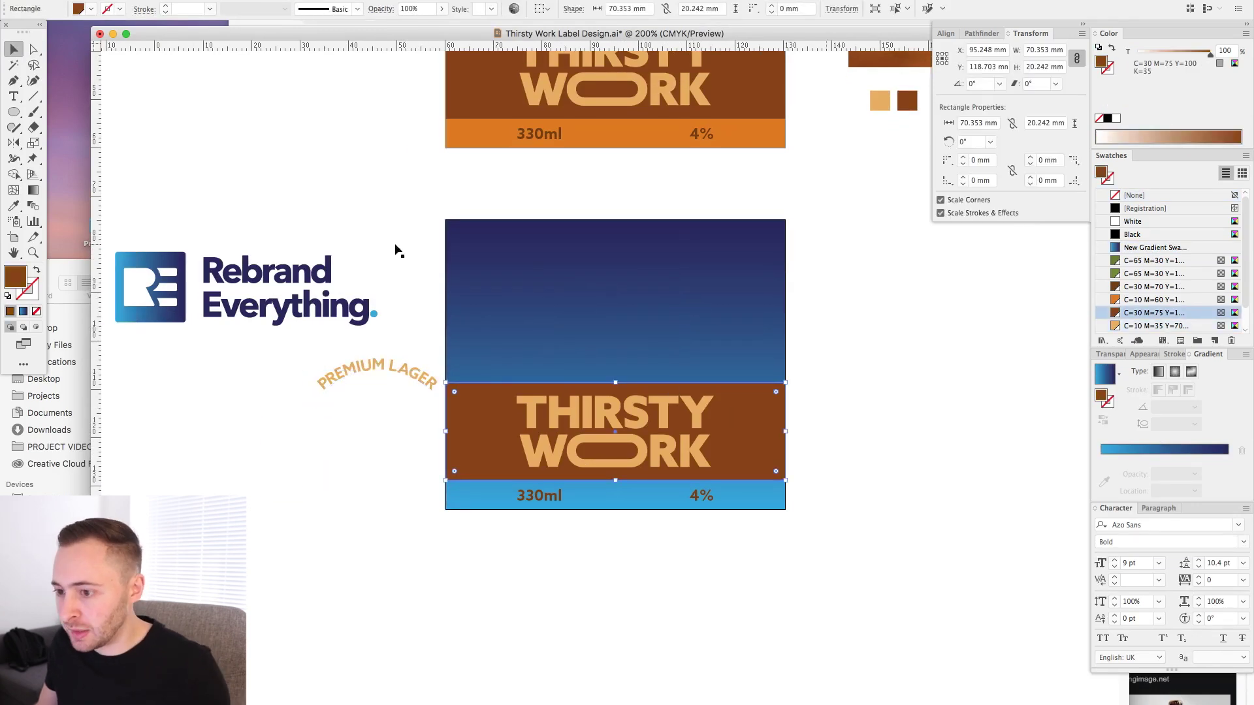
{"action": "key", "text": "a"}
{"action": "left_click_drag", "start_coordinate": [396, 281], "coordinate": [358, 314]}
{"action": "left_click", "coordinate": [1245, 155]}
{"action": "left_click", "coordinate": [1164, 254]}
{"action": "left_click", "coordinate": [1147, 301], "text": "shift"}
{"action": "left_click_drag", "start_coordinate": [1147, 301], "coordinate": [1147, 204]}
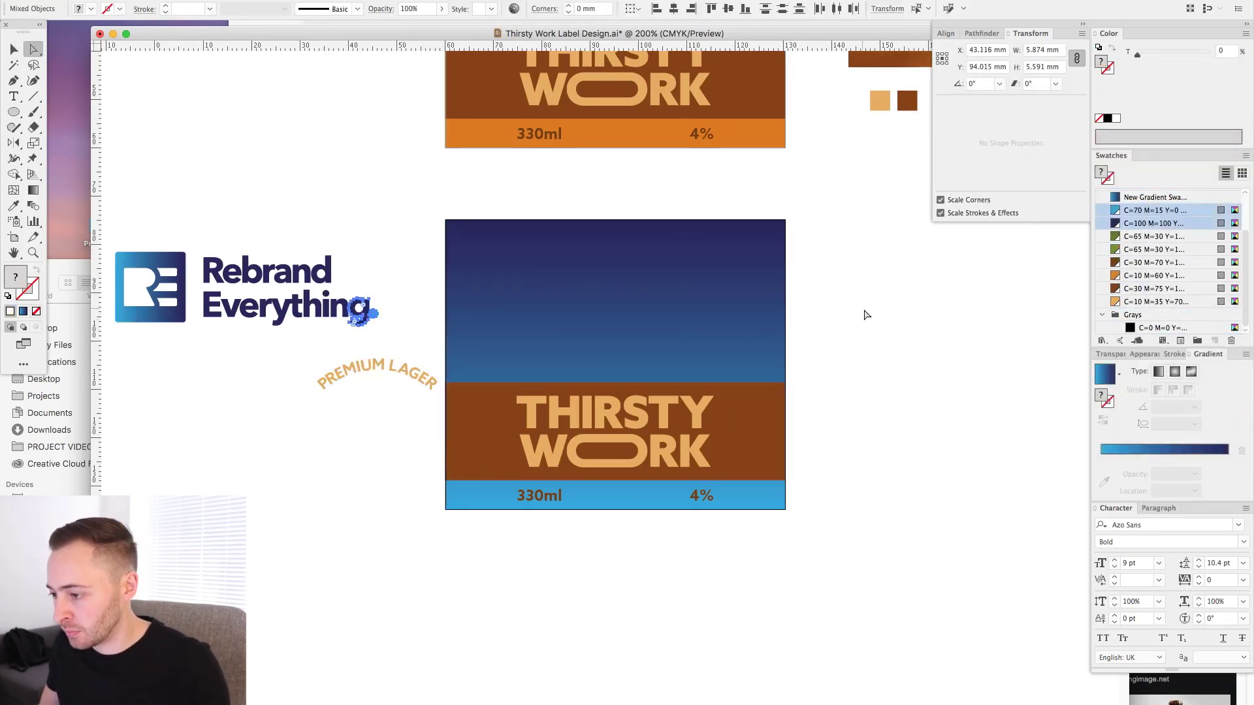
Recolour the brown band and the 330ml and 4% text with the dark blue swatch, and THIRSTY WORK with the light blue
{"action": "key", "text": "v"}
{"action": "left_click", "coordinate": [758, 411]}
{"action": "left_click", "coordinate": [1133, 222]}
{"action": "left_click", "coordinate": [677, 420]}
{"action": "left_click", "coordinate": [1153, 210]}
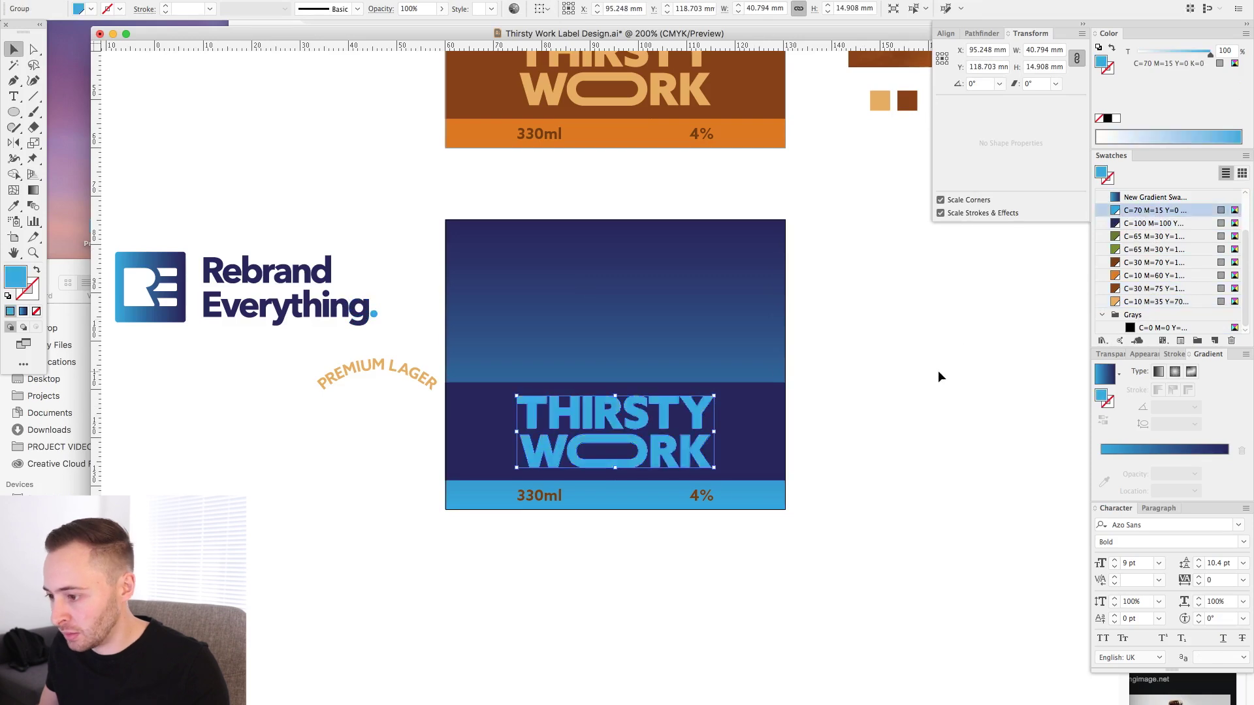
{"action": "key", "text": "ctrl+shift+a"}
{"action": "scroll", "coordinate": [589, 334], "scroll_direction": "up", "scroll_amount": 3}
{"action": "scroll", "coordinate": [589, 335], "scroll_direction": "right", "scroll_amount": 1}
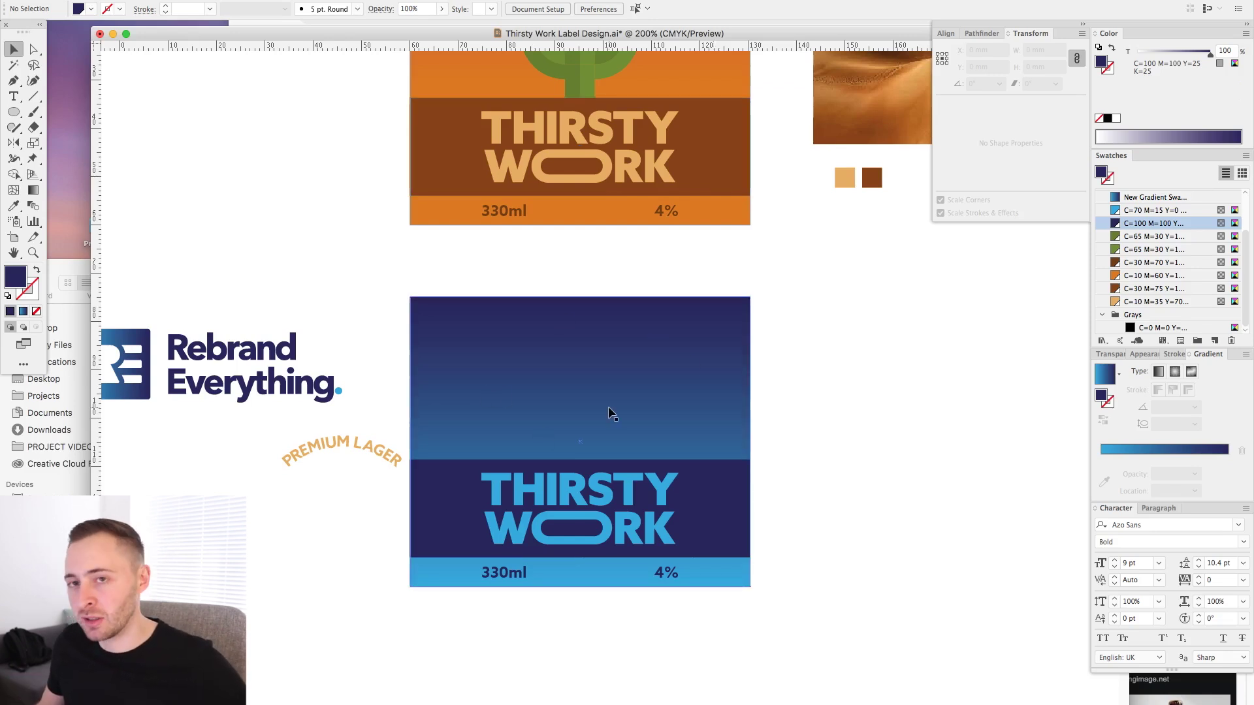
Show the grid and draw a dark blue circle about 21.2 mm in diameter with the Ellipse tool
{"action": "key", "text": "super+minus"}
{"action": "left_click_drag", "start_coordinate": [840, 423], "coordinate": [806, 473]}
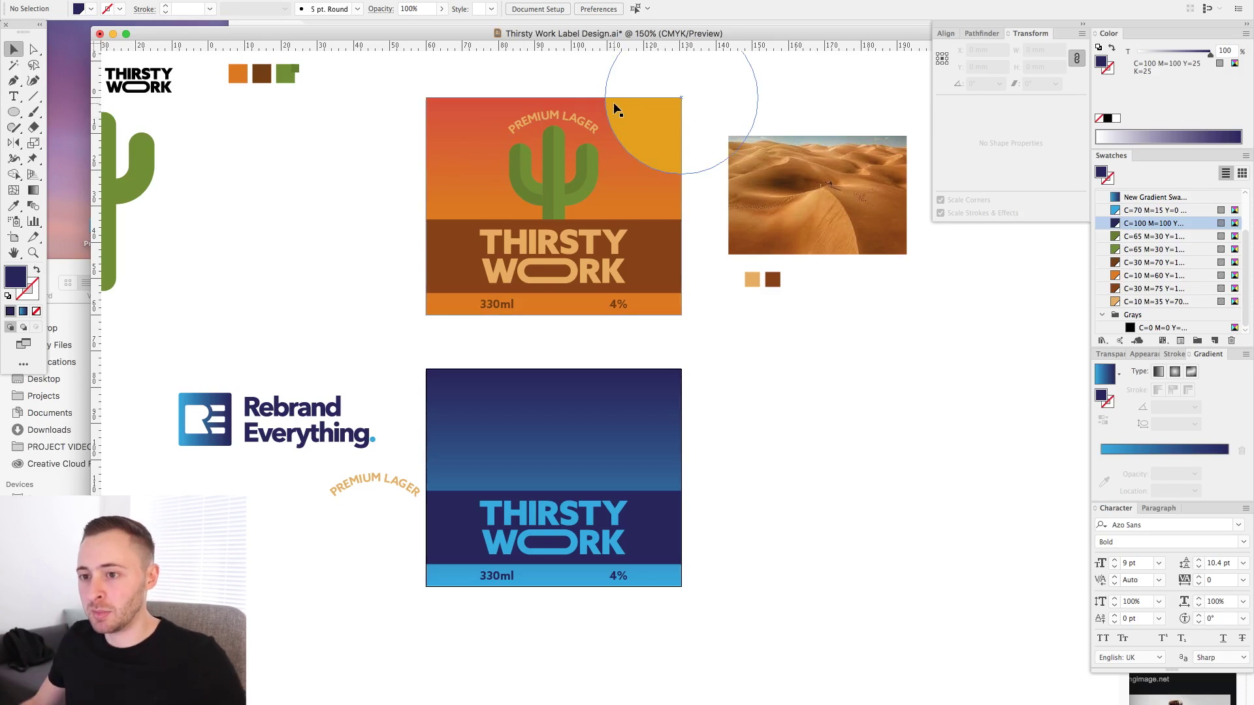
{"action": "left_click", "coordinate": [8, 115]}
{"action": "left_click_drag", "start_coordinate": [359, 252], "coordinate": [832, 575]}
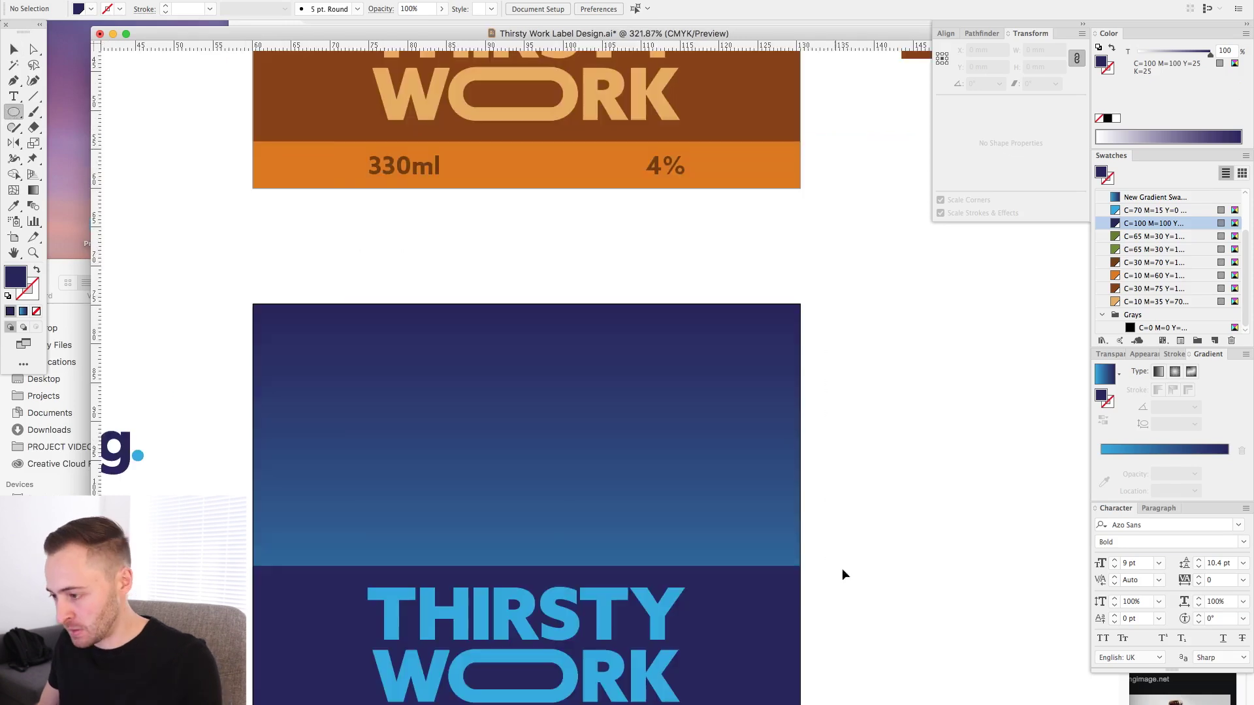
{"action": "left_click_drag", "start_coordinate": [894, 371], "coordinate": [486, 256]}
{"action": "key", "text": "super+apostrophe"}
{"action": "left_click_drag", "start_coordinate": [230, 380], "coordinate": [414, 333]}
{"action": "key", "text": "v"}
{"action": "left_click_drag", "start_coordinate": [369, 341], "coordinate": [943, 399]}
{"action": "left_click_drag", "start_coordinate": [770, 610], "coordinate": [453, 600]}
{"action": "left_click", "coordinate": [595, 372]}
Move the duplicated label's artboard and artwork so that its edges align with the grid
{"action": "key", "text": "super+minus"}
{"action": "key", "text": "super+minus"}
{"action": "left_click_drag", "start_coordinate": [348, 365], "coordinate": [348, 365]}
{"action": "left_click_drag", "start_coordinate": [346, 359], "coordinate": [703, 347]}
{"action": "left_click", "coordinate": [506, 268]}
{"action": "key", "text": "shift+o"}
{"action": "left_click_drag", "start_coordinate": [142, 241], "coordinate": [231, 295]}
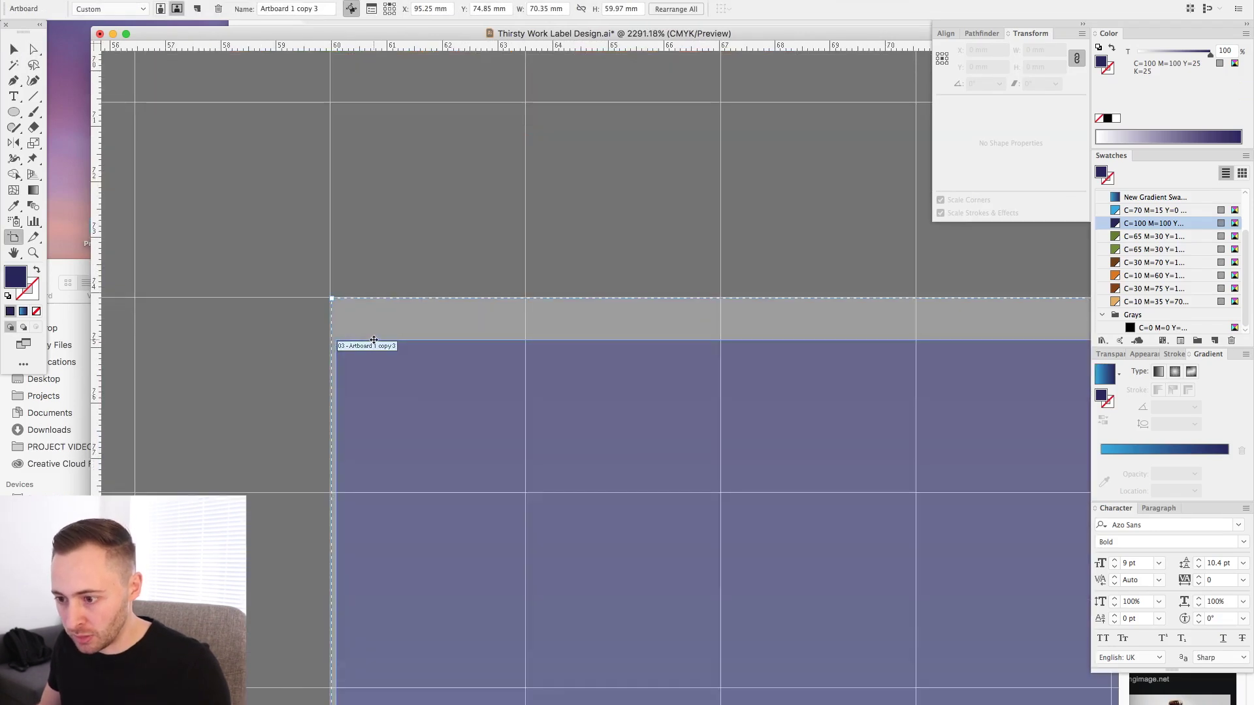
{"action": "scroll", "coordinate": [374, 347], "scroll_direction": "down", "scroll_amount": 8}
Place the circle beside the blue label and raise its top anchor into a sharp corner to form a drop
{"action": "key", "text": "v"}
{"action": "left_click_drag", "start_coordinate": [280, 389], "coordinate": [768, 389]}
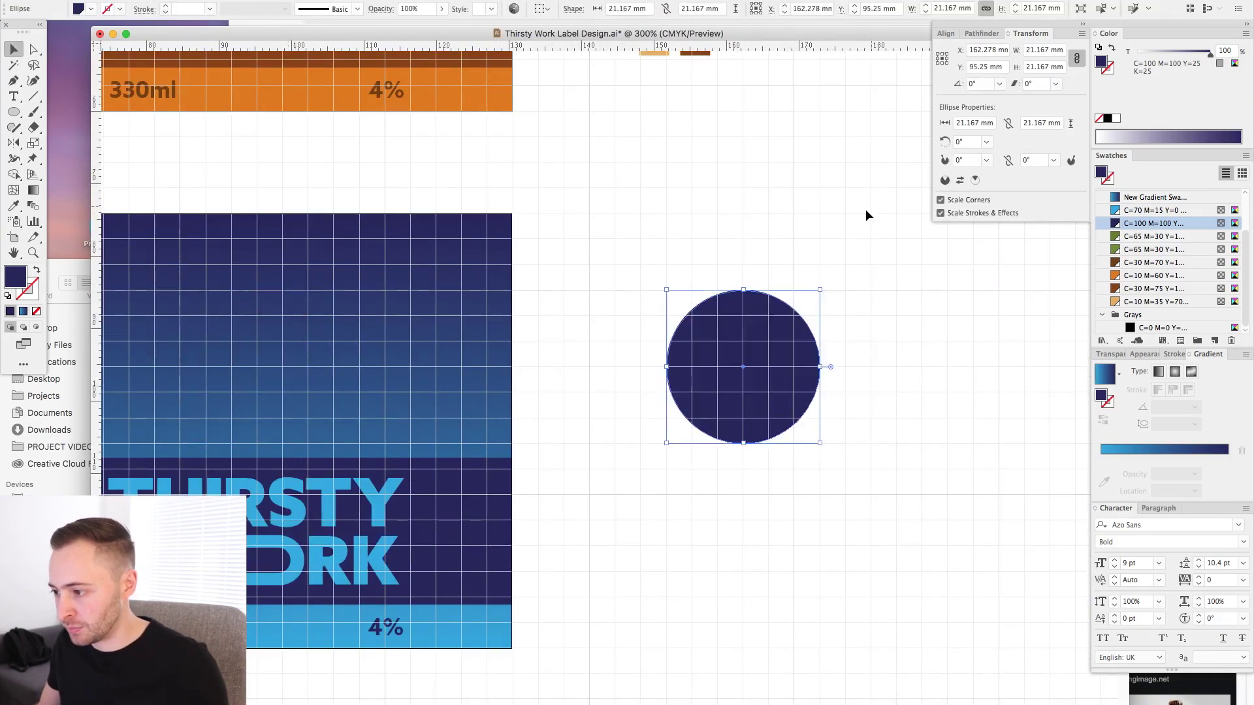
{"action": "left_click_drag", "start_coordinate": [865, 209], "coordinate": [760, 221]}
{"action": "key", "text": "a"}
{"action": "left_click_drag", "start_coordinate": [638, 302], "coordinate": [638, 226]}
{"action": "key", "text": "shift+c"}
{"action": "left_click", "coordinate": [638, 225]}
Extend the upper handles of the drop's two side anchors equally to give it fuller sides, then deselect it
{"action": "key", "text": "a"}
{"action": "left_click_drag", "start_coordinate": [546, 331], "coordinate": [811, 381]}
{"action": "left_click", "coordinate": [715, 378]}
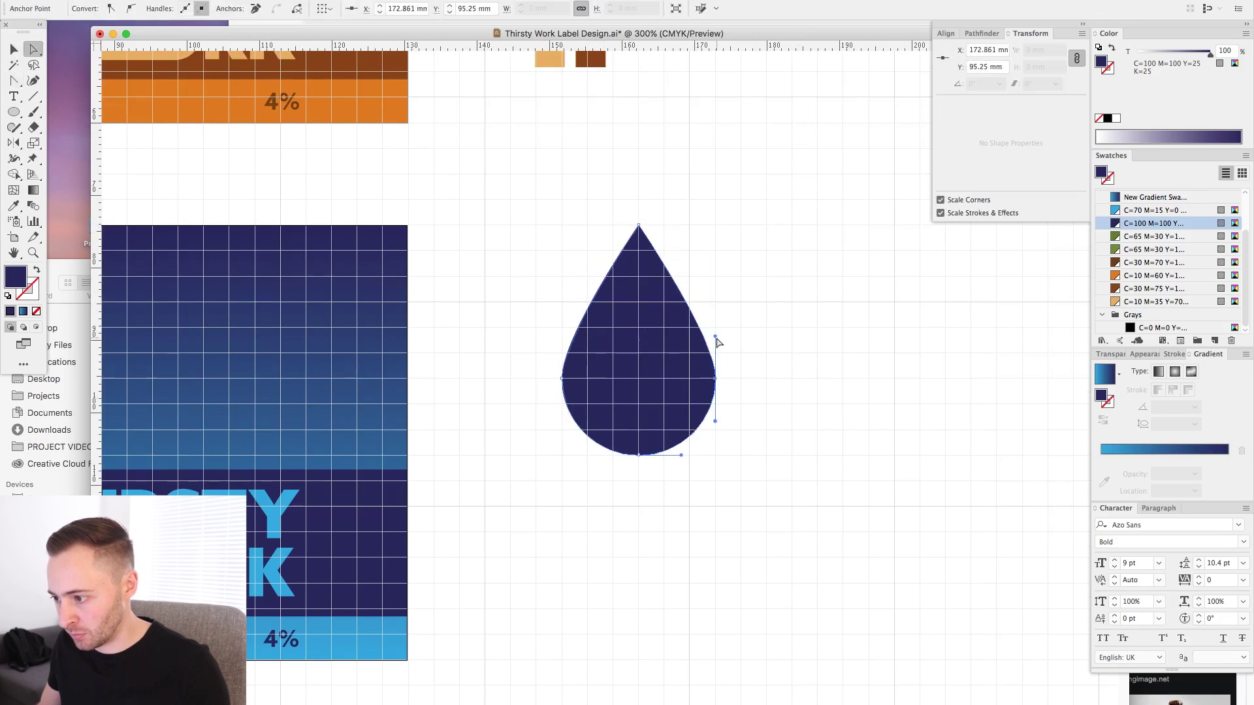
{"action": "left_click_drag", "start_coordinate": [716, 336], "coordinate": [715, 304]}
{"action": "left_click", "coordinate": [562, 379]}
{"action": "left_click_drag", "start_coordinate": [563, 336], "coordinate": [563, 304]}
{"action": "key", "text": "v"}
{"action": "left_click", "coordinate": [527, 276]}
{"action": "key", "text": "super+minus"}
{"action": "key", "text": "super+minus"}
Duplicate the drop horizontally to keep a spare copy, and shift the working drop closer to the label
{"action": "left_click_drag", "start_coordinate": [623, 265], "coordinate": [727, 265]}
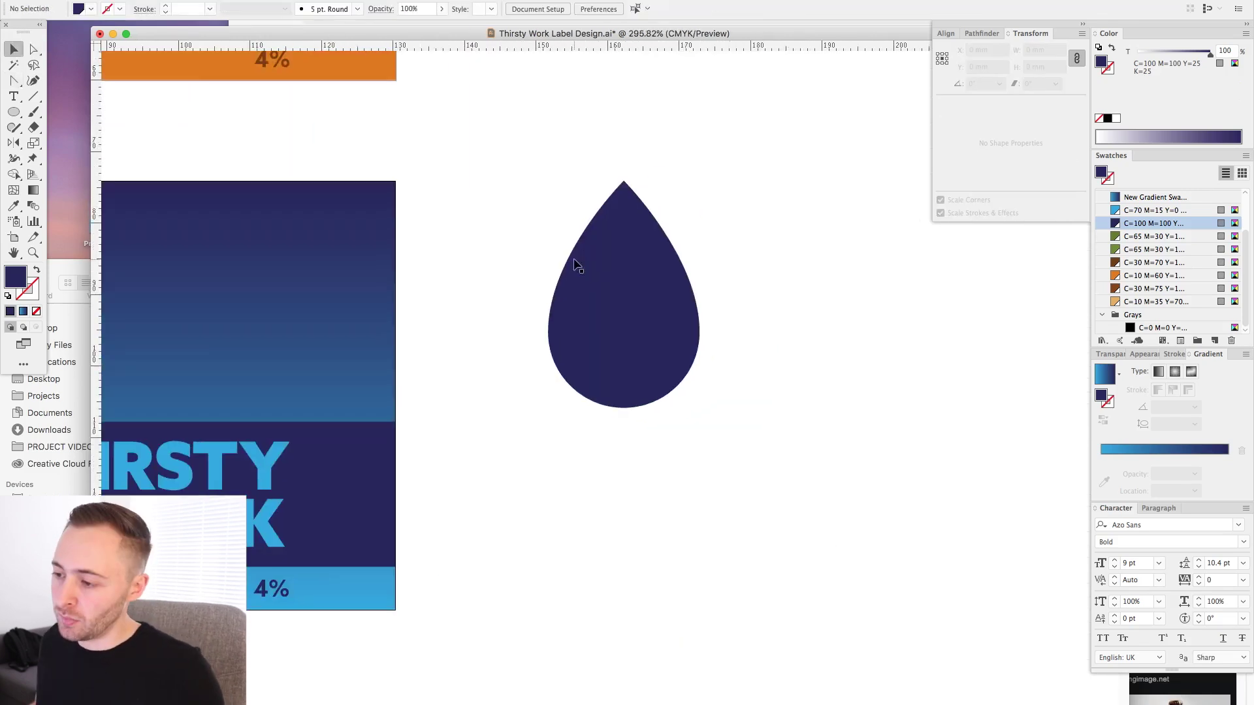
{"action": "left_click_drag", "start_coordinate": [577, 266], "coordinate": [853, 266]}
{"action": "left_click_drag", "start_coordinate": [853, 265], "coordinate": [500, 265]}
{"action": "left_click", "coordinate": [129, 154]}
Draw a vertical line through the centre of the drop nearest the label and divide the drop into two halves
{"action": "left_click", "coordinate": [34, 95]}
{"action": "left_click_drag", "start_coordinate": [548, 156], "coordinate": [548, 459]}
{"action": "key", "text": "v"}
{"action": "left_click", "coordinate": [574, 339], "text": "shift"}
{"action": "left_click", "coordinate": [981, 34]}
{"action": "left_click", "coordinate": [946, 98]}
{"action": "left_click", "coordinate": [693, 216]}
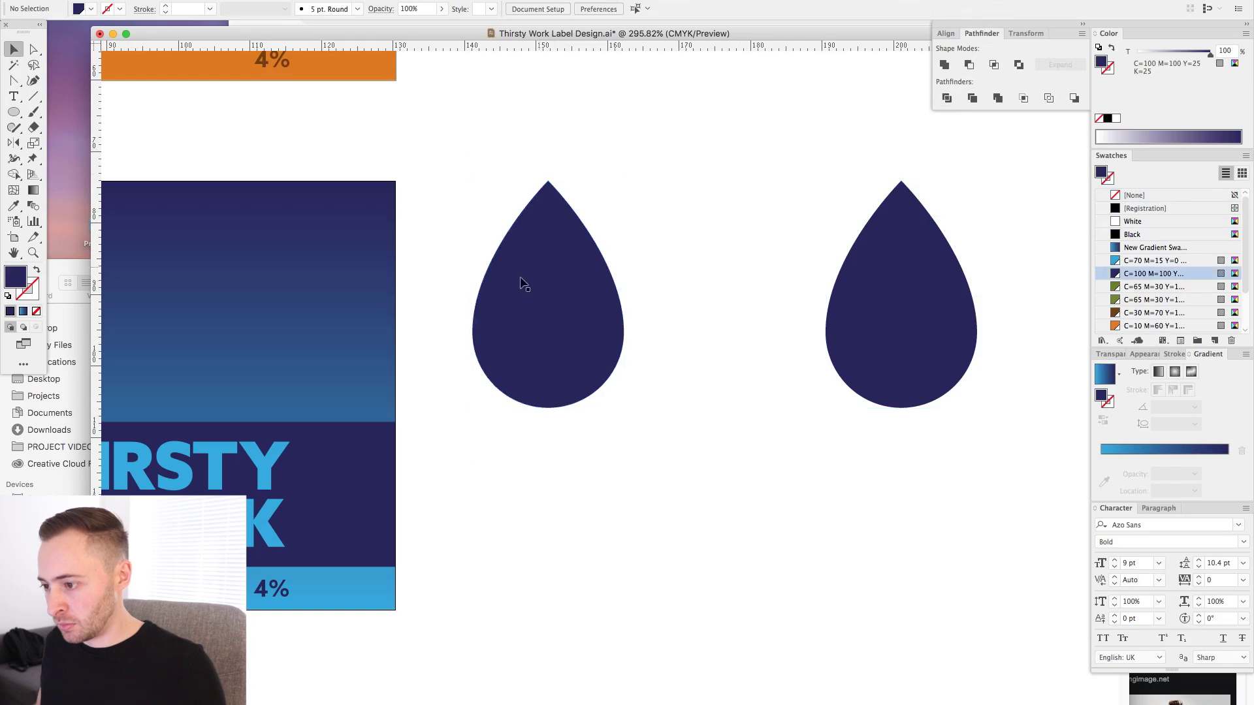
Fill both halves of the divided drop with the light blue swatch and set the left half's tint to 70%
{"action": "key", "text": "a"}
{"action": "left_click", "coordinate": [524, 285]}
{"action": "left_click", "coordinate": [1149, 260]}
{"action": "left_click", "coordinate": [583, 304]}
{"action": "left_click", "coordinate": [1149, 260]}
{"action": "left_click", "coordinate": [531, 310]}
{"action": "left_click", "coordinate": [1225, 50]}
{"action": "type", "text": "70"}
{"action": "key", "text": "Return"}
Place the two-tone drop on the blue label, centred above THIRSTY WORK and one grid unit below the top edge
{"action": "left_click_drag", "start_coordinate": [439, 183], "coordinate": [762, 285]}
{"action": "left_click_drag", "start_coordinate": [921, 421], "coordinate": [525, 419]}
{"action": "key", "text": "super+apostrophe"}
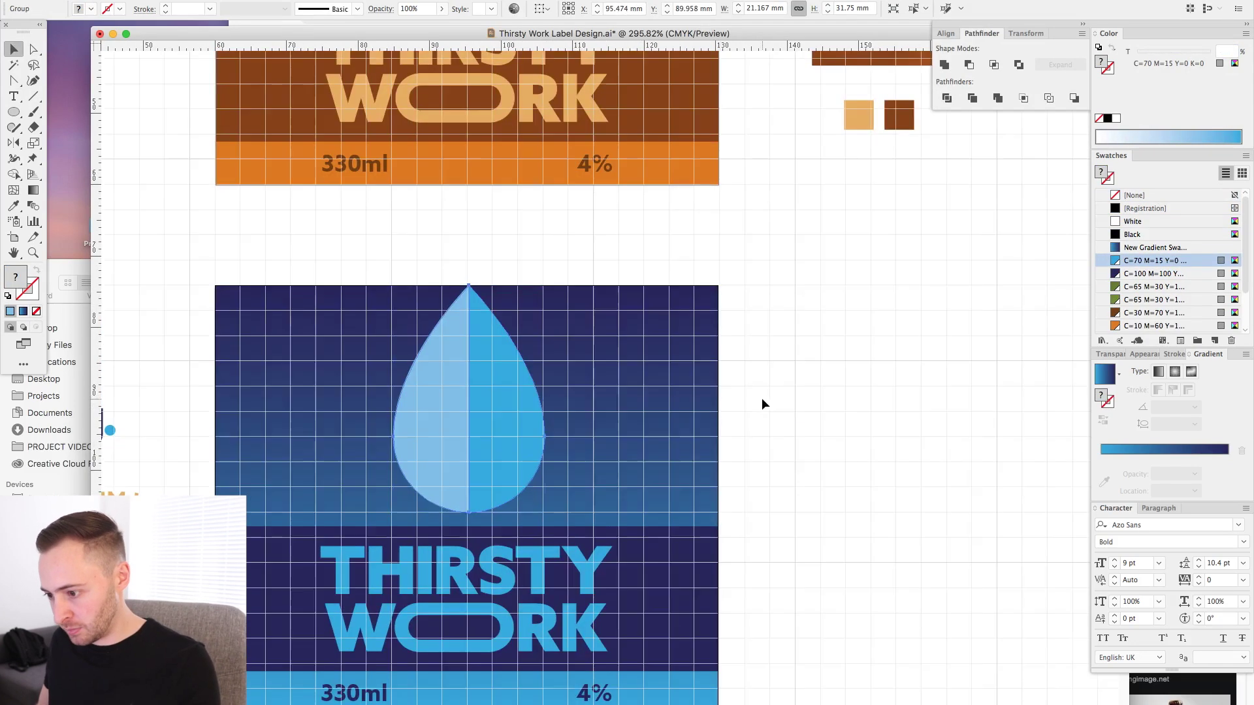
{"action": "scroll", "coordinate": [762, 398], "scroll_direction": "down", "scroll_amount": 3}
{"action": "scroll", "coordinate": [761, 398], "scroll_direction": "left", "scroll_amount": 2}
{"action": "left_click_drag", "start_coordinate": [557, 143], "coordinate": [557, 169]}
{"action": "left_click", "coordinate": [885, 214]}
{"action": "key", "text": "super+apostrophe"}
{"action": "scroll", "coordinate": [886, 218], "scroll_direction": "down", "scroll_amount": 1}
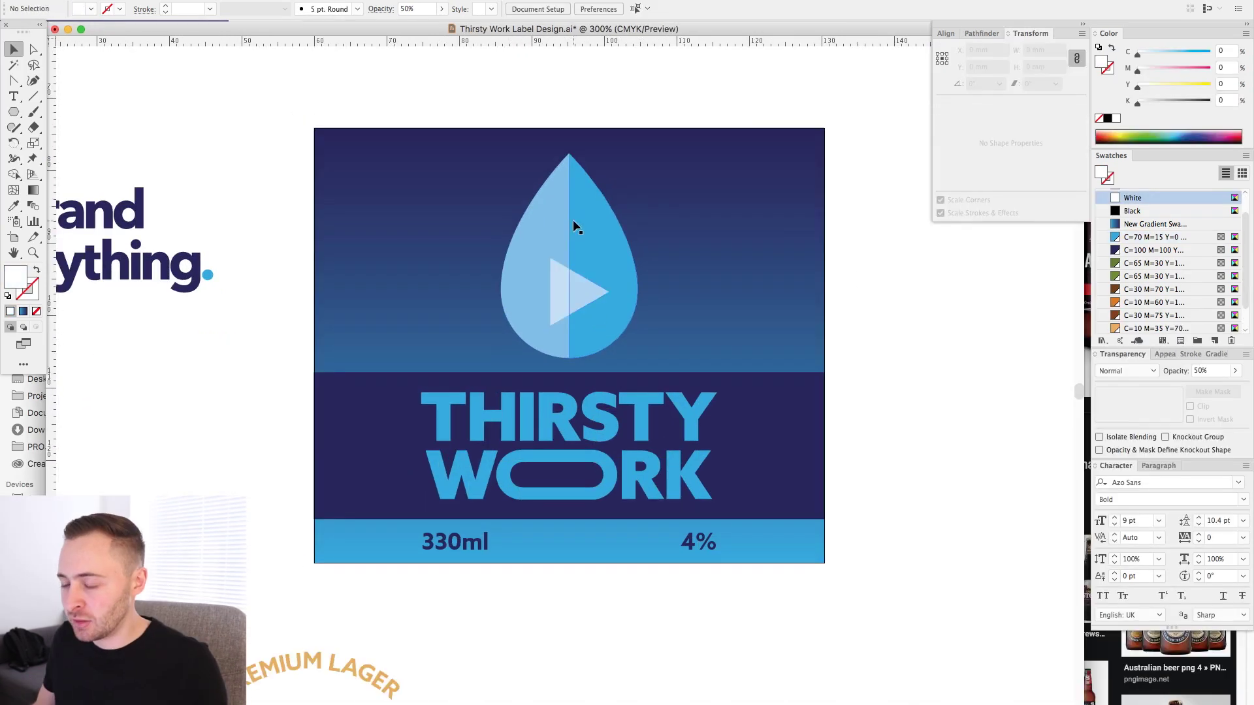
{"action": "scroll", "coordinate": [574, 229], "scroll_direction": "right", "scroll_amount": 3}
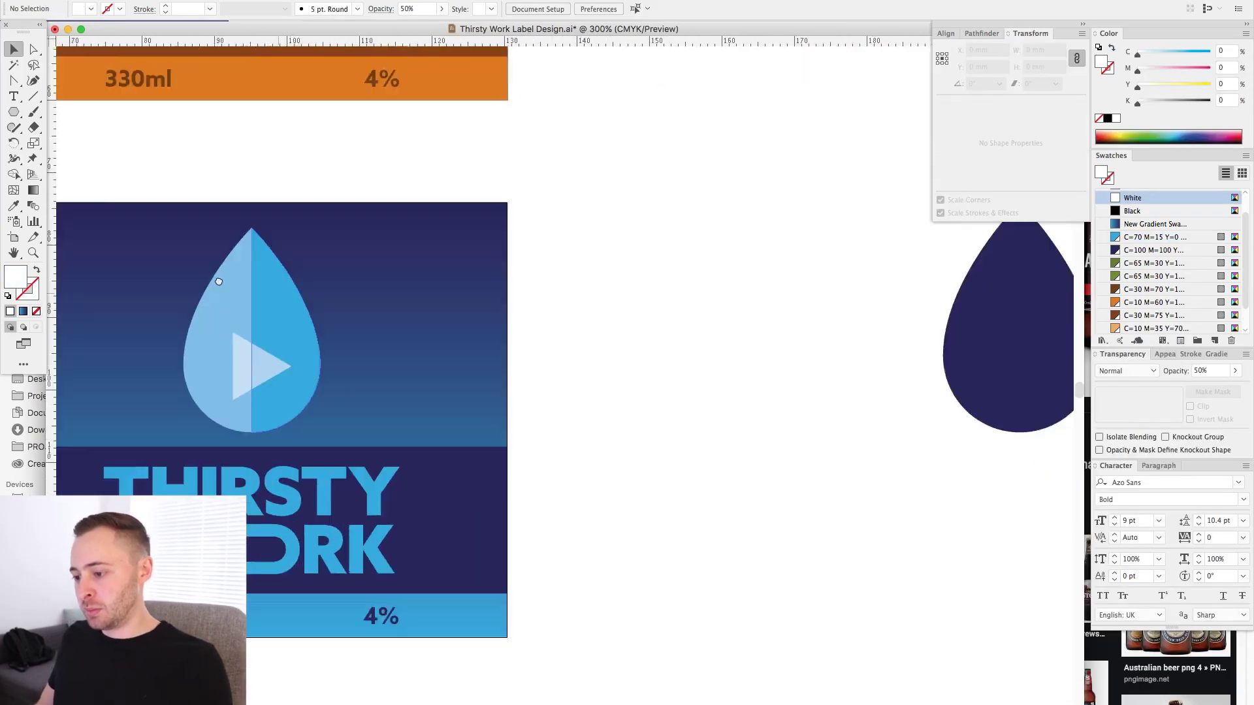
Move the spare dark blue drop closer to the blue label
{"action": "left_click_drag", "start_coordinate": [218, 282], "coordinate": [162, 268]}
{"action": "key", "text": "super+minus"}
{"action": "left_click_drag", "start_coordinate": [721, 264], "coordinate": [652, 263]}
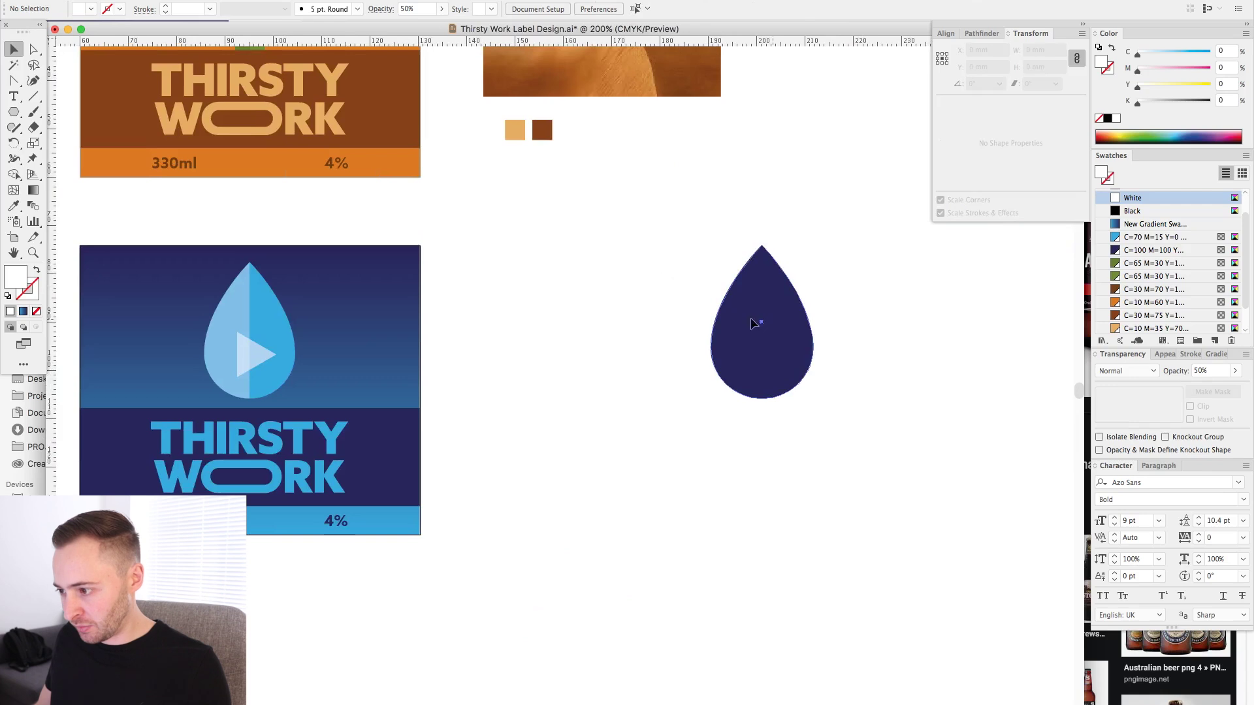
{"action": "left_click", "coordinate": [756, 322]}
{"action": "left_click", "coordinate": [641, 324]}
{"action": "left_click_drag", "start_coordinate": [775, 350], "coordinate": [559, 350]}
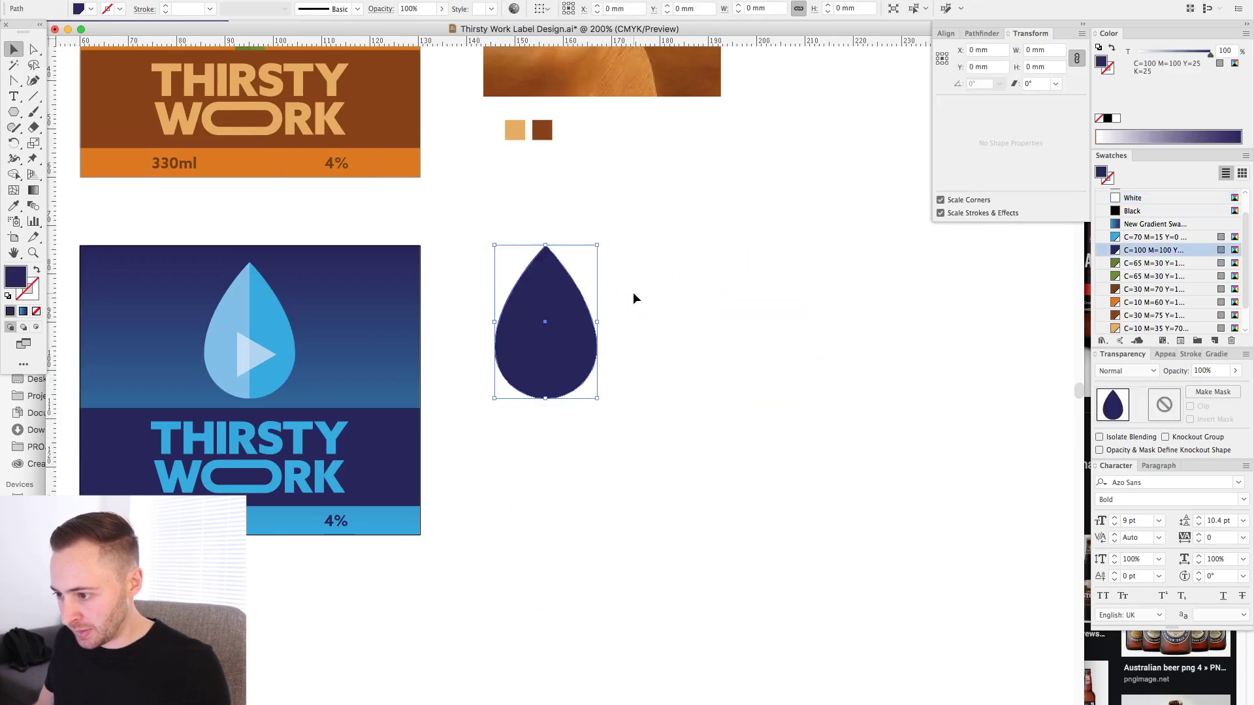
Narrow the dark blue drop to about 16 mm wide and display the document grid
{"action": "left_click_drag", "start_coordinate": [509, 316], "coordinate": [576, 316]}
{"action": "left_click_drag", "start_coordinate": [603, 135], "coordinate": [610, 245]}
{"action": "key", "text": "super+apostrophe"}
{"action": "left_click_drag", "start_coordinate": [510, 383], "coordinate": [502, 385]}
{"action": "left_click_drag", "start_coordinate": [557, 374], "coordinate": [571, 362]}
{"action": "key", "text": "a"}
{"action": "left_click_drag", "start_coordinate": [616, 221], "coordinate": [616, 179]}
{"action": "key", "text": "super+minus"}
{"action": "key", "text": "super+minus"}
{"action": "key", "text": "super+minus"}
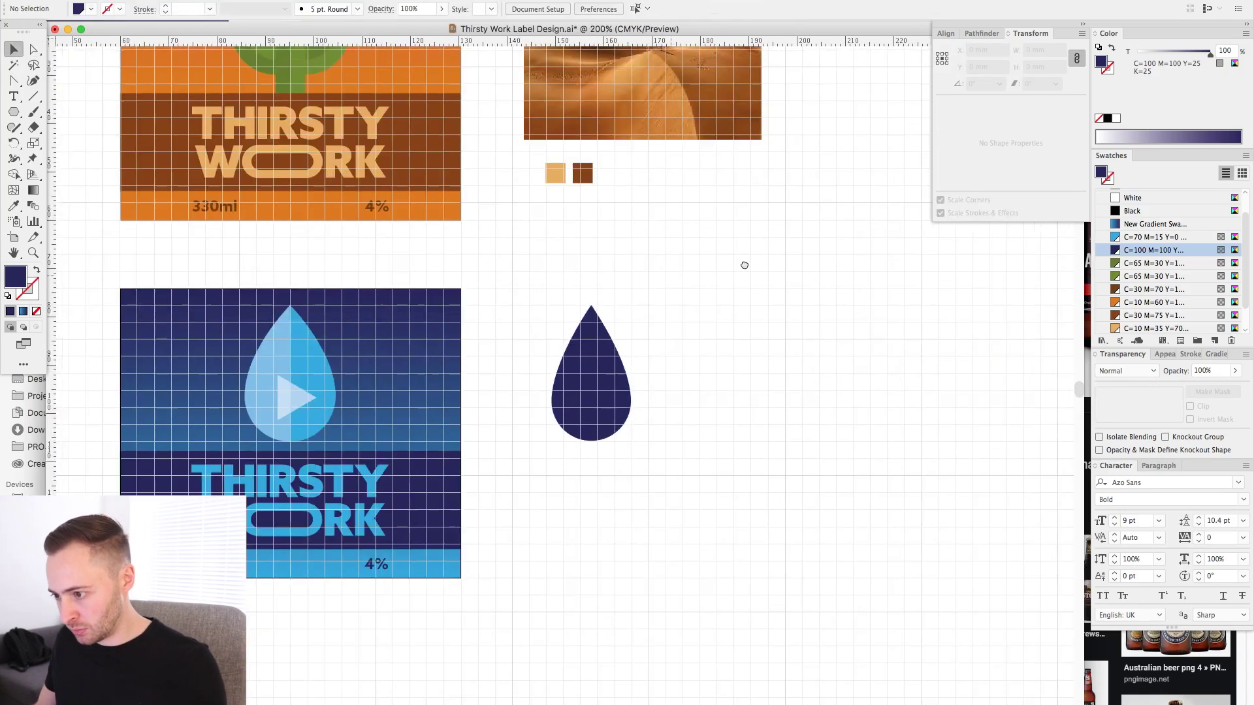
Stretch the dark blue drop to about 32 mm tall by lowering its side and bottom anchor points one grid unit
{"action": "left_click_drag", "start_coordinate": [742, 266], "coordinate": [818, 253]}
{"action": "left_click", "coordinate": [674, 344]}
{"action": "left_click_drag", "start_coordinate": [707, 348], "coordinate": [706, 358]}
{"action": "left_click_drag", "start_coordinate": [628, 349], "coordinate": [627, 359]}
{"action": "key", "text": "v"}
{"action": "left_click", "coordinate": [765, 313]}
{"action": "left_click_drag", "start_coordinate": [765, 314], "coordinate": [868, 293]}
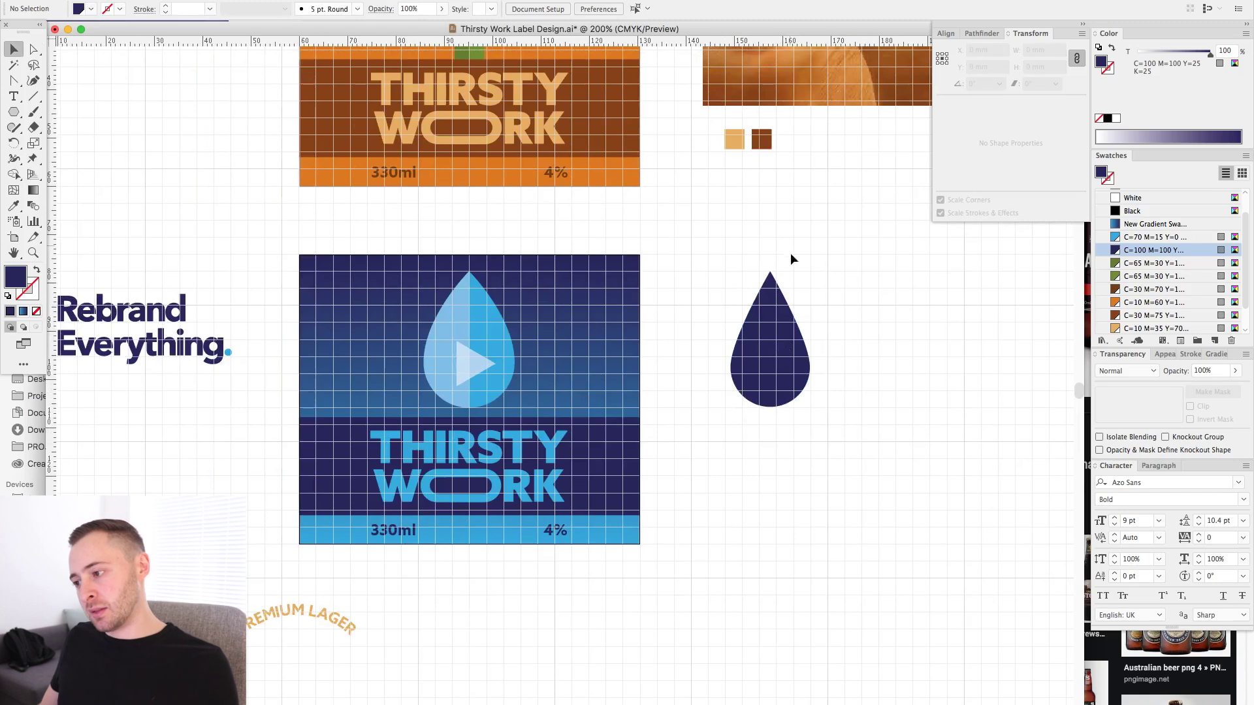
{"action": "key", "text": "a"}
{"action": "left_click_drag", "start_coordinate": [696, 335], "coordinate": [870, 443]}
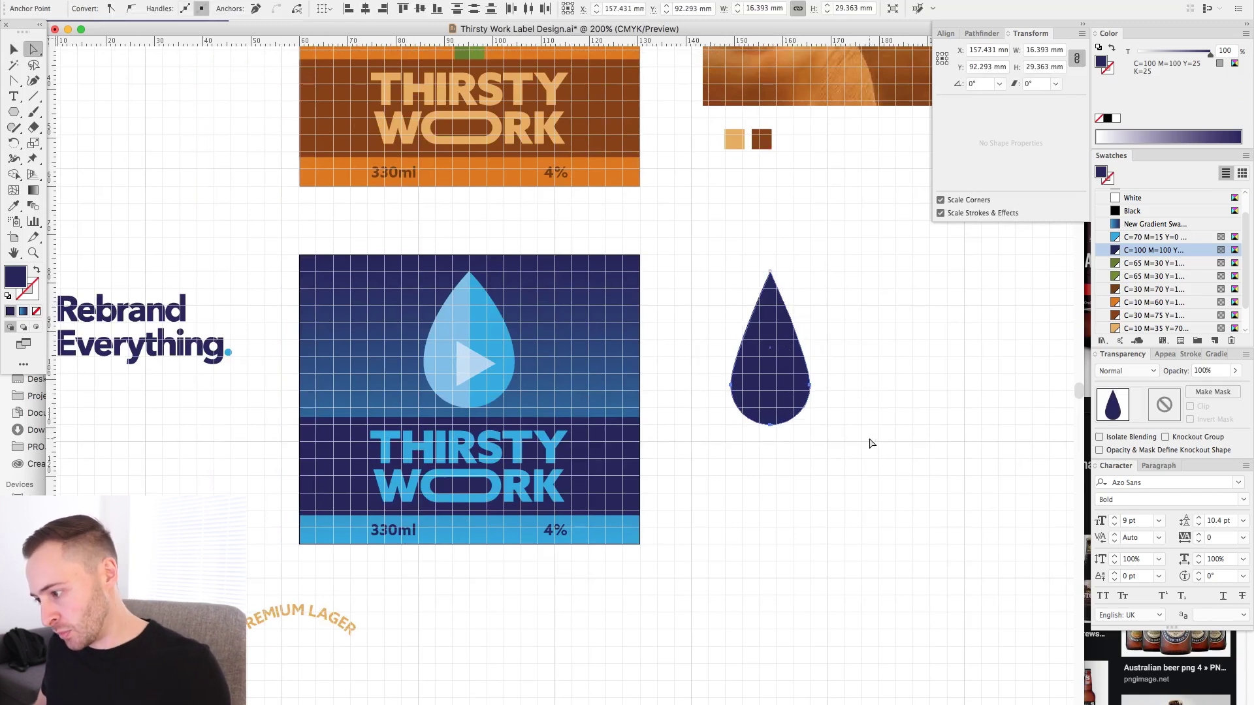
{"action": "key", "text": "v"}
{"action": "left_click", "coordinate": [863, 439]}
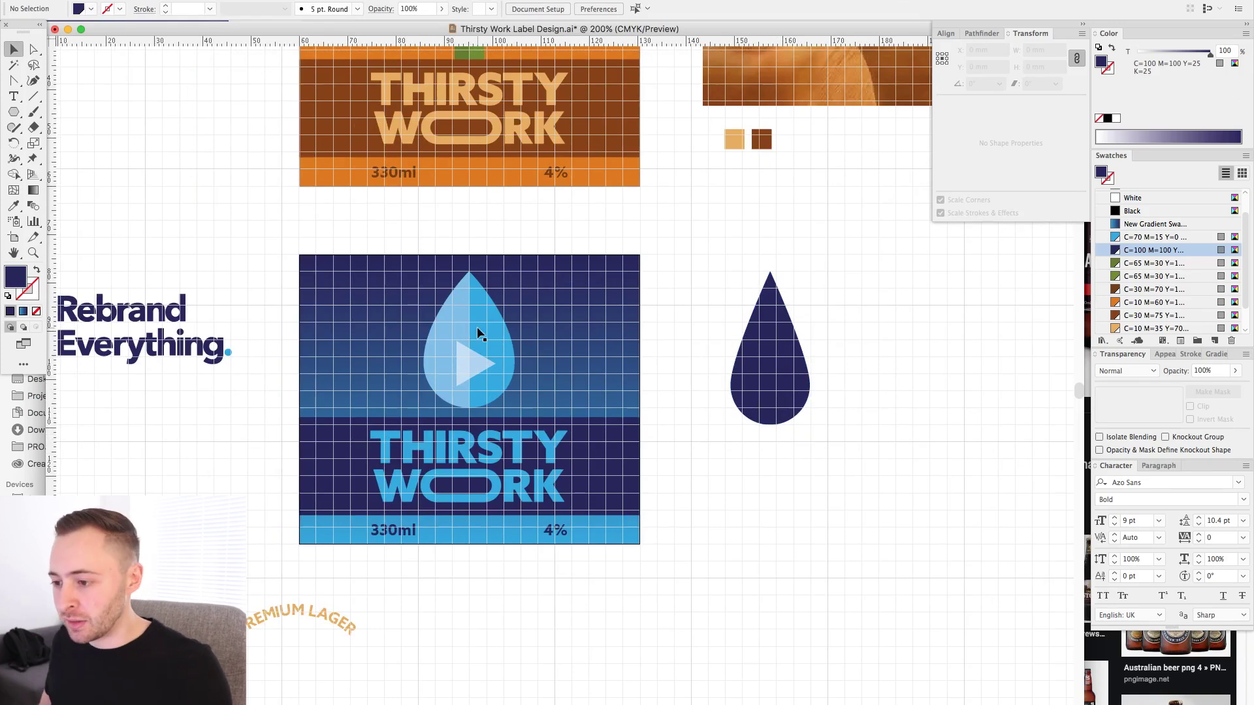
Move the old two-tone drop and its play triangle off the blue label and place a copy of the elongated drop there
{"action": "left_click", "coordinate": [478, 333]}
{"action": "left_click", "coordinate": [465, 368], "text": "shift"}
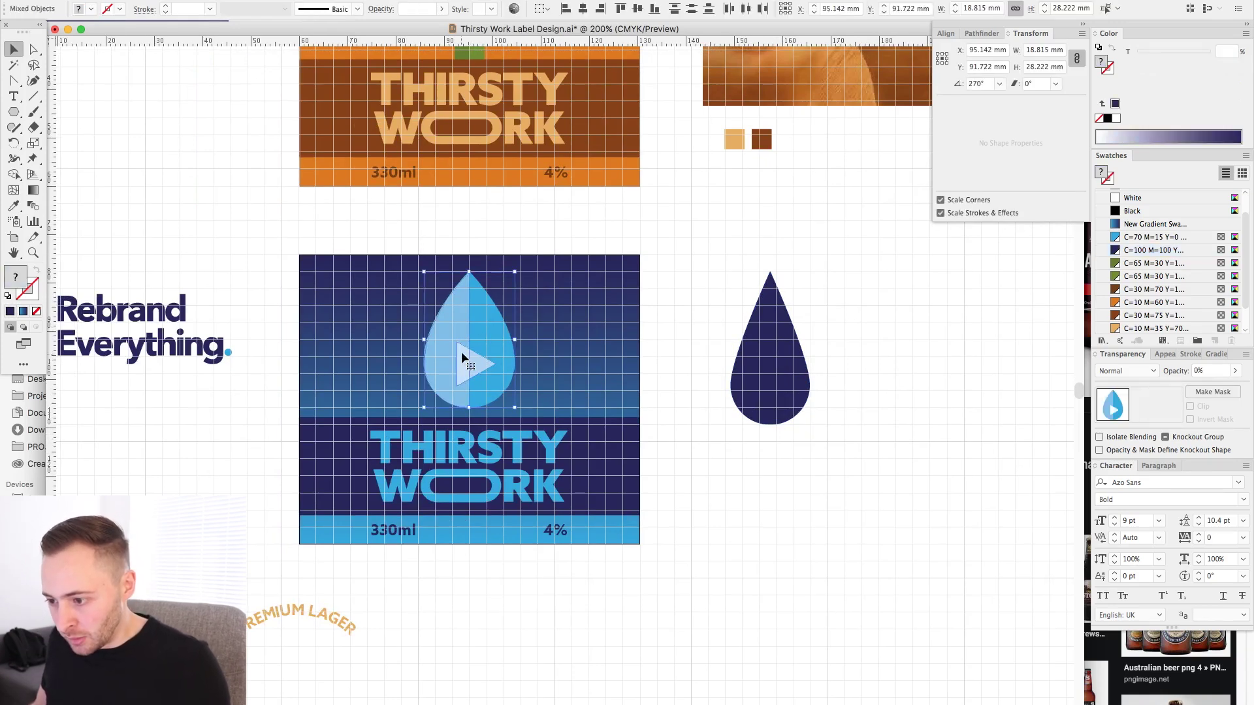
{"action": "left_click_drag", "start_coordinate": [473, 359], "coordinate": [147, 493]}
{"action": "left_click_drag", "start_coordinate": [796, 356], "coordinate": [480, 355]}
{"action": "left_click_drag", "start_coordinate": [434, 234], "coordinate": [615, 315]}
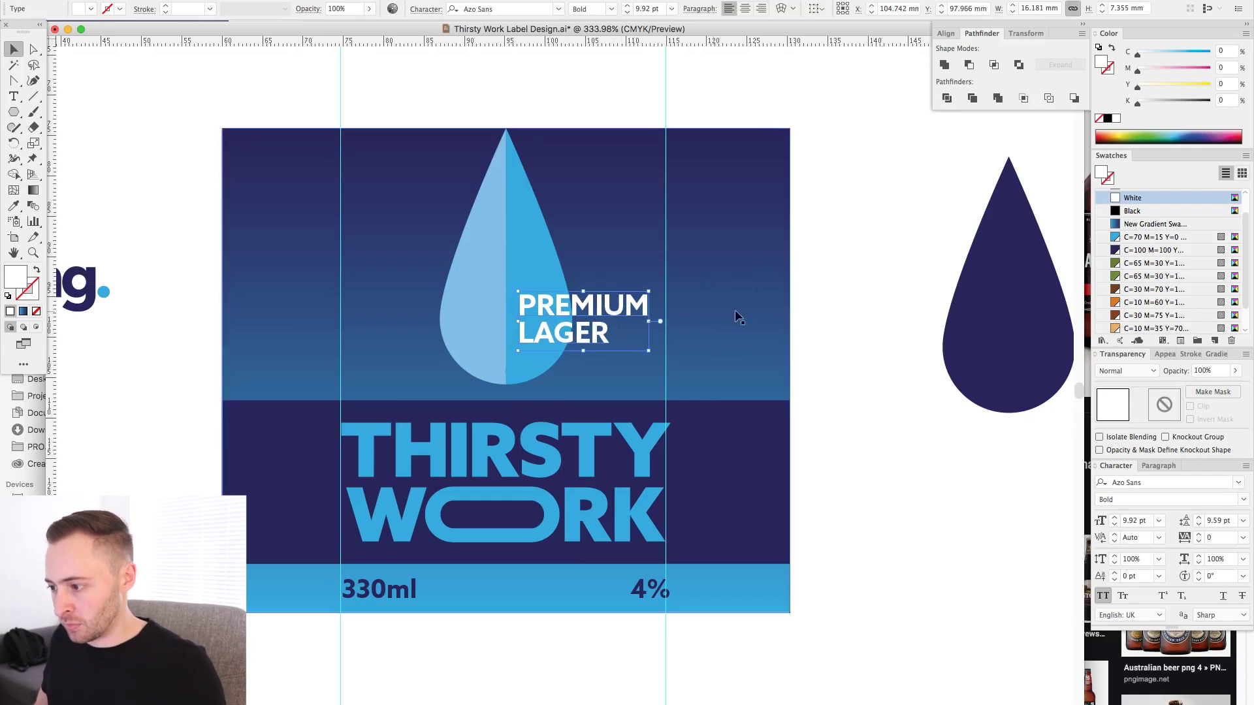
Shrink the white play triangle to about 2.2 mm wide and place it just before the PREMIUM LAGER text, centred between its lines
{"action": "left_click", "coordinate": [817, 316]}
{"action": "left_click_drag", "start_coordinate": [446, 346], "coordinate": [457, 351]}
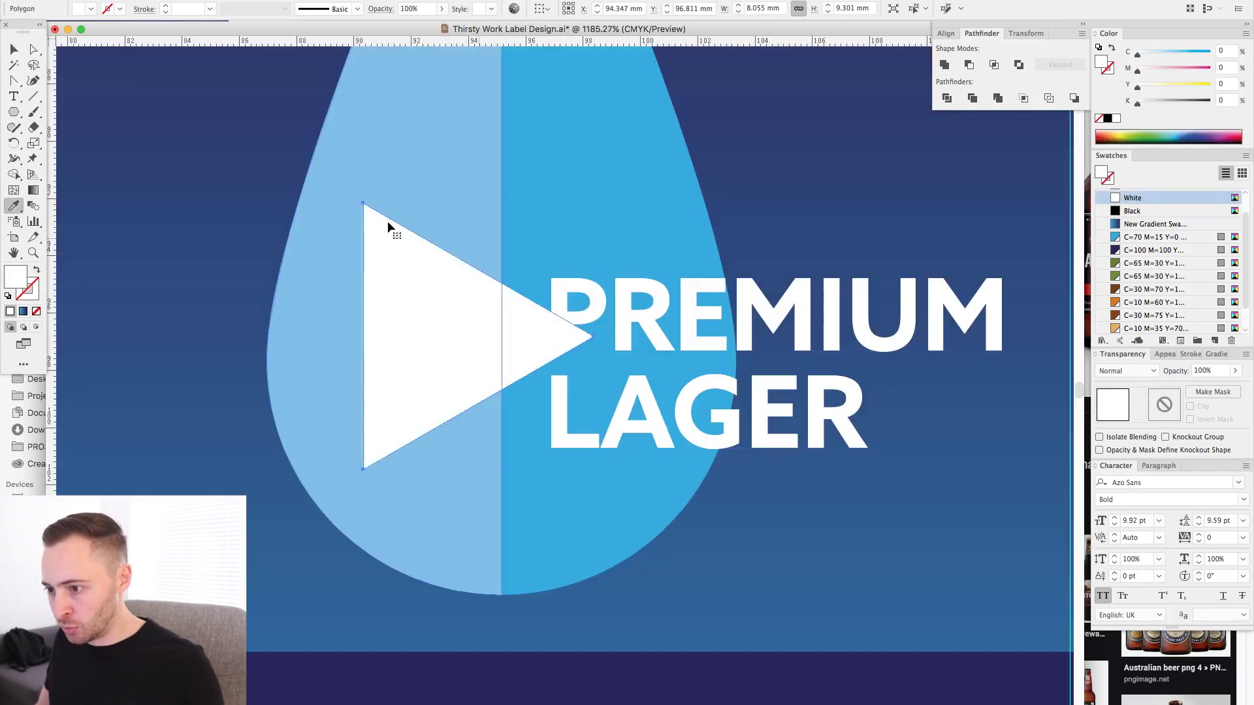
{"action": "left_click_drag", "start_coordinate": [594, 203], "coordinate": [554, 451]}
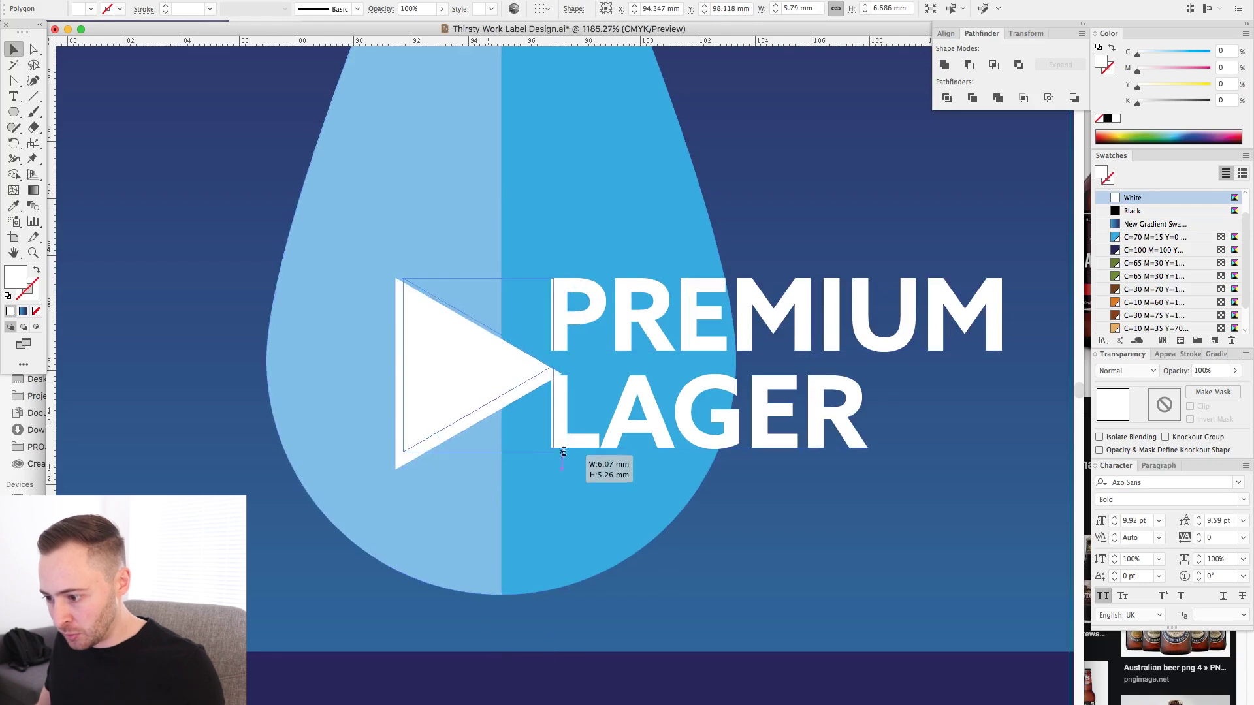
{"action": "left_click_drag", "start_coordinate": [450, 371], "coordinate": [362, 367]}
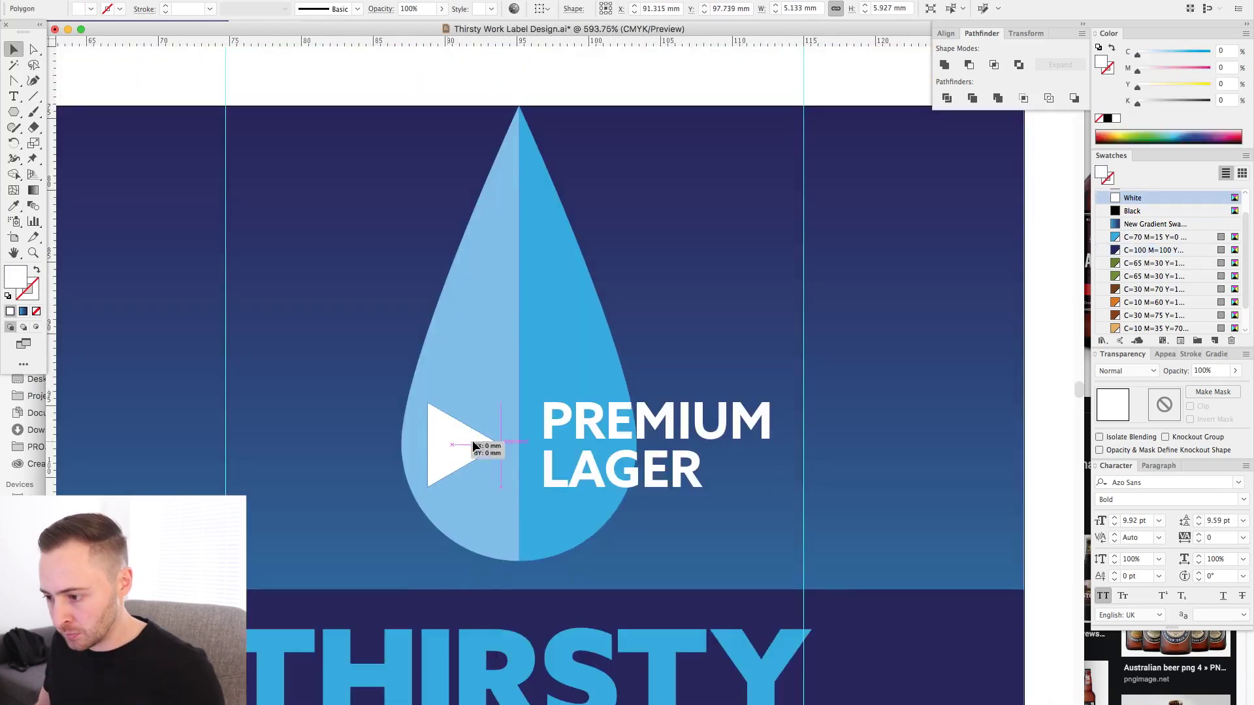
{"action": "left_click_drag", "start_coordinate": [474, 446], "coordinate": [499, 446]}
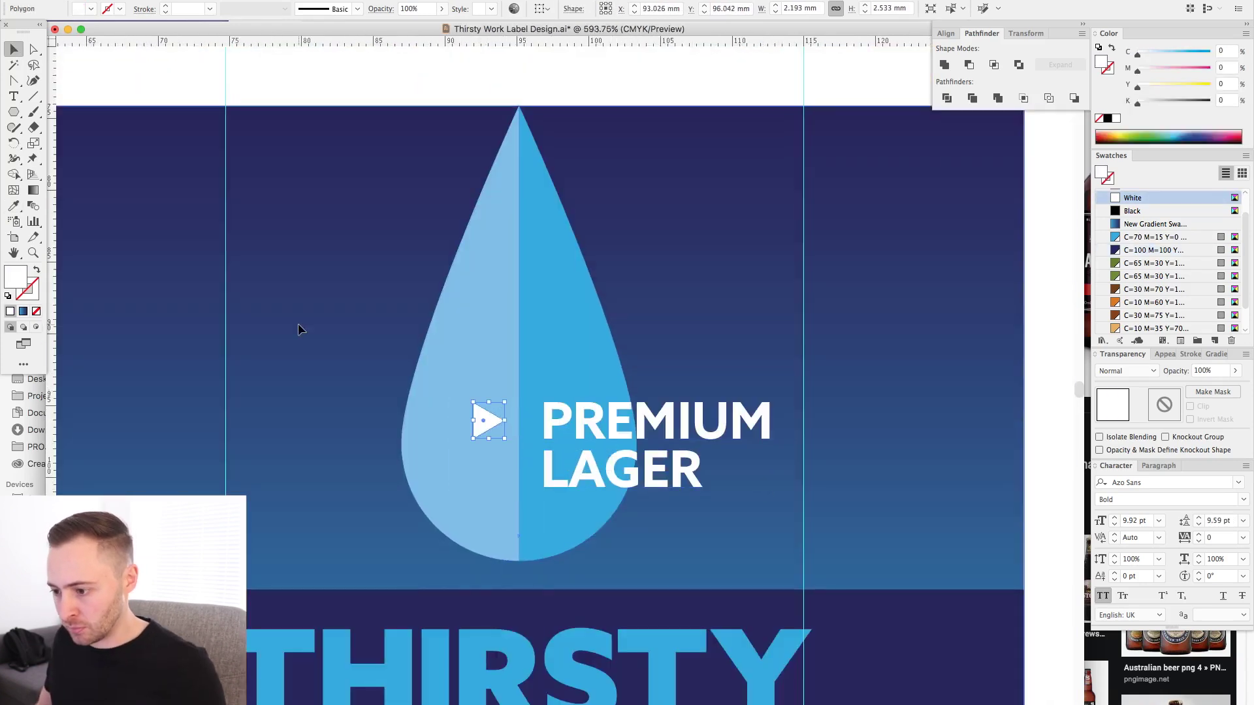
{"action": "left_click", "coordinate": [298, 323]}
{"action": "left_click", "coordinate": [497, 421]}
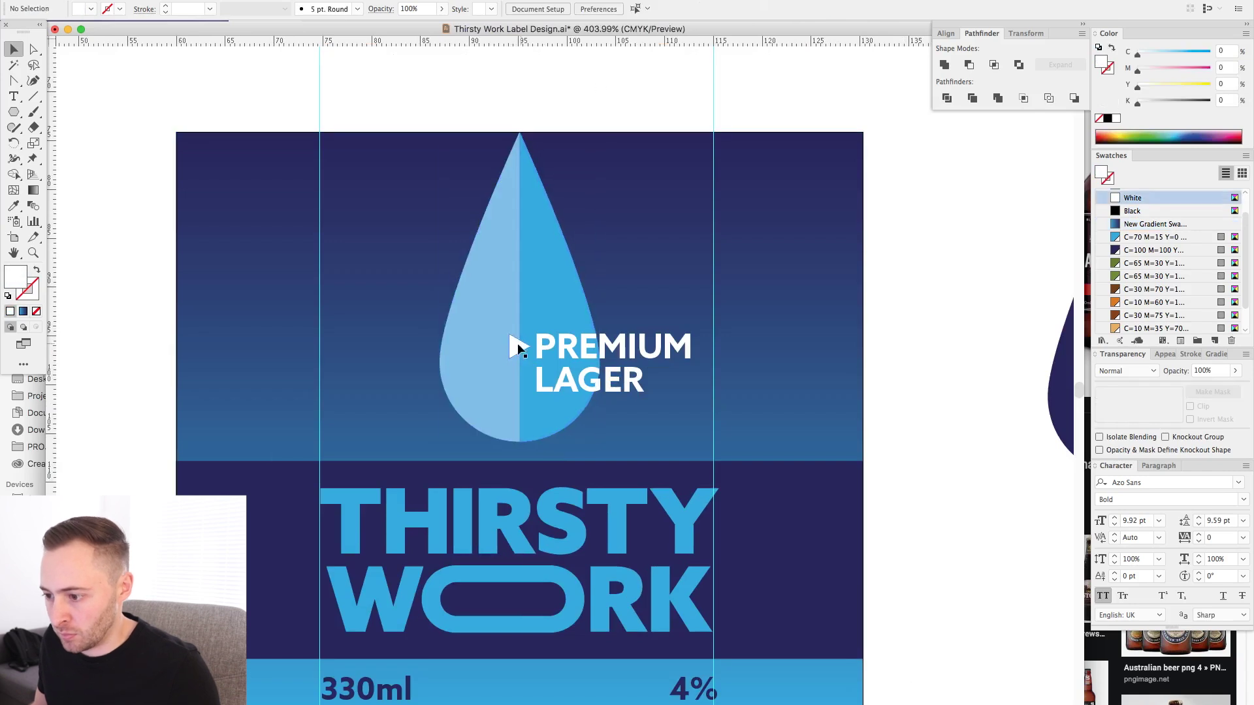
{"action": "left_click", "coordinate": [540, 356]}
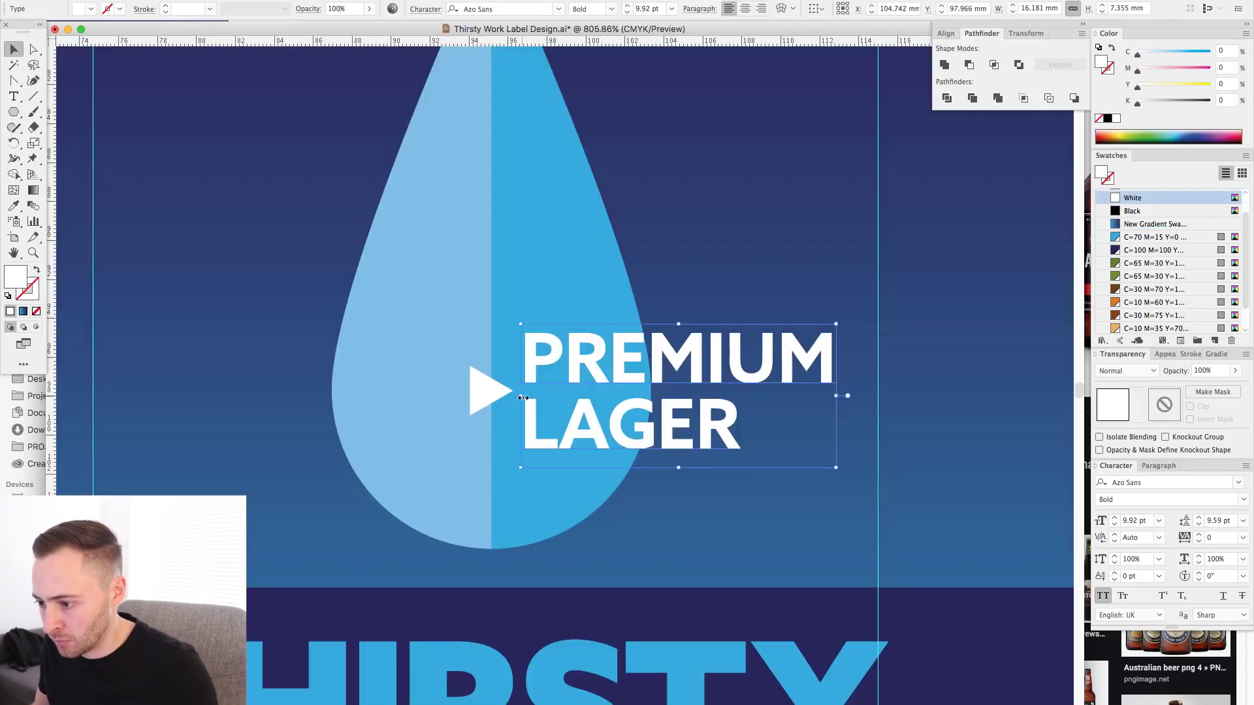
{"action": "left_click", "coordinate": [523, 397]}
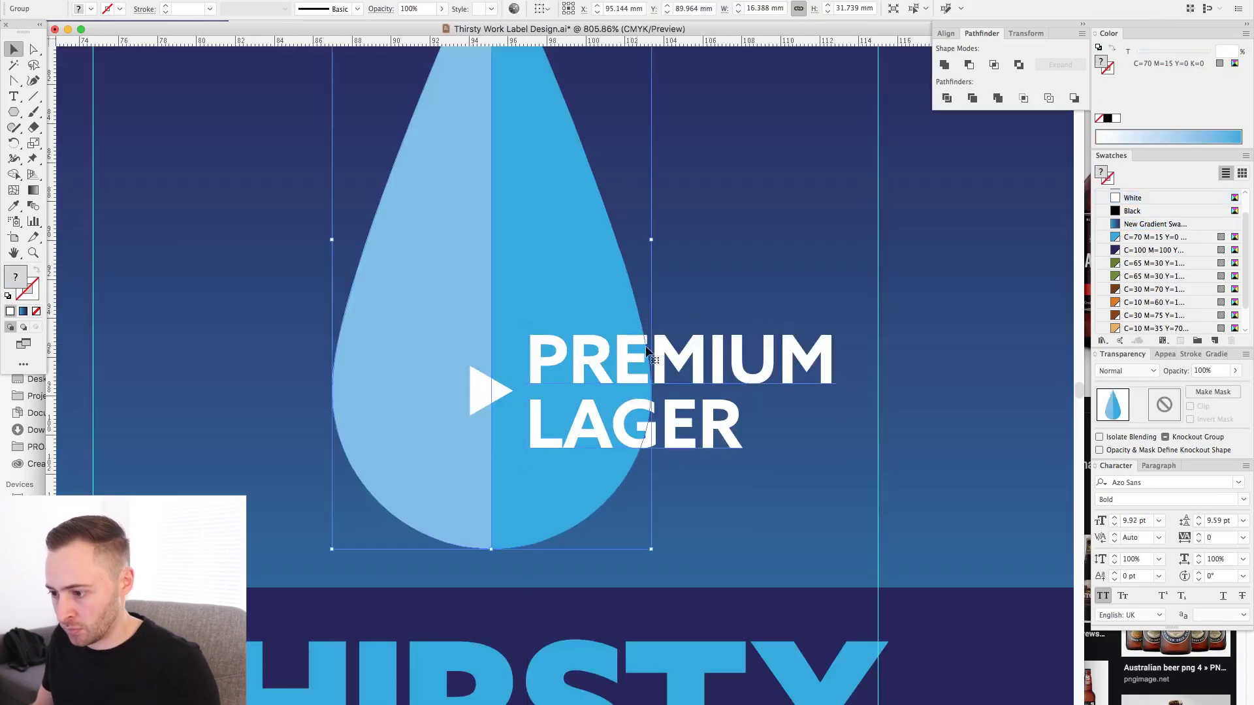
Hide the guides and review the whole blue label without a selection
{"action": "key", "text": "super+minus"}
{"action": "key", "text": "super+minus"}
{"action": "key", "text": "super+minus"}
{"action": "key", "text": "super+minus"}
{"action": "key", "text": "super+minus"}
{"action": "left_click", "coordinate": [747, 359]}
{"action": "left_click_drag", "start_coordinate": [743, 418], "coordinate": [763, 404]}
{"action": "key", "text": "super+semicolon"}
{"action": "left_click_drag", "start_coordinate": [305, 184], "coordinate": [834, 539]}
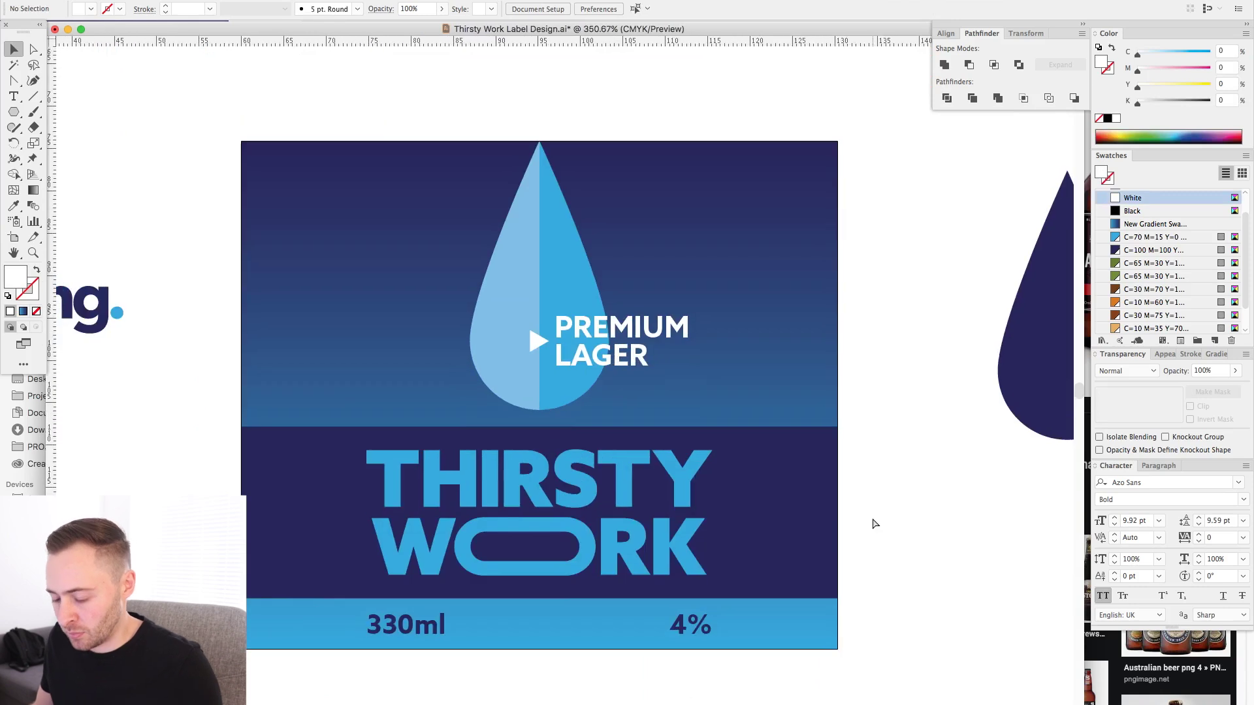
{"action": "key", "text": "super+1"}
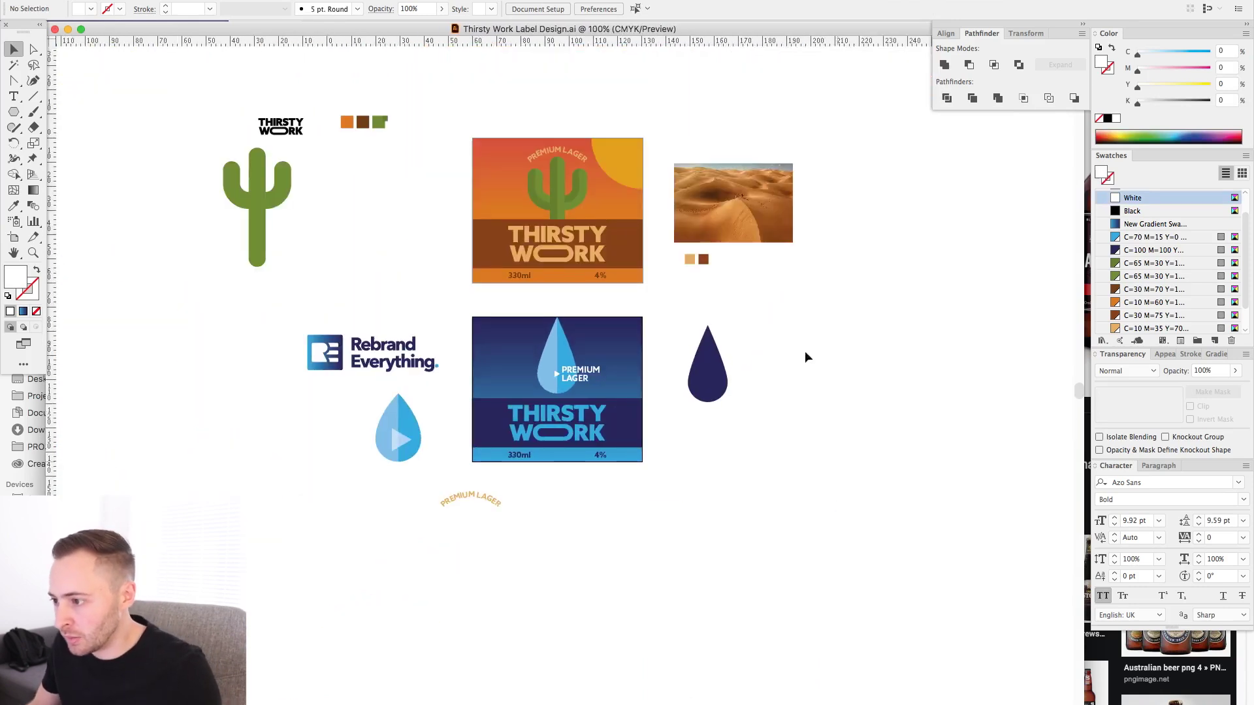
Move the desert photo with its two swatches above the cactus, and the spare dark drop below the Rebrand Everything logo
{"action": "left_click_drag", "start_coordinate": [758, 359], "coordinate": [758, 359]}
{"action": "left_click_drag", "start_coordinate": [743, 303], "coordinate": [384, 112]}
{"action": "left_click", "coordinate": [711, 467]}
{"action": "left_click_drag", "start_coordinate": [711, 468], "coordinate": [307, 550]}
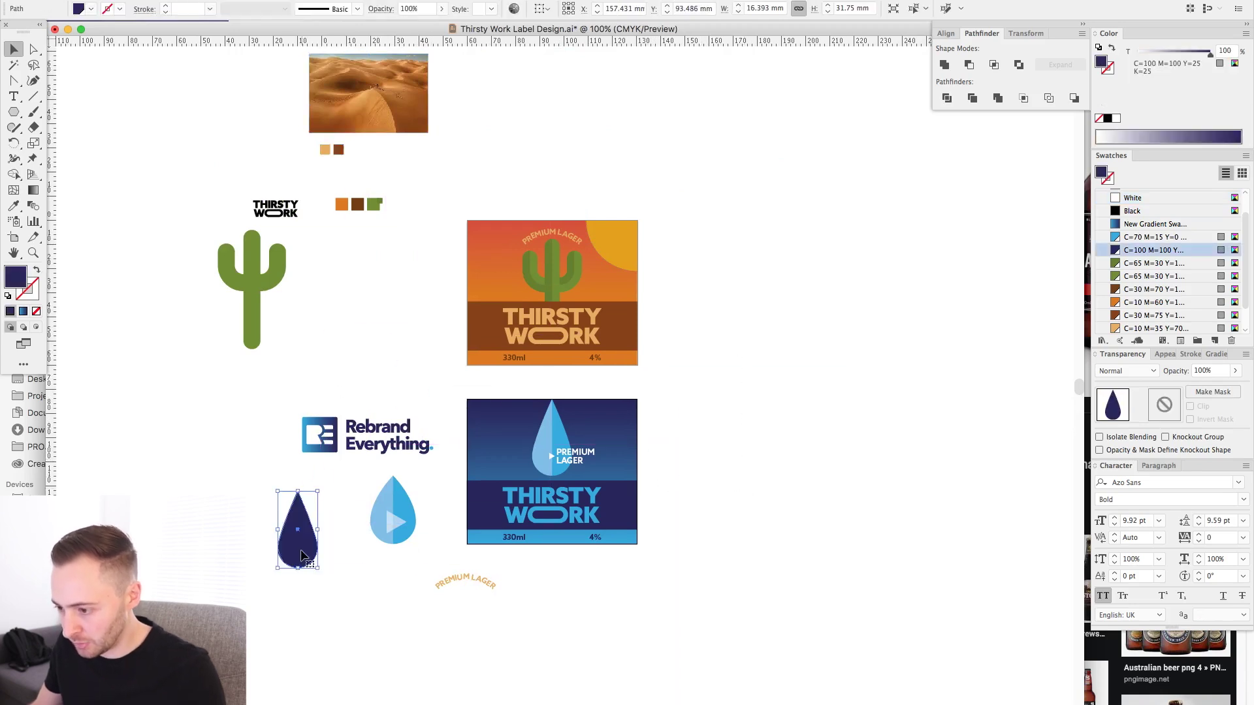
Start editing the document's artboards
{"action": "key", "text": "alt+super+p"}
{"action": "left_click", "coordinate": [743, 257]}
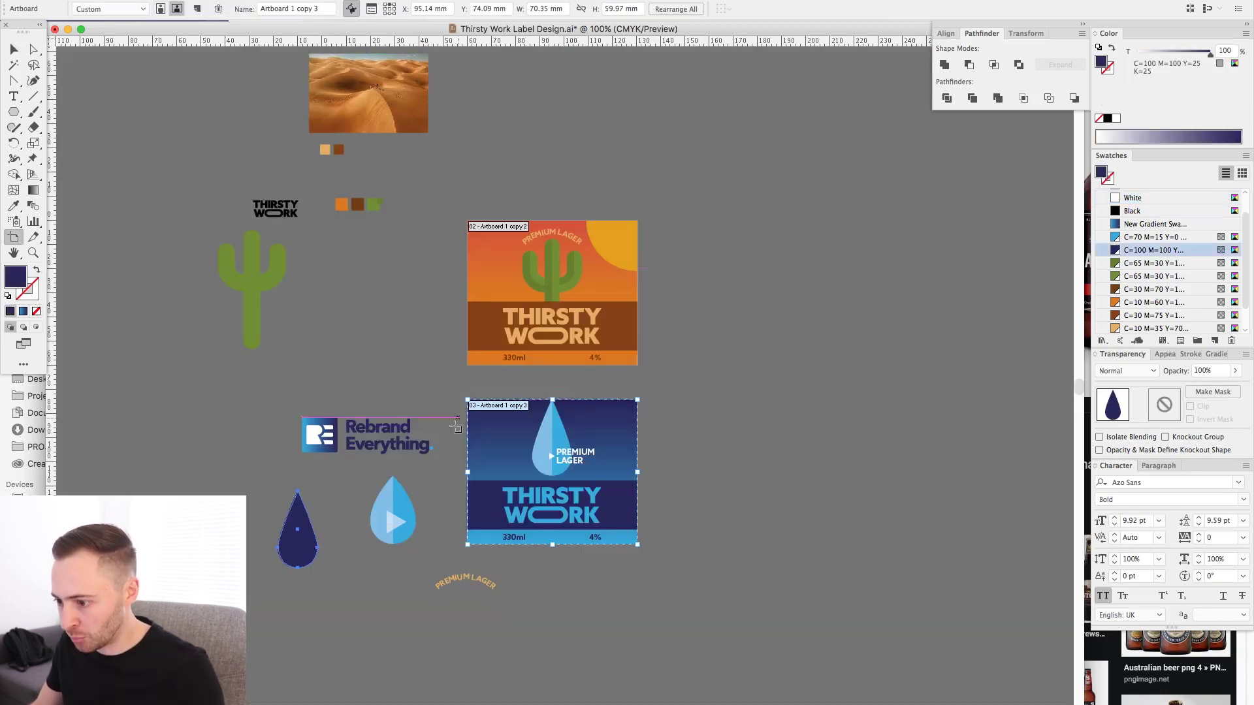
{"action": "left_click_drag", "start_coordinate": [504, 432], "coordinate": [696, 251]}
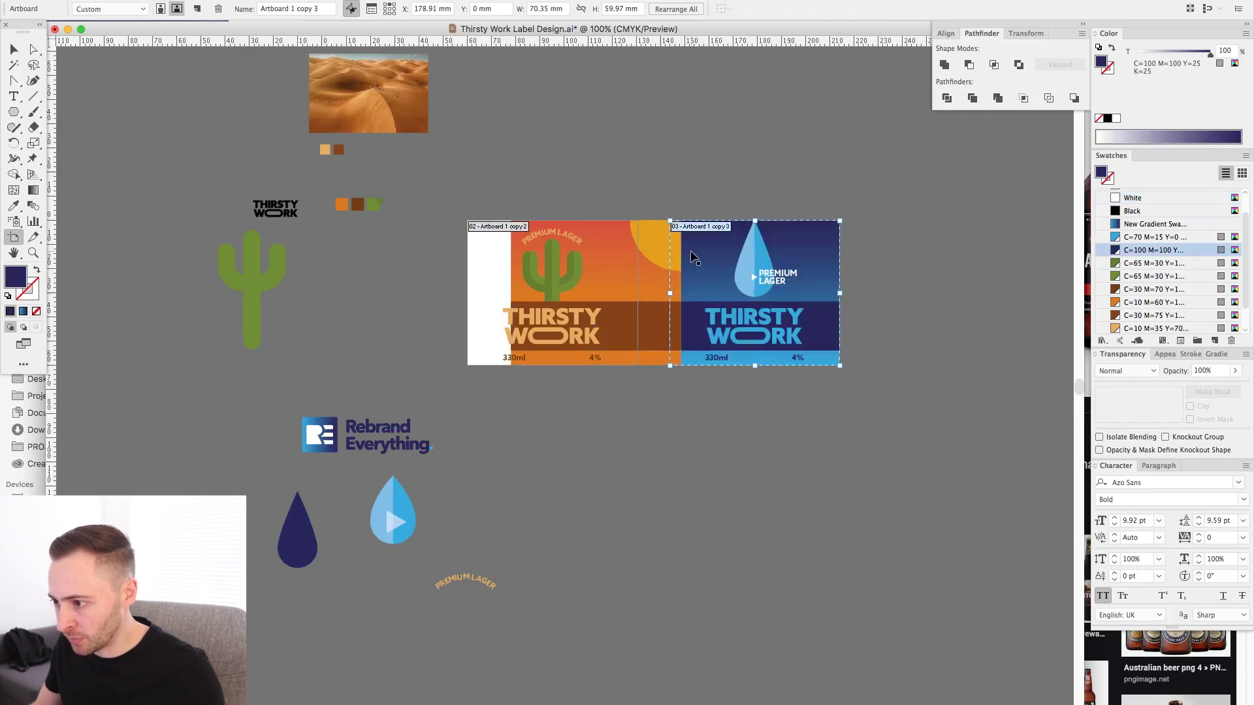
{"action": "key", "text": "super+z"}
{"action": "key", "text": "super+z"}
Move the blue label's artboard with its artwork beside the orange label, aligning their top edges and leaving a gap between them
{"action": "left_click_drag", "start_coordinate": [502, 442], "coordinate": [713, 258]}
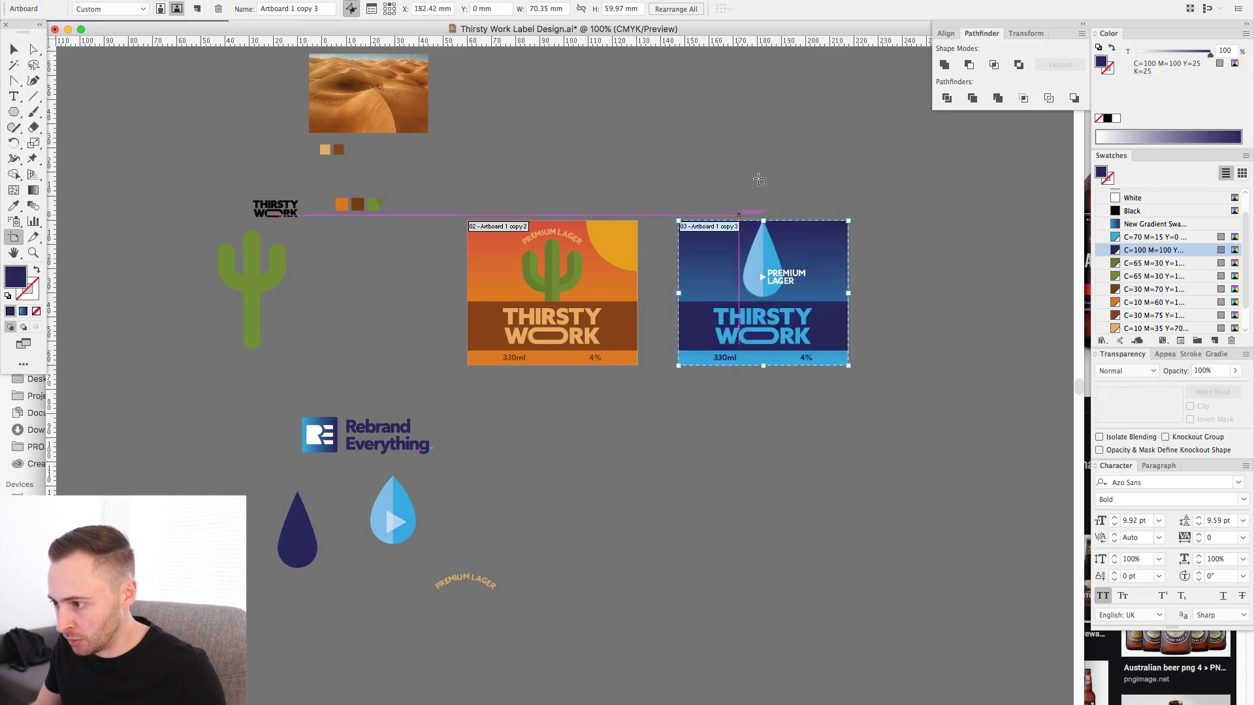
{"action": "key", "text": "v"}
{"action": "left_click_drag", "start_coordinate": [390, 175], "coordinate": [963, 485]}
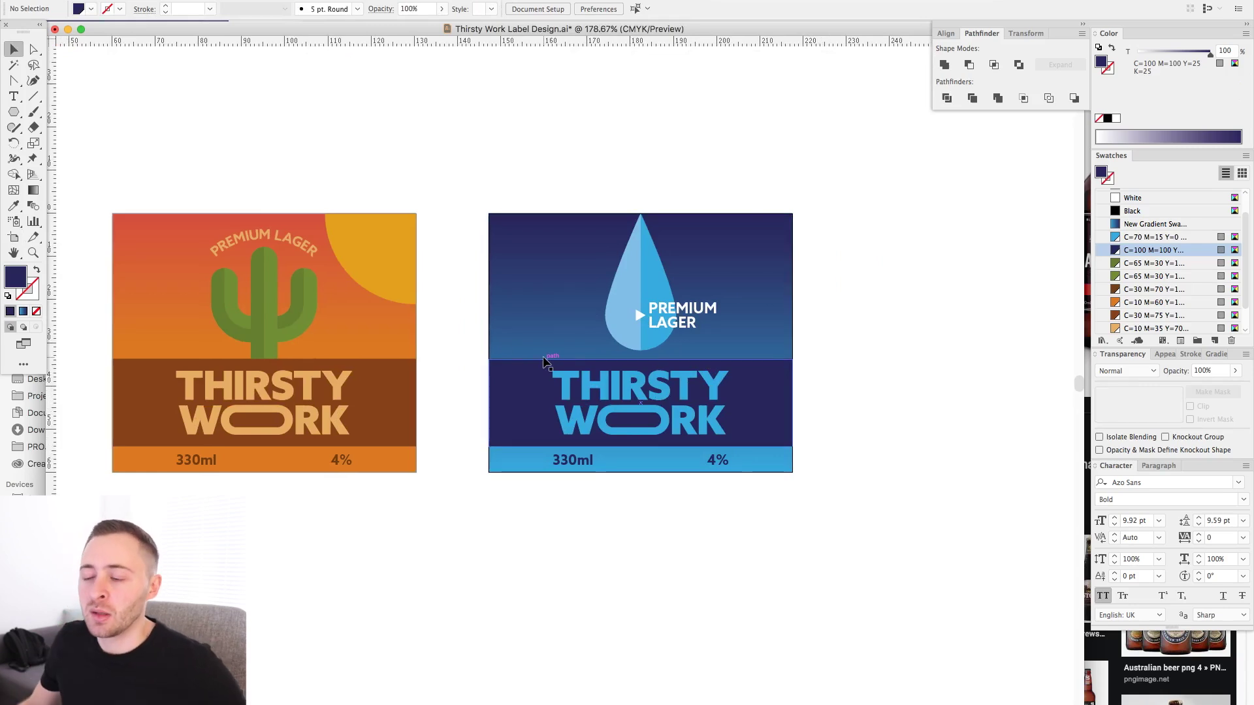
Show the guides and add two vertical guides at the outer edges of the blue label's THIRSTY WORK lettering
{"action": "key", "text": "super+minus"}
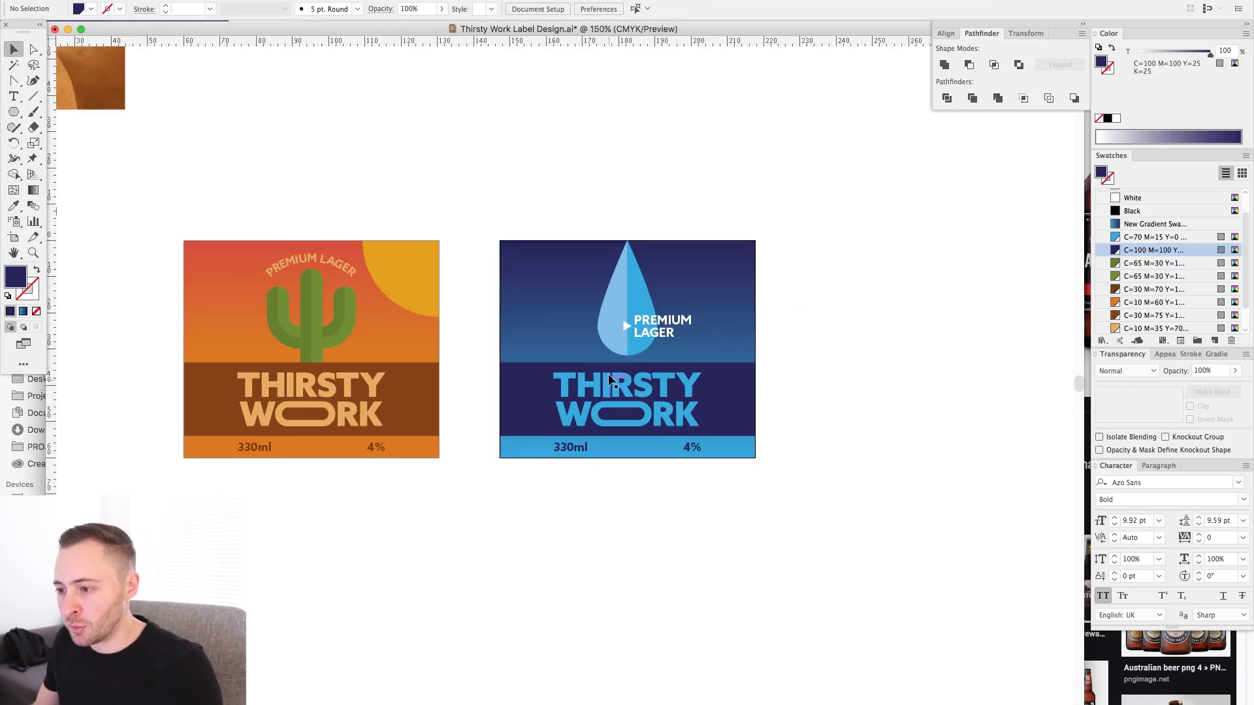
{"action": "left_click_drag", "start_coordinate": [500, 133], "coordinate": [535, 147]}
{"action": "left_click_drag", "start_coordinate": [190, 218], "coordinate": [921, 536]}
{"action": "left_click_drag", "start_coordinate": [895, 576], "coordinate": [922, 587]}
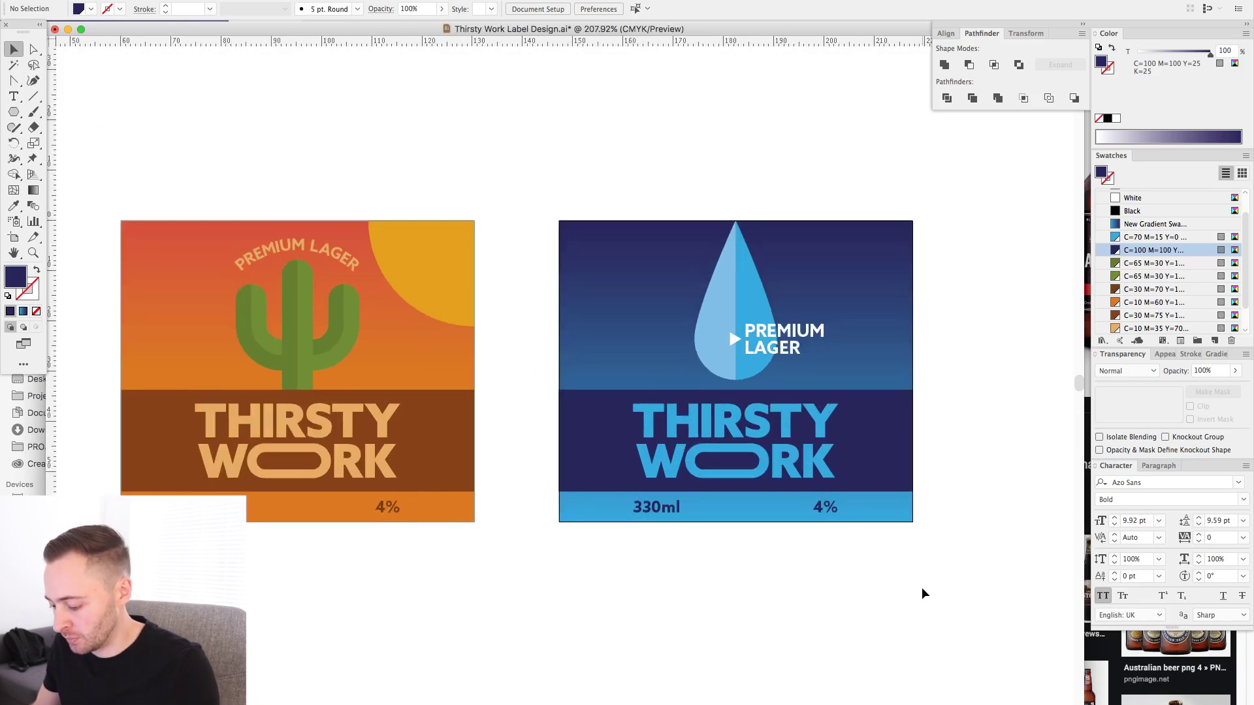
{"action": "key", "text": "super+semicolon"}
{"action": "key", "text": "super+semicolon"}
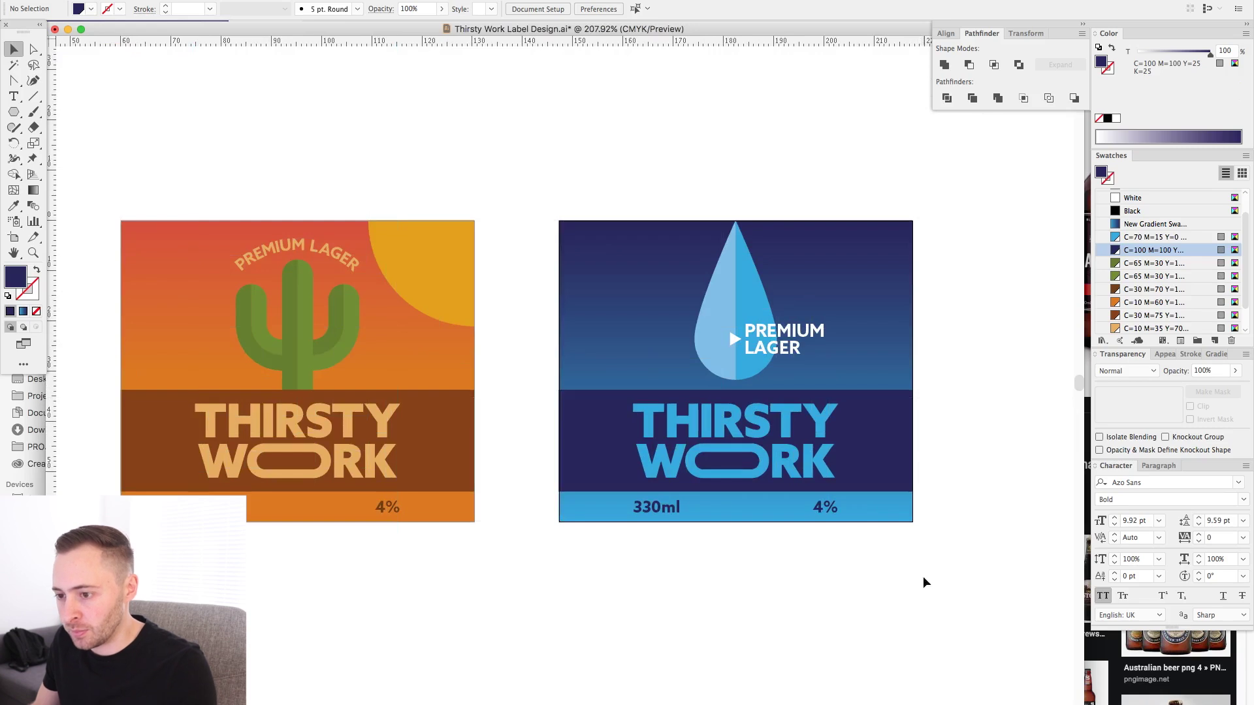
{"action": "key", "text": "super+semicolon"}
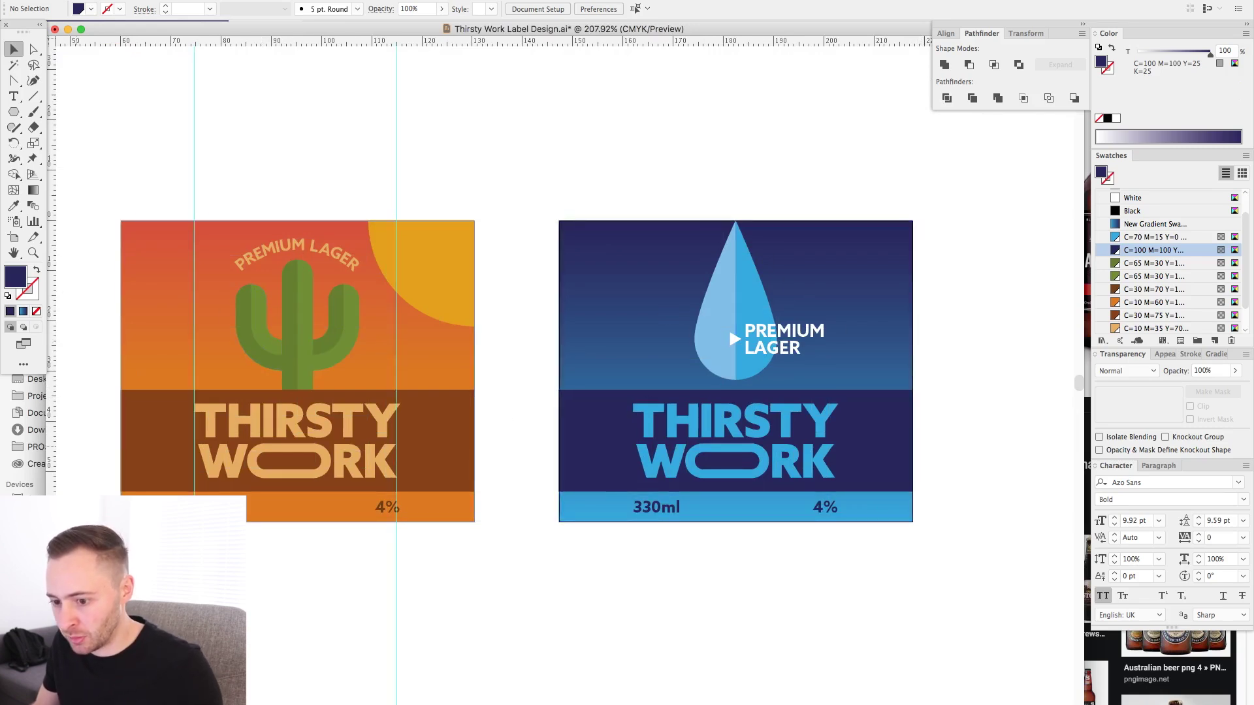
{"action": "left_click_drag", "start_coordinate": [541, 539], "coordinate": [633, 523]}
{"action": "left_click_drag", "start_coordinate": [52, 542], "coordinate": [837, 545]}
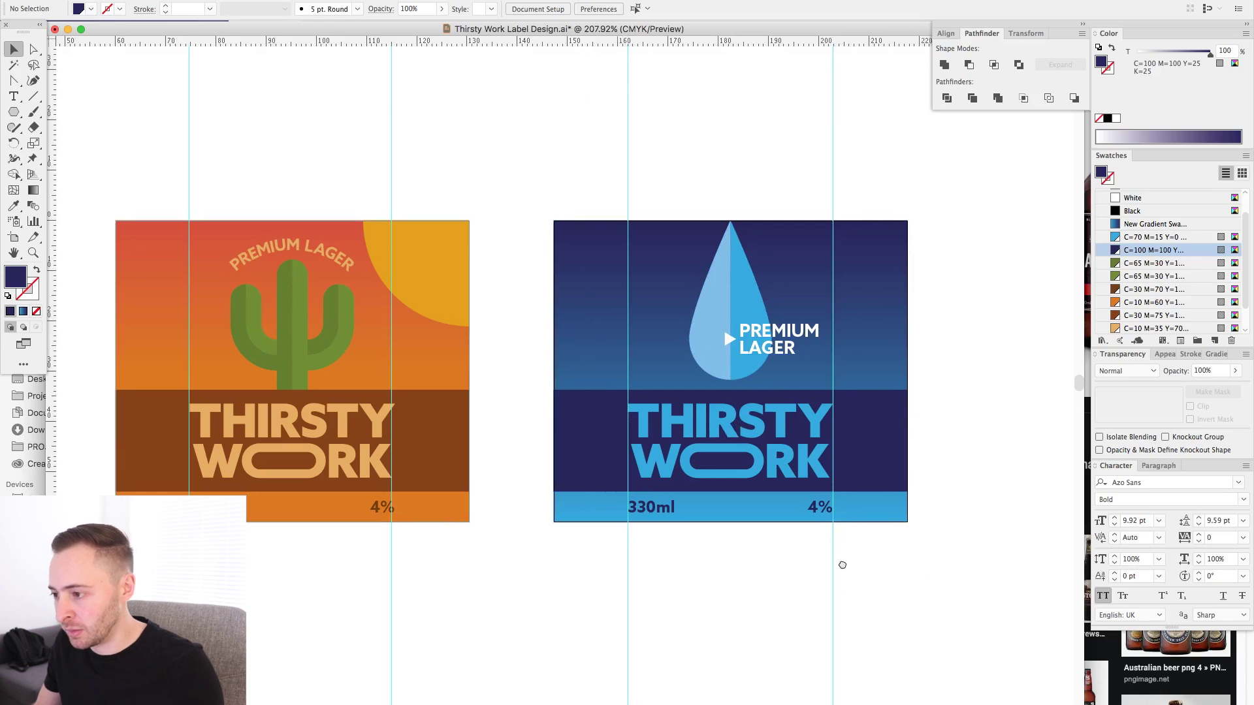
Duplicate the large two-tone drop horizontally to its left, keeping the tip on the label's top edge
{"action": "scroll", "coordinate": [840, 566], "scroll_direction": "right", "scroll_amount": 3}
{"action": "left_click", "coordinate": [647, 257]}
{"action": "left_click_drag", "start_coordinate": [394, 127], "coordinate": [912, 610]}
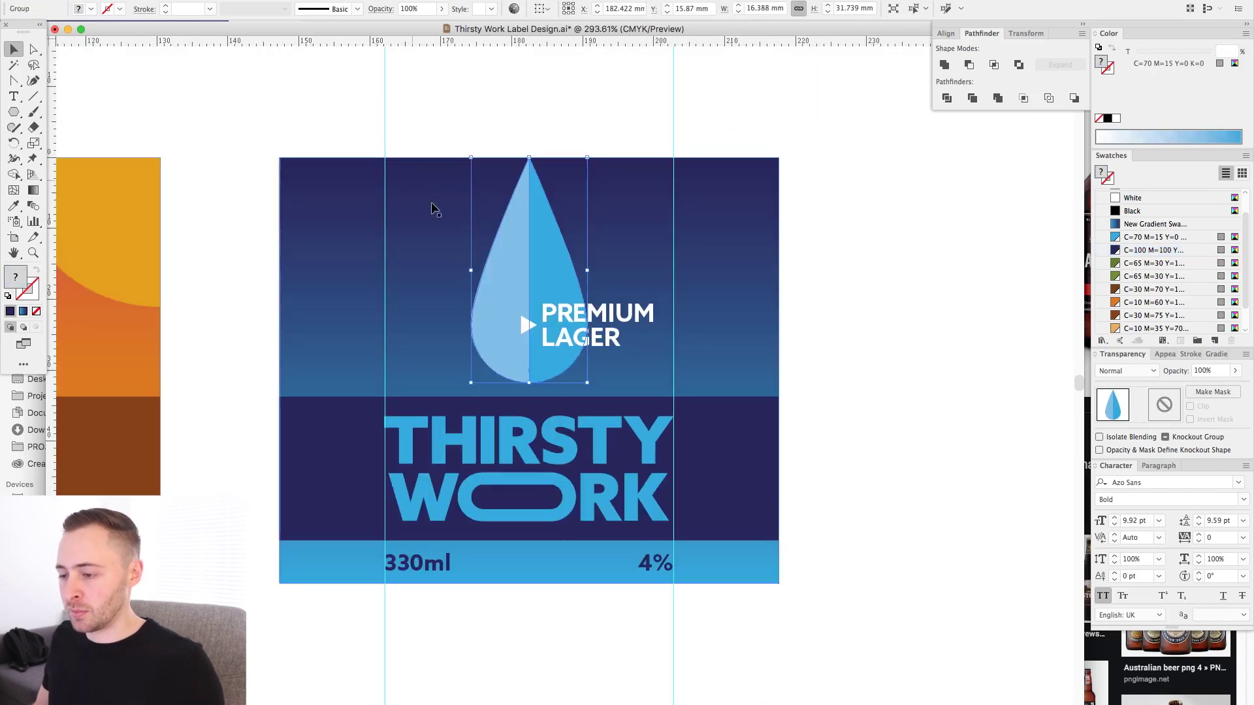
{"action": "left_click_drag", "start_coordinate": [510, 269], "coordinate": [413, 266]}
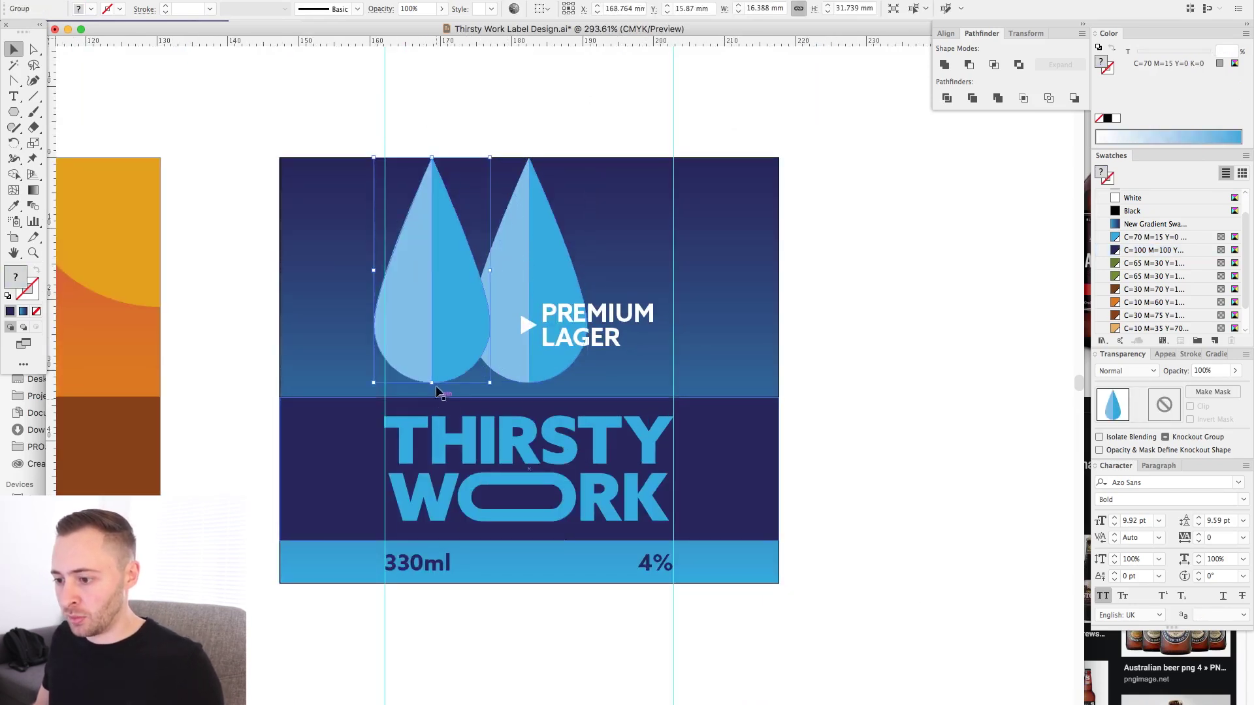
{"action": "left_click_drag", "start_coordinate": [432, 382], "coordinate": [423, 325]}
{"action": "left_click_drag", "start_coordinate": [431, 275], "coordinate": [424, 236]}
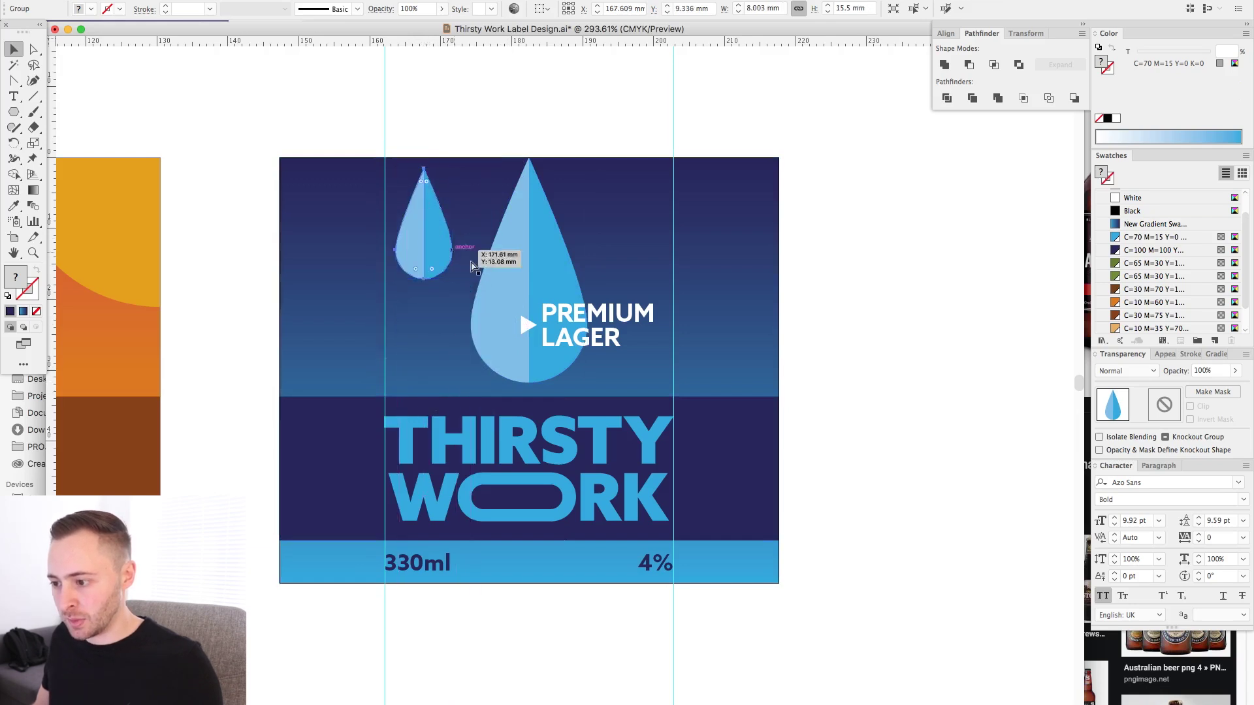
{"action": "key", "text": "super+z"}
{"action": "key", "text": "super+z"}
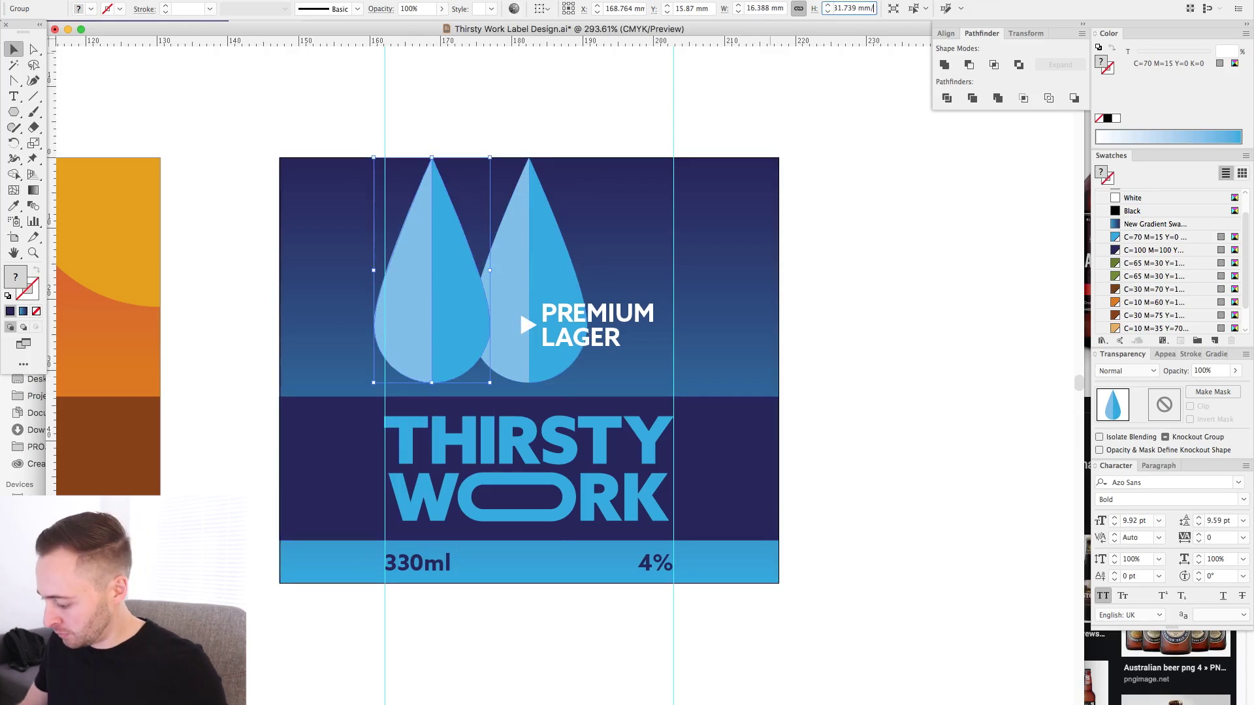
Halve the copied drop's height proportionally at the label's top edge and duplicate the small drop to the right of the large one
{"action": "type", "text": "2"}
{"action": "key", "text": "Return"}
{"action": "left_click_drag", "start_coordinate": [428, 282], "coordinate": [600, 232]}
{"action": "left_click", "coordinate": [484, 154]}
{"action": "key", "text": "shift+Right"}
{"action": "key", "text": "shift+Right"}
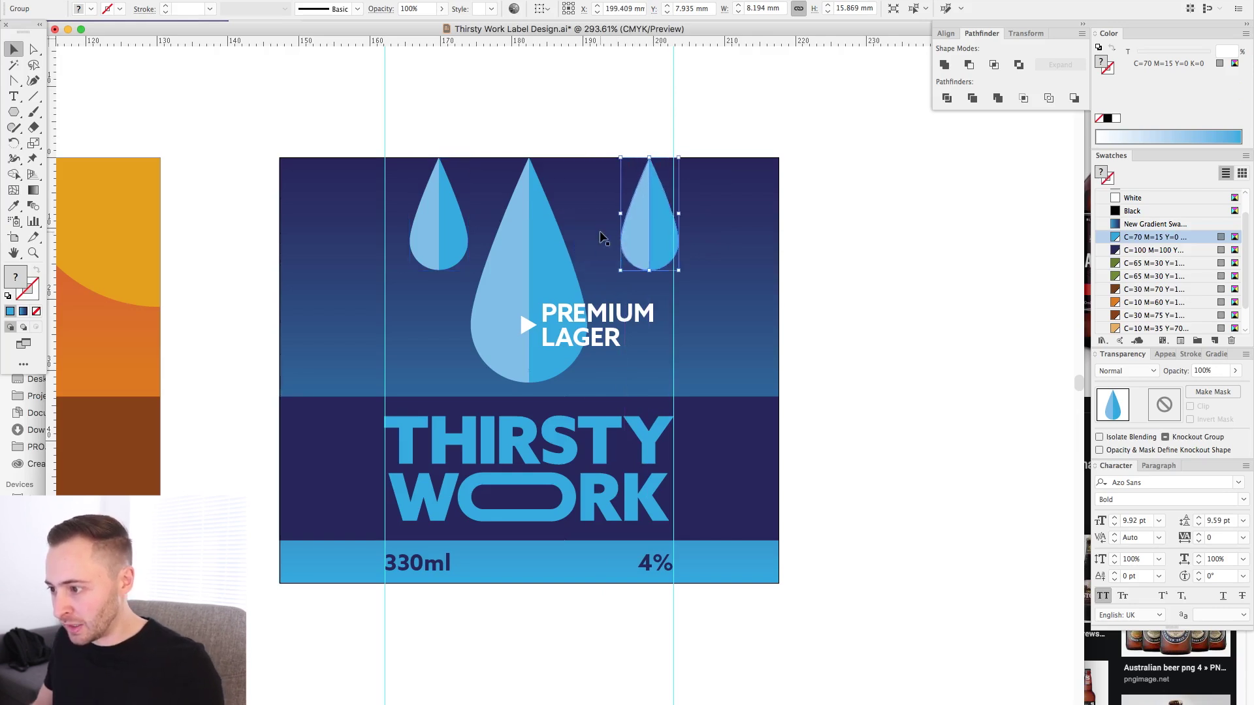
Nudge the small right-hand drop inward until its spacing from the large drop matches the left one
{"action": "key", "text": "Left"}
{"action": "key", "text": "Left"}
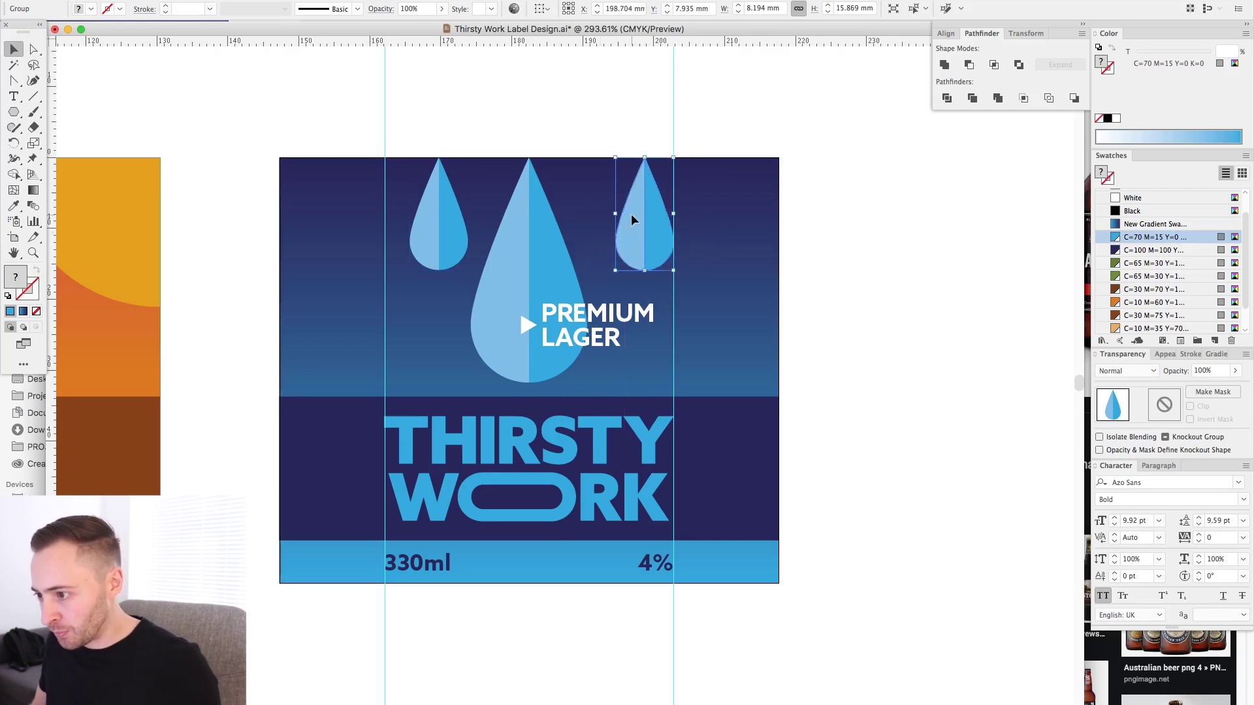
{"action": "key", "text": "shift+Left"}
{"action": "left_click", "coordinate": [915, 325]}
{"action": "key", "text": "super+minus"}
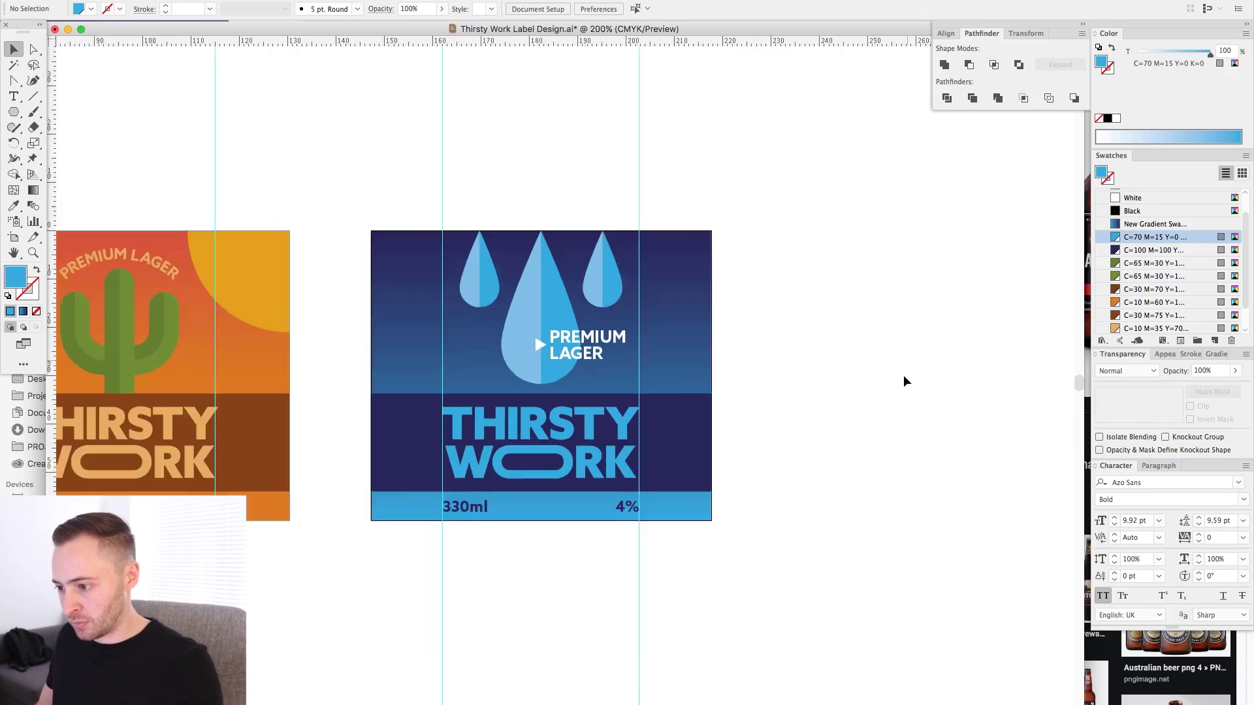
{"action": "scroll", "coordinate": [904, 376], "scroll_direction": "down", "scroll_amount": 2}
{"action": "left_click_drag", "start_coordinate": [826, 386], "coordinate": [914, 362]}
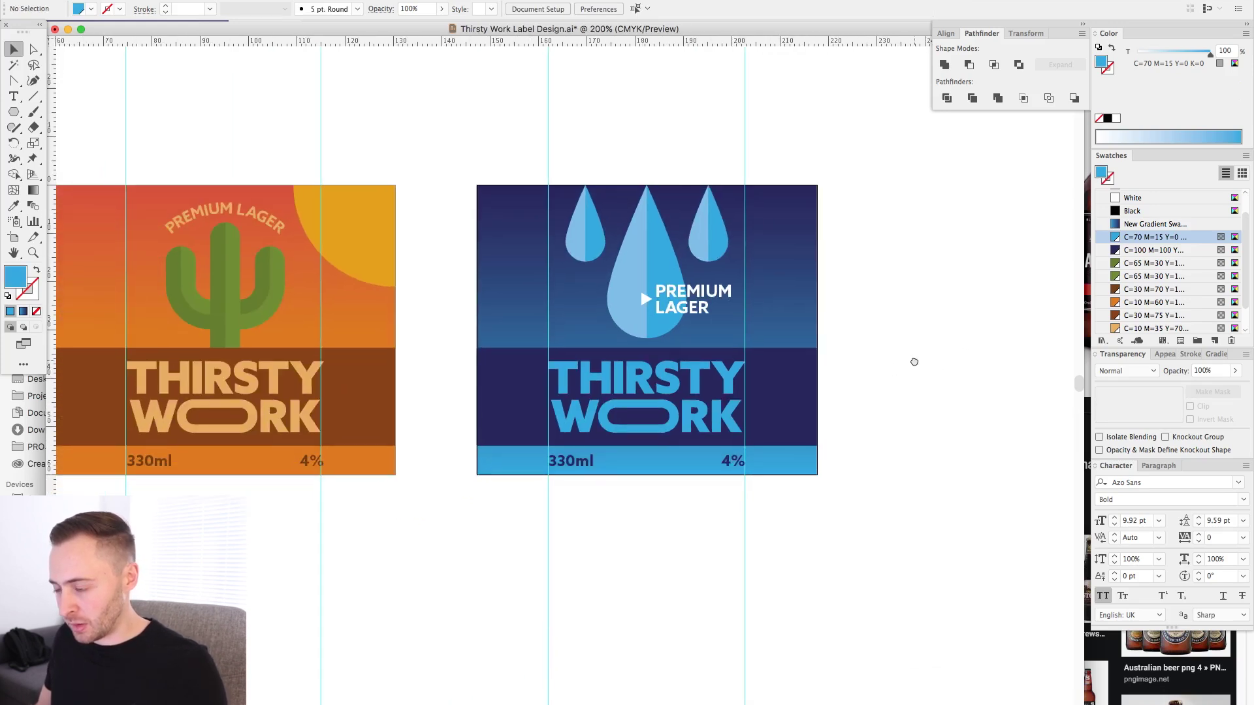
Nudge the two small drops down together from the blue label's top edge
{"action": "left_click", "coordinate": [705, 225]}
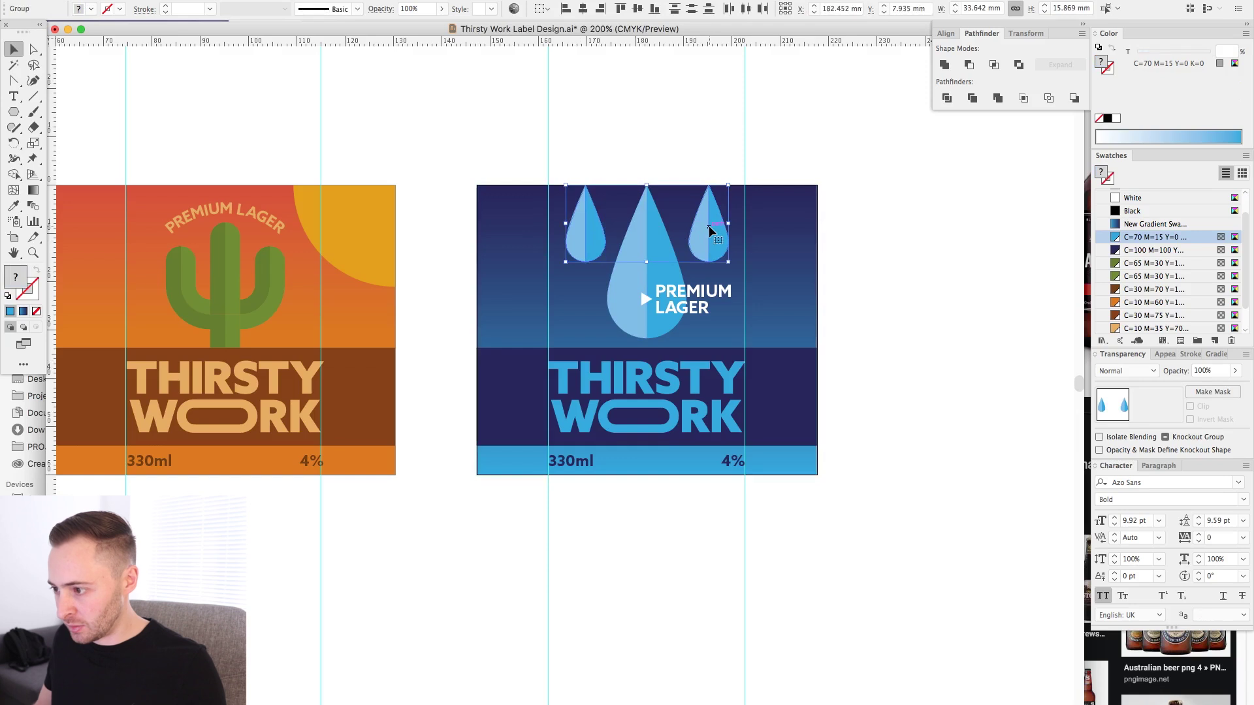
{"action": "key", "text": "Down"}
{"action": "key", "text": "Down"}
{"action": "key", "text": "Down"}
{"action": "key", "text": "Down"}
{"action": "key", "text": "Down"}
{"action": "key", "text": "Down"}
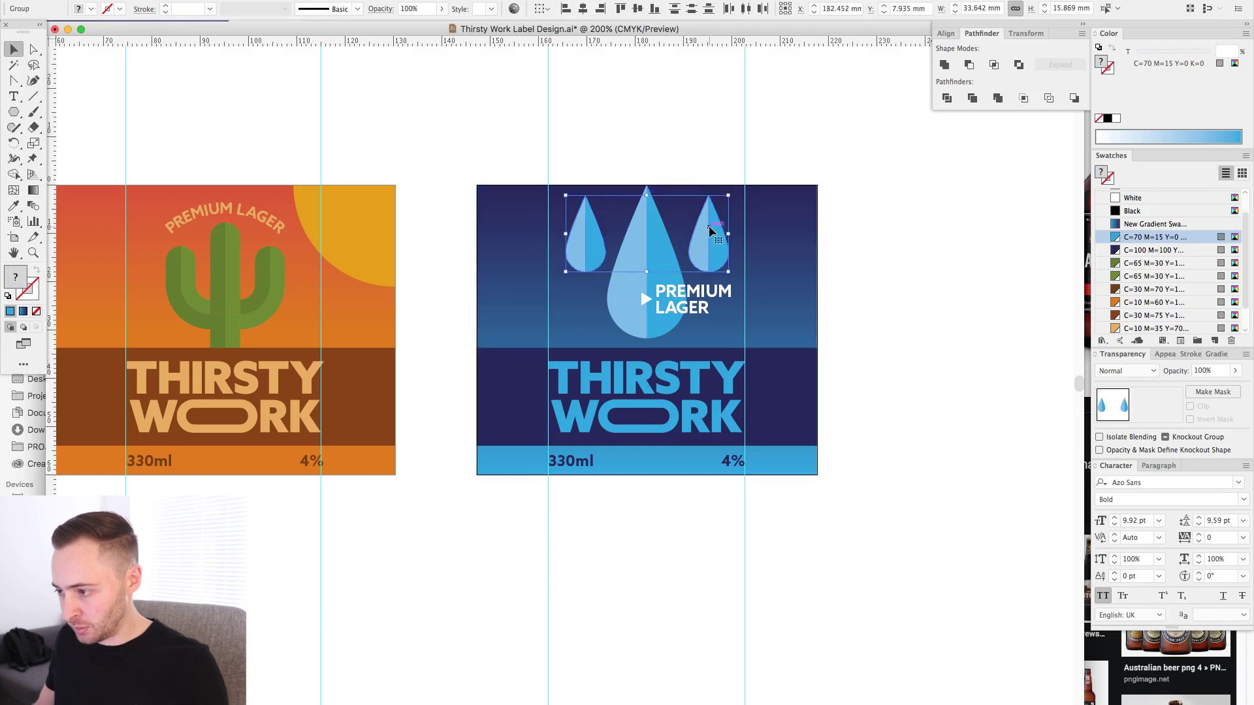
Nudge the right-hand small drop and the left-hand small drop outward from the large central drop
{"action": "left_click", "coordinate": [705, 251]}
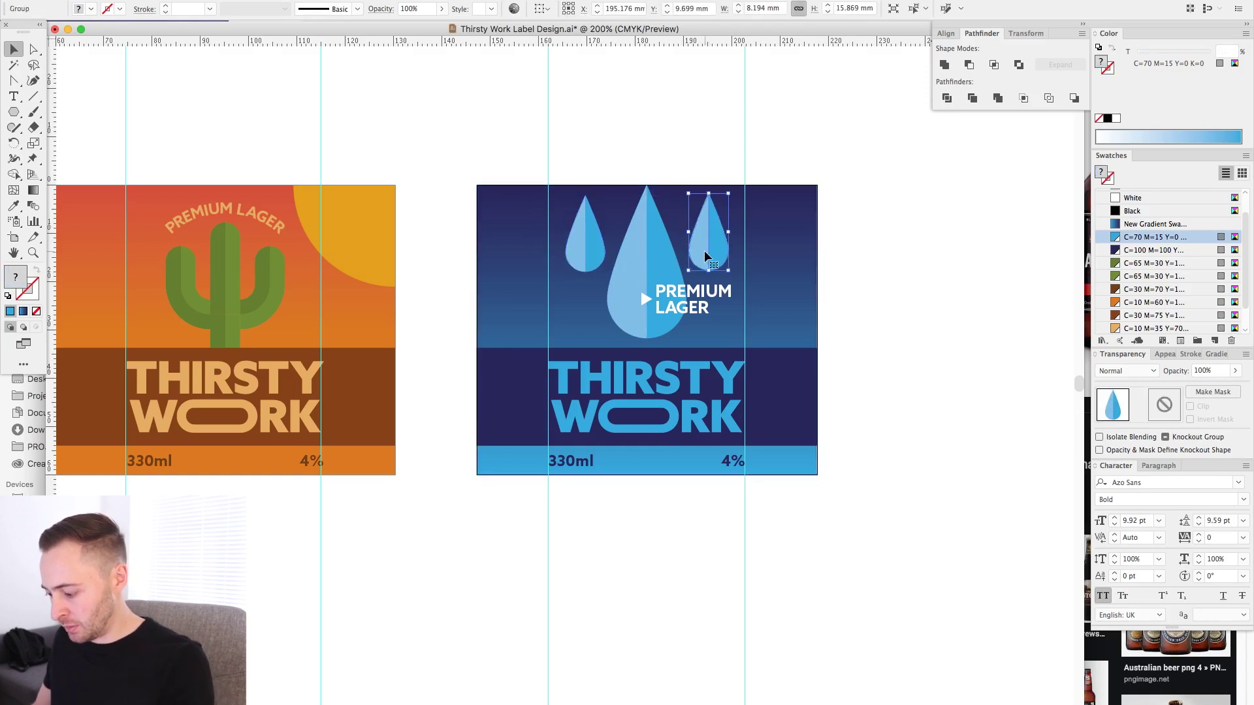
{"action": "key", "text": "Right"}
{"action": "key", "text": "Right"}
{"action": "key", "text": "Right"}
{"action": "left_click", "coordinate": [578, 240]}
{"action": "key", "text": "Left"}
{"action": "left_click", "coordinate": [510, 116]}
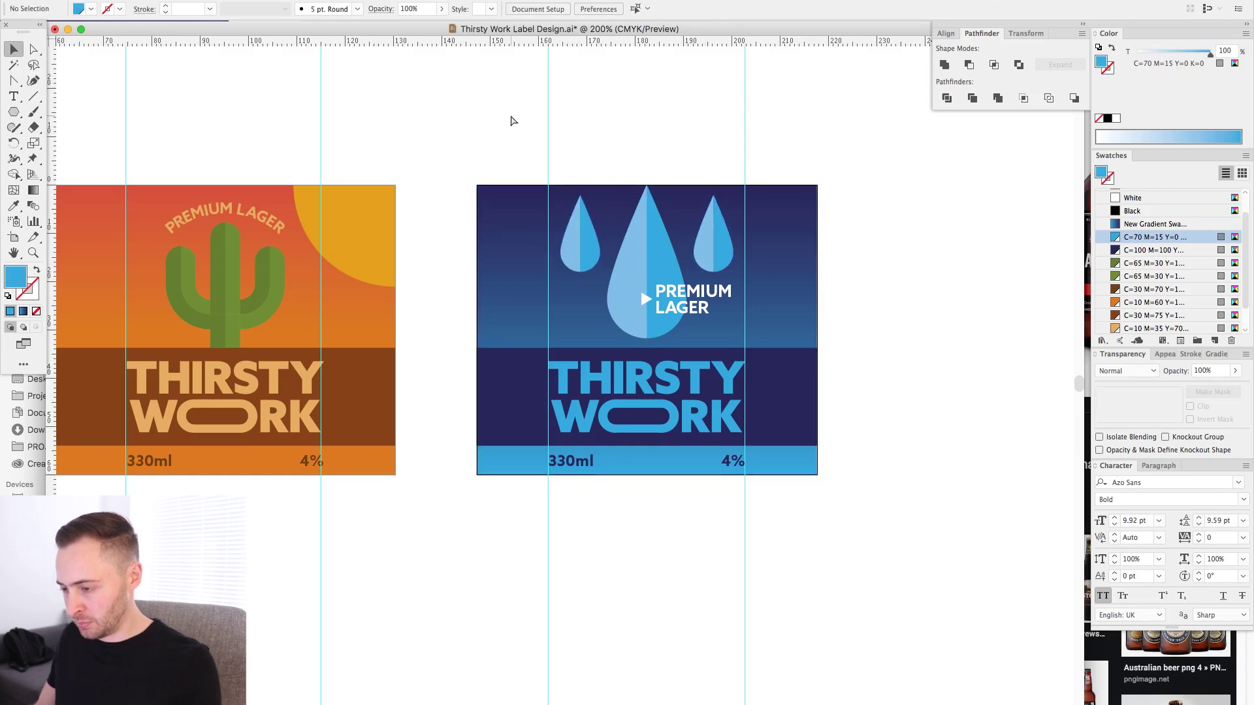
Save the label document and start an export of the artwork
{"action": "key", "text": "super+minus"}
{"action": "key", "text": "super+s"}
{"action": "left_click", "coordinate": [112, 1]}
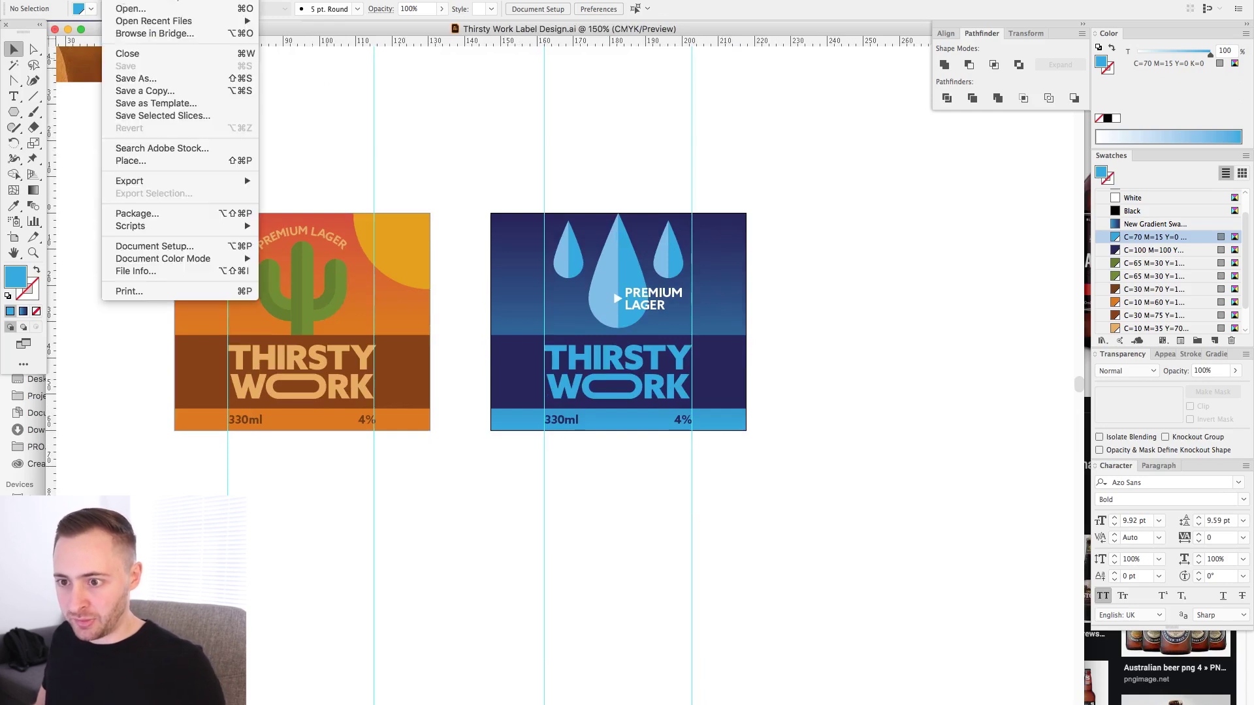
{"action": "mouse_move", "coordinate": [147, 181]}
{"action": "left_click", "coordinate": [346, 181]}
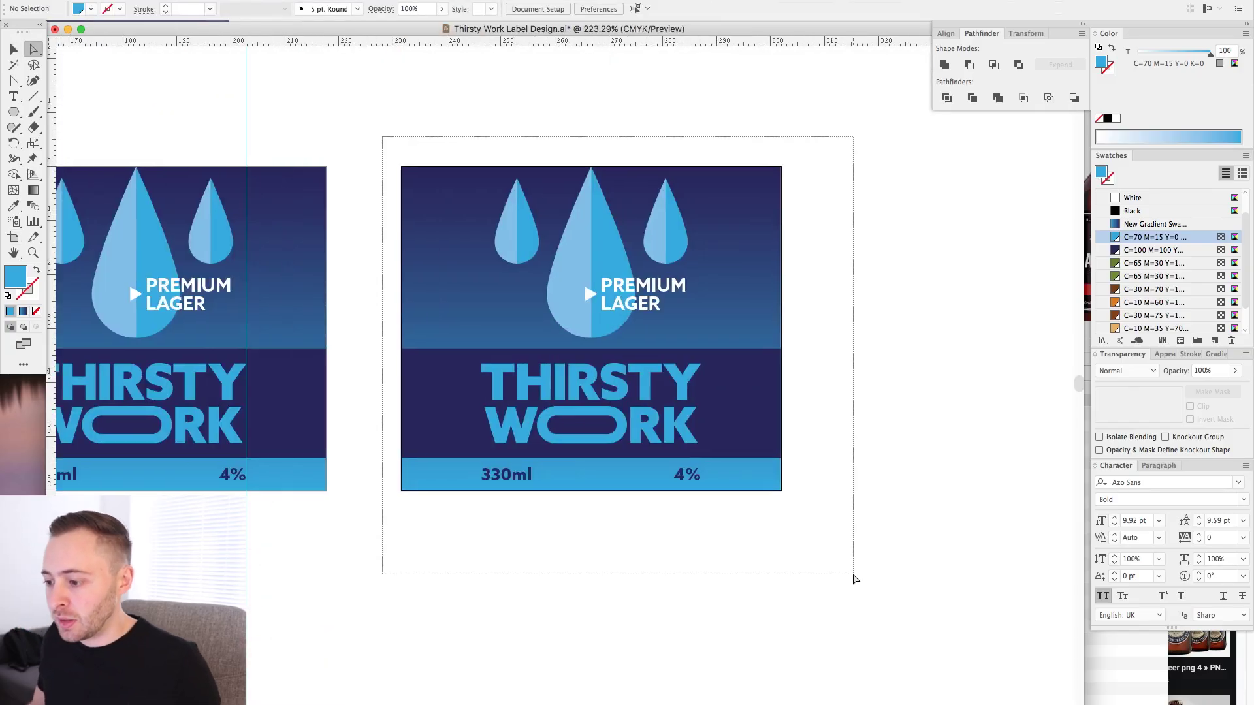
Convert the colours of the duplicated blue label to greyscale
{"action": "left_click", "coordinate": [114, 2]}
{"action": "mouse_move", "coordinate": [178, 180]}
{"action": "left_click", "coordinate": [366, 312]}
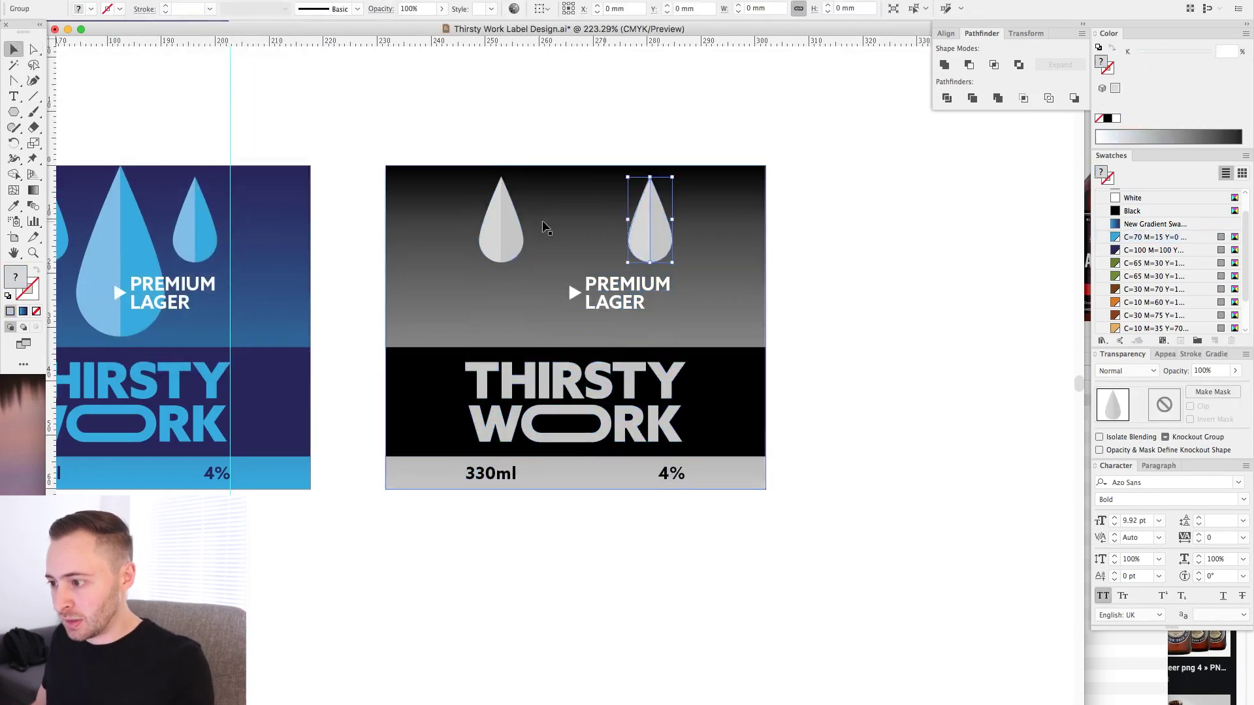
Delete the two small drops, the PREMIUM LAGER text and its arrow from the greyscale label
{"action": "left_click", "coordinate": [500, 225], "text": "shift"}
{"action": "key", "text": "Delete"}
{"action": "left_click", "coordinate": [614, 287]}
{"action": "left_click", "coordinate": [574, 292], "text": "shift"}
{"action": "key", "text": "Delete"}
Fill the THIRSTY WORK lettering on the greyscale label with White
{"action": "left_click", "coordinate": [575, 385]}
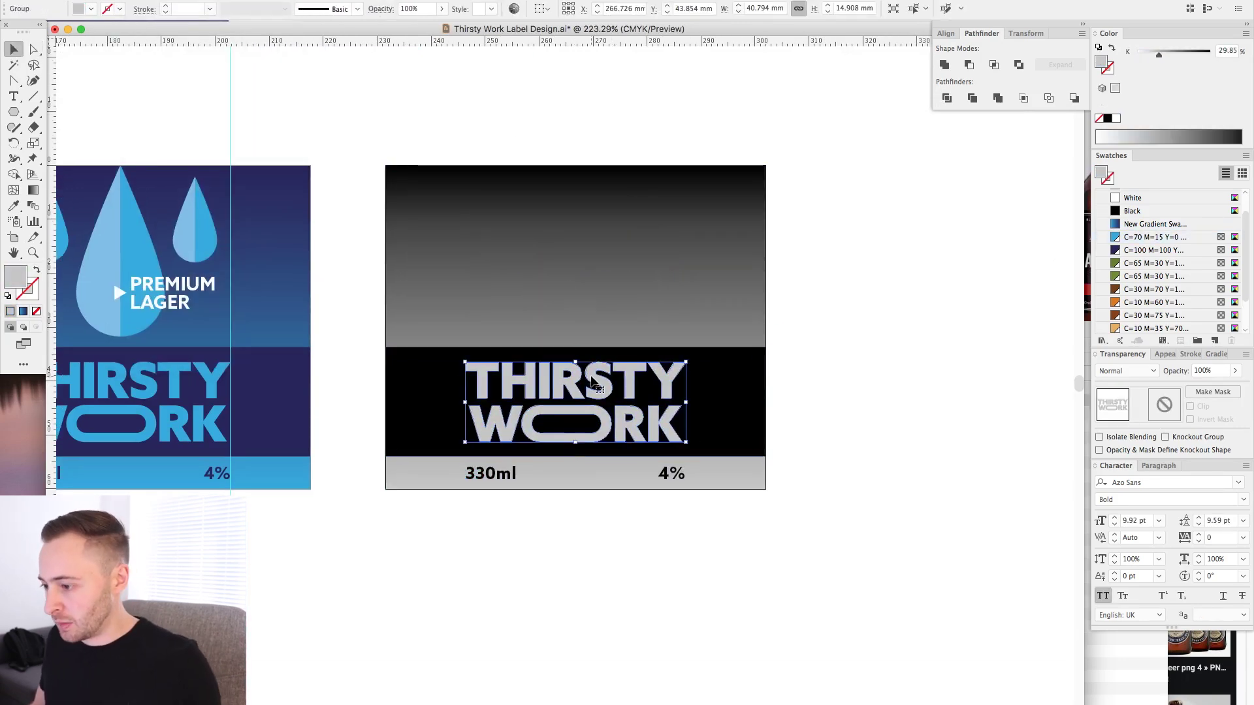
{"action": "left_click", "coordinate": [1132, 198]}
{"action": "left_click", "coordinate": [529, 475]}
{"action": "left_click", "coordinate": [1025, 414]}
{"action": "key", "text": "super+minus"}
{"action": "key", "text": "super+minus"}
{"action": "left_click_drag", "start_coordinate": [531, 496], "coordinate": [845, 501]}
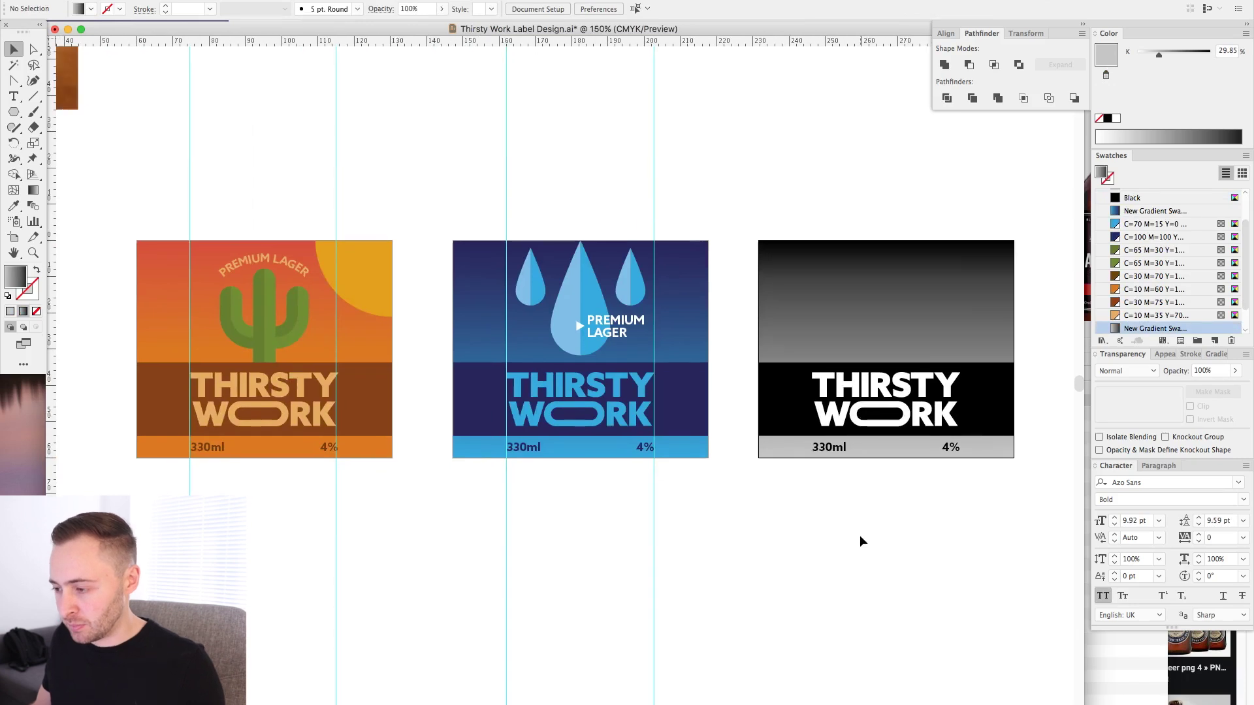
{"action": "left_click_drag", "start_coordinate": [1071, 534], "coordinate": [728, 180]}
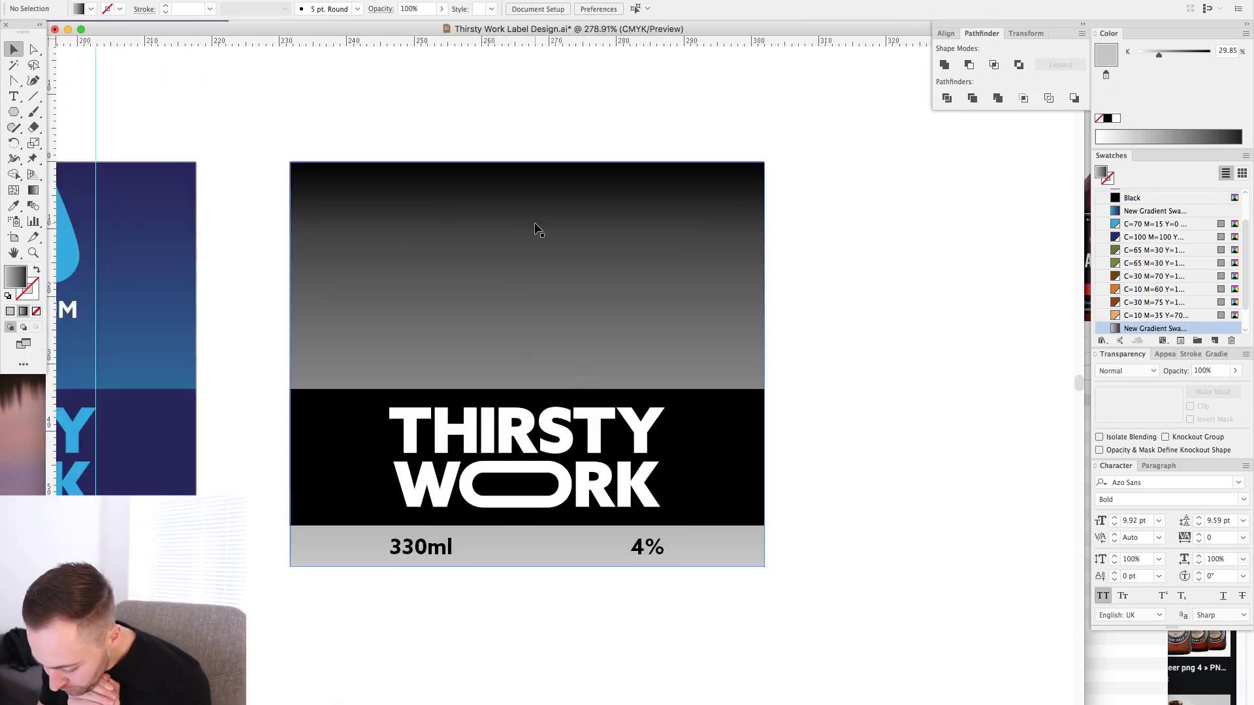
Switch to the browser, find "running icon" reference images on Google and place the window beside the label document
{"action": "left_click", "coordinate": [327, 694]}
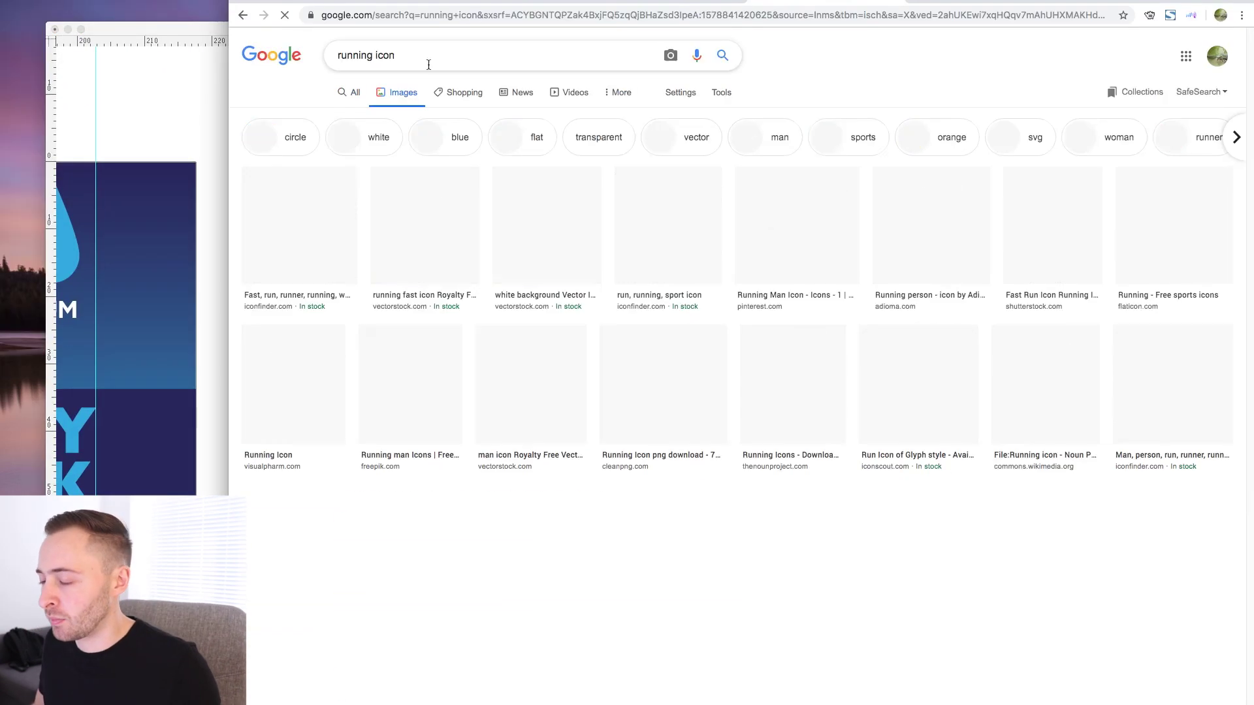
{"action": "left_click_drag", "start_coordinate": [718, 2], "coordinate": [1093, 2]}
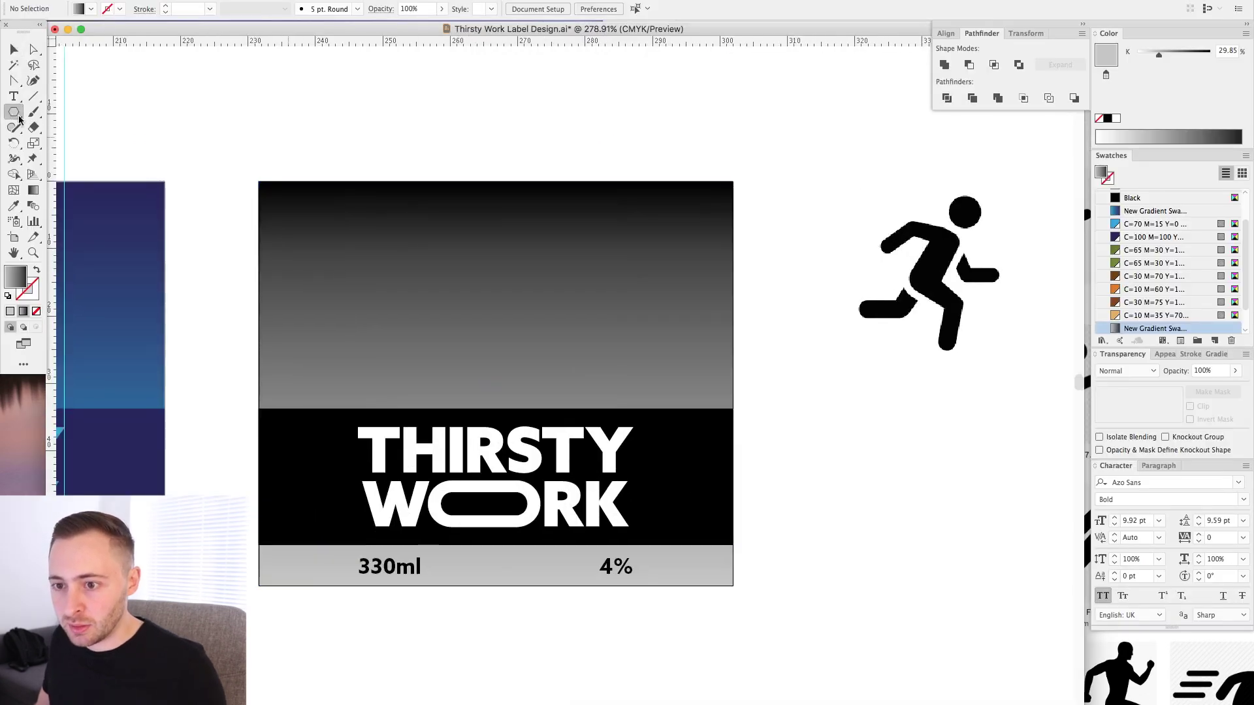
Show the grid and draw a White circle about 7 mm across on the greyscale label's upper area for the runner's head
{"action": "left_click_drag", "start_coordinate": [20, 118], "coordinate": [58, 142]}
{"action": "key", "text": "super+apostrophe"}
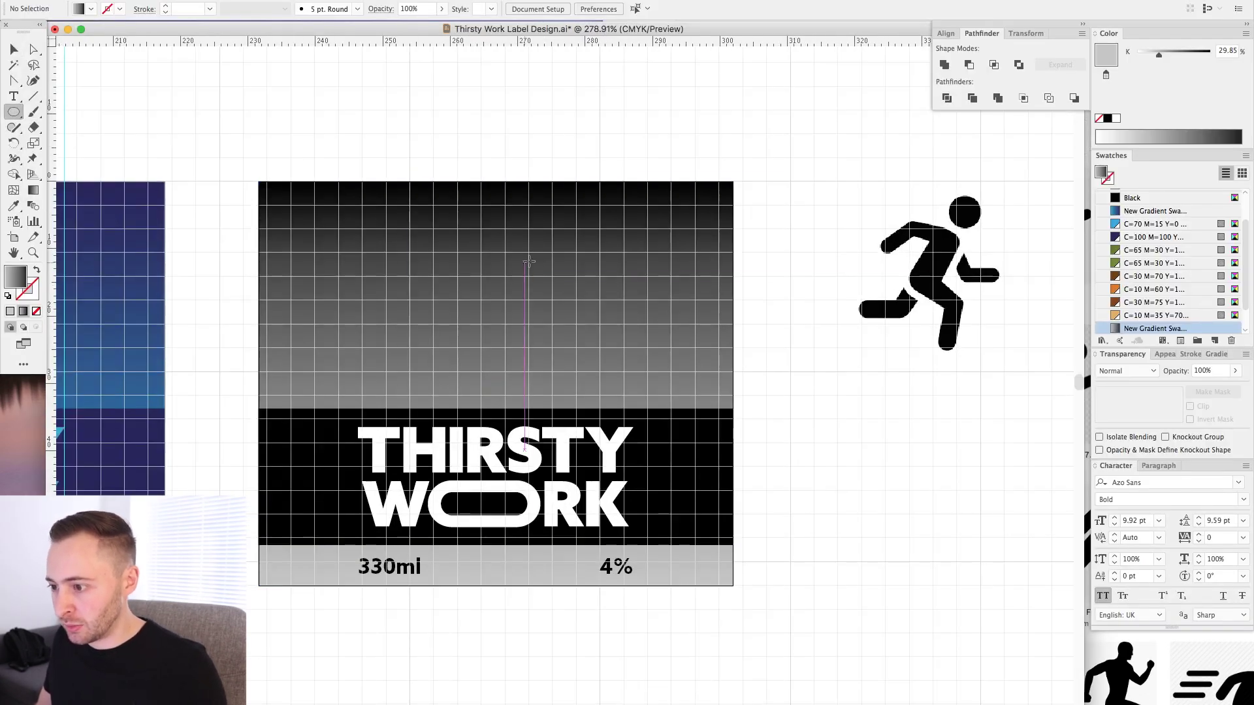
{"action": "mouse_move", "coordinate": [551, 250]}
{"action": "left_mouse_down"}
{"action": "mouse_move", "coordinate": [573, 270]}
{"action": "mouse_move", "coordinate": [574, 228]}
{"action": "left_mouse_up"}
{"action": "scroll", "coordinate": [1122, 210], "scroll_direction": "up", "scroll_amount": 2}
{"action": "left_click", "coordinate": [1123, 210]}
{"action": "key", "text": "v"}
{"action": "left_click", "coordinate": [751, 317]}
{"action": "scroll", "coordinate": [751, 316], "scroll_direction": "right", "scroll_amount": 3}
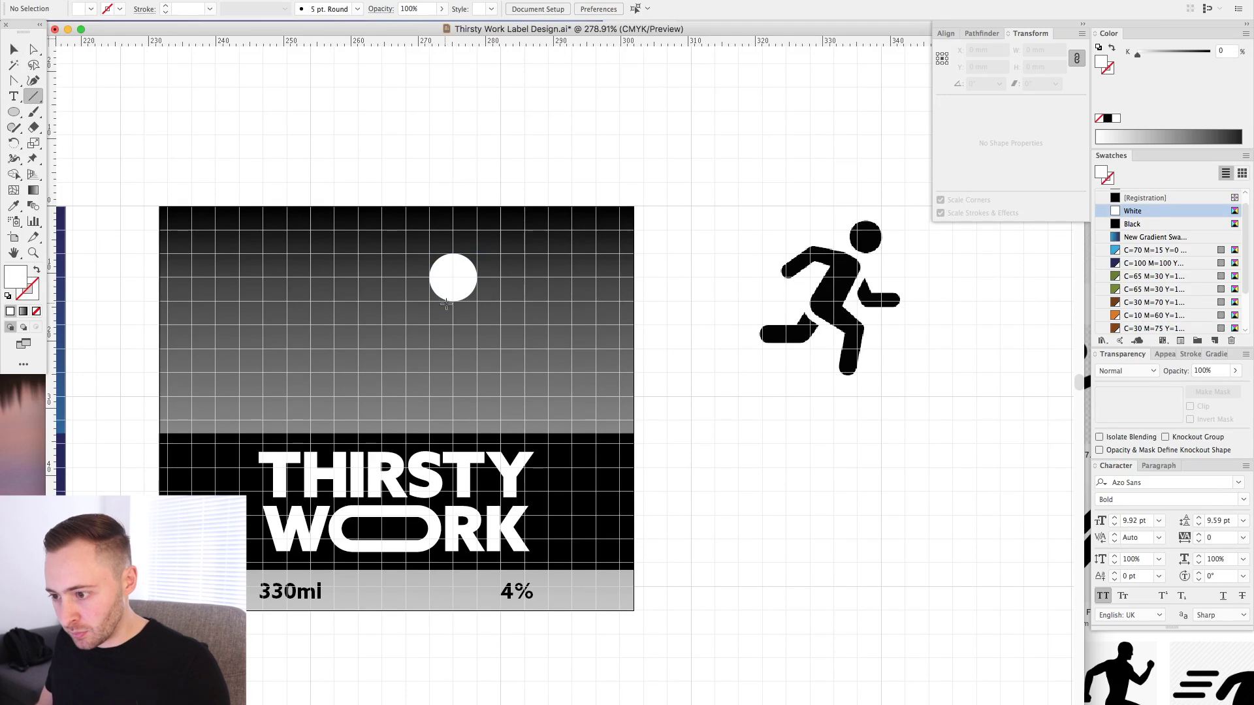
Switch to the browser, examine the poses of the running icons in the image results and return to Illustrator
{"action": "key", "text": "super+Tab"}
{"action": "scroll", "coordinate": [1041, 312], "scroll_direction": "down", "scroll_amount": 5}
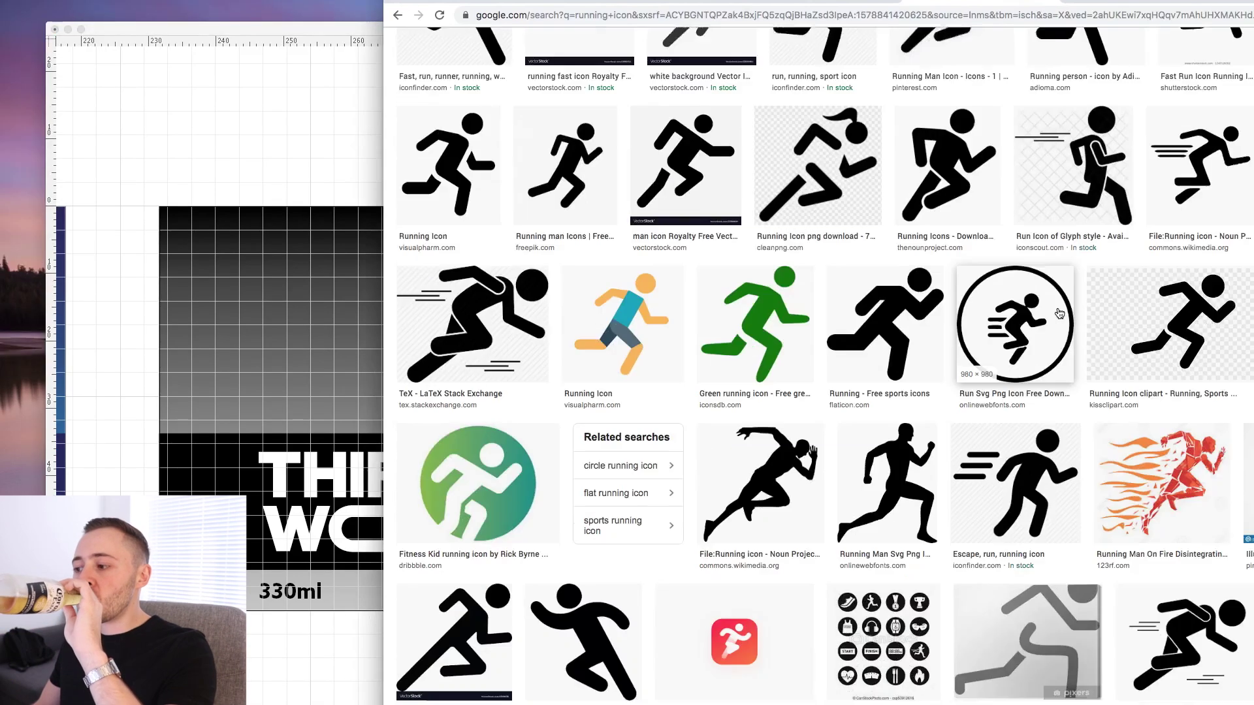
{"action": "key", "text": "super+Tab"}
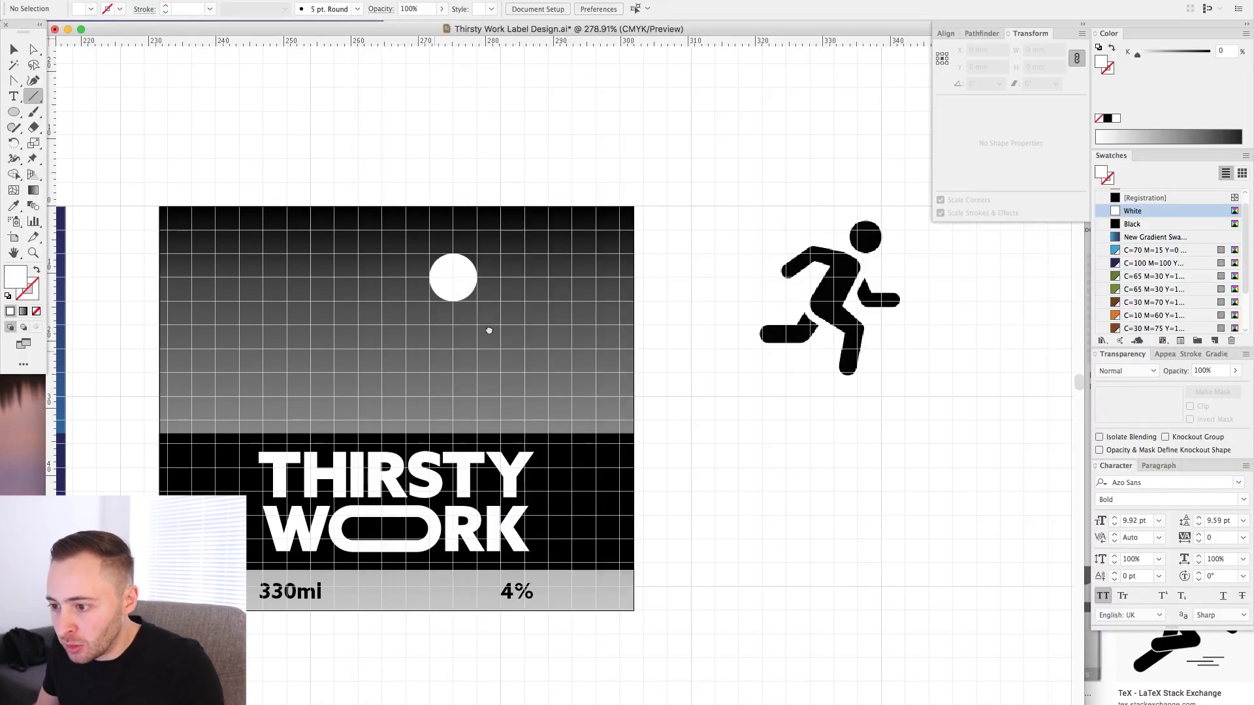
Move the head circle off the label to the empty area right of the reference runner and fill it Black
{"action": "left_click_drag", "start_coordinate": [489, 331], "coordinate": [317, 350]}
{"action": "key", "text": "v"}
{"action": "left_click_drag", "start_coordinate": [287, 298], "coordinate": [953, 251]}
{"action": "left_click", "coordinate": [1132, 224]}
{"action": "left_click_drag", "start_coordinate": [865, 369], "coordinate": [479, 370]}
{"action": "left_click", "coordinate": [534, 288]}
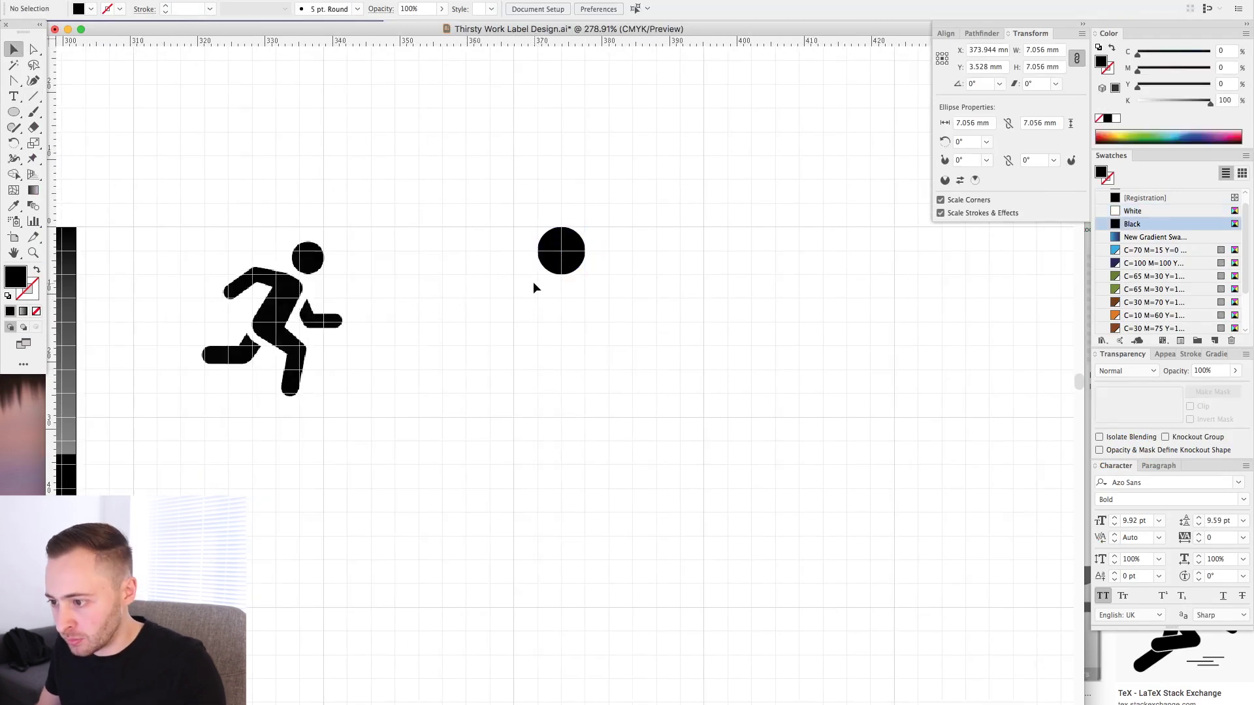
Reset the Advanced toolbar to its default set of tools
{"action": "left_click", "coordinate": [15, 111]}
{"action": "left_click", "coordinate": [33, 367]}
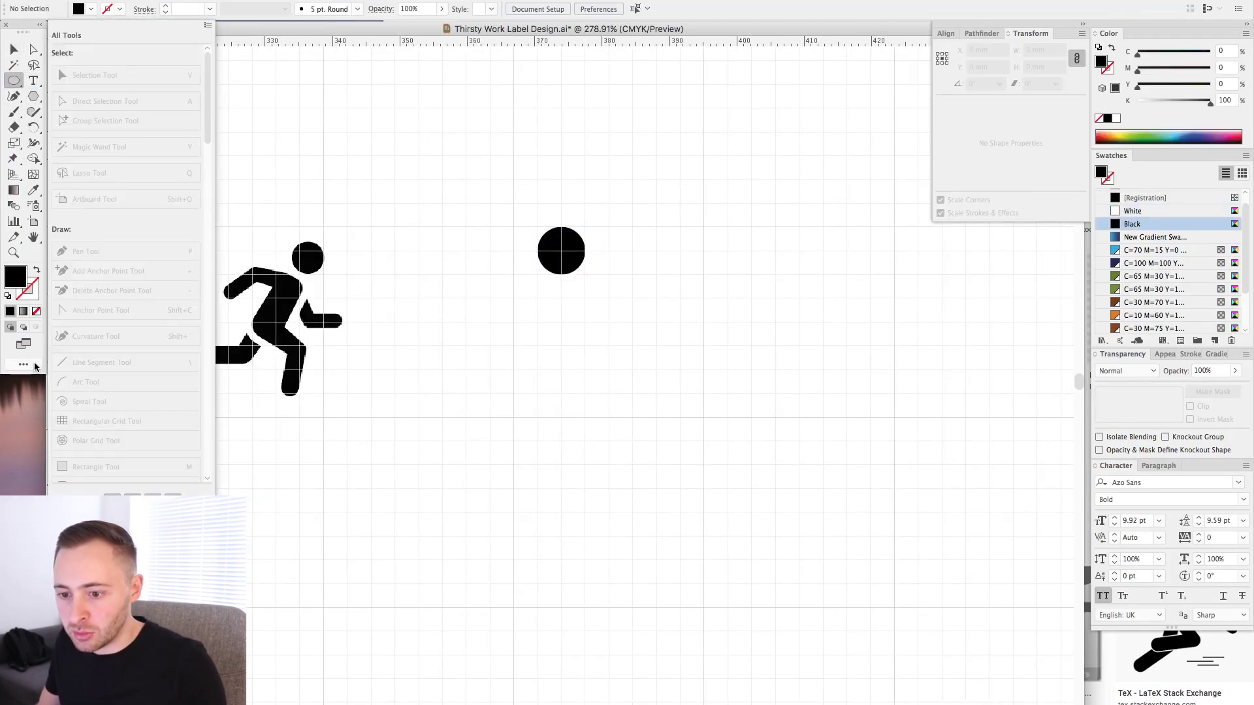
{"action": "left_click", "coordinate": [17, 26]}
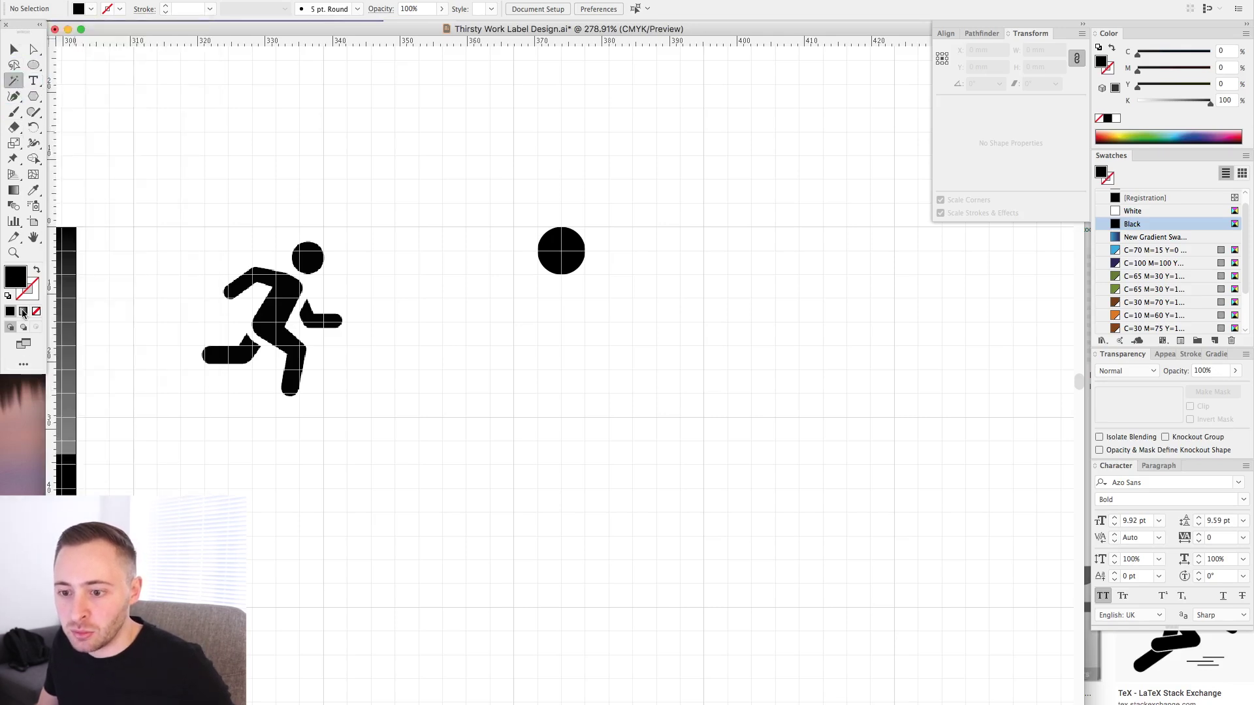
{"action": "left_click", "coordinate": [23, 366]}
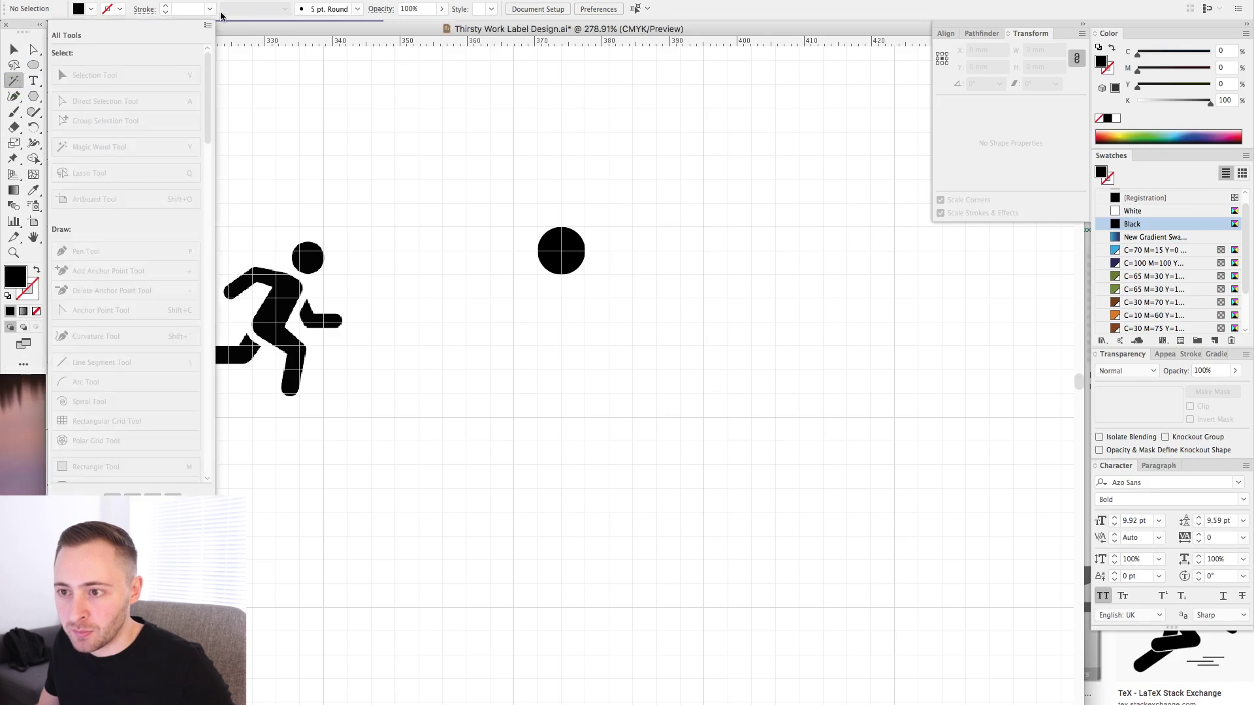
{"action": "left_click", "coordinate": [208, 25]}
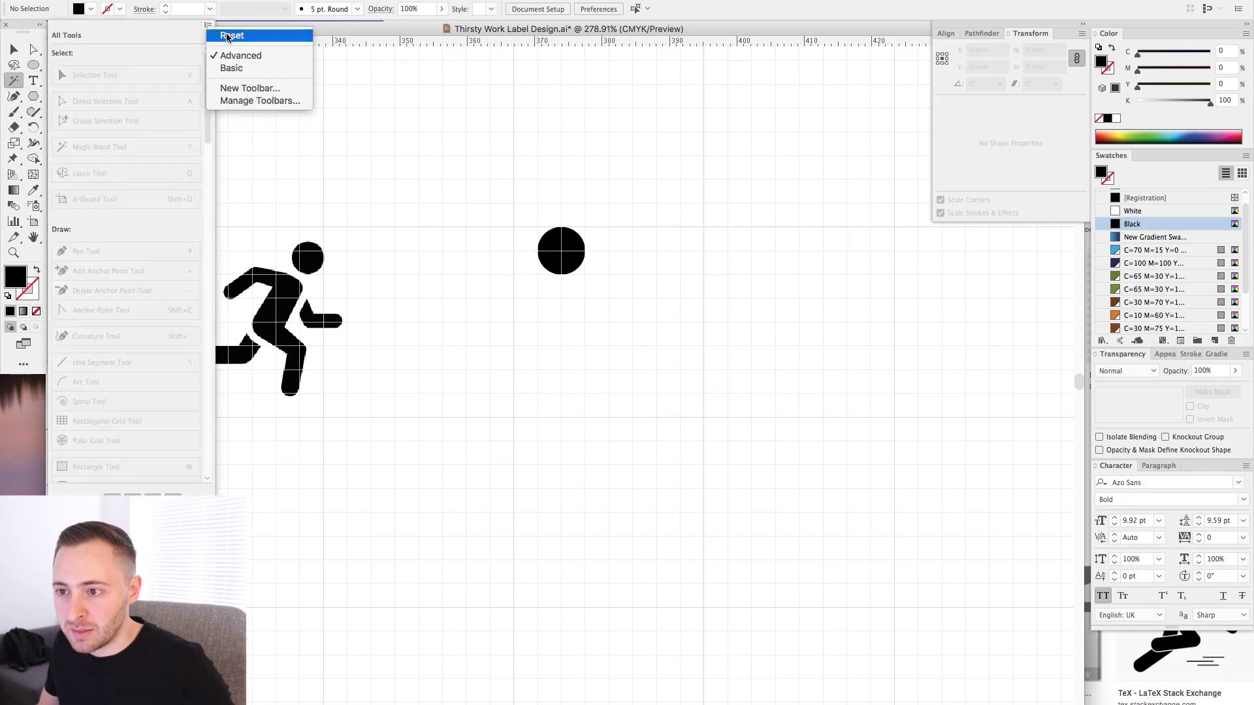
{"action": "left_click", "coordinate": [228, 37]}
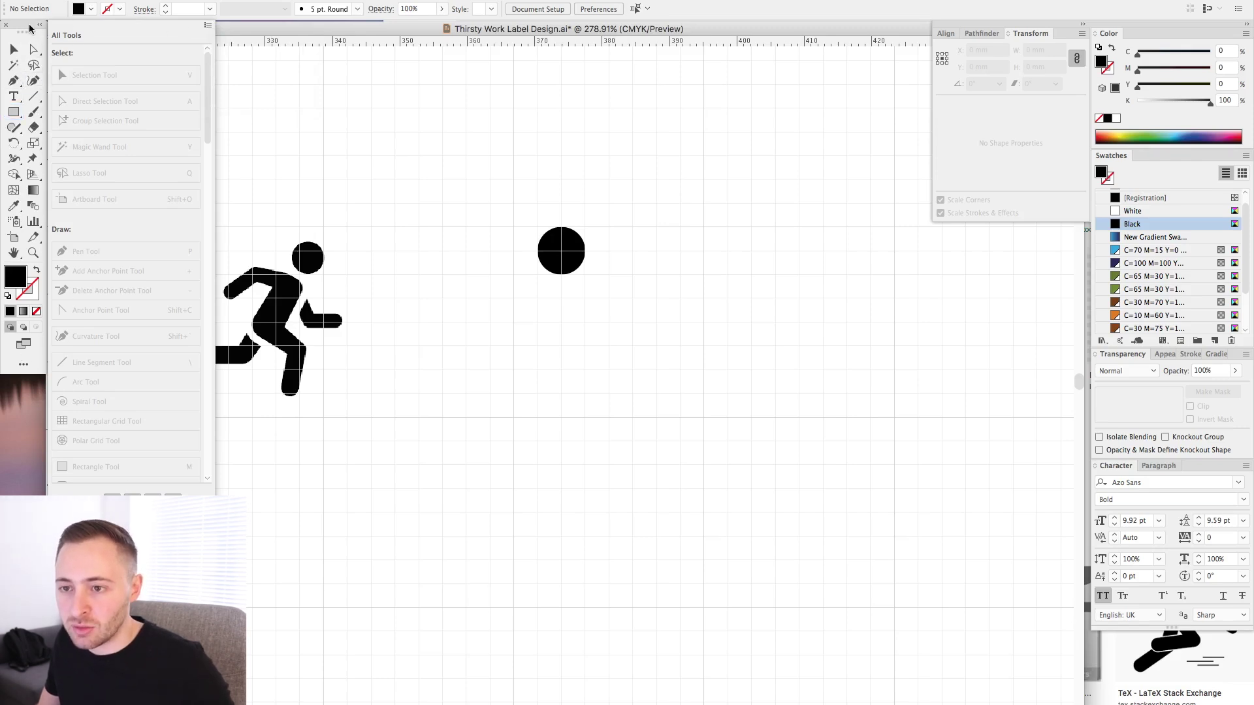
{"action": "left_click", "coordinate": [7, 356]}
Draw the runner's torso as a diagonal line about 17.6 mm long below the head and set its stroke weight to 10 pt
{"action": "left_click", "coordinate": [33, 96]}
{"action": "left_click_drag", "start_coordinate": [538, 275], "coordinate": [466, 369]}
{"action": "left_click", "coordinate": [1189, 354]}
{"action": "left_click", "coordinate": [1172, 370]}
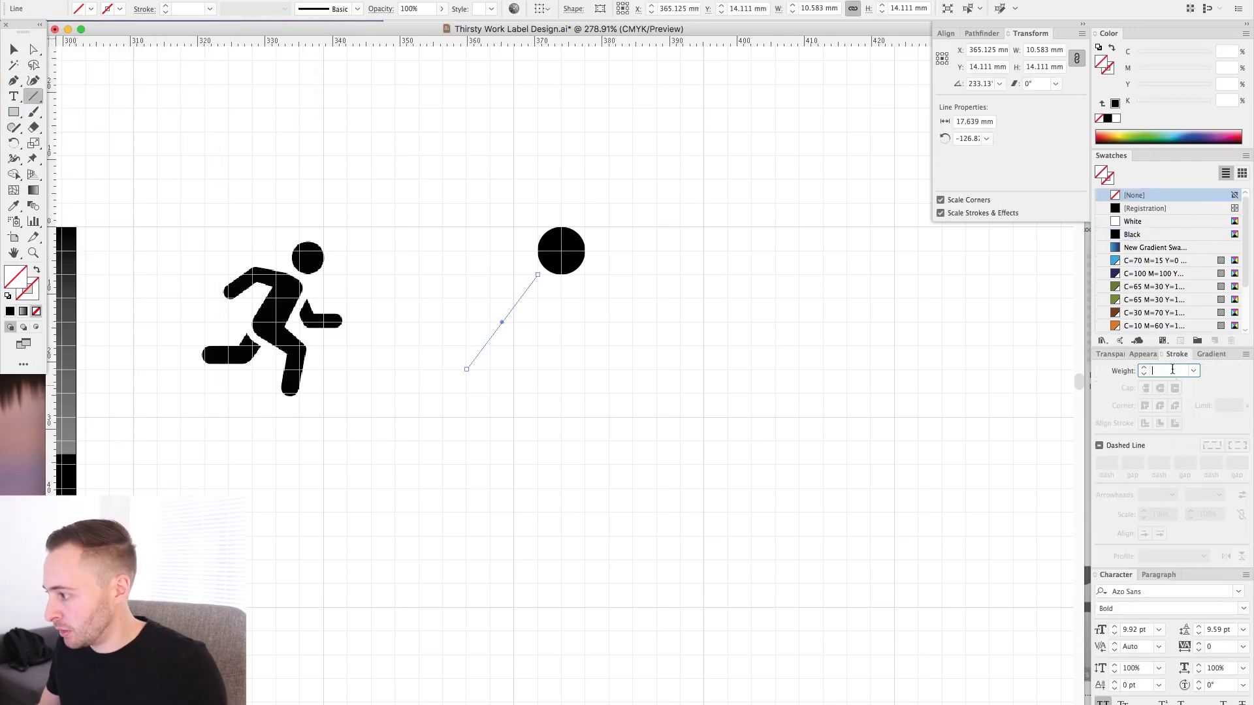
{"action": "type", "text": "20"}
{"action": "key", "text": "Return"}
{"action": "left_click_drag", "start_coordinate": [1172, 370], "coordinate": [1097, 360]}
{"action": "type", "text": "10"}
{"action": "key", "text": "Return"}
Draw the runner's bent rear arm with the Pen tool as a three-point path ending at the shoulder
{"action": "key", "text": "v"}
{"action": "left_click", "coordinate": [398, 286]}
{"action": "scroll", "coordinate": [398, 285], "scroll_direction": "left", "scroll_amount": 2}
{"action": "left_click_drag", "start_coordinate": [582, 283], "coordinate": [532, 260]}
{"action": "key", "text": "super+z"}
{"action": "key", "text": "p"}
{"action": "left_click", "coordinate": [489, 305]}
{"action": "left_click", "coordinate": [535, 259]}
{"action": "left_click", "coordinate": [582, 283]}
{"action": "key", "text": "v"}
{"action": "key", "text": "super+shift+a"}
Draw the bent front arm from hand to shoulder and shift the torso's lower end forward to make the trunk more upright
{"action": "left_click", "coordinate": [678, 330]}
{"action": "left_click", "coordinate": [607, 329]}
{"action": "left_click", "coordinate": [583, 283]}
{"action": "scroll", "coordinate": [583, 282], "scroll_direction": "left", "scroll_amount": 2}
{"action": "key", "text": "a"}
{"action": "mouse_move", "coordinate": [506, 344]}
{"action": "left_mouse_down"}
{"action": "mouse_move", "coordinate": [559, 375]}
{"action": "mouse_move", "coordinate": [565, 344]}
{"action": "left_mouse_up"}
{"action": "key", "text": "v"}
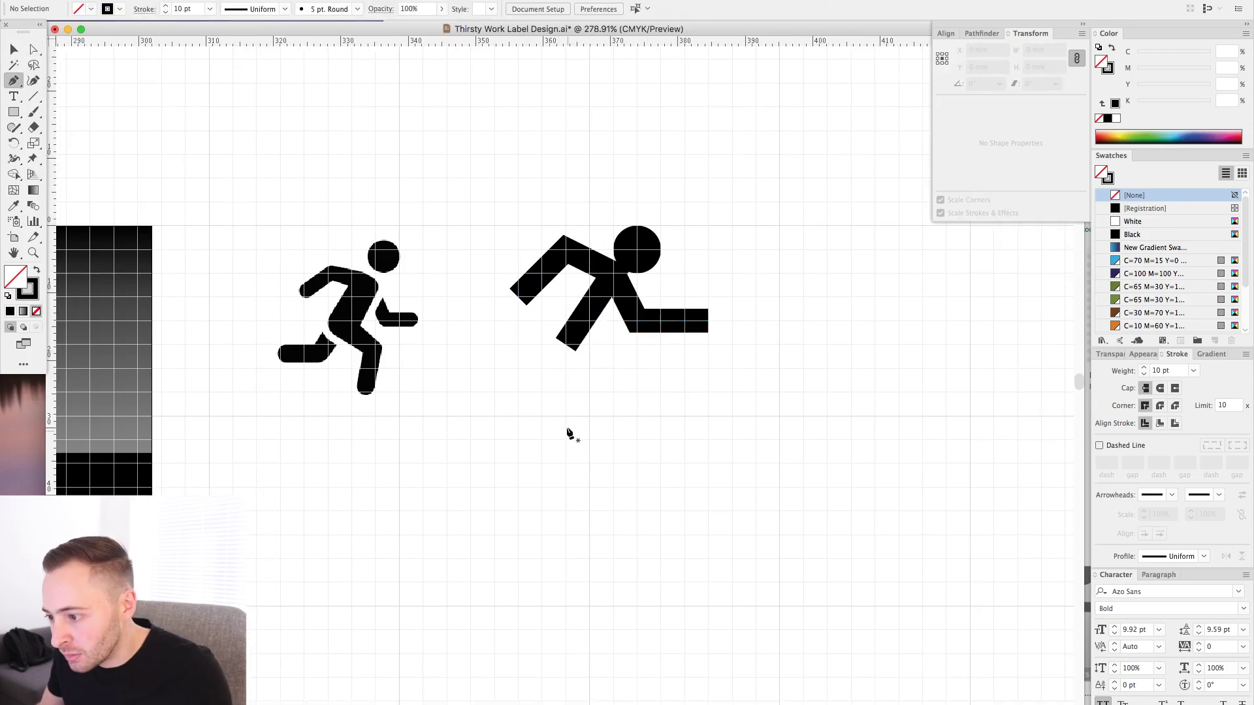
Draw the bent front and rear legs as three-point paths meeting the torso's lower end and hide the grid
{"action": "left_click", "coordinate": [566, 440]}
{"action": "left_click", "coordinate": [613, 368]}
{"action": "left_click", "coordinate": [565, 345]}
{"action": "key", "text": "p"}
{"action": "left_click", "coordinate": [471, 345]}
{"action": "left_click", "coordinate": [518, 392]}
{"action": "left_click", "coordinate": [566, 345]}
{"action": "key", "text": "v"}
{"action": "key", "text": "super+apostrophe"}
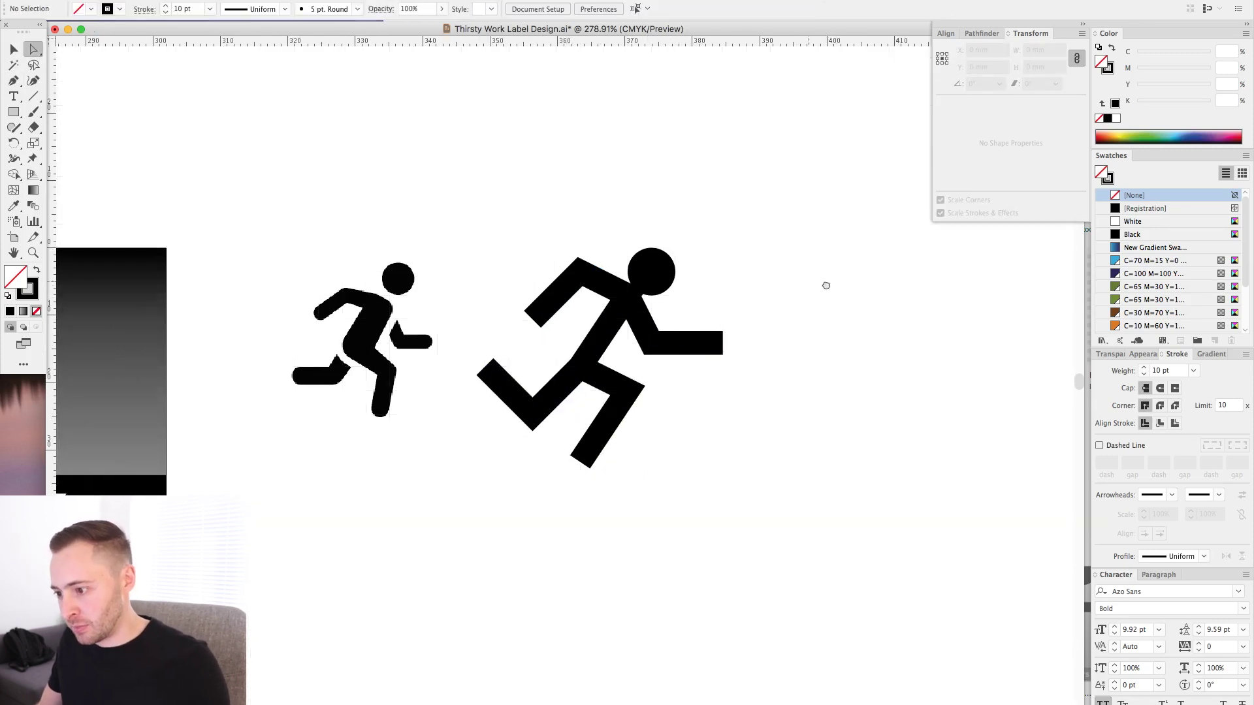
Try to move the head circle up and forward, away from the runner's shoulders
{"action": "left_click_drag", "start_coordinate": [798, 287], "coordinate": [854, 291]}
{"action": "key", "text": "super+minus"}
{"action": "left_click", "coordinate": [657, 302]}
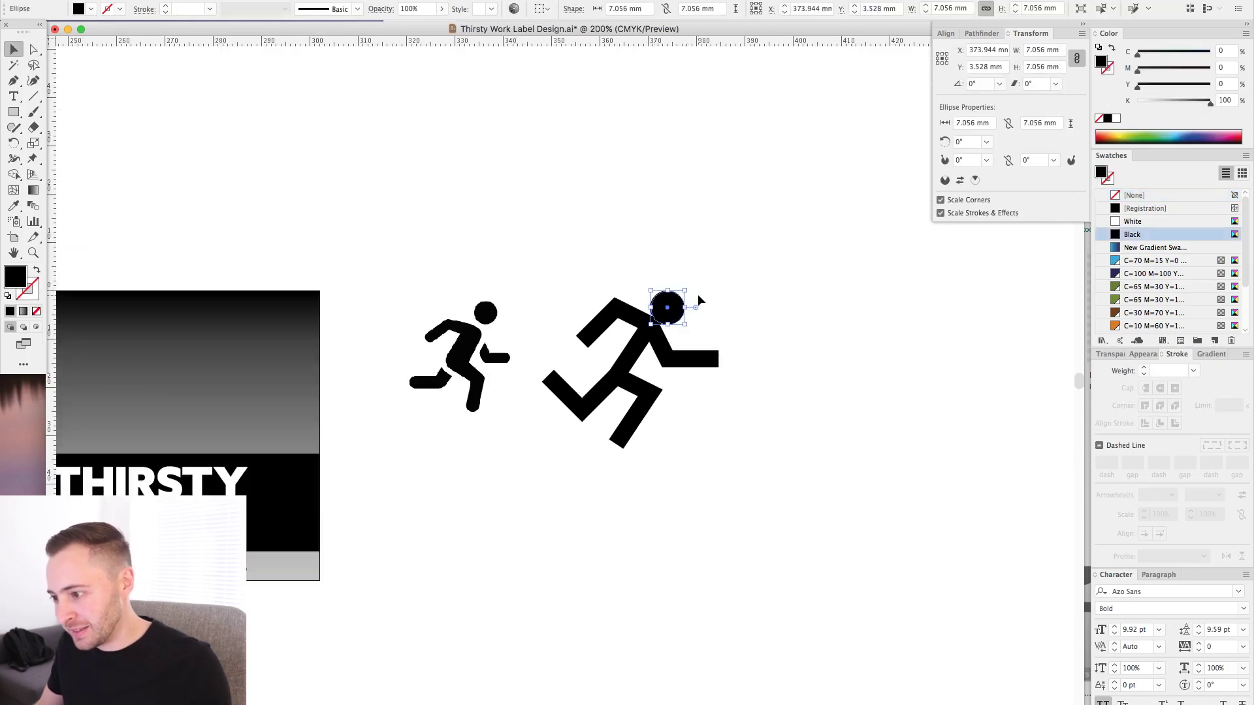
{"action": "left_click_drag", "start_coordinate": [682, 313], "coordinate": [699, 297]}
{"action": "left_click", "coordinate": [730, 310]}
{"action": "scroll", "coordinate": [679, 327], "scroll_direction": "up", "scroll_amount": 3}
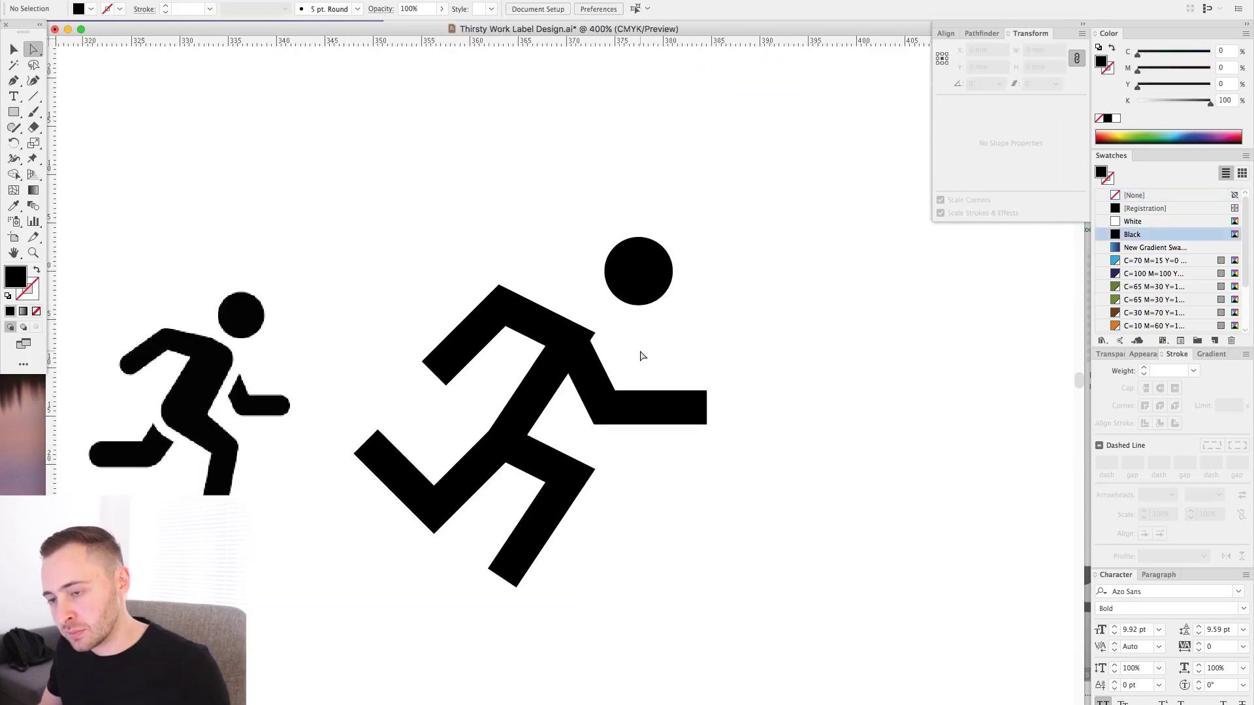
Apply round caps and round joins to all of the runner's limb and torso strokes
{"action": "scroll", "coordinate": [845, 296], "scroll_direction": "down", "scroll_amount": 4}
{"action": "scroll", "coordinate": [845, 296], "scroll_direction": "up", "scroll_amount": 3}
{"action": "left_click_drag", "start_coordinate": [770, 196], "coordinate": [457, 477]}
{"action": "left_click", "coordinate": [1159, 387]}
{"action": "left_click", "coordinate": [1160, 405]}
Move the front leg's foot and knee points forward and down by one grid square each
{"action": "left_click", "coordinate": [594, 436]}
{"action": "key", "text": "a"}
{"action": "left_click_drag", "start_coordinate": [611, 459], "coordinate": [640, 487]}
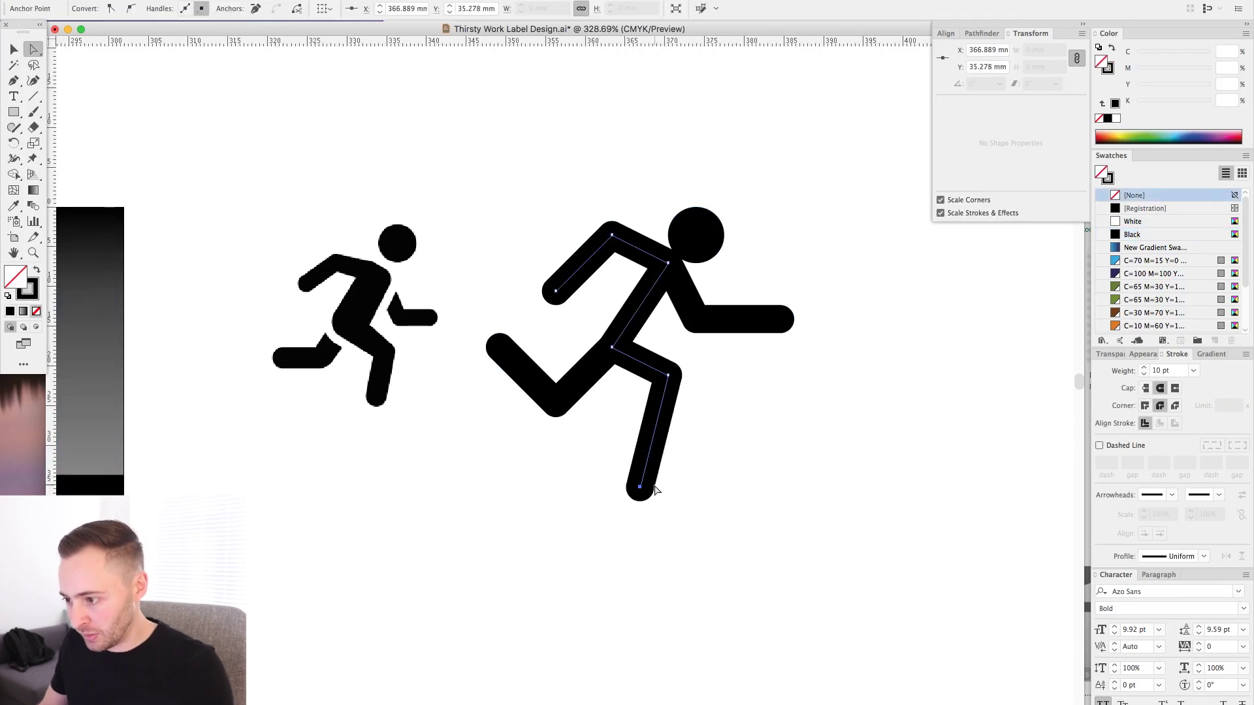
{"action": "left_click_drag", "start_coordinate": [667, 374], "coordinate": [696, 403]}
Show the grid and lower the rear leg's foot point by one grid square
{"action": "mouse_move", "coordinate": [555, 403]}
{"action": "left_mouse_down"}
{"action": "mouse_move", "coordinate": [555, 431]}
{"action": "mouse_move", "coordinate": [583, 402]}
{"action": "mouse_move", "coordinate": [555, 402]}
{"action": "left_mouse_up"}
{"action": "left_click", "coordinate": [499, 347]}
{"action": "key", "text": "super+'"}
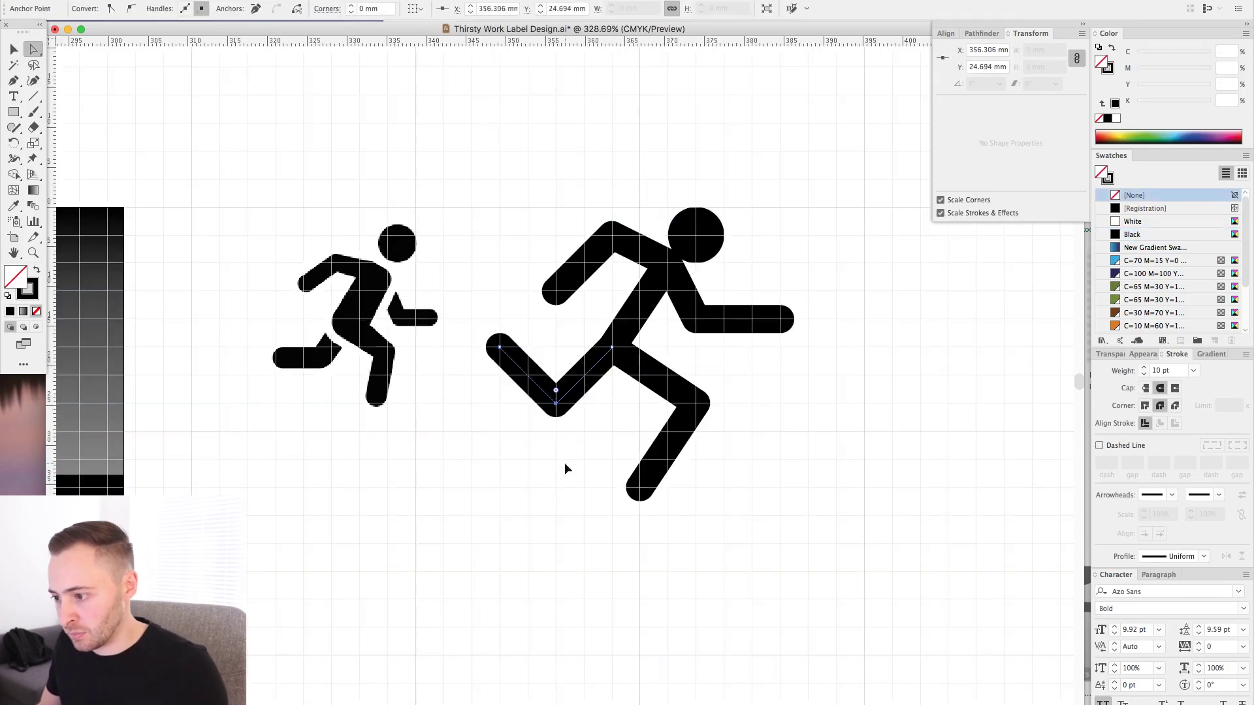
{"action": "left_click_drag", "start_coordinate": [499, 346], "coordinate": [499, 375]}
{"action": "left_click", "coordinate": [479, 434], "text": "super"}
Move the rear arm's elbow back by one grid square and bend the front arm by shifting its elbow forward and raising its hand
{"action": "left_click_drag", "start_coordinate": [612, 235], "coordinate": [584, 235]}
{"action": "left_click", "coordinate": [574, 294], "text": "super"}
{"action": "left_click", "coordinate": [787, 347], "text": "super"}
{"action": "left_click_drag", "start_coordinate": [695, 318], "coordinate": [780, 291]}
{"action": "left_click", "coordinate": [792, 389], "text": "super"}
Raise the head circle by one grid square above the shoulders and hide the grid
{"action": "scroll", "coordinate": [792, 389], "scroll_direction": "up", "scroll_amount": 1}
{"action": "left_click_drag", "start_coordinate": [671, 248], "coordinate": [670, 220]}
{"action": "left_click", "coordinate": [781, 223]}
{"action": "key", "text": "super+'"}
{"action": "scroll", "coordinate": [790, 268], "scroll_direction": "down", "scroll_amount": 2}
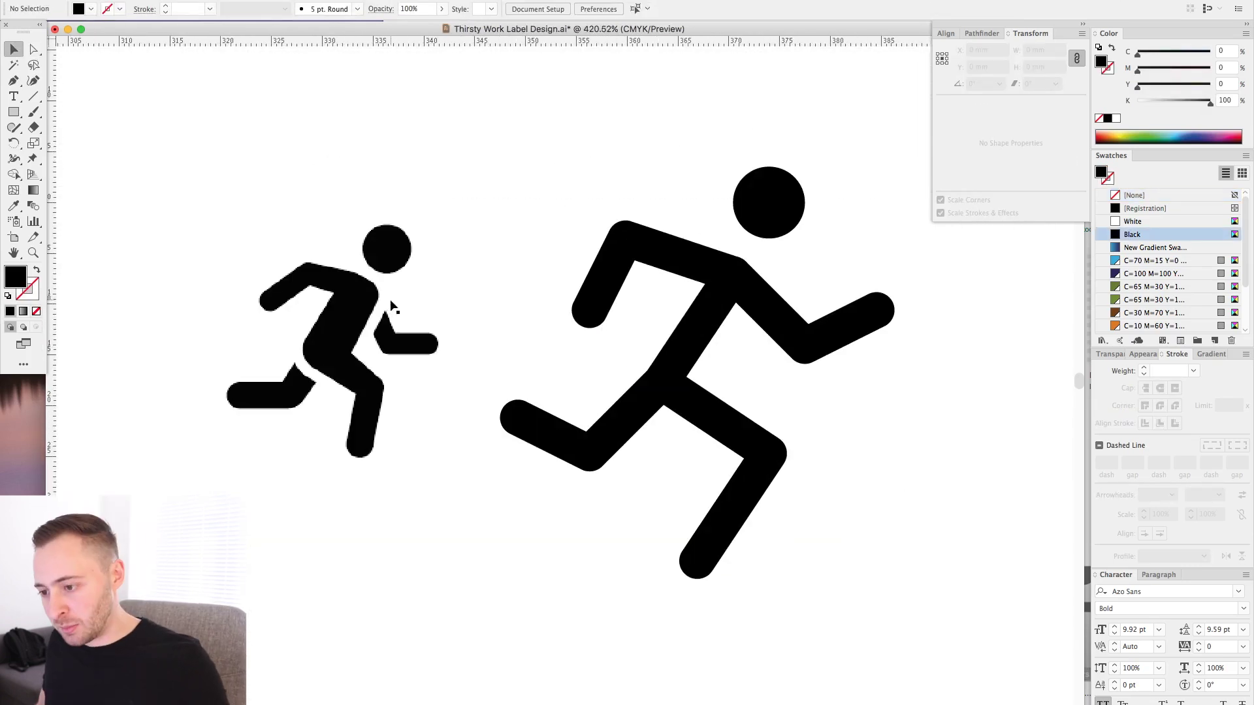
Add a second stroke of 15 pt to the runner's body path, beneath its existing 10 pt stroke
{"action": "key", "text": "v"}
{"action": "left_click", "coordinate": [751, 301]}
{"action": "left_click", "coordinate": [713, 323]}
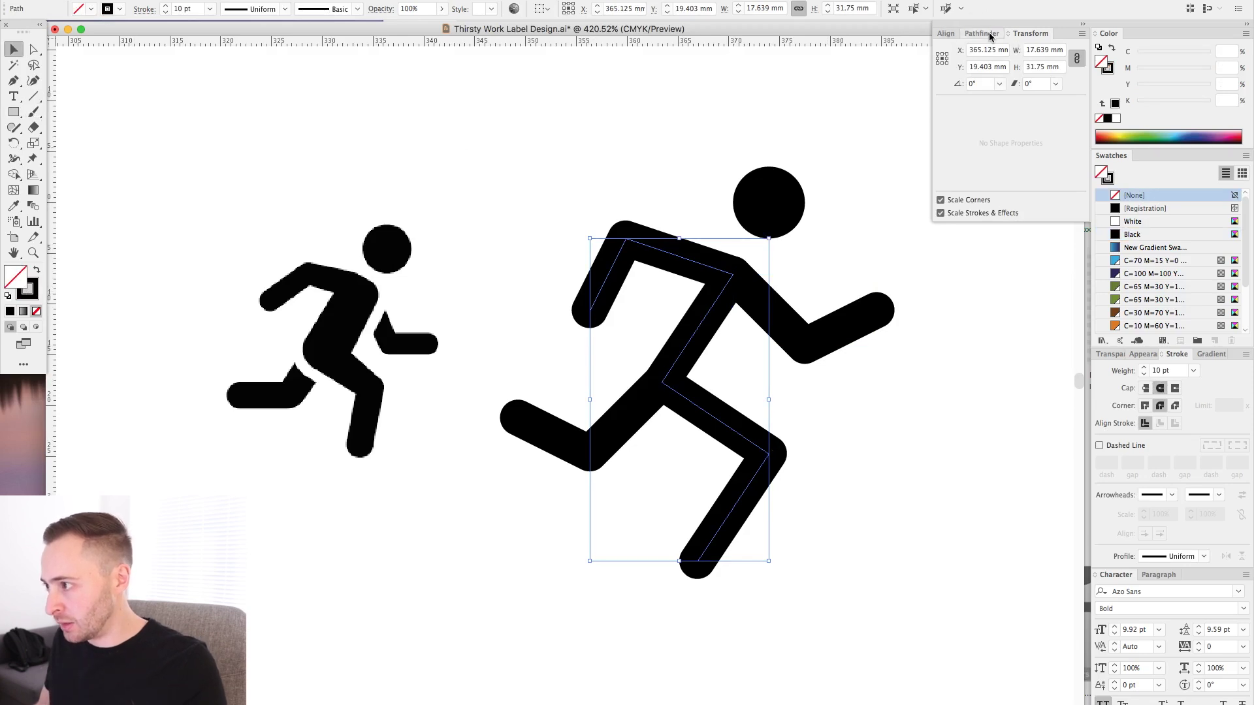
{"action": "left_click", "coordinate": [358, 1]}
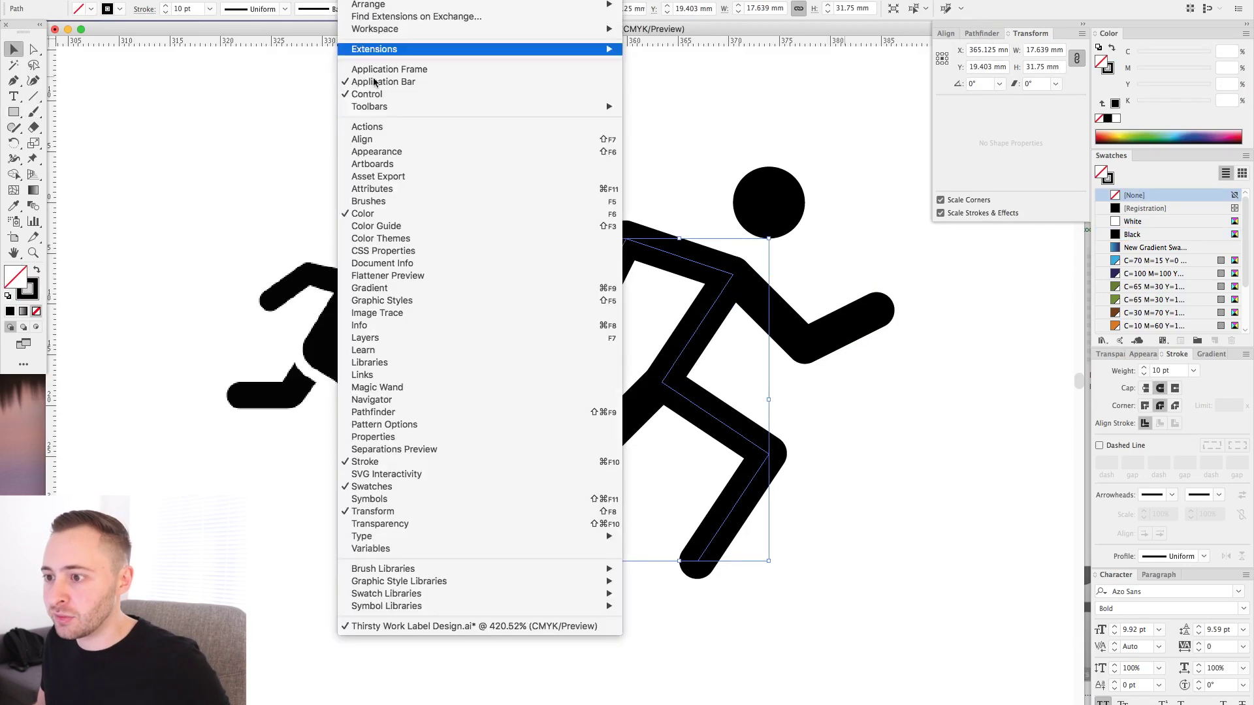
{"action": "left_click", "coordinate": [385, 152]}
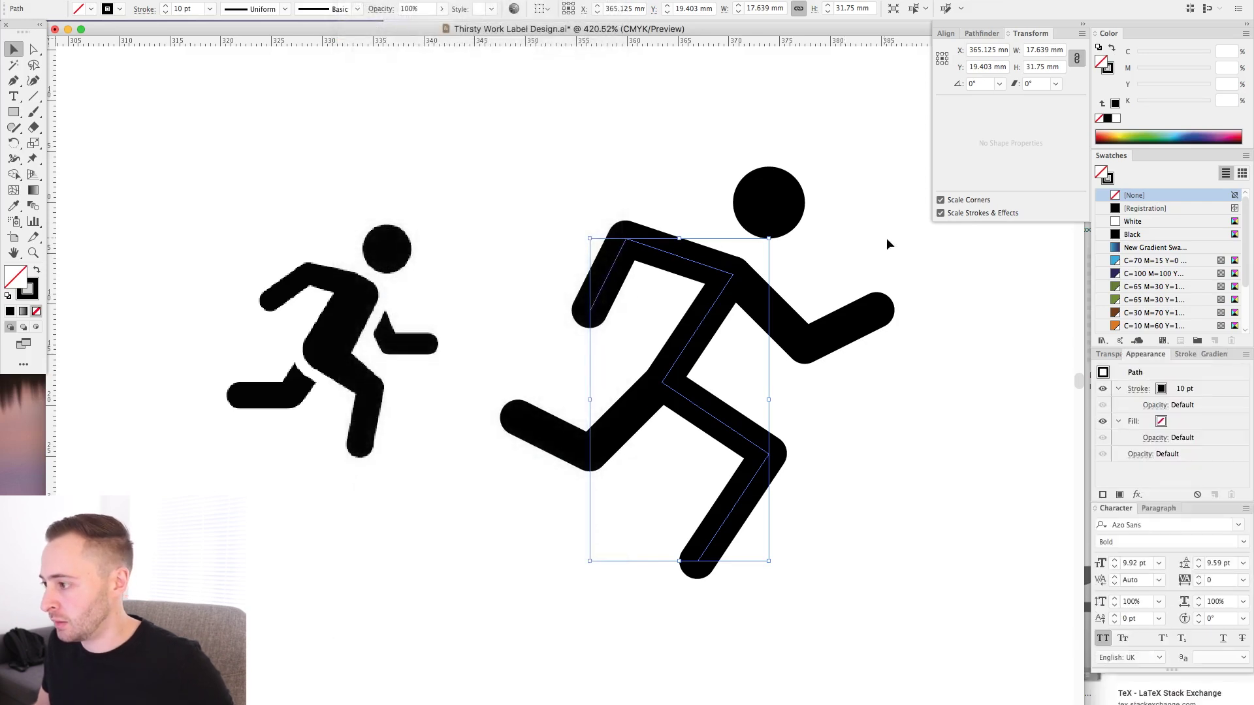
{"action": "left_click", "coordinate": [1205, 392]}
{"action": "left_click", "coordinate": [1215, 495]}
{"action": "left_click", "coordinate": [1185, 420]}
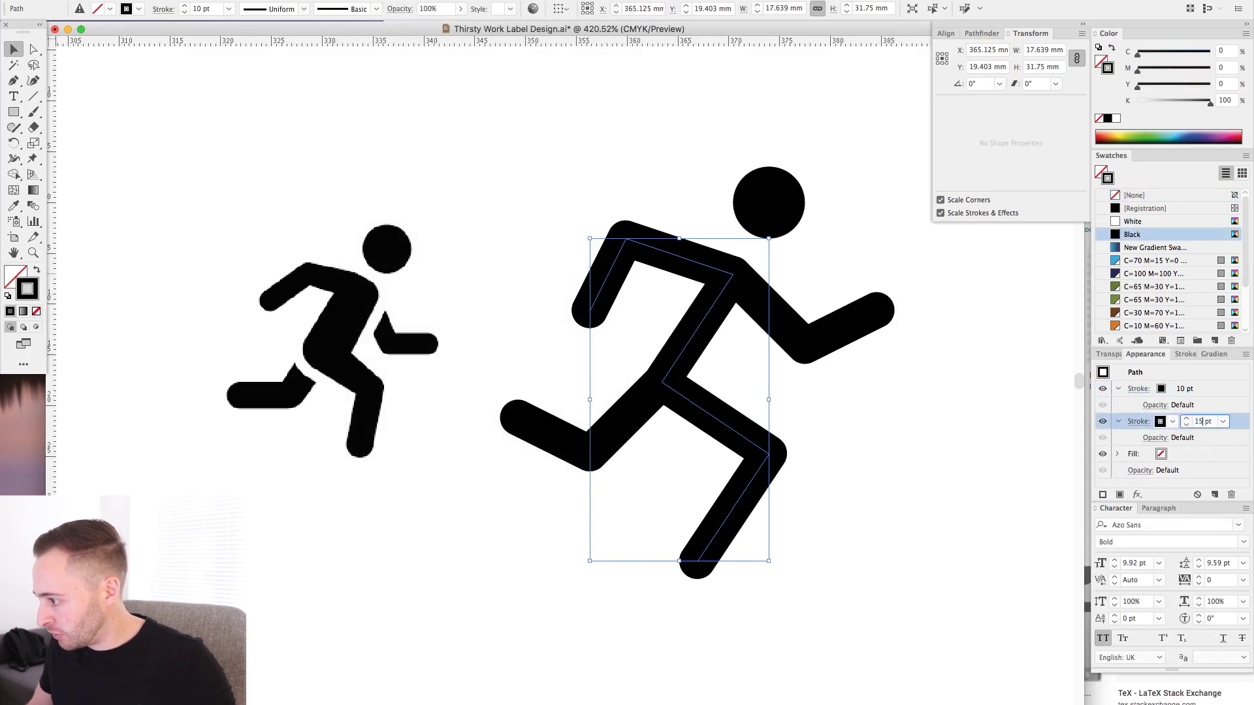
{"action": "key", "text": "Return"}
Colour the body path's 15 pt stroke white and send the rear leg path to the back
{"action": "left_click", "coordinate": [1172, 423]}
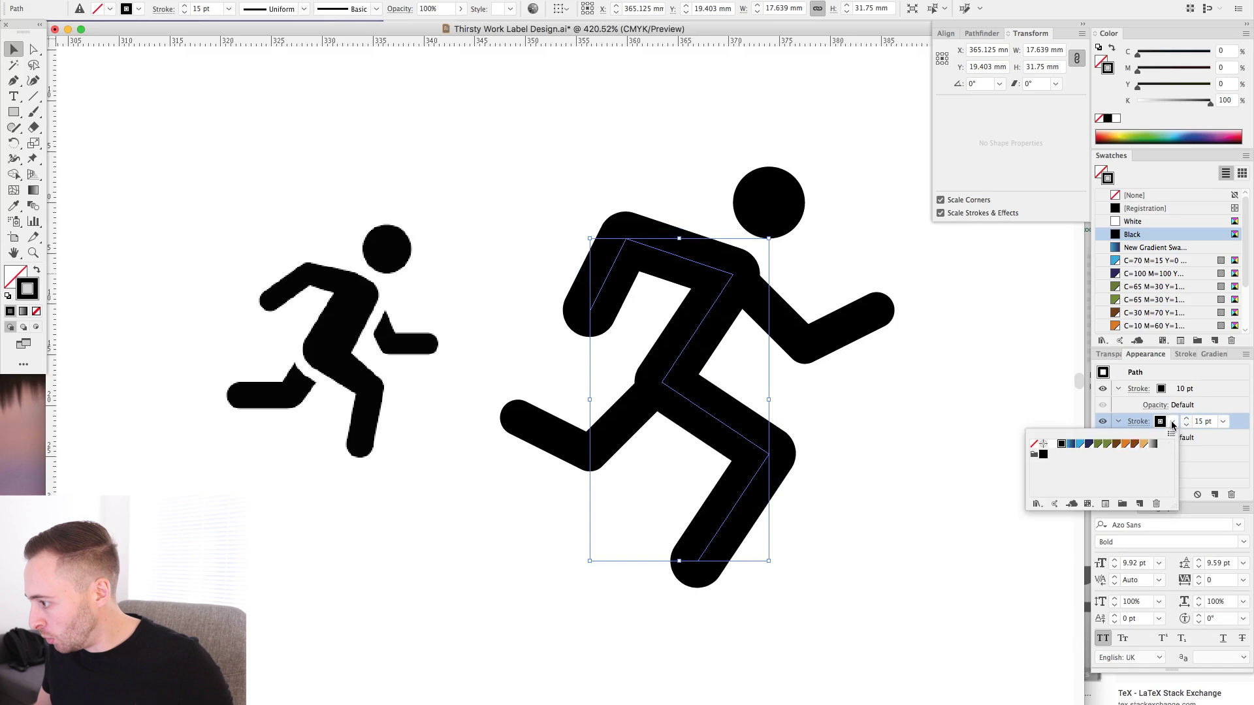
{"action": "left_click", "coordinate": [1051, 445]}
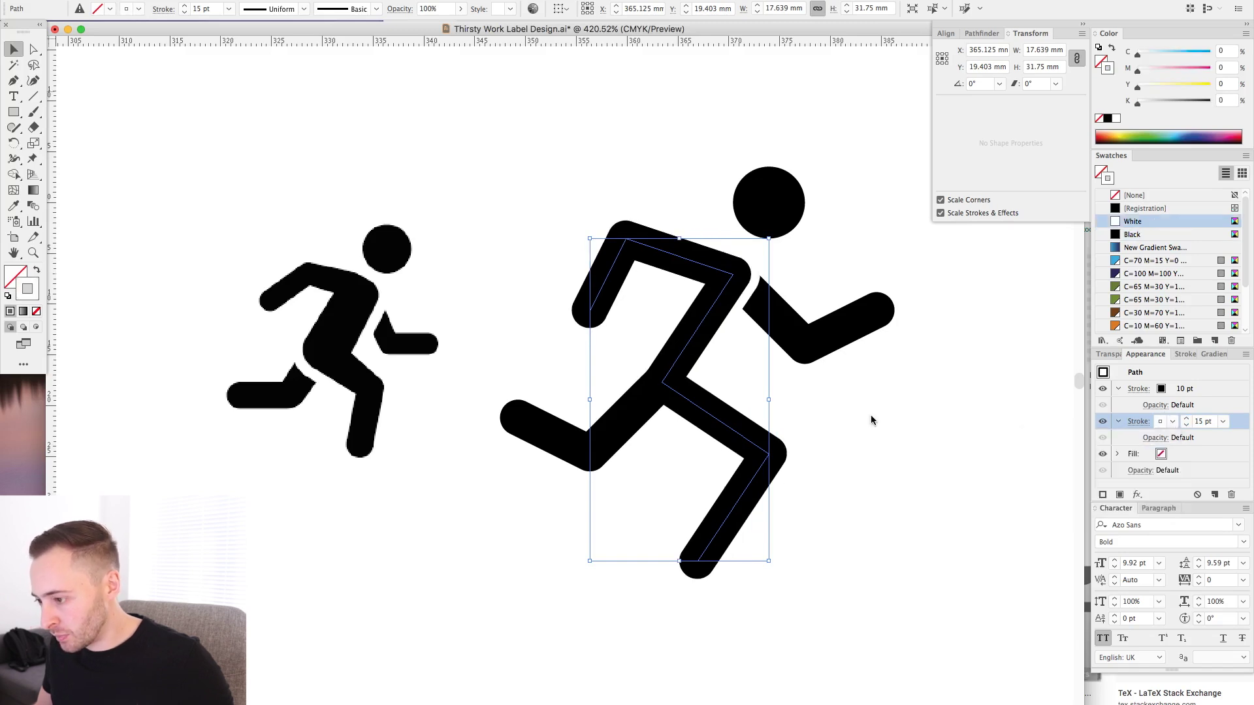
{"action": "left_click_drag", "start_coordinate": [568, 421], "coordinate": [600, 472]}
{"action": "key", "text": "super+shift+["}
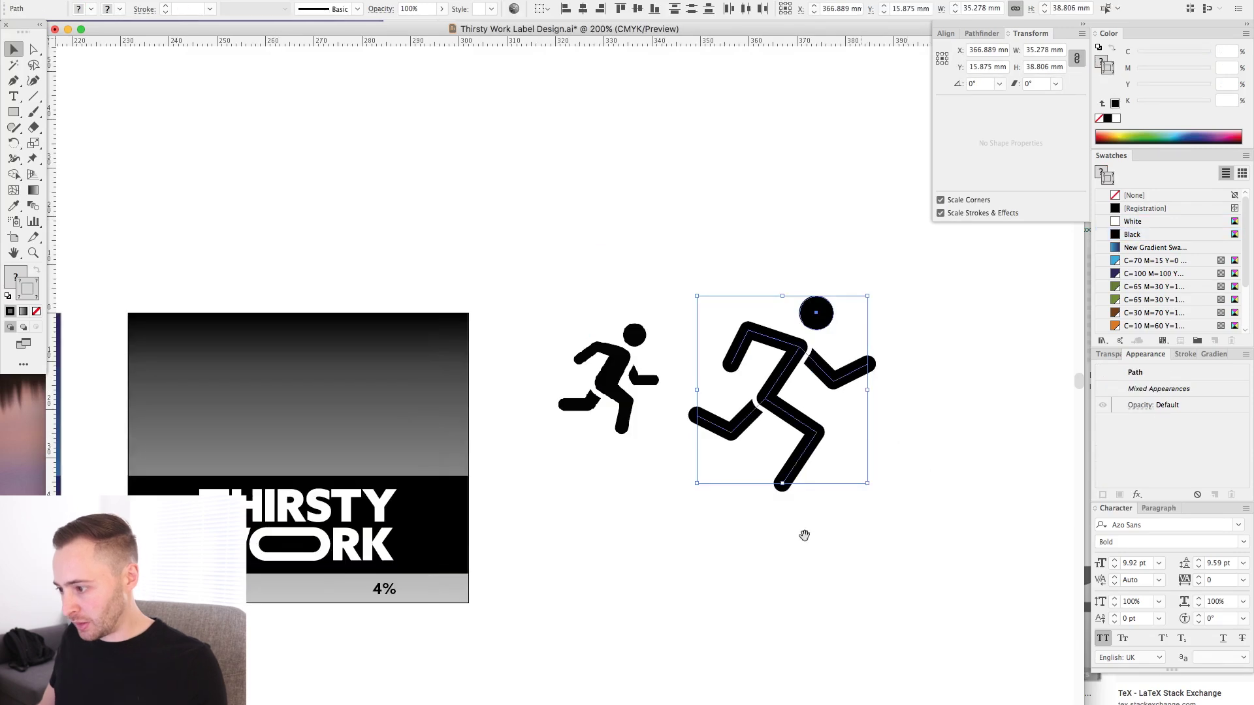
Try placing a copy of the running figure over the black label's gradient area
{"action": "left_click_drag", "start_coordinate": [803, 536], "coordinate": [1029, 536]}
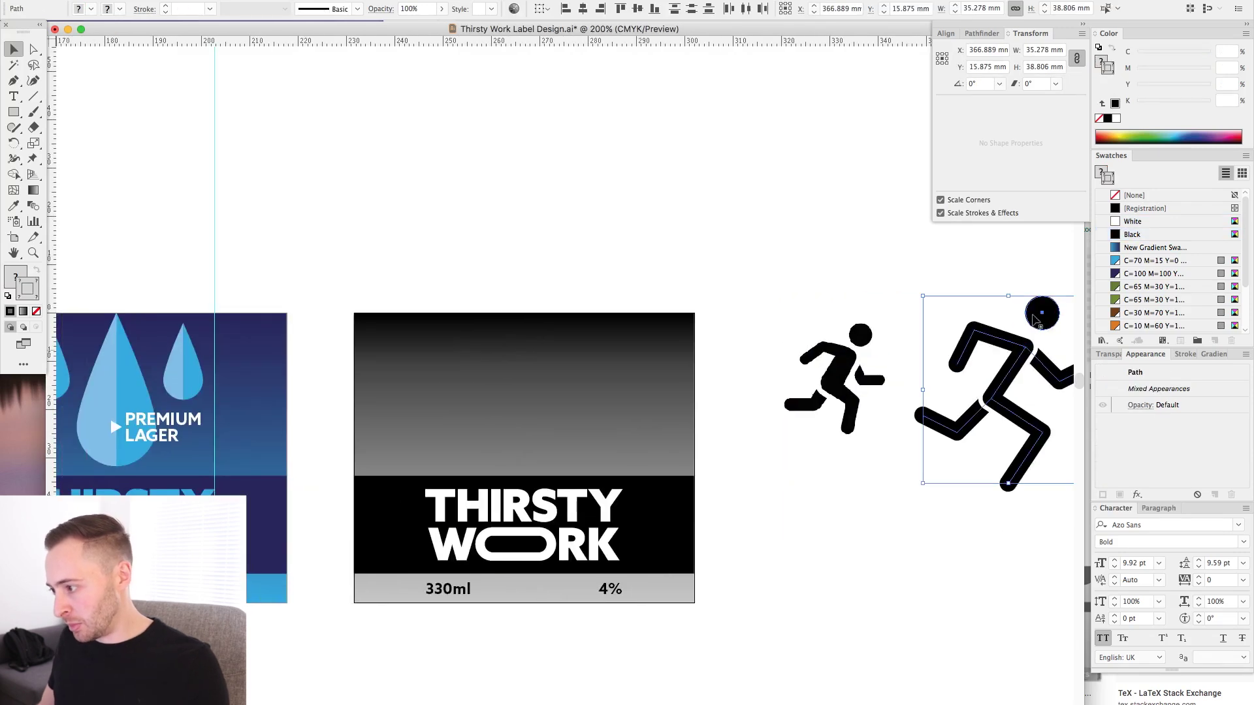
{"action": "left_click_drag", "start_coordinate": [565, 329], "coordinate": [566, 331]}
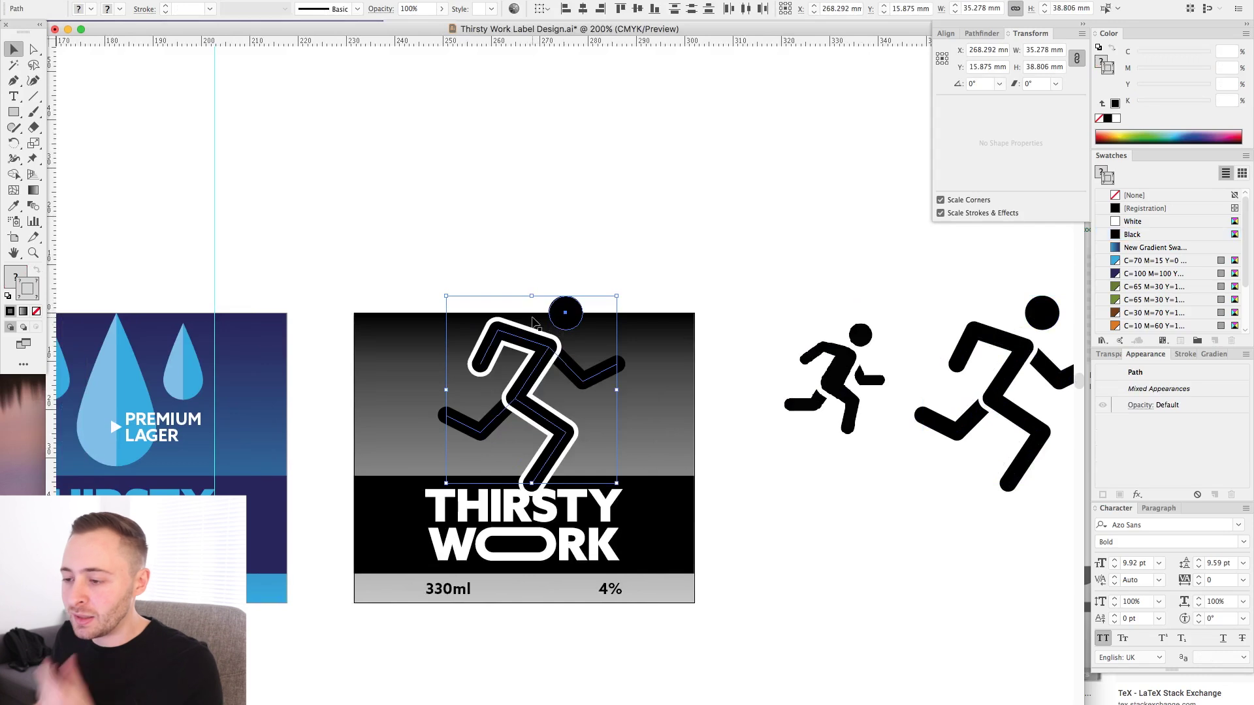
{"action": "key", "text": "super+z"}
Expand a copy of the runner into filled shapes without its white outlines and place it in white on the black label's gradient area
{"action": "scroll", "coordinate": [761, 252], "scroll_direction": "right", "scroll_amount": 5}
{"action": "left_click_drag", "start_coordinate": [563, 256], "coordinate": [604, 212]}
{"action": "left_click", "coordinate": [604, 212]}
{"action": "left_click", "coordinate": [461, 353]}
{"action": "key", "text": "Delete"}
{"action": "left_click", "coordinate": [168, 1]}
{"action": "left_click", "coordinate": [208, 111]}
{"action": "left_click", "coordinate": [168, 1]}
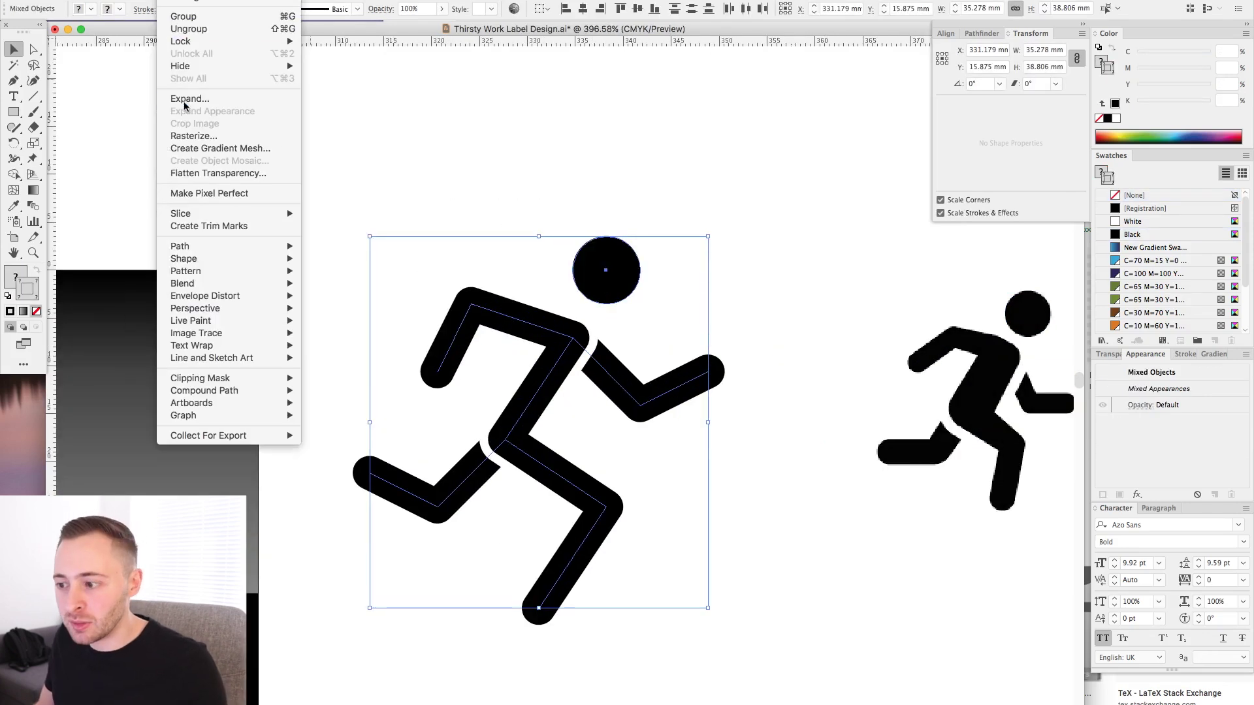
{"action": "left_click", "coordinate": [185, 99]}
{"action": "left_click", "coordinate": [662, 441]}
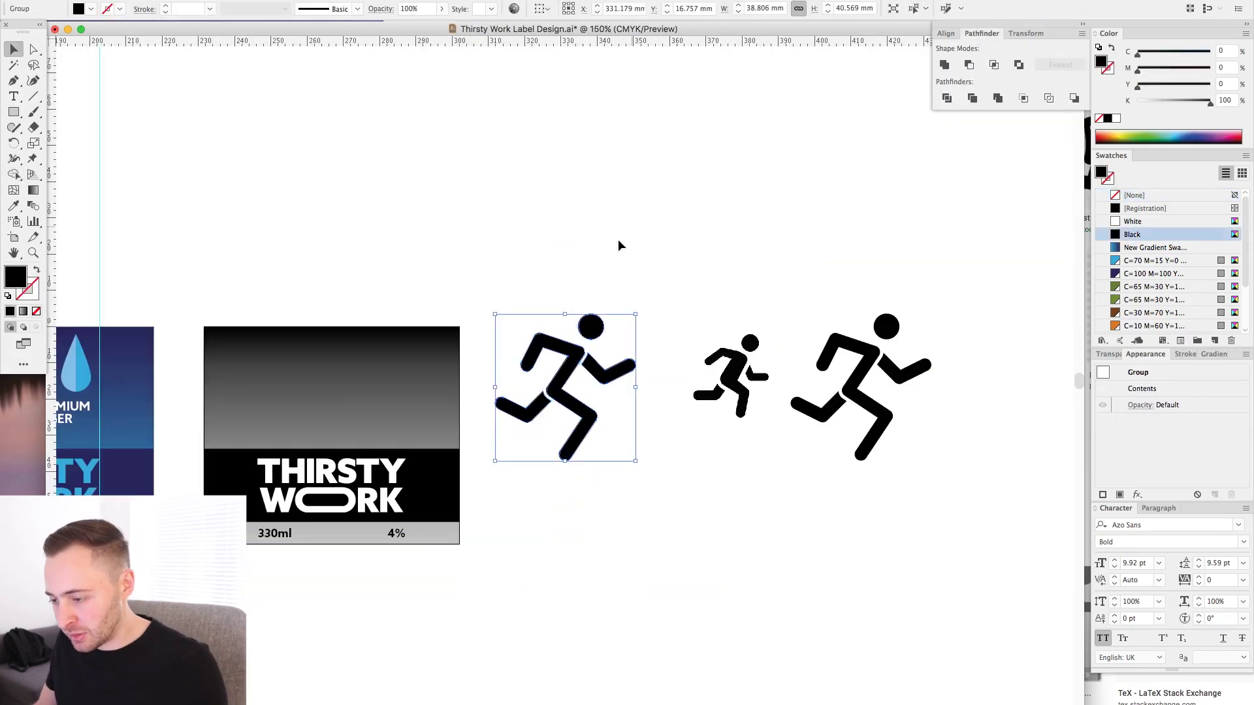
{"action": "left_click_drag", "start_coordinate": [714, 224], "coordinate": [711, 255]}
{"action": "scroll", "coordinate": [668, 113], "scroll_direction": "down", "scroll_amount": 2}
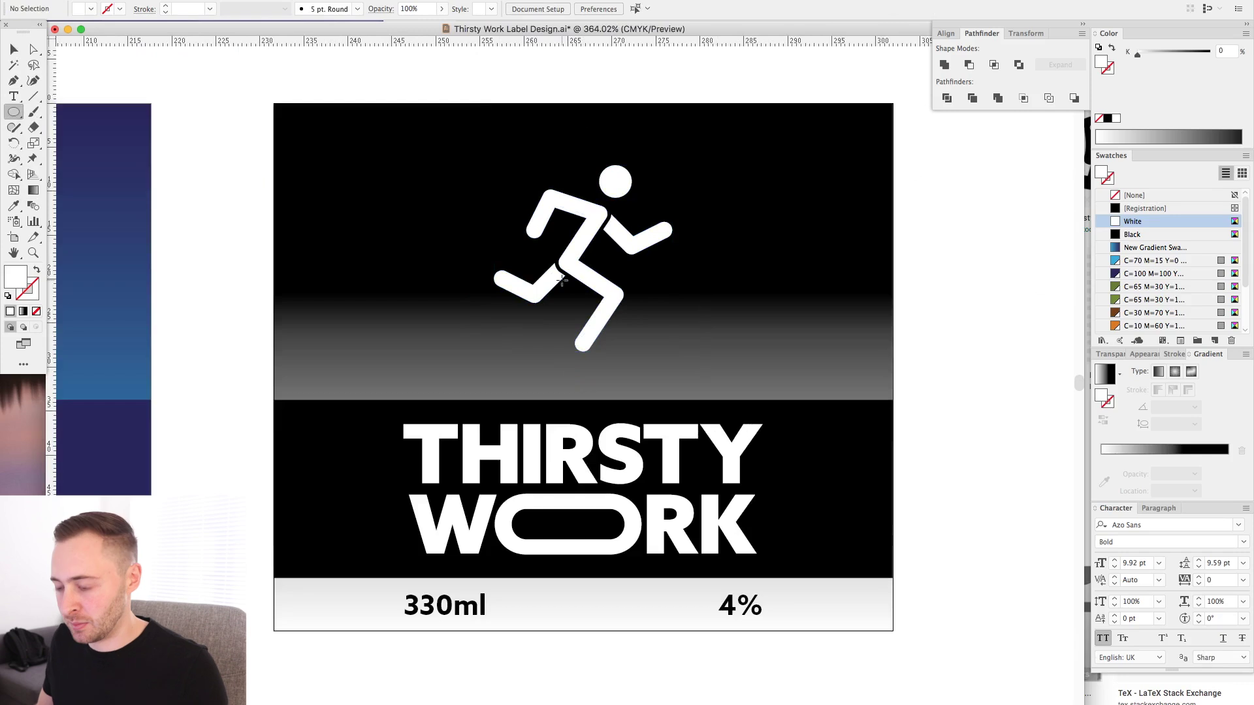
Draw a white circle over the runner and centre it on the label's gradient area
{"action": "left_click_drag", "start_coordinate": [564, 259], "coordinate": [657, 352]}
{"action": "key", "text": "v"}
{"action": "left_click", "coordinate": [733, 198], "text": "shift"}
{"action": "left_click", "coordinate": [733, 198]}
{"action": "left_click", "coordinate": [580, 9]}
{"action": "left_click", "coordinate": [635, 9]}
{"action": "left_click", "coordinate": [664, 84]}
{"action": "mouse_move", "coordinate": [602, 303]}
{"action": "left_mouse_down"}
{"action": "mouse_move", "coordinate": [602, 194]}
{"action": "mouse_move", "coordinate": [583, 133]}
{"action": "left_mouse_up"}
Bring the runner in front of the white circle, fill it with black and hide the grid
{"action": "key", "text": "super+y"}
{"action": "left_click", "coordinate": [599, 205]}
{"action": "key", "text": "super+y"}
{"action": "key", "text": "super+shift+bracketright"}
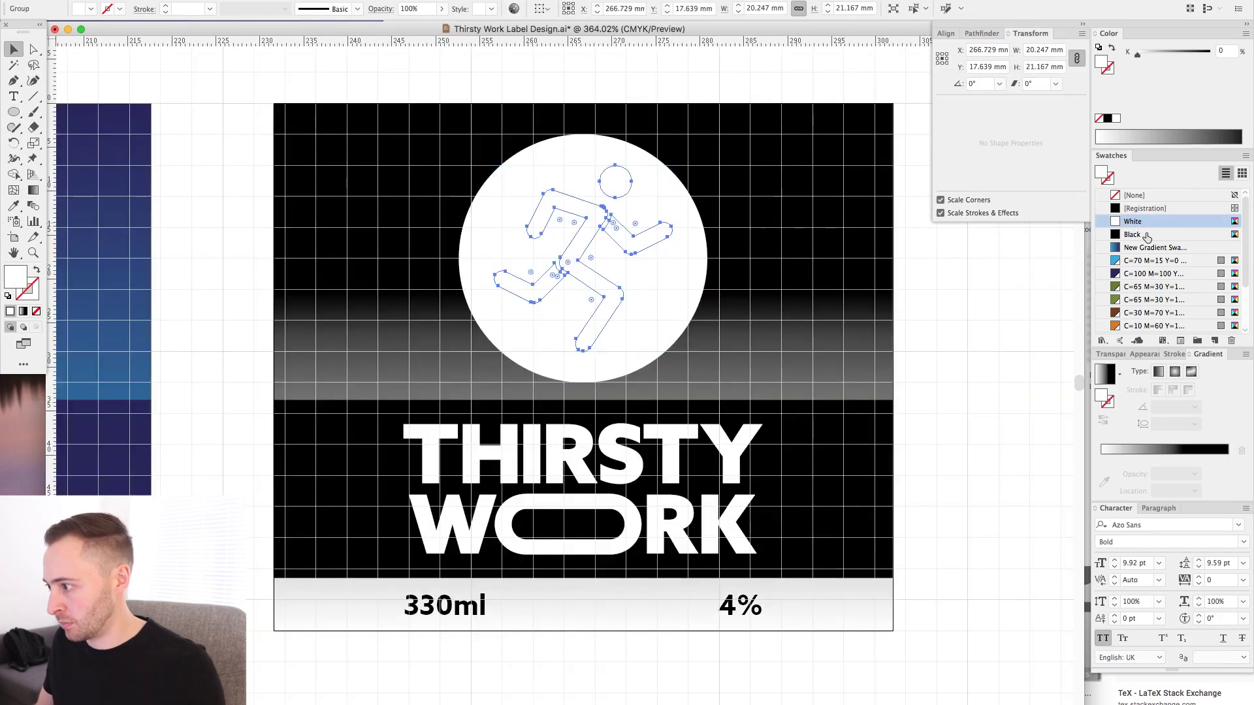
{"action": "left_click", "coordinate": [1143, 236]}
{"action": "left_click", "coordinate": [667, 62]}
{"action": "key", "text": "super+apostrophe"}
{"action": "key", "text": "super+minus"}
{"action": "key", "text": "super+minus"}
{"action": "left_click", "coordinate": [215, 340]}
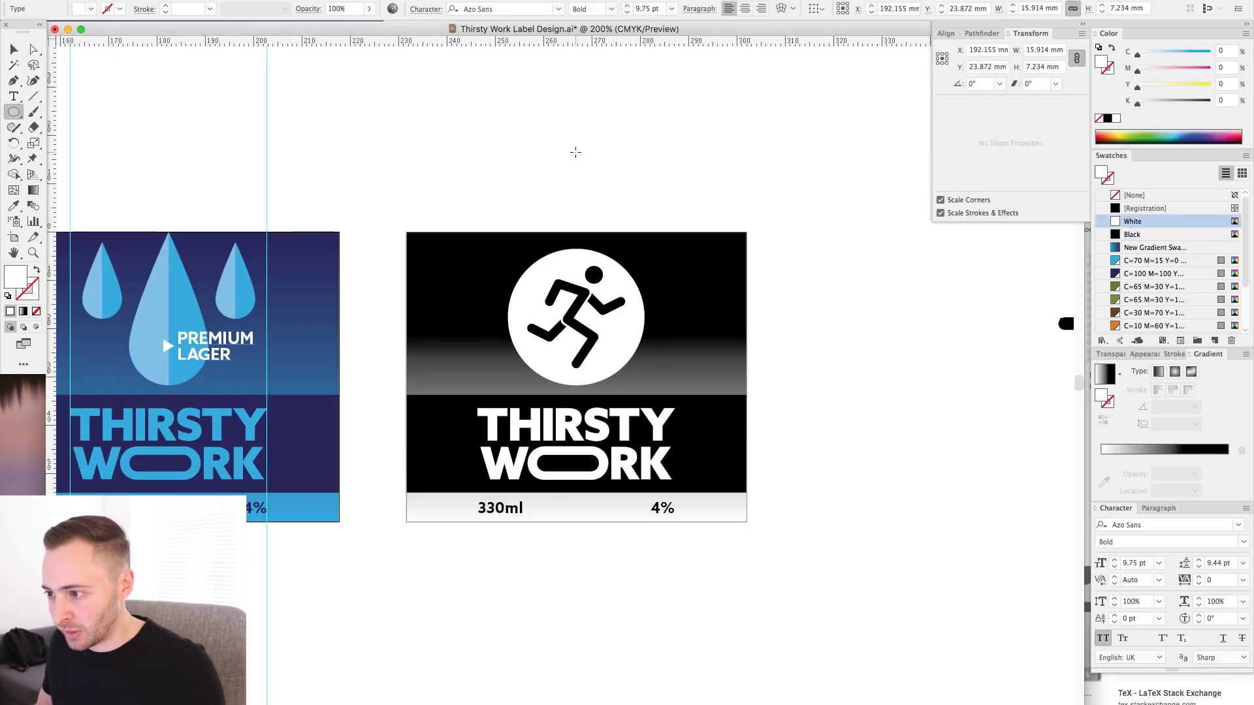
{"action": "key", "text": "v"}
{"action": "scroll", "coordinate": [575, 152], "scroll_direction": "left", "scroll_amount": 8}
{"action": "key", "text": "t"}
{"action": "left_click", "coordinate": [232, 251]}
{"action": "key", "text": "Escape"}
{"action": "key", "text": "Delete"}
Copy the curved orange PREMIUM LAGER text from its label to just above the black label
{"action": "scroll", "coordinate": [375, 155], "scroll_direction": "right", "scroll_amount": 2}
{"action": "left_click_drag", "start_coordinate": [172, 262], "coordinate": [1039, 133]}
{"action": "left_click_drag", "start_coordinate": [948, 114], "coordinate": [510, 129]}
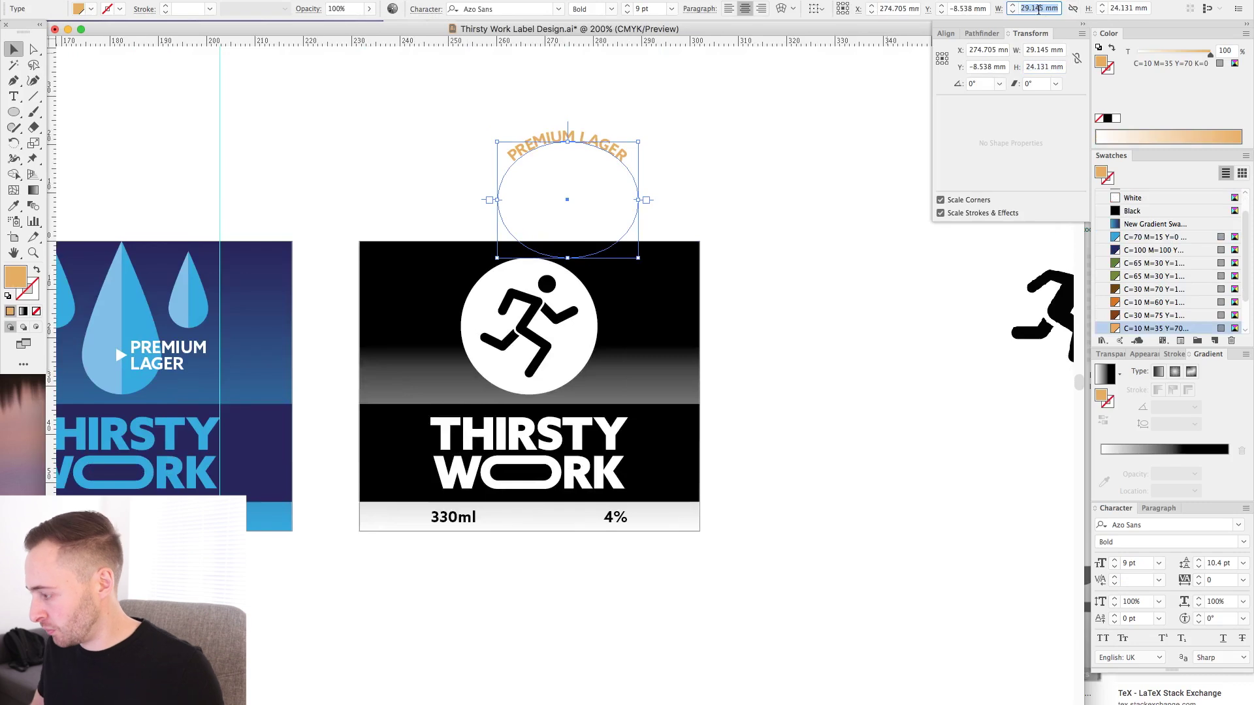
Resize the curved text's circle path to 30 mm by 30 mm and set its horizontal scale to 100%
{"action": "type", "text": "30"}
{"action": "key", "text": "Tab"}
{"action": "type", "text": "30"}
{"action": "key", "text": "Return"}
{"action": "left_click", "coordinate": [1214, 601]}
{"action": "type", "text": "100"}
Move the curved text over the runner's circle and shorten its wording to PREMIUM
{"action": "left_click_drag", "start_coordinate": [583, 119], "coordinate": [540, 246]}
{"action": "left_click_drag", "start_coordinate": [322, 196], "coordinate": [784, 530]}
{"action": "key", "text": "t"}
{"action": "left_click_drag", "start_coordinate": [529, 139], "coordinate": [657, 224]}
{"action": "key", "text": "BackSpace"}
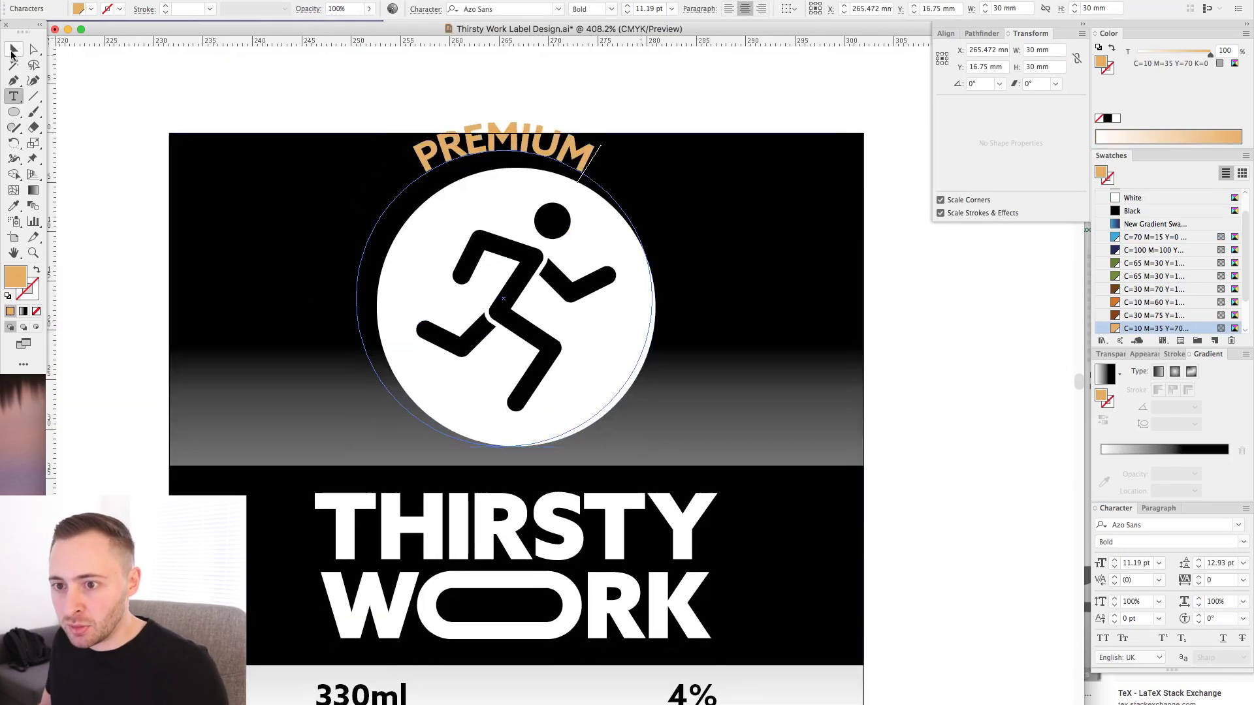
{"action": "left_click", "coordinate": [12, 51]}
Set the curved PREMIUM text aside, shrink the runner with its white circle and centre them horizontally on the label
{"action": "left_click_drag", "start_coordinate": [503, 145], "coordinate": [824, 127]}
{"action": "left_click", "coordinate": [522, 254]}
{"action": "left_click_drag", "start_coordinate": [515, 203], "coordinate": [521, 199]}
{"action": "left_click", "coordinate": [515, 178], "text": "shift"}
{"action": "left_click", "coordinate": [515, 177]}
{"action": "left_click", "coordinate": [582, 9]}
Return the curved PREMIUM text to the badge and centre it horizontally and vertically on the white circle
{"action": "left_click_drag", "start_coordinate": [825, 123], "coordinate": [516, 181]}
{"action": "left_click", "coordinate": [523, 209], "text": "shift"}
{"action": "left_click", "coordinate": [522, 209]}
{"action": "left_click", "coordinate": [582, 8]}
{"action": "left_click", "coordinate": [637, 8]}
{"action": "left_click", "coordinate": [592, 93]}
Fill the curved PREMIUM text with white
{"action": "left_click", "coordinate": [546, 160]}
{"action": "left_click", "coordinate": [1132, 197]}
{"action": "left_click", "coordinate": [655, 118]}
{"action": "key", "text": "super+minus"}
{"action": "key", "text": "super+minus"}
Nudge the runner down slightly and shrink the PREMIUM text's circle path to about 24 mm across
{"action": "left_click_drag", "start_coordinate": [264, 179], "coordinate": [784, 621]}
{"action": "left_click", "coordinate": [578, 287]}
{"action": "key", "text": "Down"}
{"action": "left_click", "coordinate": [572, 123]}
{"action": "left_click_drag", "start_coordinate": [572, 129], "coordinate": [572, 137]}
Set the curved PREMIUM text to 10 pt and widen its tracking to 280
{"action": "left_click", "coordinate": [646, 9]}
{"action": "type", "text": "10"}
{"action": "key", "text": "Return"}
{"action": "key", "text": "alt+Right"}
{"action": "key", "text": "alt+Right"}
{"action": "key", "text": "alt+Right"}
{"action": "key", "text": "alt+Right"}
{"action": "key", "text": "alt+Right"}
{"action": "key", "text": "alt+Right"}
{"action": "key", "text": "alt+Right"}
{"action": "key", "text": "alt+Right"}
{"action": "key", "text": "alt+Right"}
{"action": "key", "text": "alt+Right"}
{"action": "key", "text": "super+shift+a"}
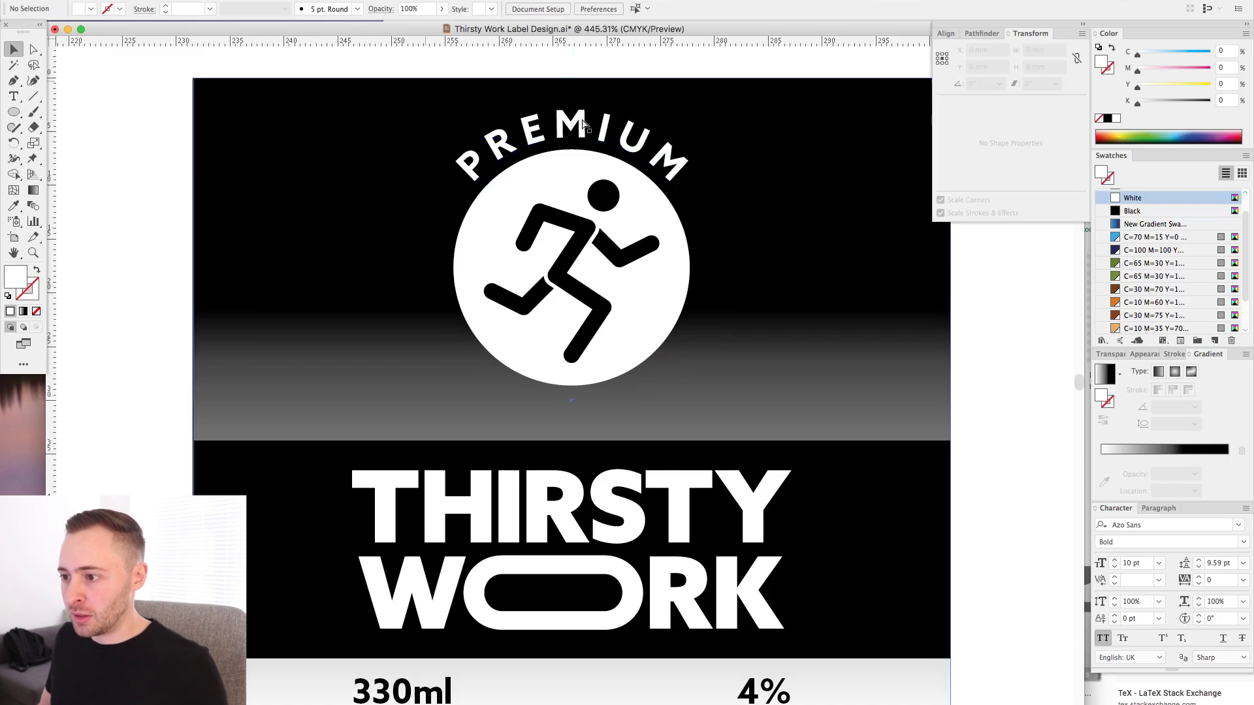
Try moving the curved PREMIUM text and flipping it to the inside of an enlarged circle path
{"action": "left_click_drag", "start_coordinate": [582, 120], "coordinate": [556, 57]}
{"action": "key", "text": "super+z"}
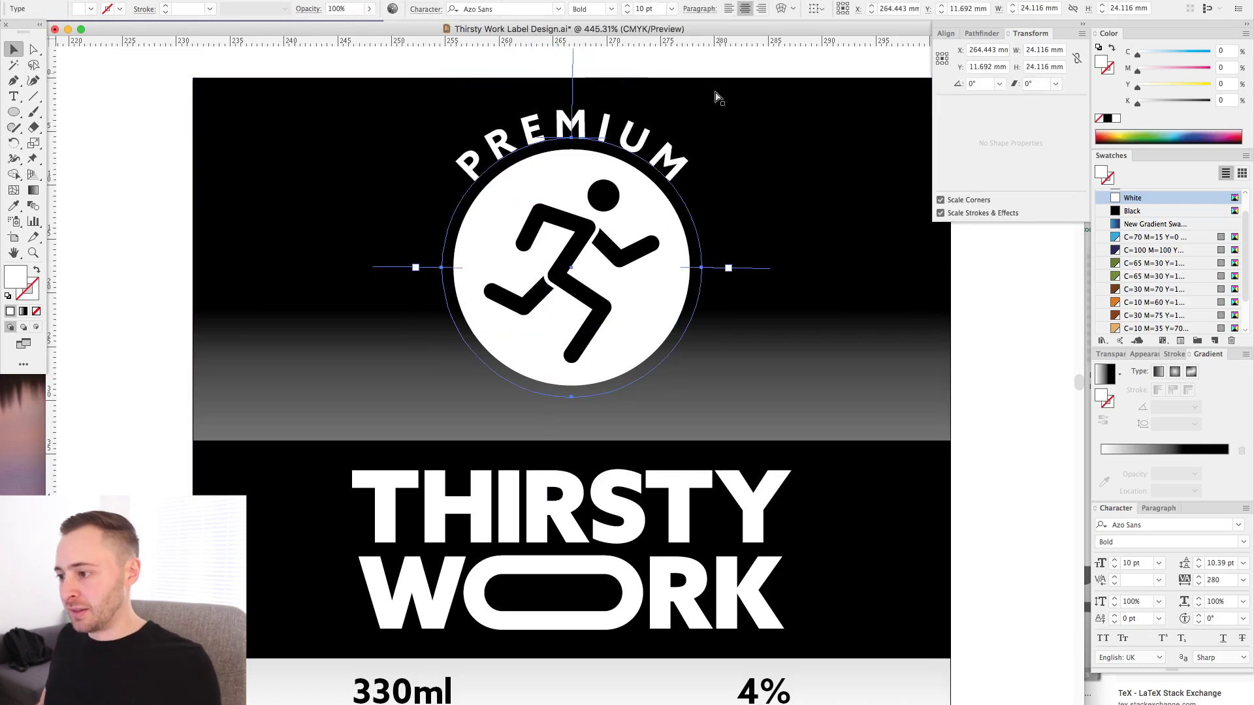
{"action": "left_click", "coordinate": [1005, 272]}
{"action": "left_click", "coordinate": [561, 111]}
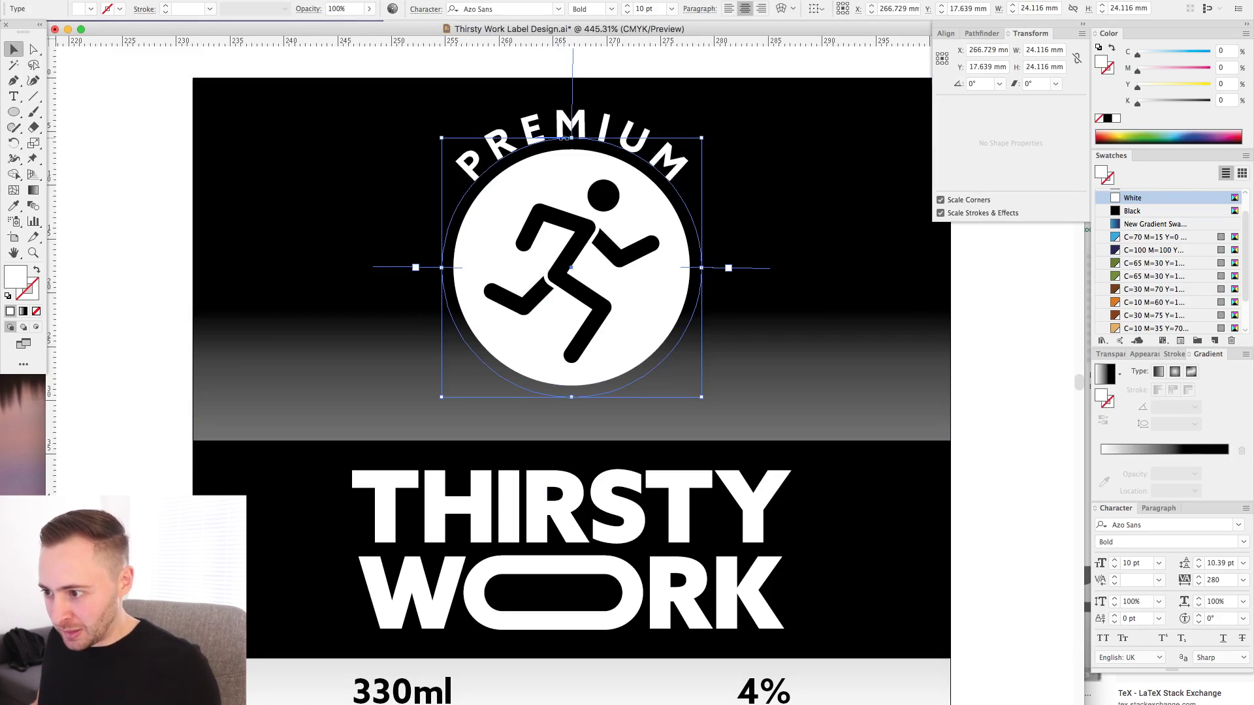
{"action": "mouse_move", "coordinate": [572, 137]}
{"action": "left_mouse_down"}
{"action": "mouse_move", "coordinate": [576, 95]}
{"action": "mouse_move", "coordinate": [596, 136]}
{"action": "left_mouse_up"}
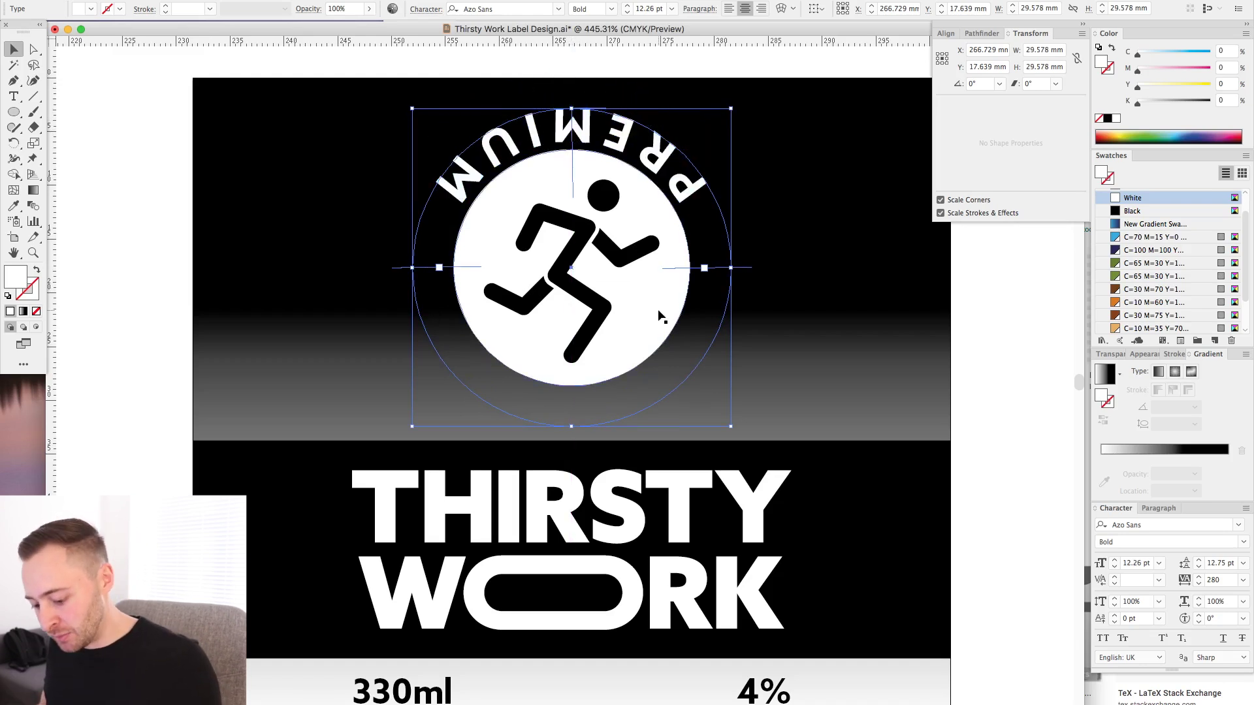
{"action": "key", "text": "super+z"}
{"action": "key", "text": "super+z"}
{"action": "key", "text": "super+shift+a"}
Create a copy of the curved PREMIUM text rotated 180° around the circle's centre
{"action": "left_click", "coordinate": [563, 139]}
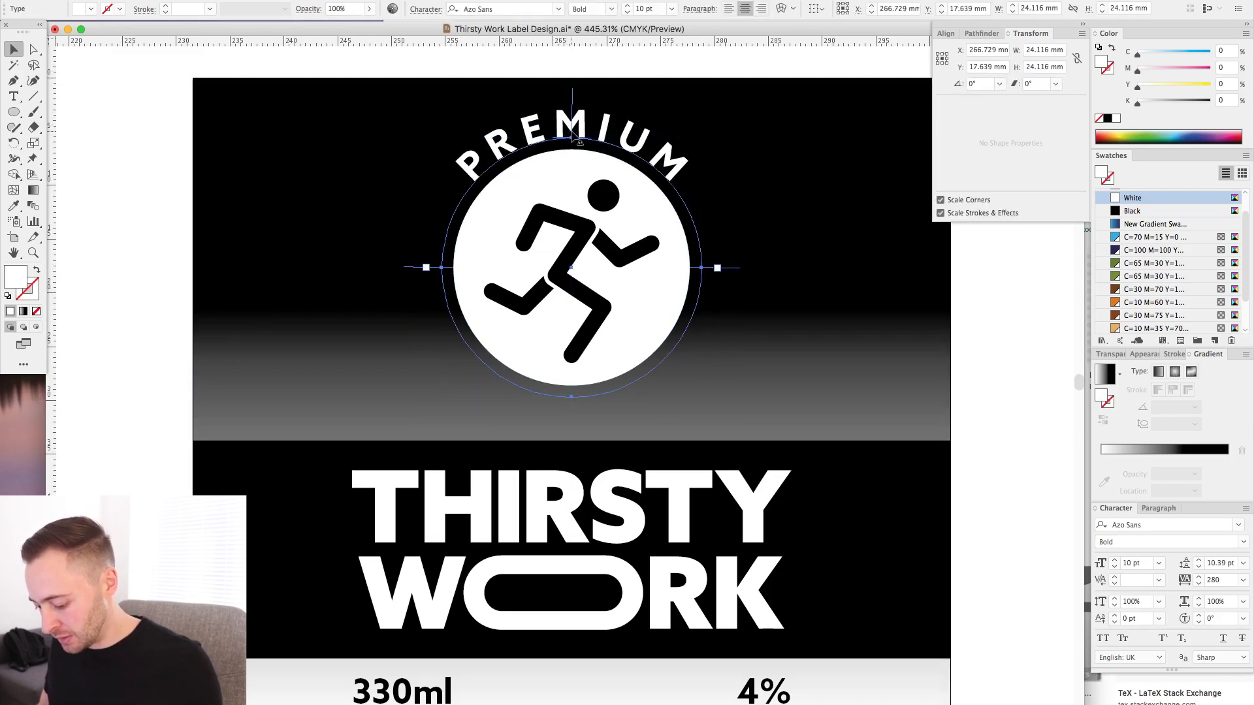
{"action": "key", "text": "r"}
{"action": "left_click_drag", "start_coordinate": [579, 142], "coordinate": [590, 413]}
{"action": "key", "text": "v"}
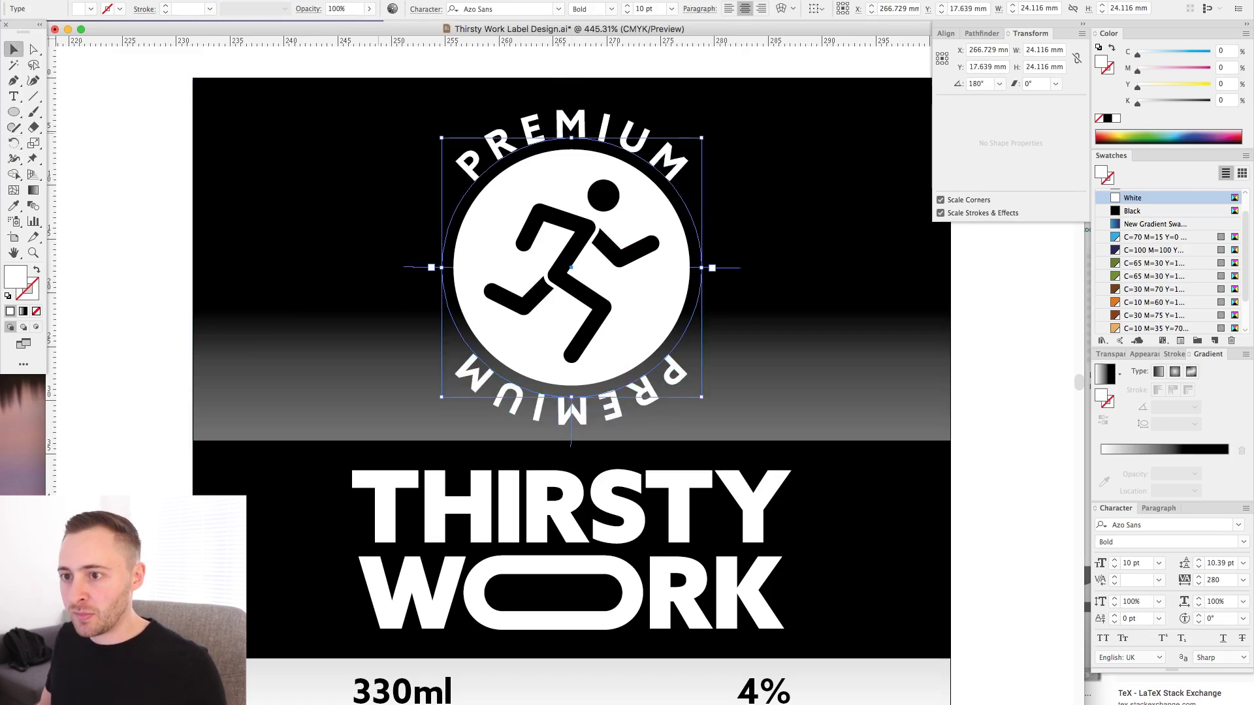
Open the type-on-a-path options for the rotated PREMIUM copy and turn on Flip with the preview enabled
{"action": "left_click", "coordinate": [171, 1]}
{"action": "mouse_move", "coordinate": [213, 1]}
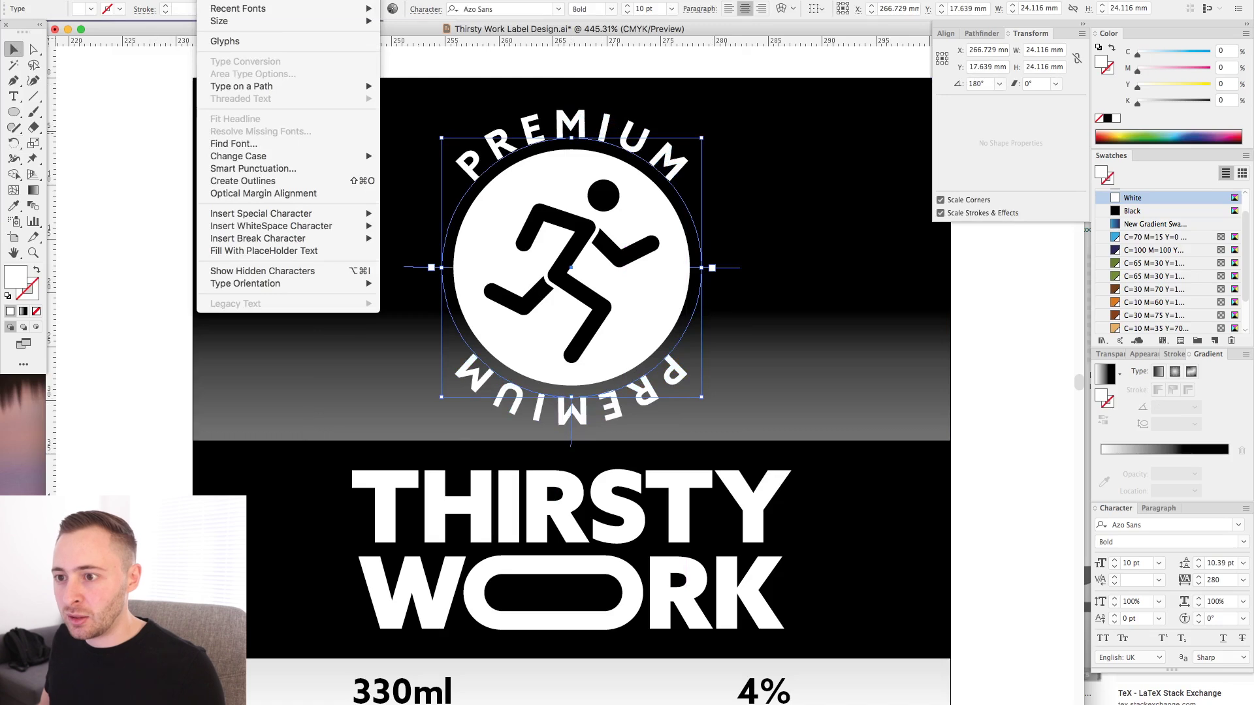
{"action": "mouse_move", "coordinate": [260, 90]}
{"action": "left_click", "coordinate": [435, 163]}
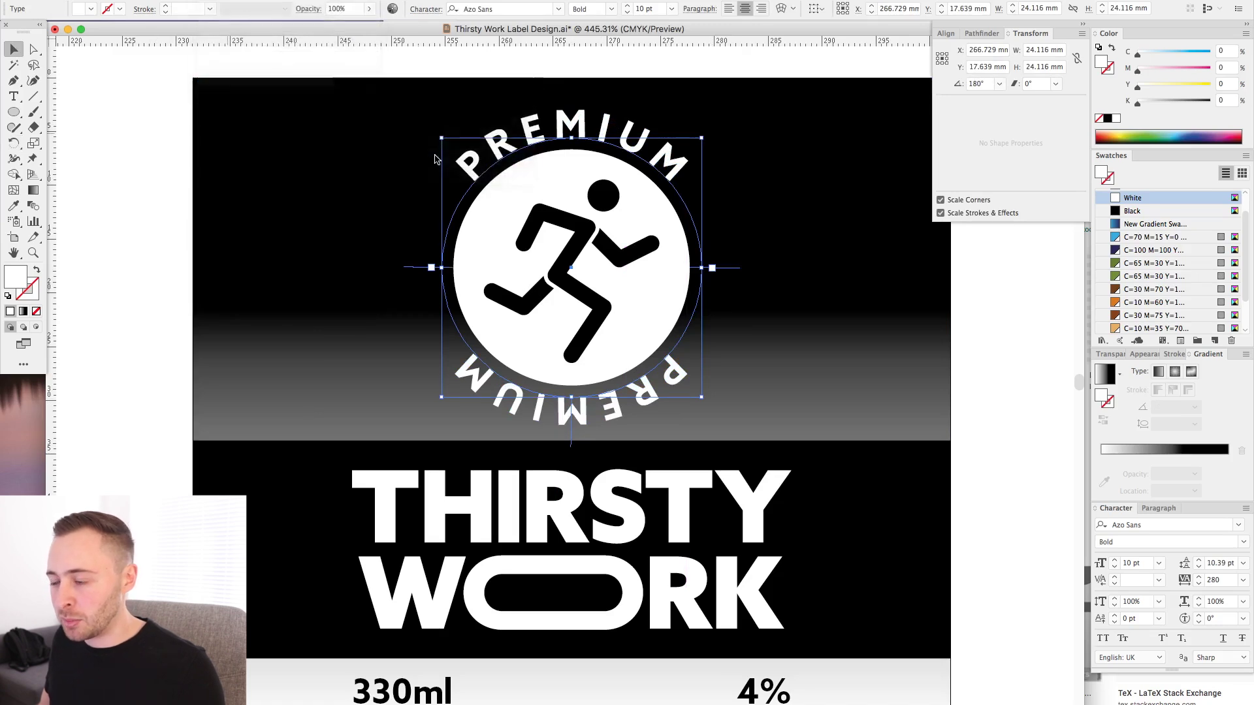
{"action": "left_click", "coordinate": [760, 218]}
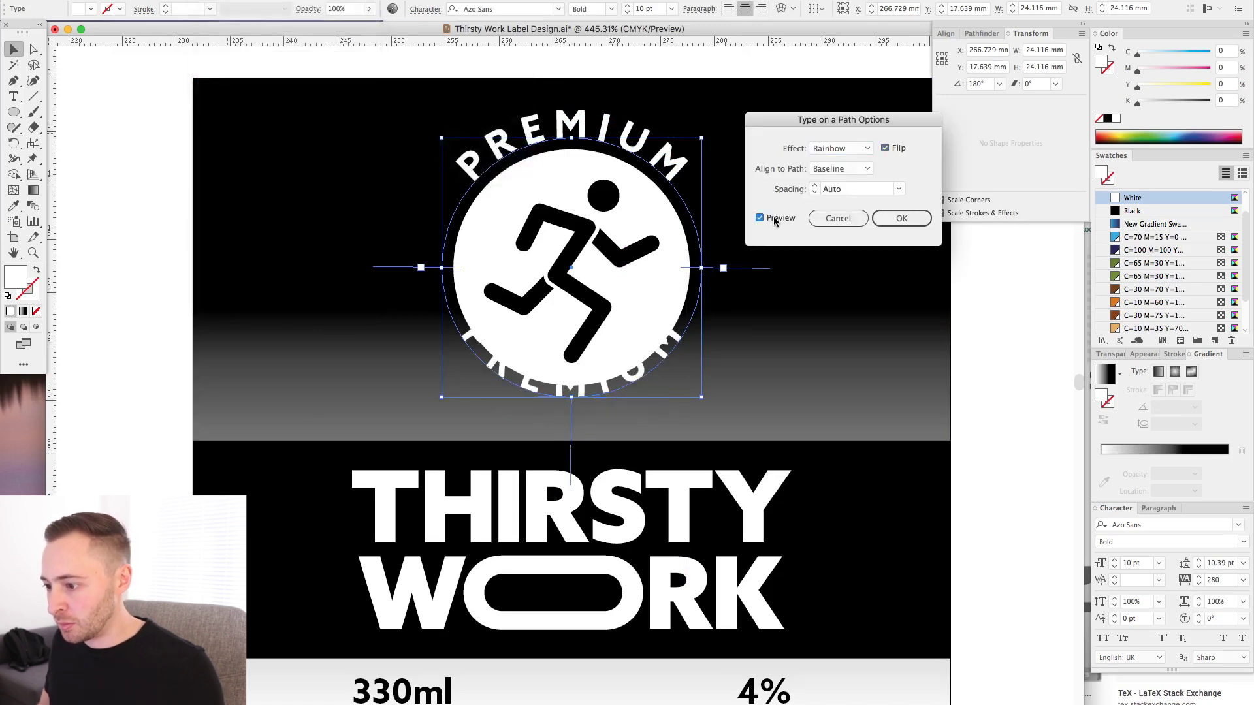
Compare the path alignment choices for the flipped text and apply Ascender
{"action": "left_click", "coordinate": [836, 170]}
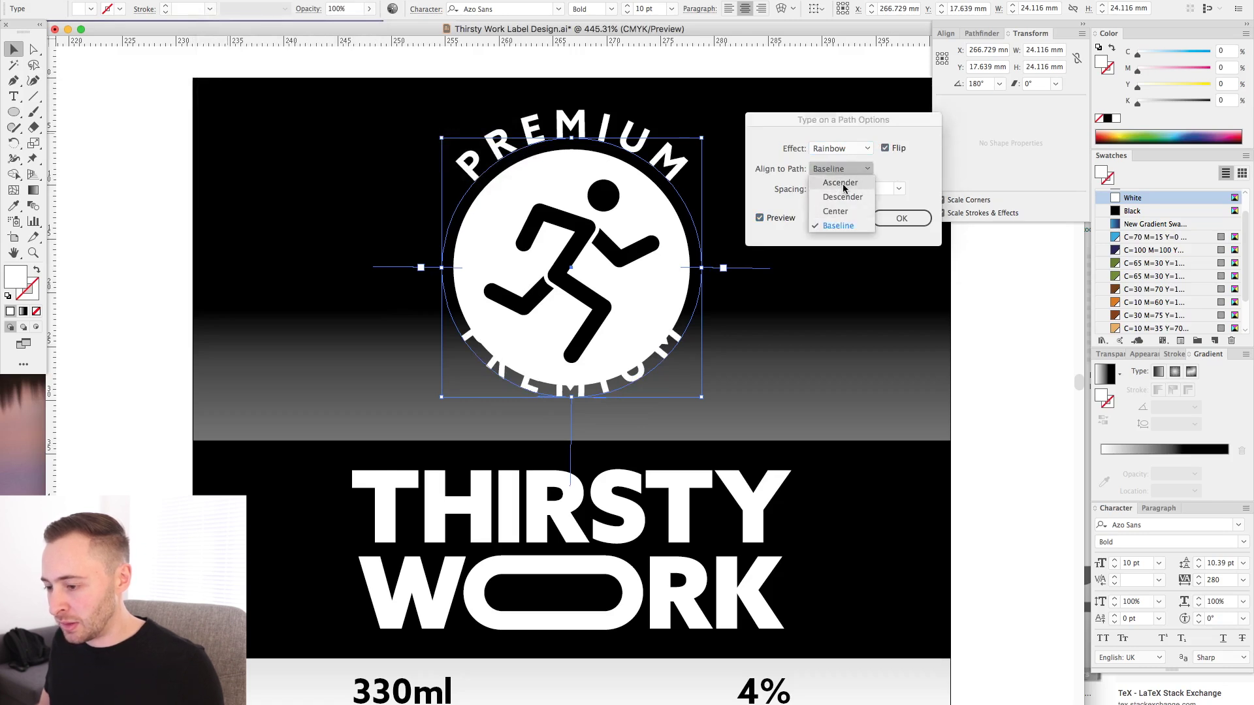
{"action": "left_click", "coordinate": [842, 184]}
{"action": "left_click", "coordinate": [847, 171]}
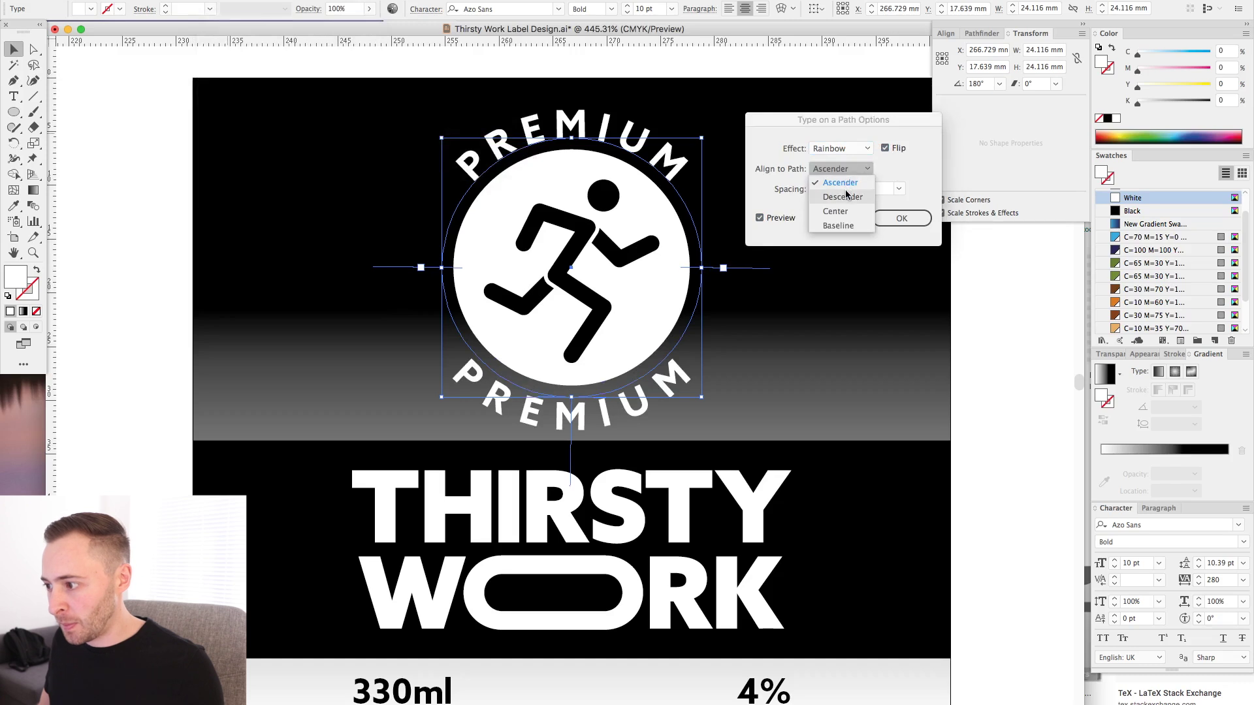
{"action": "left_click", "coordinate": [845, 195]}
{"action": "left_click", "coordinate": [847, 170]}
{"action": "left_click", "coordinate": [842, 182]}
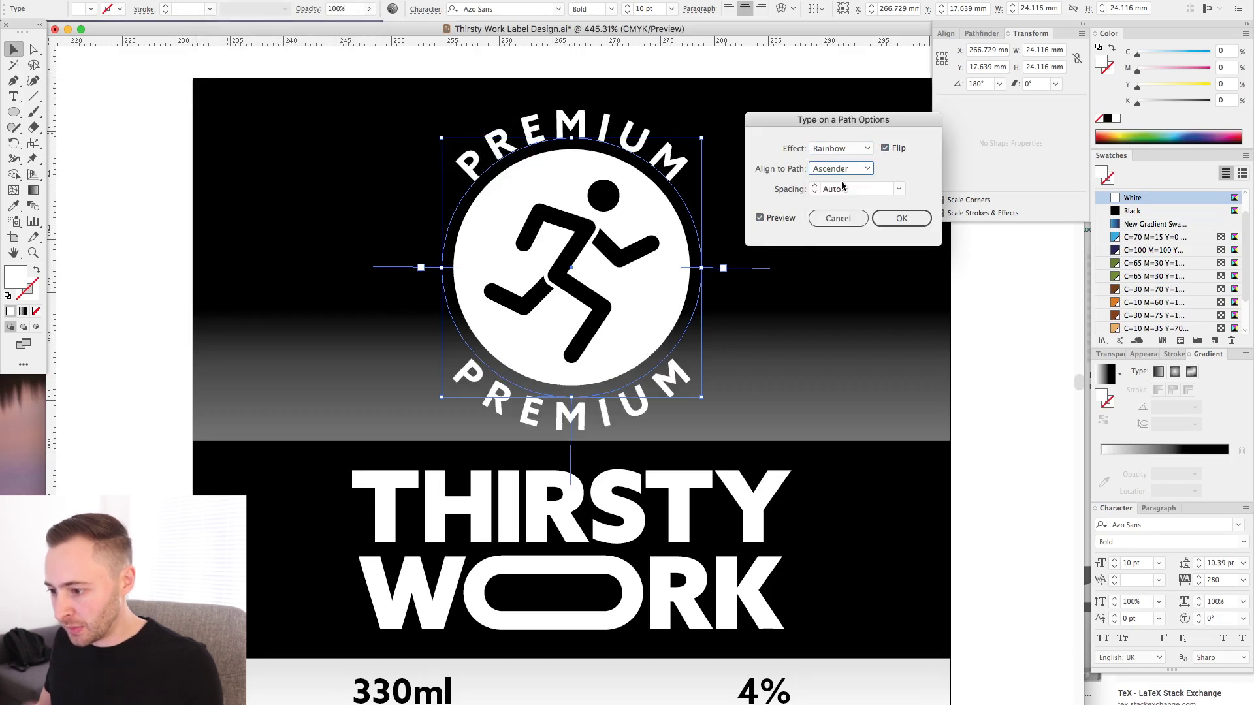
{"action": "left_click", "coordinate": [902, 218]}
Raise the lower curved text's baseline shift to 1 pt and change its wording to LAGER
{"action": "key", "text": "Return"}
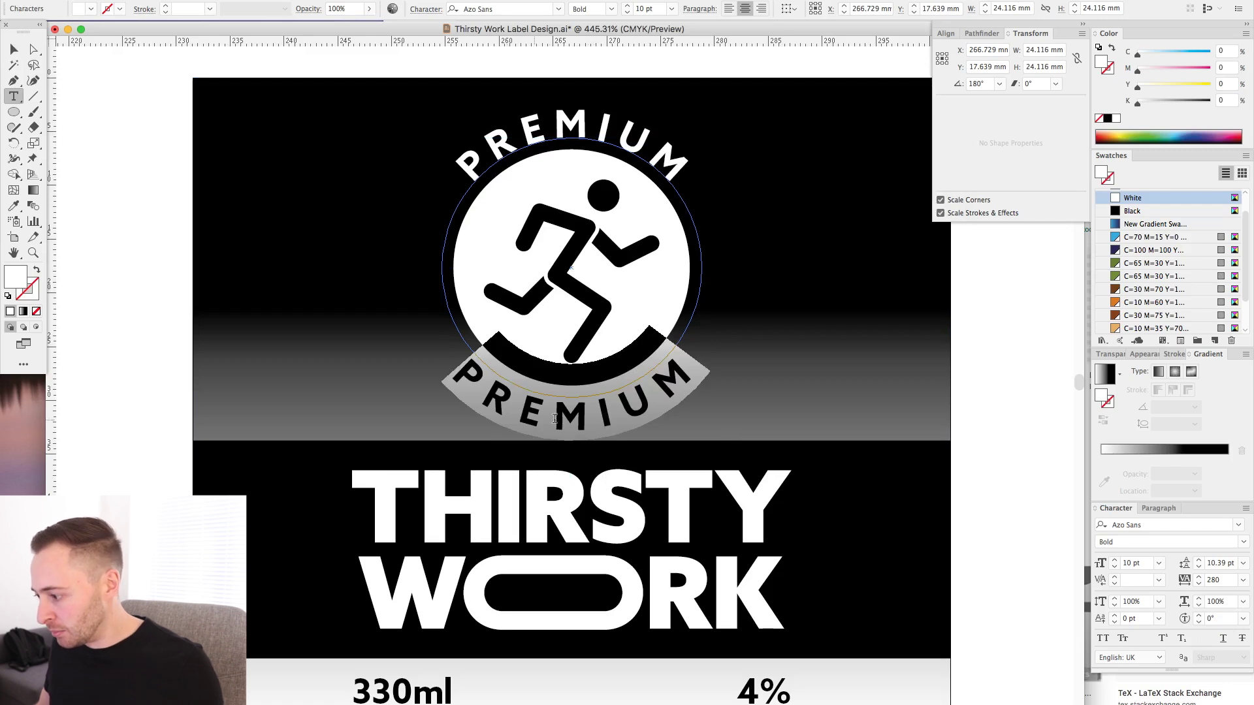
{"action": "left_click", "coordinate": [1113, 615]}
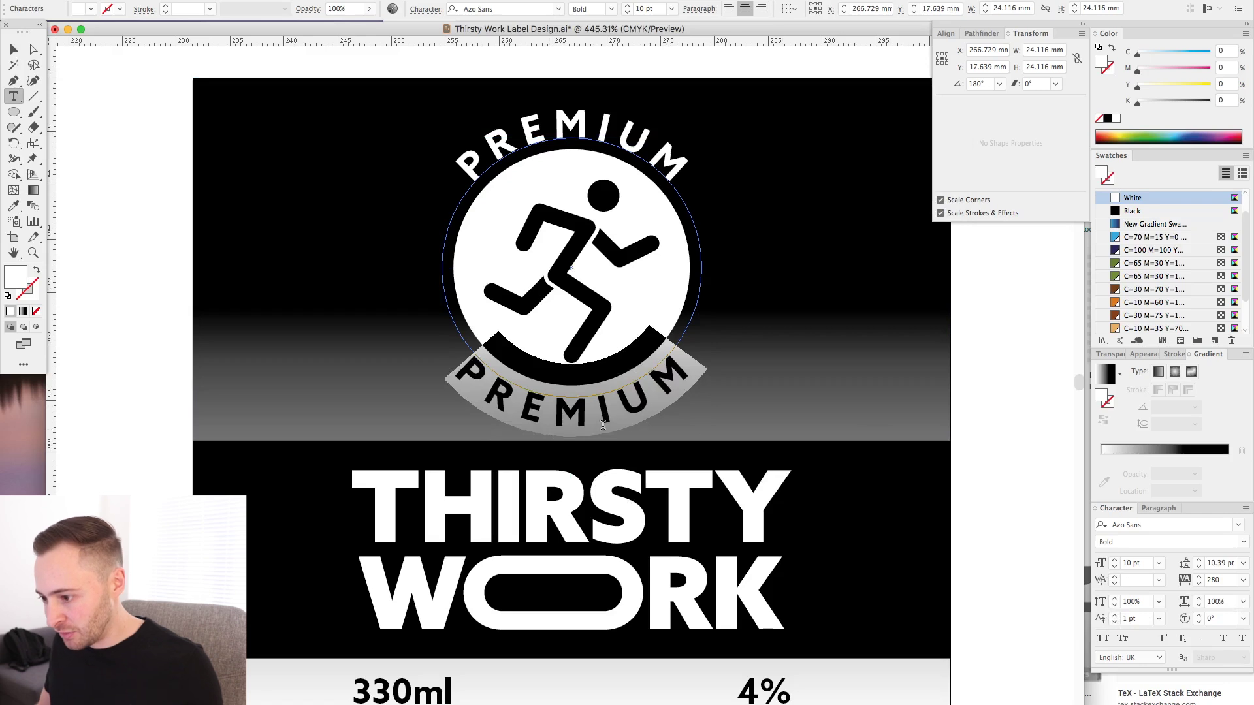
{"action": "type", "text": "LAGER"}
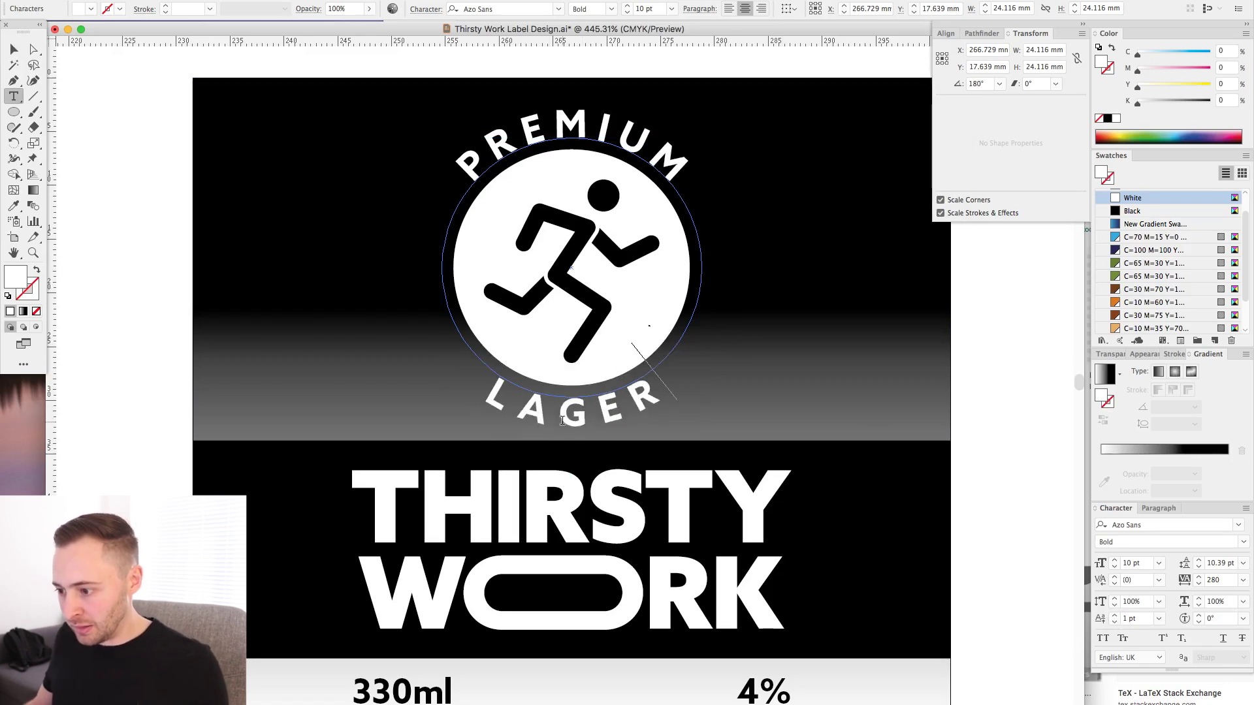
{"action": "key", "text": "Escape"}
{"action": "left_click", "coordinate": [159, 103]}
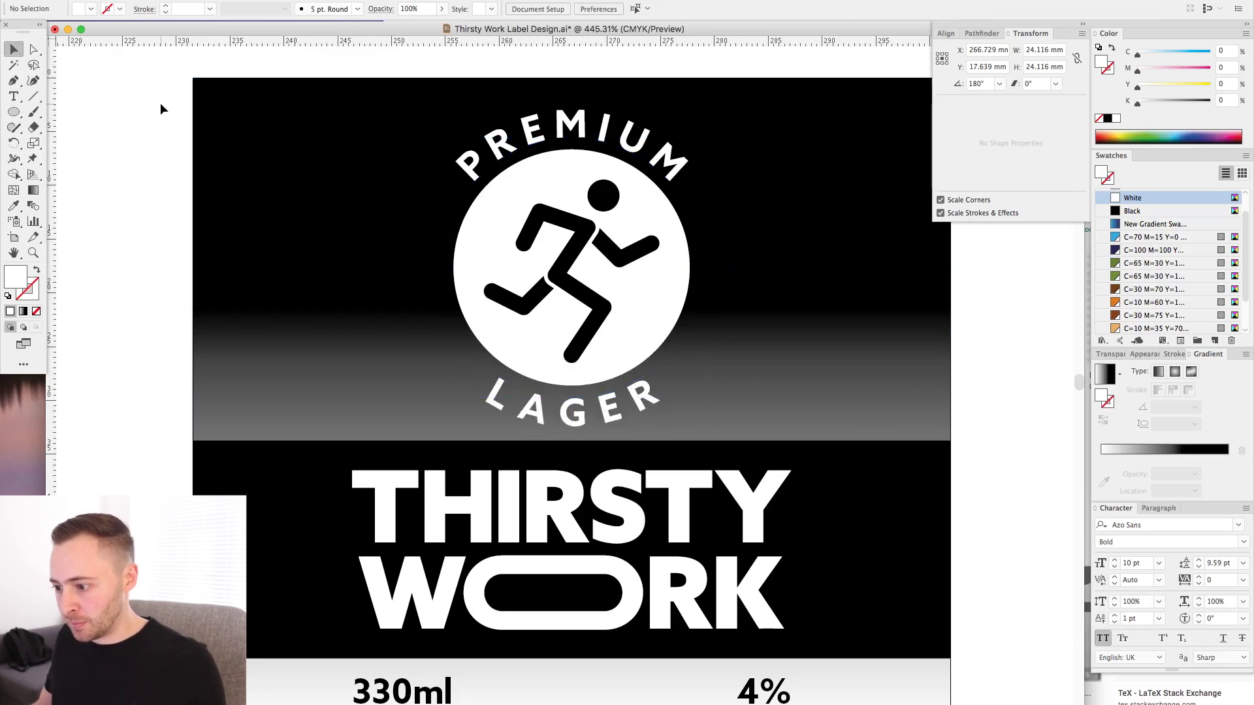
Fill the curved LAGER text below the badge with black and check the whole label
{"action": "left_click", "coordinate": [564, 424]}
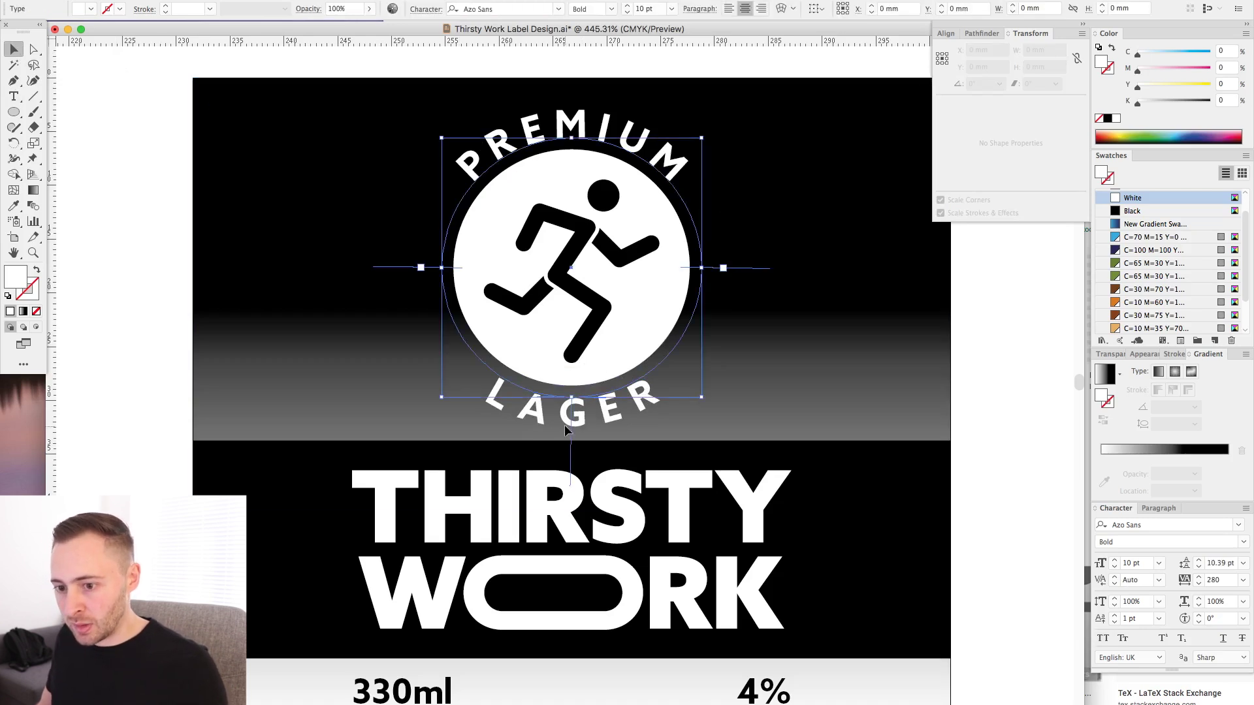
{"action": "left_click", "coordinate": [1132, 211]}
{"action": "left_click", "coordinate": [1021, 373]}
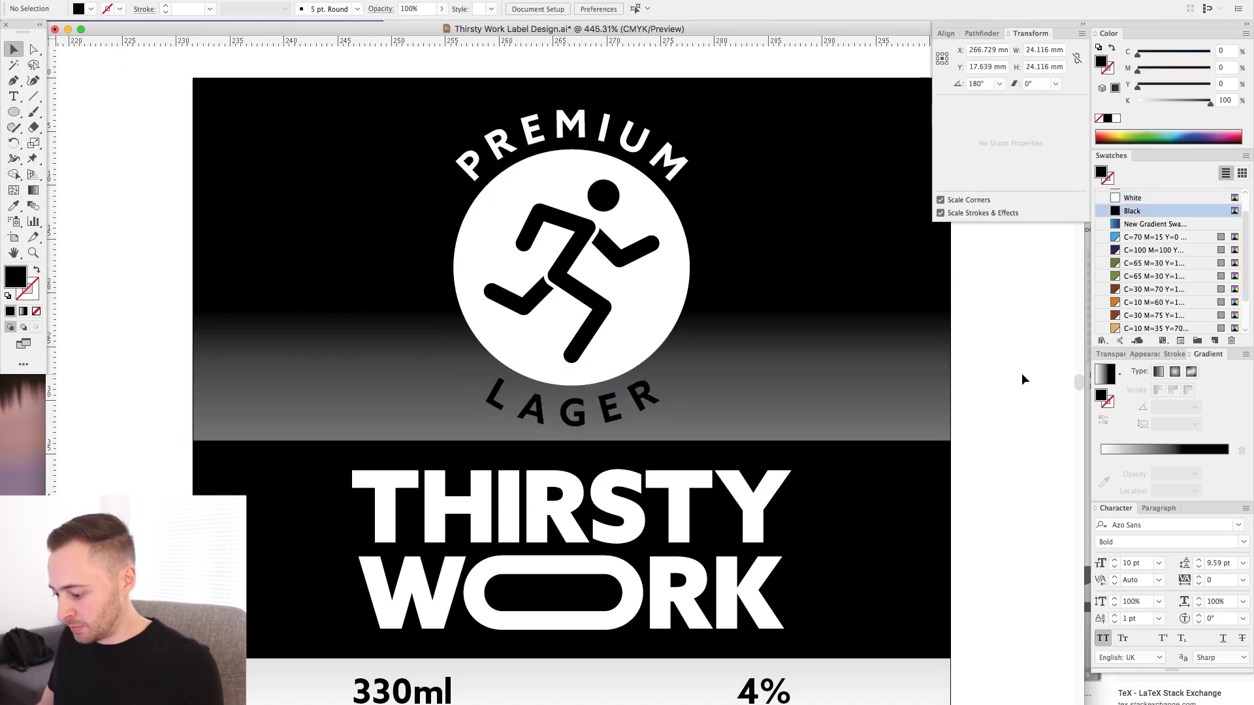
{"action": "key", "text": "super+minus"}
{"action": "key", "text": "super+minus"}
{"action": "left_click", "coordinate": [574, 400]}
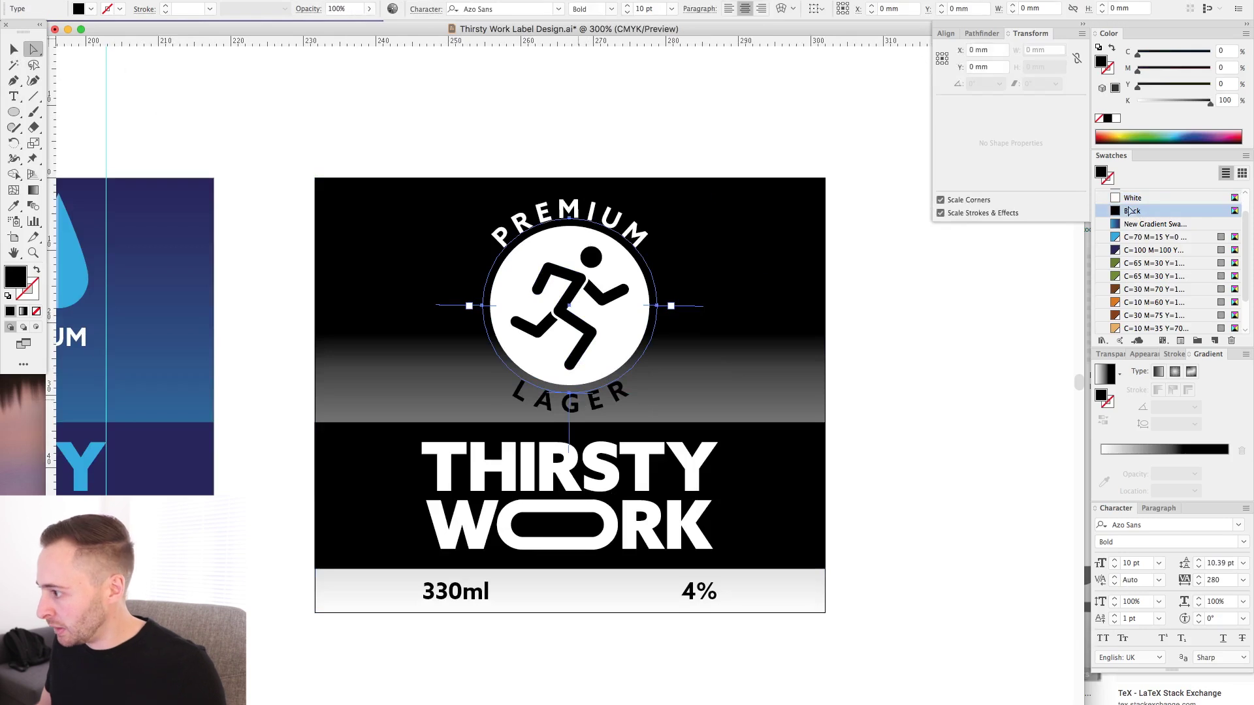
Fill the curved LAGER text with white and scale both curved texts around the runner badge down to about 23.6 mm wide
{"action": "left_click", "coordinate": [1132, 198]}
{"action": "left_click", "coordinate": [922, 314]}
{"action": "left_click_drag", "start_coordinate": [438, 141], "coordinate": [712, 418]}
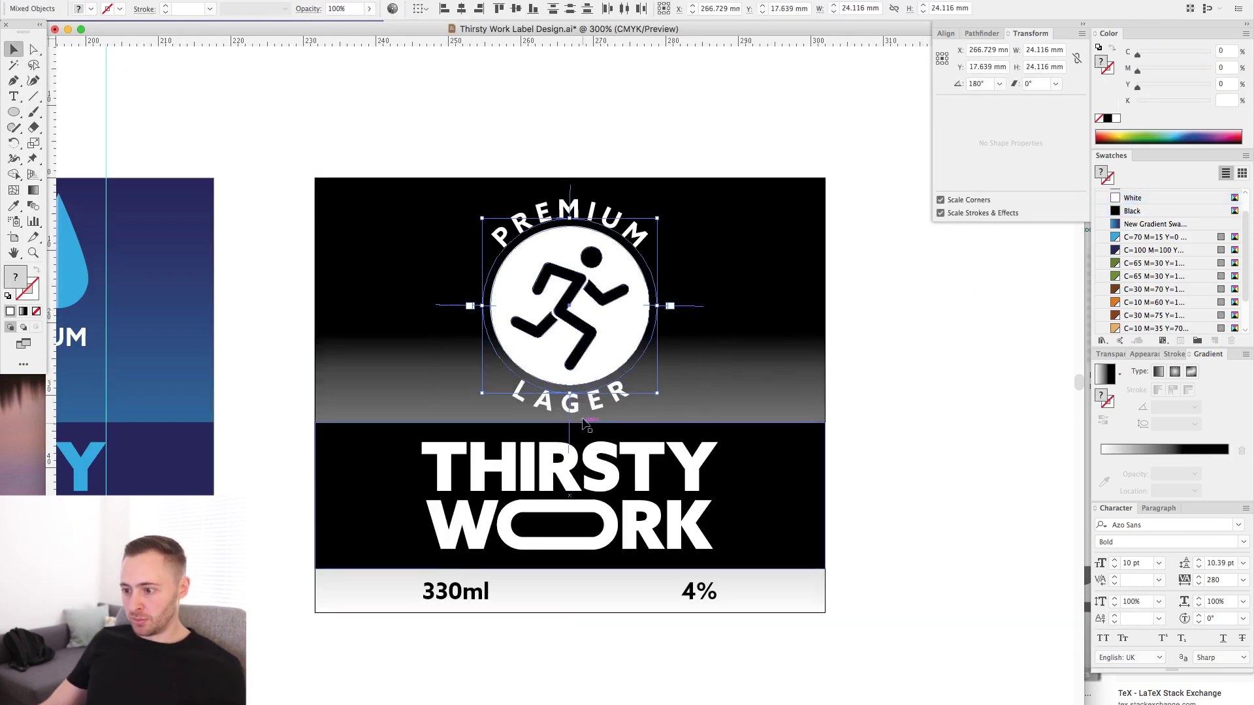
{"action": "left_click_drag", "start_coordinate": [574, 396], "coordinate": [572, 390]}
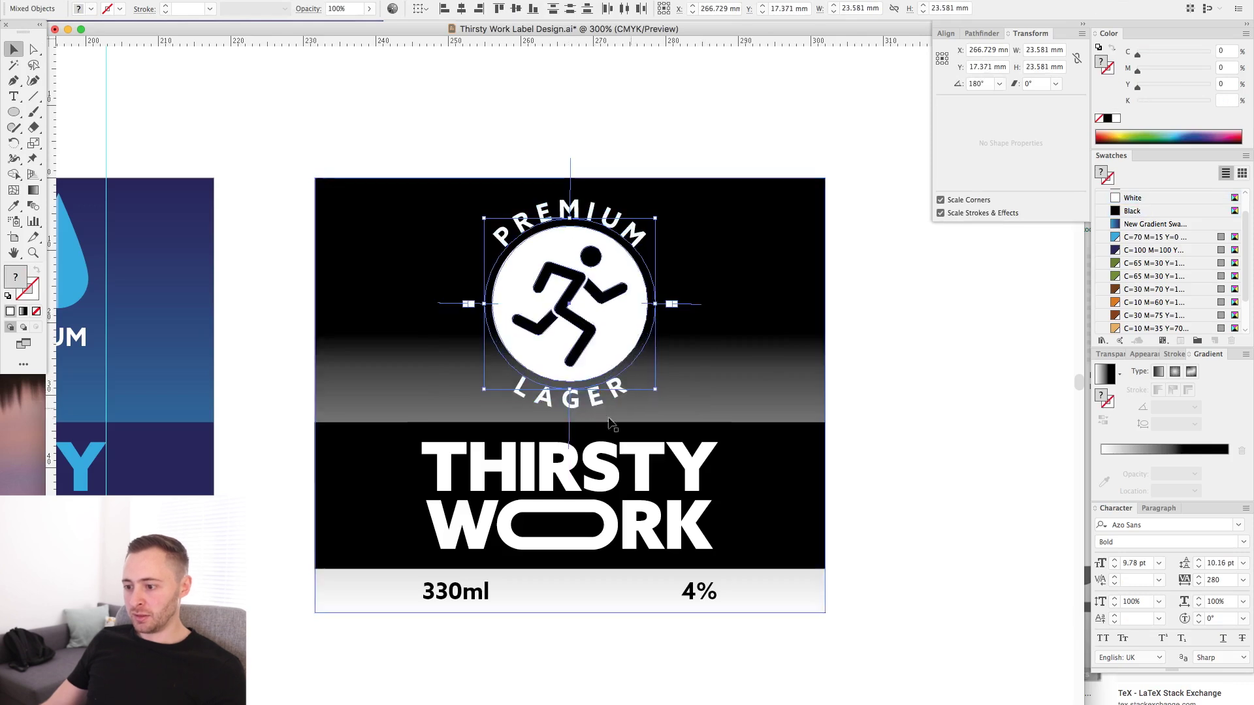
{"action": "left_click", "coordinate": [907, 417]}
Set the location of the black gradient stop on the greyscale label's background rectangle to 80%
{"action": "left_click_drag", "start_coordinate": [907, 417], "coordinate": [976, 419]}
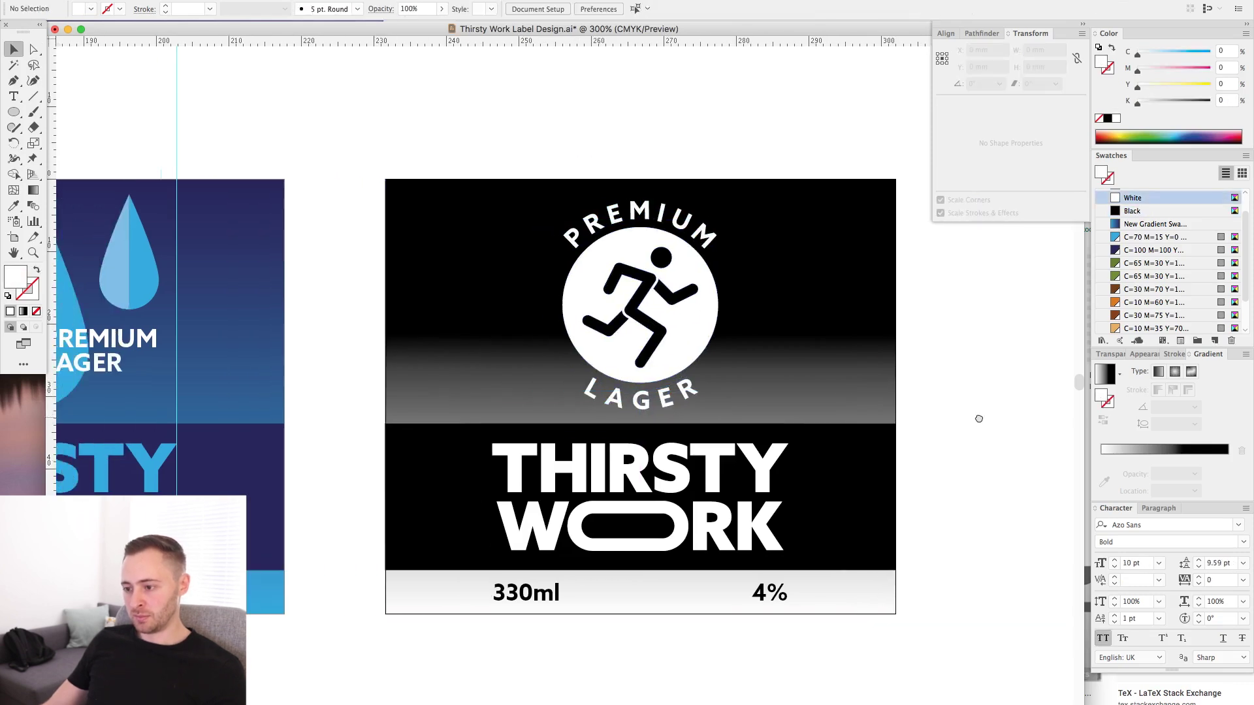
{"action": "key", "text": "super+minus"}
{"action": "key", "text": "super+minus"}
{"action": "left_click_drag", "start_coordinate": [756, 394], "coordinate": [875, 371]}
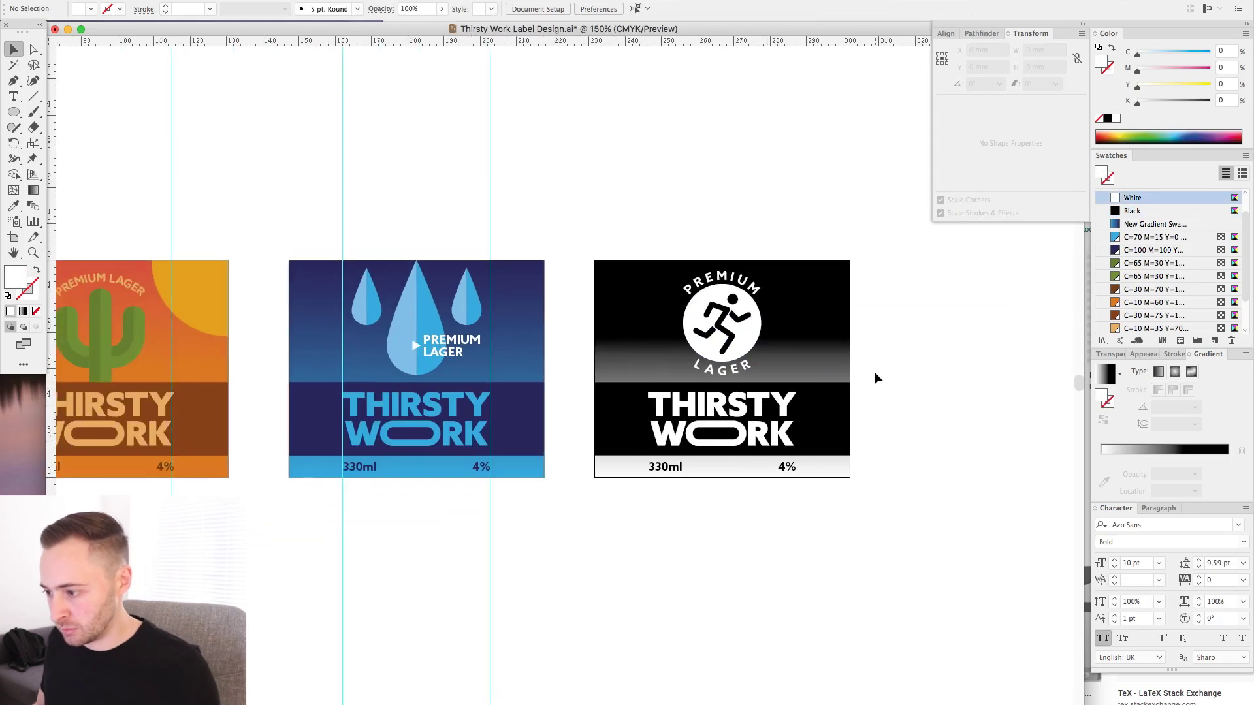
{"action": "left_click_drag", "start_coordinate": [518, 190], "coordinate": [950, 530]}
{"action": "key", "text": "a"}
{"action": "left_click", "coordinate": [723, 307]}
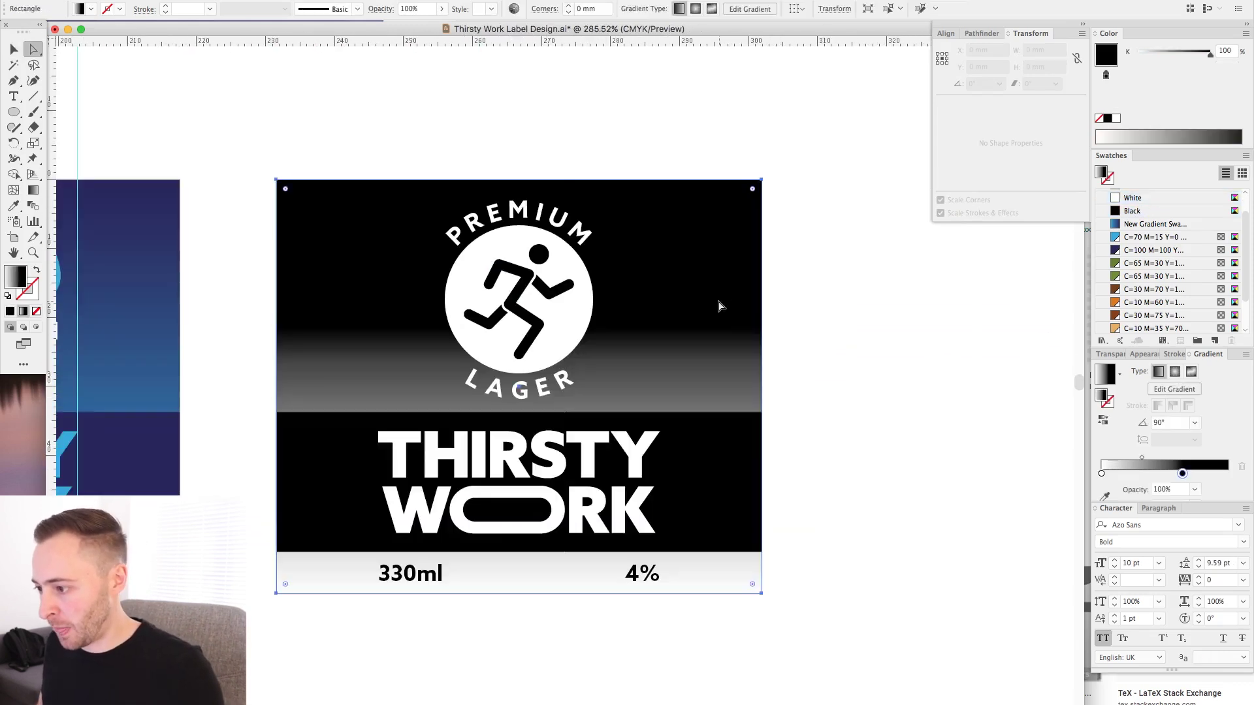
{"action": "type", "text": "80"}
{"action": "key", "text": "Return"}
{"action": "key", "text": "v"}
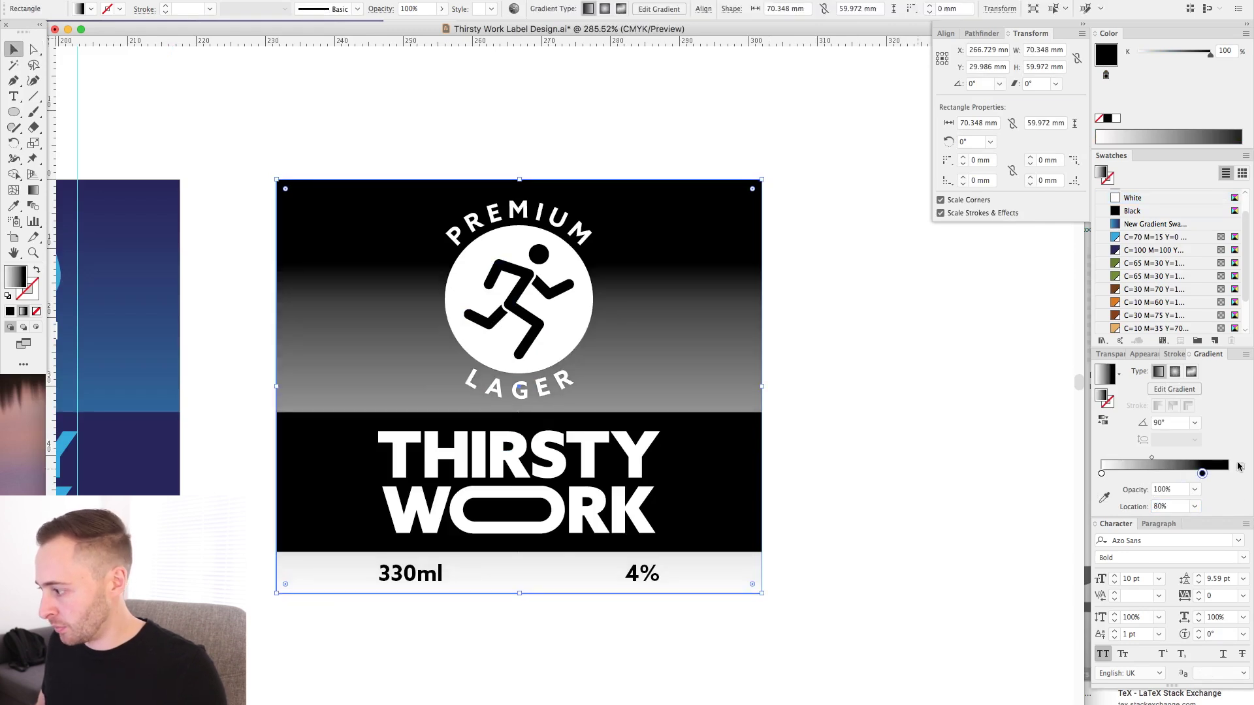
Give the greyscale background gradient an extra black stop at its dark end and set the near-black stop's location to 70%
{"action": "left_click_drag", "start_coordinate": [1247, 475], "coordinate": [1247, 475]}
{"action": "left_click", "coordinate": [916, 382]}
{"action": "left_click", "coordinate": [759, 288]}
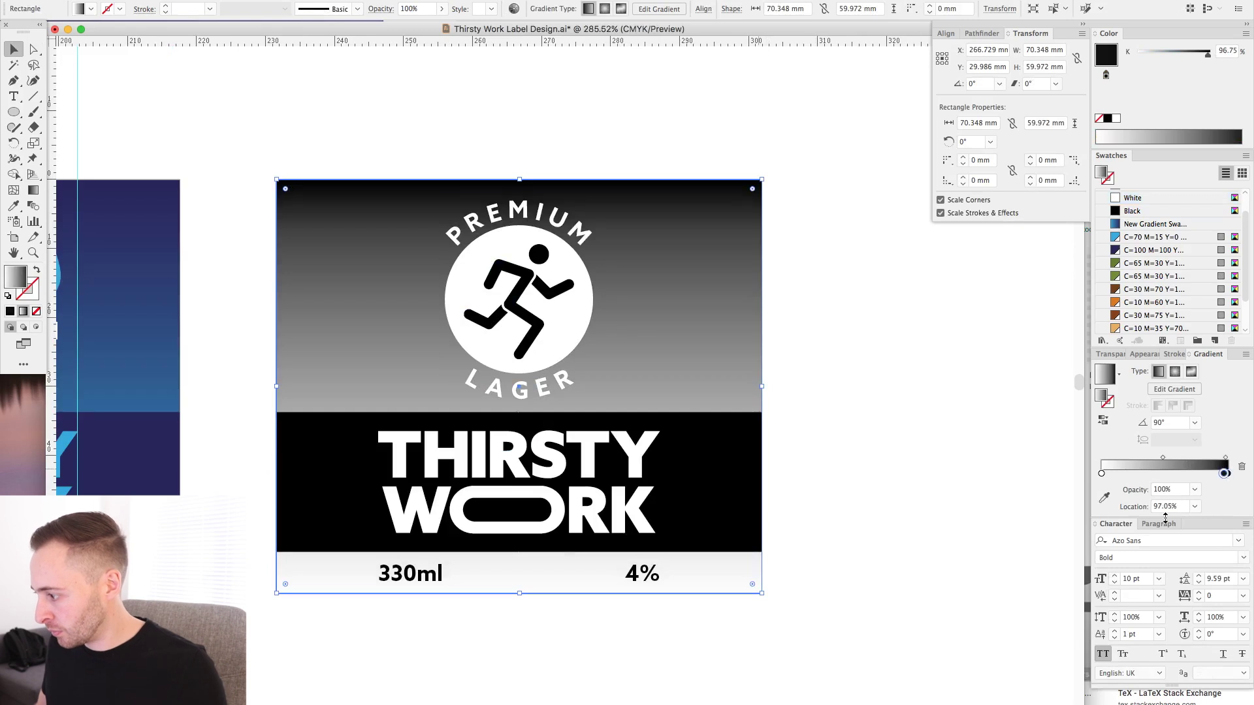
{"action": "type", "text": "70"}
{"action": "key", "text": "Return"}
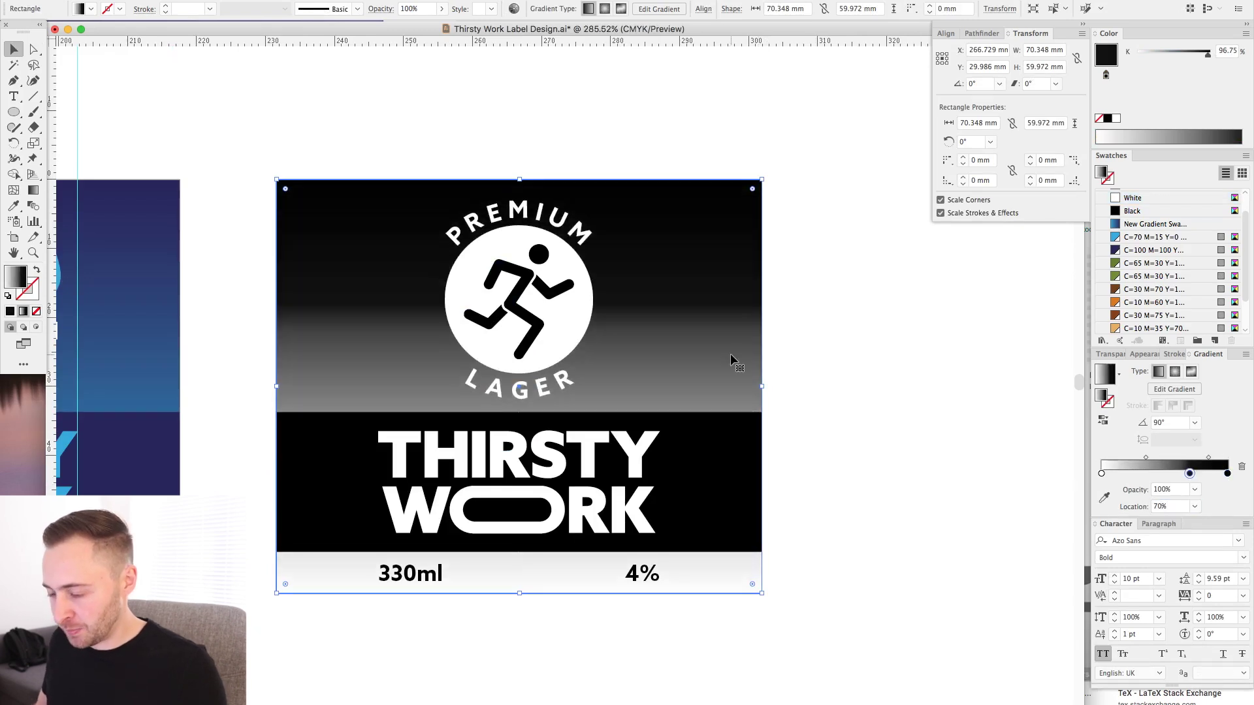
{"action": "scroll", "coordinate": [849, 343], "scroll_direction": "left", "scroll_amount": 3}
{"action": "left_click", "coordinate": [968, 343]}
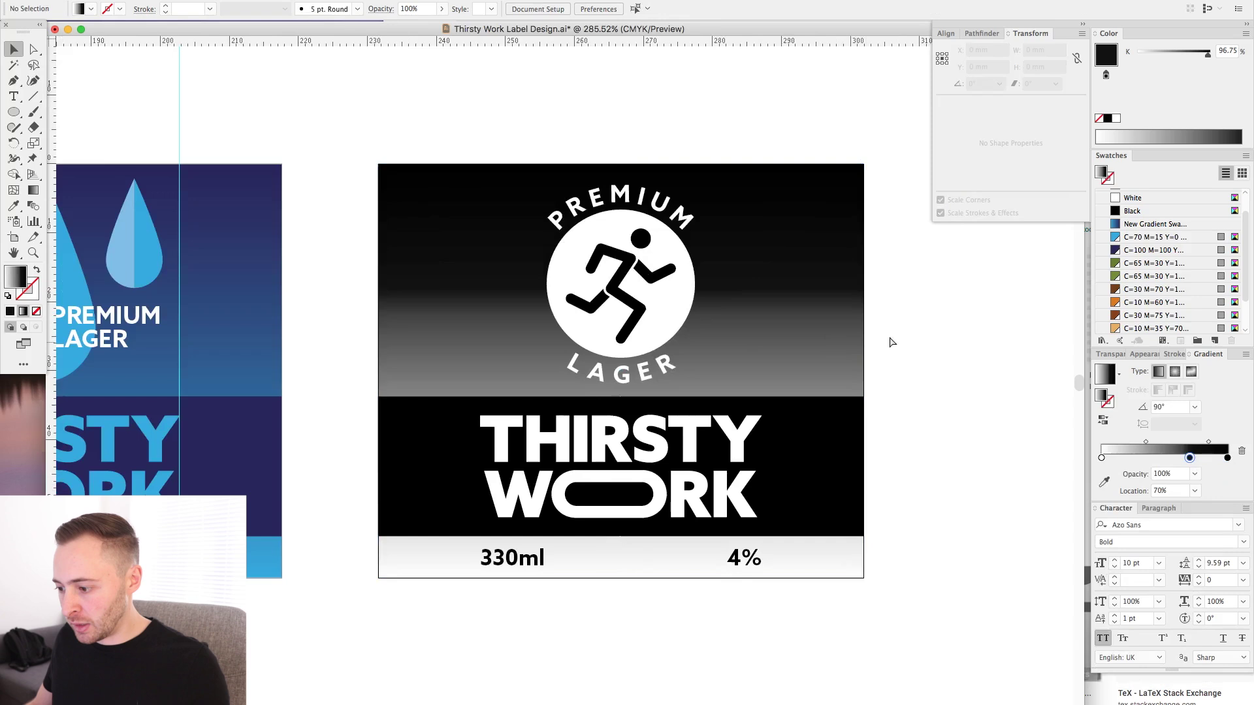
Save the document and export only artboard 4, the greyscale runner label, for screens as a PNG at 5x scale
{"action": "key", "text": "super+s"}
{"action": "left_click", "coordinate": [140, 1]}
{"action": "mouse_move", "coordinate": [112, 2]}
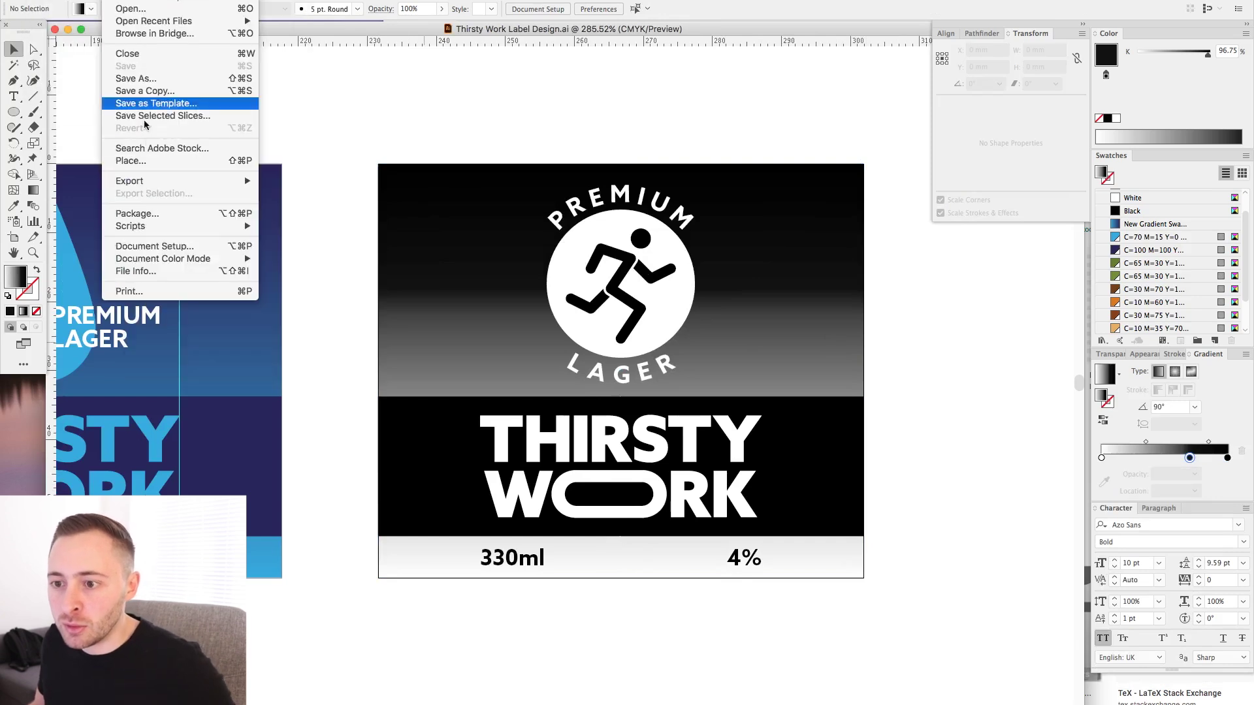
{"action": "mouse_move", "coordinate": [161, 188]}
{"action": "left_click", "coordinate": [288, 183]}
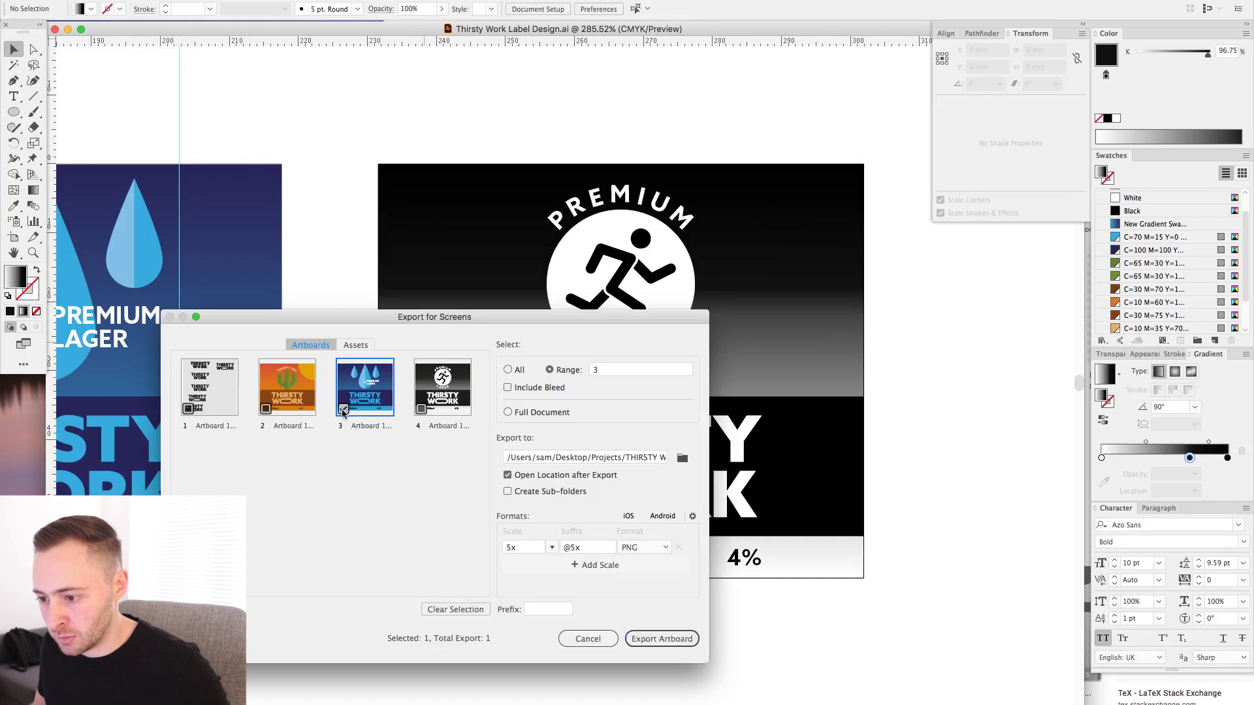
{"action": "left_click", "coordinate": [671, 642]}
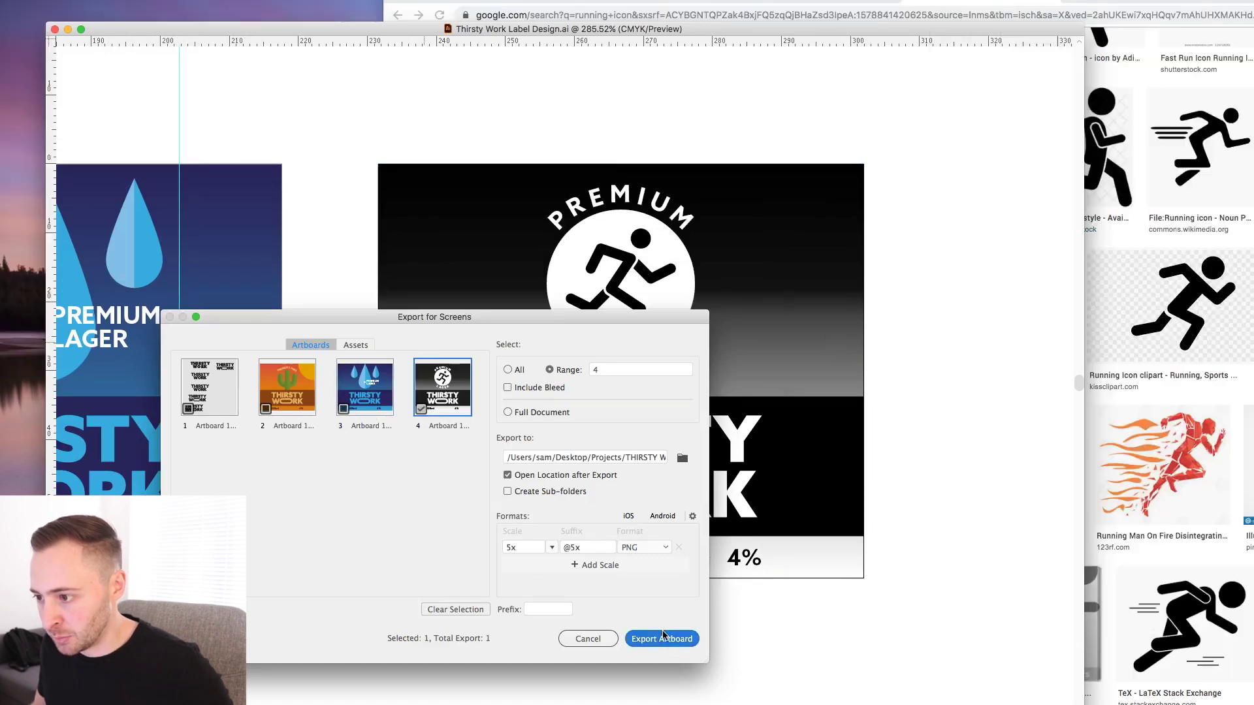